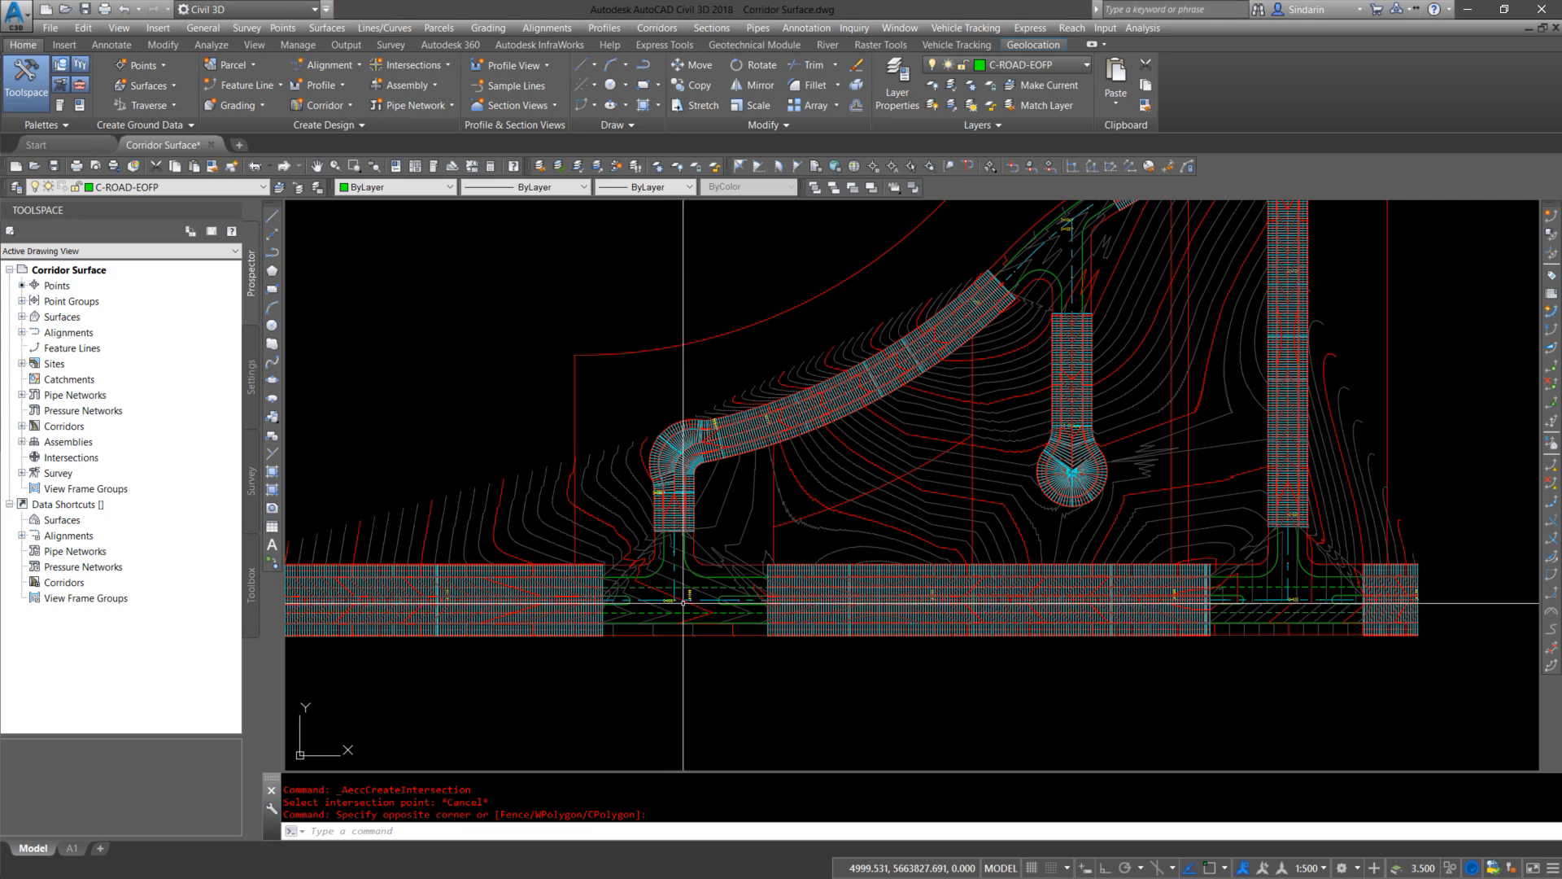
Step: Select the Tarradale Way alignment and inspect its start point on the 64 AVE NE. Extension centreline
middle_click_drag(683, 590, 570, 618)
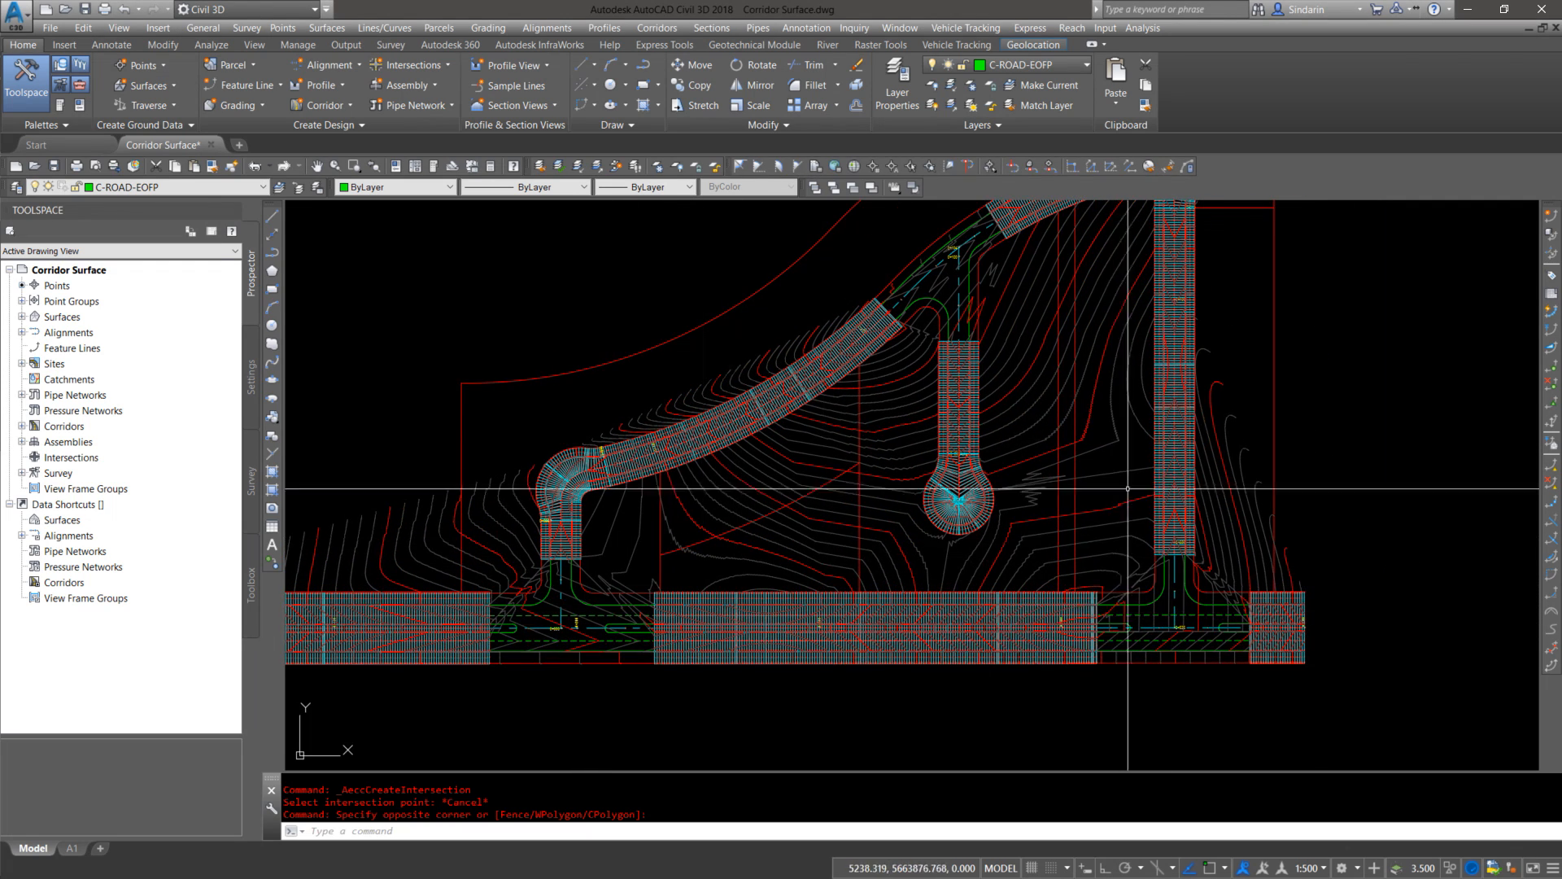
mouse_move(1034, 334)
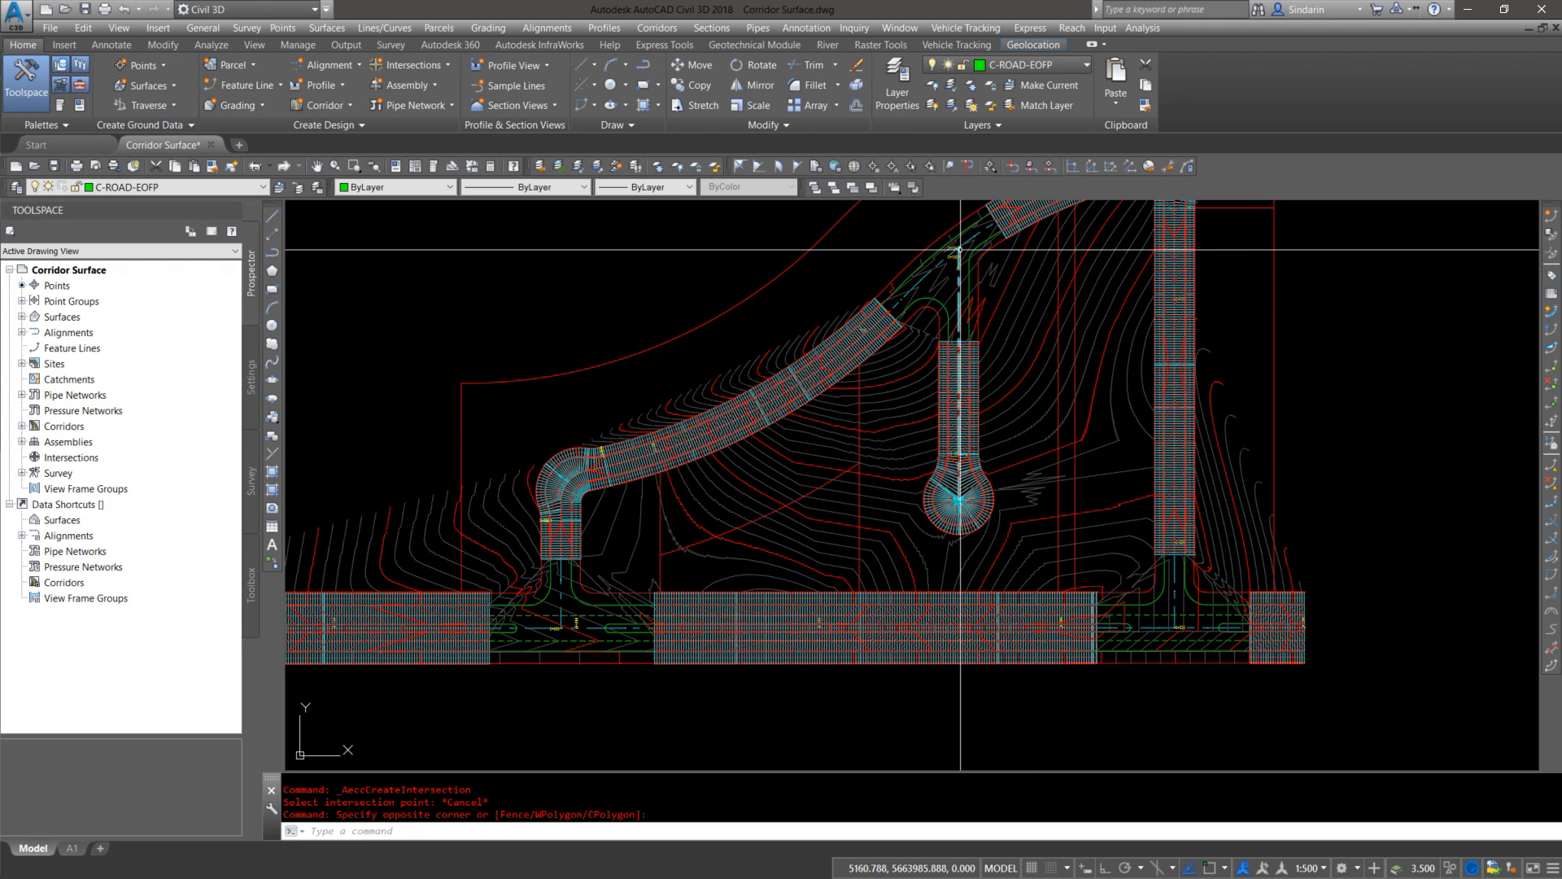
mouse_move(957, 269)
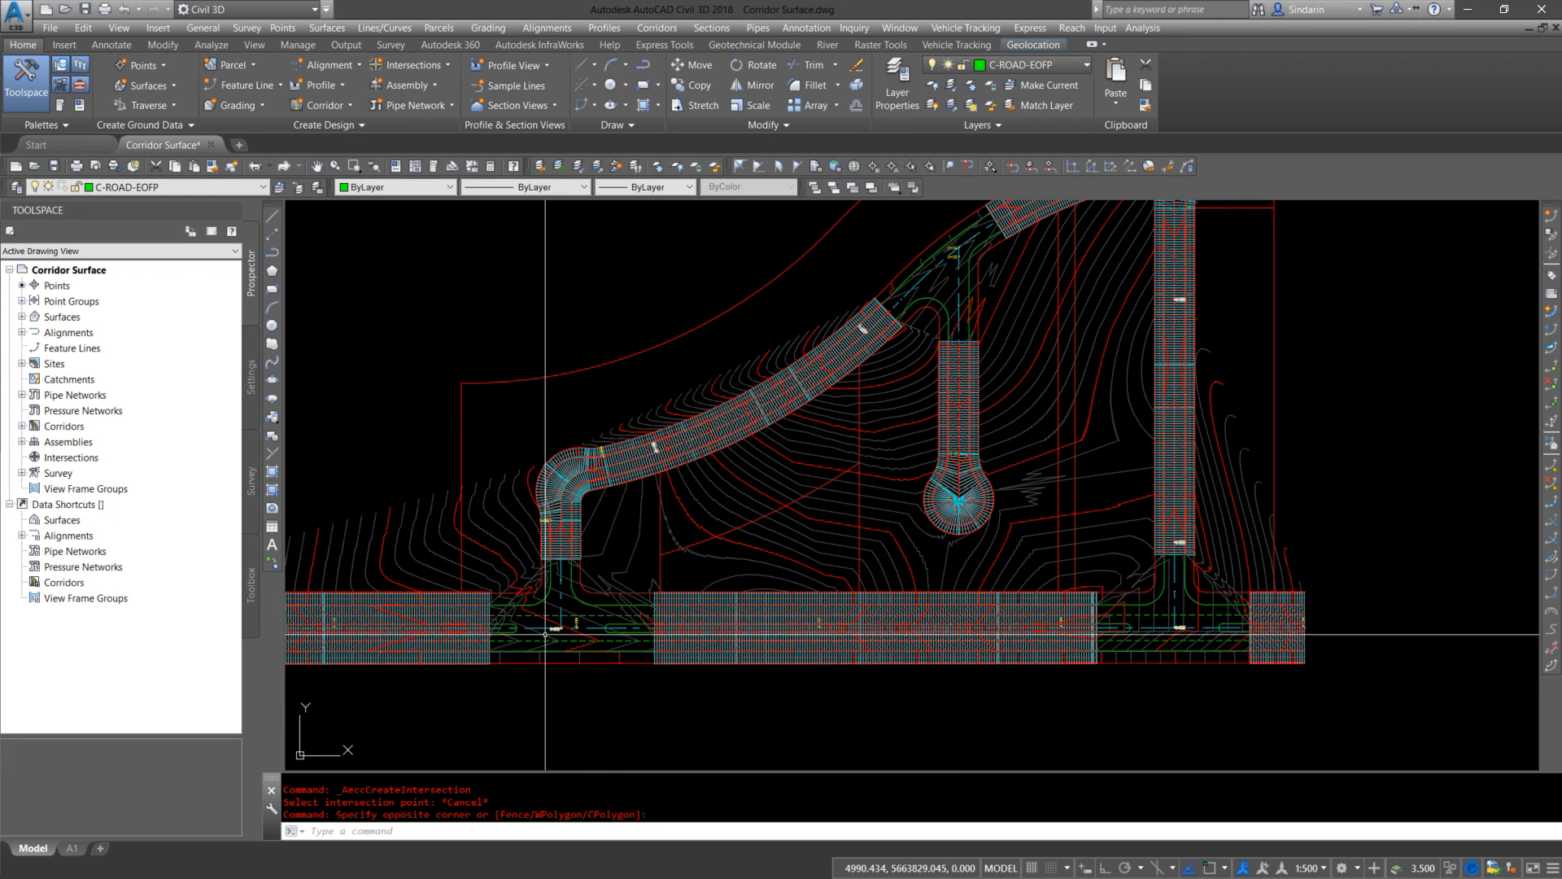
mouse_move(554, 639)
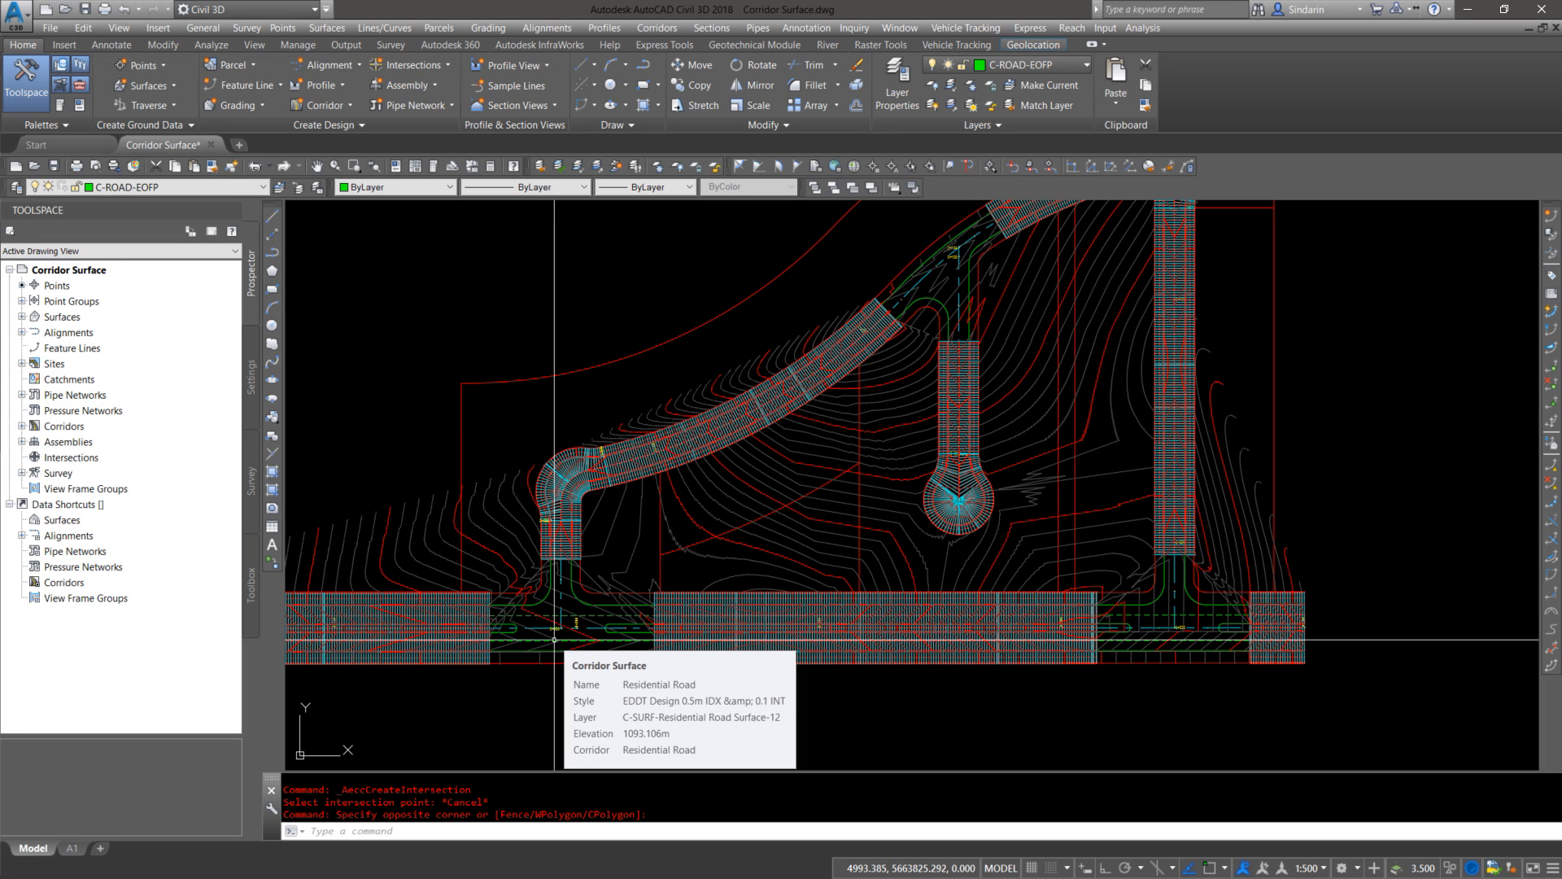
scroll(554, 640, "up", 5)
left_click(557, 573)
left_click(543, 565)
scroll(539, 606, "up", 5)
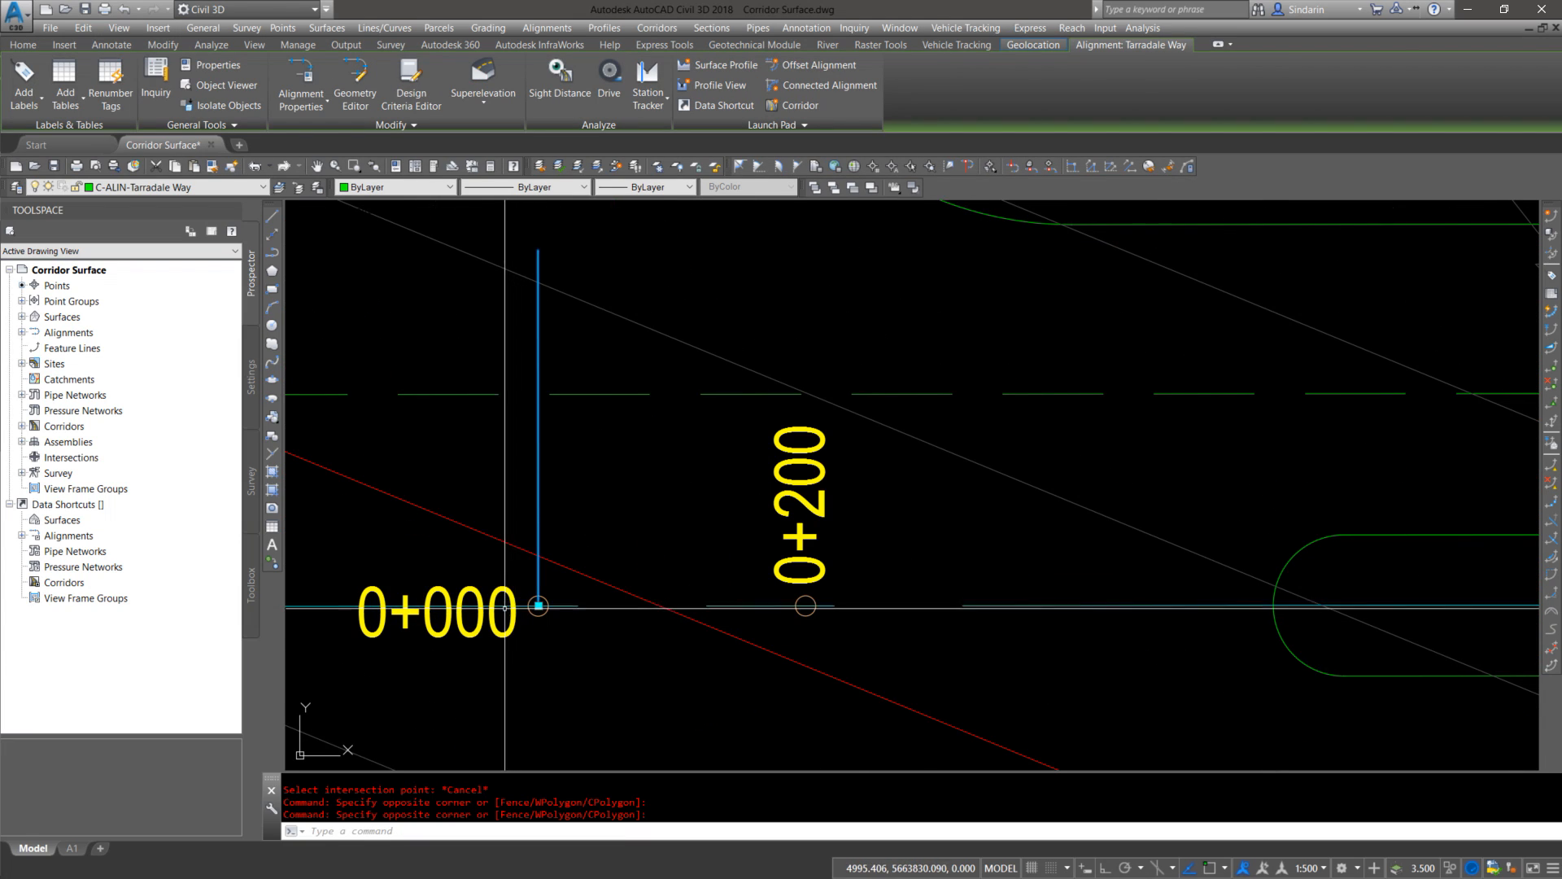
scroll(520, 603, "up", 5)
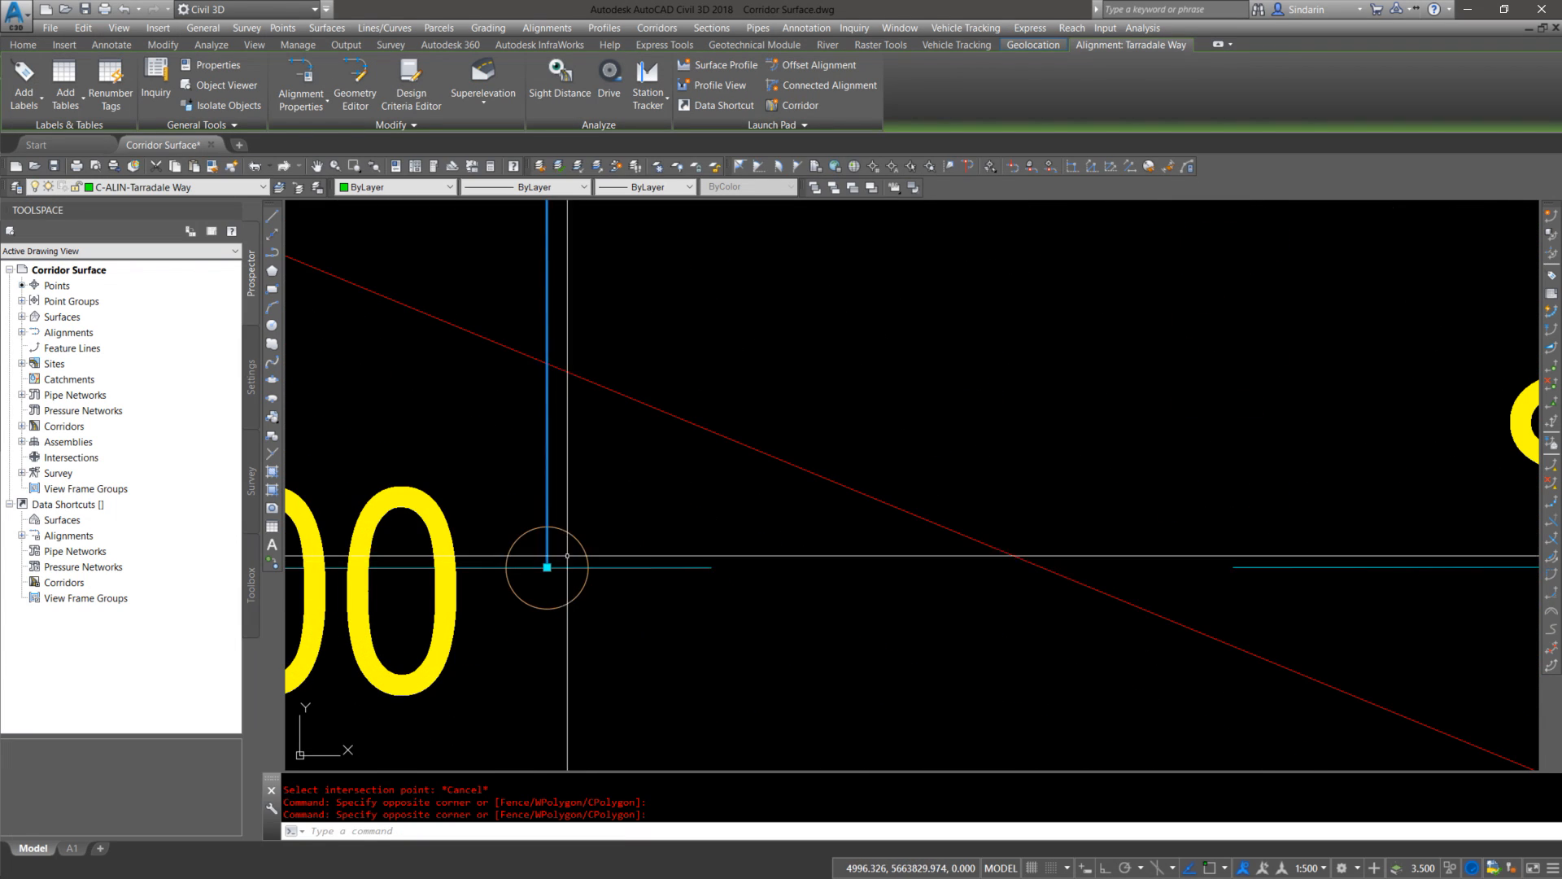
scroll(547, 567, "up", 5)
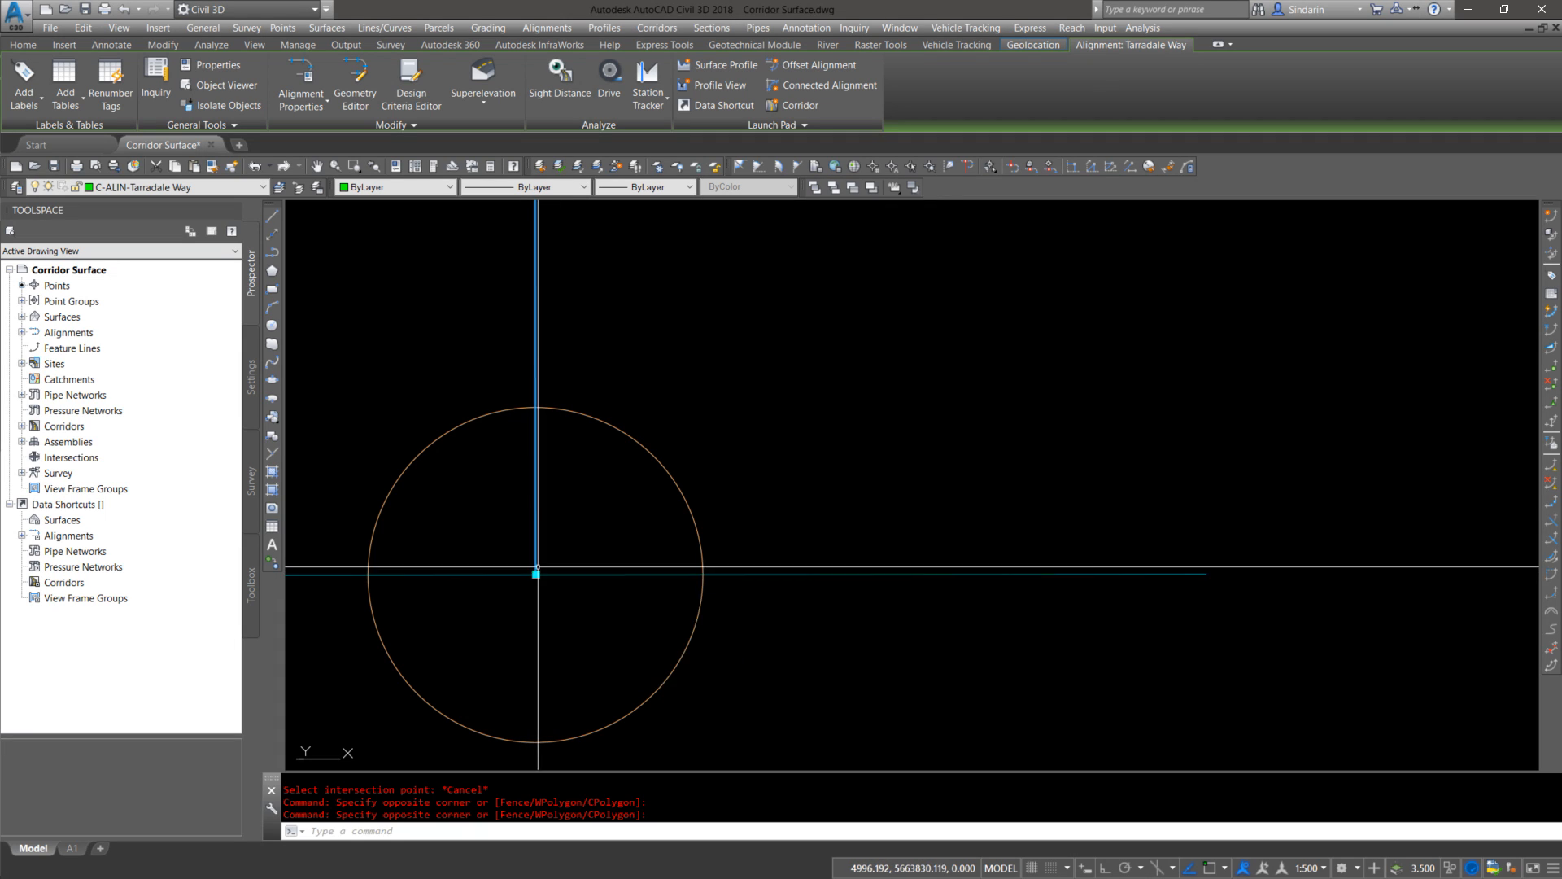
Step: Add the 64 AVE NE. Extension alignment to the selection and check how the two centrelines meet at the intersection
left_click(1237, 686)
left_click(997, 534)
scroll(600, 577, "up", 5)
scroll(432, 570, "up", 2)
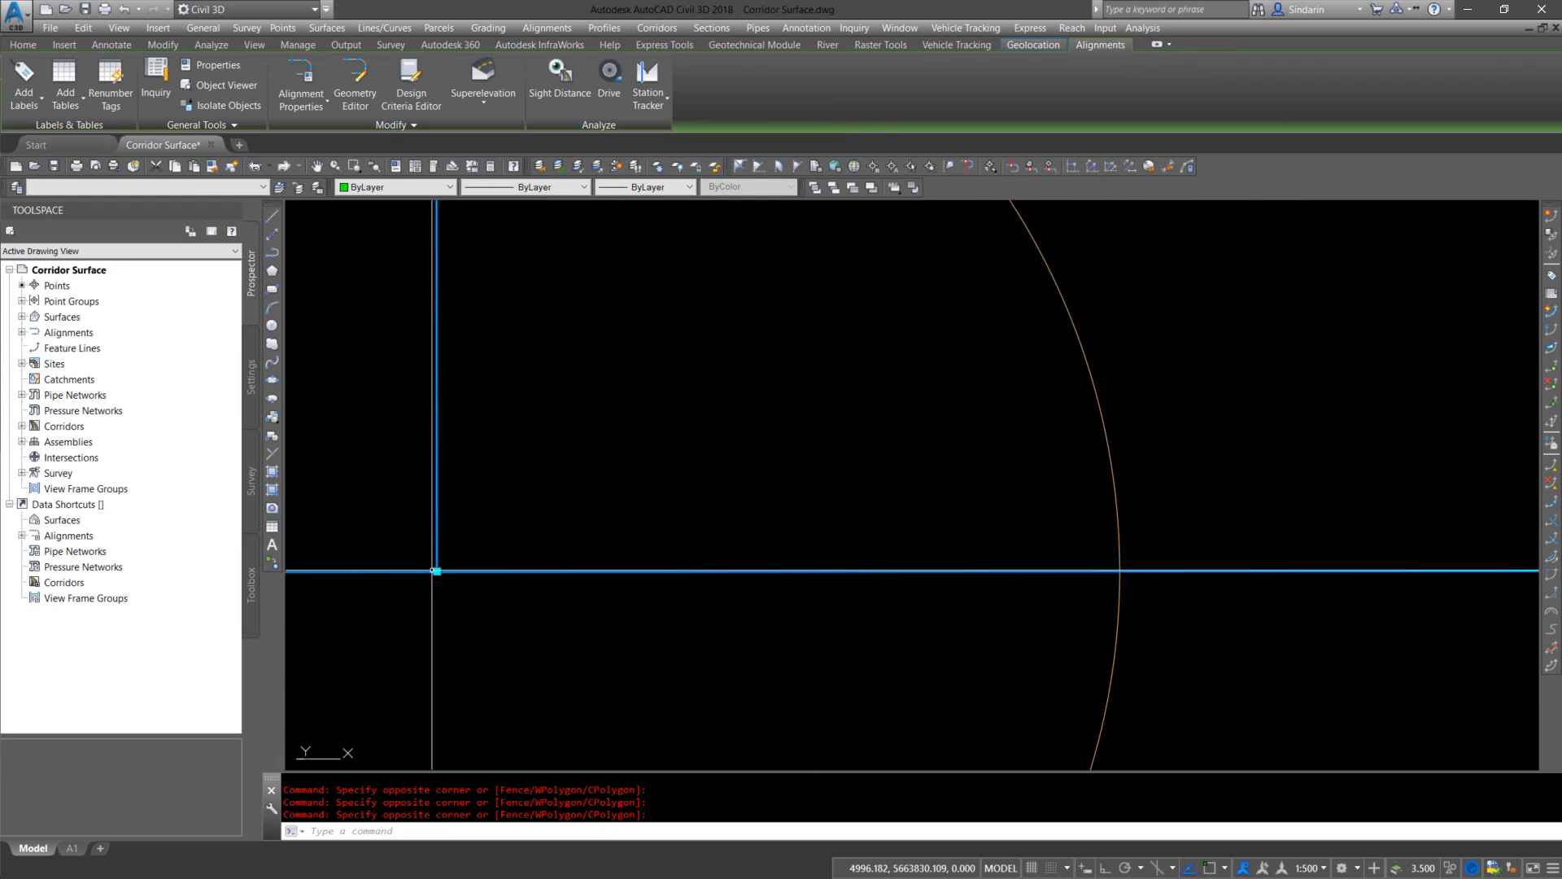
scroll(614, 550, "down", 3)
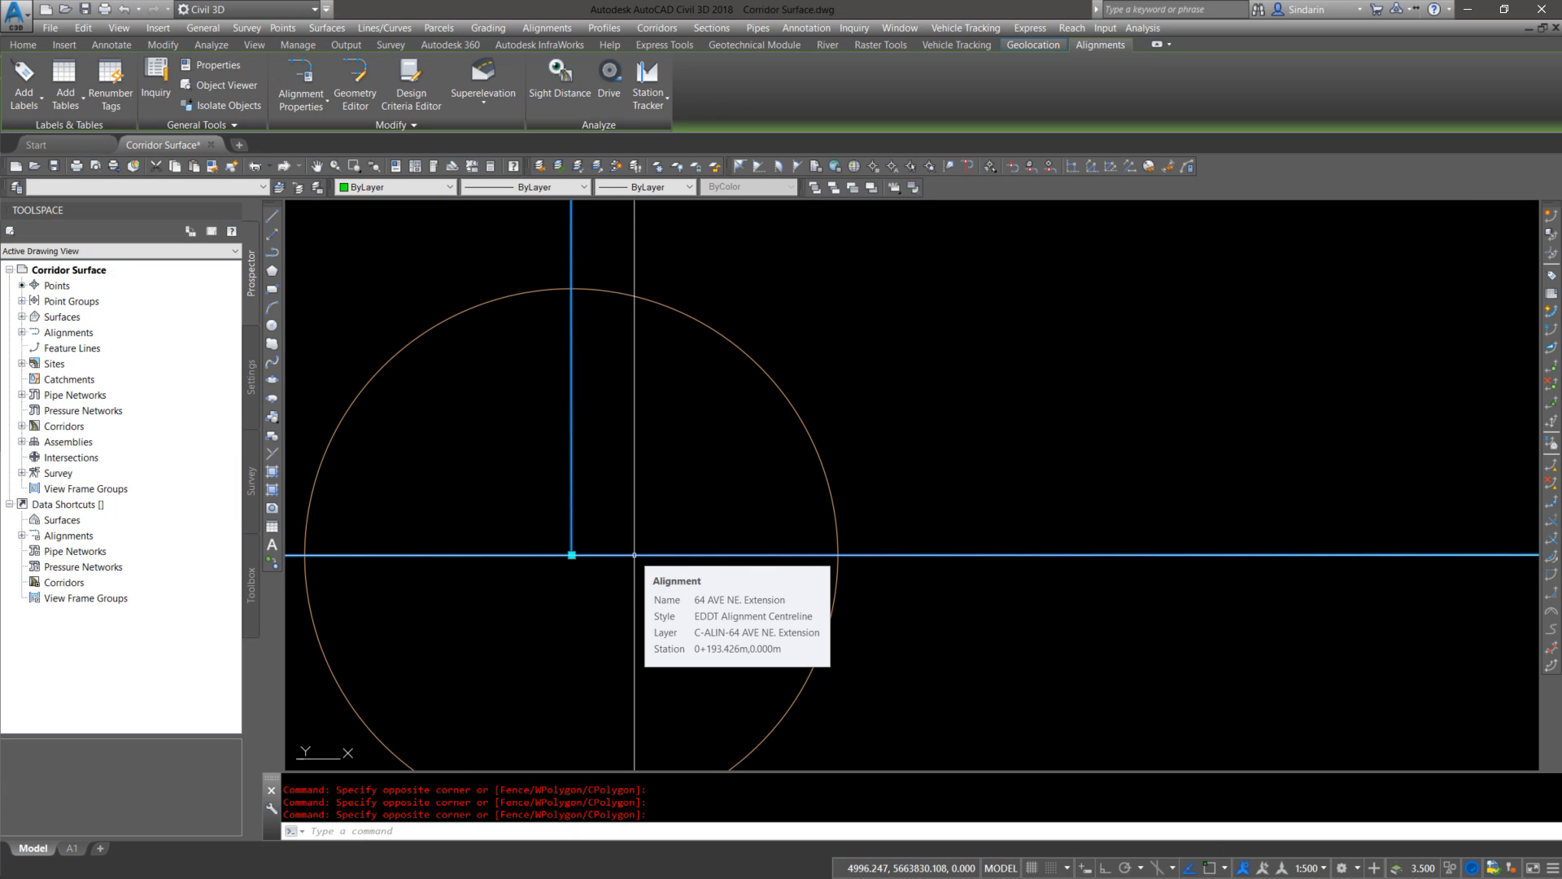
scroll(634, 553, "down", 10)
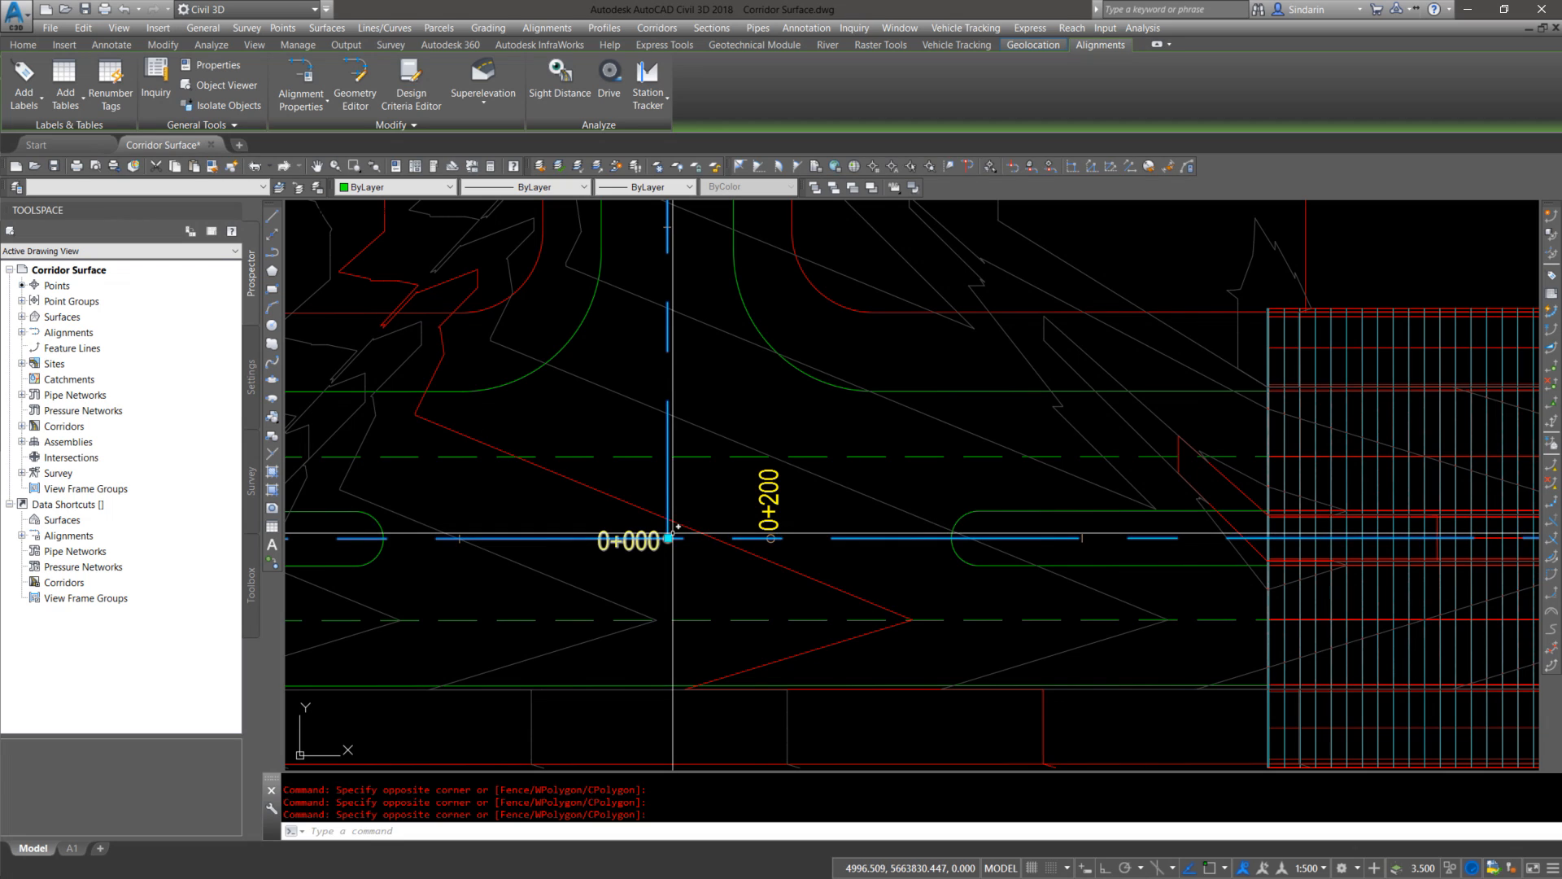
scroll(672, 532, "down", 5)
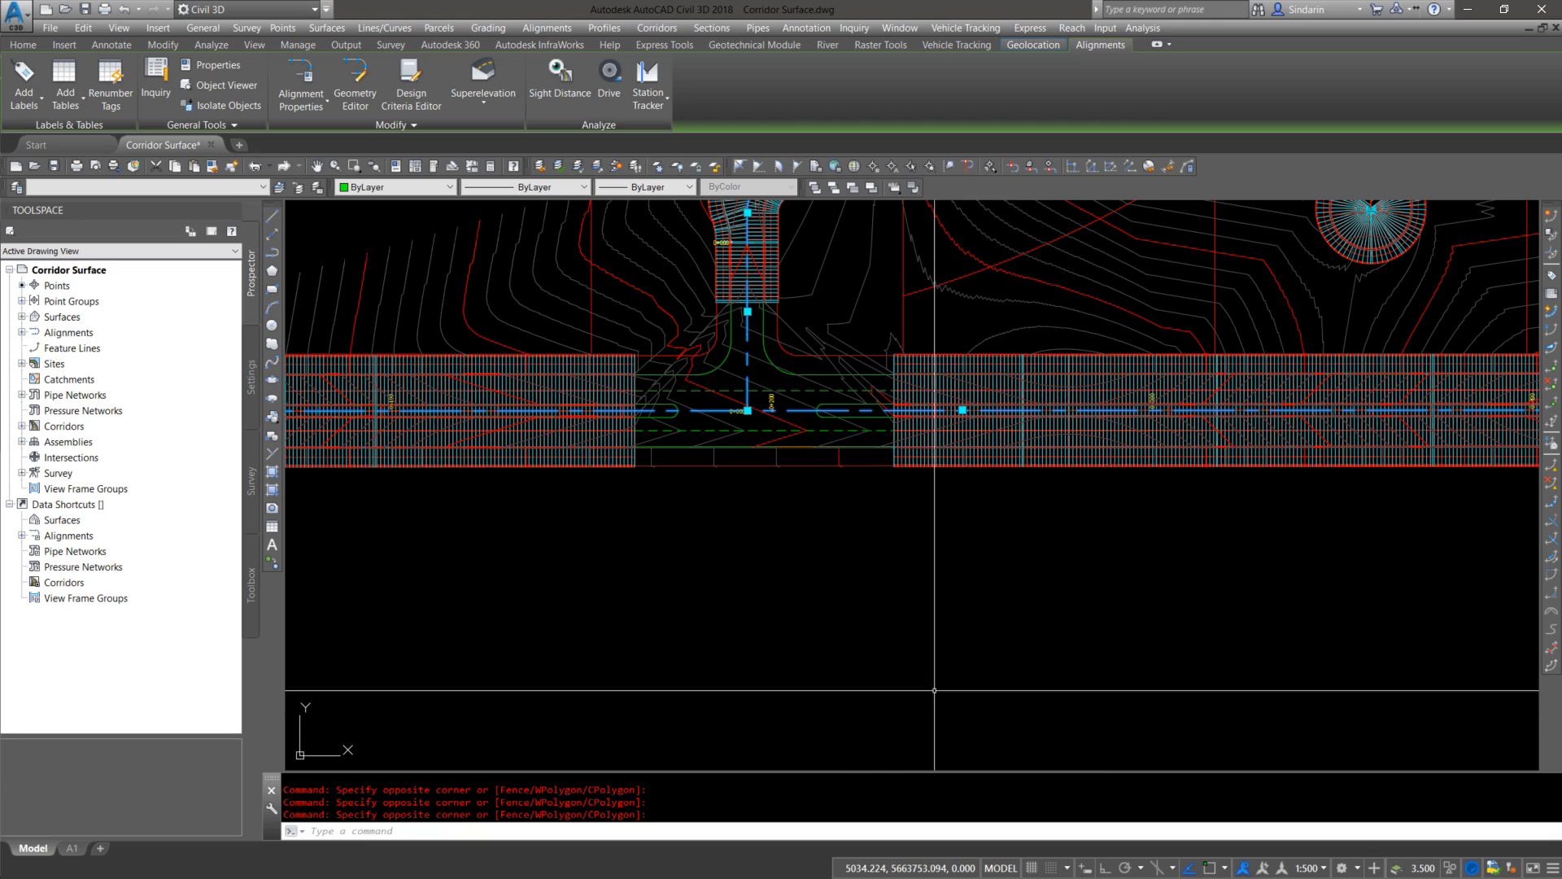
Step: Examine the other intersections along the selected Tarradale Way and 64 AVE NE. Extension alignments, and clear the selection
middle_click_drag(790, 209, 759, 336)
mouse_move(952, 422)
middle_mouse_down()
mouse_move(321, 578)
mouse_move(147, 694)
middle_mouse_up()
middle_click_drag(494, 381, 678, 621)
middle_click_drag(863, 651, 776, 281)
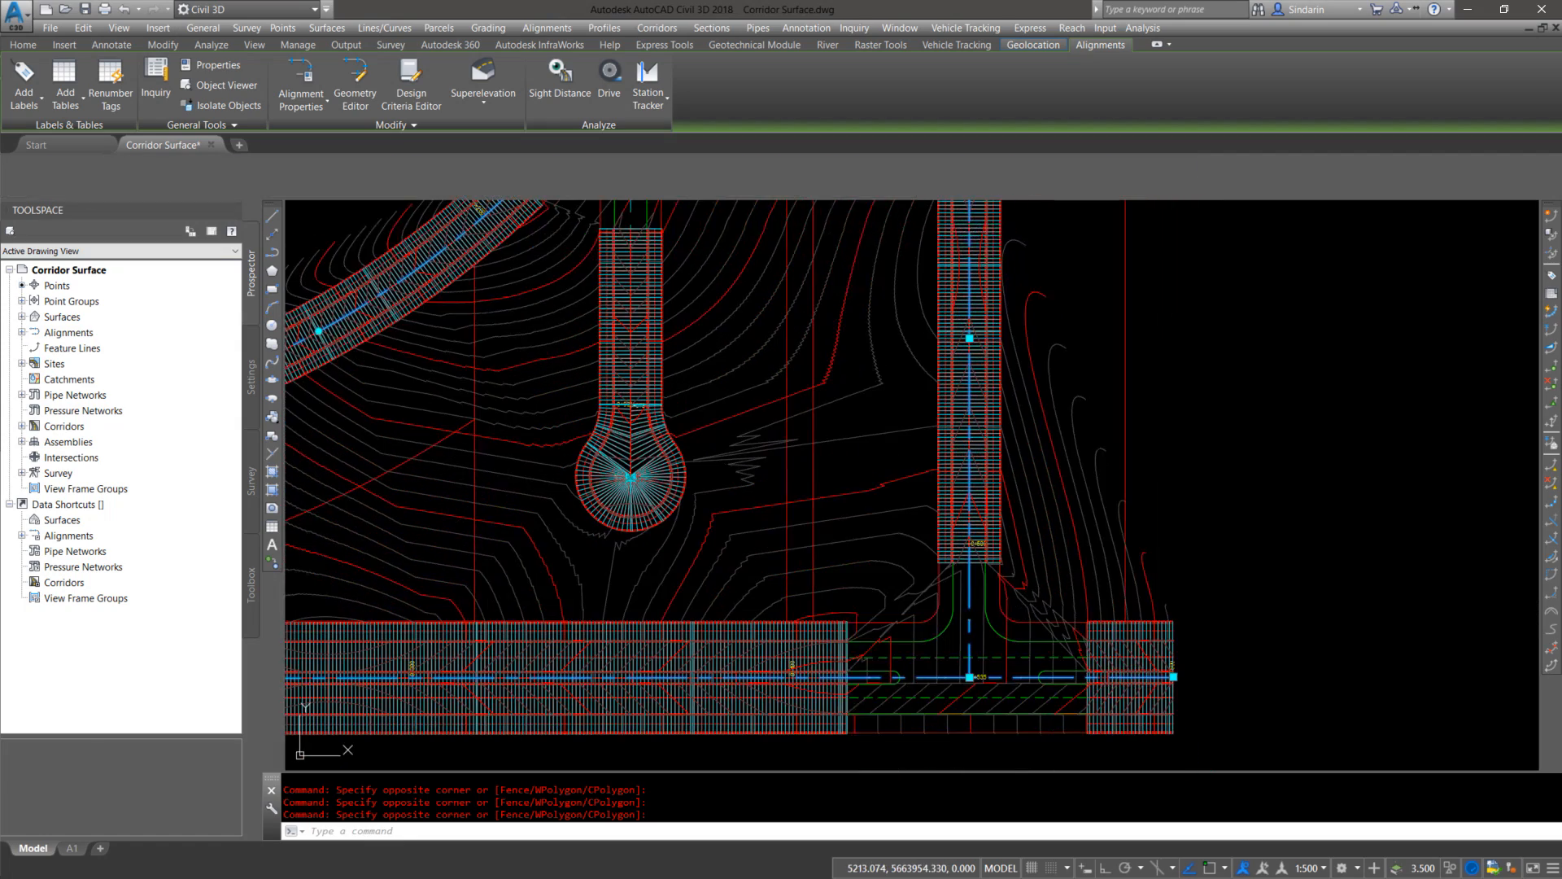
scroll(893, 628, "down", 2)
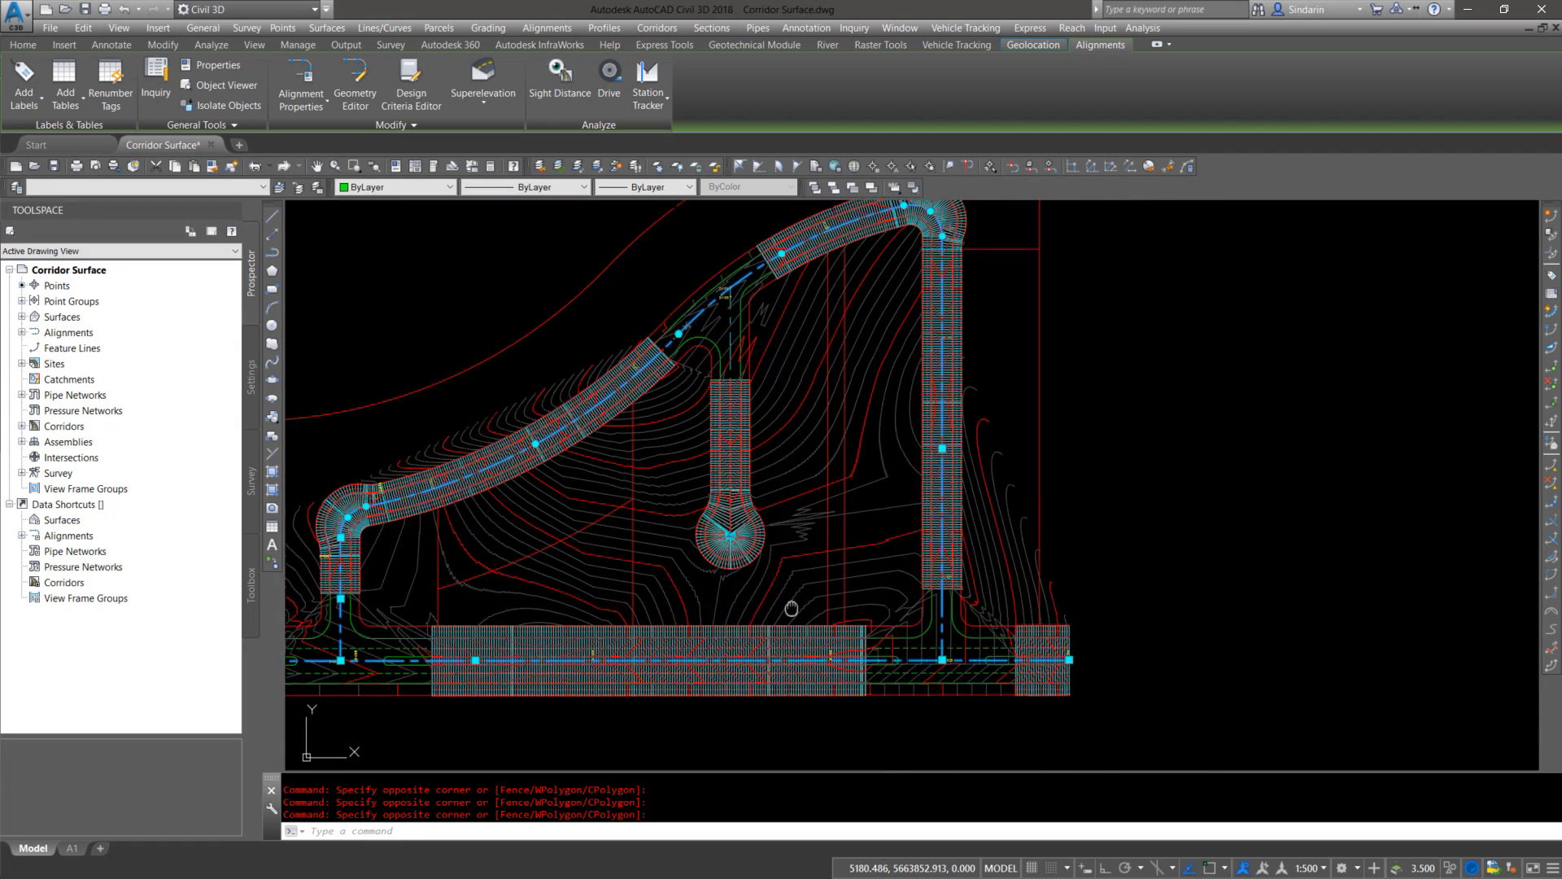
middle_click_drag(792, 607, 1015, 575)
key("Escape")
Step: Examine the road assemblies beside the plan, from Primary Collector down to Curb Return Left
middle_click_drag(1300, 568, 1134, 554)
scroll(1133, 554, "down", 2)
scroll(1143, 559, "down", 4)
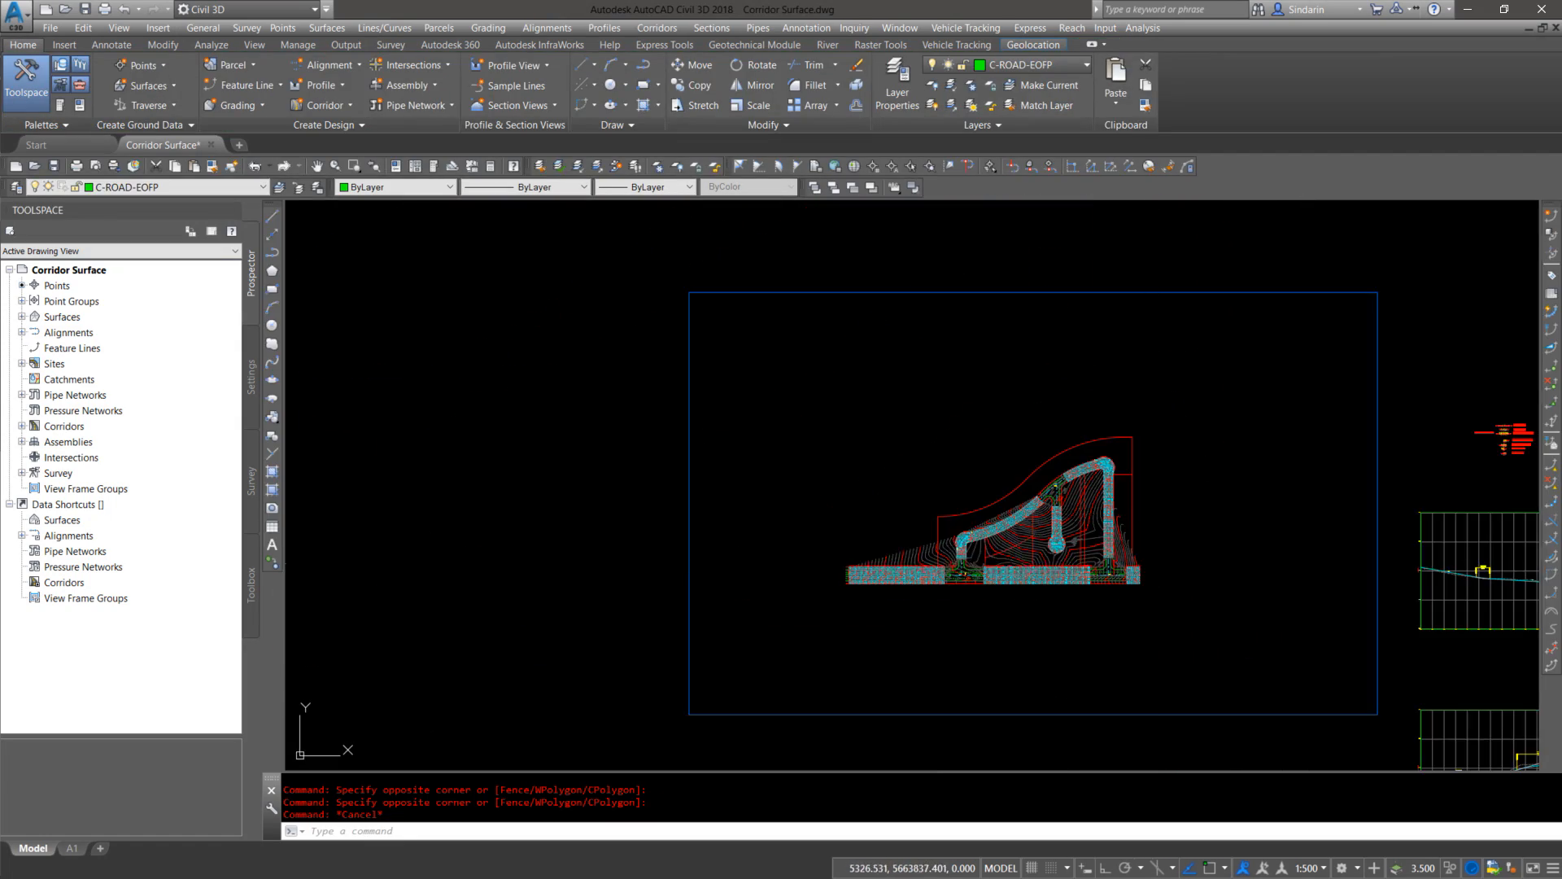
scroll(1222, 521, "down", 2)
middle_click_drag(1222, 521, 925, 531)
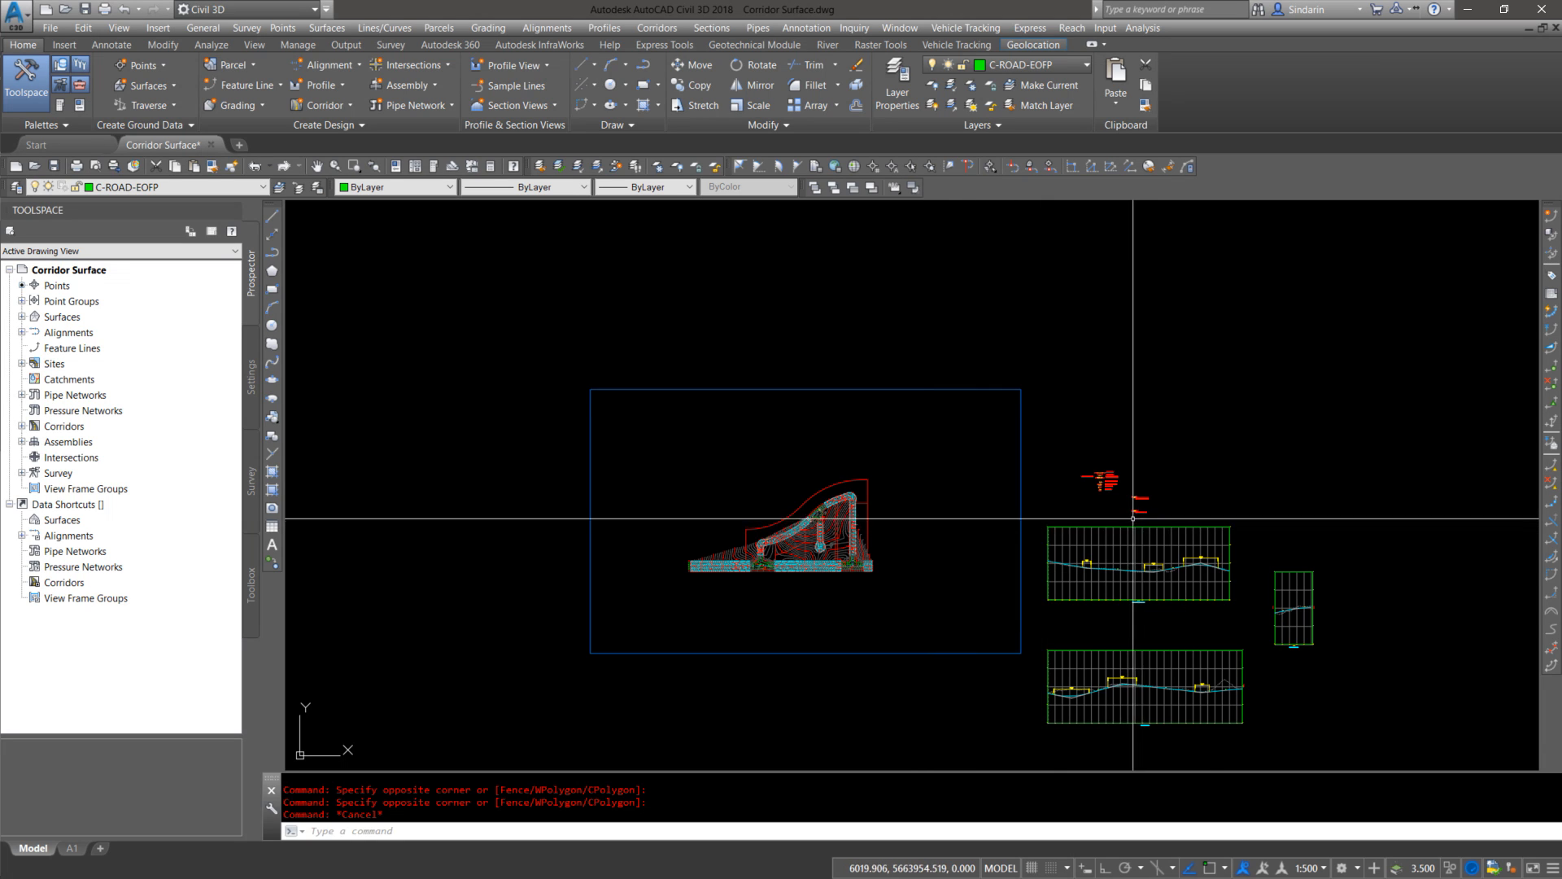
scroll(1119, 497, "up", 8)
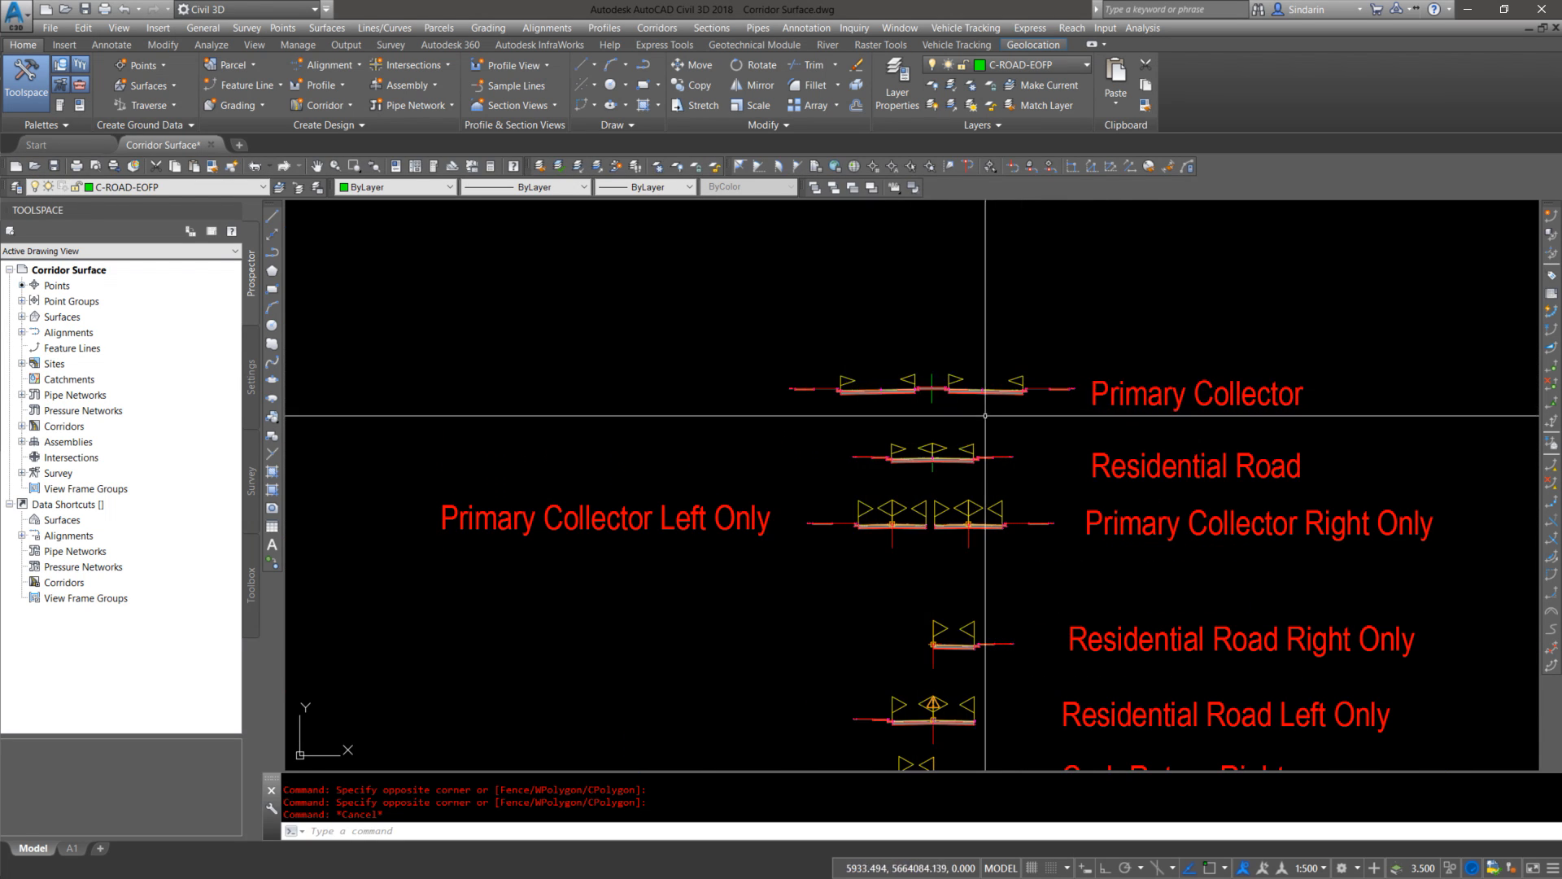
middle_click_drag(1022, 469, 942, 413)
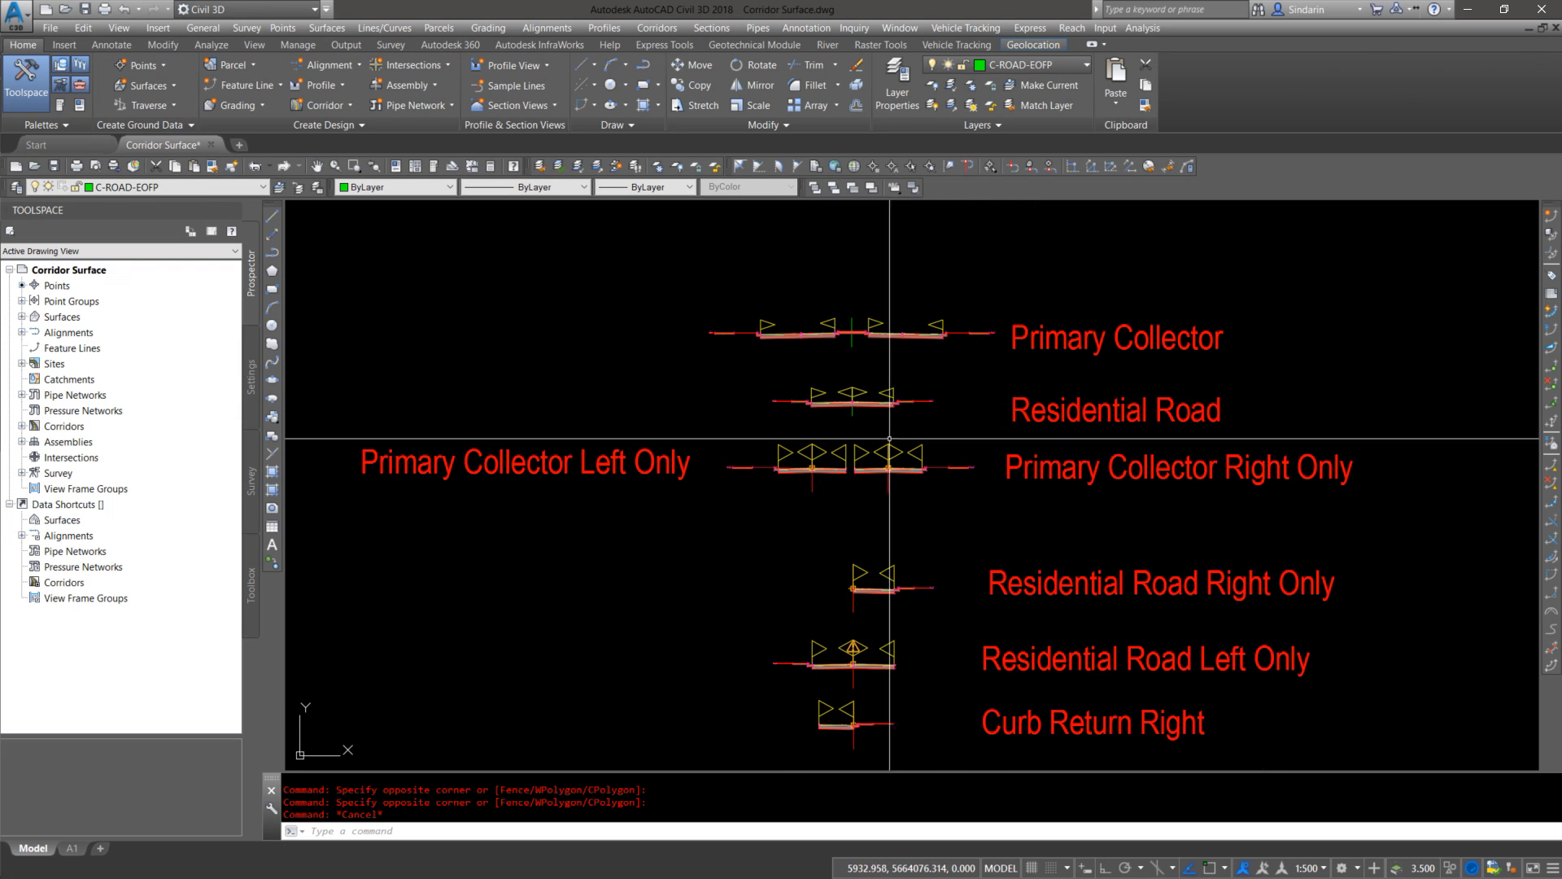
middle_click_drag(893, 420, 914, 271)
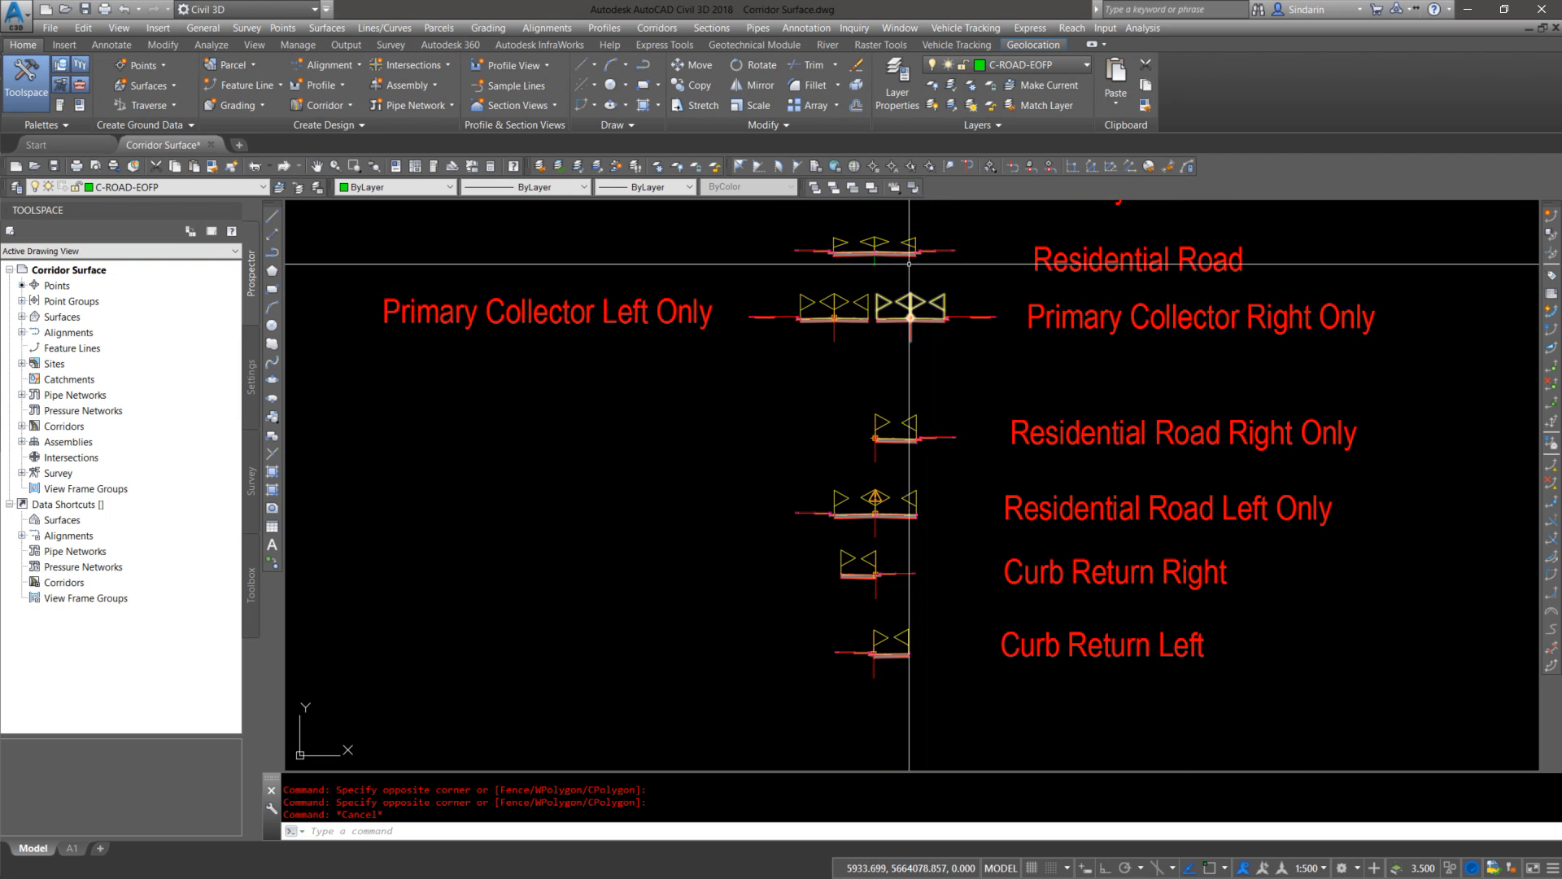
Step: Compare the left-only and right-only assemblies for the Primary Collector and the Residential Road
left_click(734, 265)
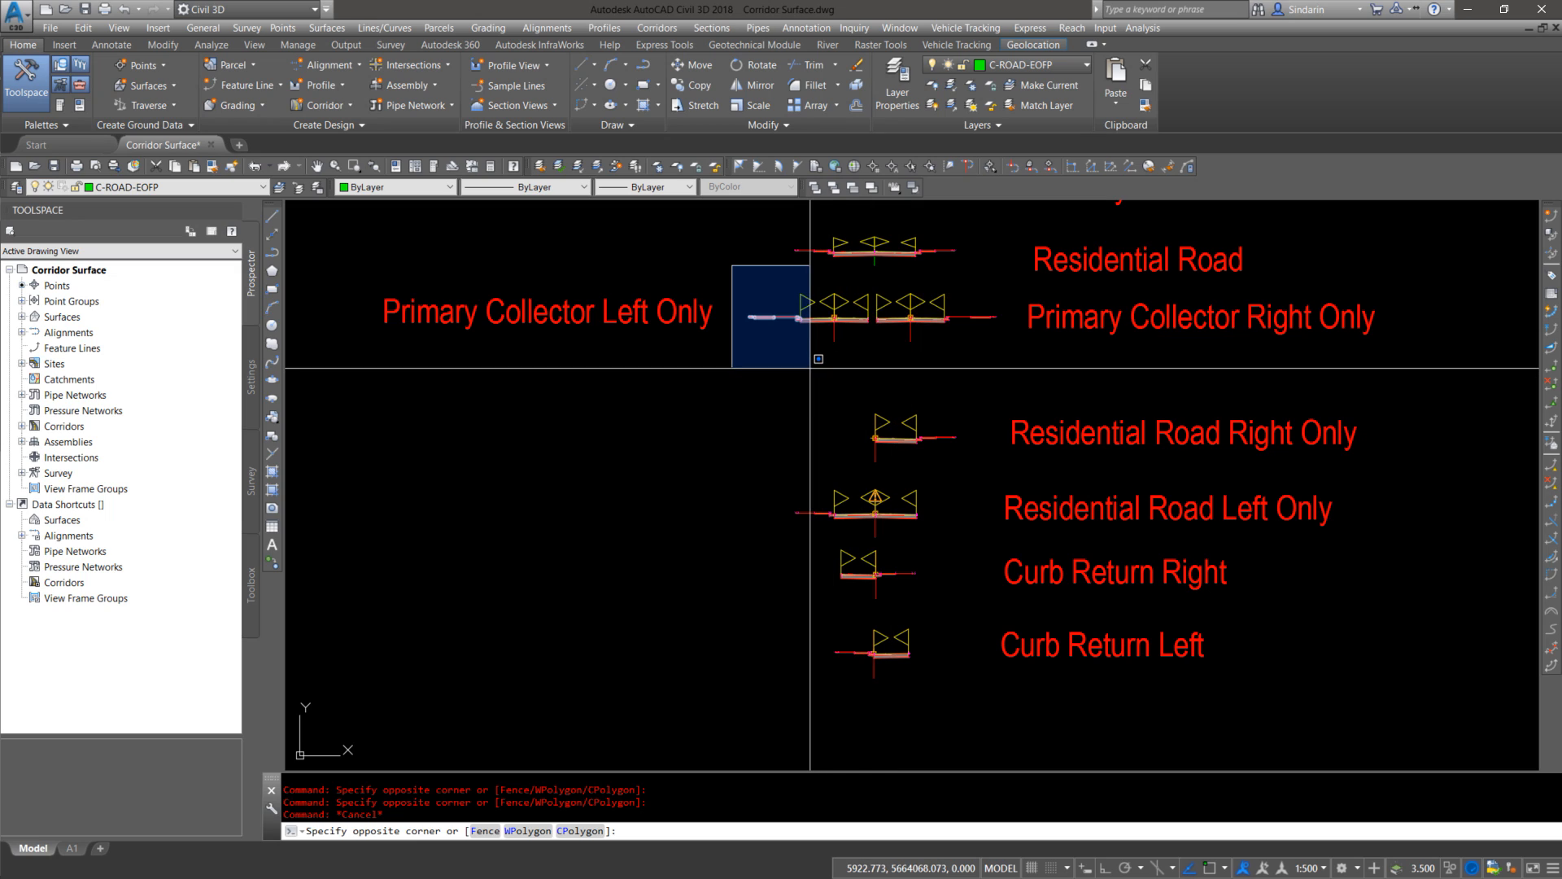
left_click(750, 316)
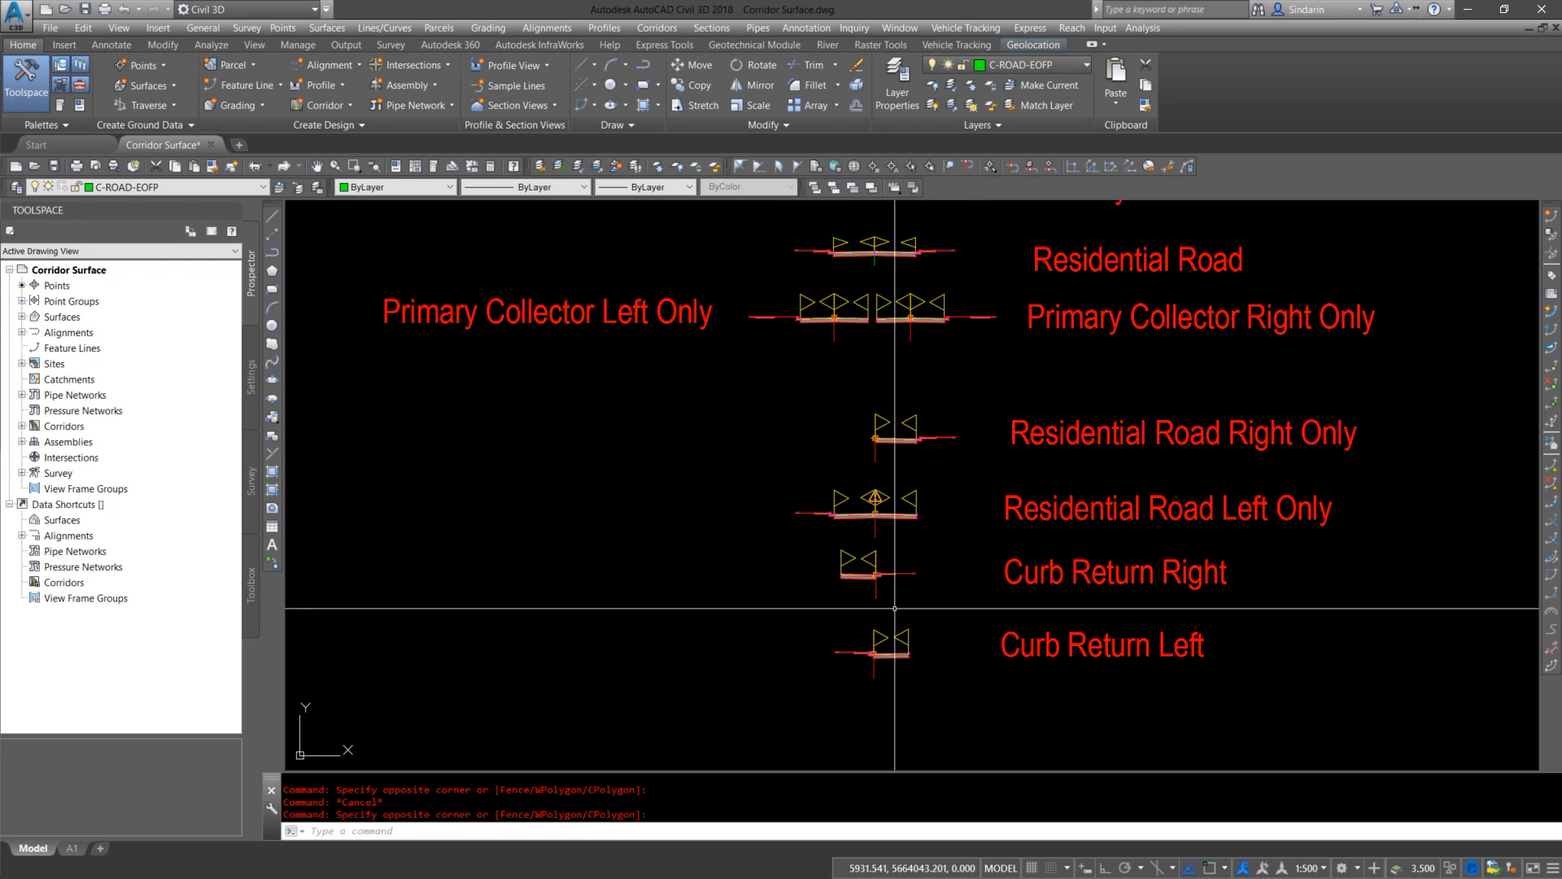
left_click(713, 376)
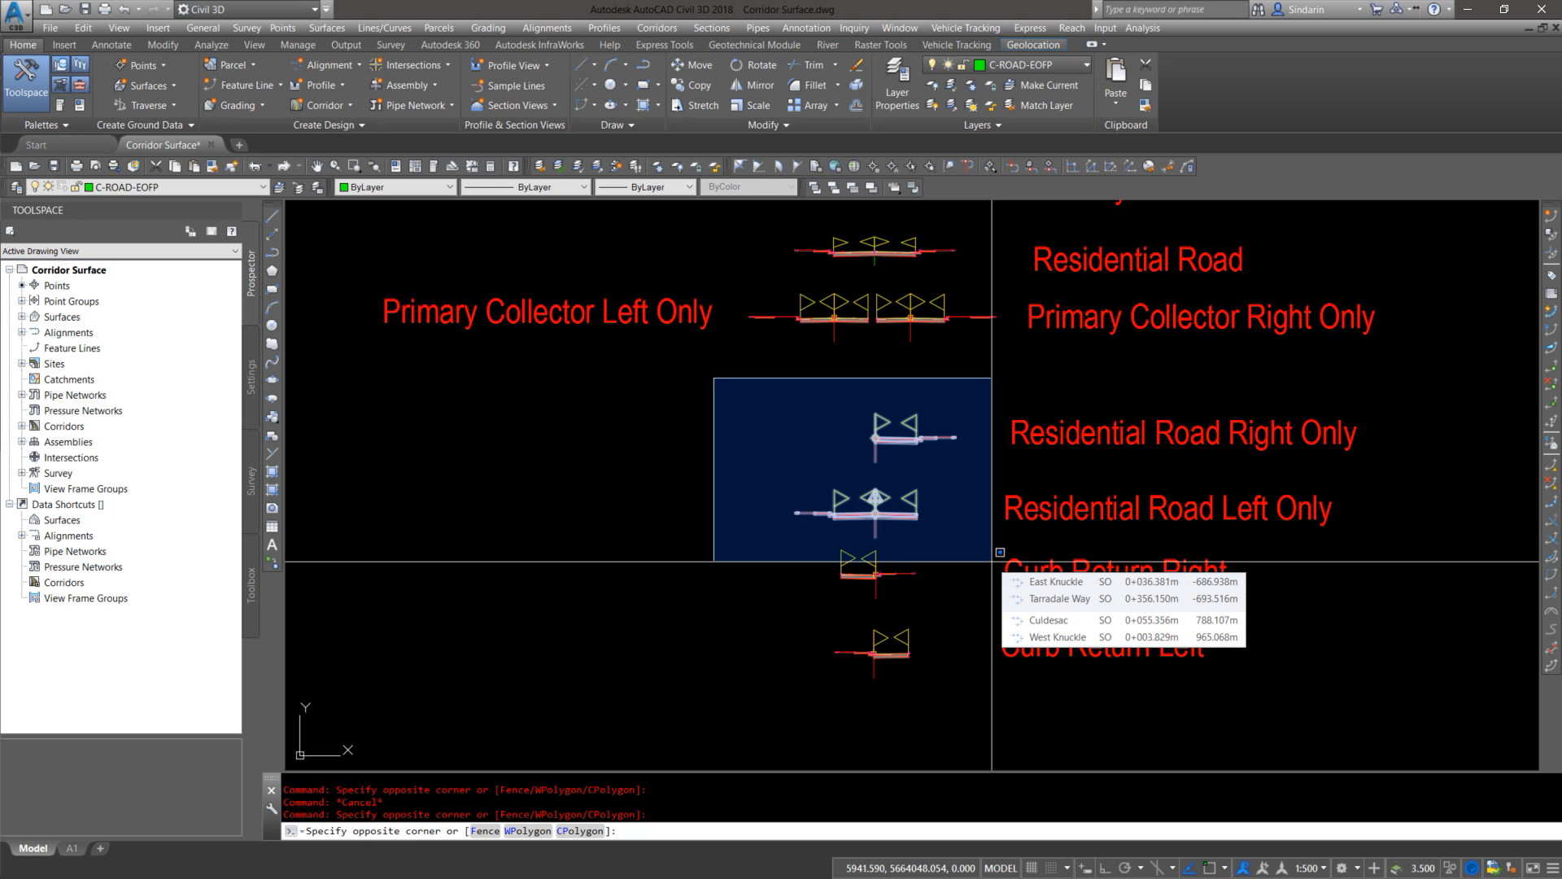
left_click(991, 562)
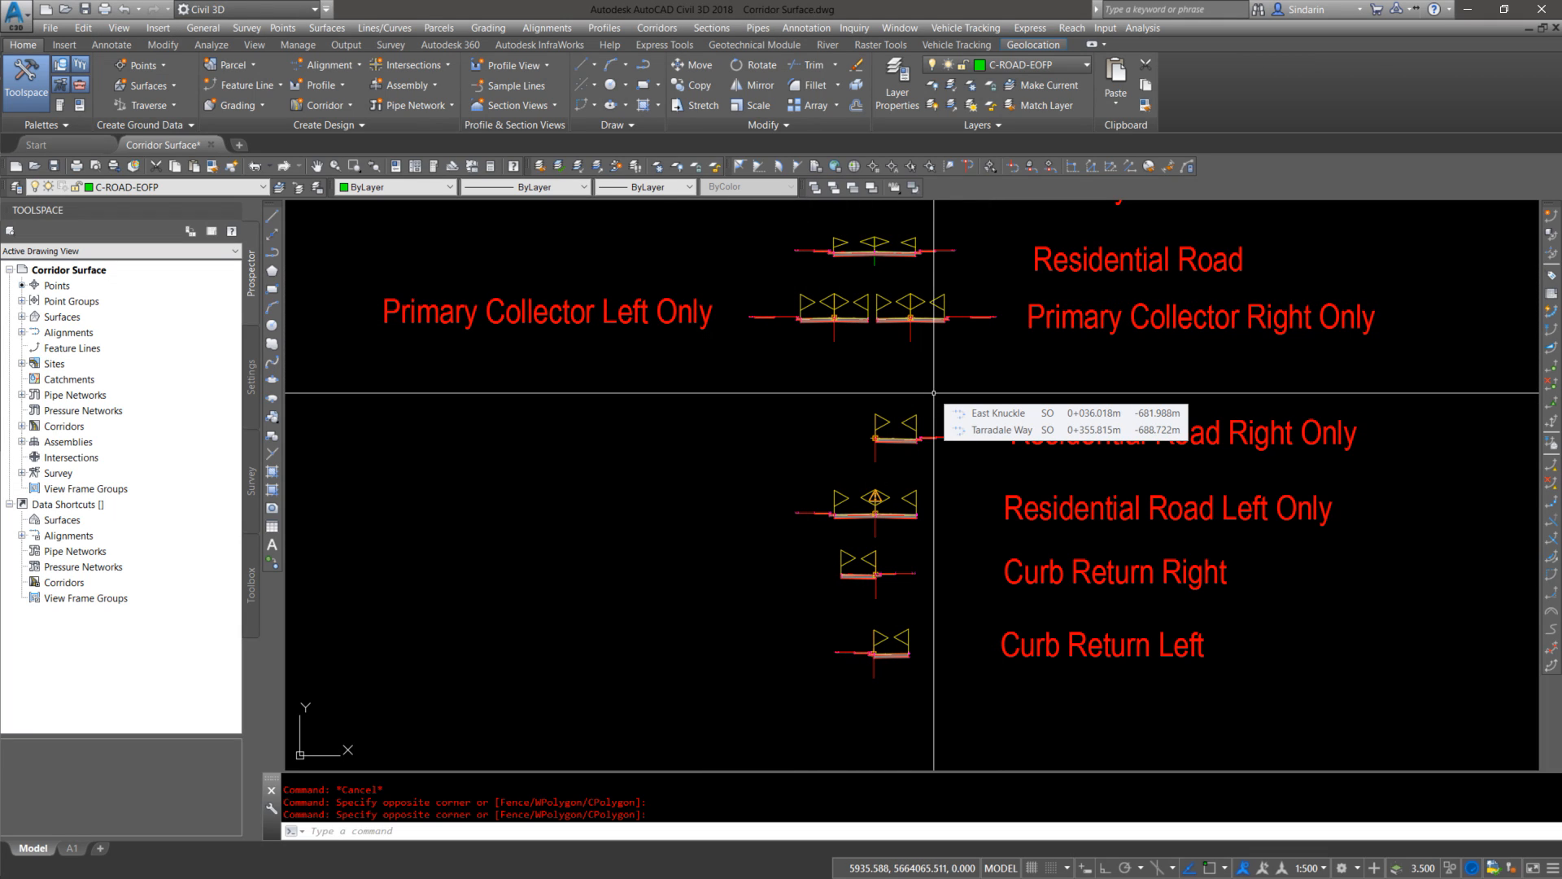
Step: Open the tool palettes, review the ready-made common, intersection and roundabout assemblies, and close the palettes
type("toolpalettes")
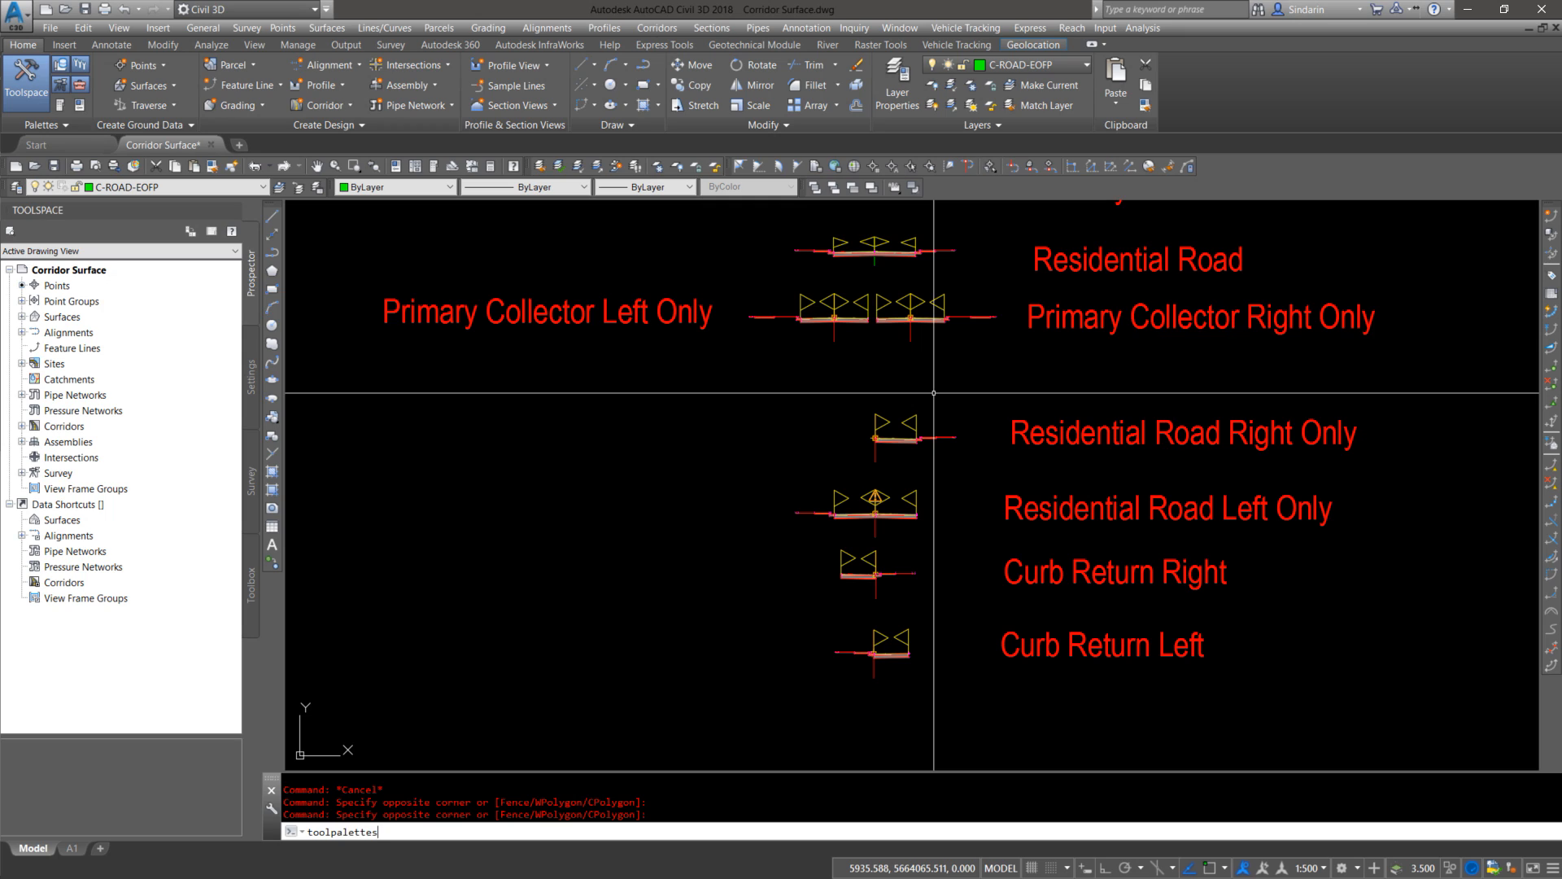
key("Return")
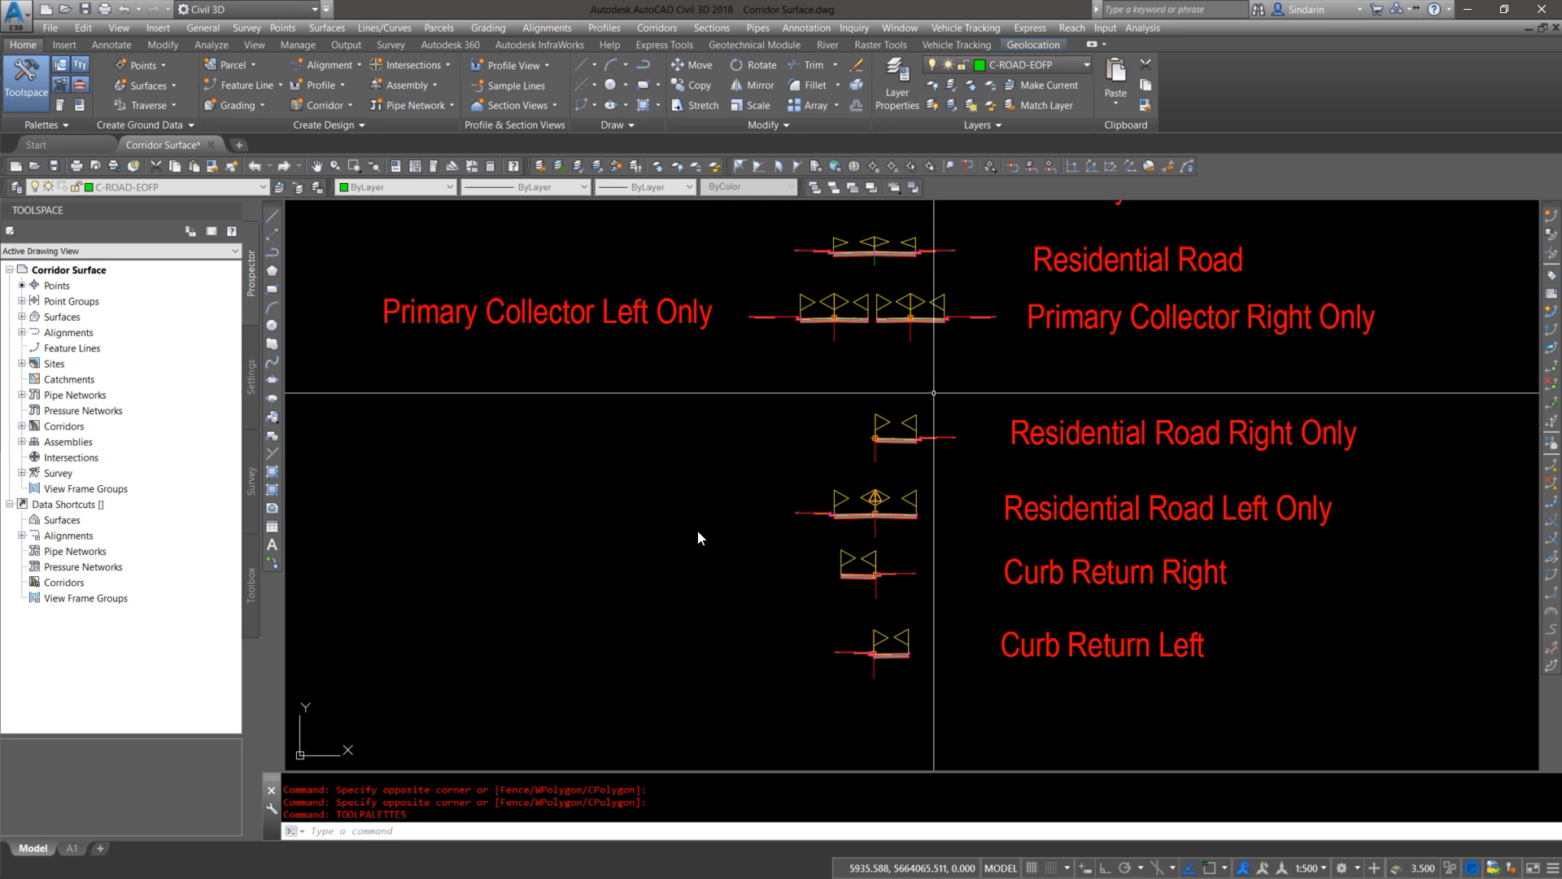
left_click_drag(1561, 255, 548, 351)
left_click(327, 122)
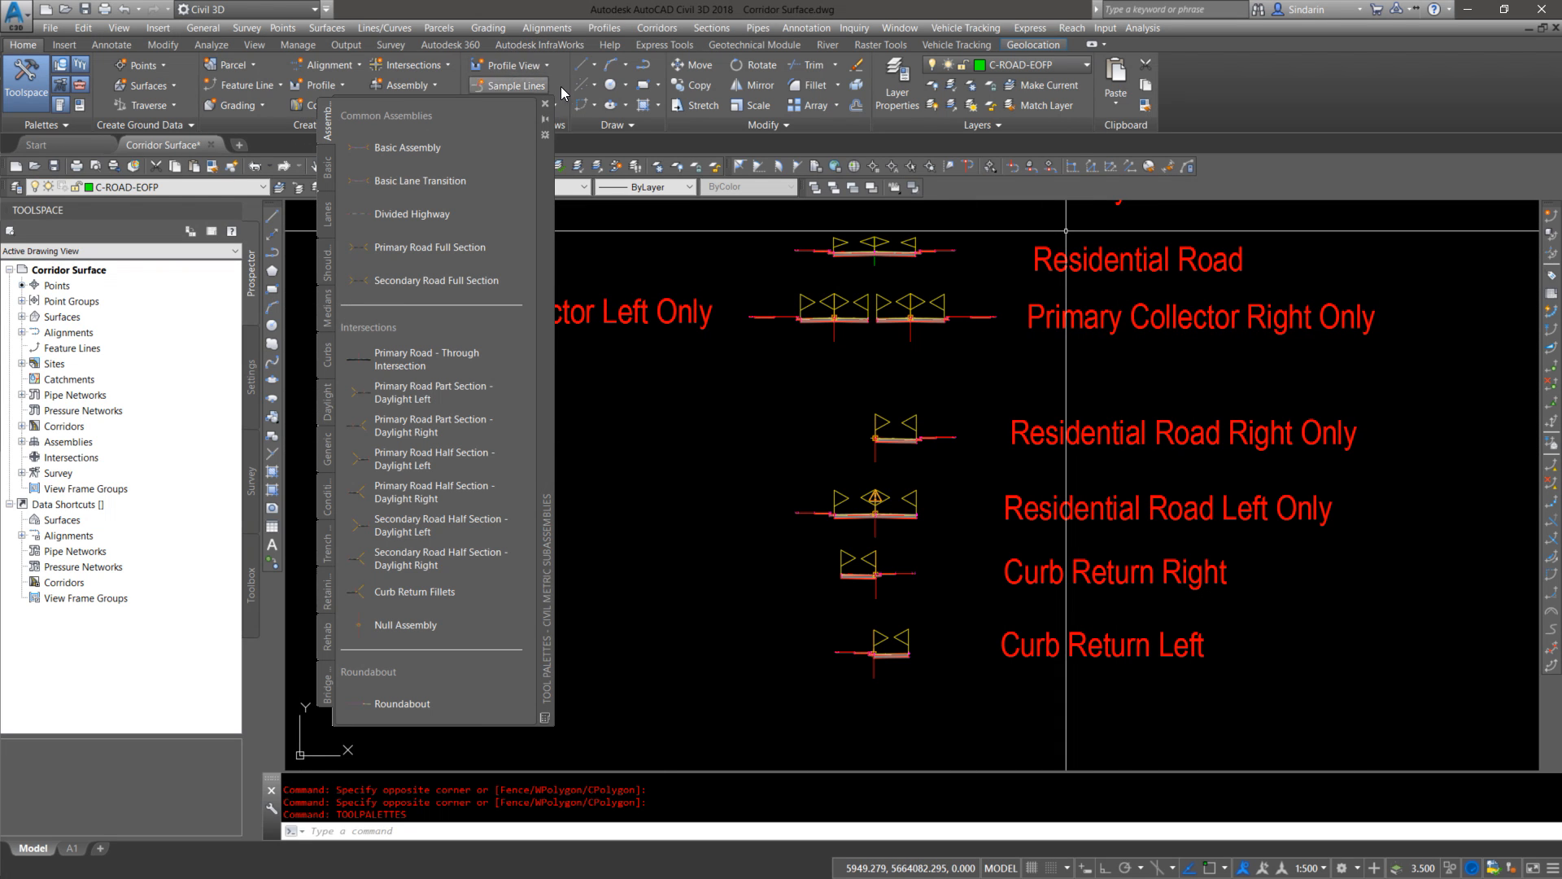
left_click(547, 106)
Step: Examine the Residential Road corridor in plan and the unmodelled gaps at its road intersections
scroll(854, 419, "down", 13)
mouse_move(705, 481)
middle_mouse_down()
mouse_move(828, 445)
mouse_move(1094, 433)
middle_mouse_up()
scroll(944, 458, "up", 9)
middle_click_drag(920, 391, 918, 479)
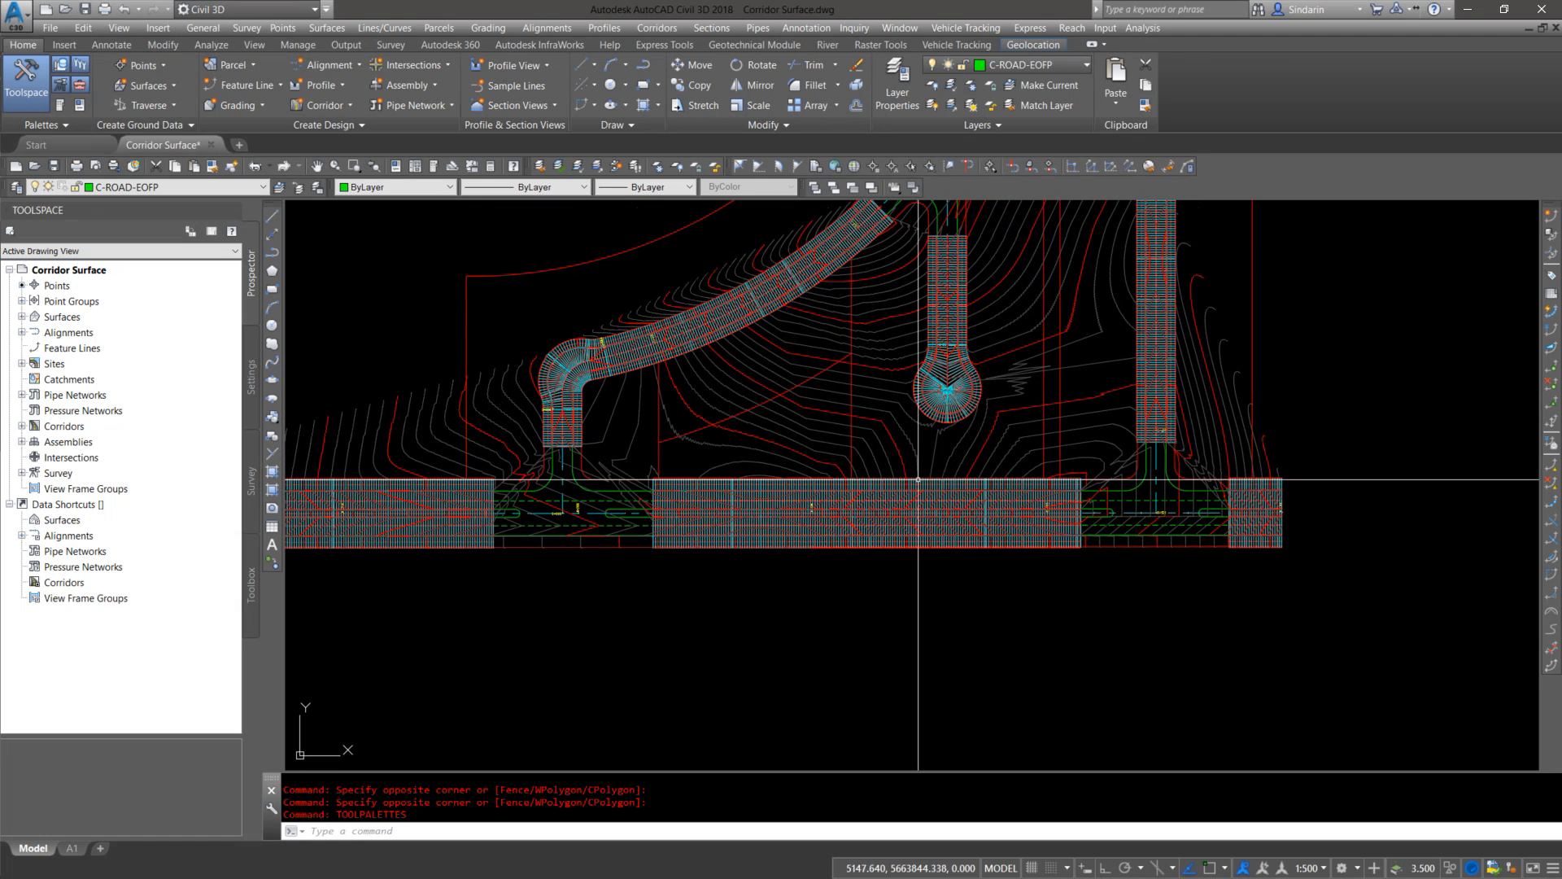
mouse_move(919, 479)
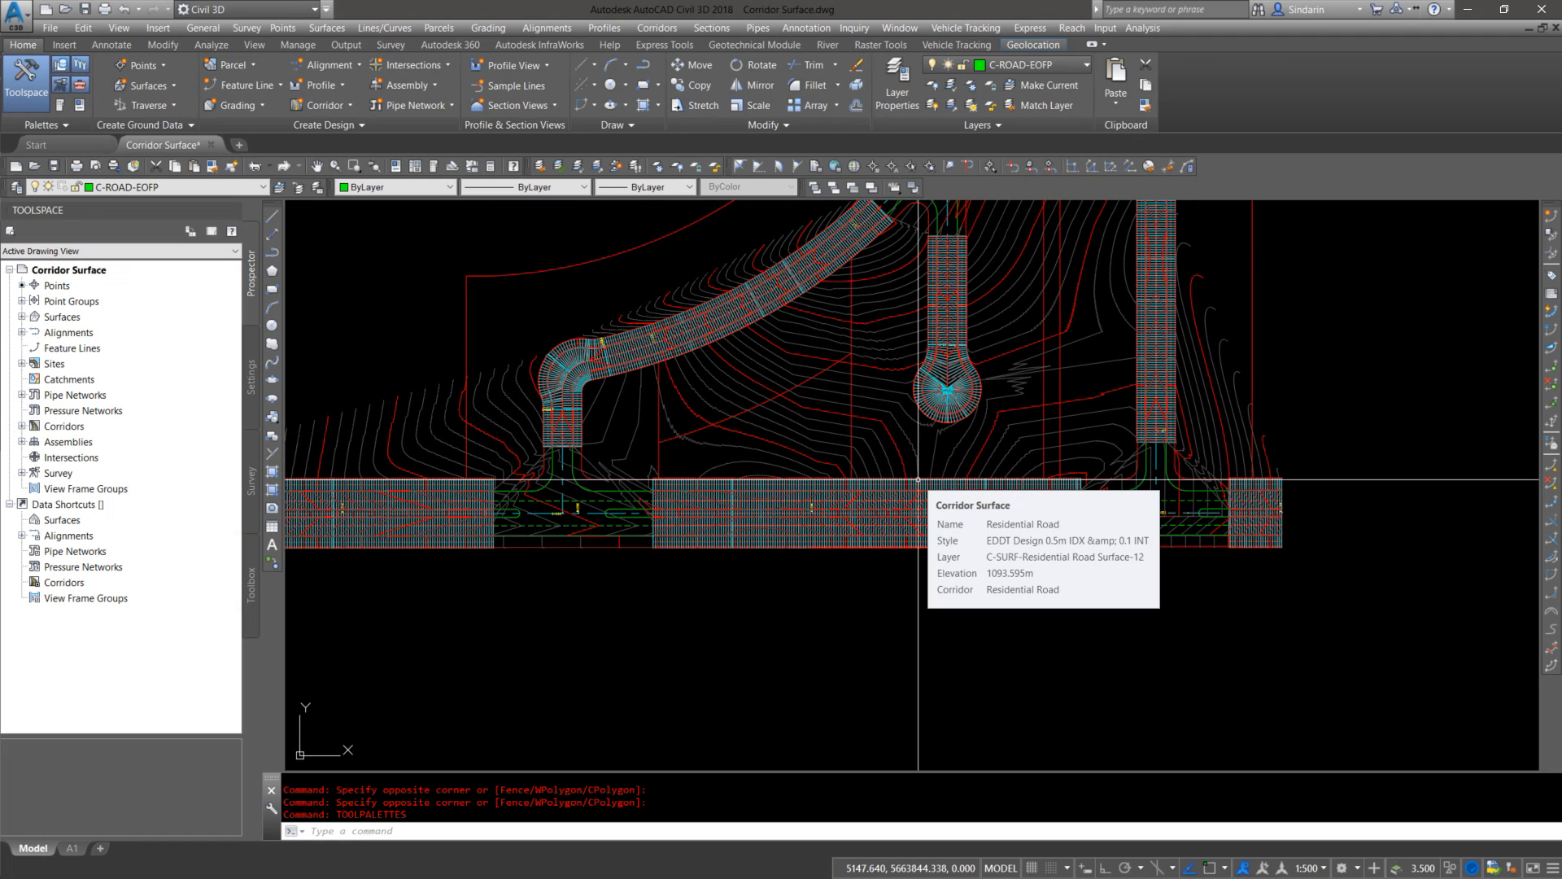
left_click(564, 396)
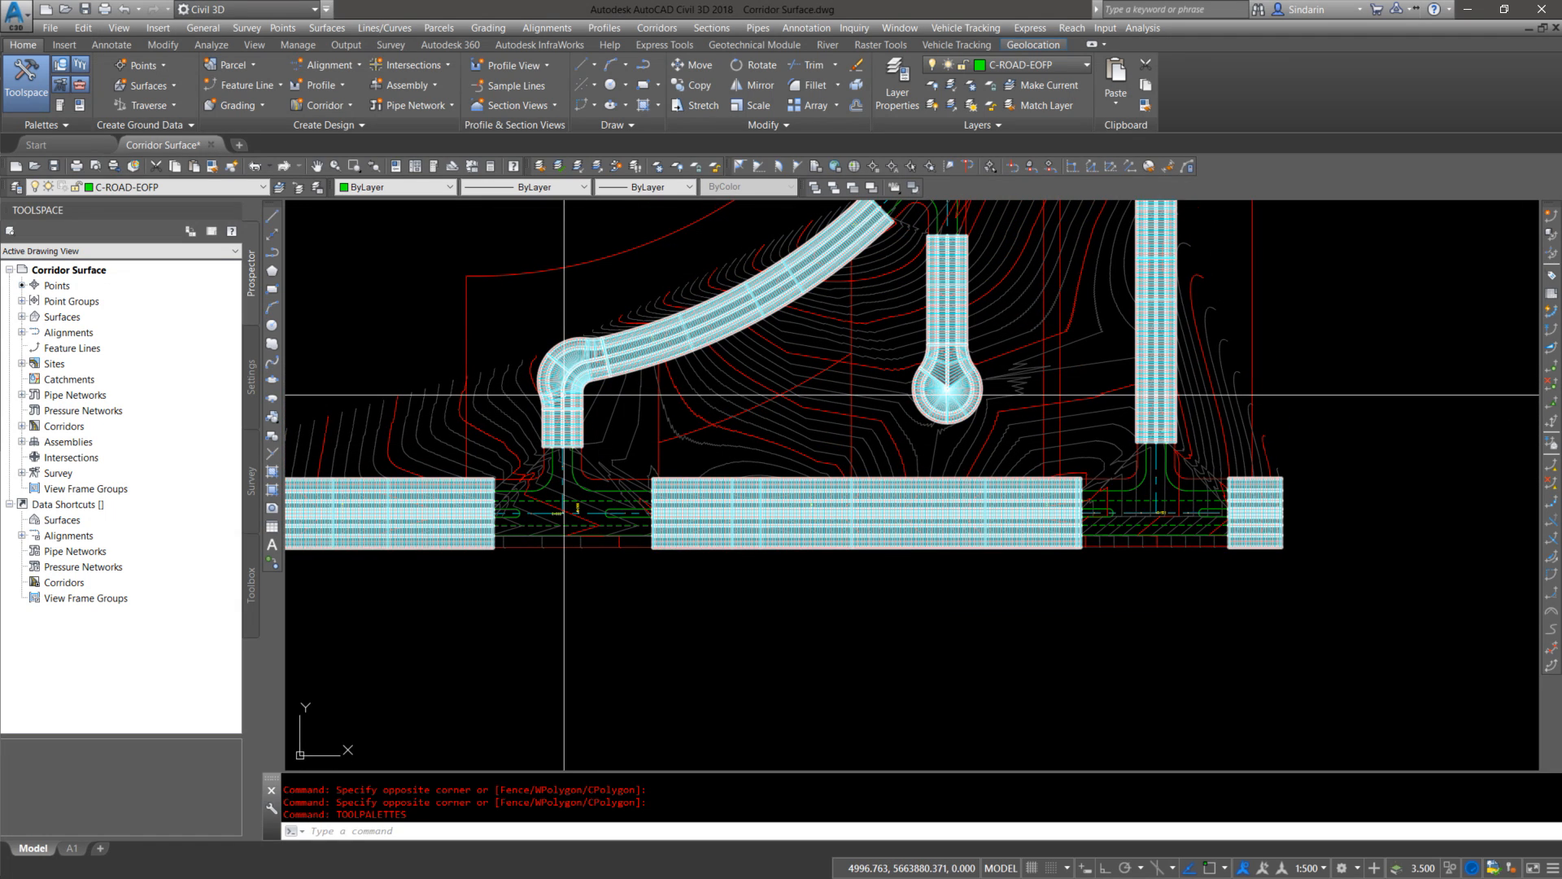
left_click(495, 605)
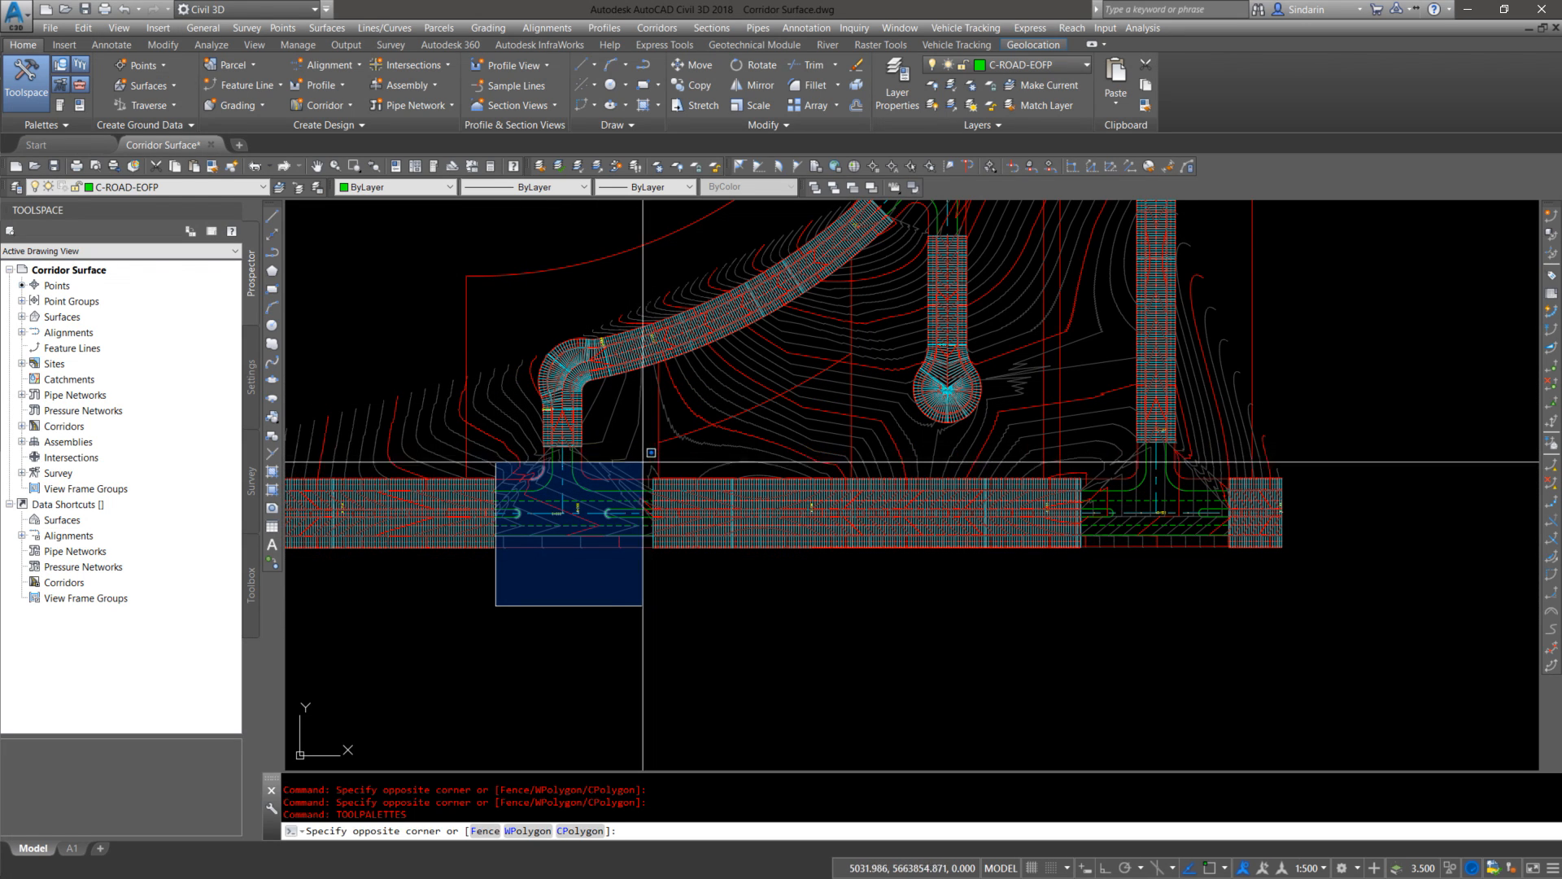
left_click(647, 455)
middle_click_drag(1238, 426, 1252, 567)
mouse_move(964, 318)
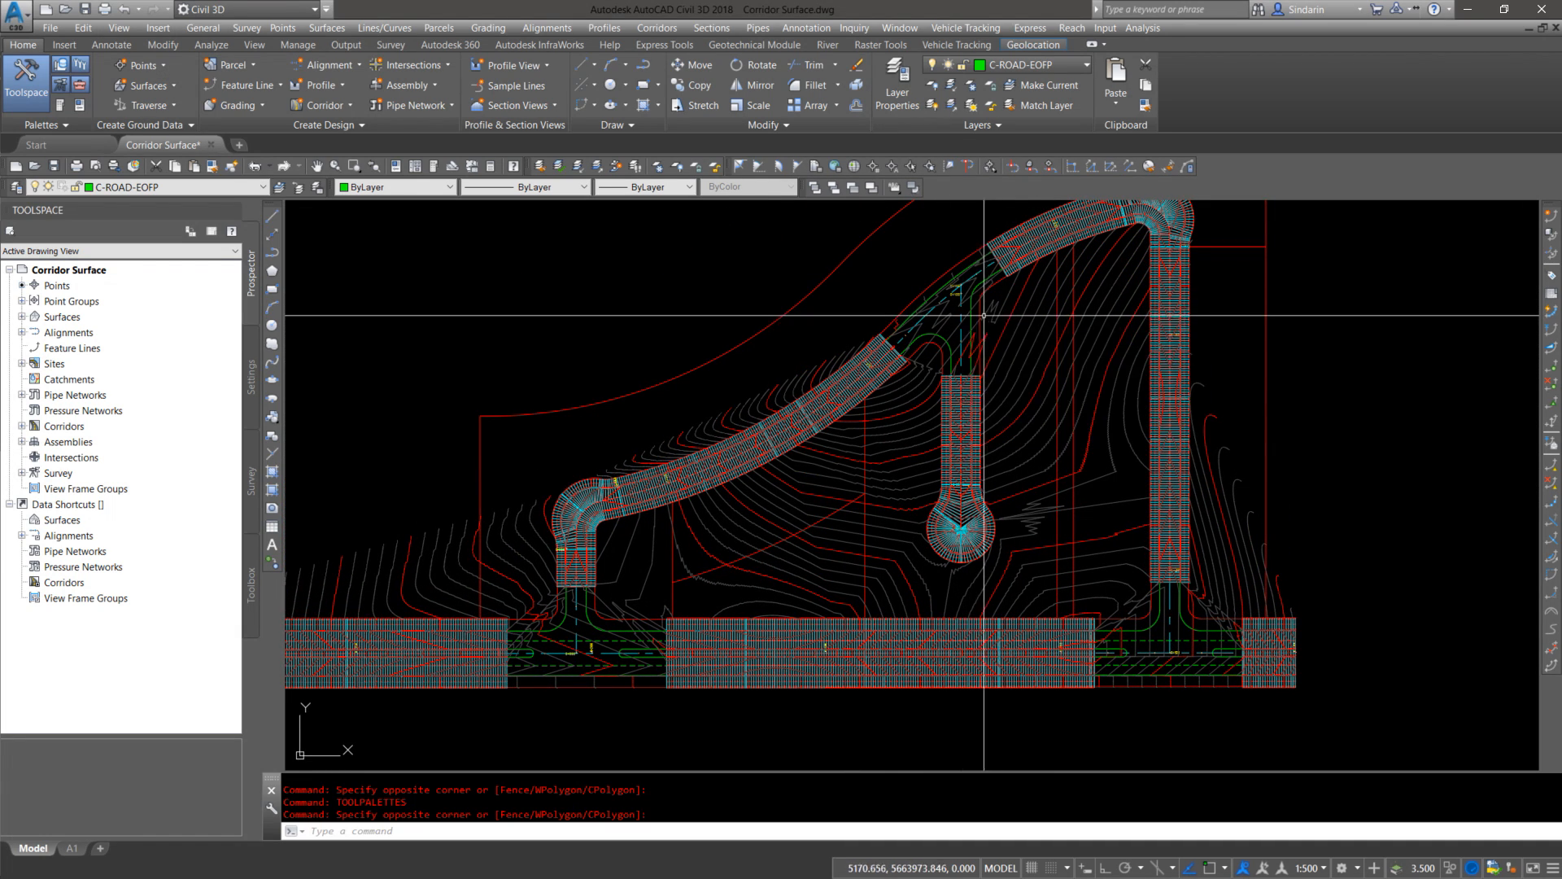
Step: Review the baselines, regions and assigned assemblies in the Residential Road corridor's properties, and close them without changes
scroll(741, 616, "up", 4)
left_click(721, 653)
right_click(813, 207)
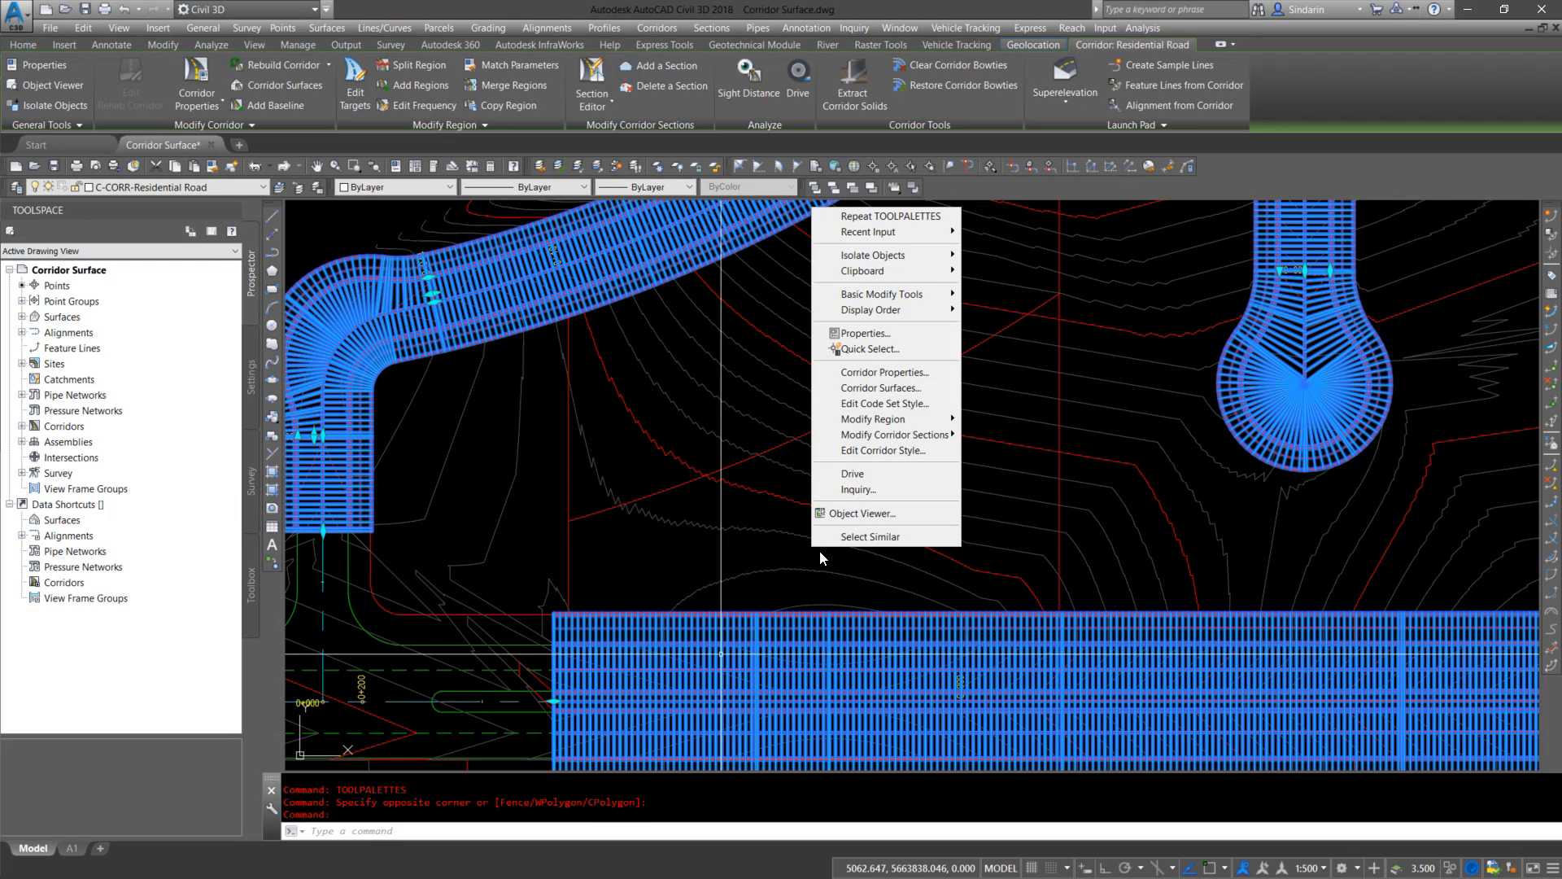
left_click(887, 368)
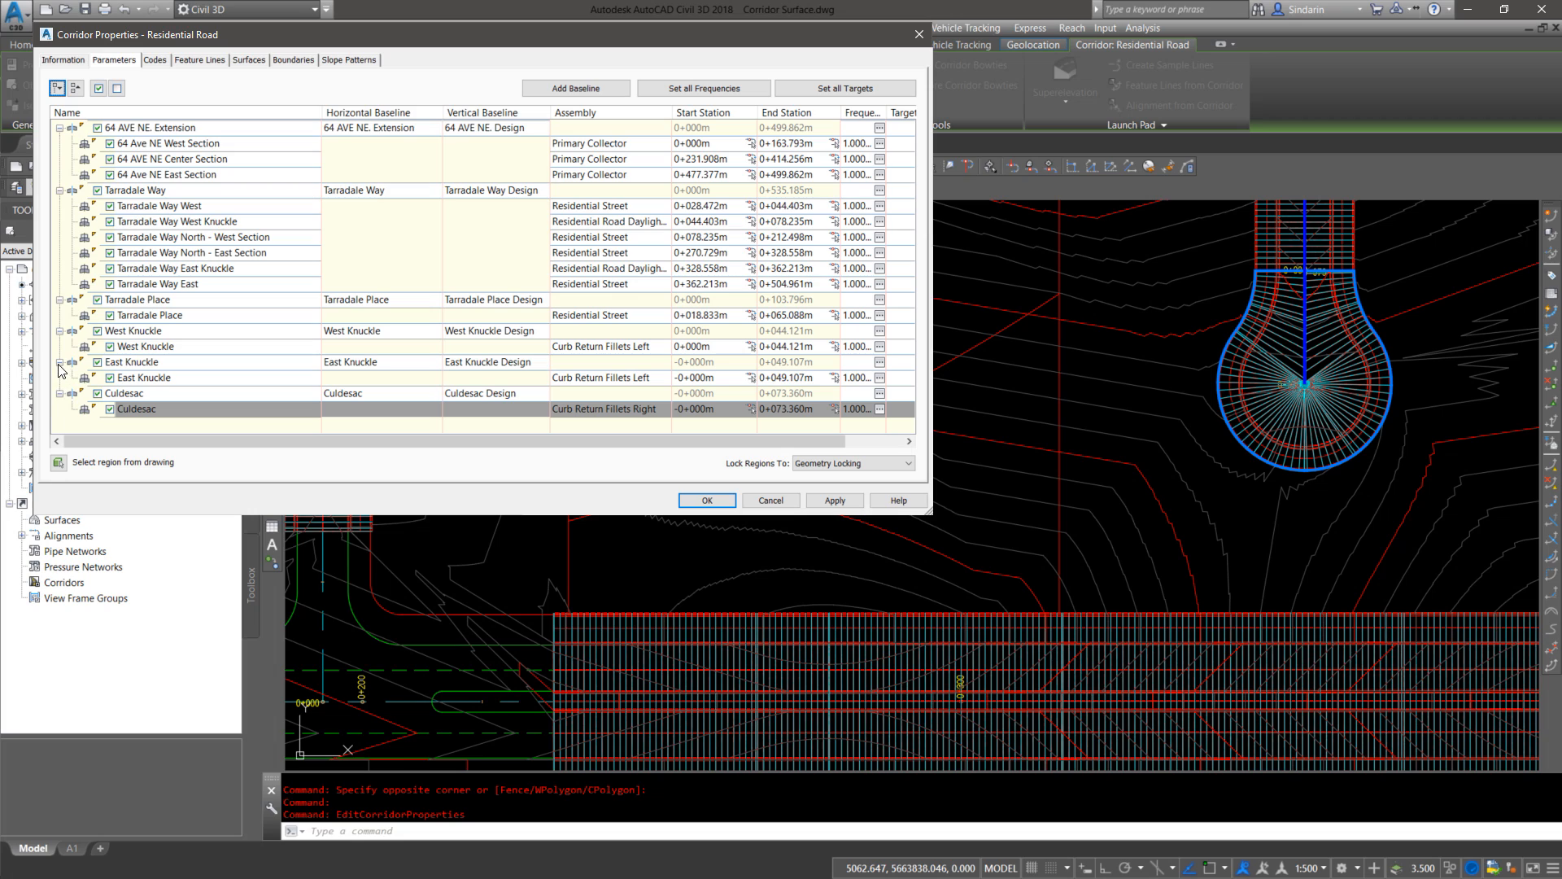
left_click(183, 143)
left_click(173, 157)
left_click(175, 172)
left_click(164, 206)
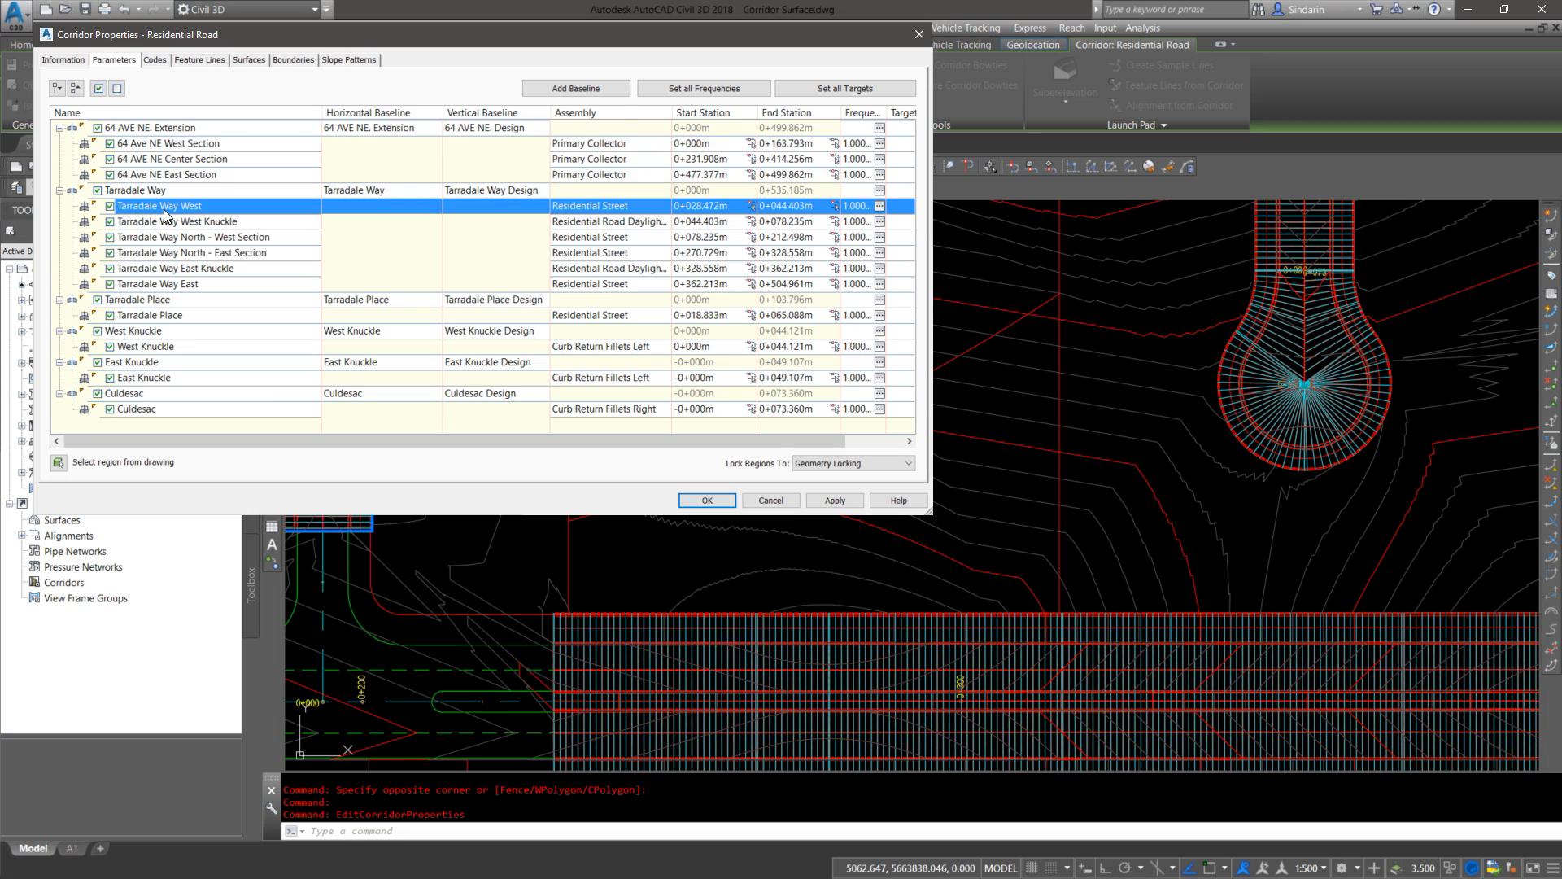
left_click(168, 221)
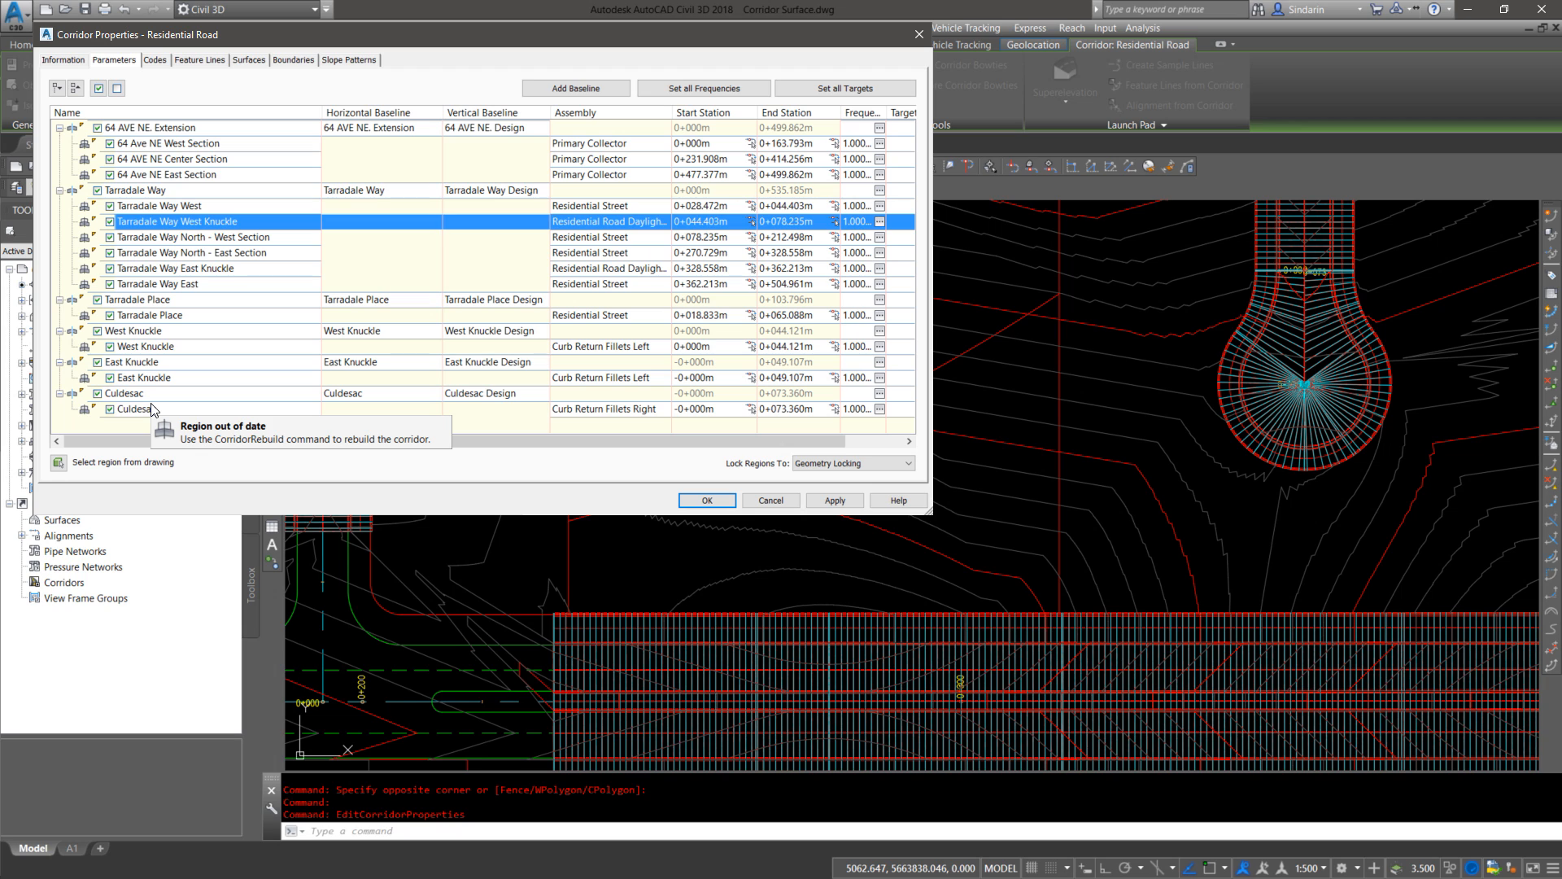
left_click(745, 503)
middle_click_drag(631, 560, 987, 469)
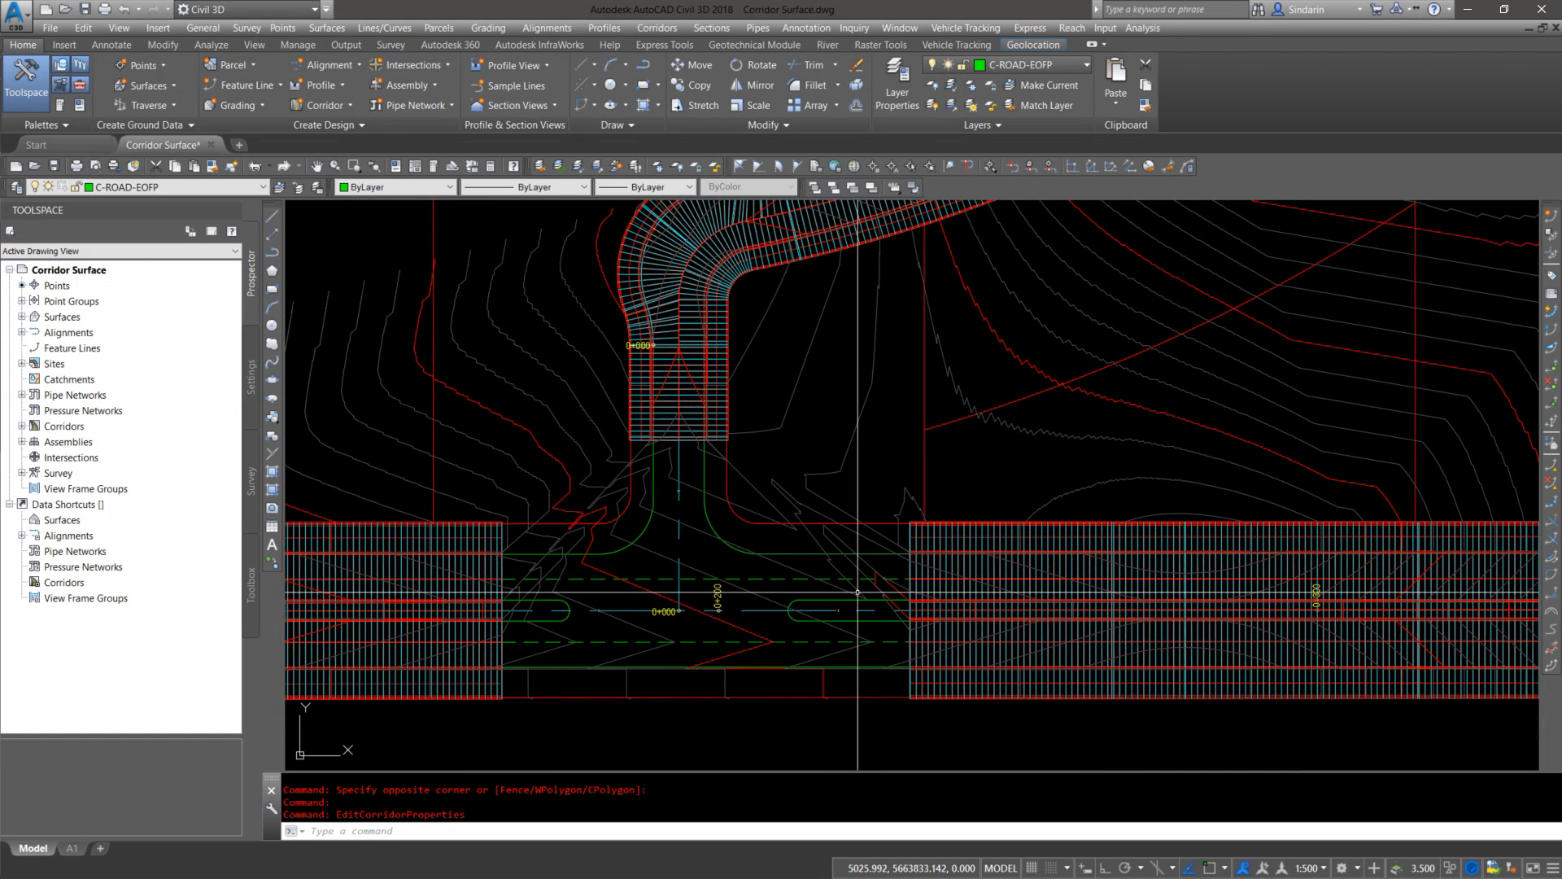
Step: Inspect the Tarradale Way and 64 AVE NE. Extension alignments by selecting them where they meet, clearing each selection
mouse_move(858, 592)
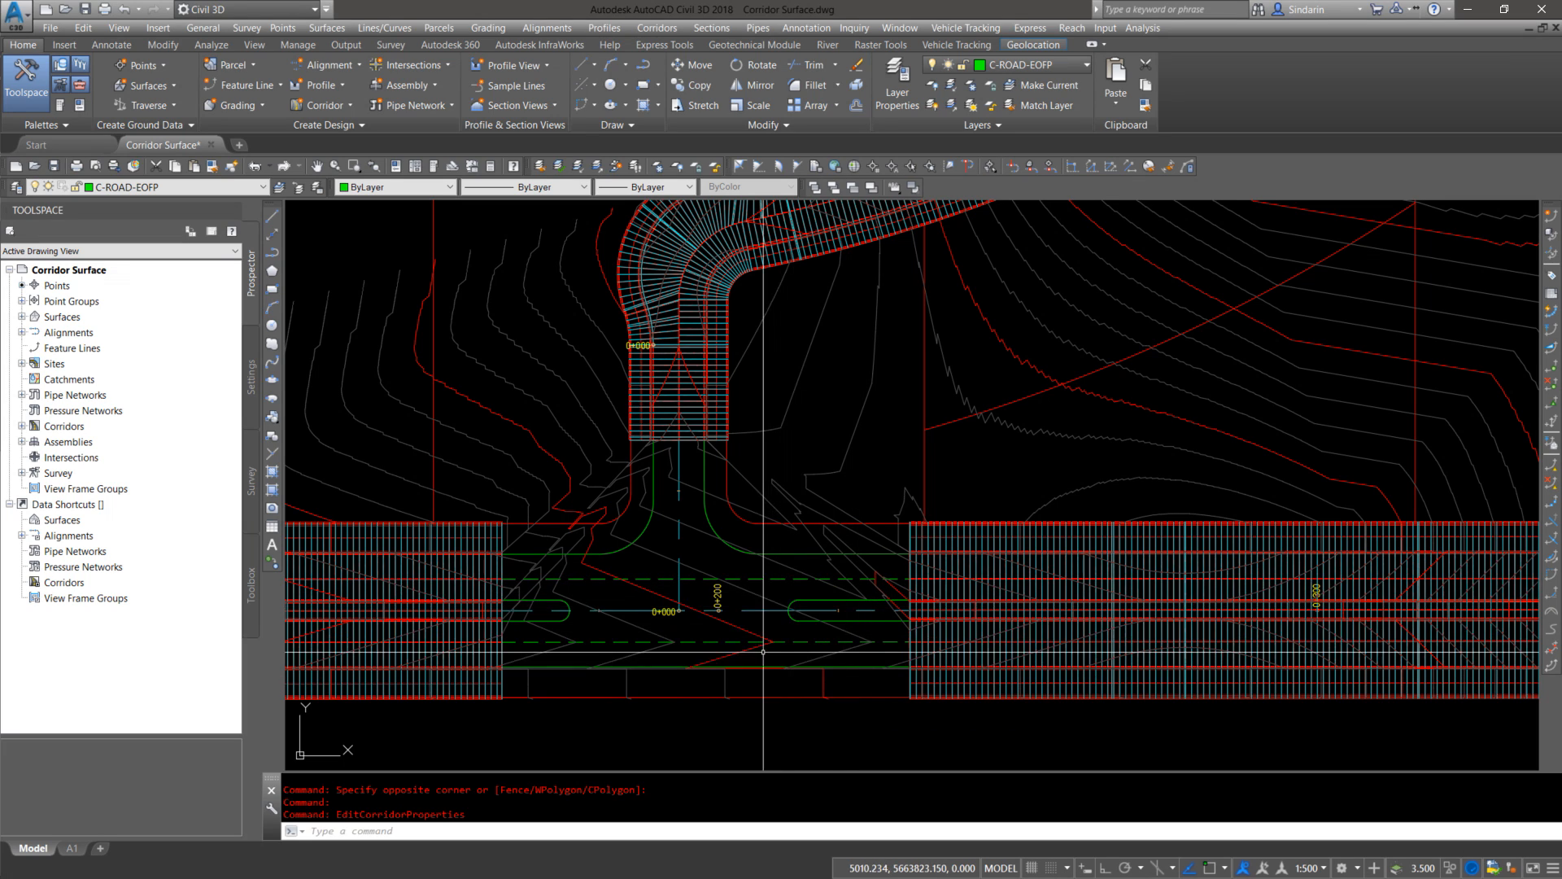
left_click(683, 553)
left_click(684, 578)
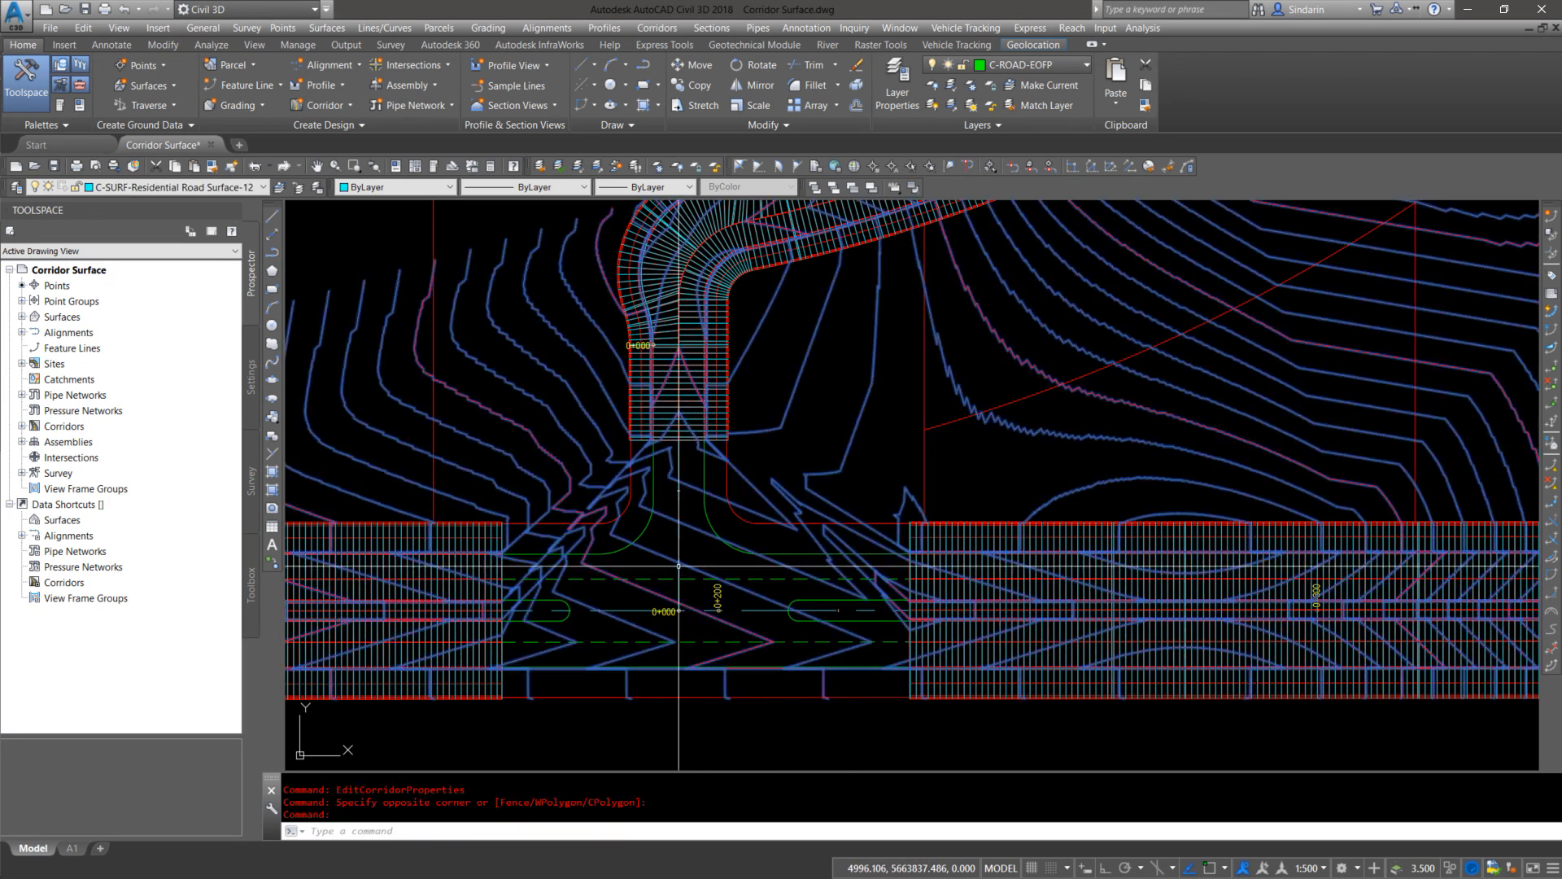
key("Escape")
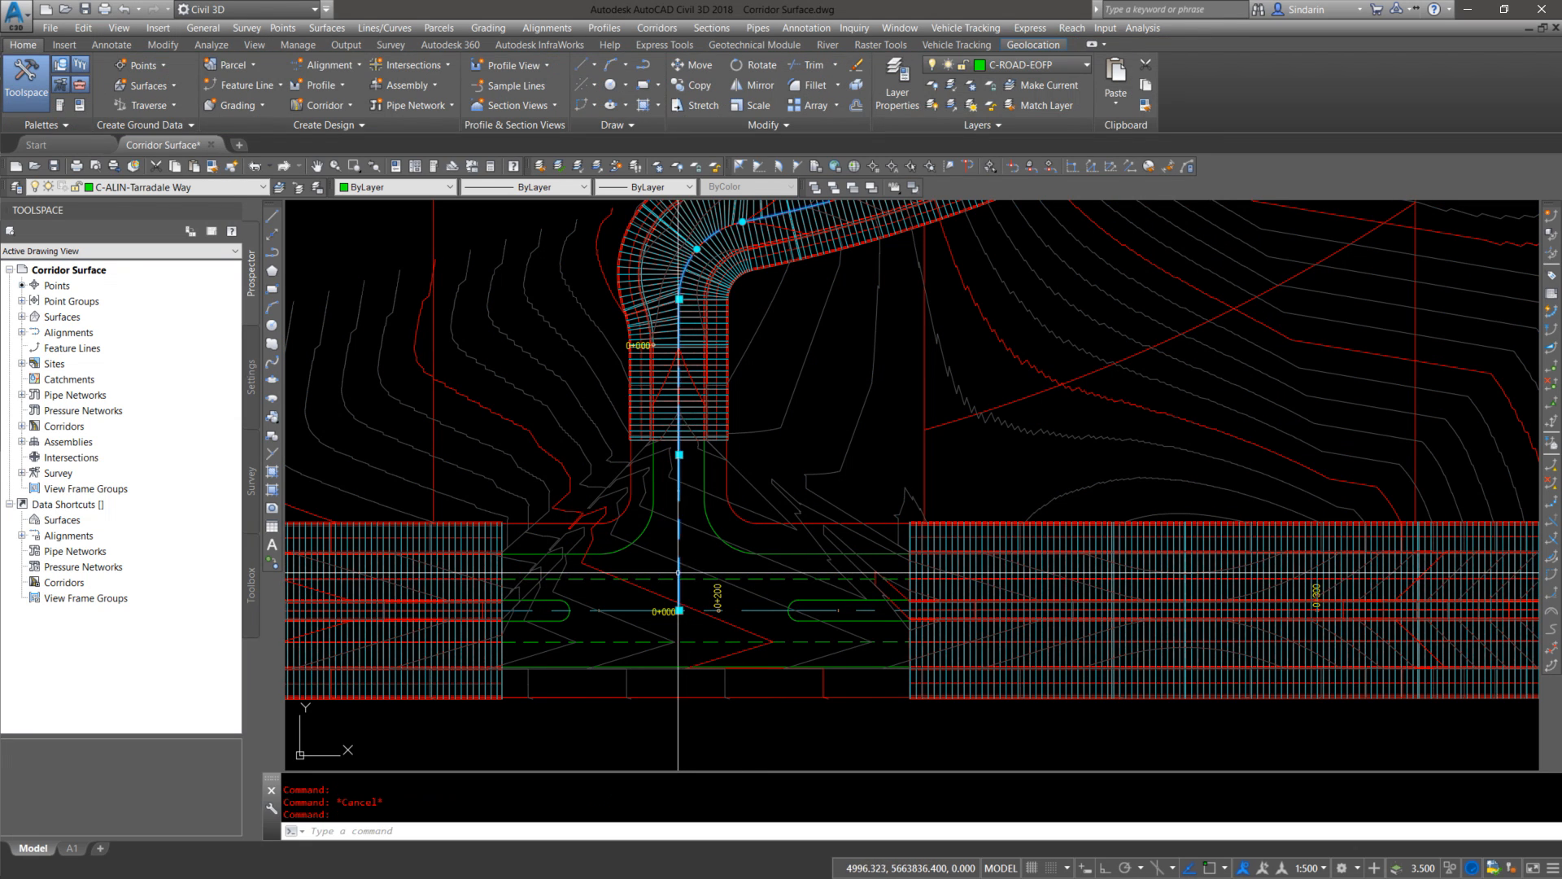
left_click(680, 588)
key("Escape")
left_click(750, 609)
key("Escape")
Step: Examine whether the 64 AVE NE. Extension design profile reaches both the start and end of its profile view
scroll(676, 610, "down", 6)
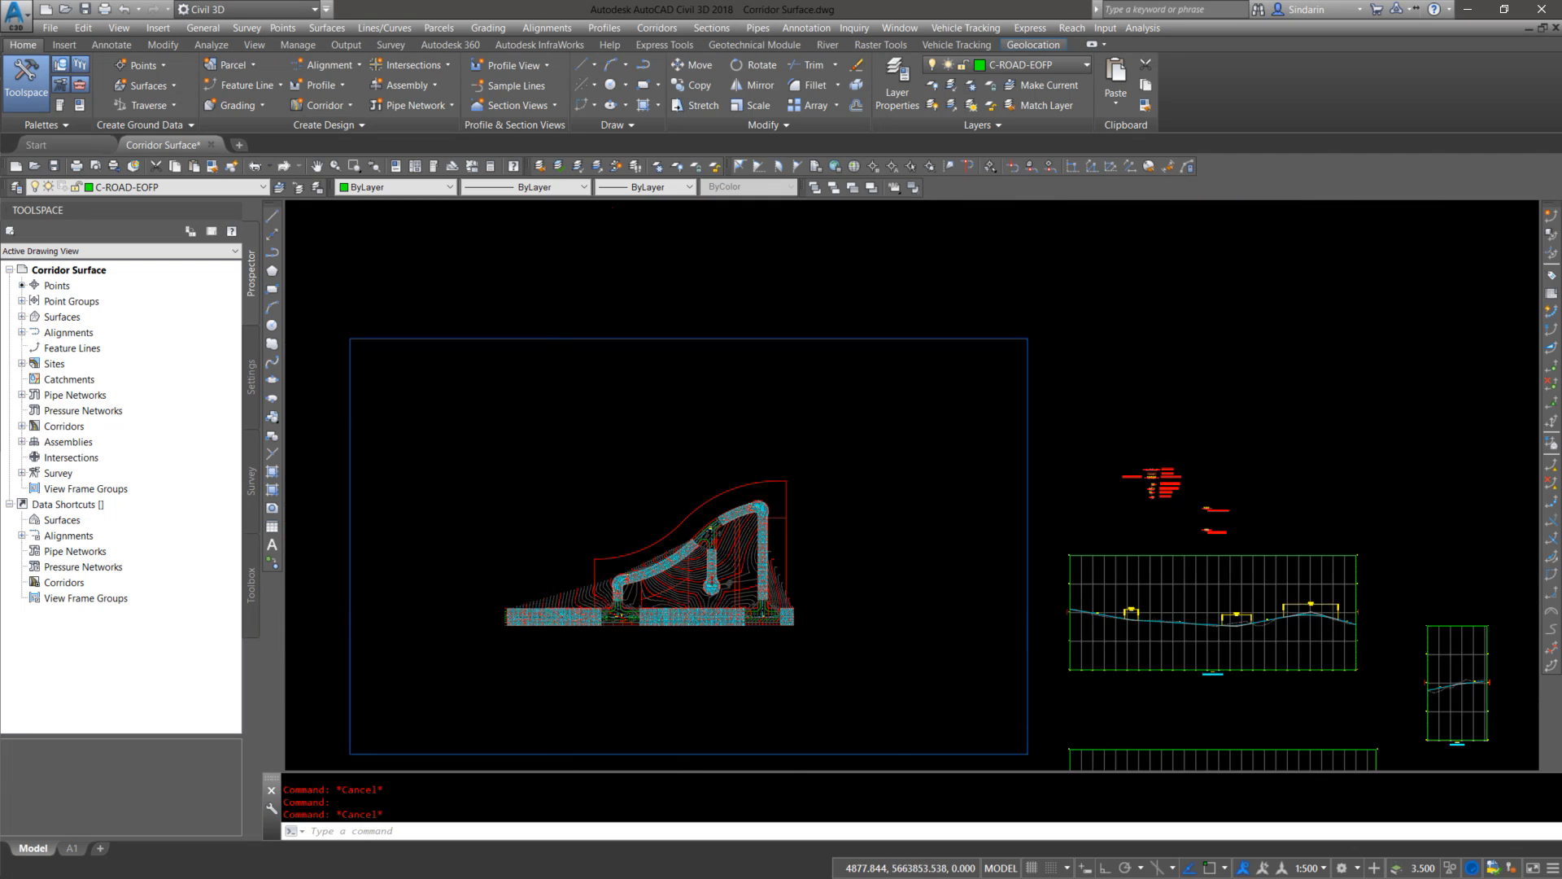
scroll(784, 575, "up", 4)
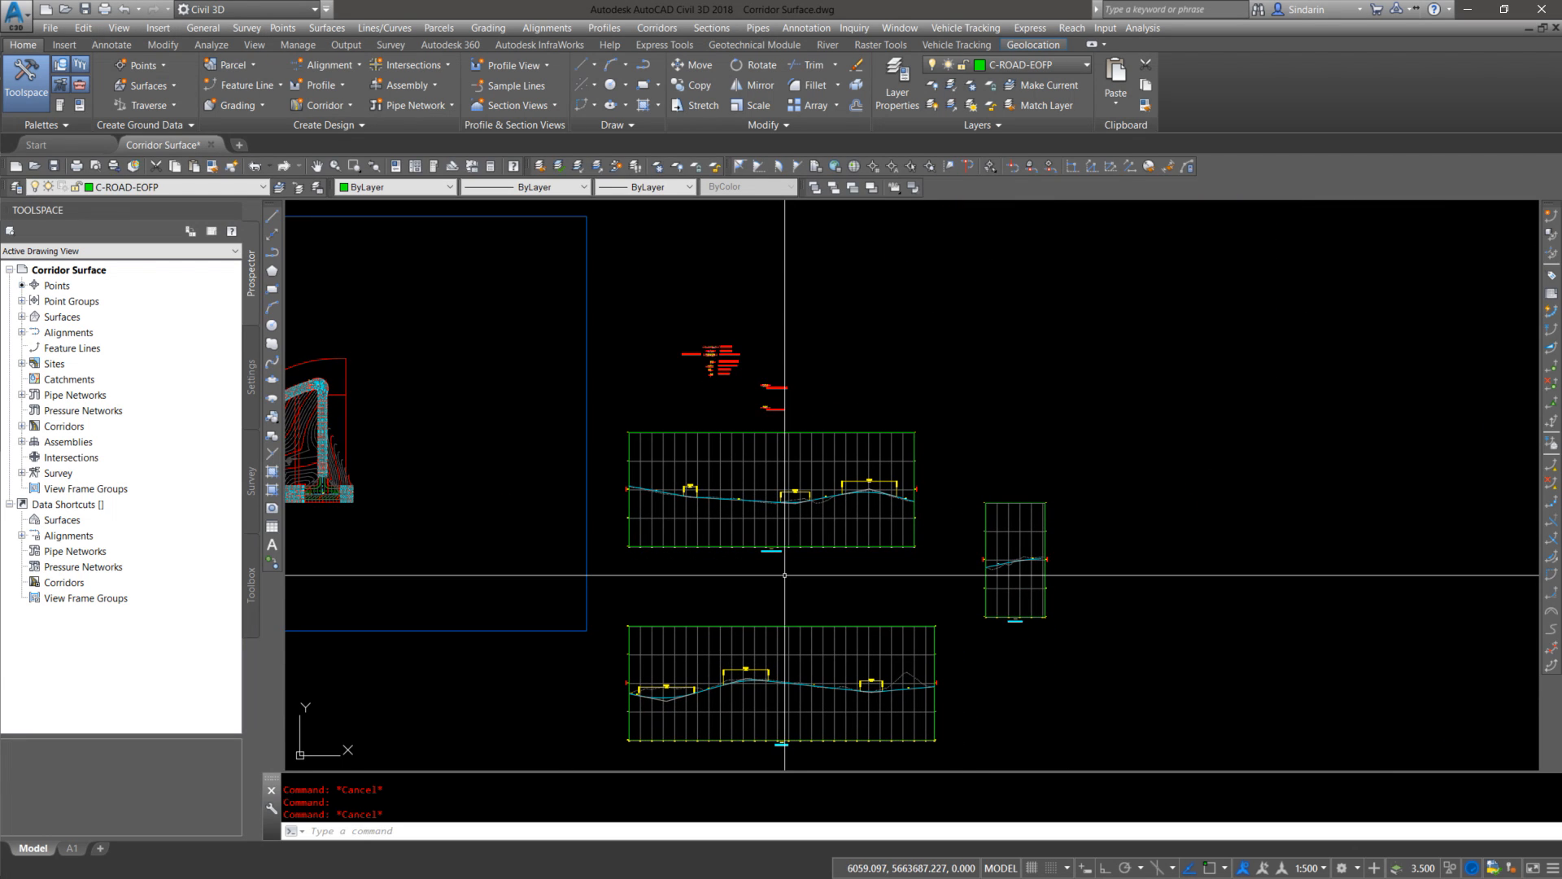
scroll(784, 576, "up", 8)
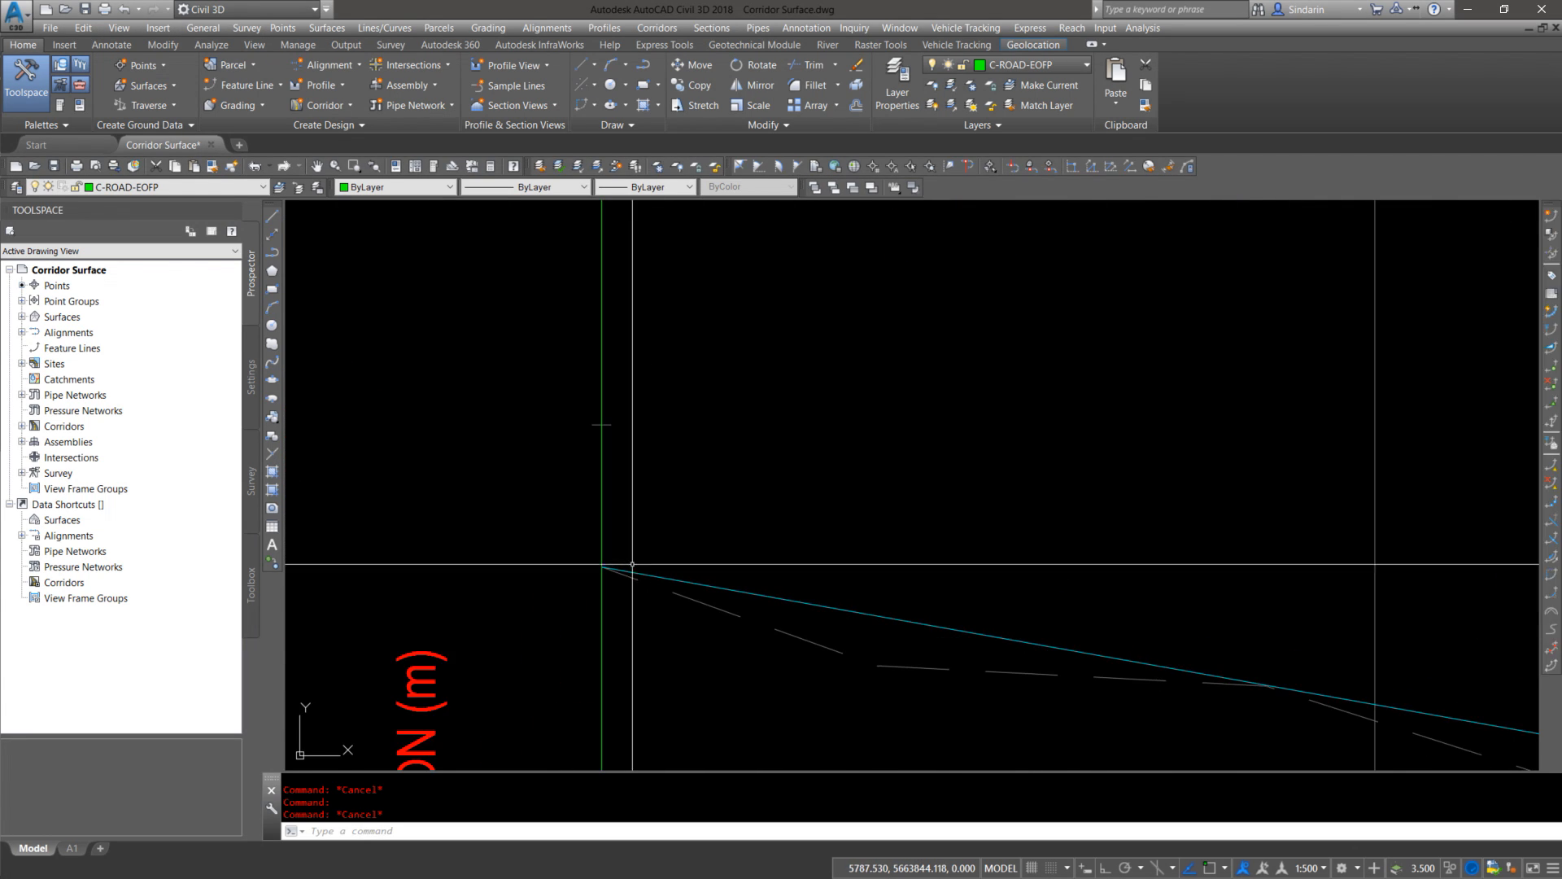
left_click(663, 576)
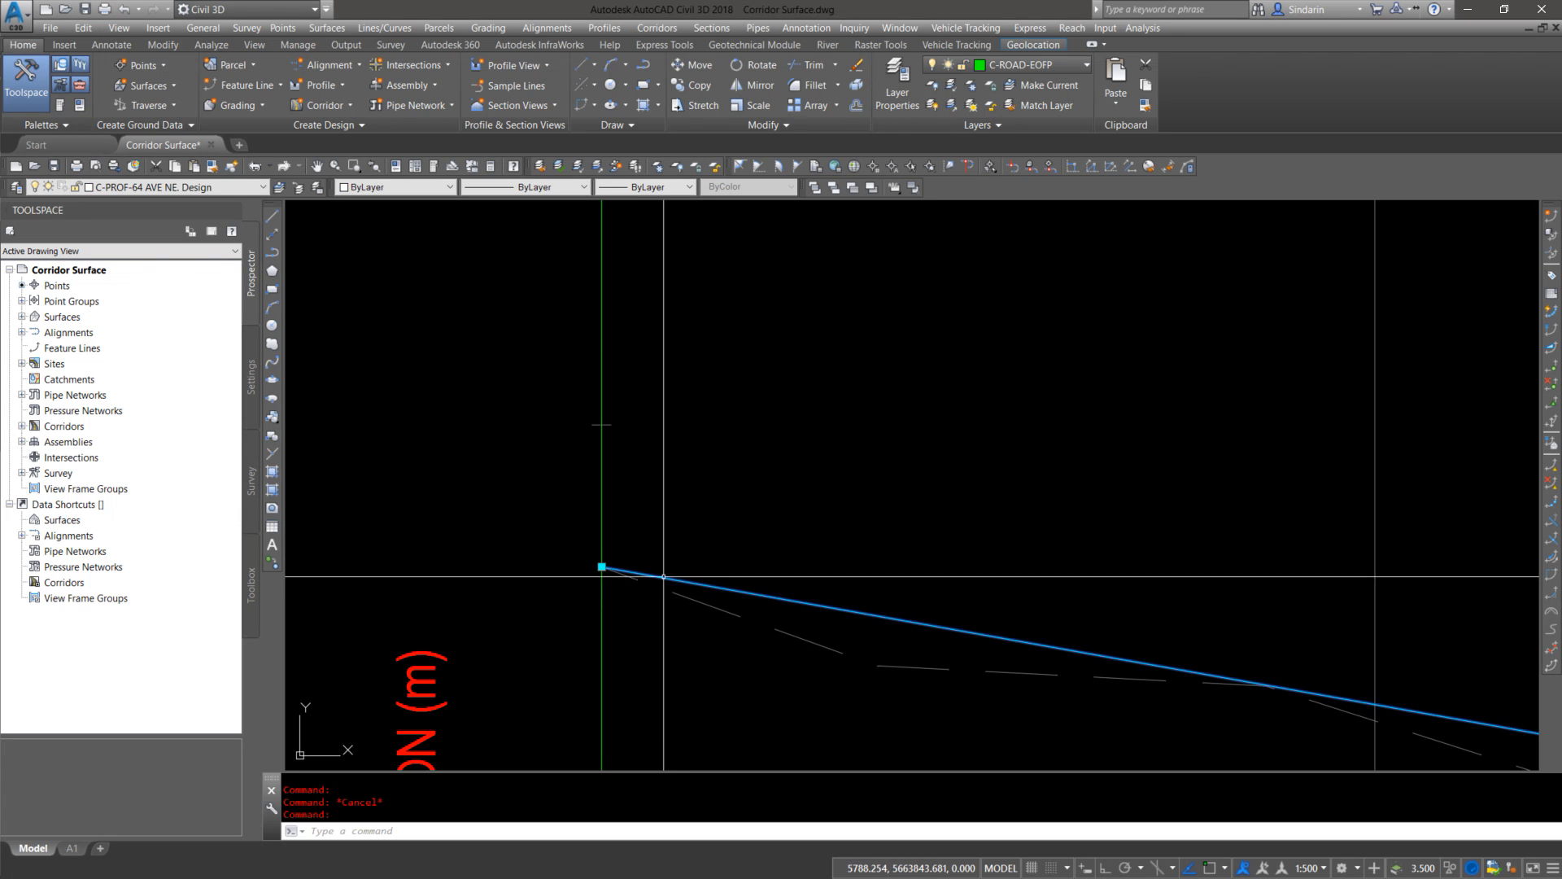
scroll(536, 547, "down", 6)
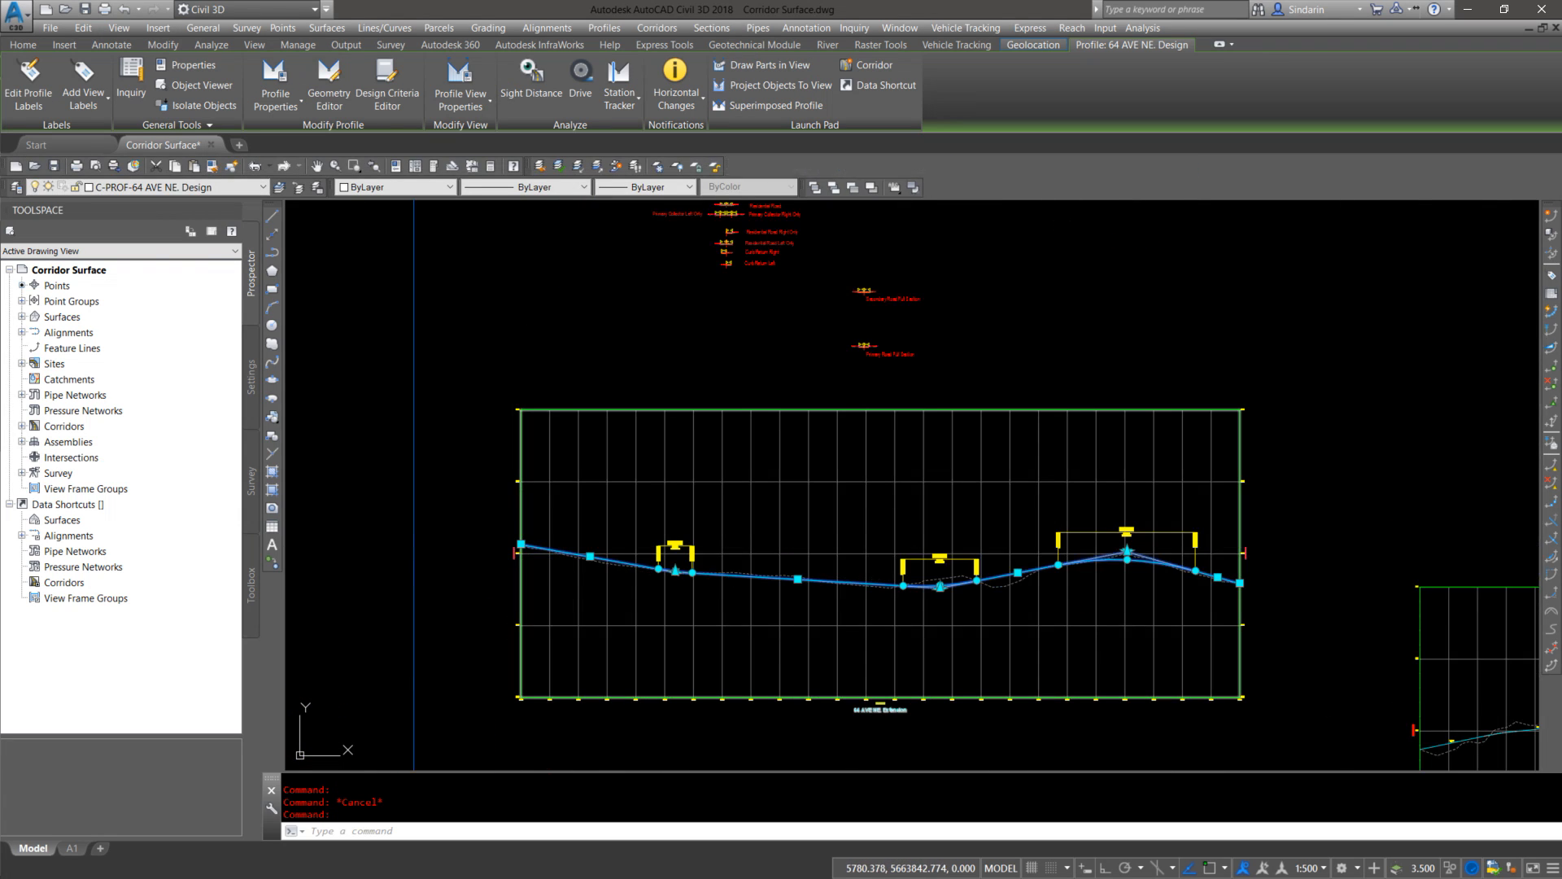
scroll(1204, 586, "up", 6)
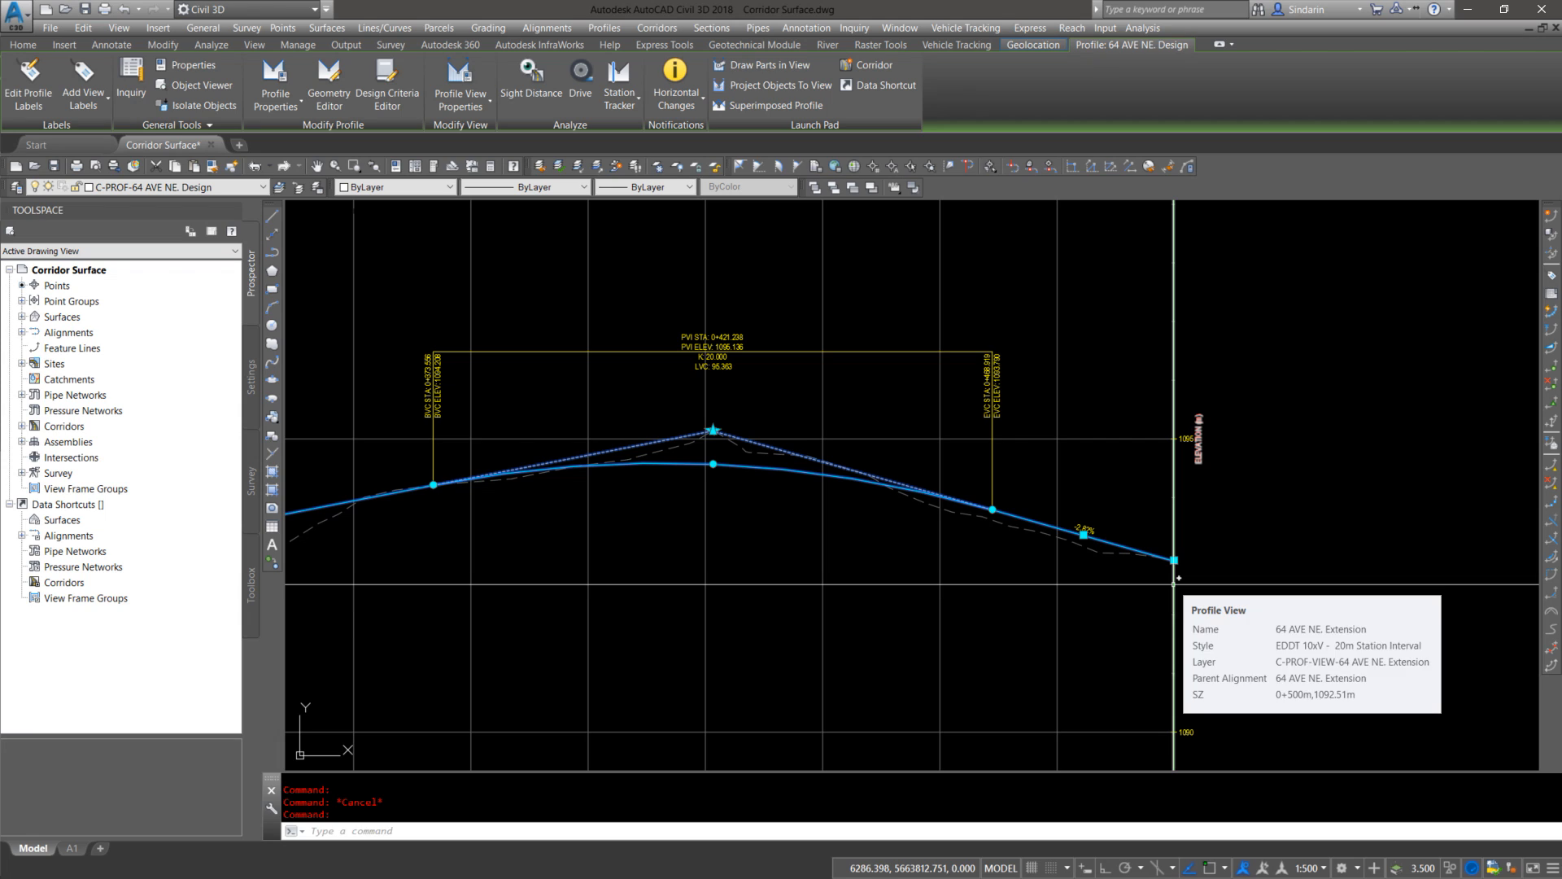
scroll(1174, 579, "down", 5)
key("Escape")
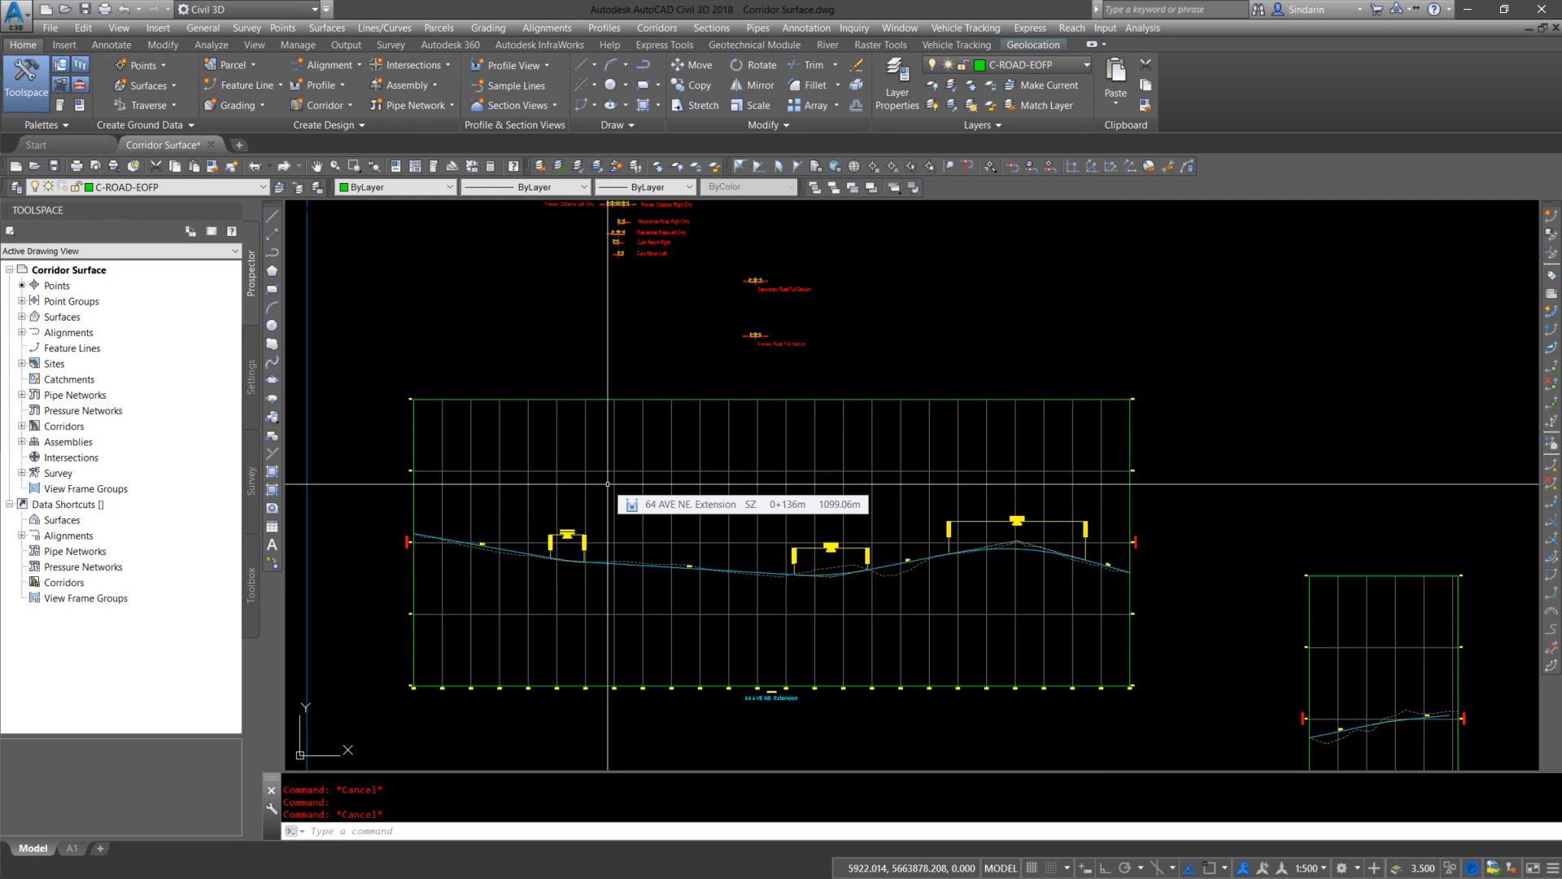
scroll(475, 541, "up", 4)
middle_click_drag(376, 540, 655, 569)
scroll(593, 549, "up", 6)
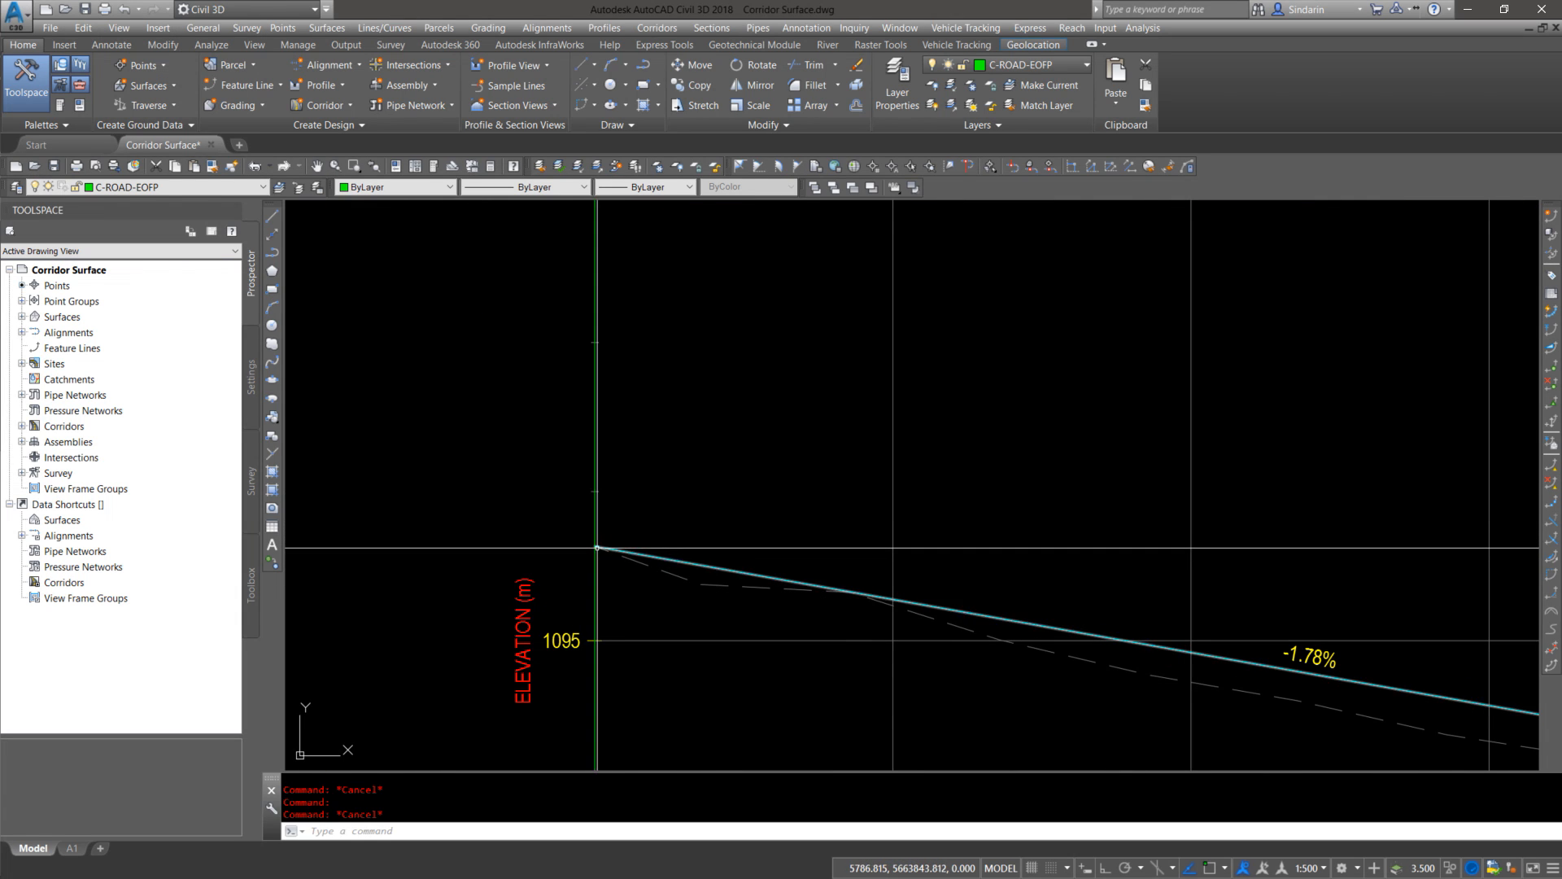
scroll(563, 551, "down", 10)
middle_click_drag(1300, 590, 840, 548)
scroll(841, 547, "up", 6)
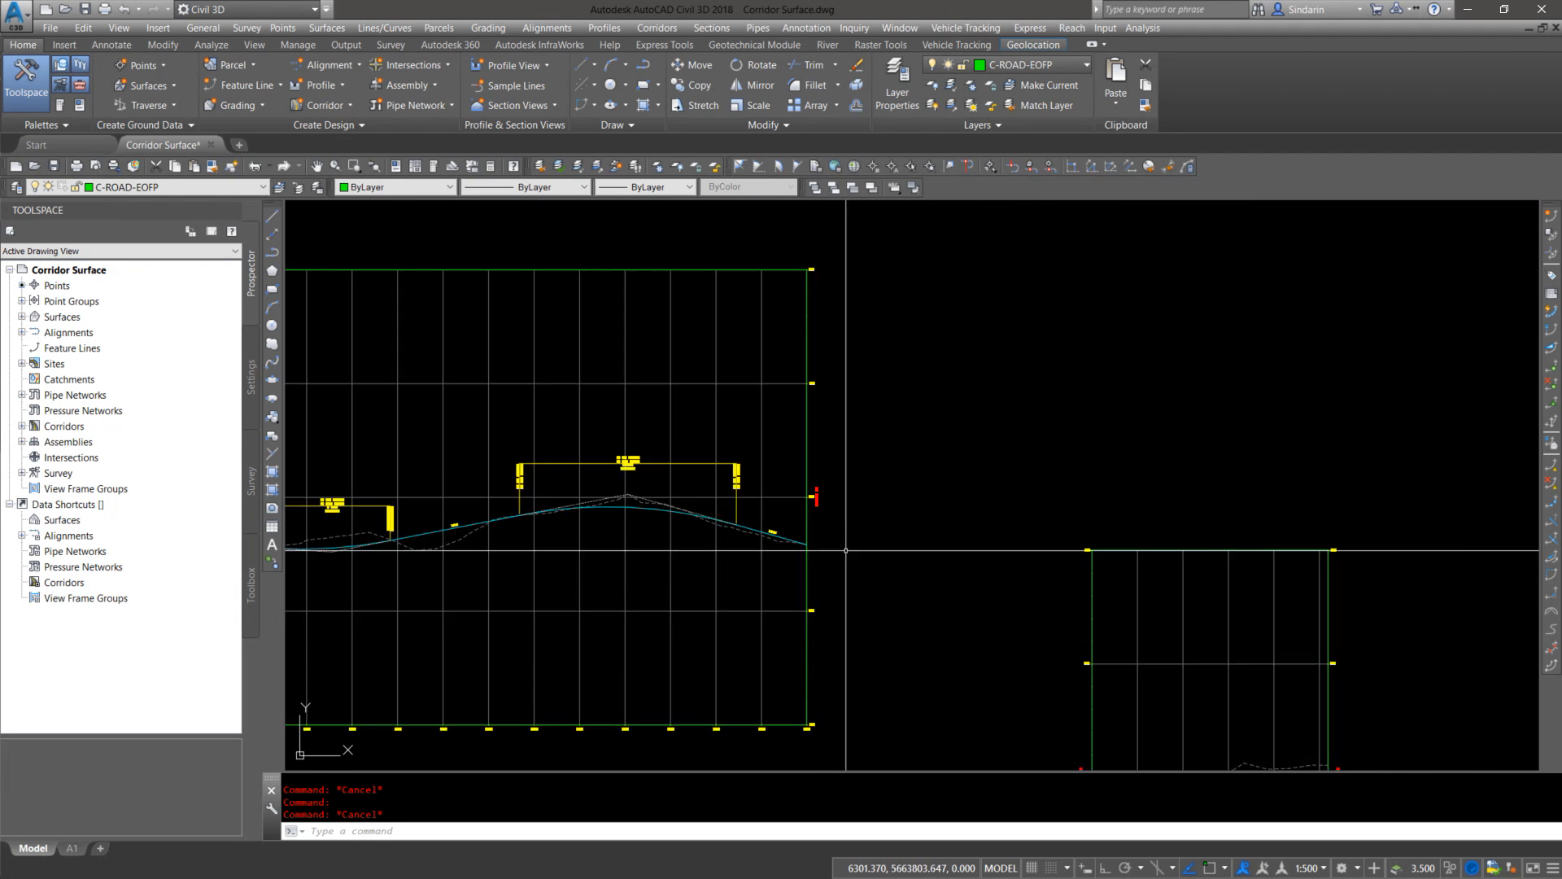
scroll(761, 561, "down", 8)
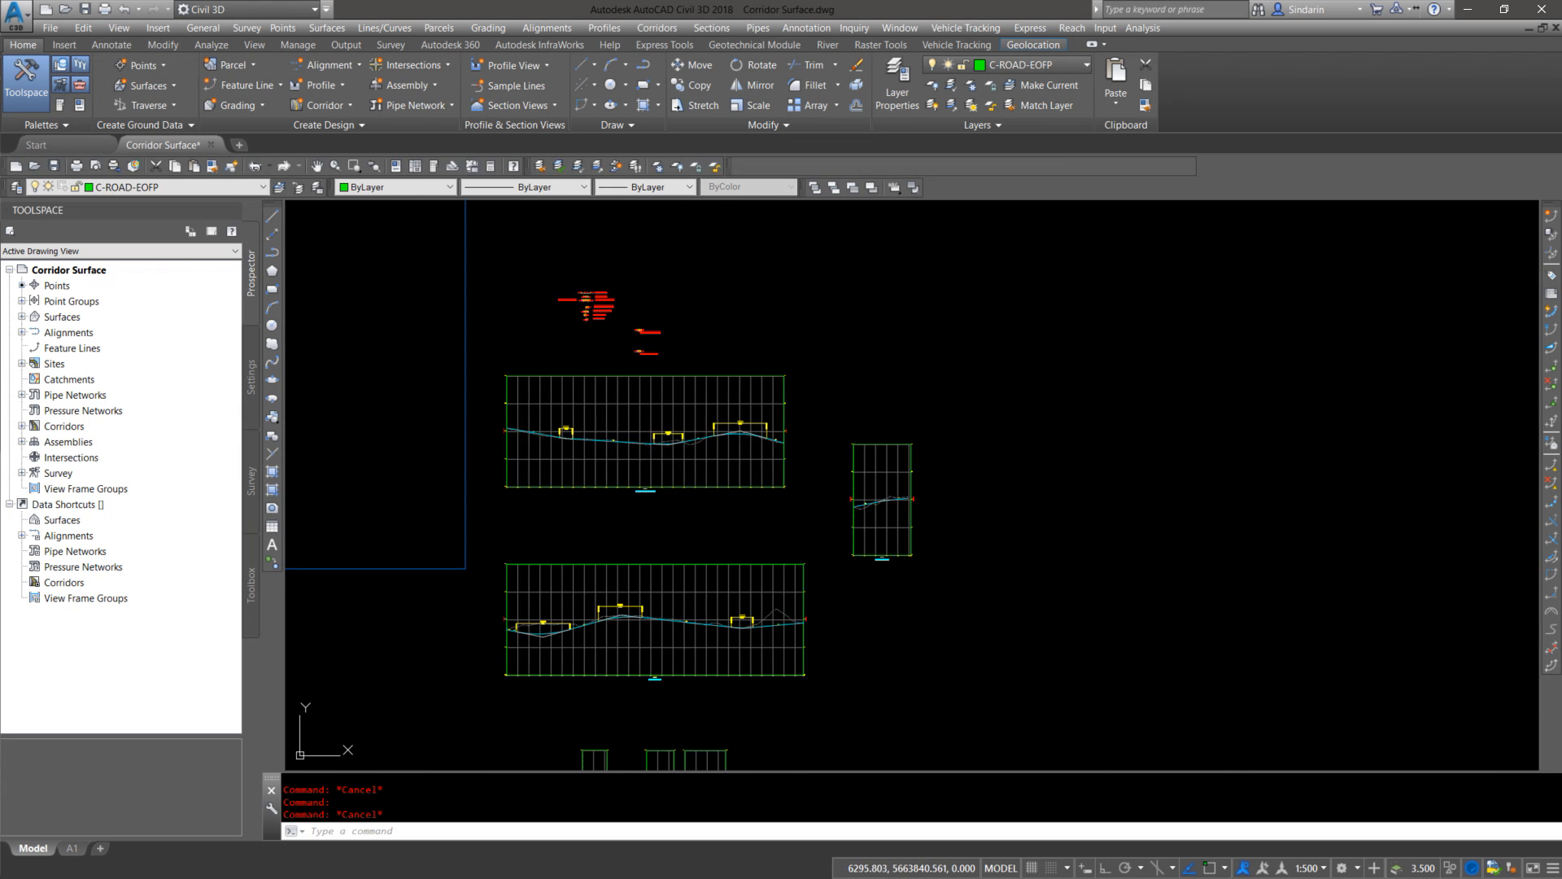
Step: Examine whether the Tarradale Way design profile spans its profile view from the first station to the last
middle_click_drag(678, 651, 804, 608)
scroll(663, 598, "up", 8)
scroll(484, 591, "up", 2)
scroll(463, 517, "up", 3)
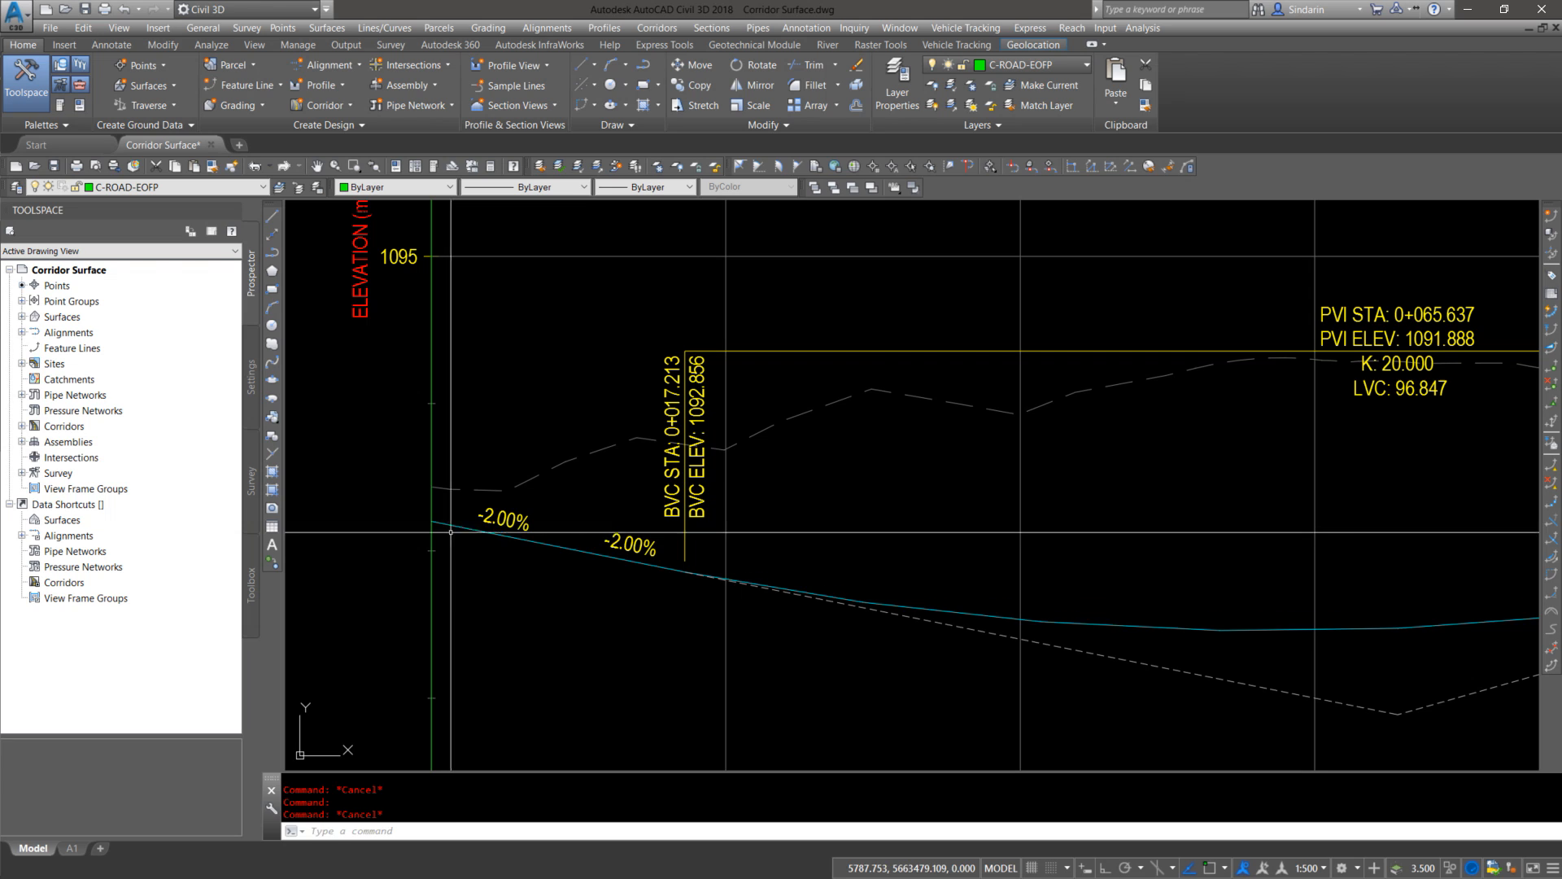
left_click(456, 522)
left_click(434, 488)
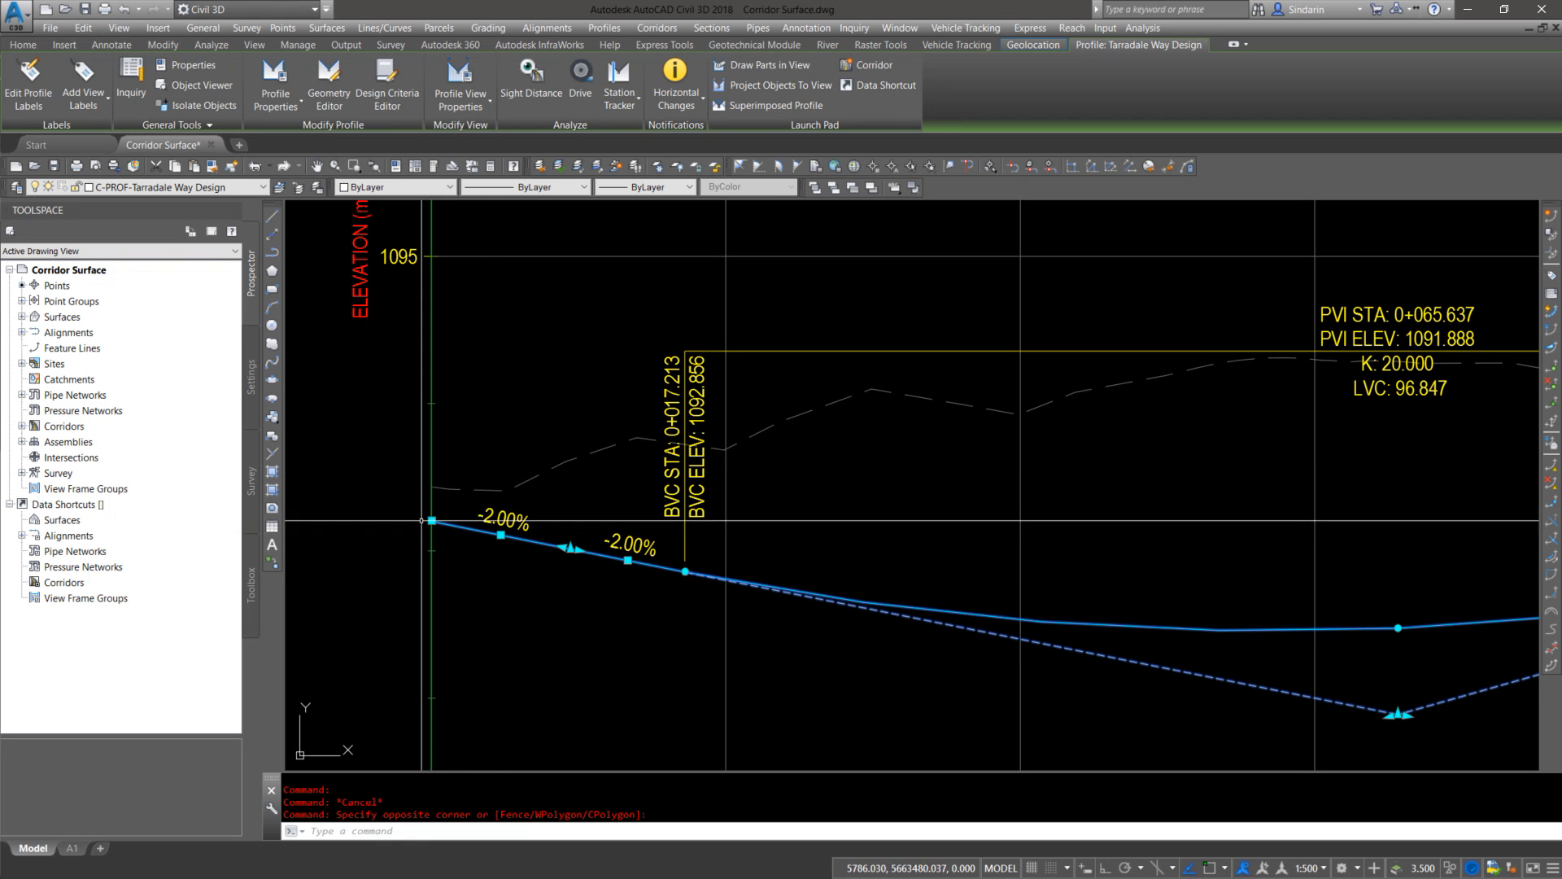
key("Escape")
scroll(489, 463, "down", 5)
scroll(558, 454, "down", 1)
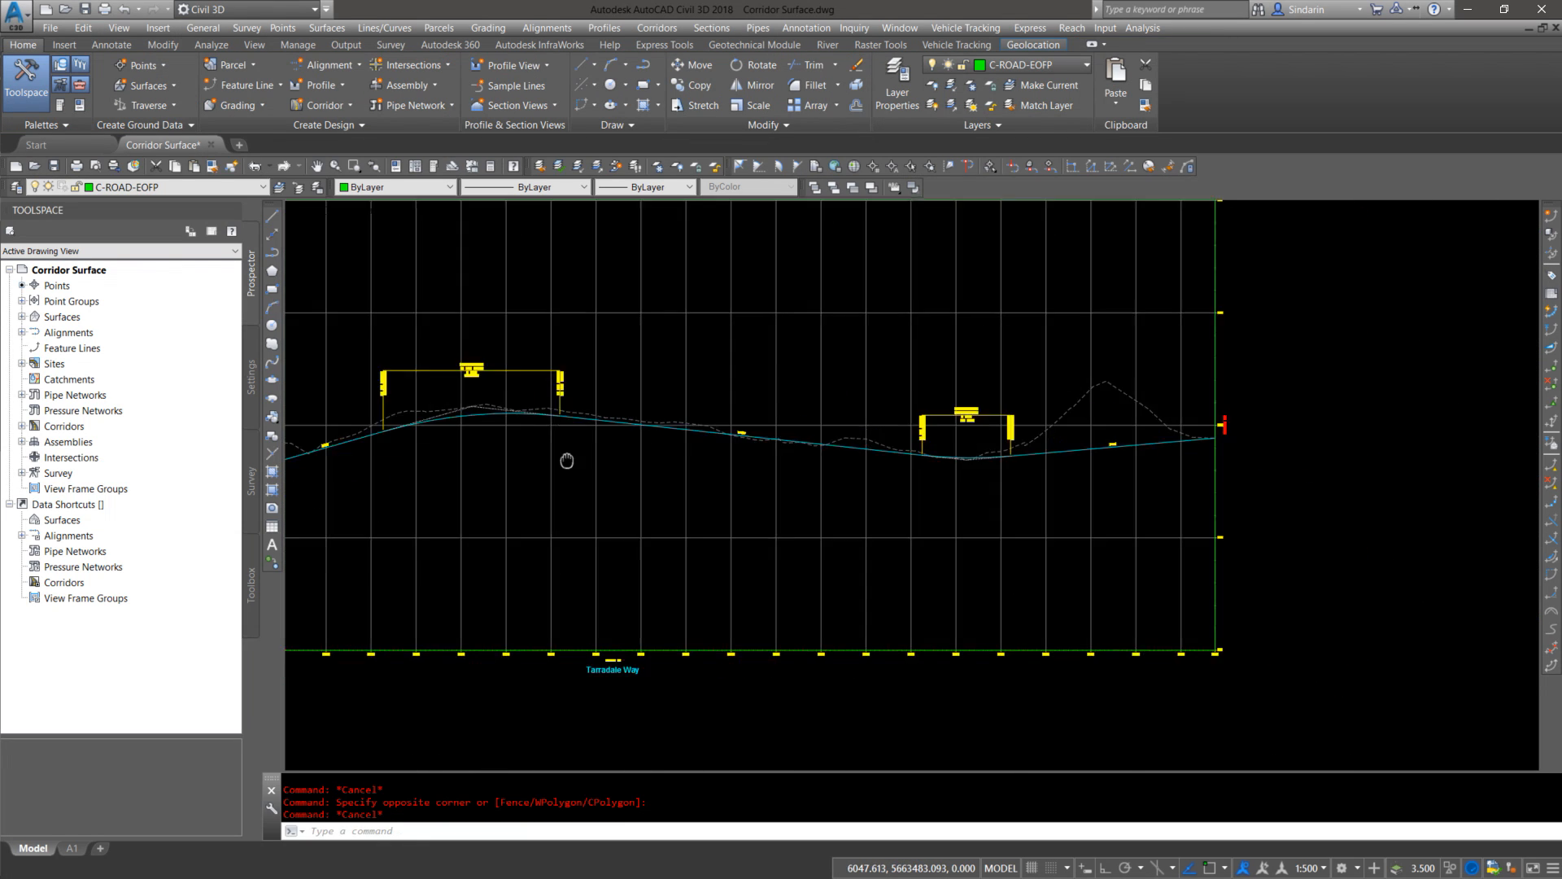
scroll(987, 411, "up", 3)
scroll(1009, 369, "down", 6)
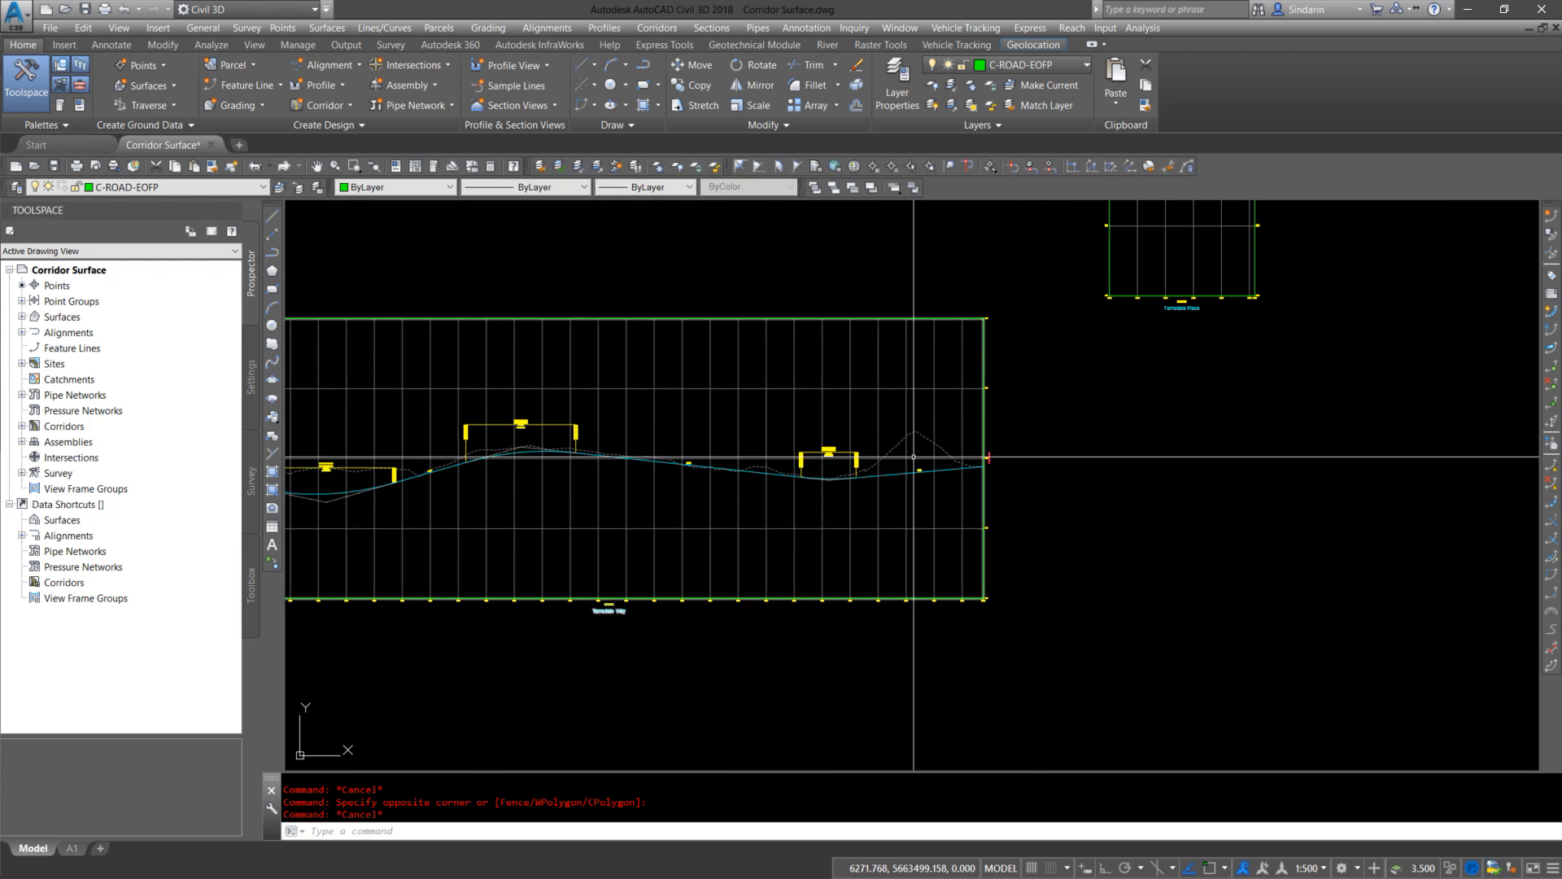
Step: Try to stretch the end of the Tarradale Place design profile to the existing ground at the end of its profile view
scroll(1008, 369, "up", 6)
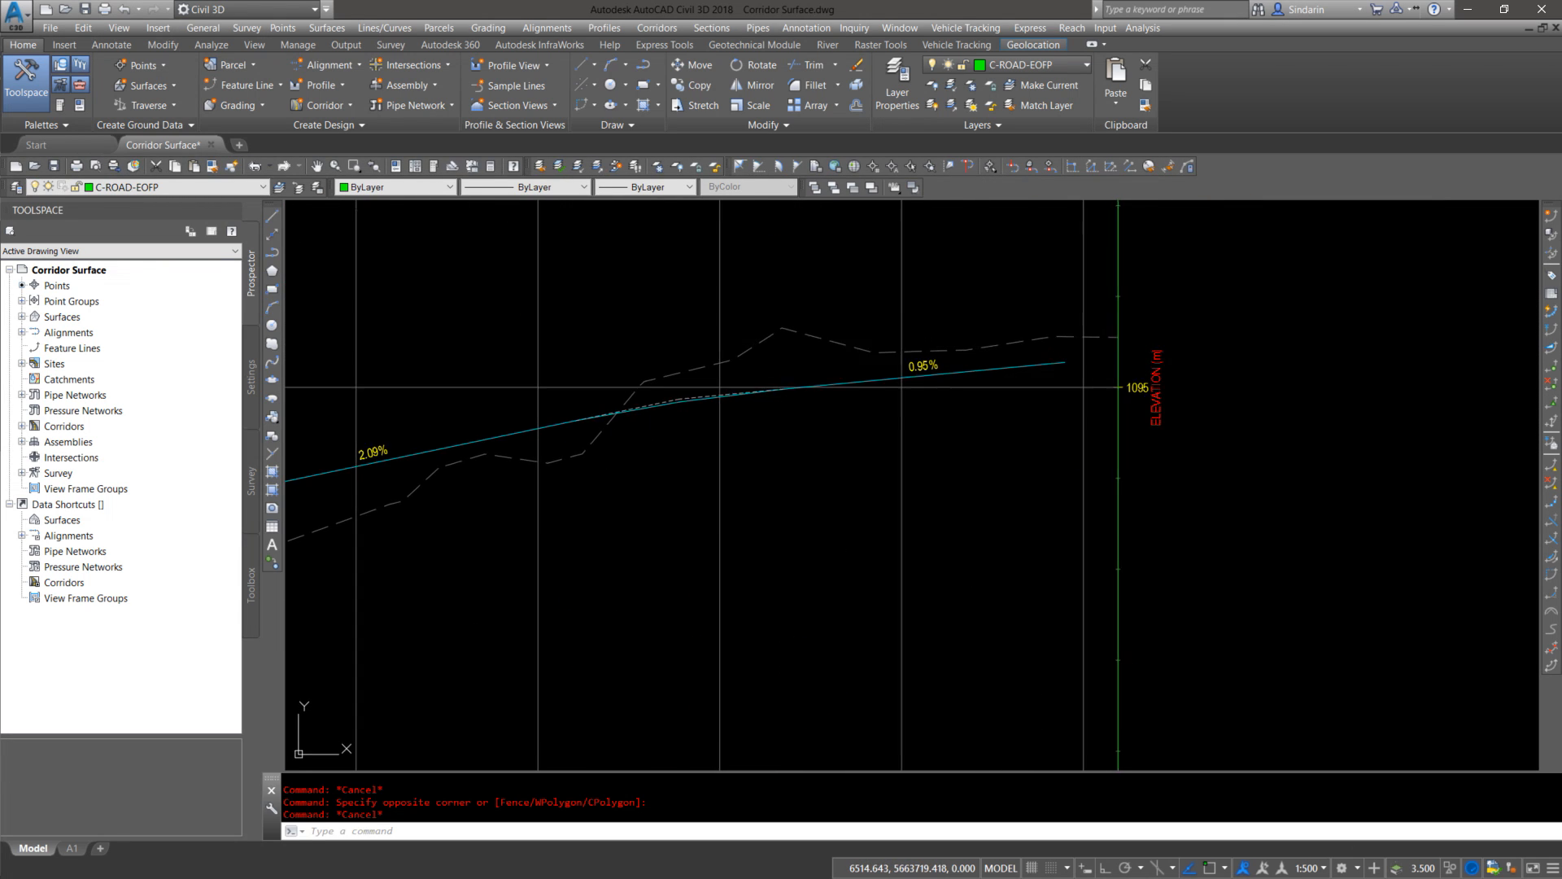
middle_click_drag(1088, 377, 1127, 576)
scroll(1128, 576, "up", 2)
left_click(980, 440)
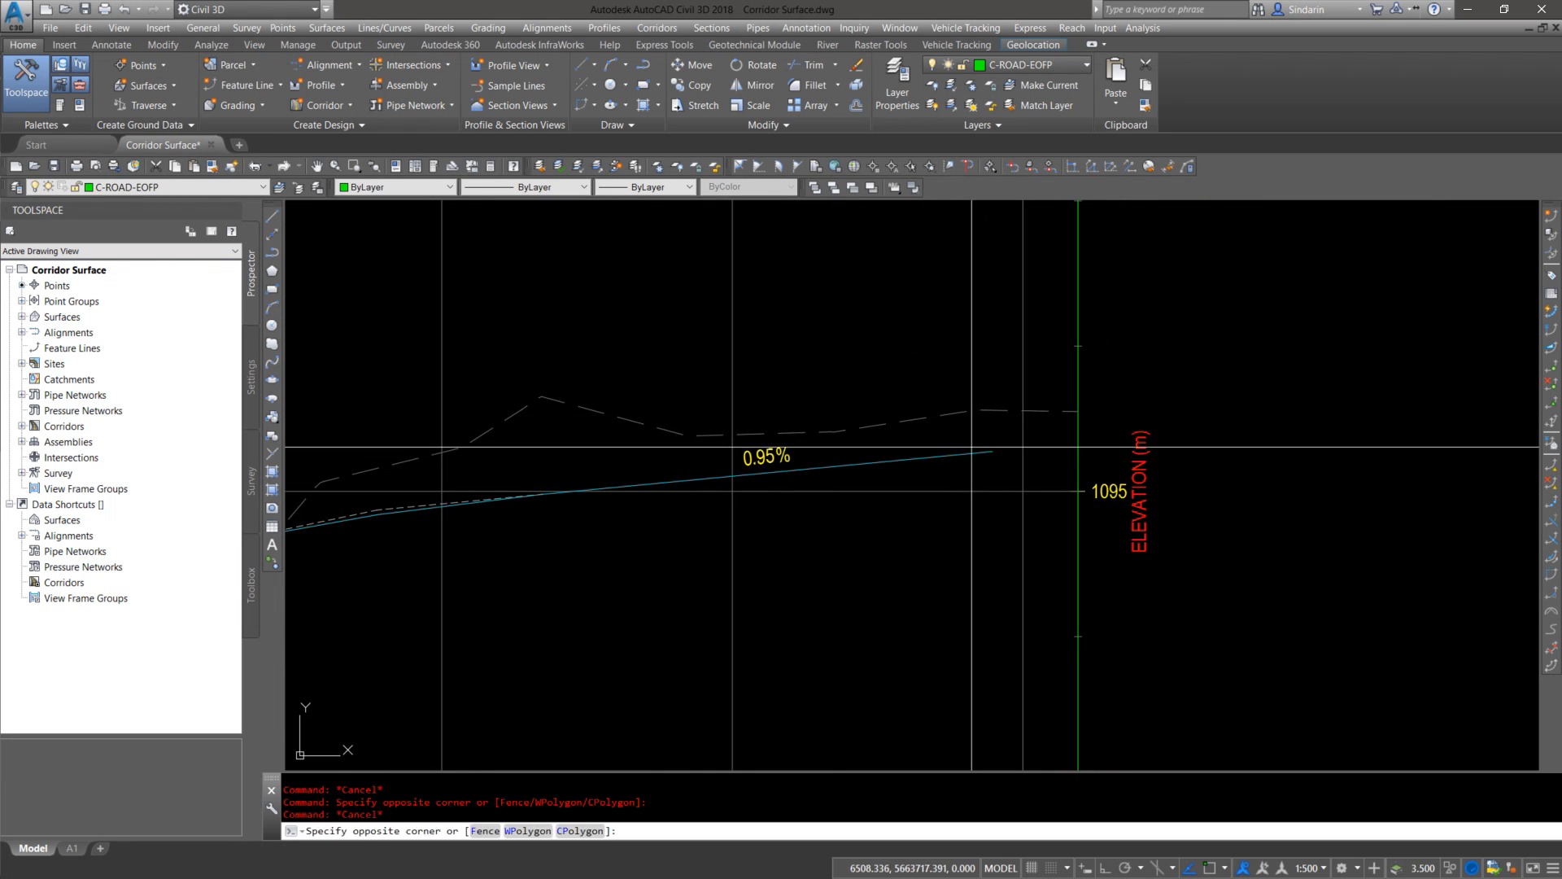
left_click(963, 460)
left_click(992, 450)
right_click(1060, 442, "shift")
key("r")
right_click(1063, 419, "shift")
key("k")
right_click(1062, 419, "shift")
key("e")
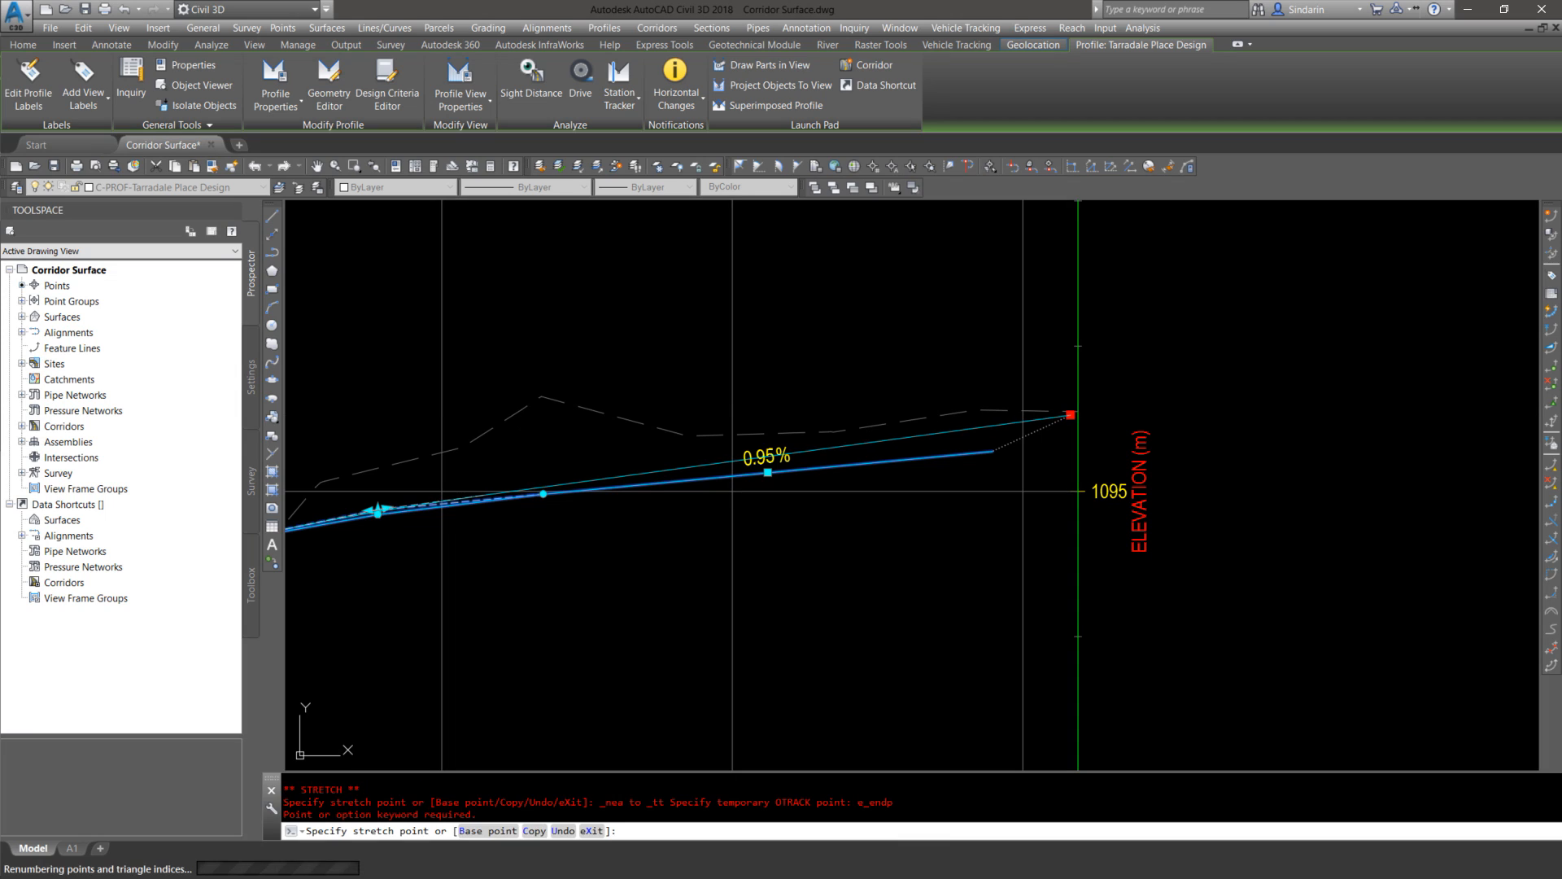
left_click(1071, 415)
Step: Stretch the end of the Tarradale Place design profile exactly to the existing ground line's endpoint at the profile view's edge
scroll(936, 472, "up", 6)
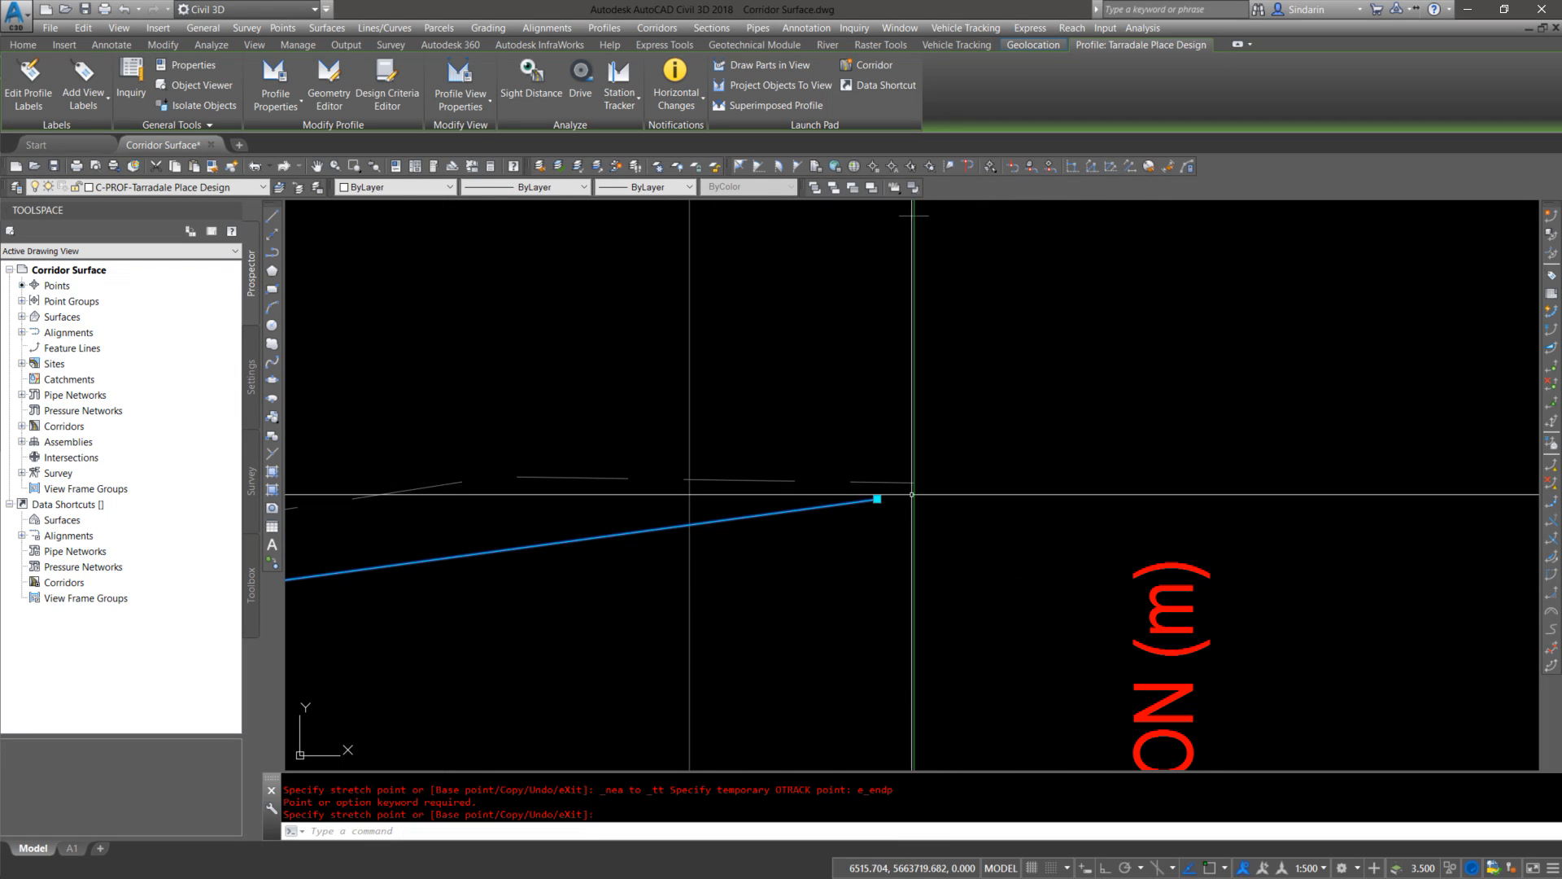
right_click(913, 498, "shift")
key("e")
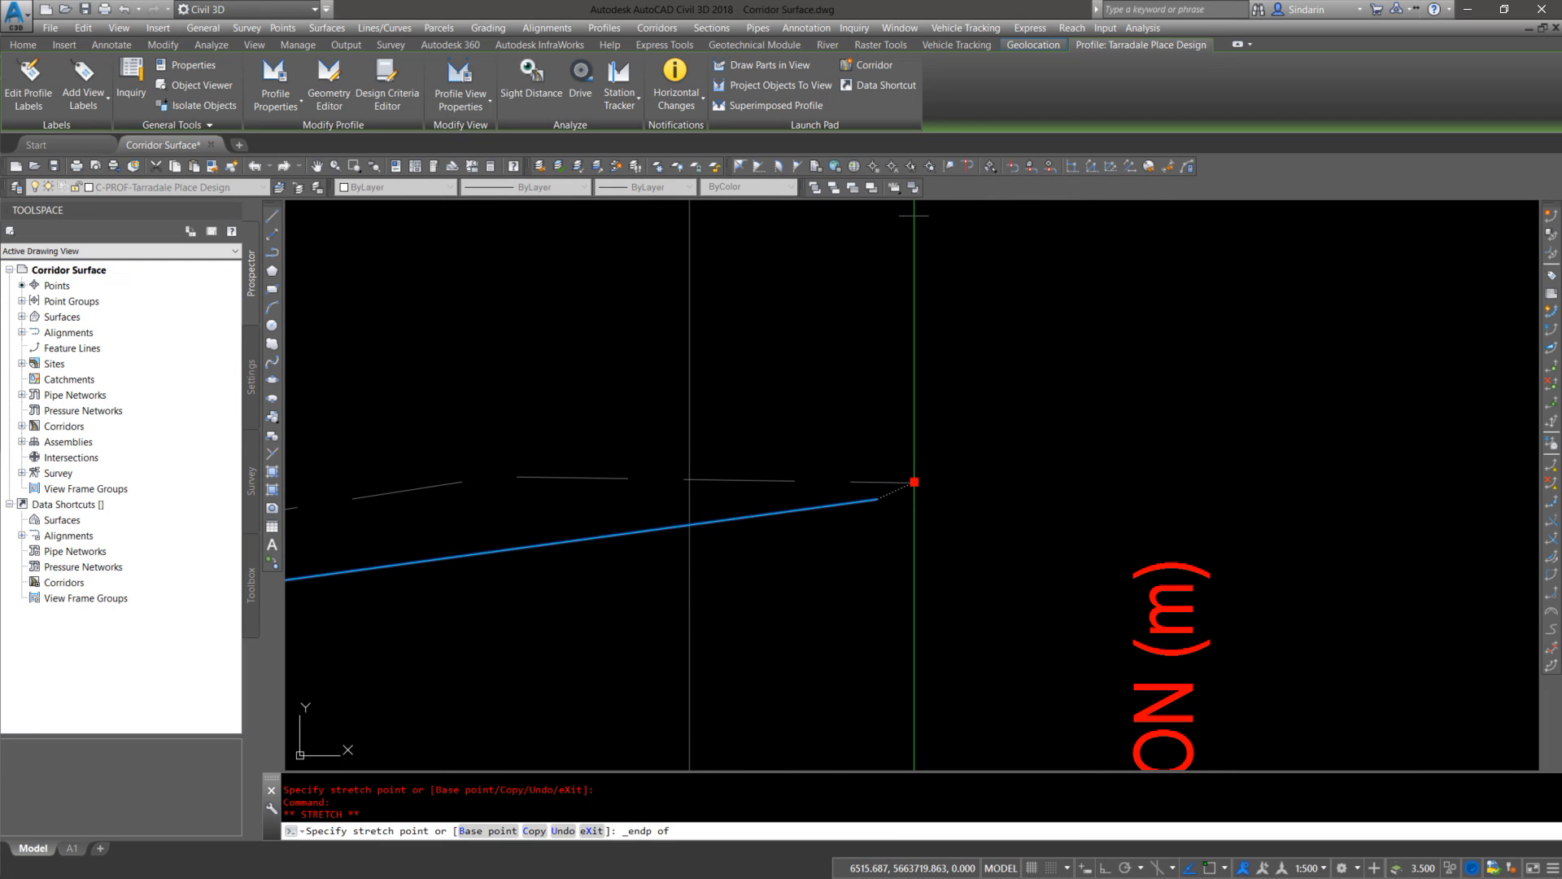
left_click(914, 484)
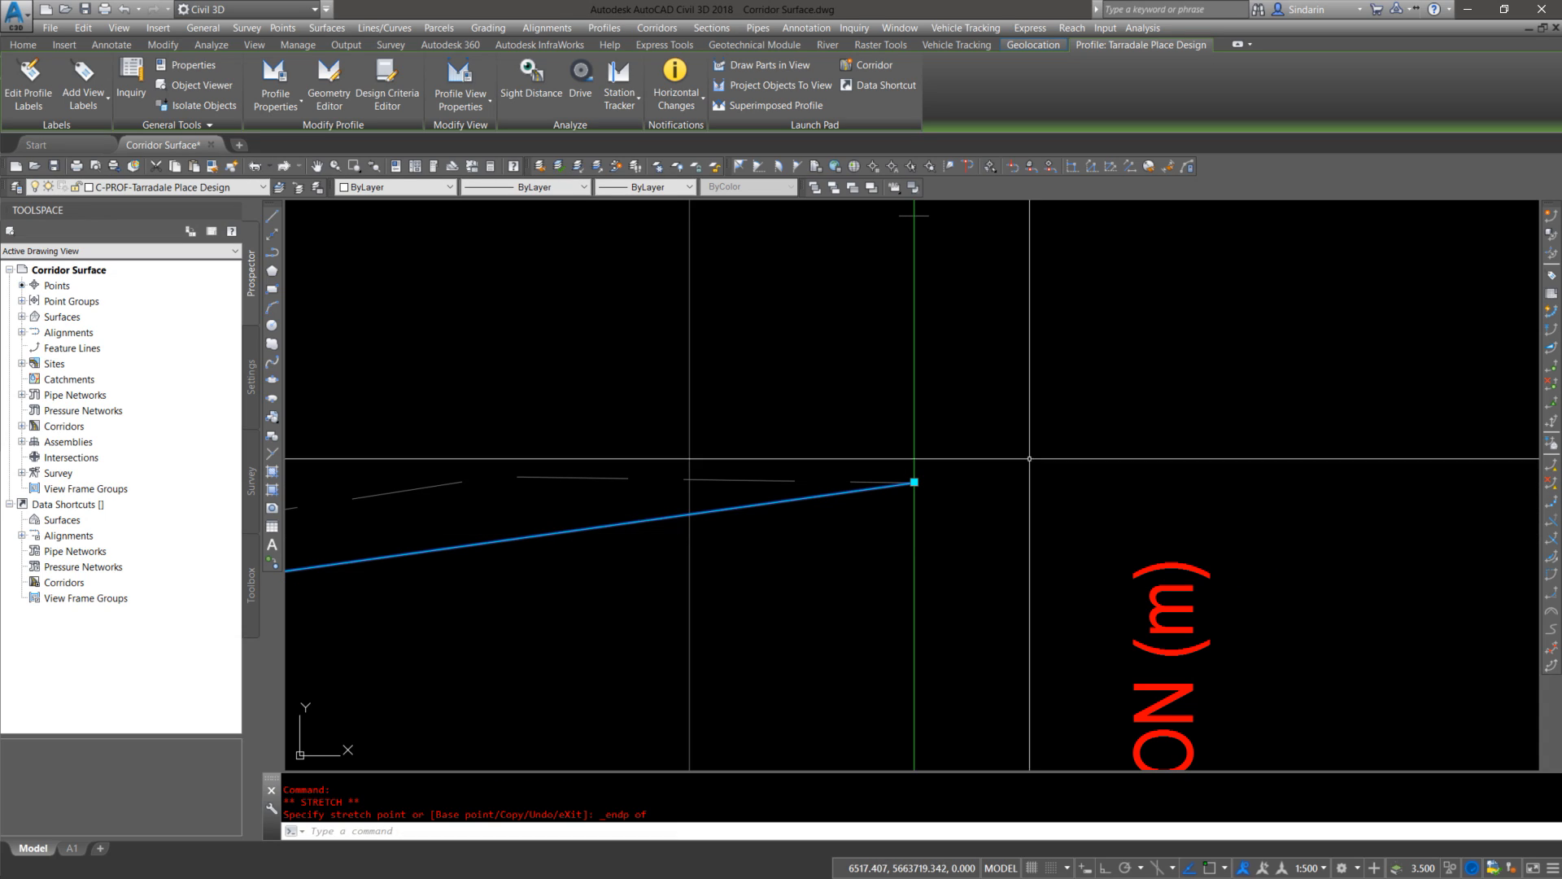
Step: Rebuild the Residential Road corridor and clear the profile selection
scroll(1172, 463, "down", 8)
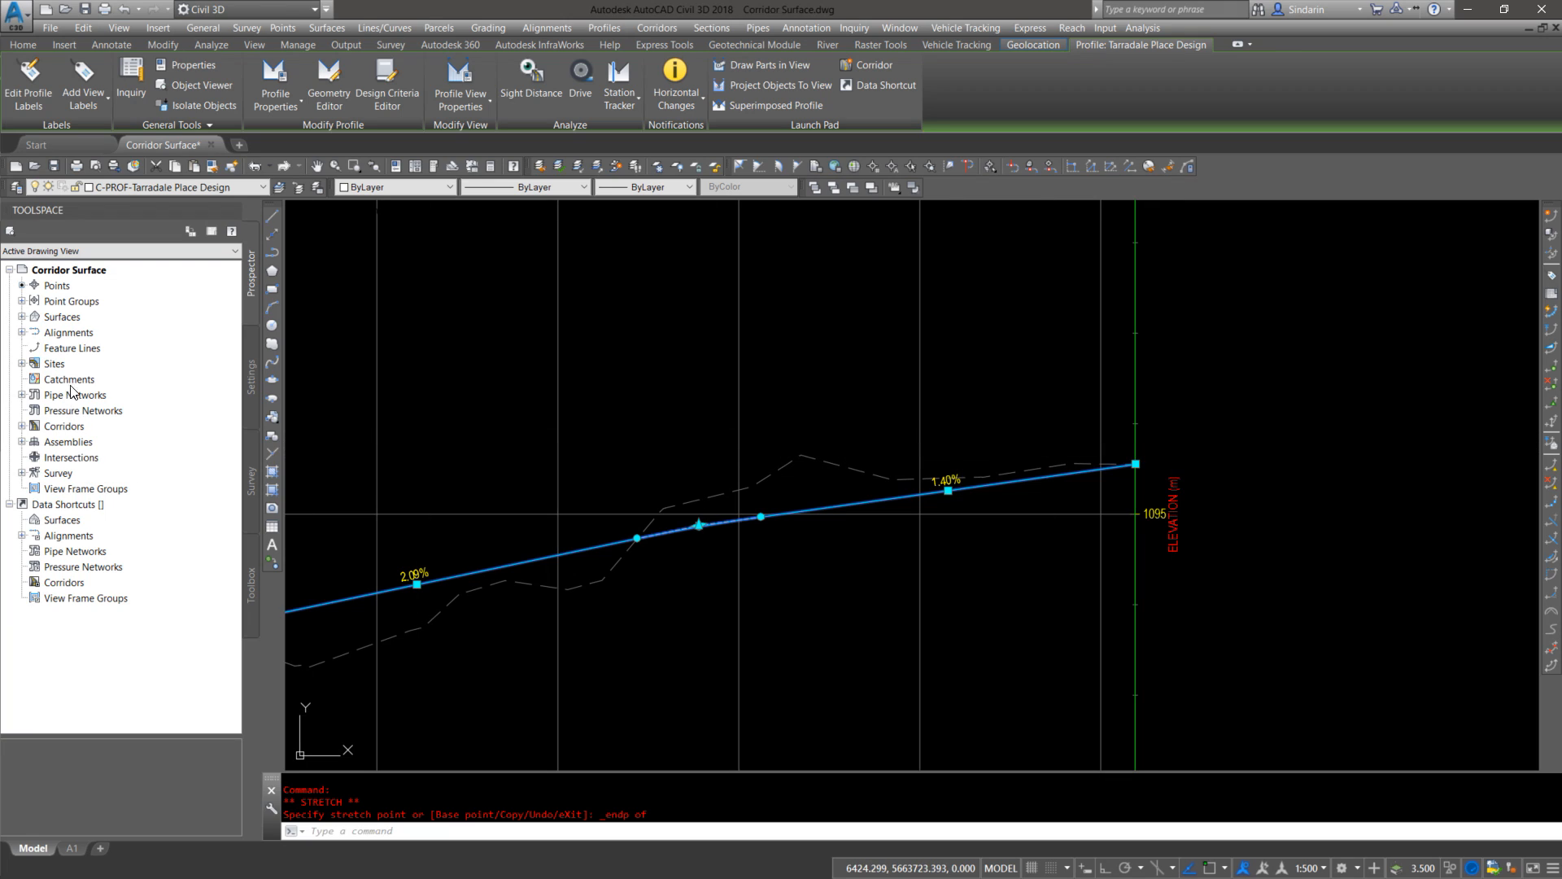
double_click(68, 426)
right_click(102, 443)
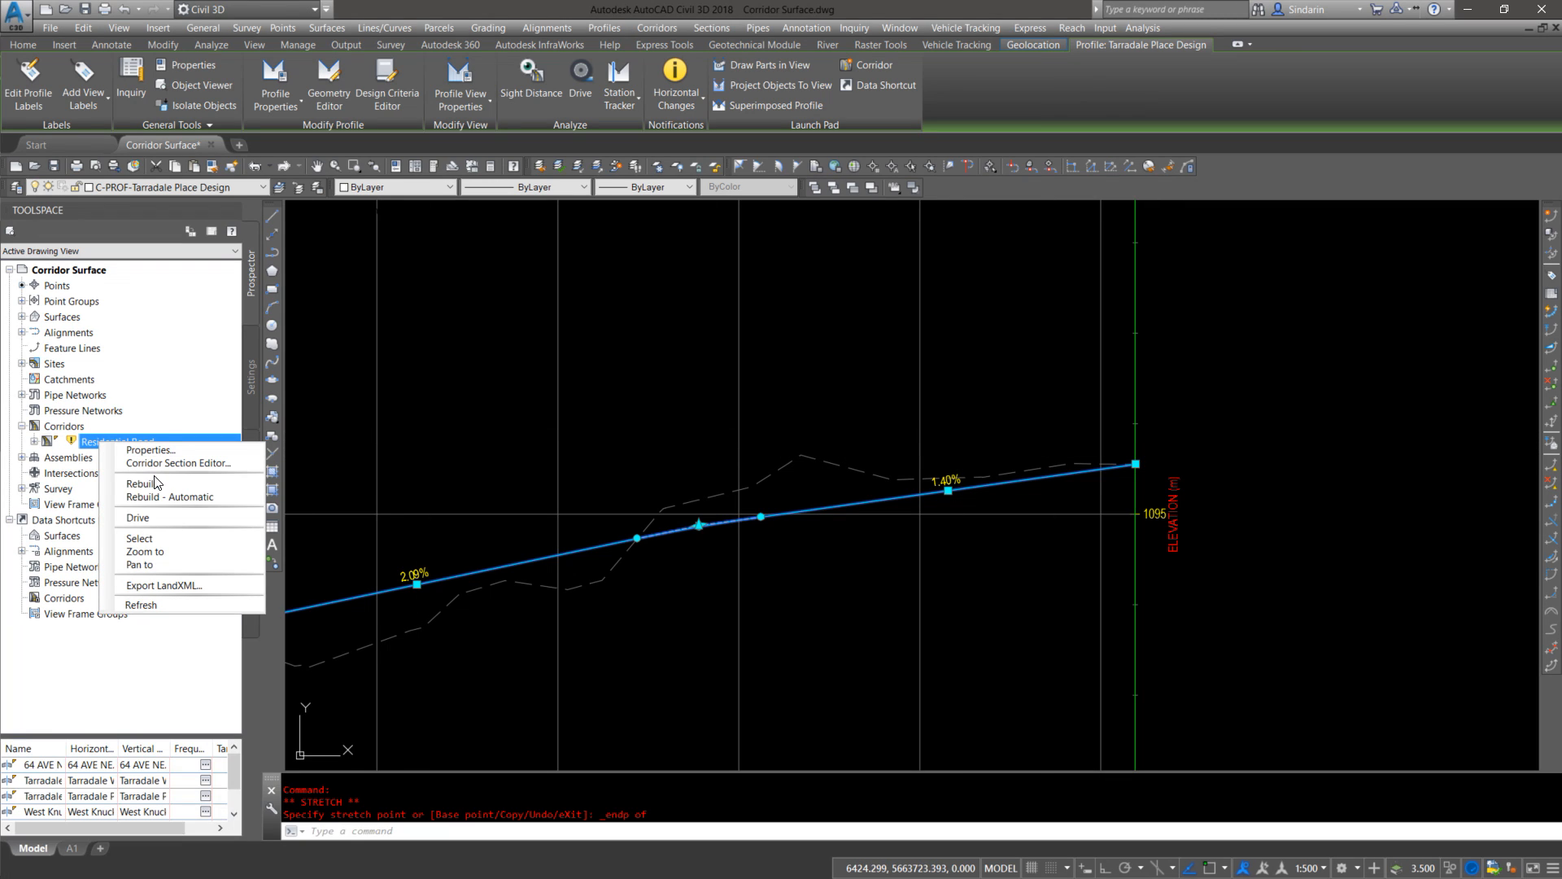
left_click(158, 480)
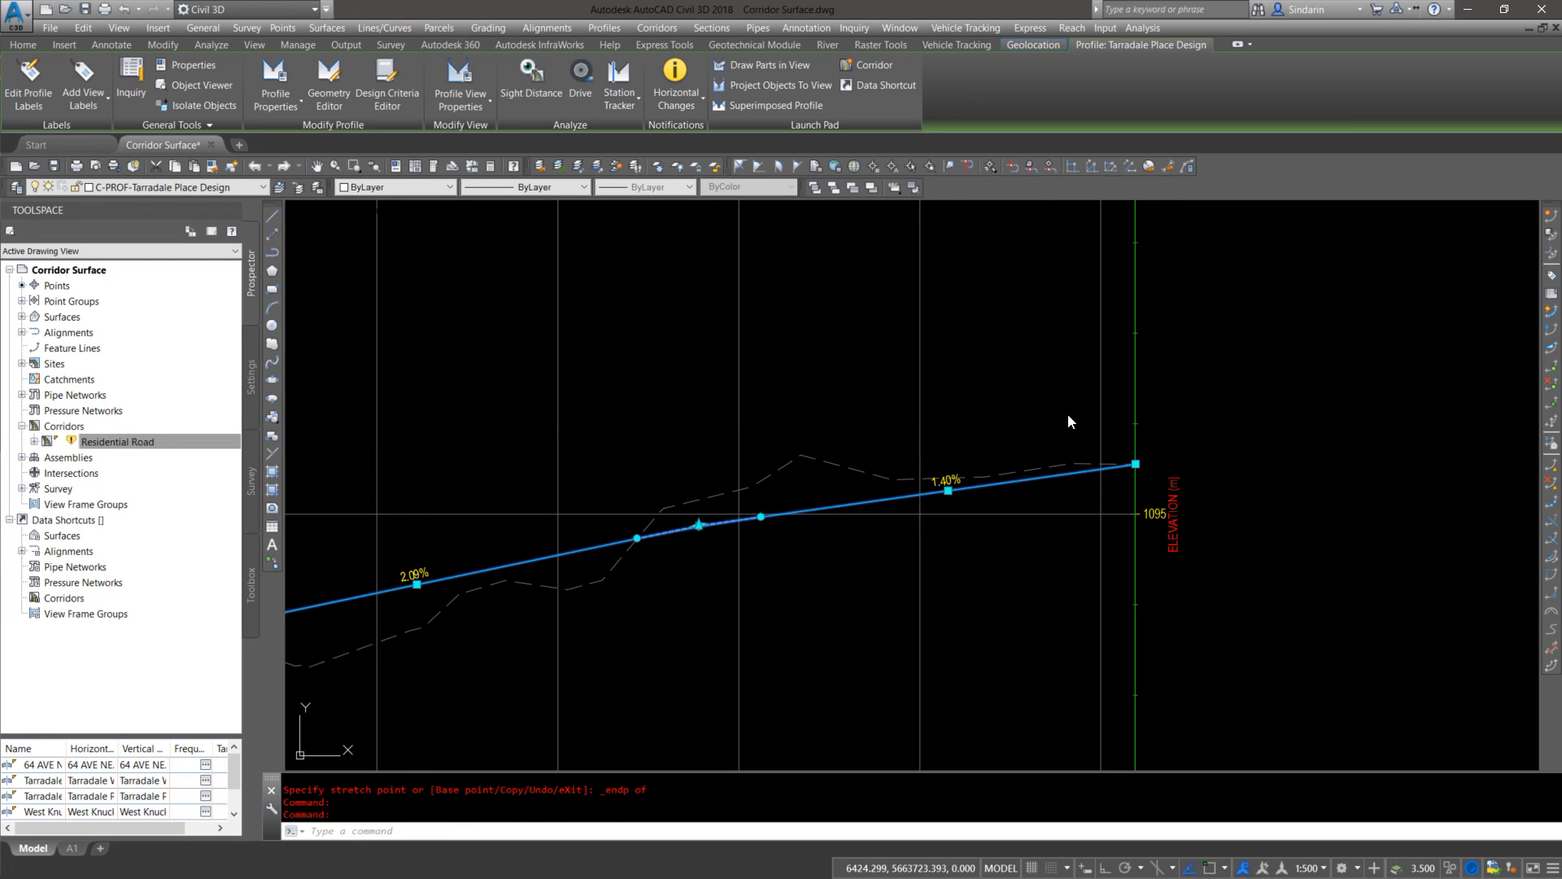
key("Escape")
scroll(762, 371, "down", 10)
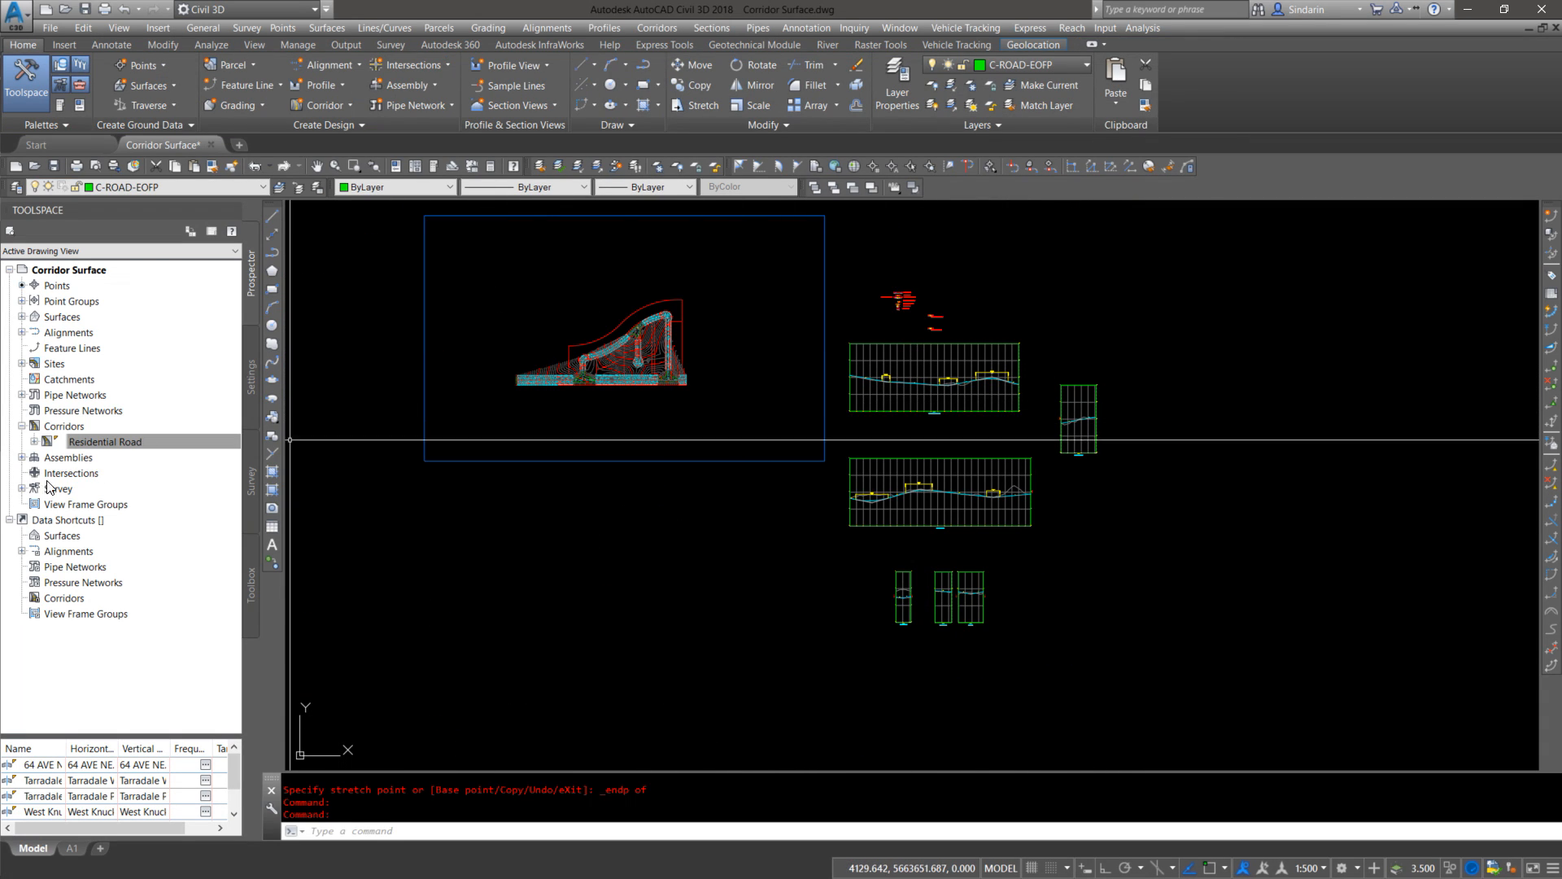
Step: Review the Residential Road corridor's rebuild options and the drawing's surfaces, and leave automatic rebuilding unchanged
left_click(147, 444)
right_click(101, 442)
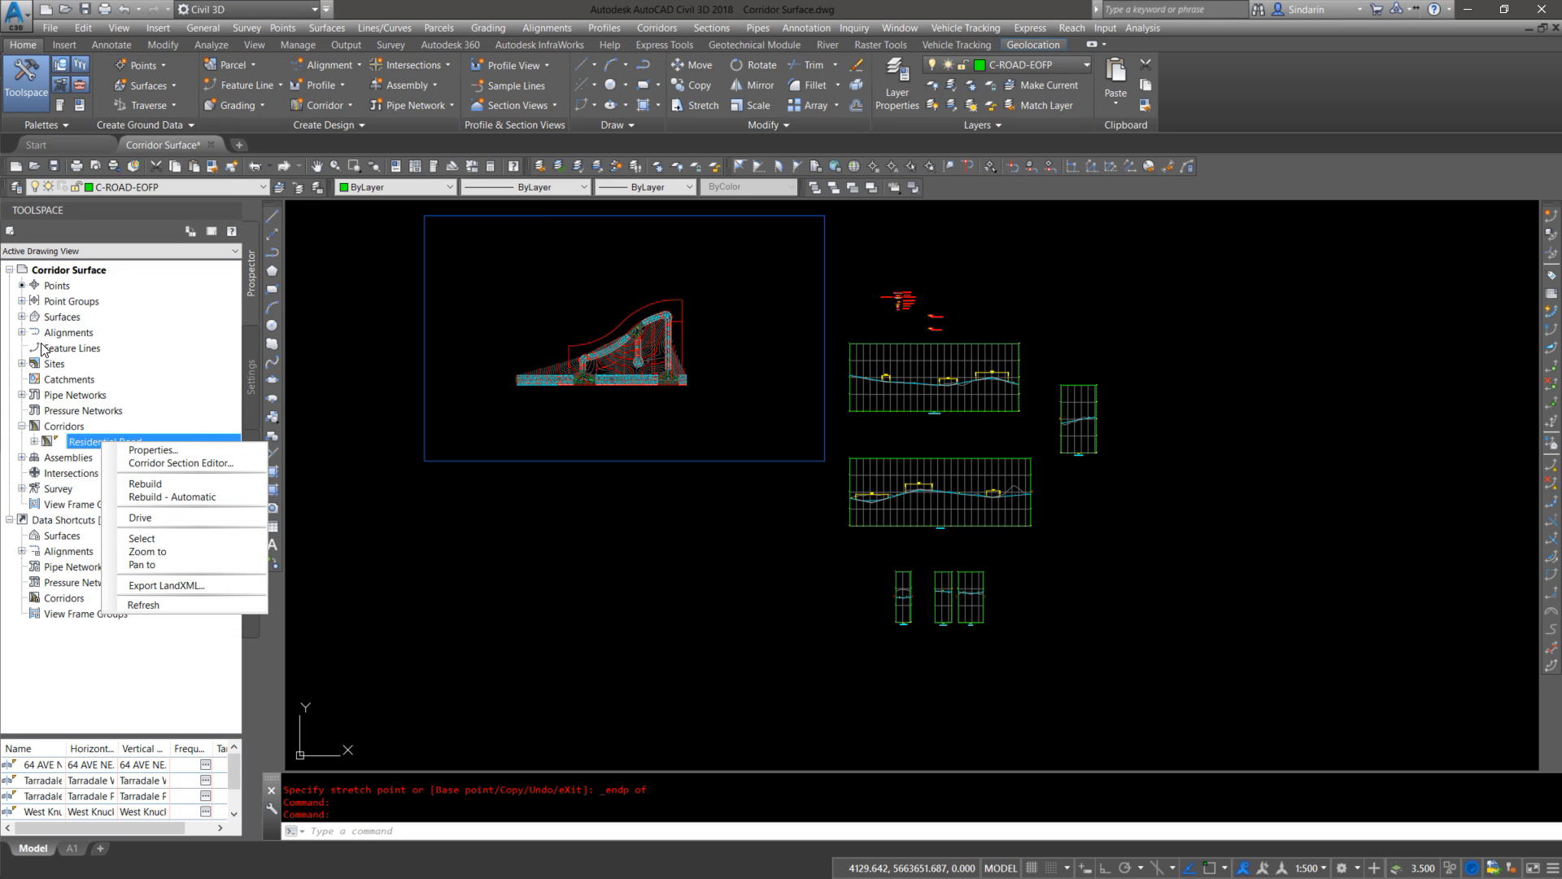
left_click(21, 316)
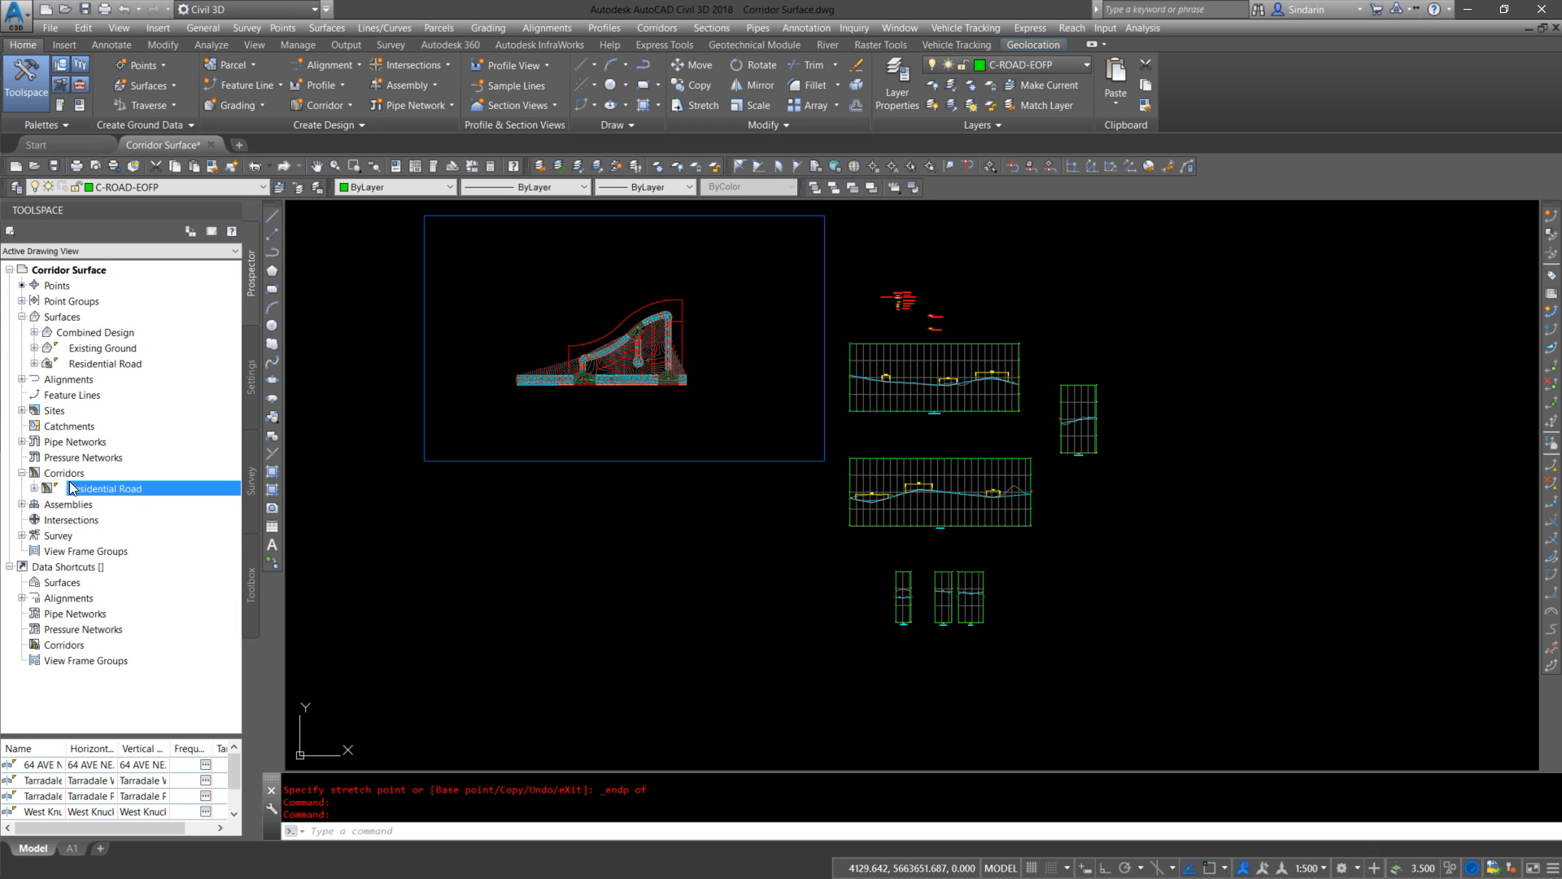
right_click(142, 491)
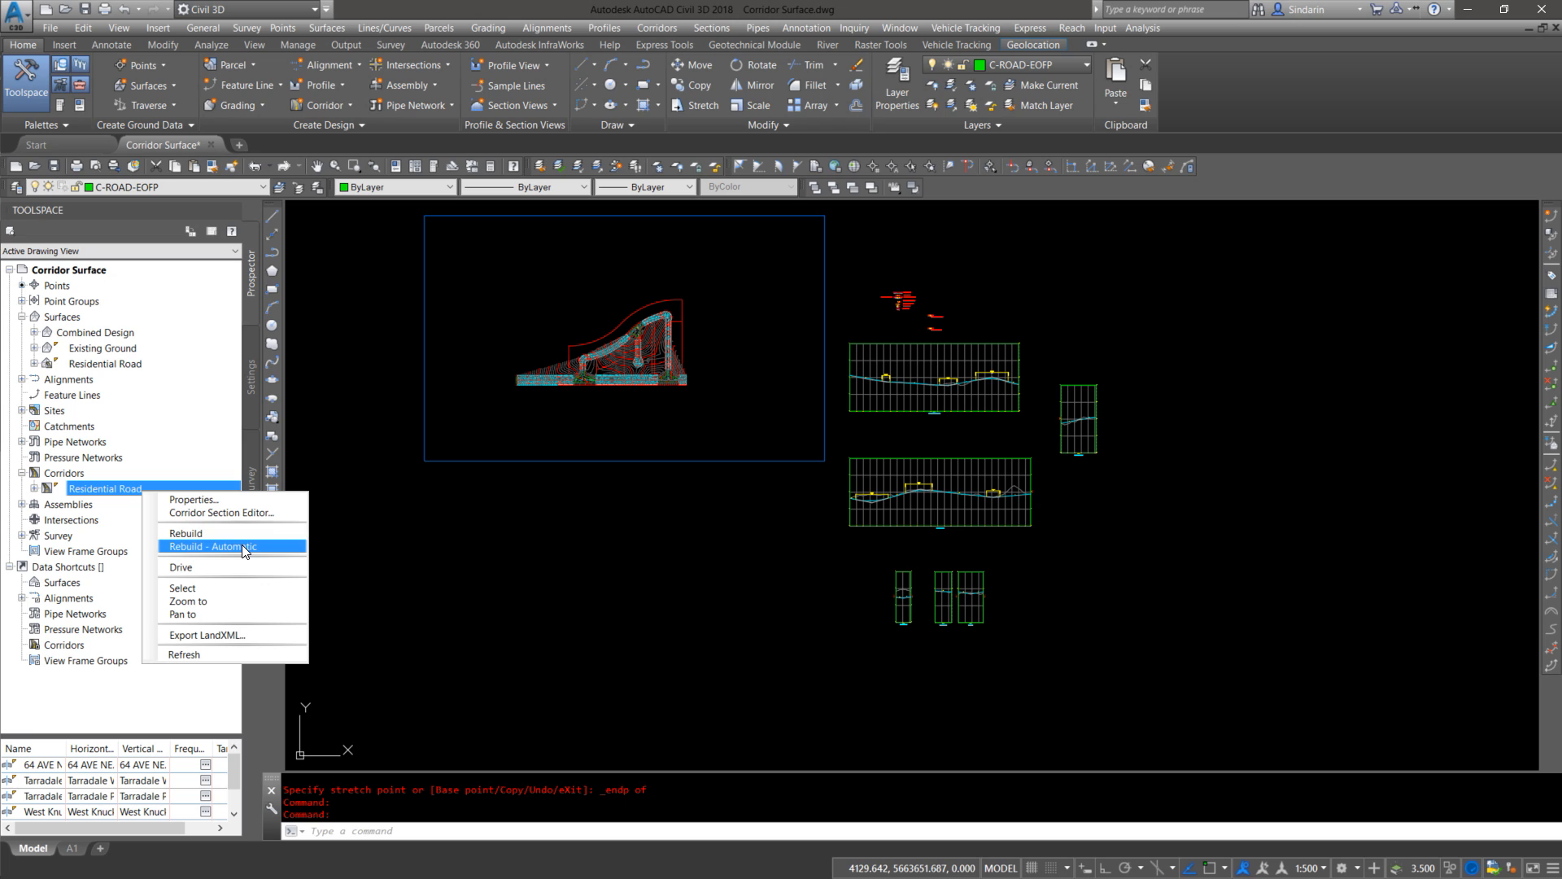
left_click(823, 649)
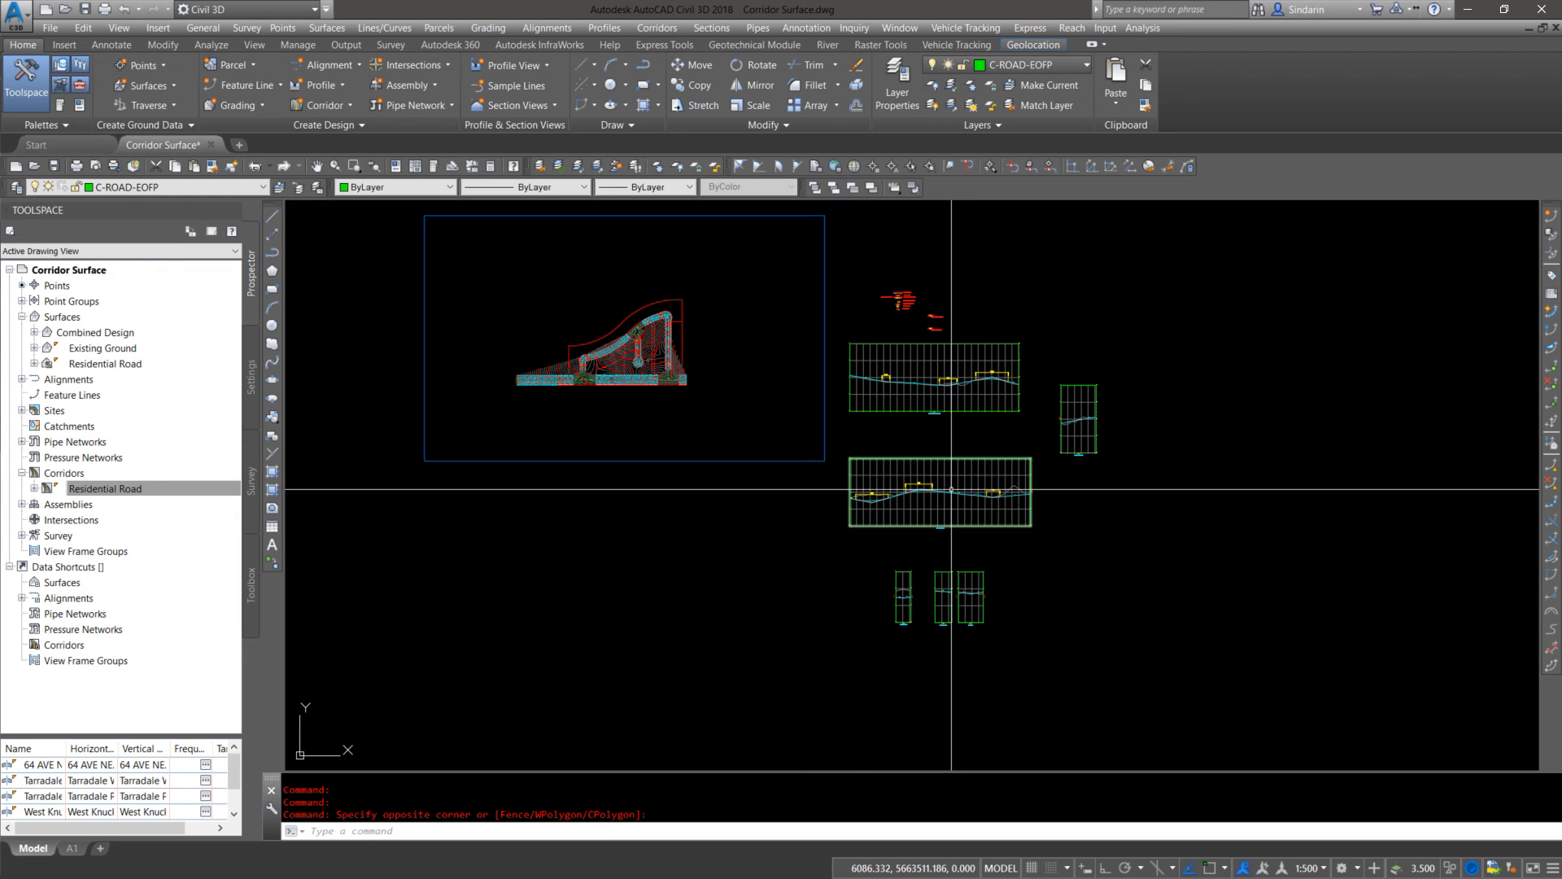
Step: Inspect the Tarradale Way design profile by selecting it in its profile view, and clear the selection
left_click(945, 491)
left_click(963, 491)
left_click(943, 491)
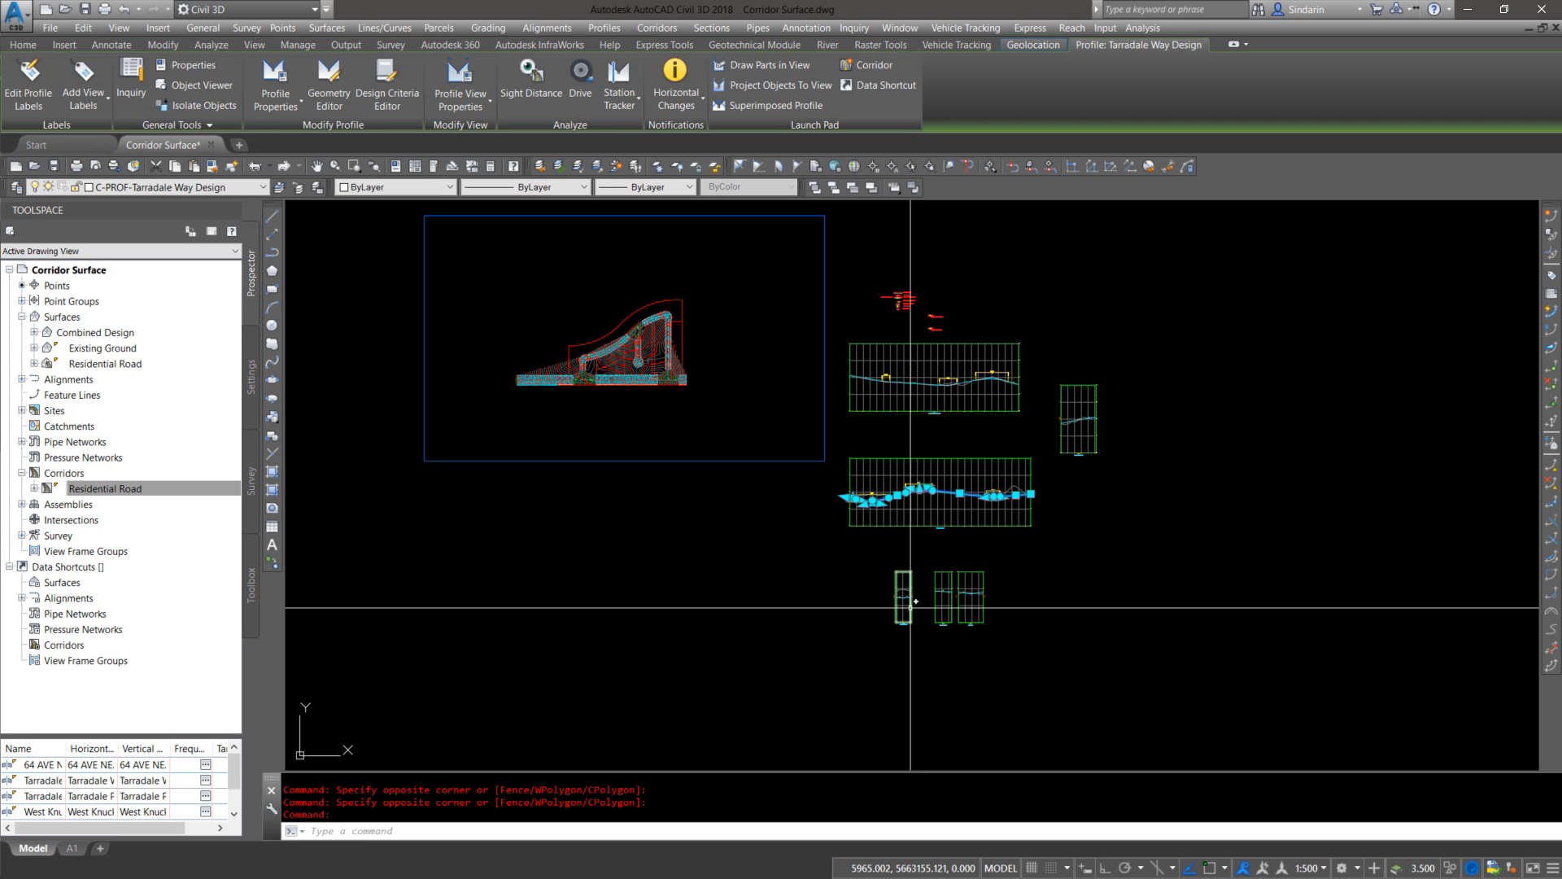
key("Escape")
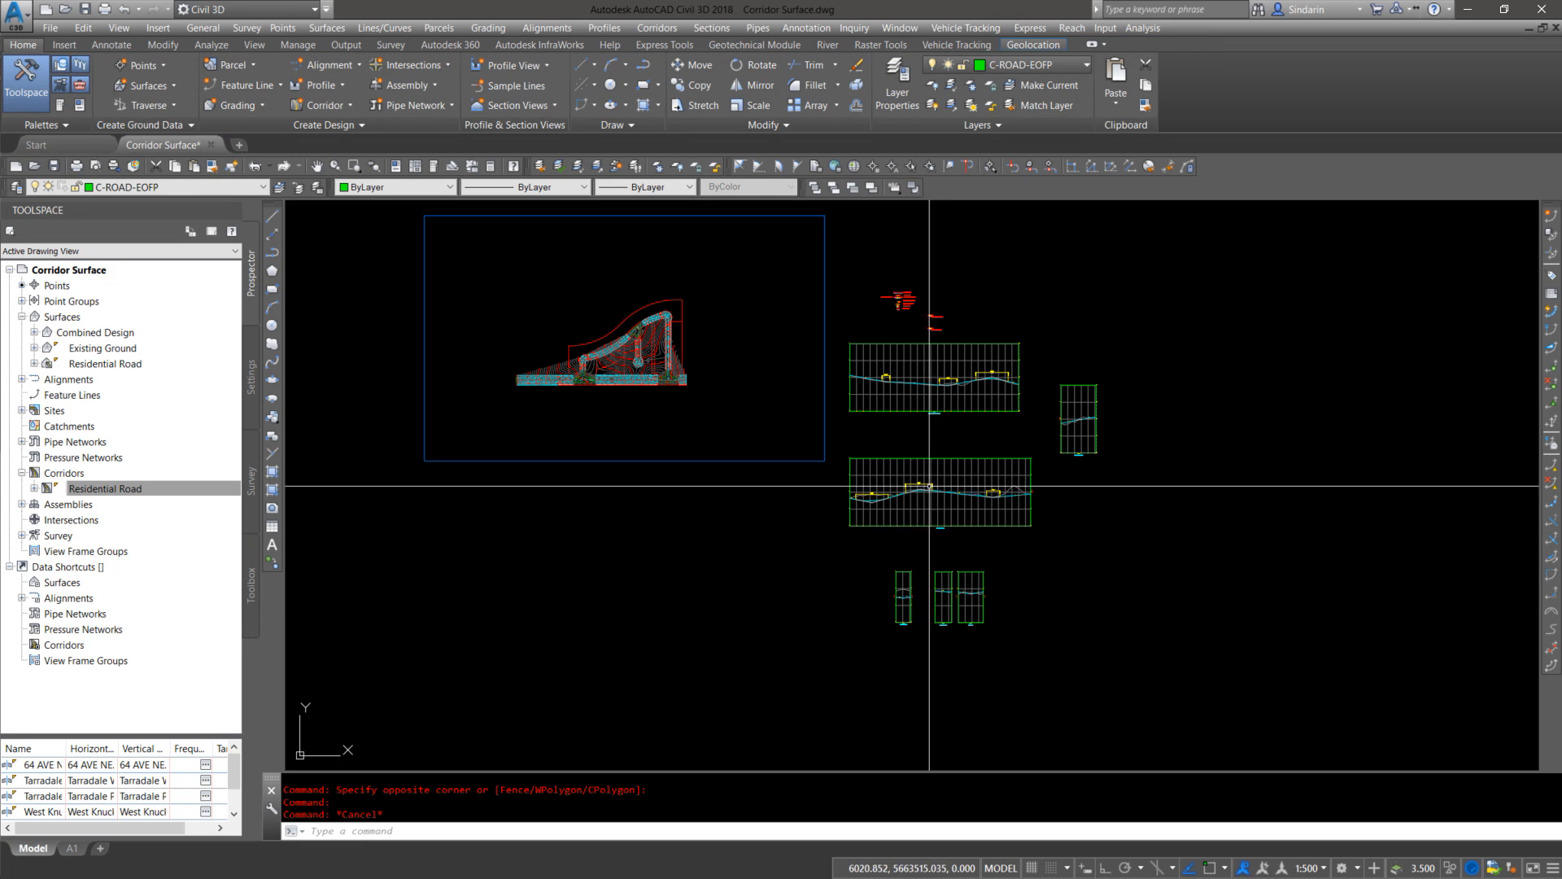
Step: Start the Create Intersection command at the point where Tarradale Way's 0+000 station meets the 64 AVE NE. Extension centerline
scroll(576, 385, "up", 6)
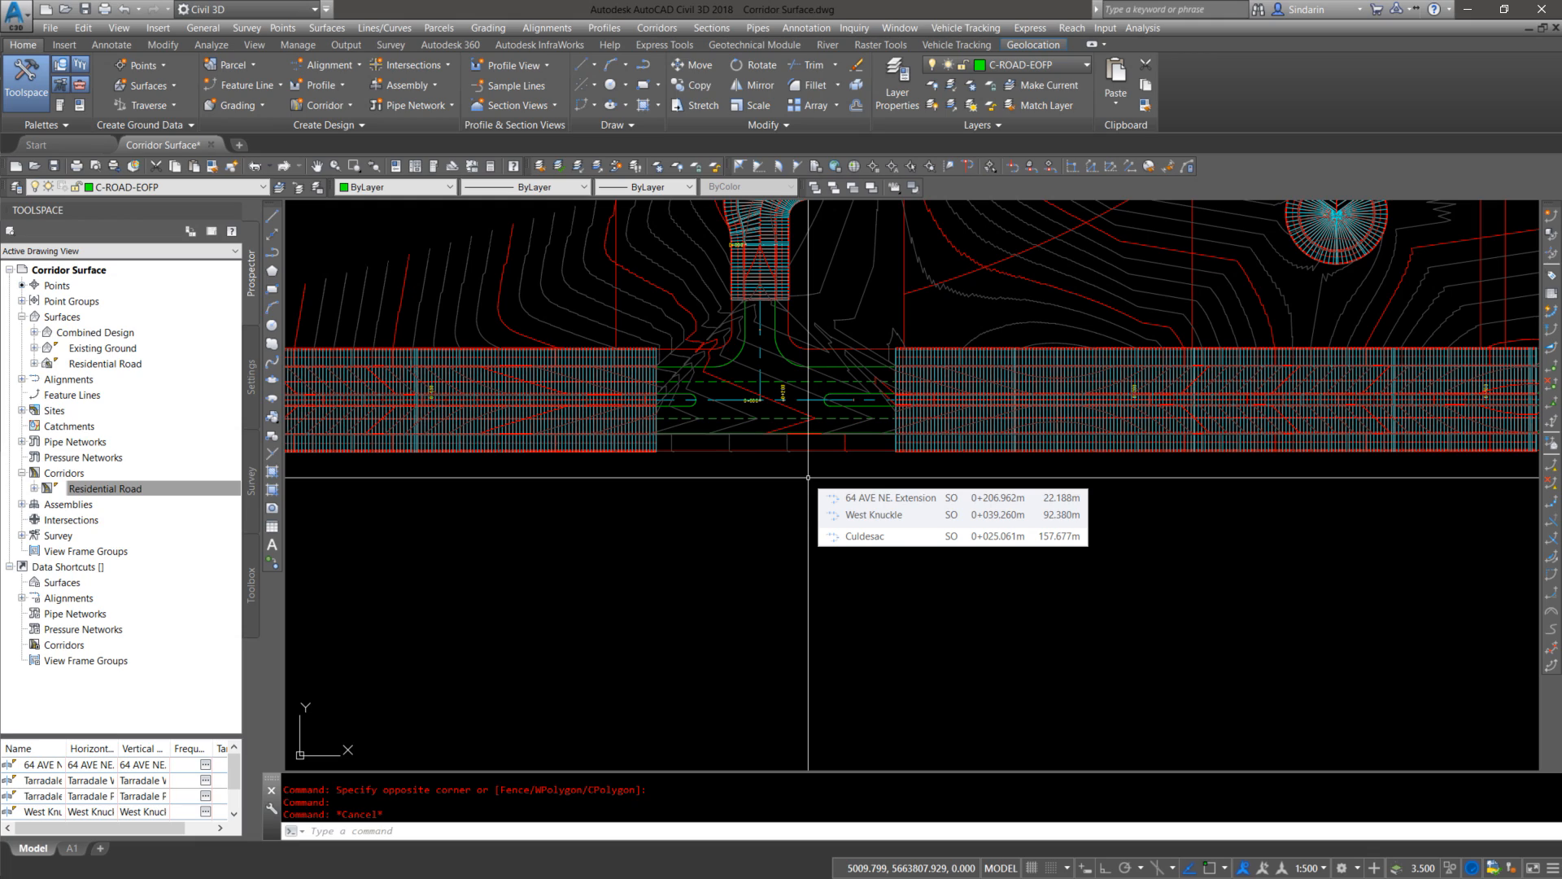
type("crea")
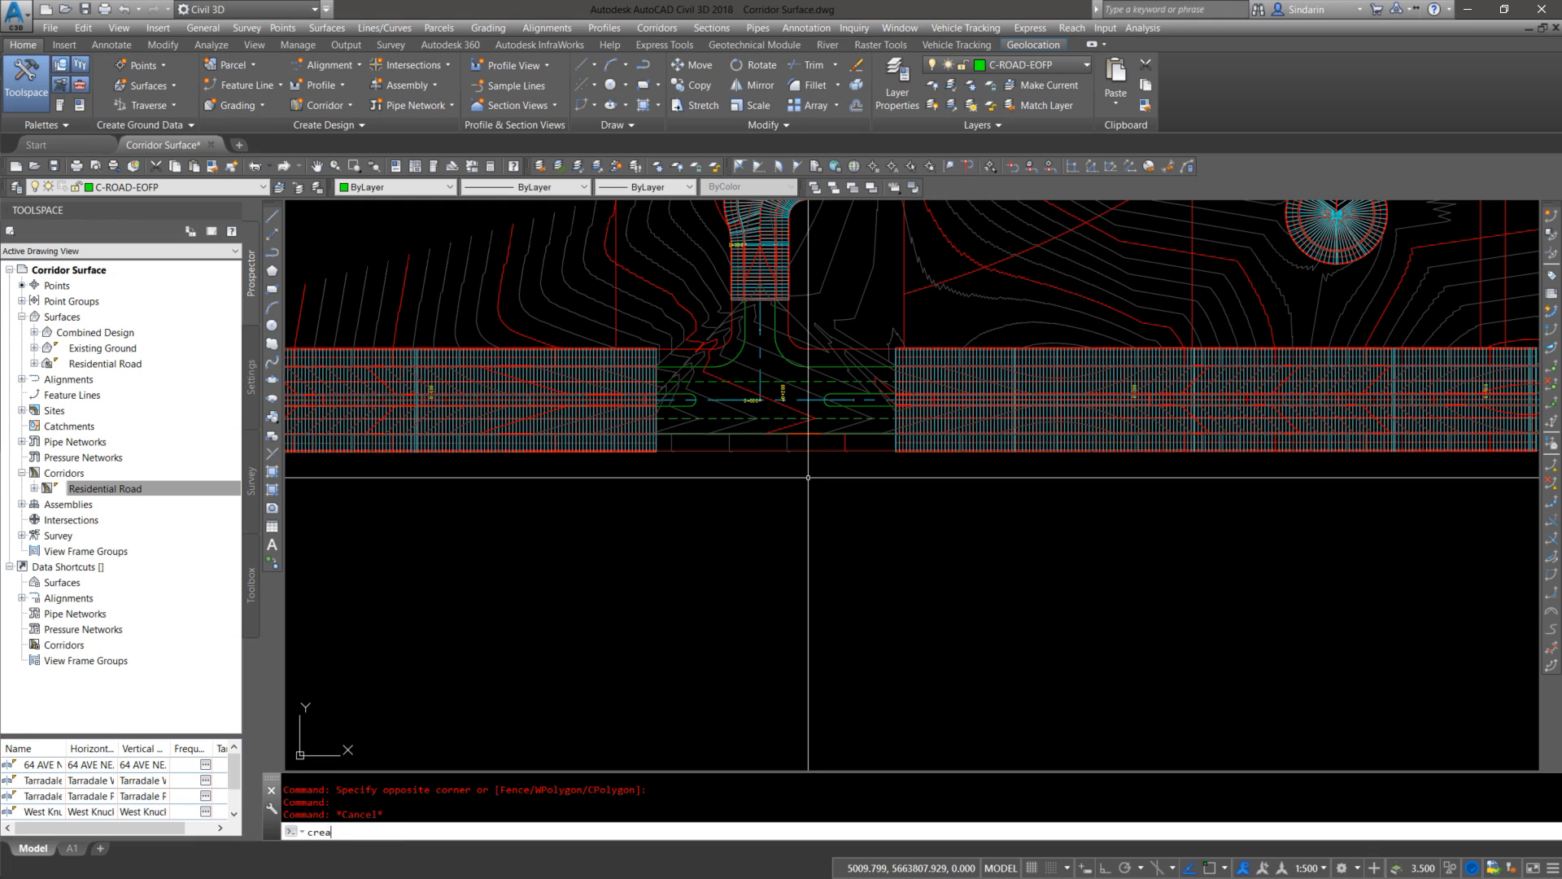
type("teinterse")
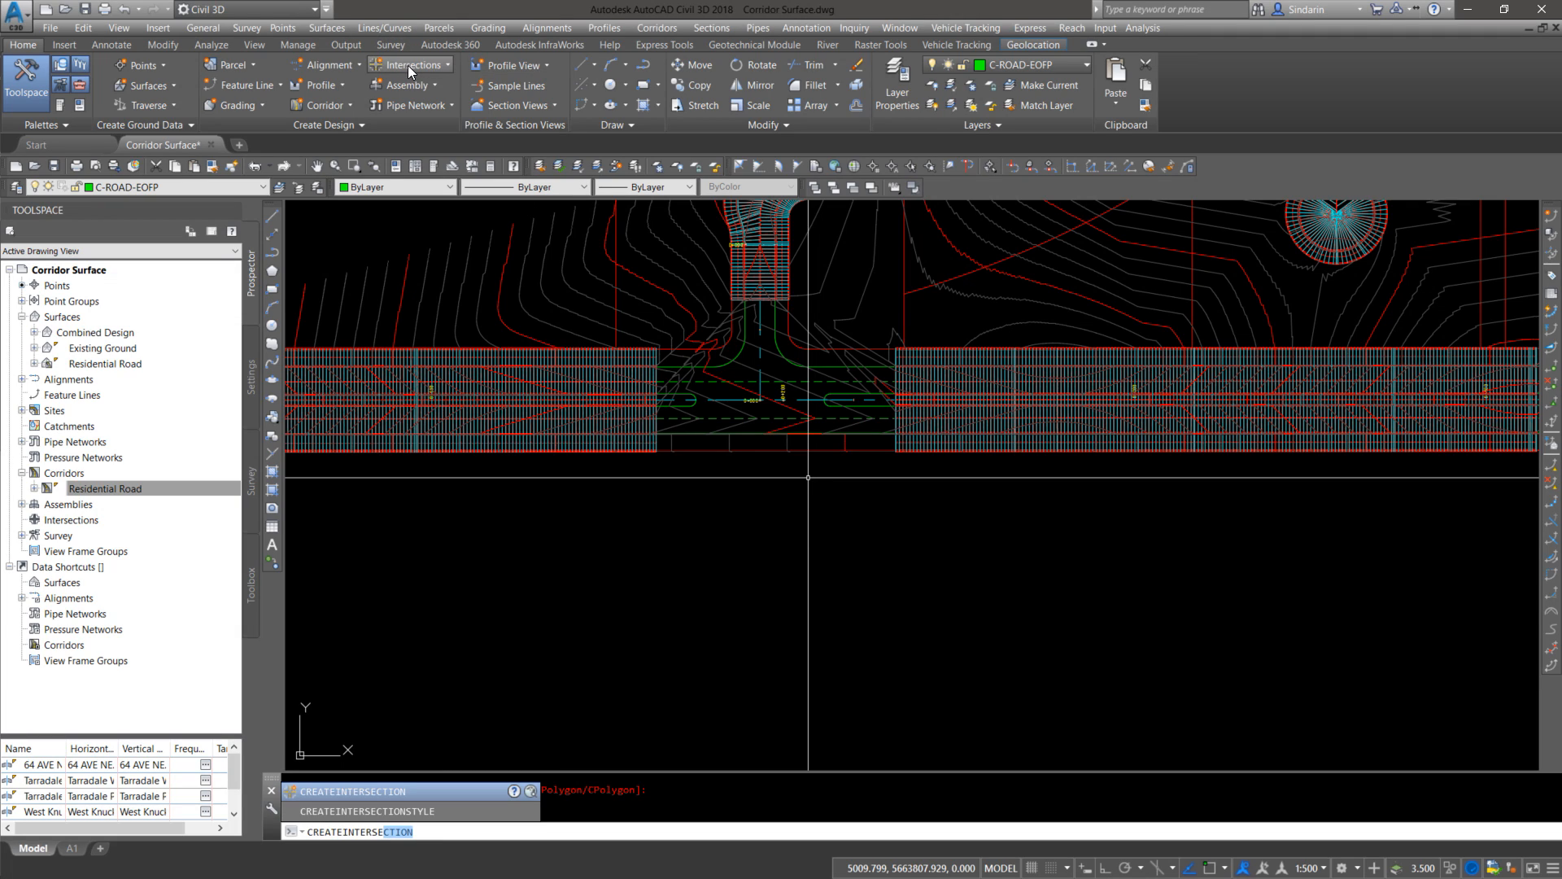
key("Return")
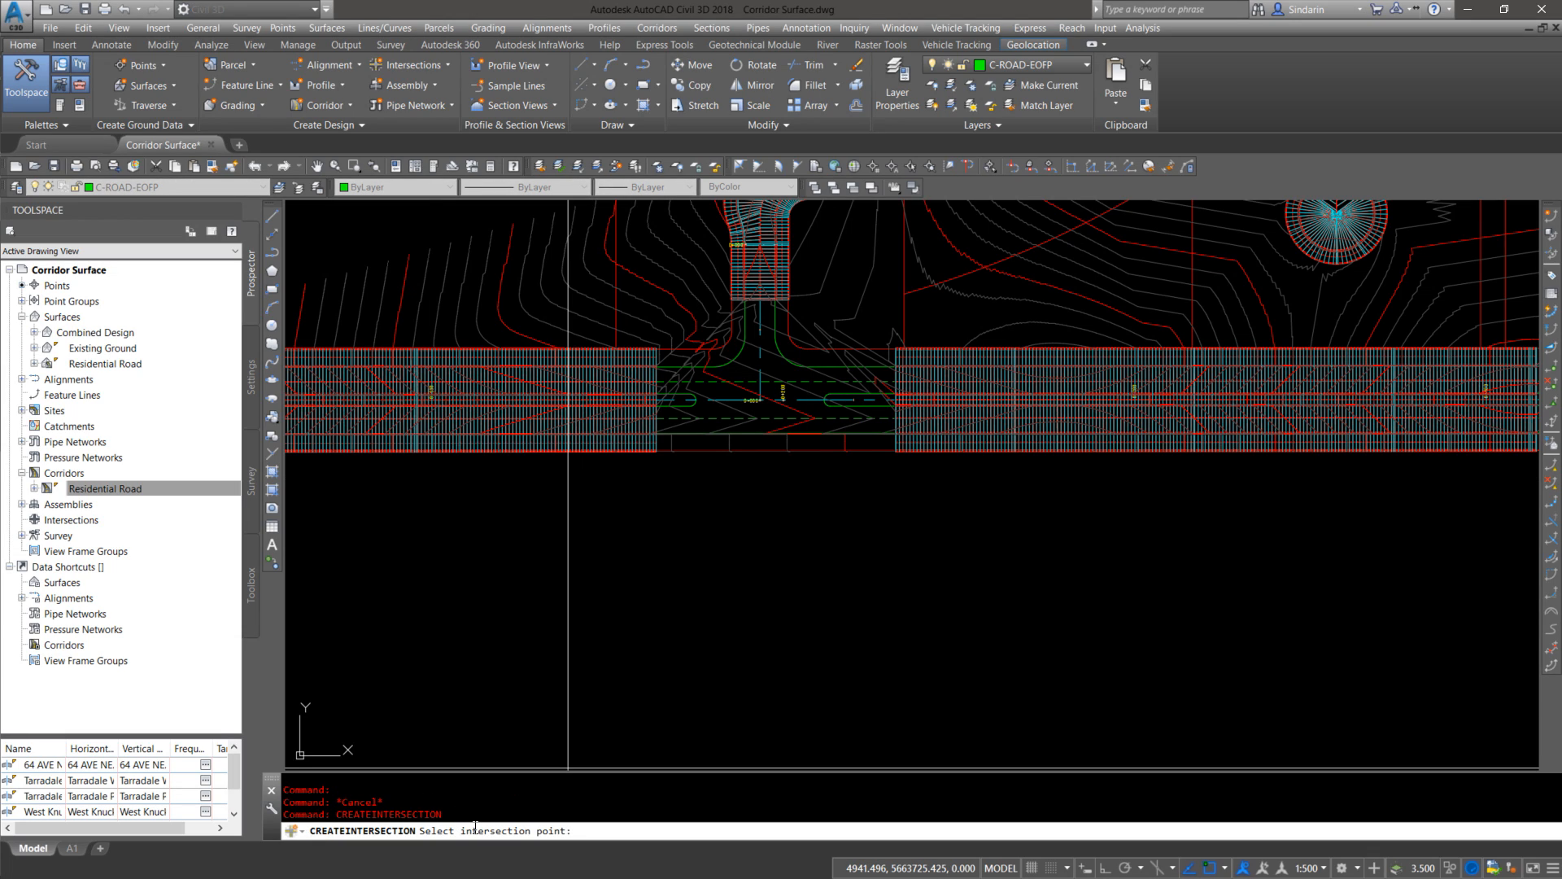
scroll(749, 408, "up", 6)
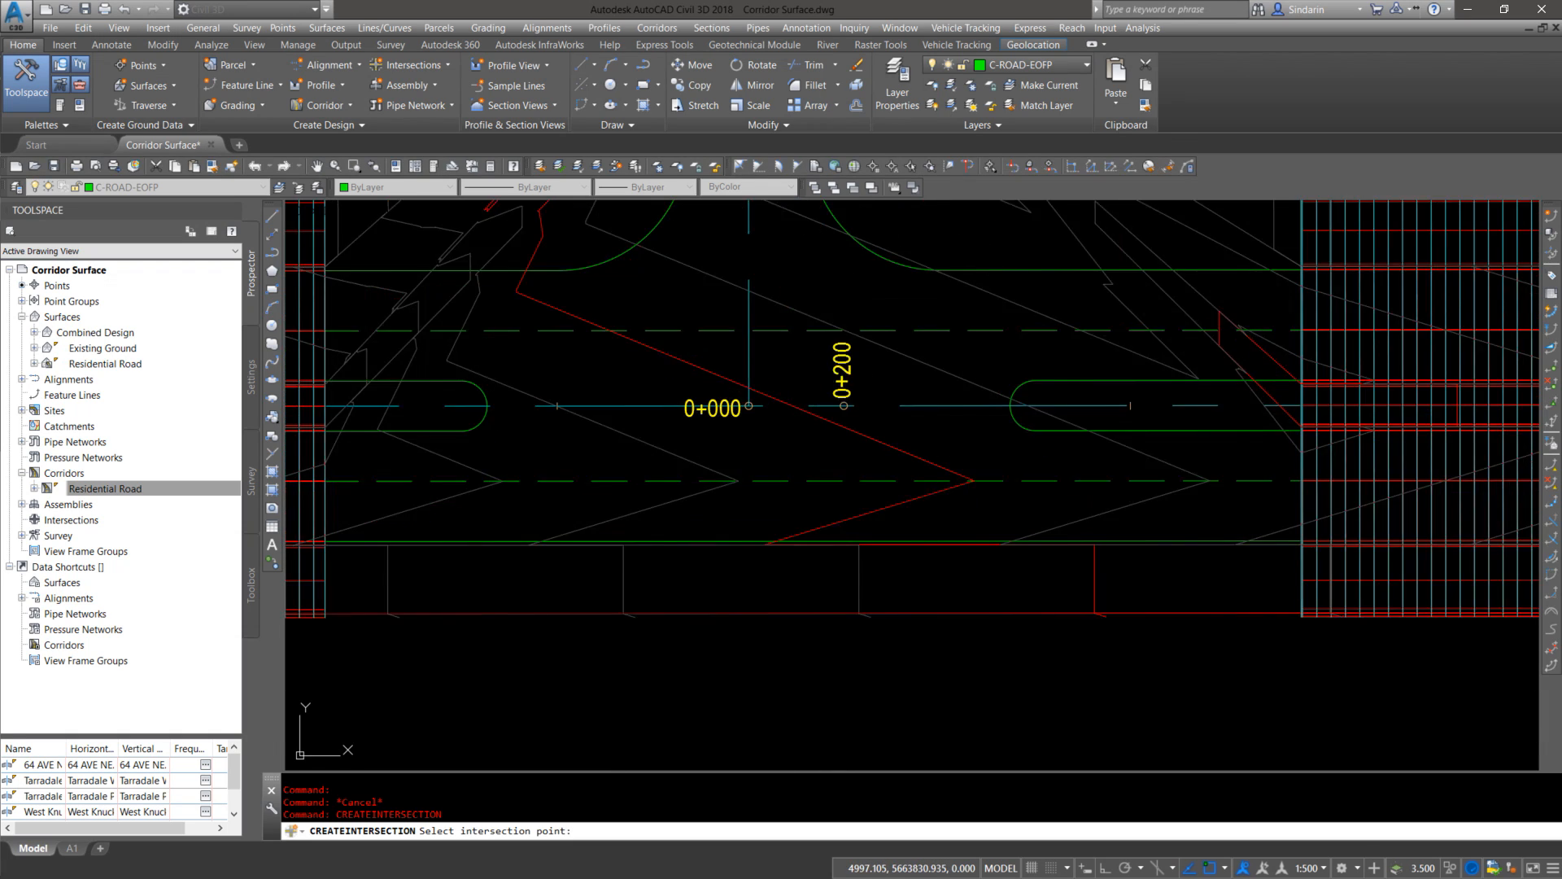
scroll(744, 409, "up", 4)
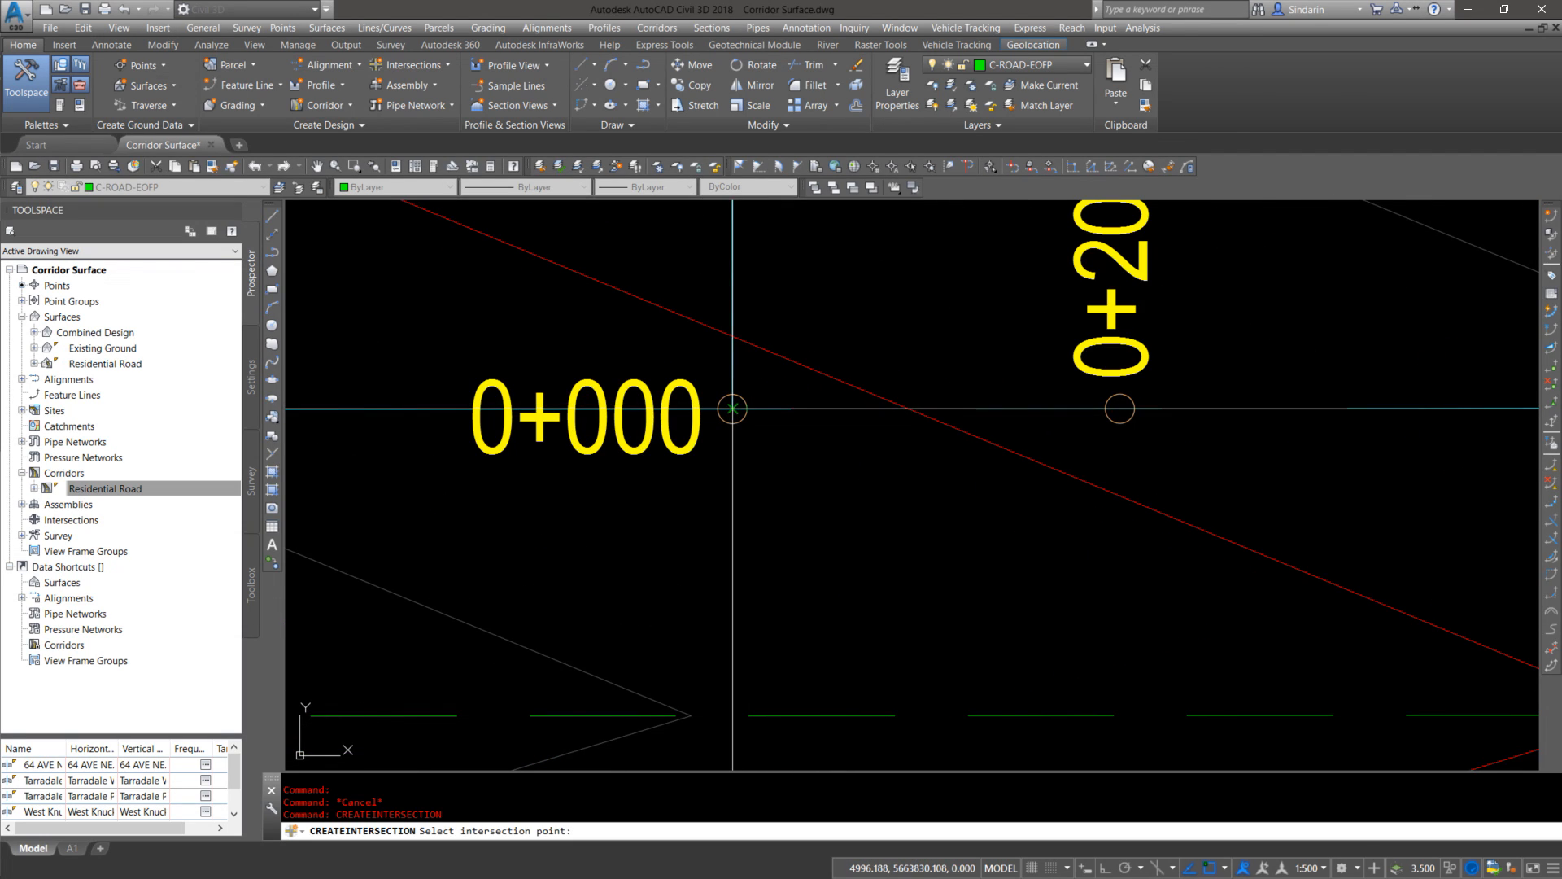
left_click(732, 408)
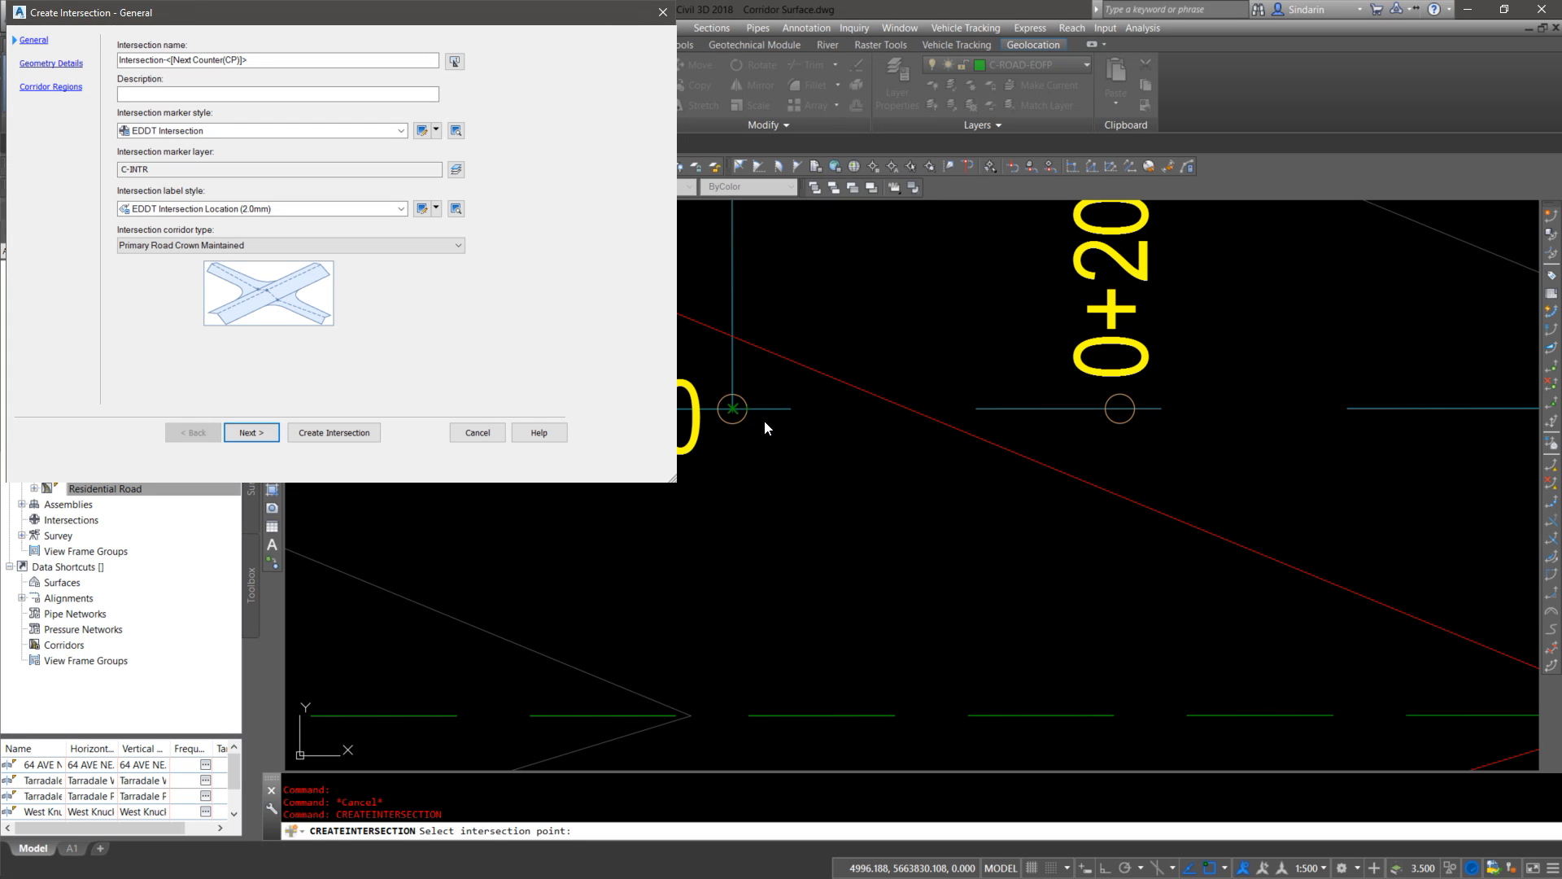
Step: Name the intersection "64th Ave West Intersection" and keep the EDDT Intersection Location (2.0mm) label style
left_click_drag(526, 13, 1055, 143)
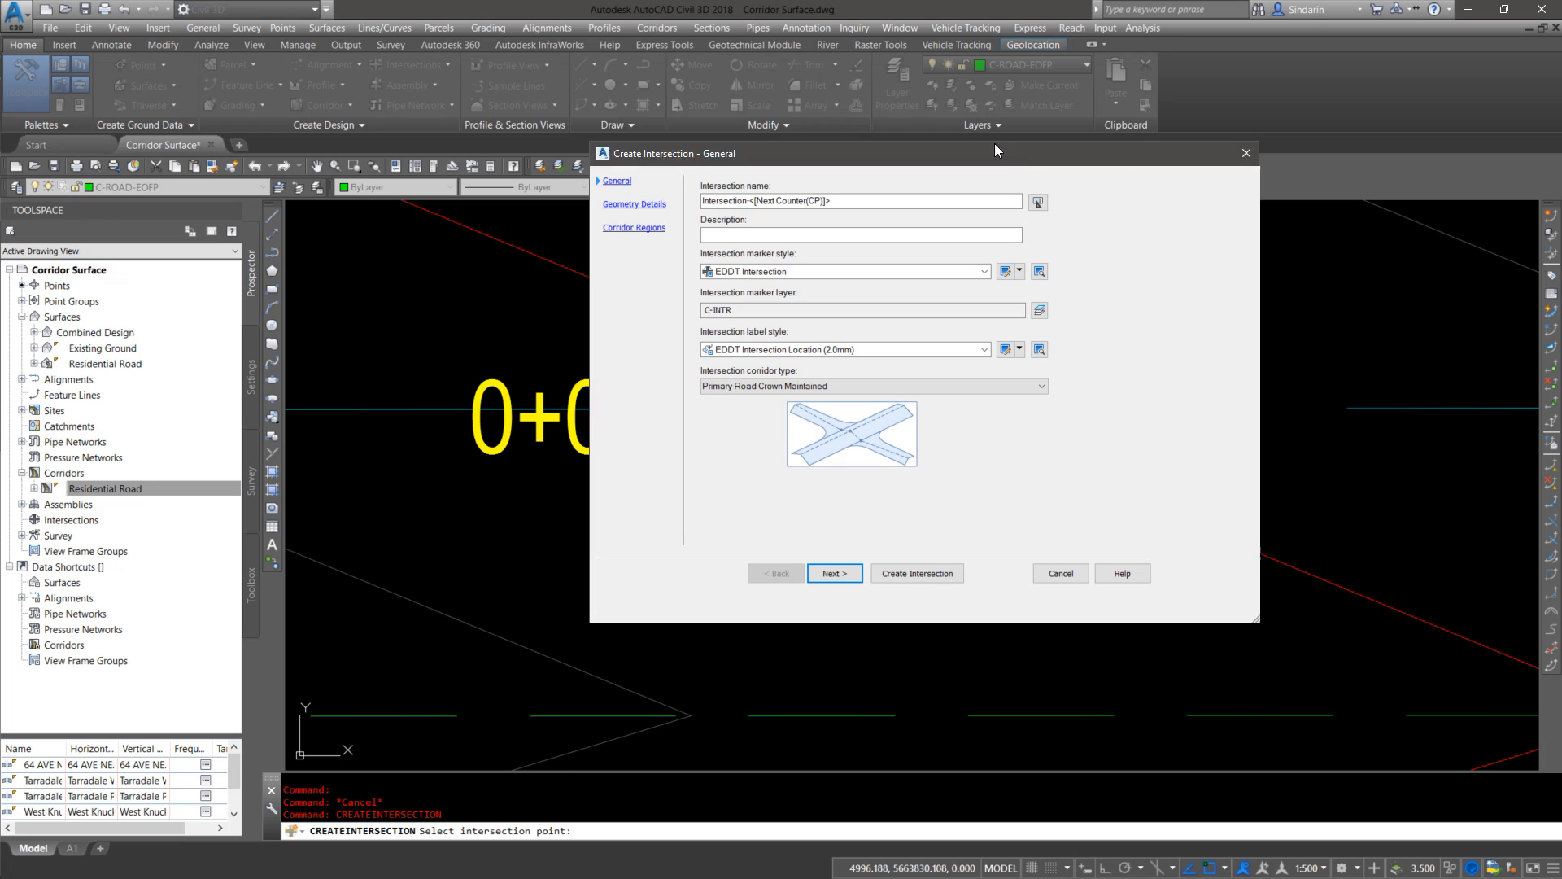
left_click_drag(873, 148, 1120, 153)
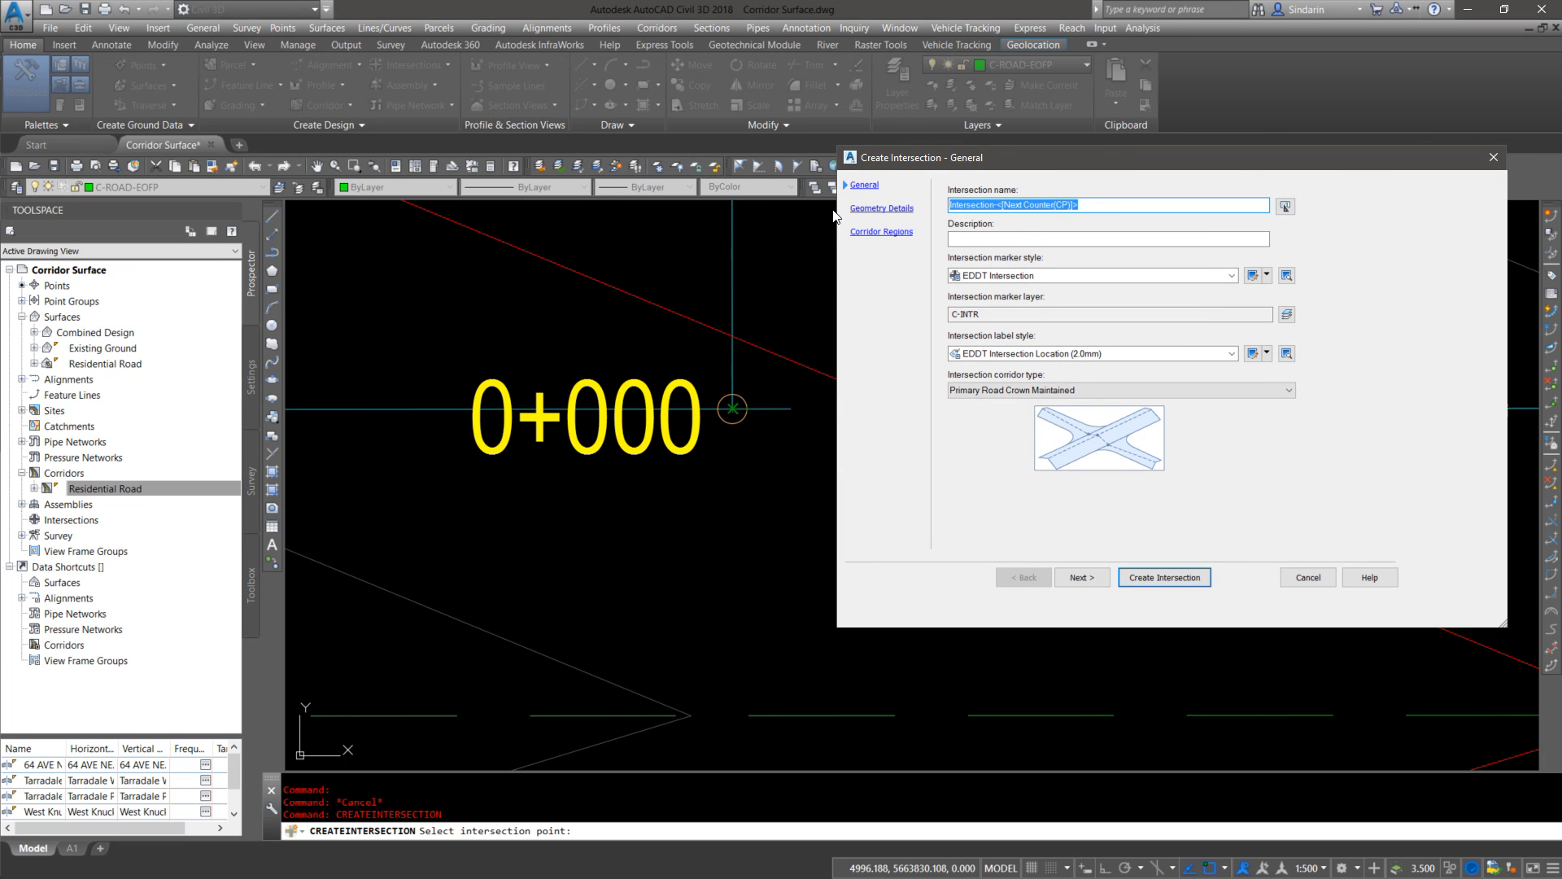
type("We")
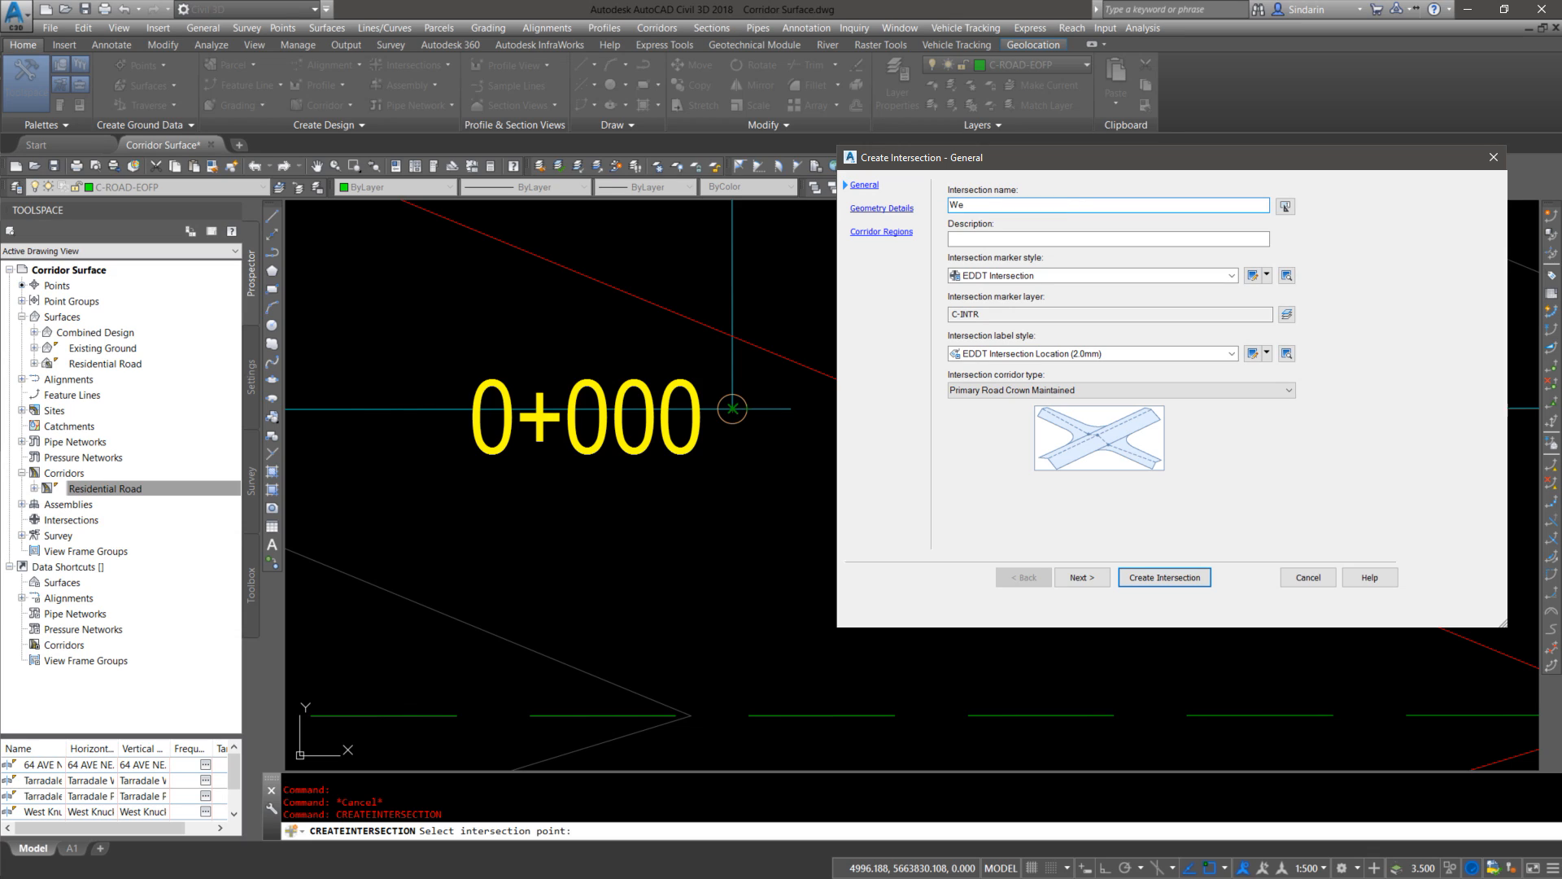
key("BackSpace")
key("BackSpace")
type("64th Ave West Intersection")
left_click(1009, 314)
left_click(1080, 354)
left_click(1093, 356)
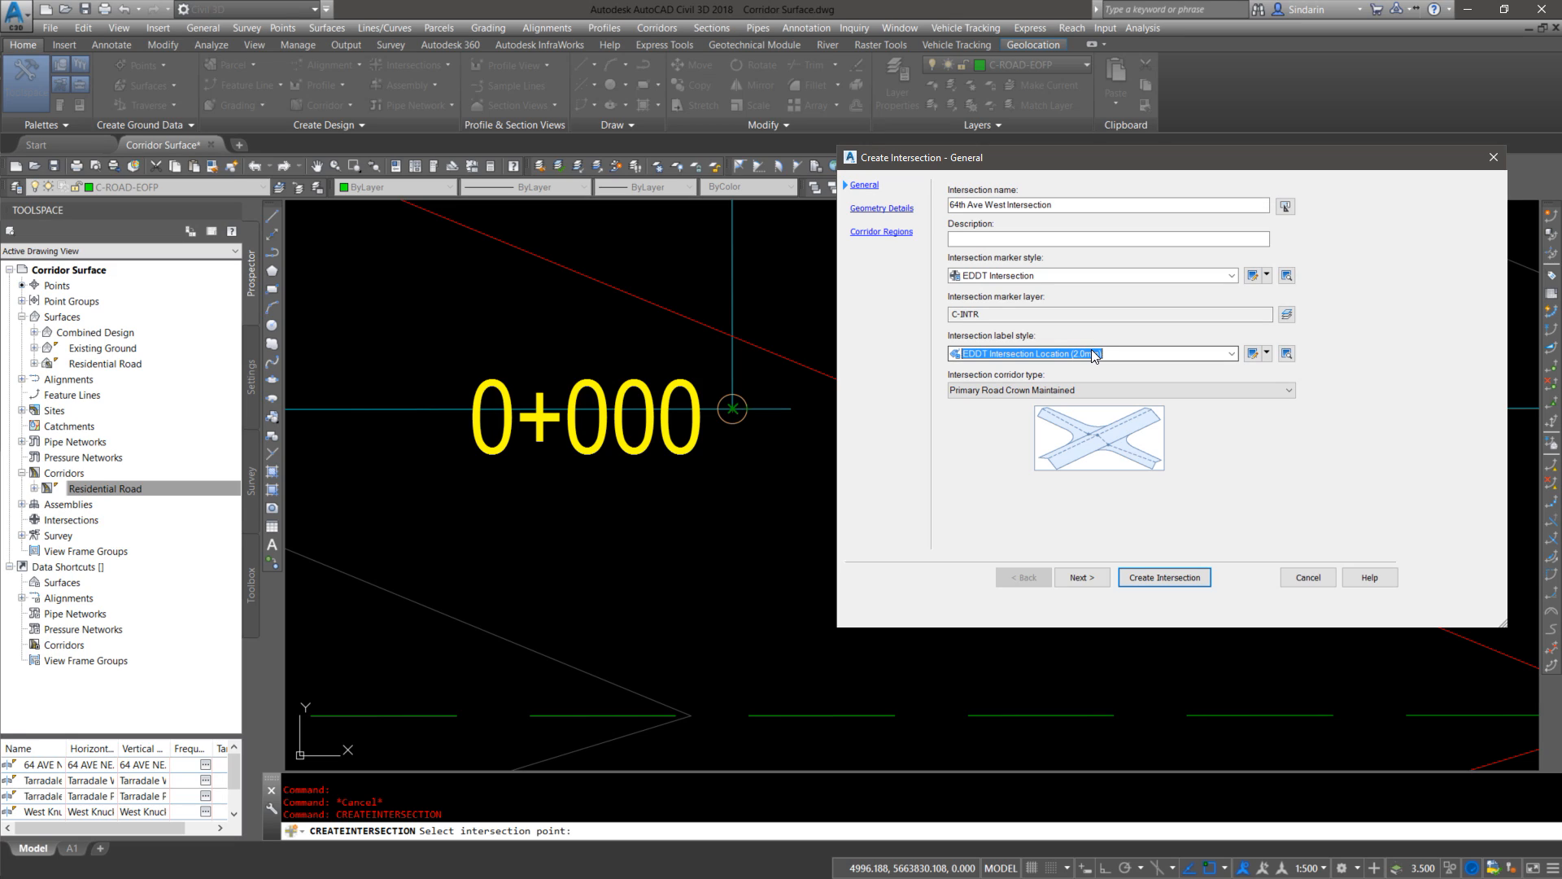
Step: Keep Primary Road Crown Maintained as the intersection corridor type and continue to the geometry details
left_click(999, 393)
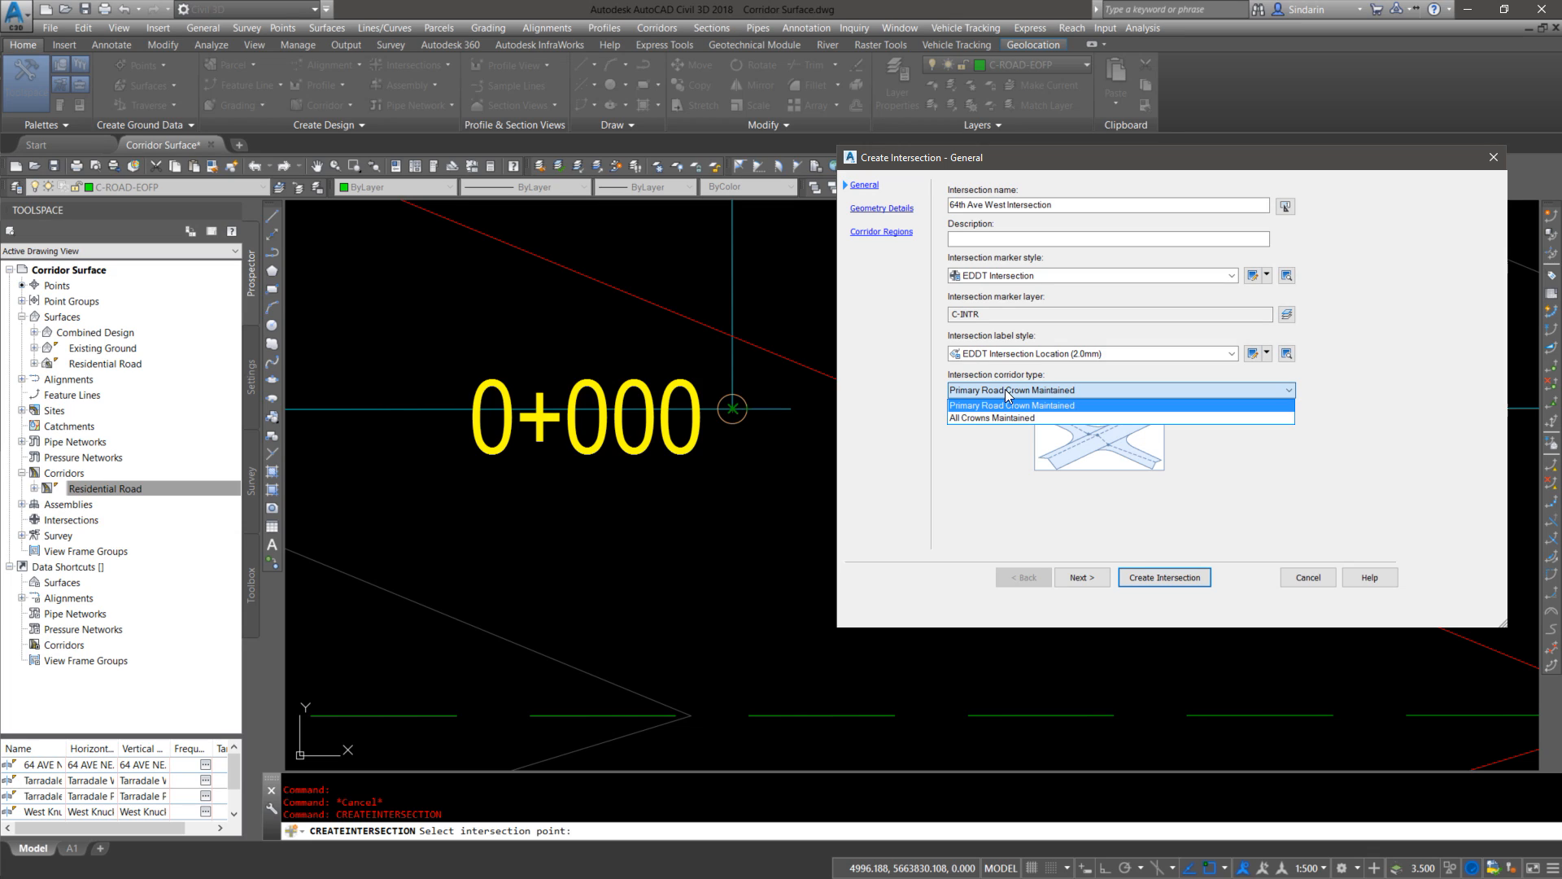
left_click(1004, 405)
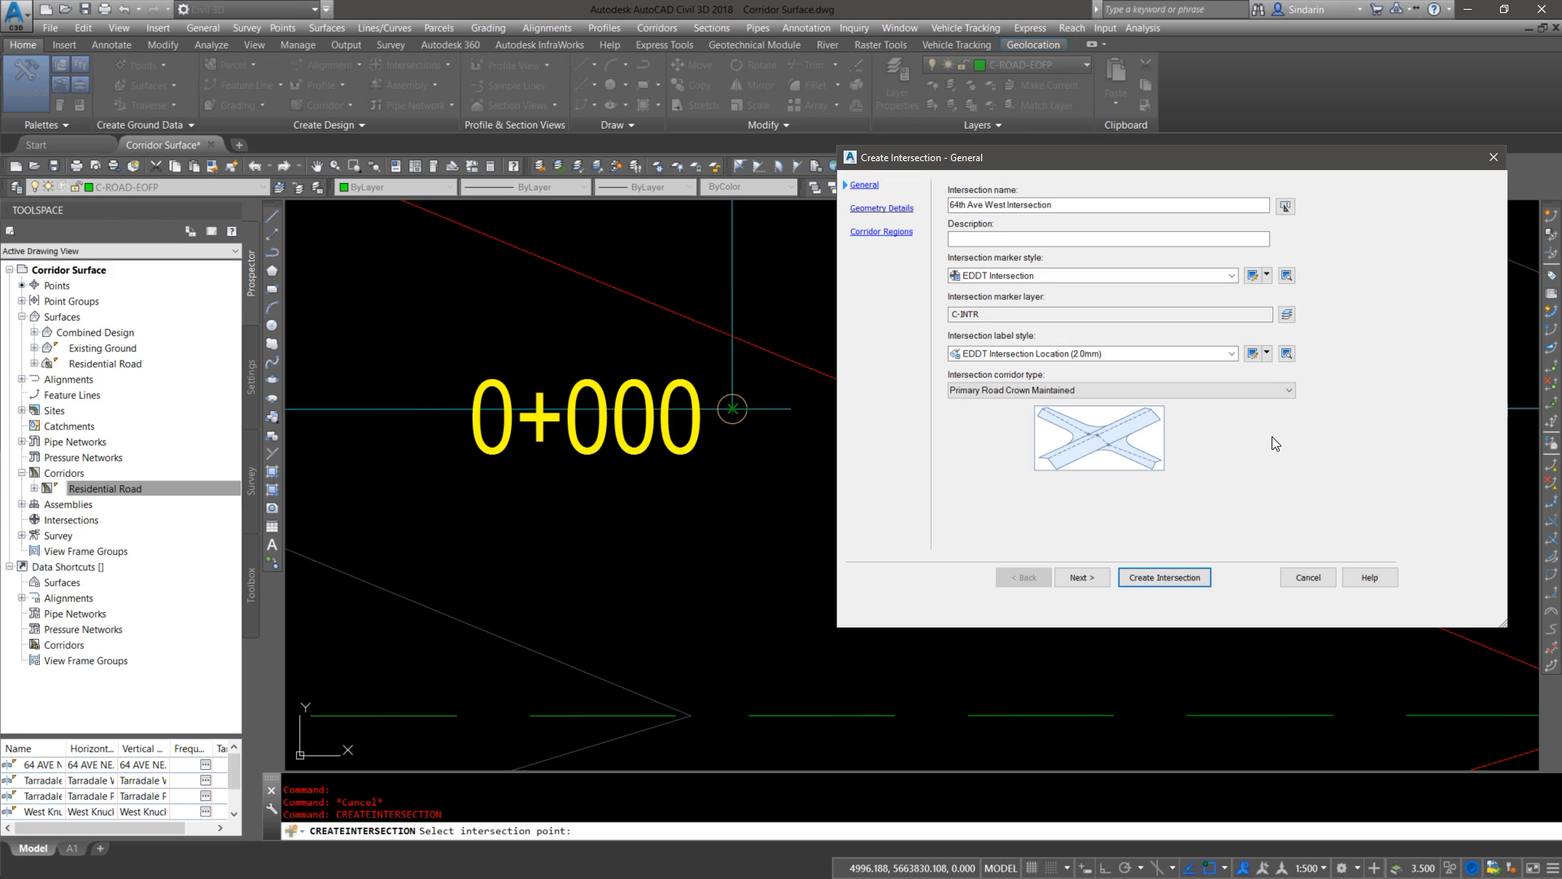
left_click(1006, 391)
left_click(986, 418)
left_click(1082, 390)
left_click(1073, 407)
left_click(1095, 576)
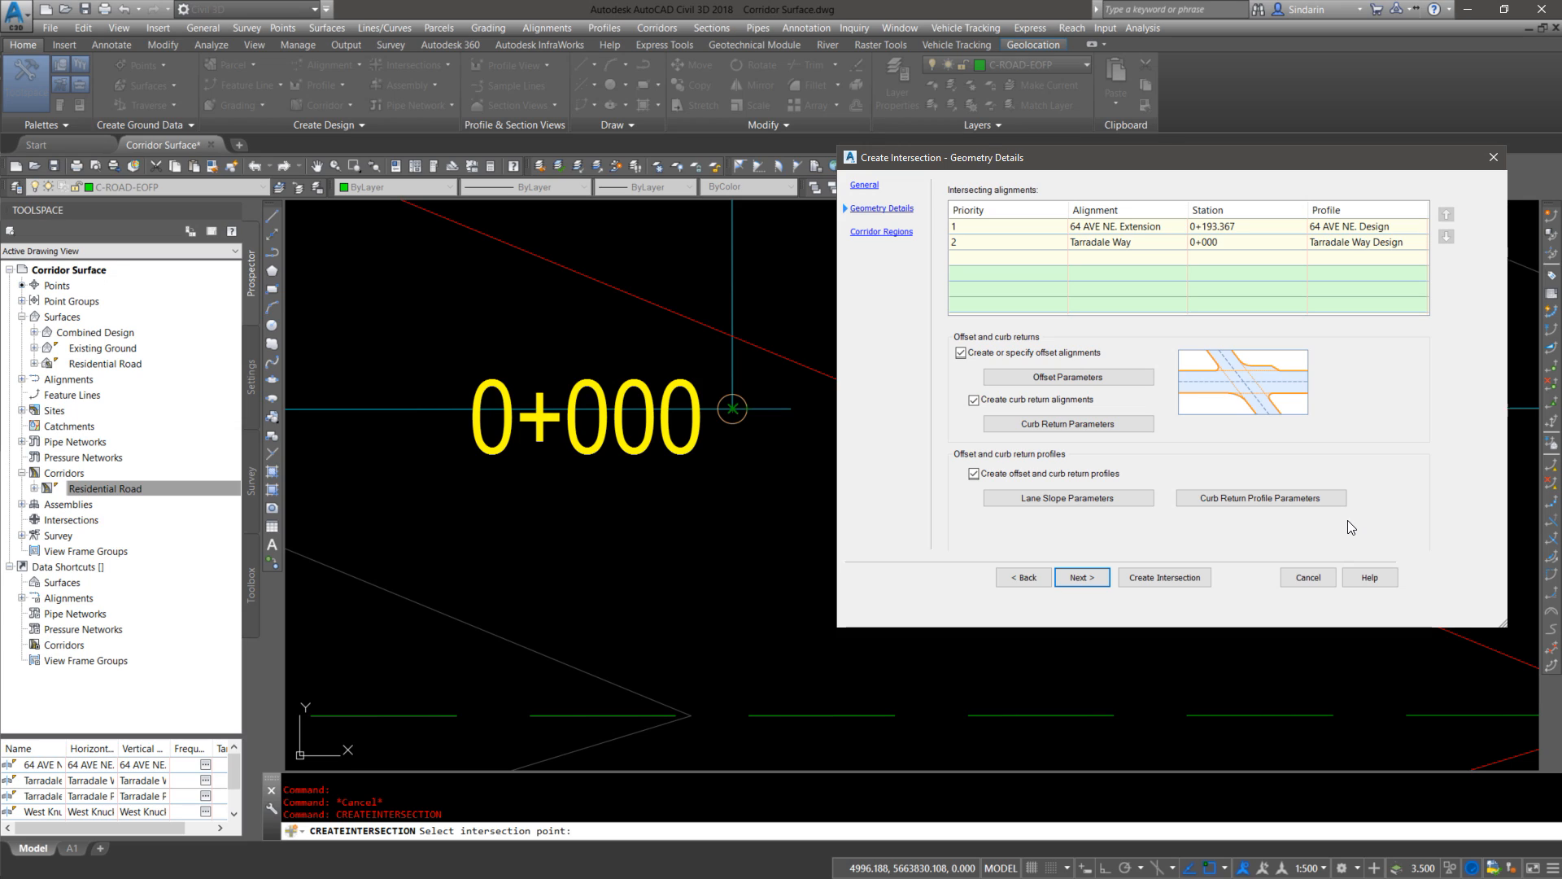
Step: Set the primary road's left offset to 9.450 m by measuring from the centerline's endpoint perpendicular to the green road edge line
left_click_drag(1261, 167, 1215, 193)
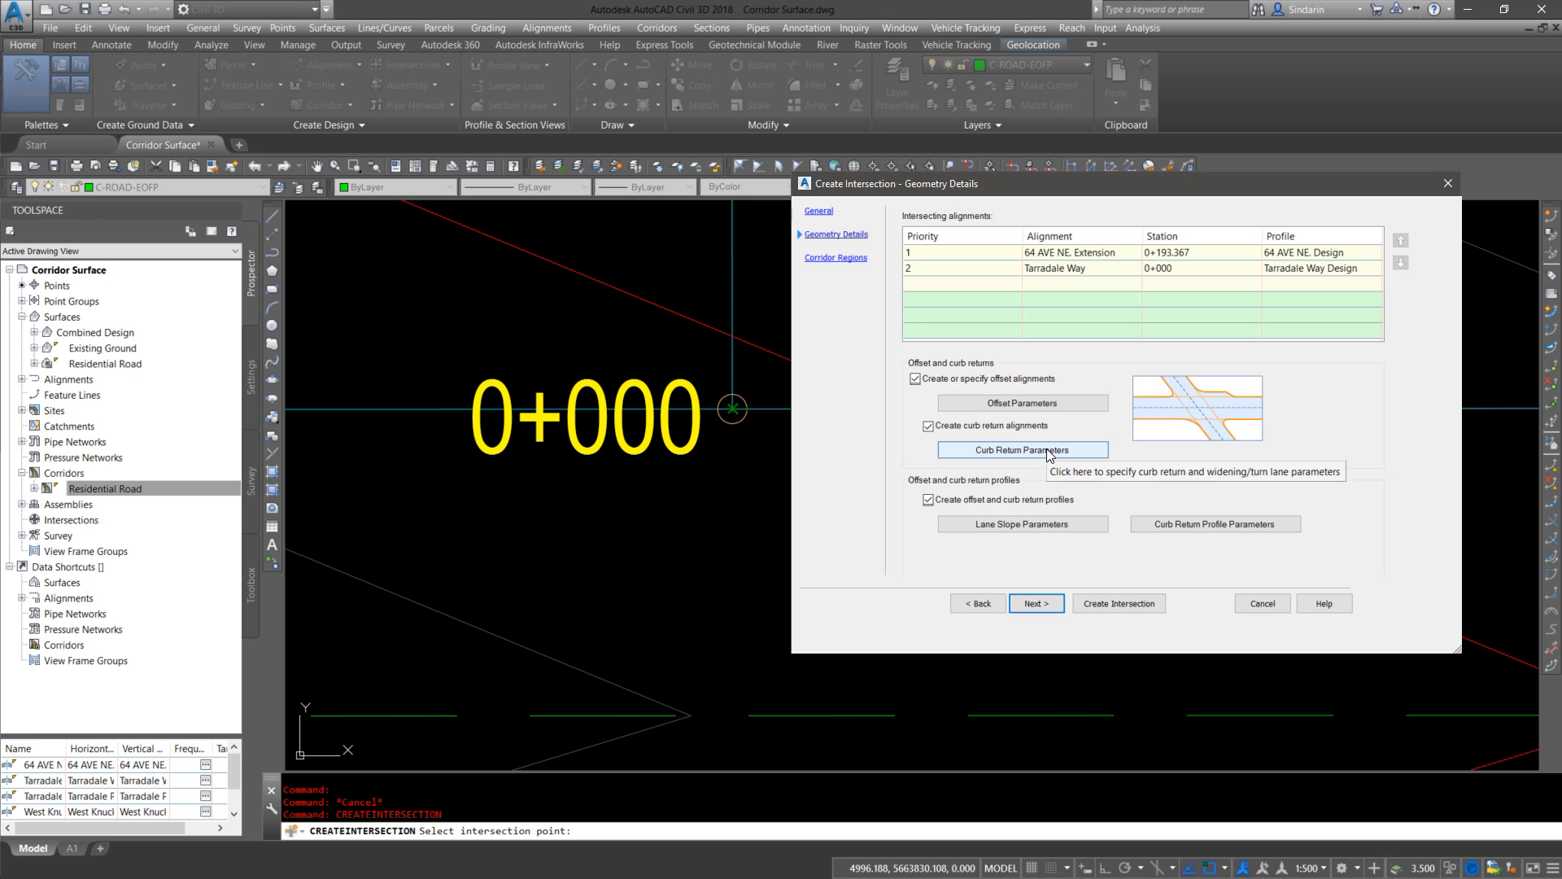
left_click(1053, 399)
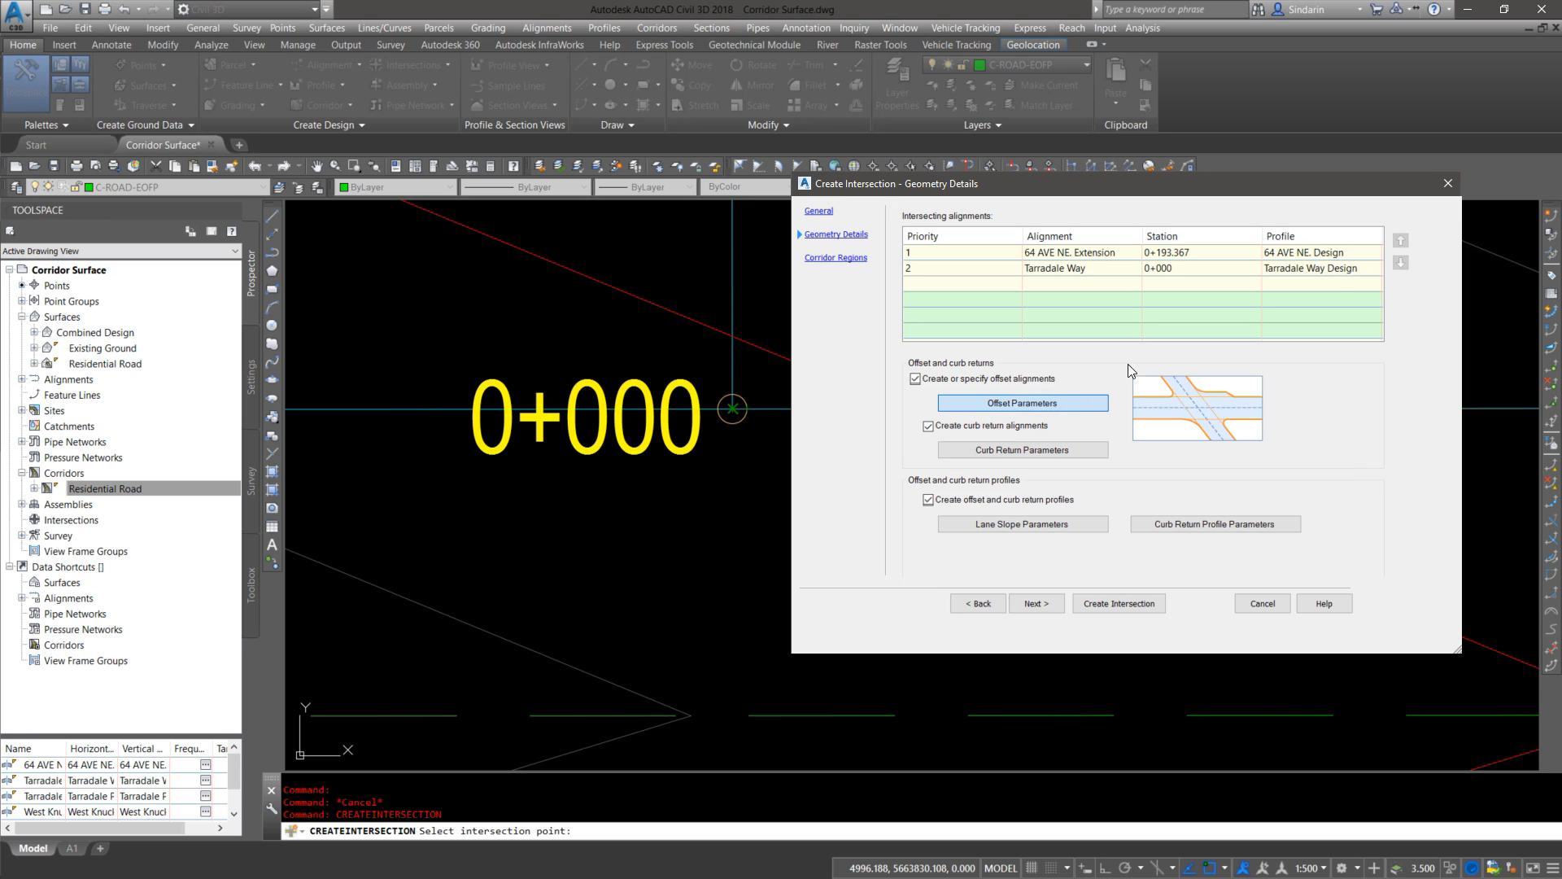
left_click(1027, 404)
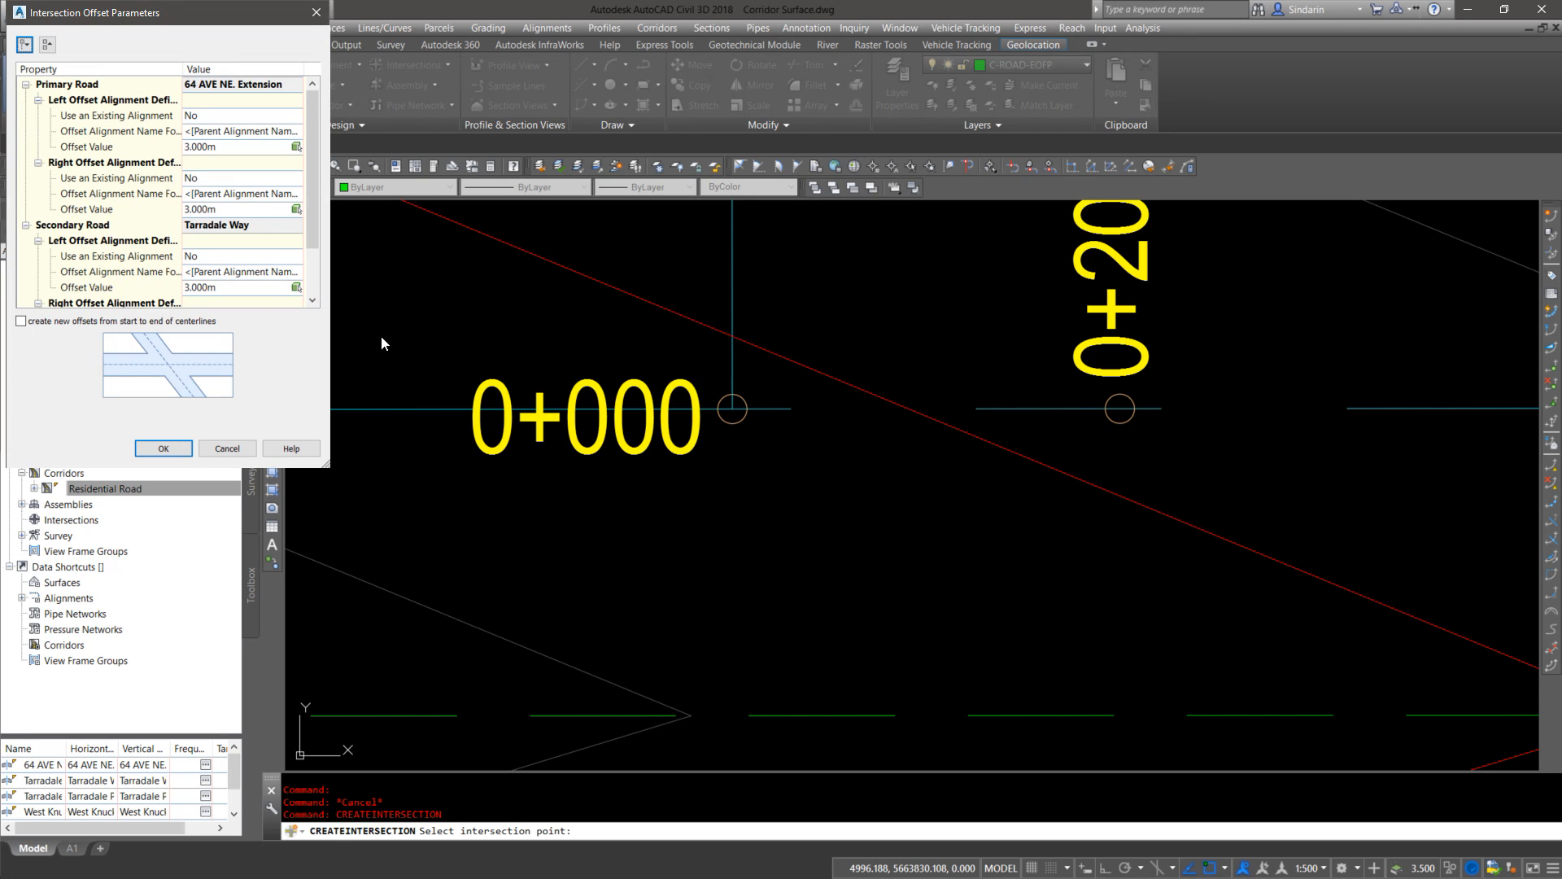
left_click_drag(328, 463, 406, 546)
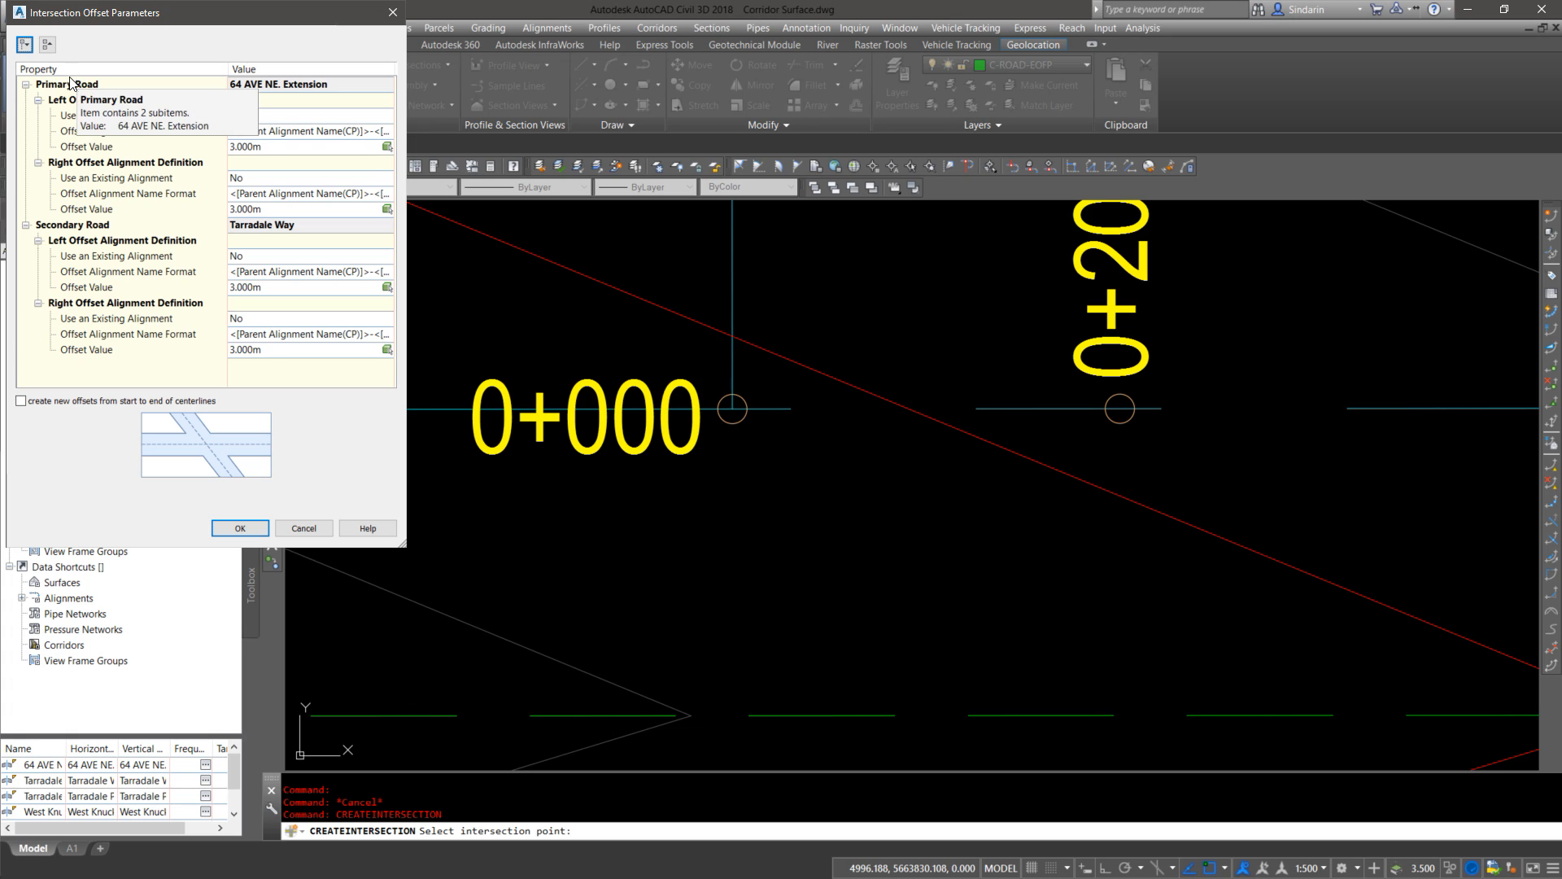
left_click(387, 147)
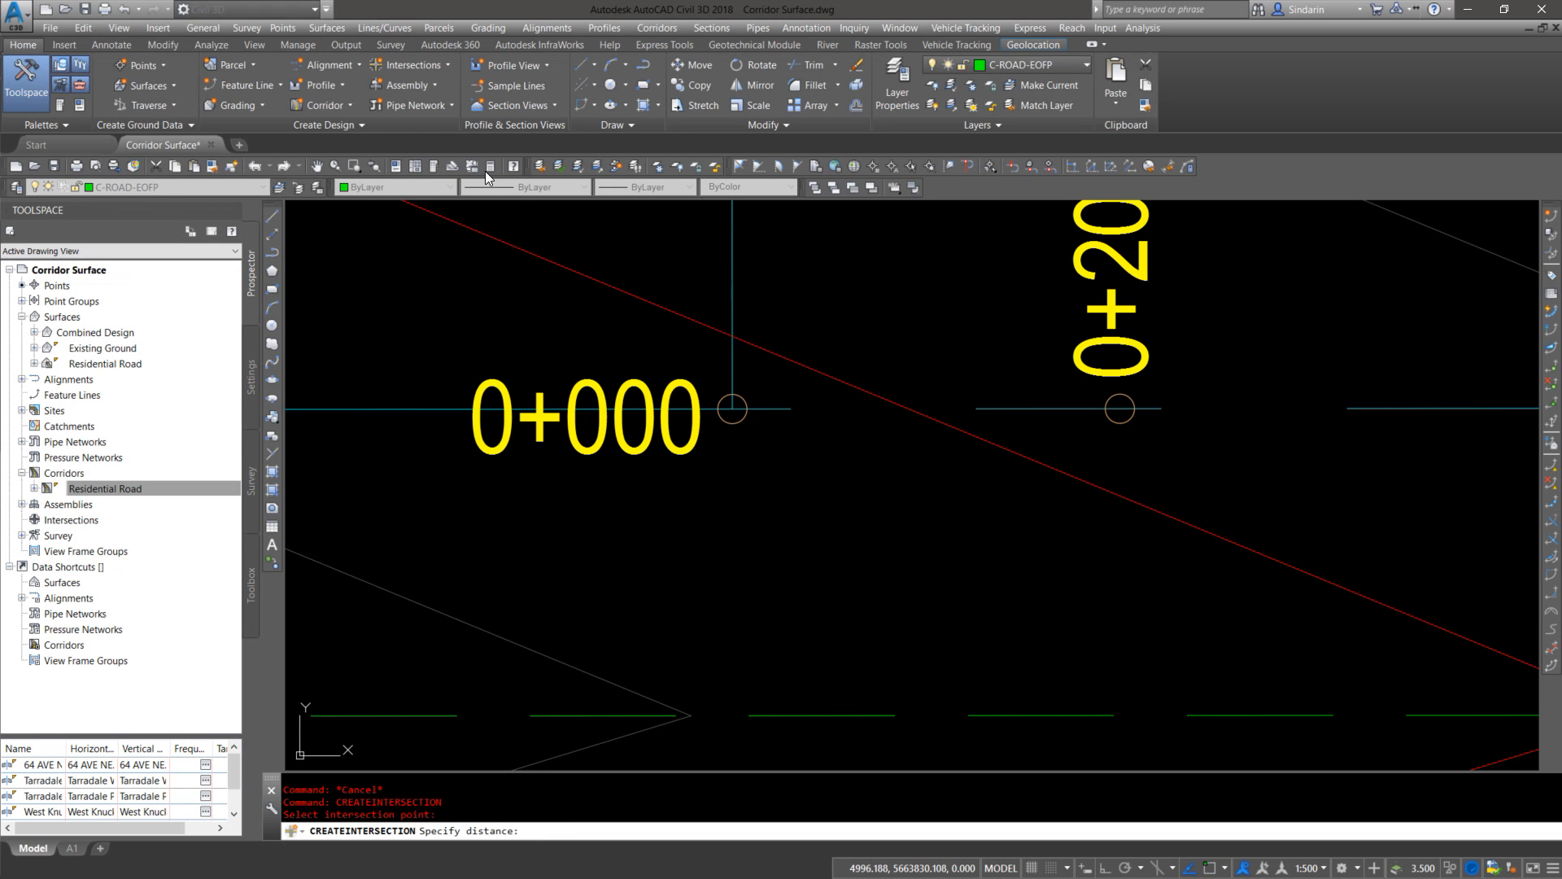
scroll(743, 407, "down", 3)
scroll(743, 407, "up", 2)
middle_click_drag(743, 406, 757, 342)
right_click(757, 340, "shift")
left_click(813, 439)
left_click(769, 338)
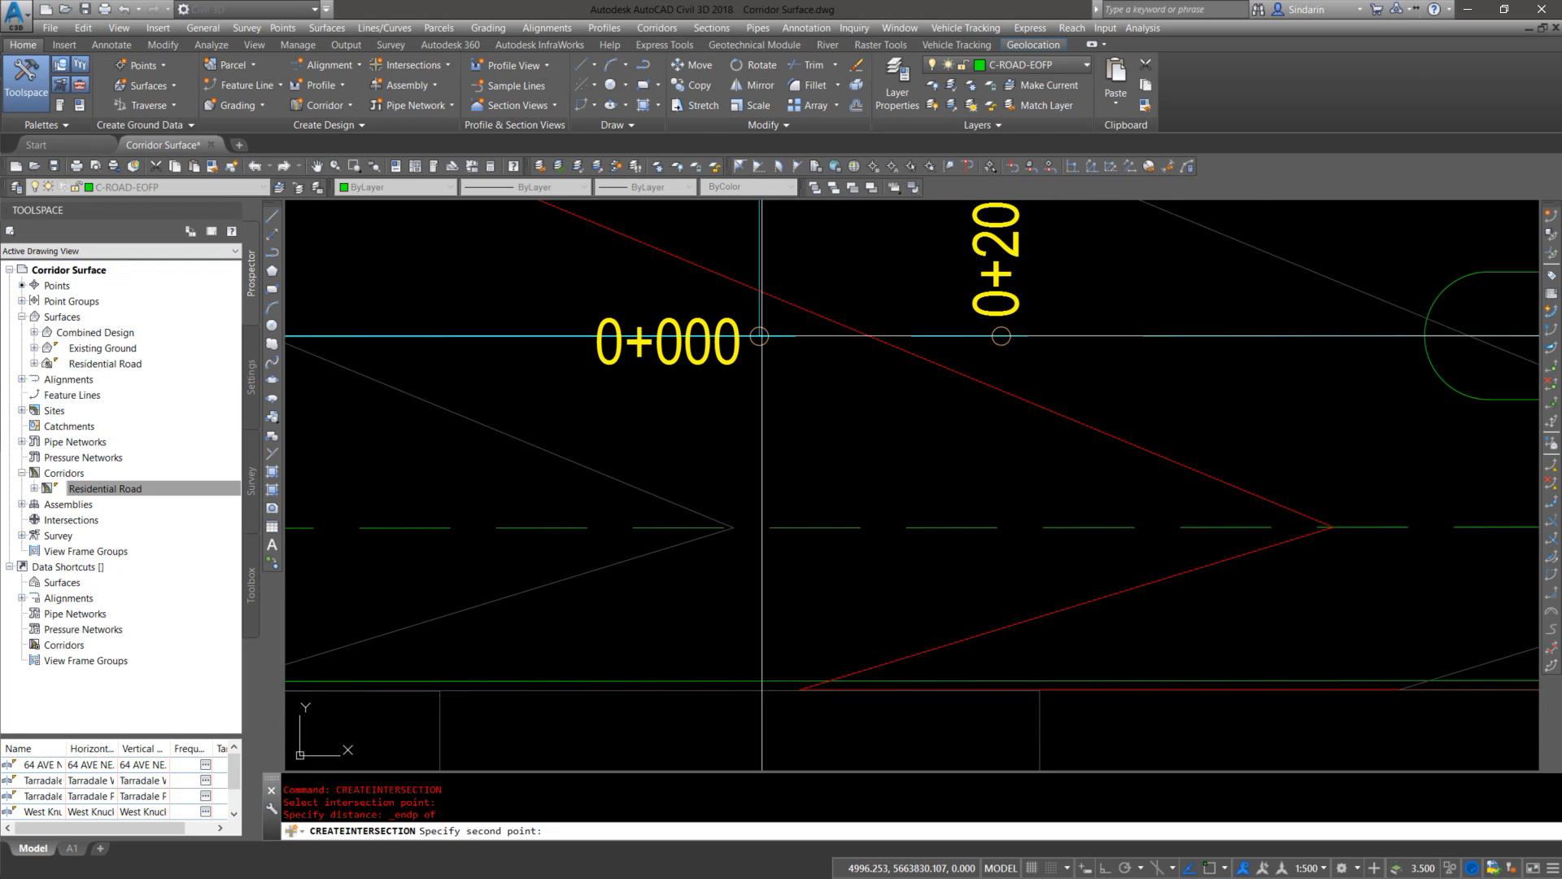
right_click(769, 650, "shift")
left_click(813, 544)
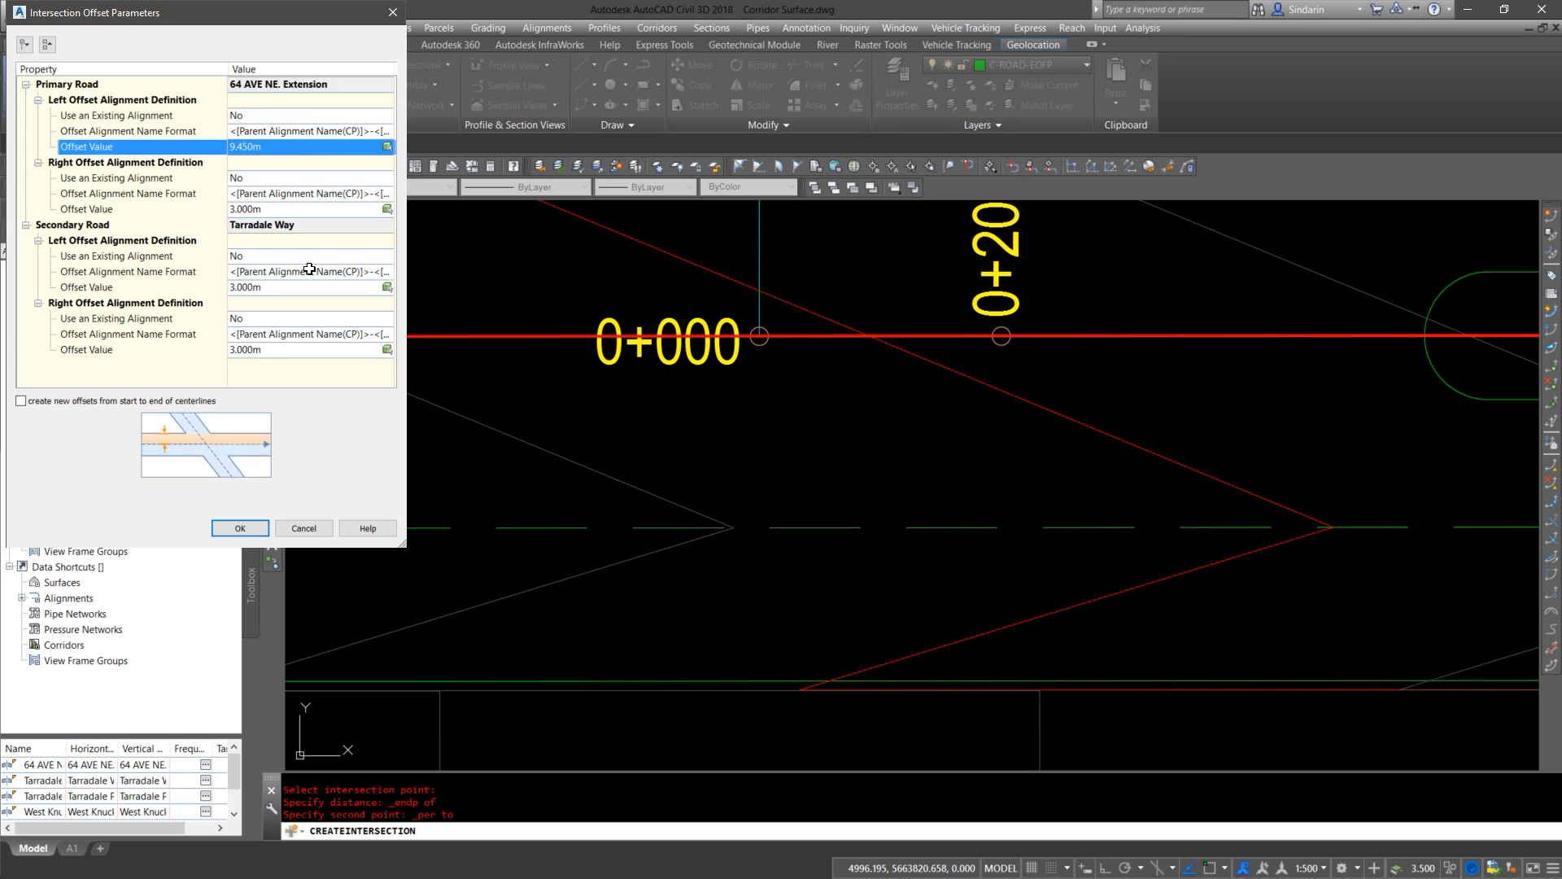
Step: Set the right offset of the primary road, 64 AVE NE. Extension, to 9.45 m
left_click(289, 210)
type("9.45")
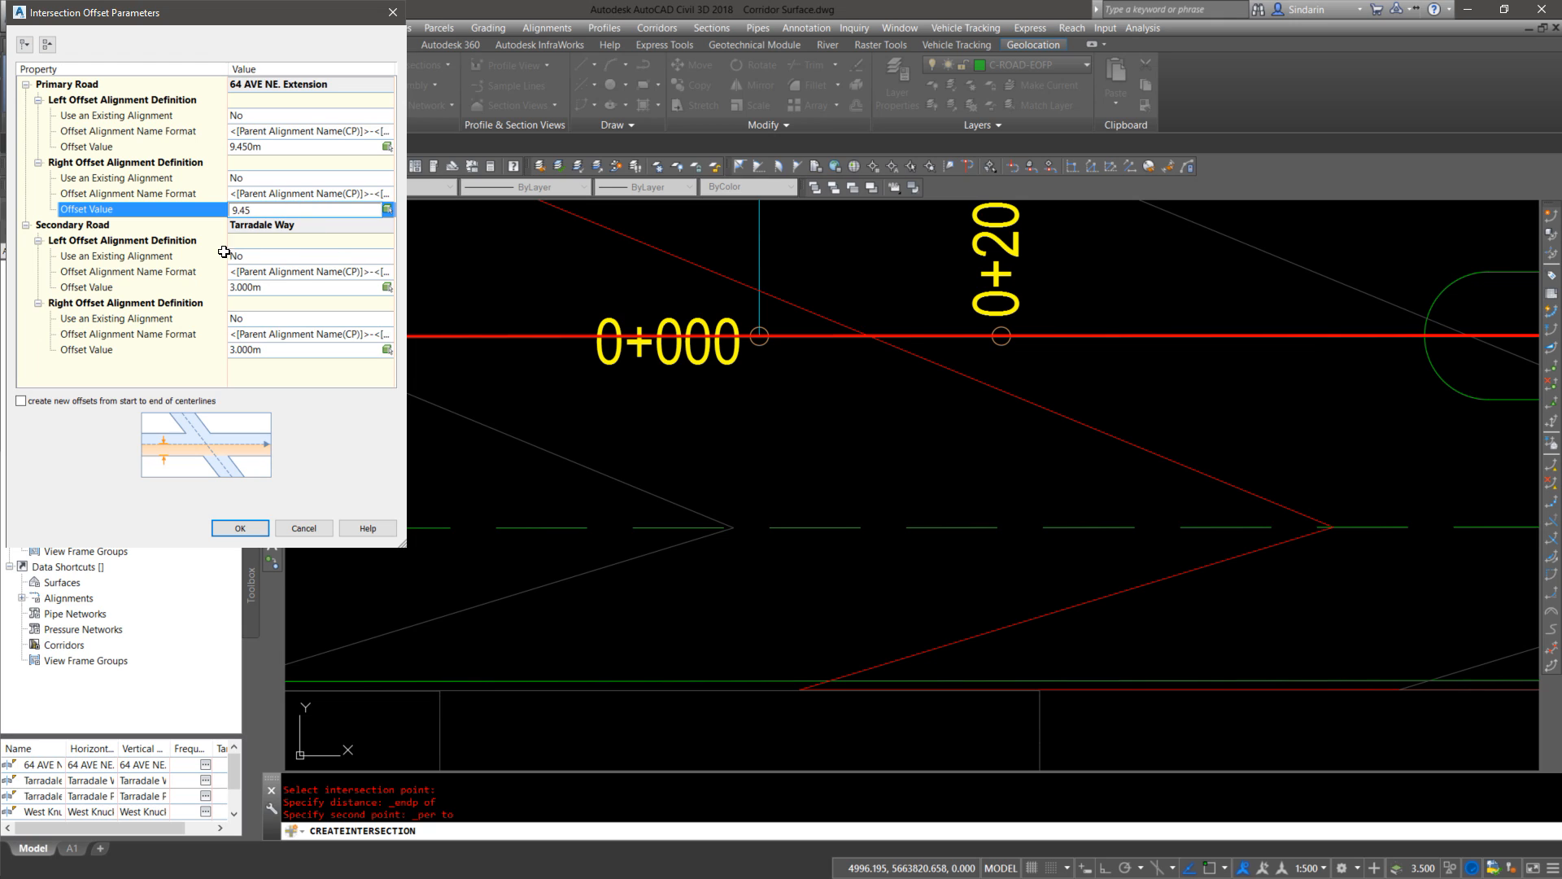
left_click(174, 256)
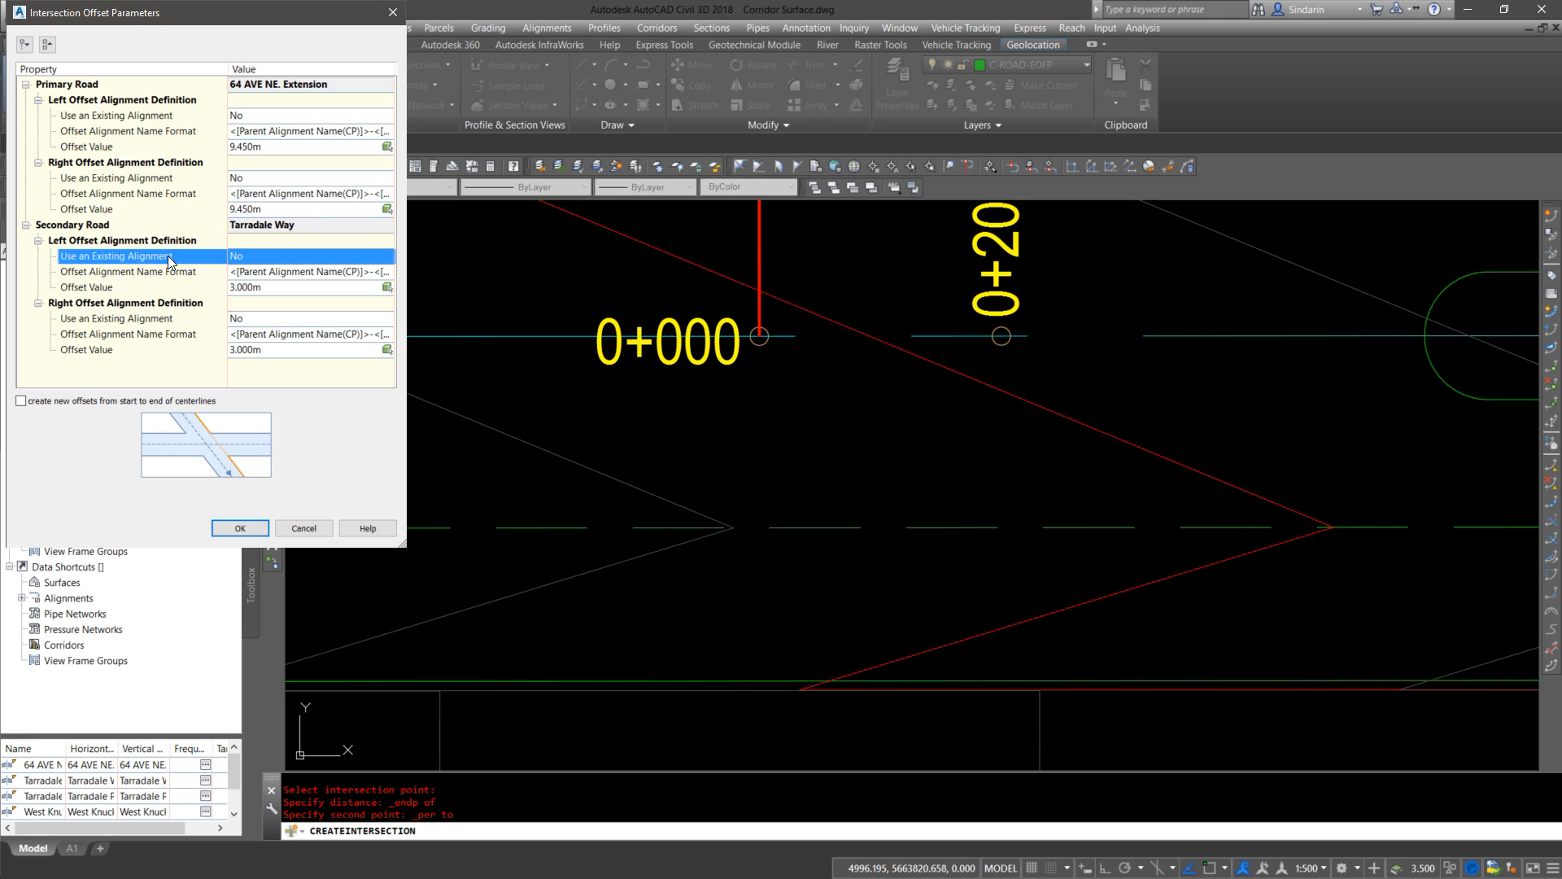
Step: Set Tarradale Way's left offset to 4.250 m by measuring from its centerline perpendicular to the green road edge line
left_click(388, 290)
middle_click_drag(855, 369, 833, 590)
scroll(833, 590, "down", 6)
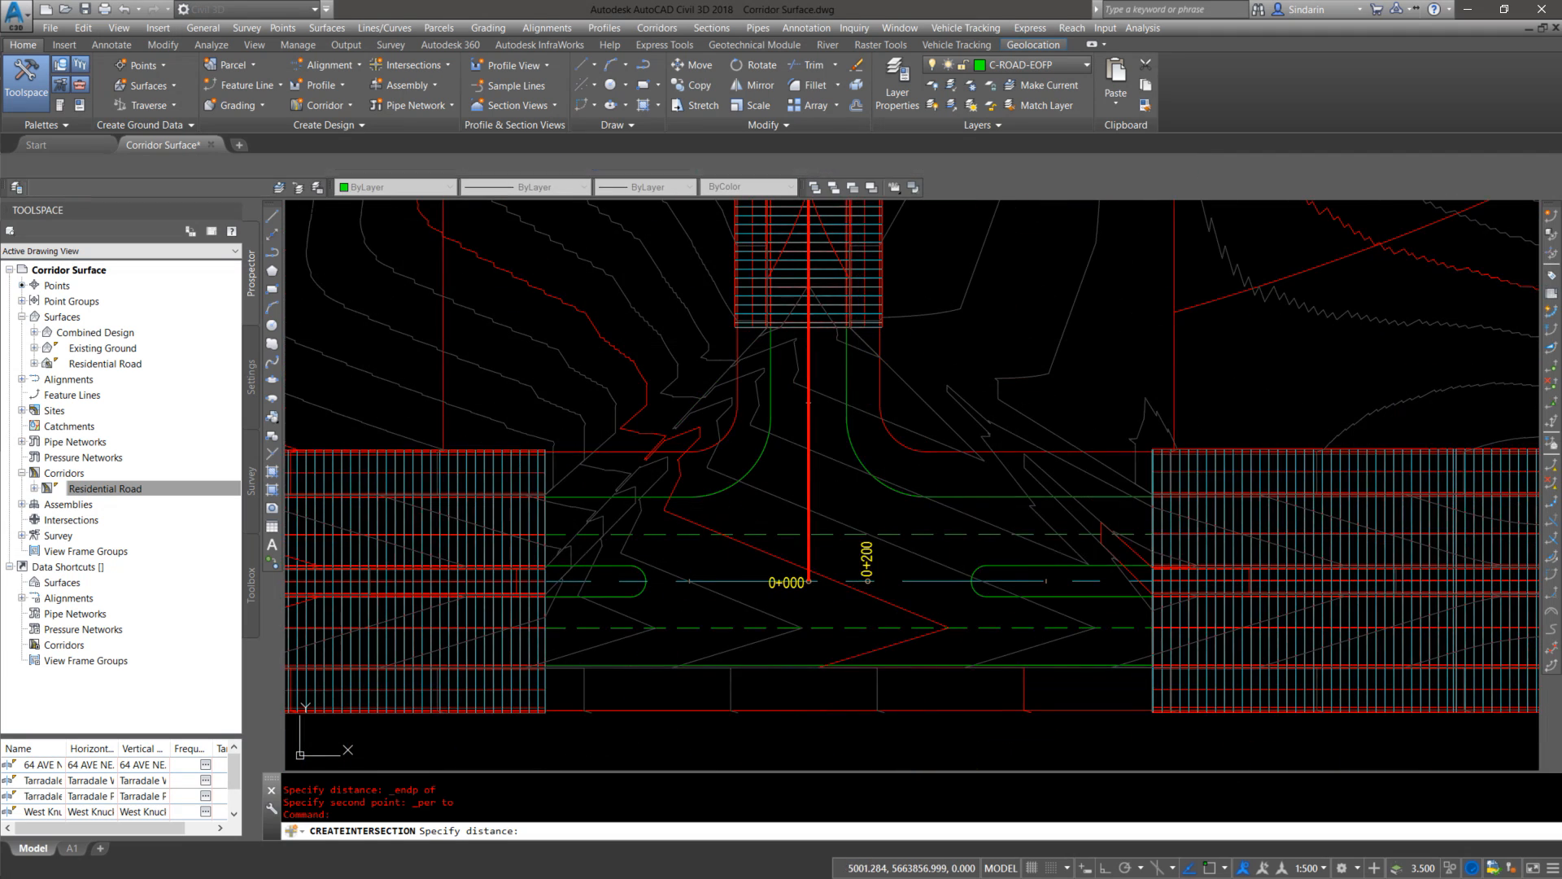
right_click(859, 442, "shift")
left_click(894, 739)
scroll(817, 392, "up", 4)
left_click(801, 393)
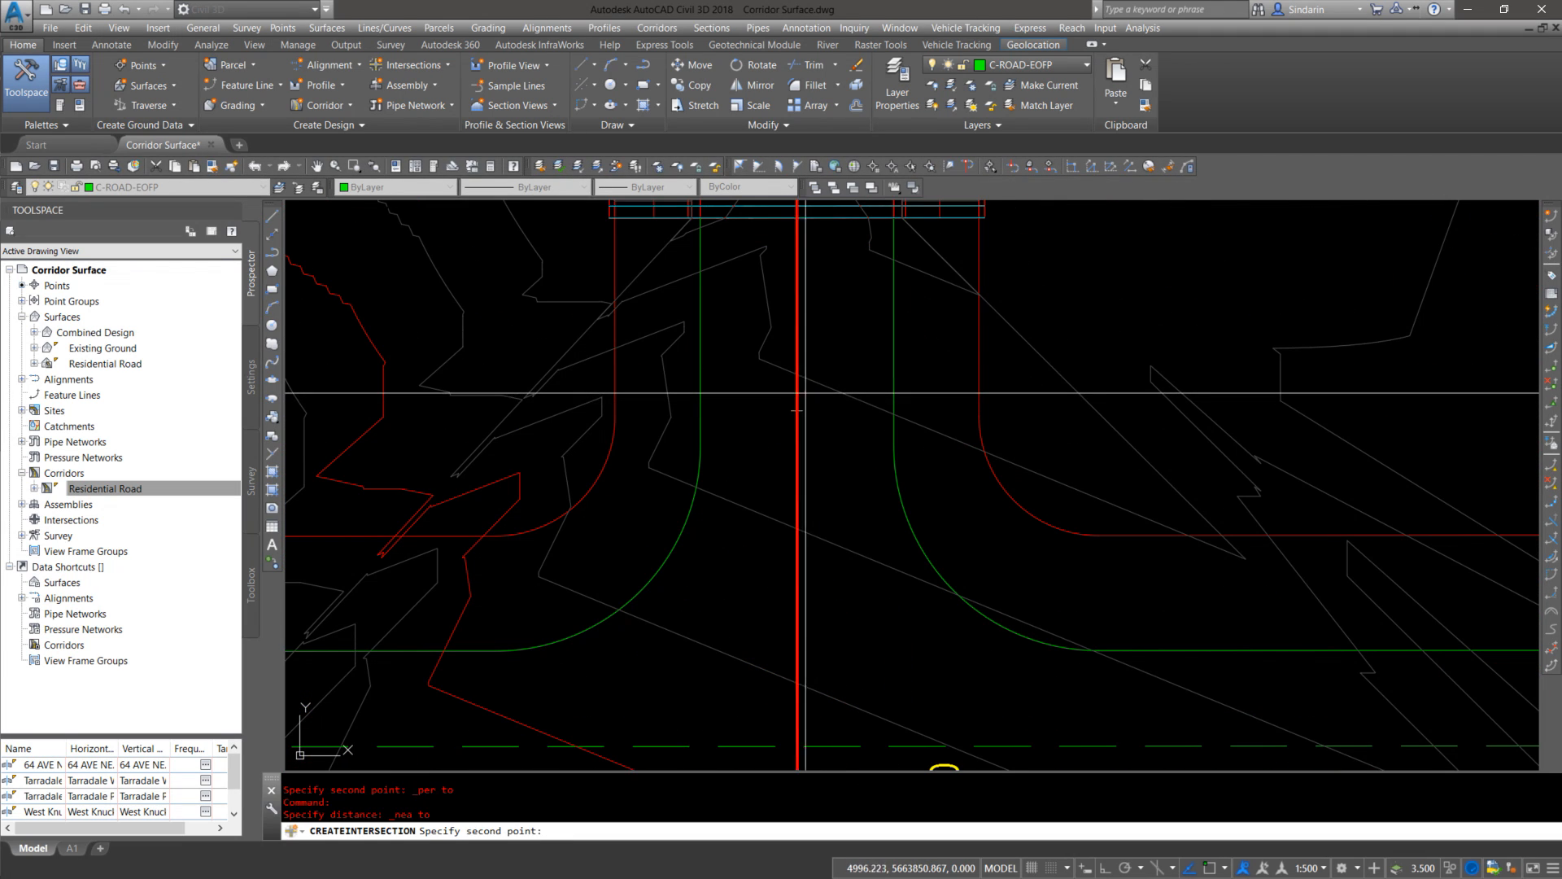
right_click(869, 396, "shift")
key("p")
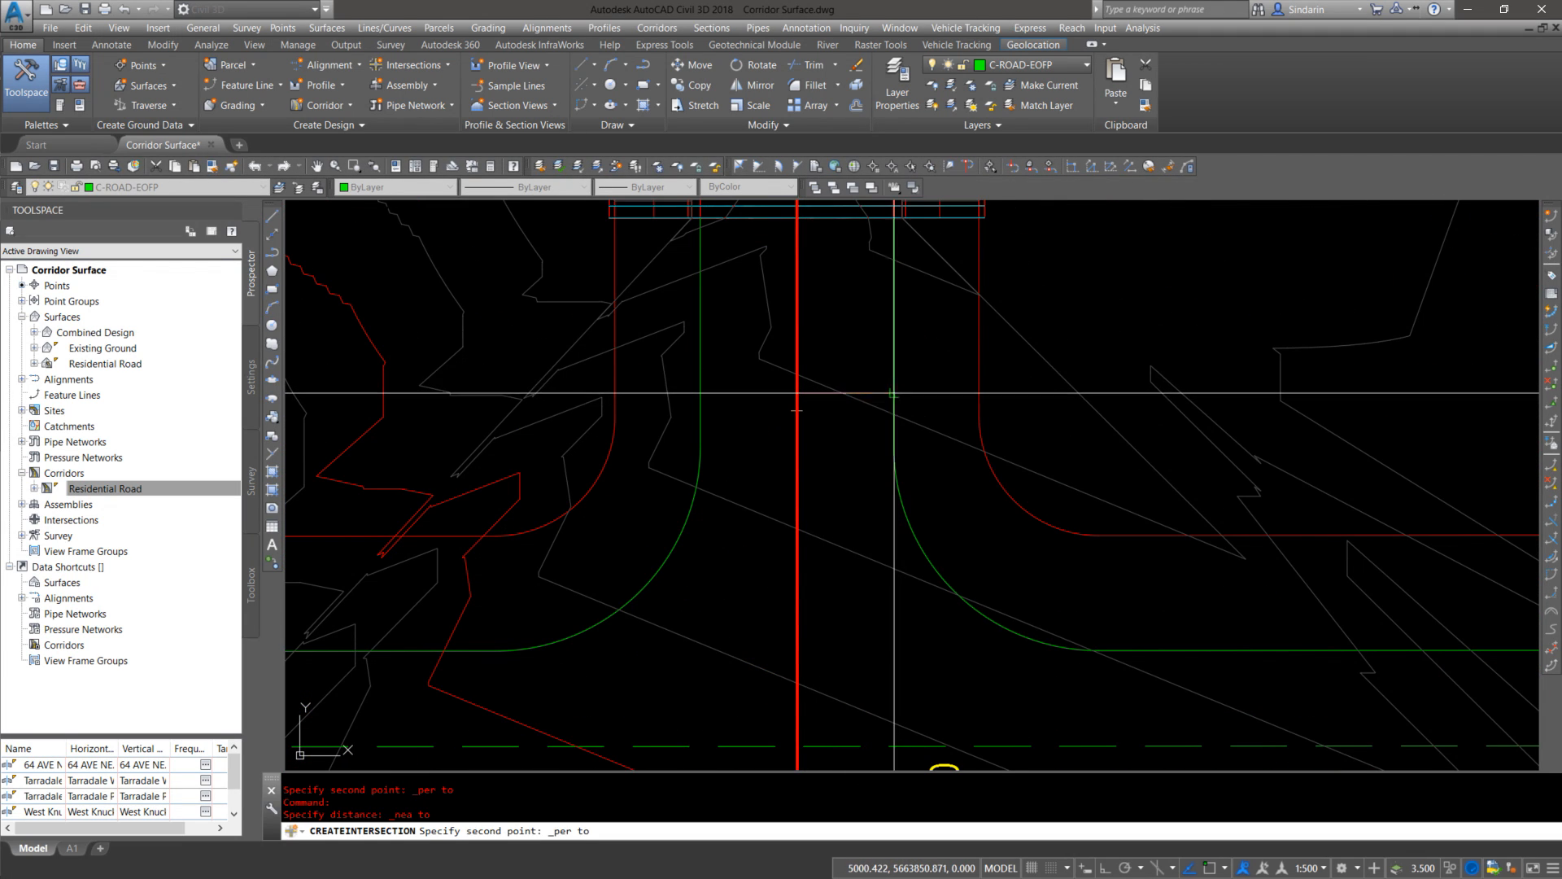
left_click(894, 393)
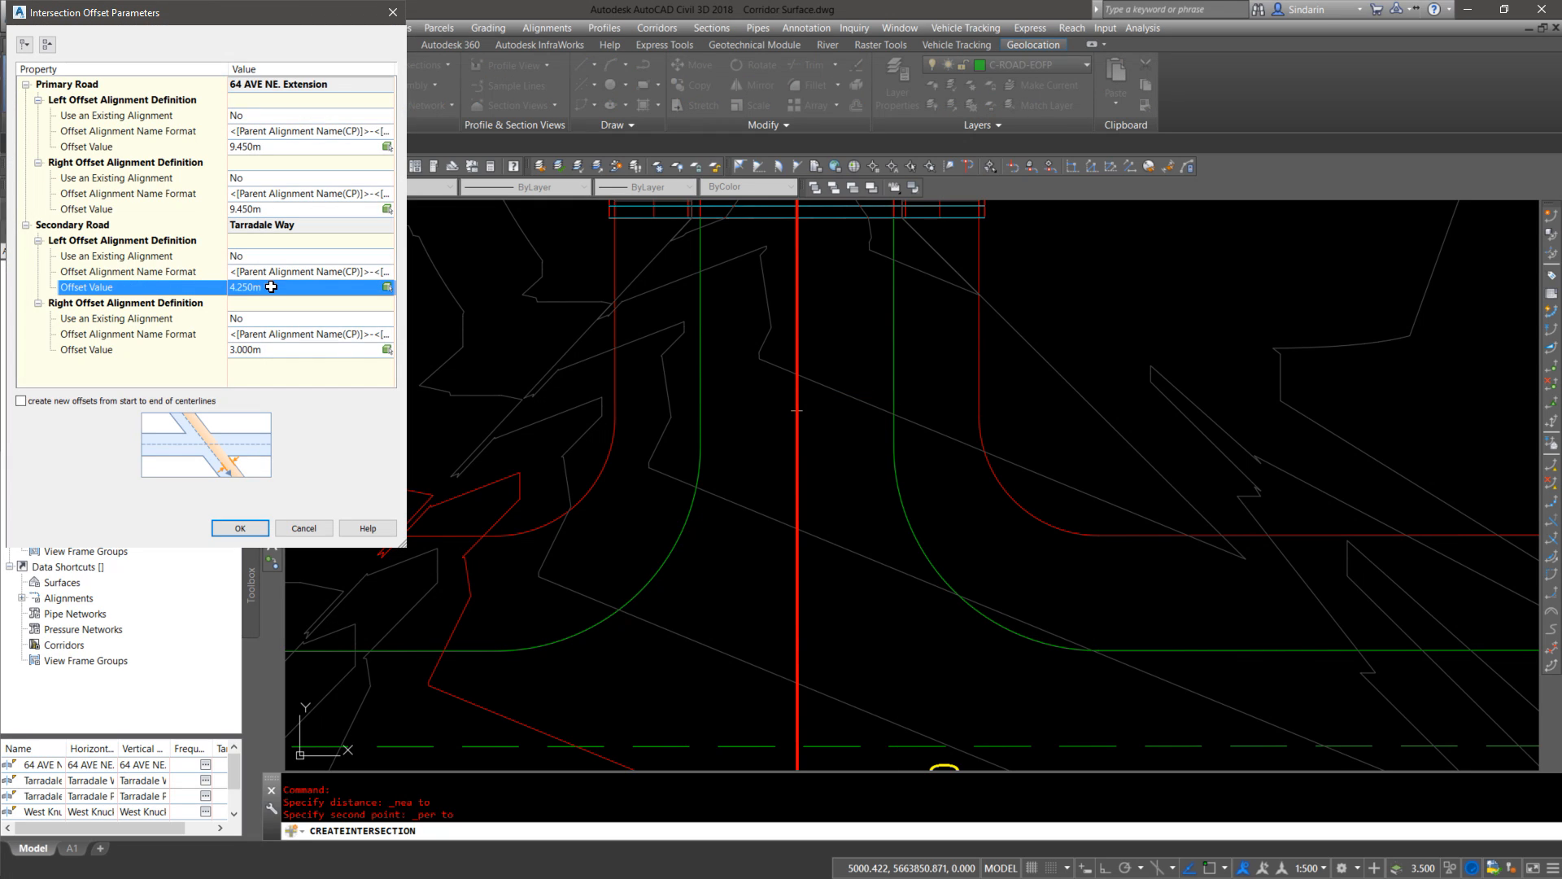
Step: Set Tarradale Way's right offset to 4.25 m and accept the intersection offset parameters
left_click(250, 351)
type("4.25")
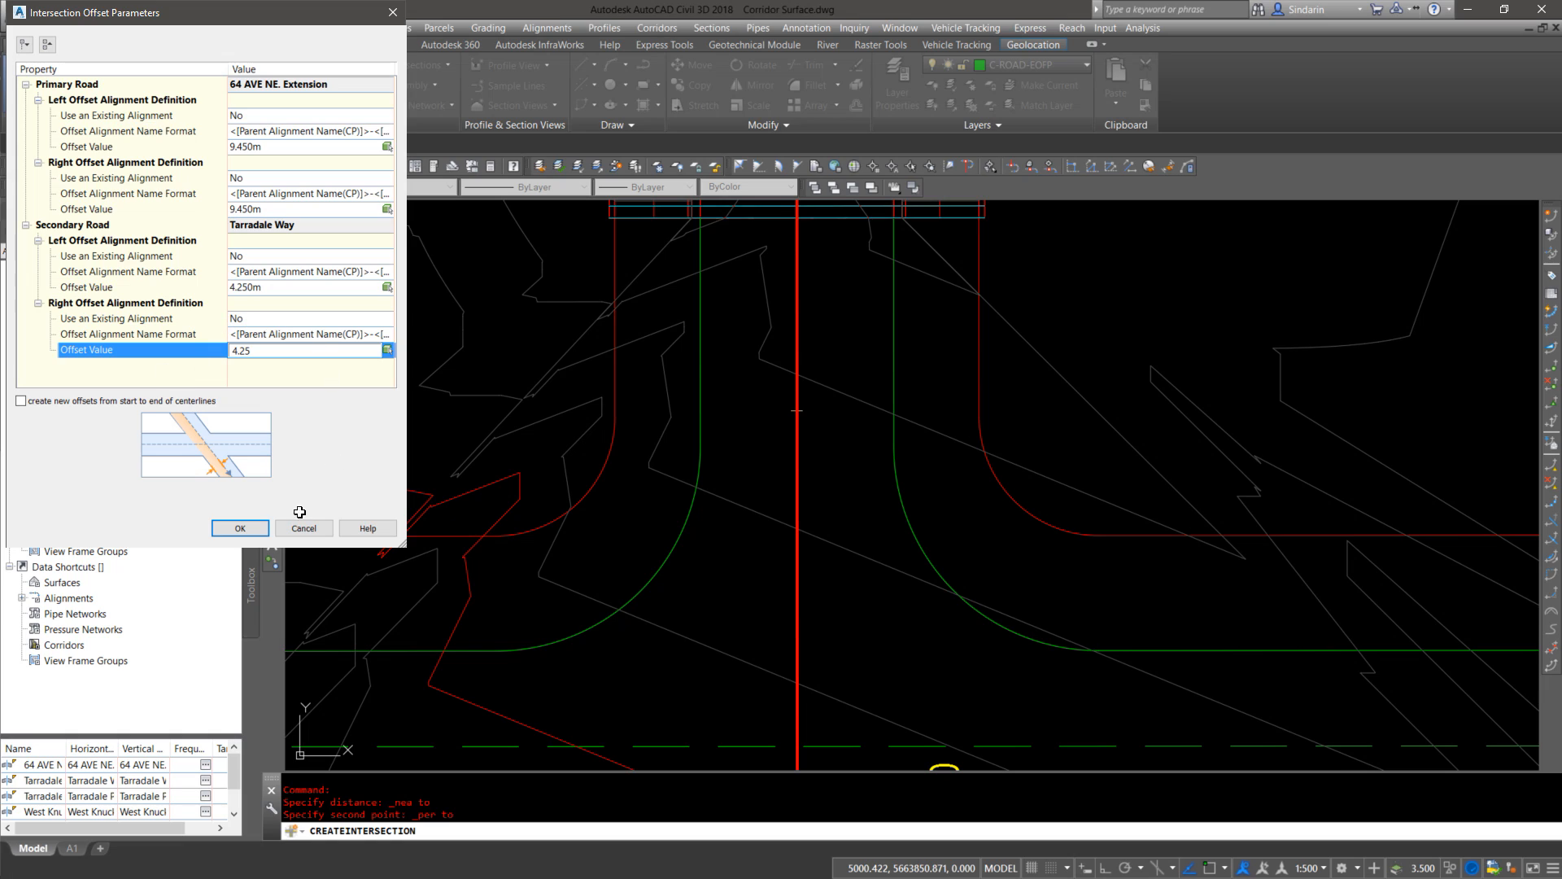
key("Return")
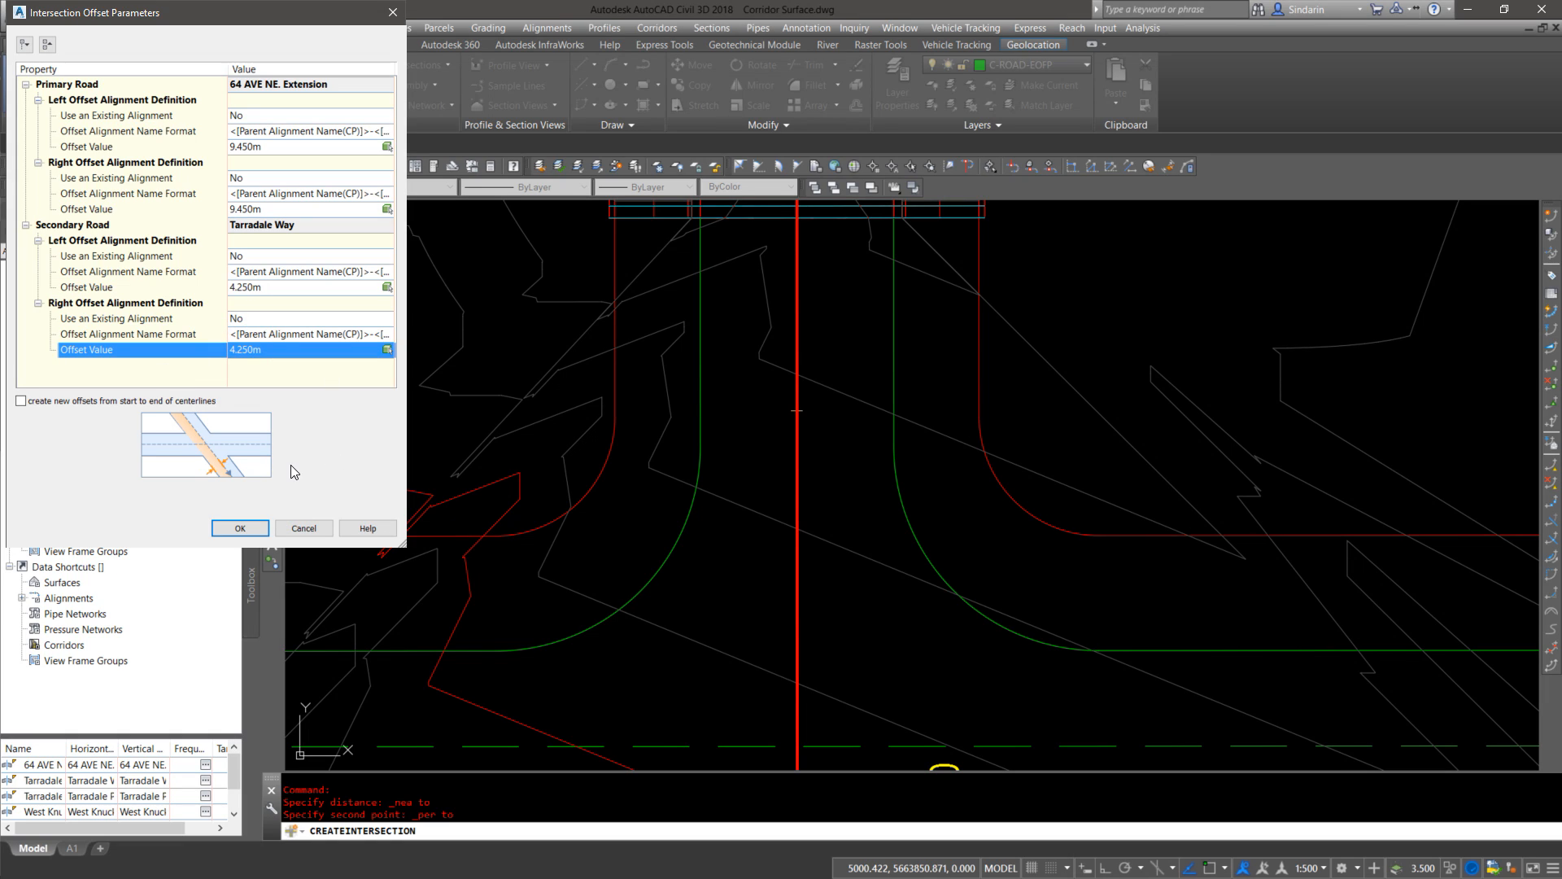
left_click(246, 525)
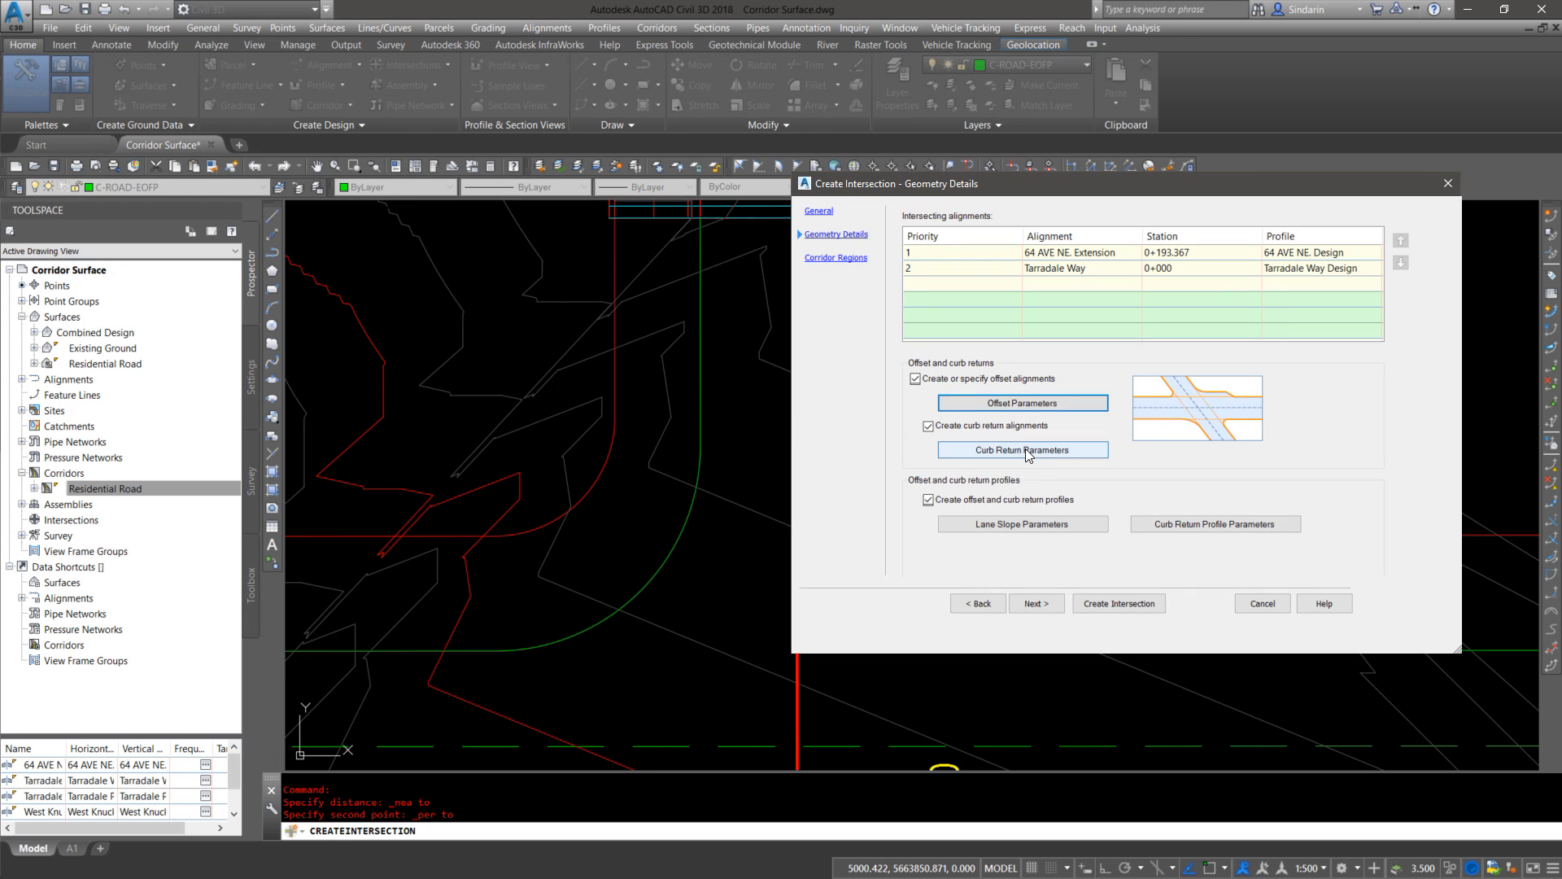
Step: Set the NE quadrant's curb return radius to 9 m by measuring from the existing curb arc to its center
left_click(1022, 452)
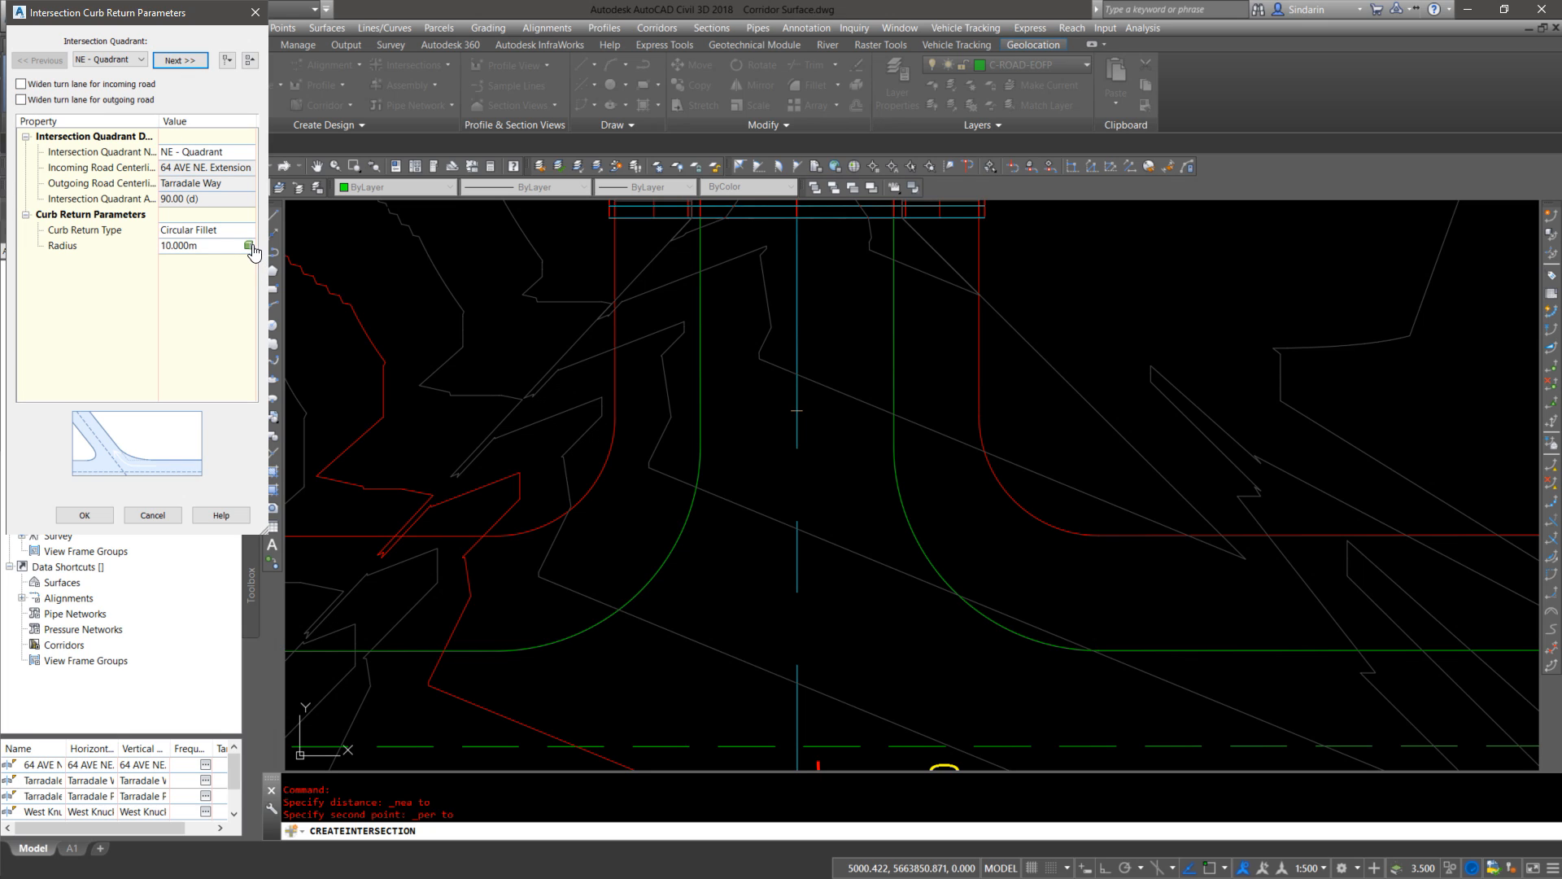
right_click(947, 558, "shift")
left_click(988, 506)
left_click(923, 547)
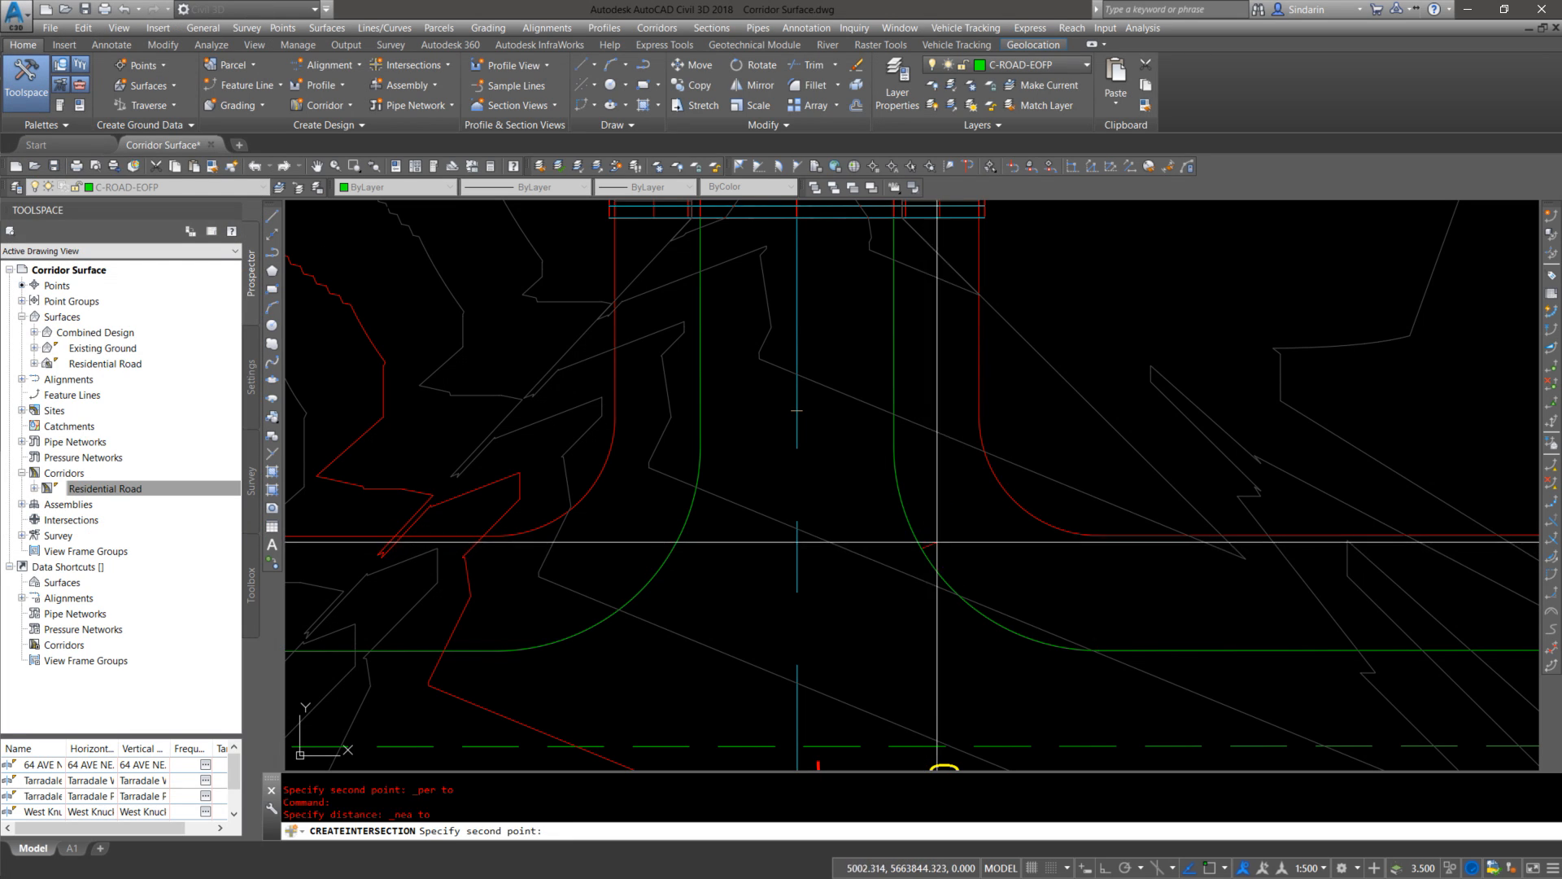
right_click(1017, 496, "shift")
left_click(1054, 298)
left_click(930, 558)
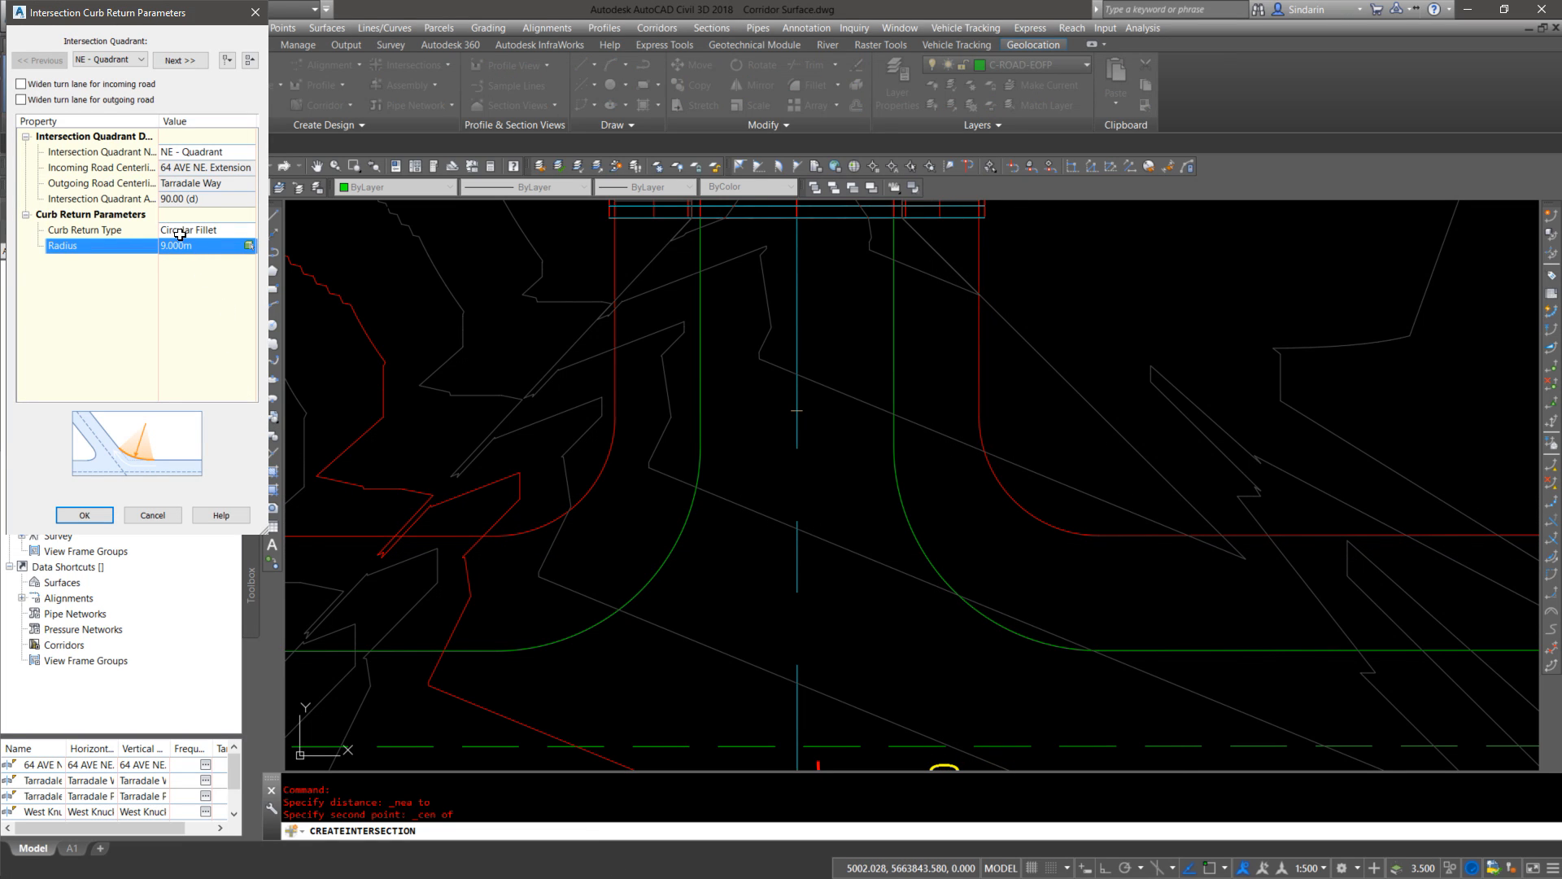
Step: Set the NW quadrant's curb return radius to 9 m and accept the curb return parameters
left_click(179, 60)
left_click(191, 247)
type("9")
key("Return")
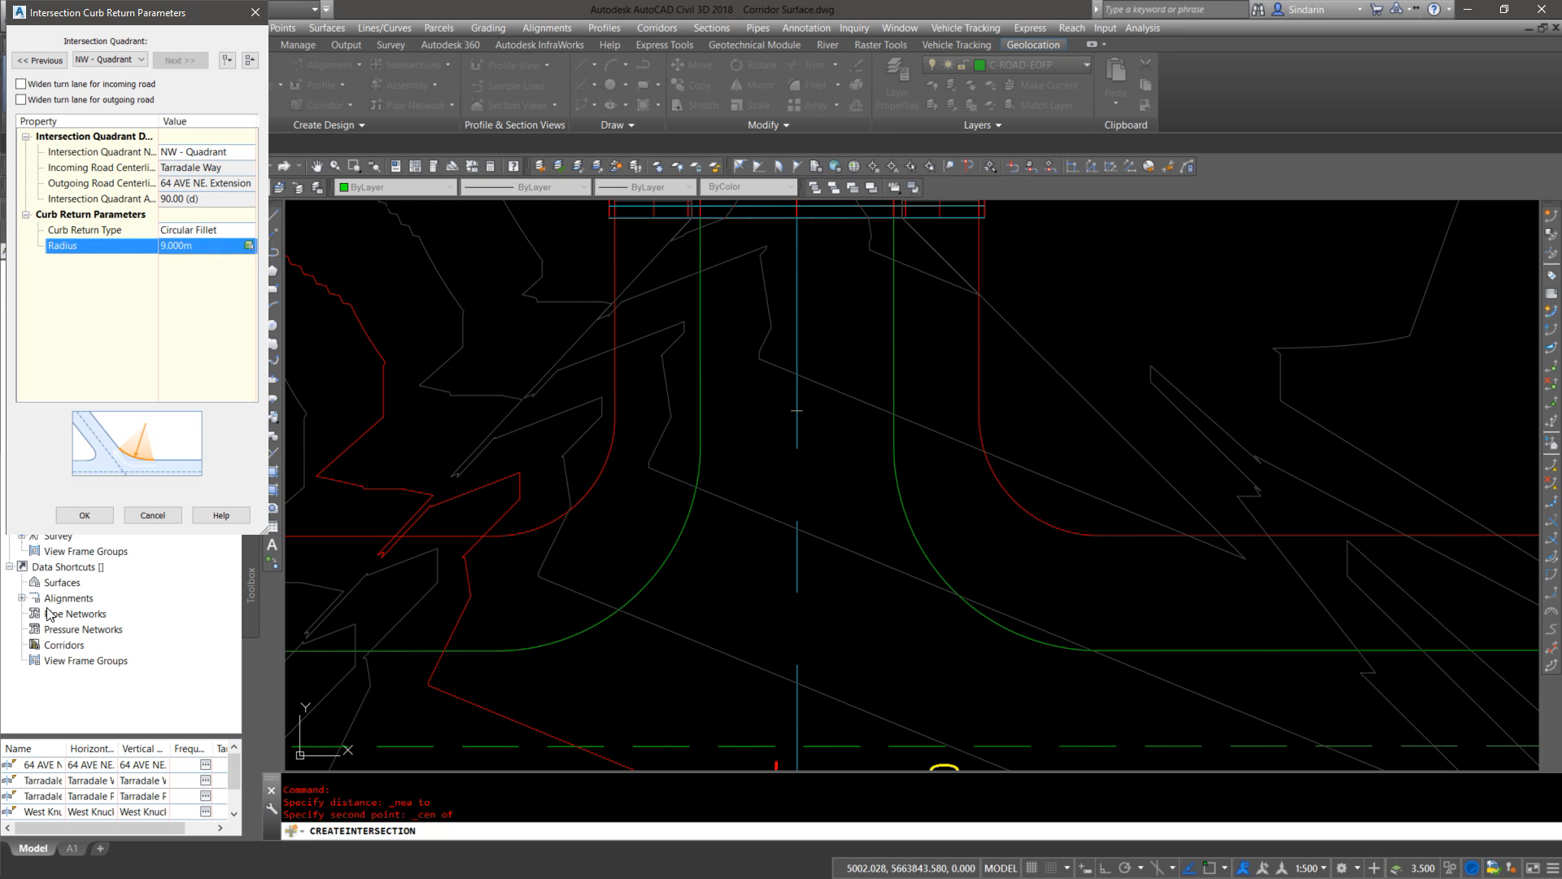
left_click(86, 516)
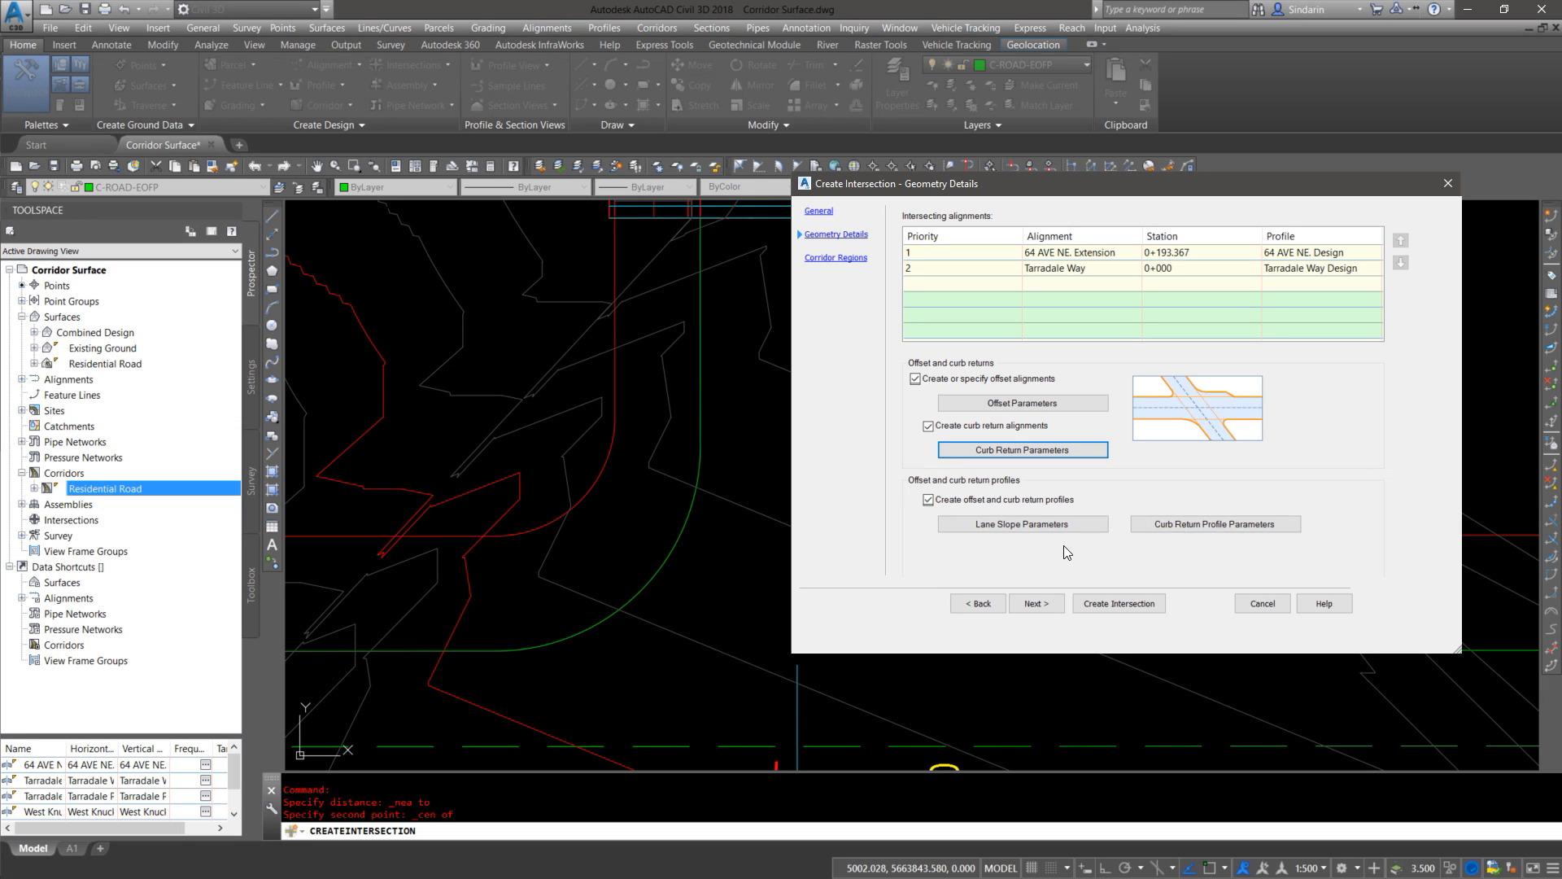
Step: Advance the intersection setup to the corridor regions and enlarge the dialog to show every region section type
left_click(1035, 604)
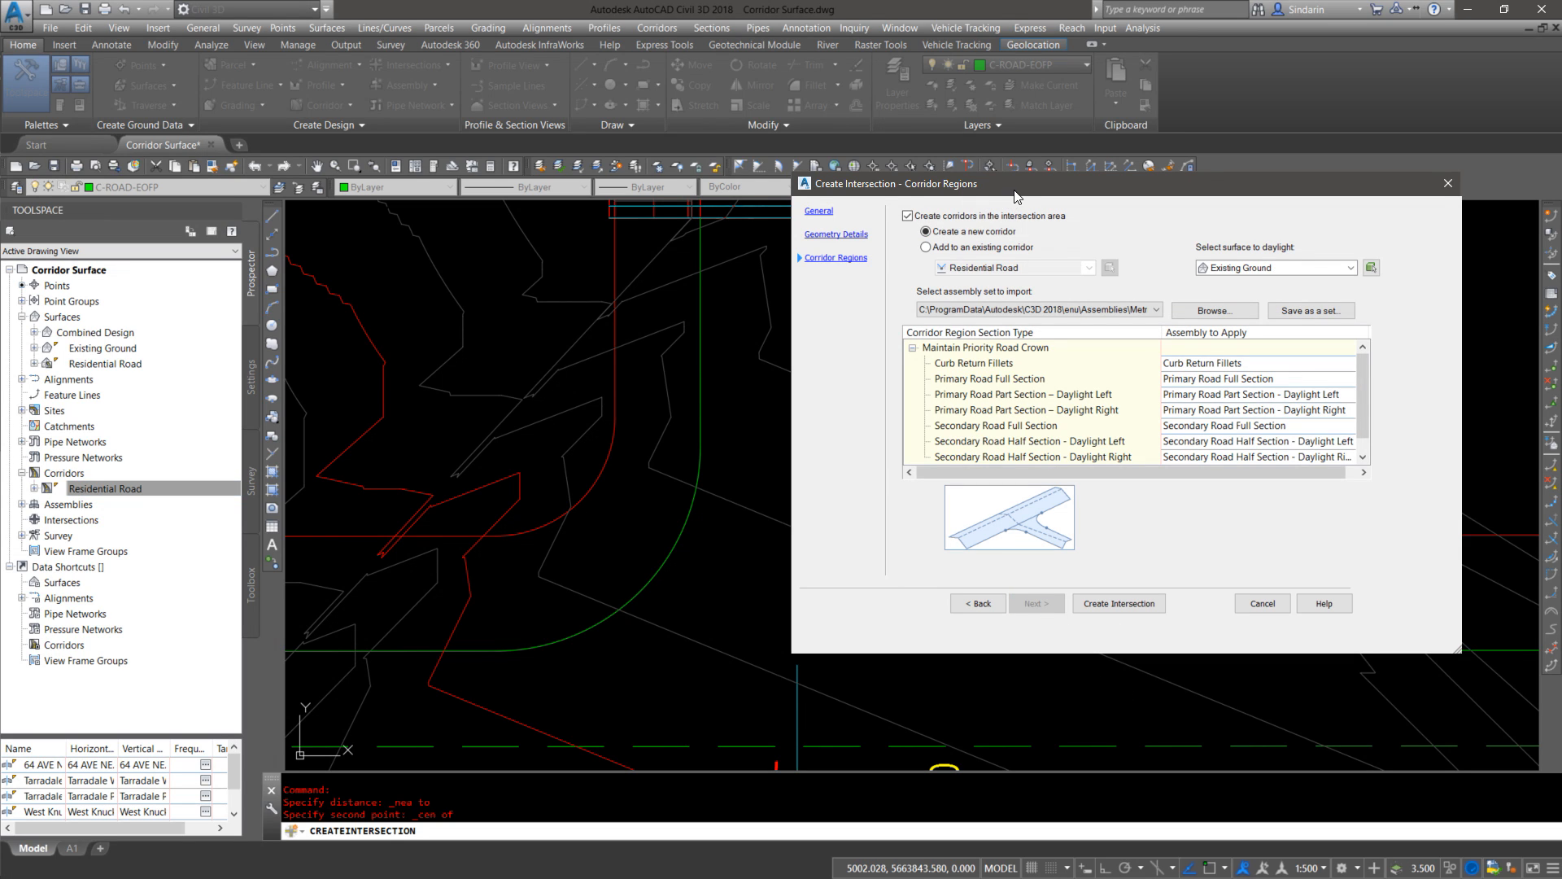
left_click_drag(1014, 190, 849, 120)
left_click_drag(1298, 580, 1321, 674)
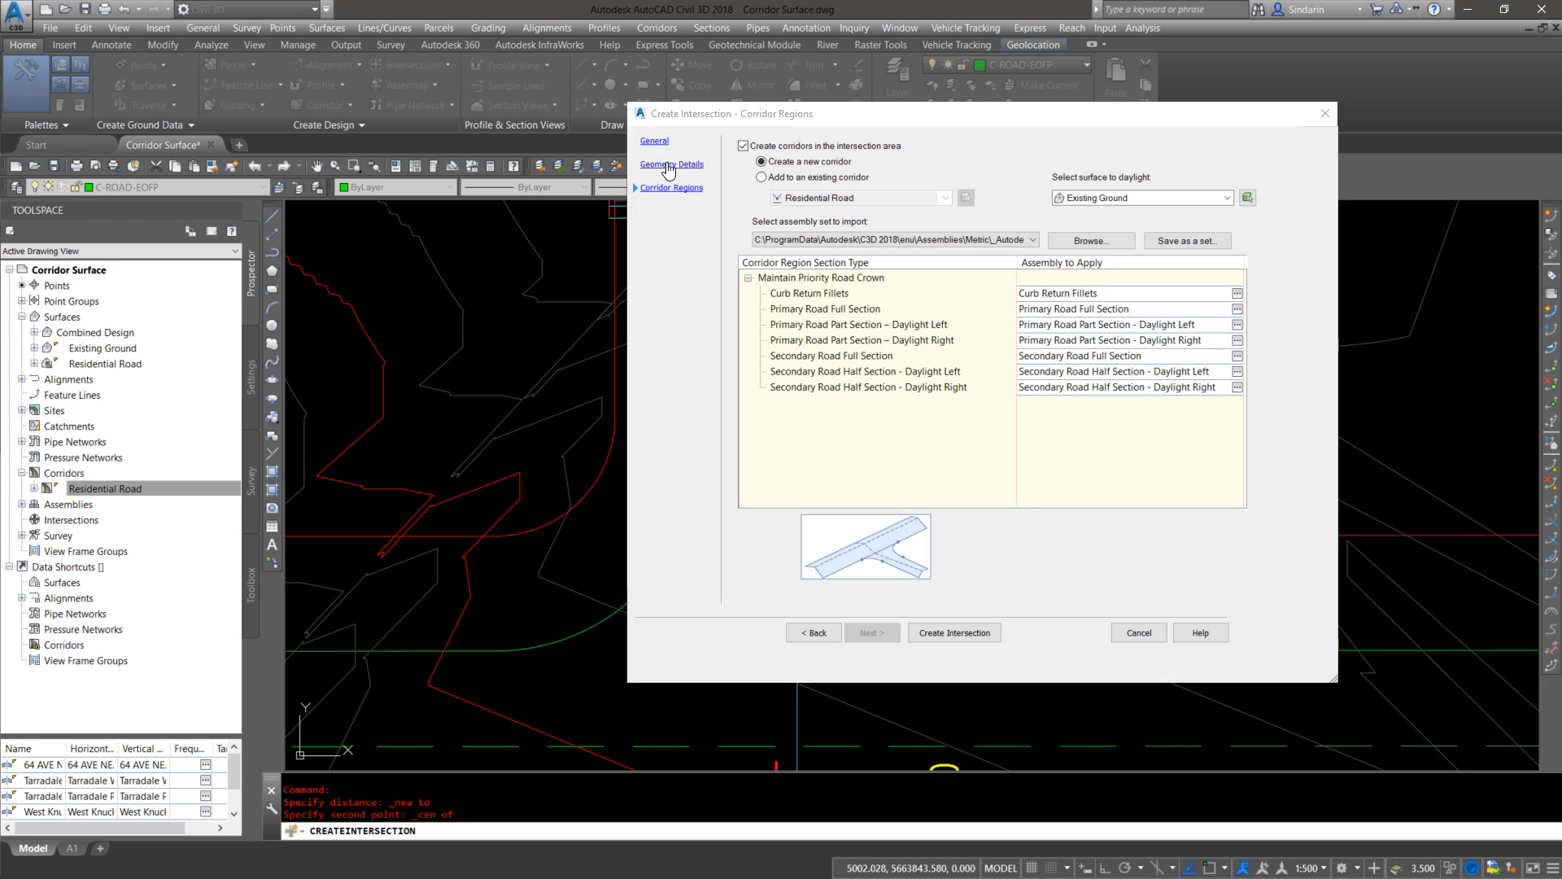
left_click(797, 164)
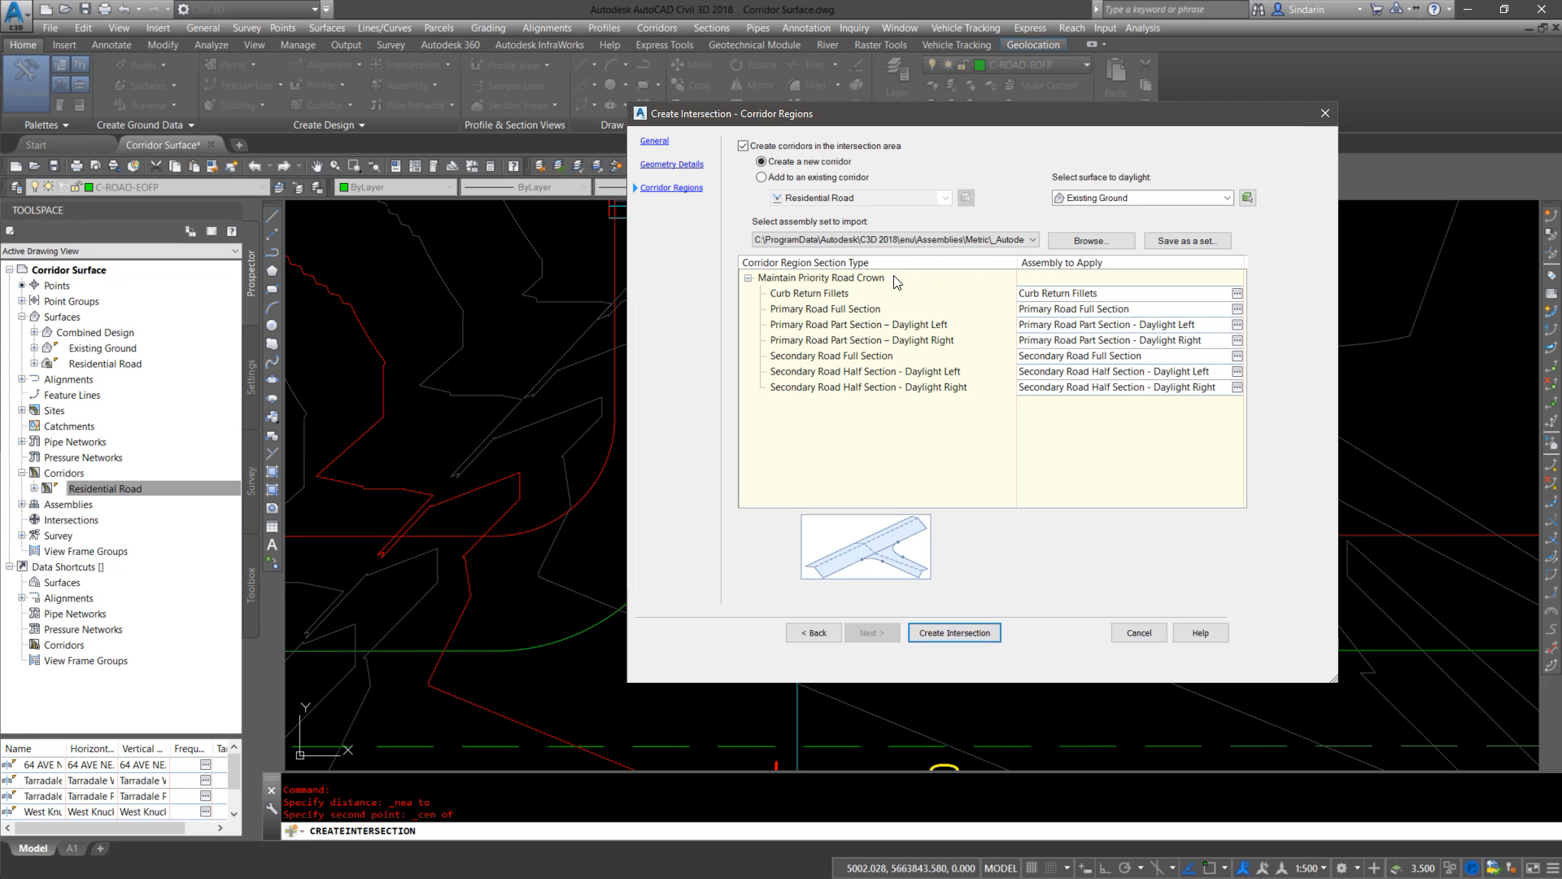
left_click(804, 296)
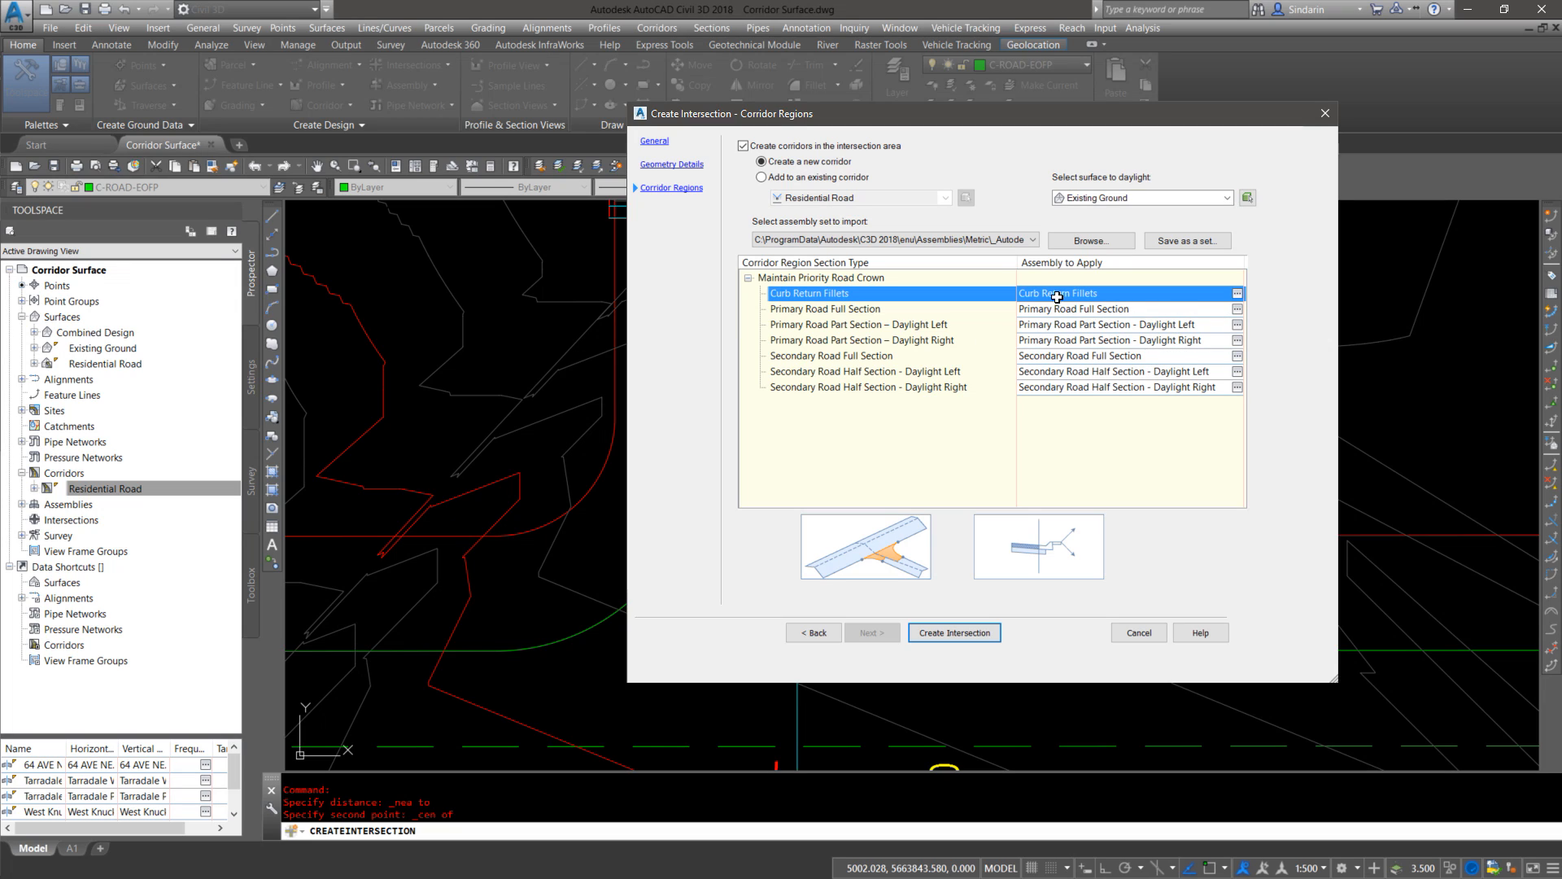
left_click(1237, 292)
left_click(658, 455)
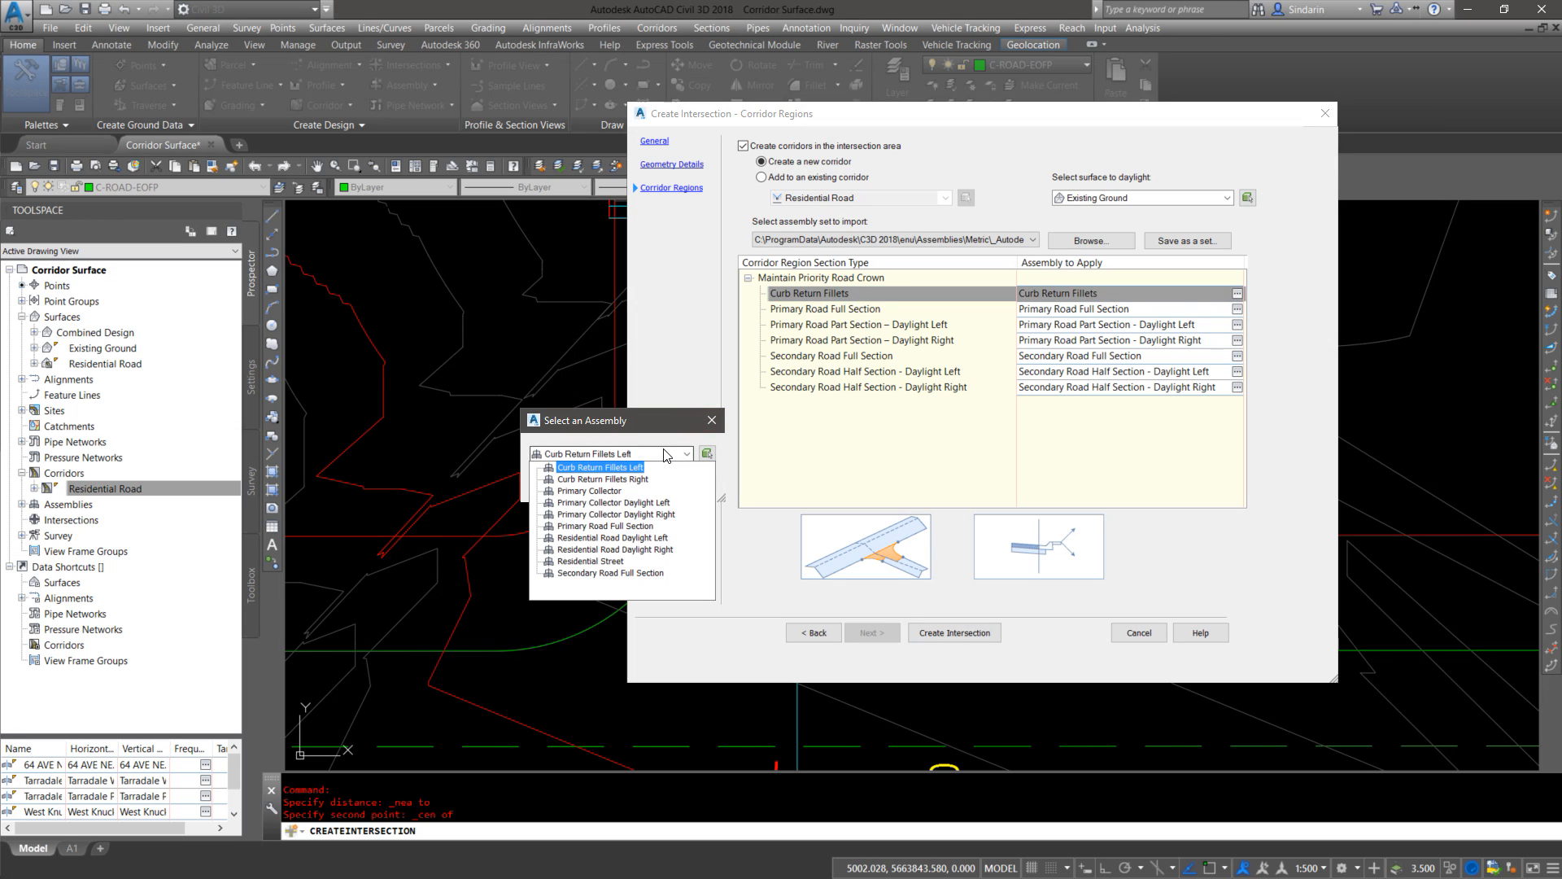
left_click(610, 480)
left_click(613, 457)
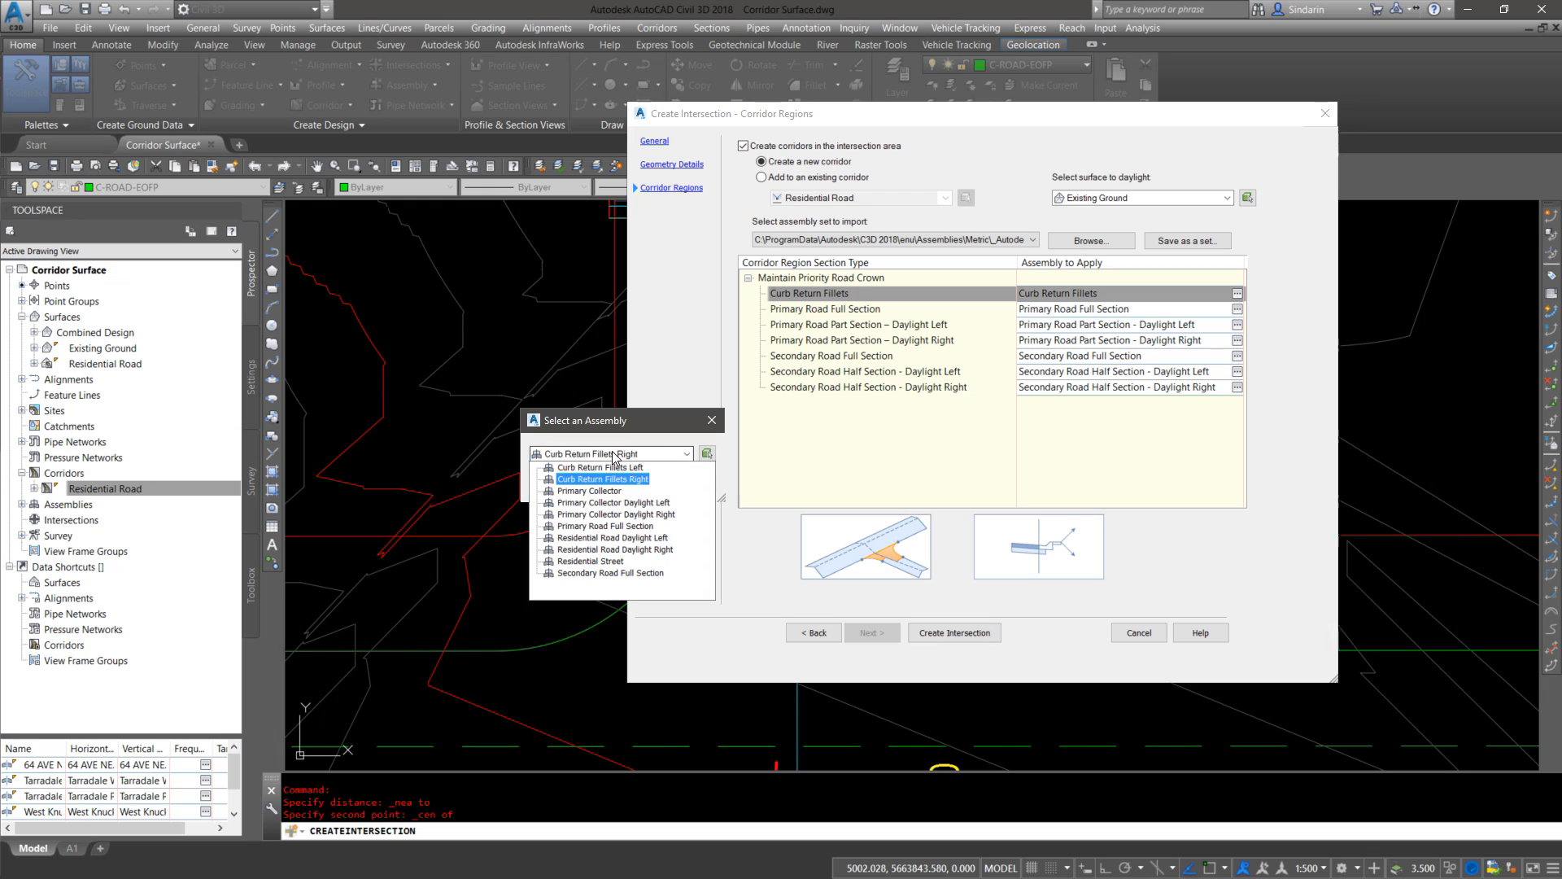
left_click(614, 457)
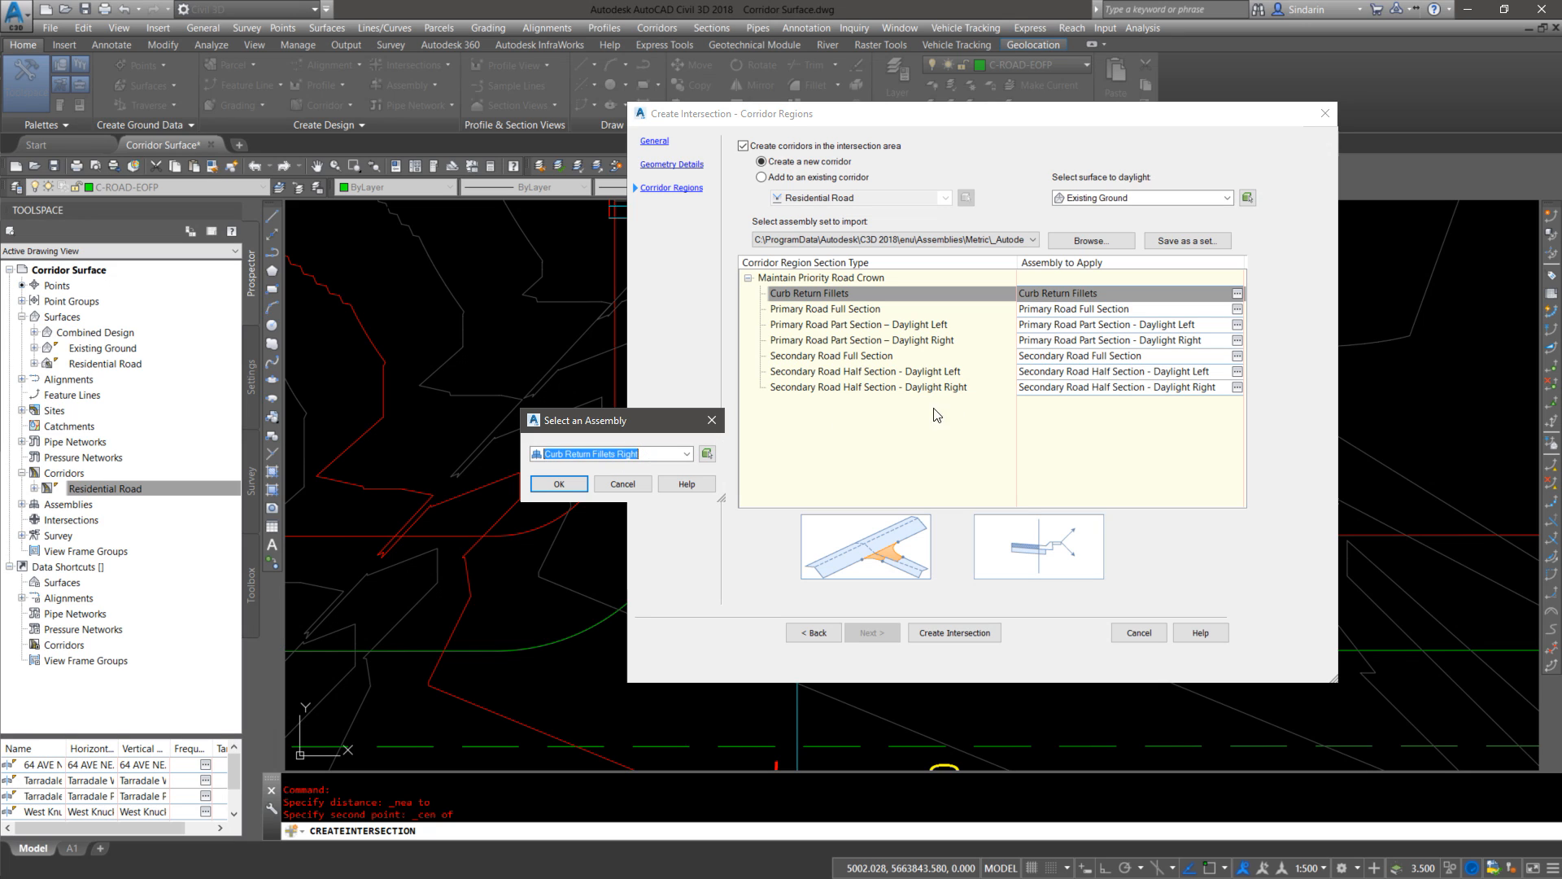
left_click(622, 483)
Step: Move the dialog clear of the intersection drawing and assign the Curb Return Fillets Right assembly to the Curb Return Fillets region
left_click_drag(1030, 114, 461, 31)
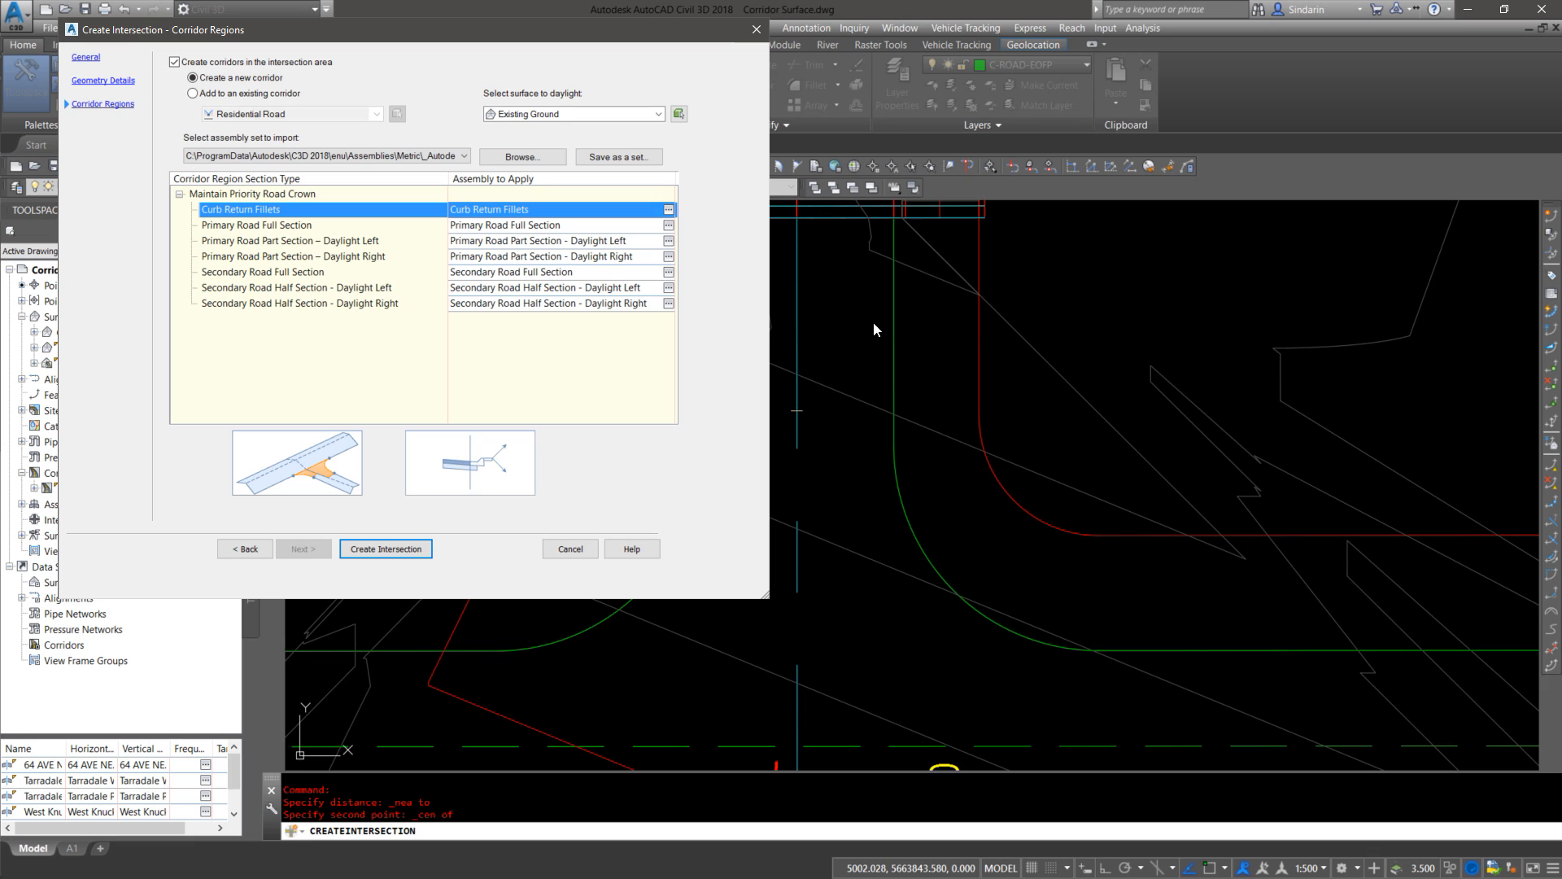
left_click(668, 210)
left_click(625, 454)
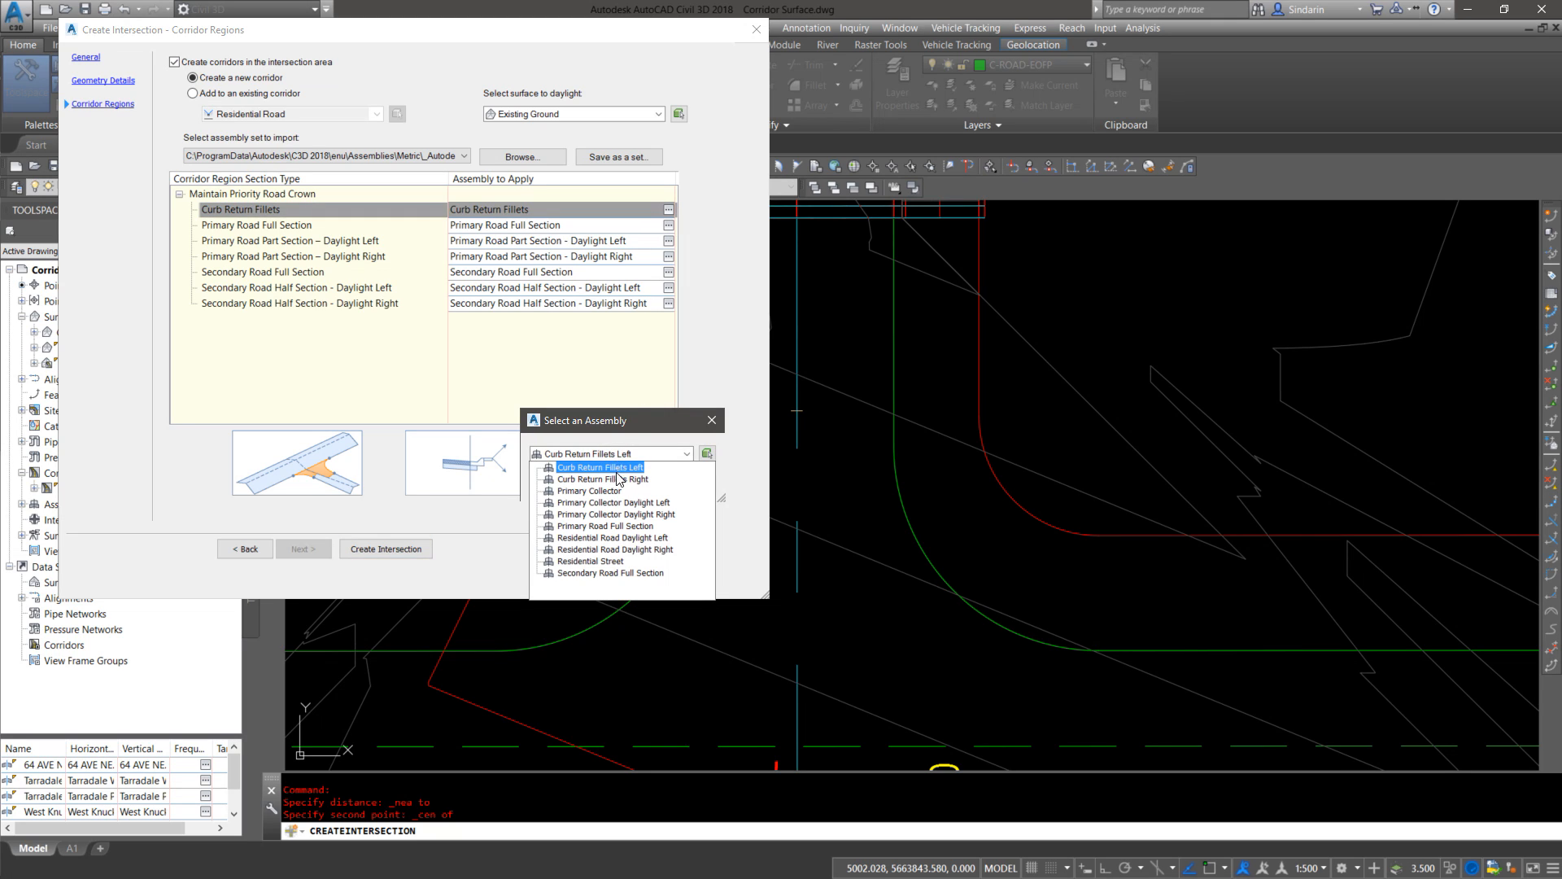
left_click(618, 479)
left_click(575, 492)
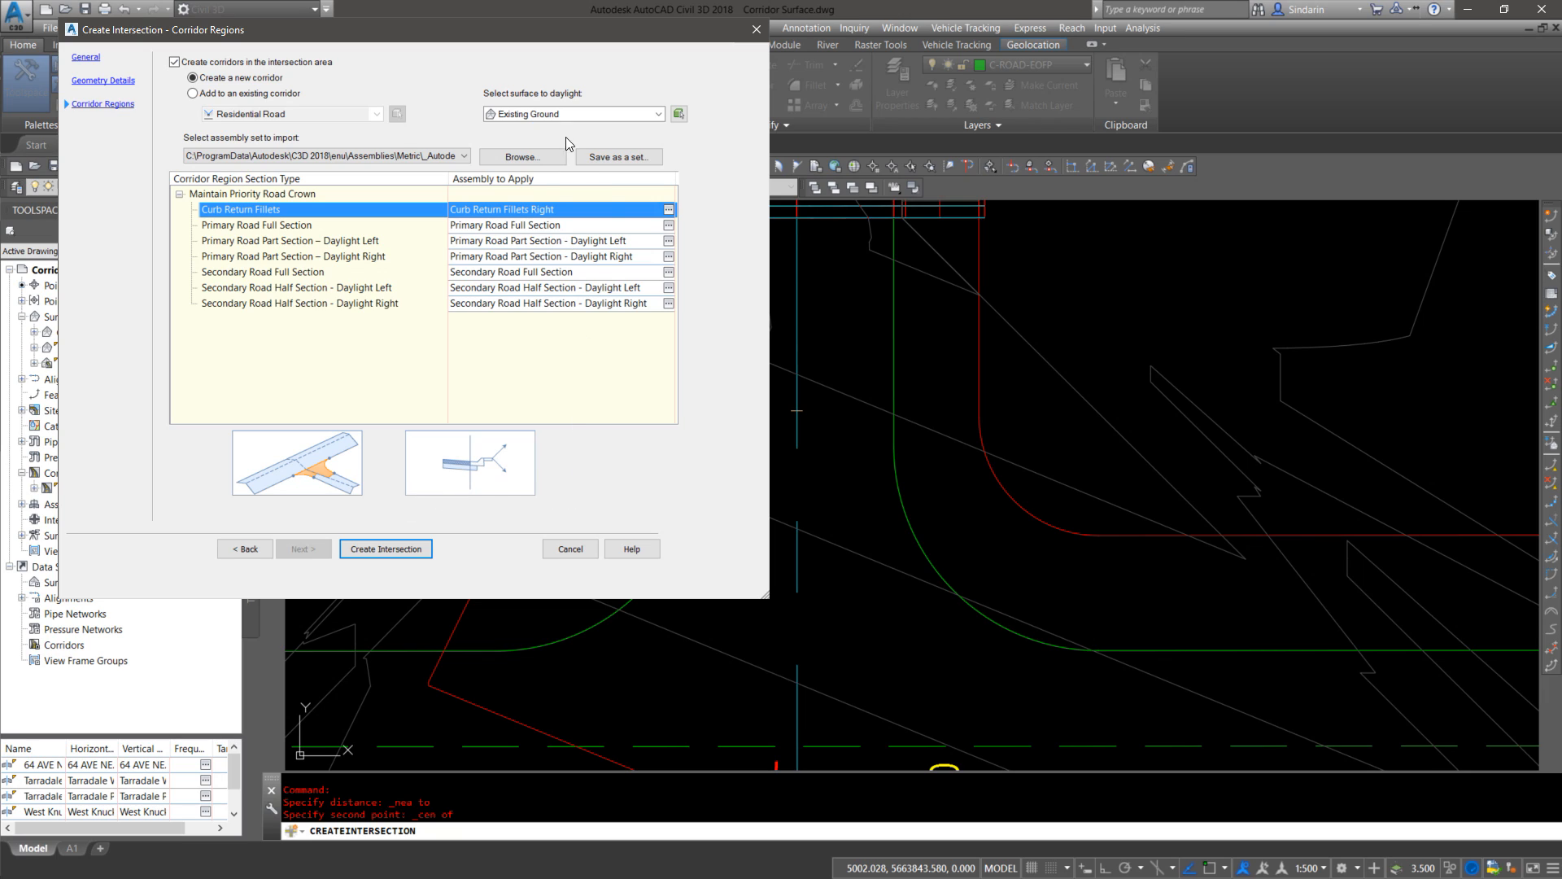
Step: Assign the Primary Collector assembly to the Primary Road Full Section region
left_click(595, 224)
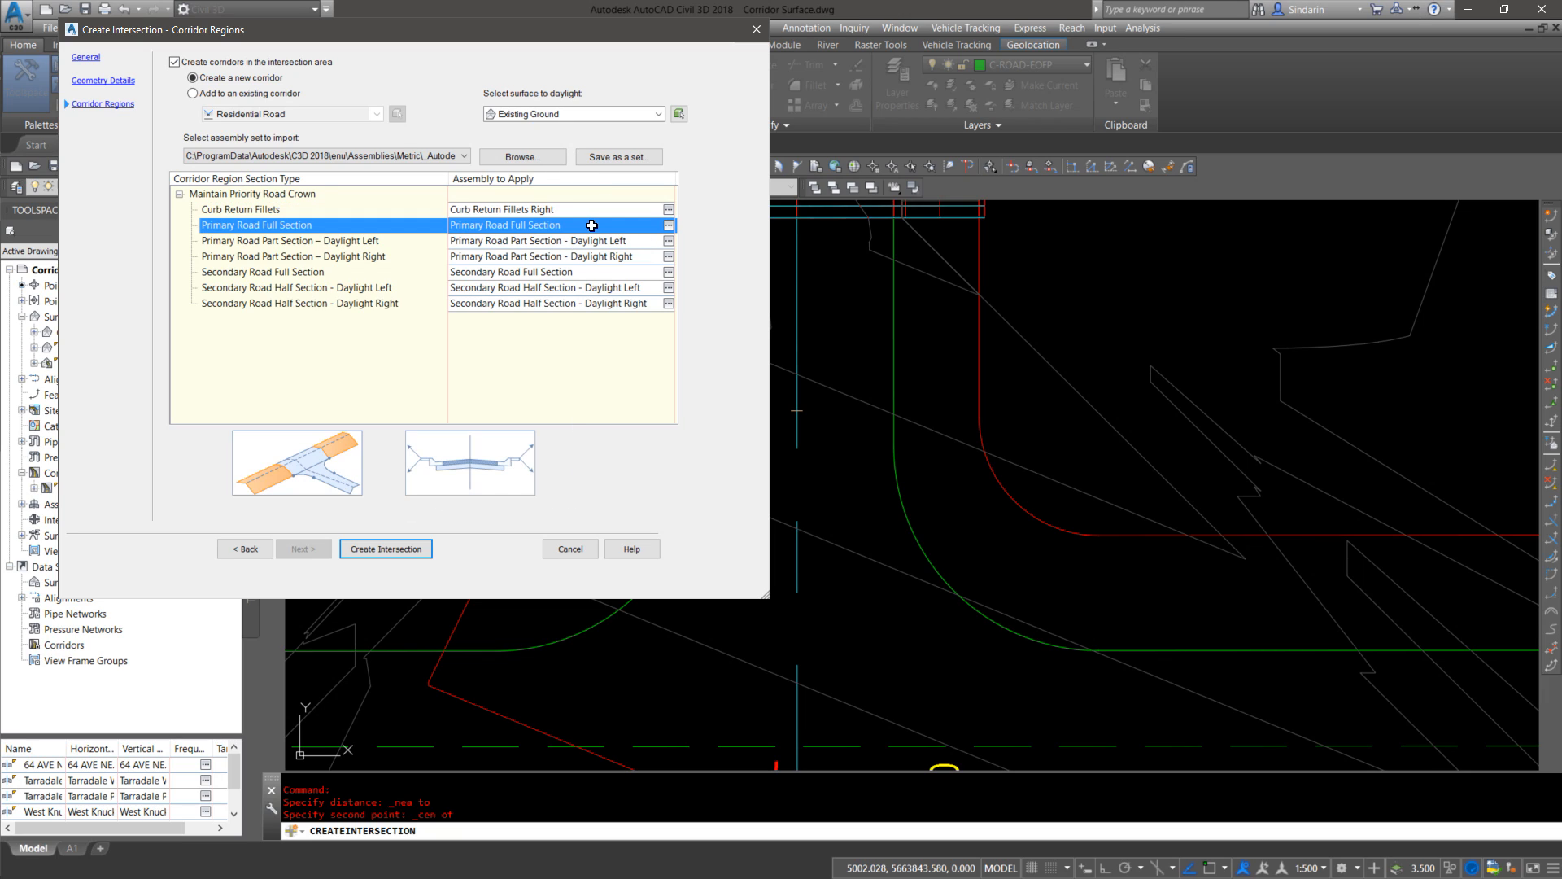
left_click(669, 226)
left_click(617, 454)
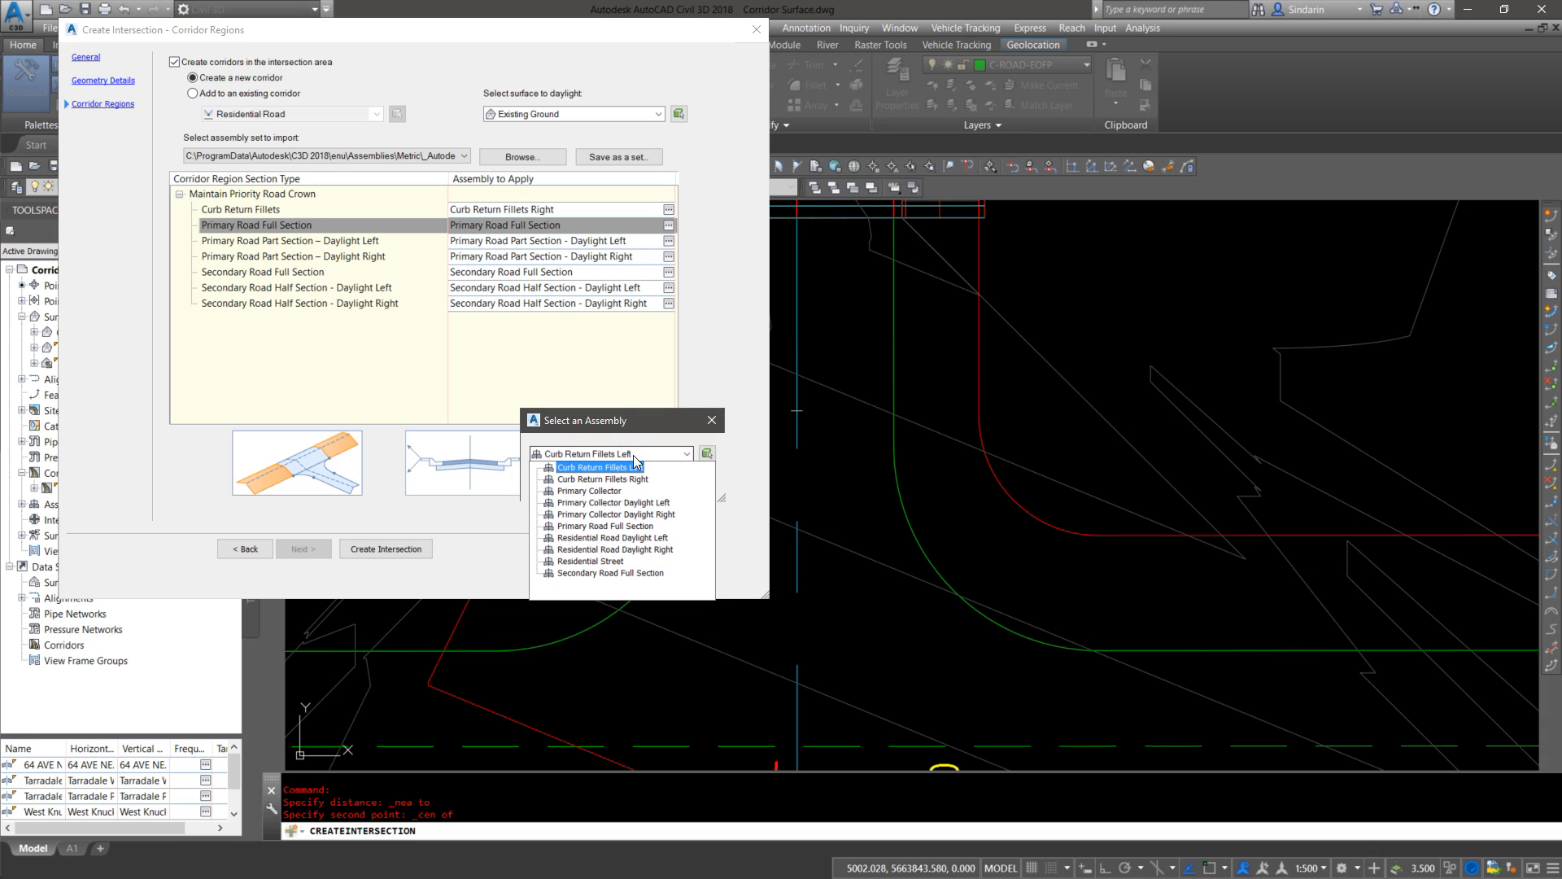
left_click(593, 491)
left_click(579, 482)
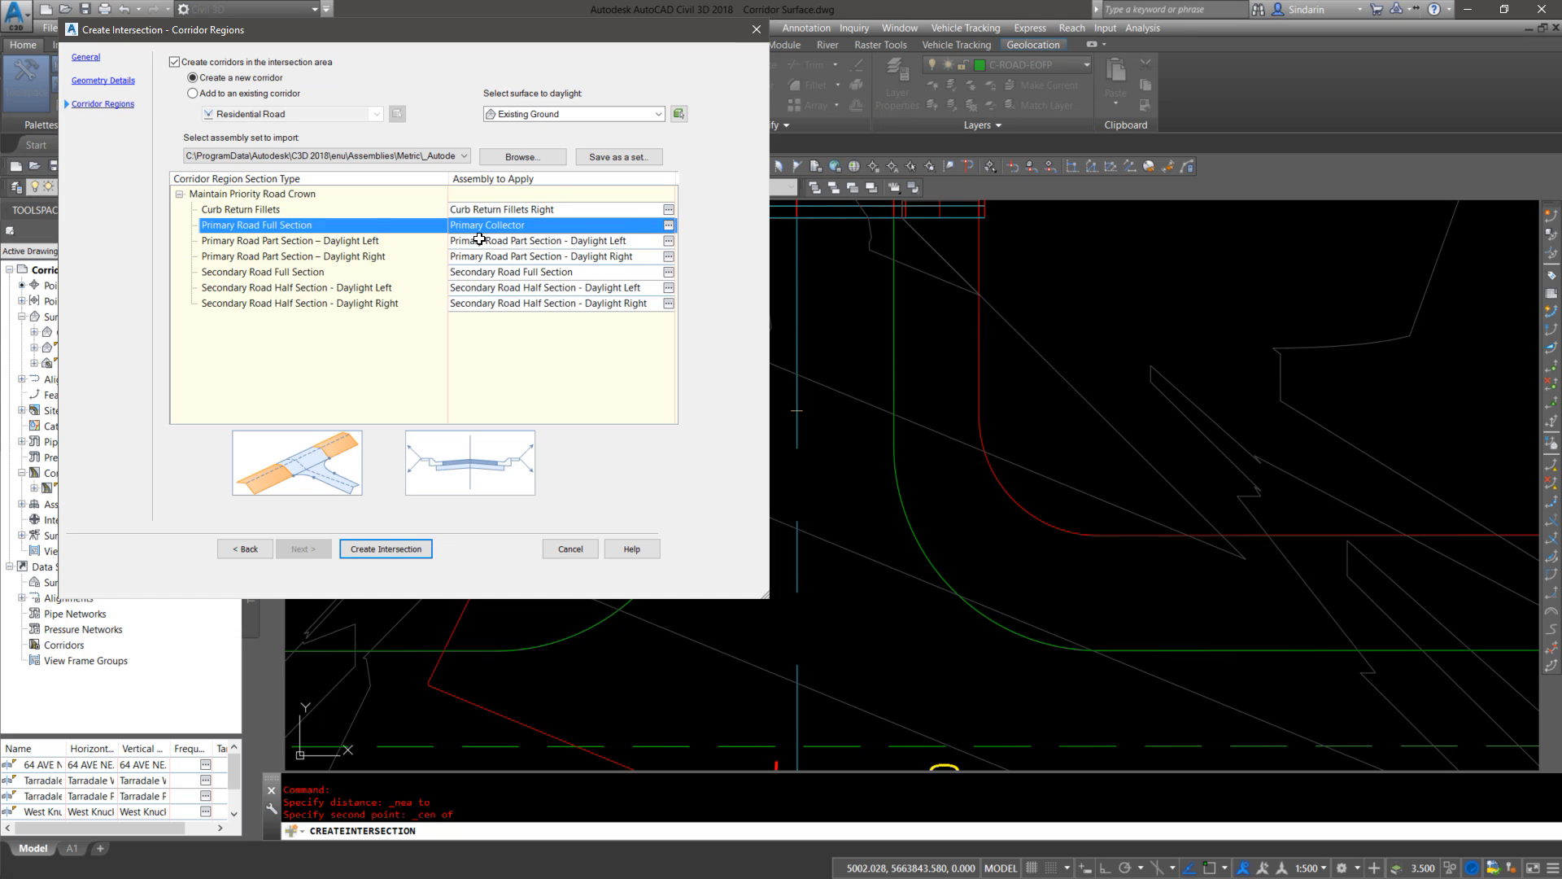
Step: Assign the Primary Collector Daylight Left assembly to the Primary Road Part Section – Daylight Left region
left_click(621, 247)
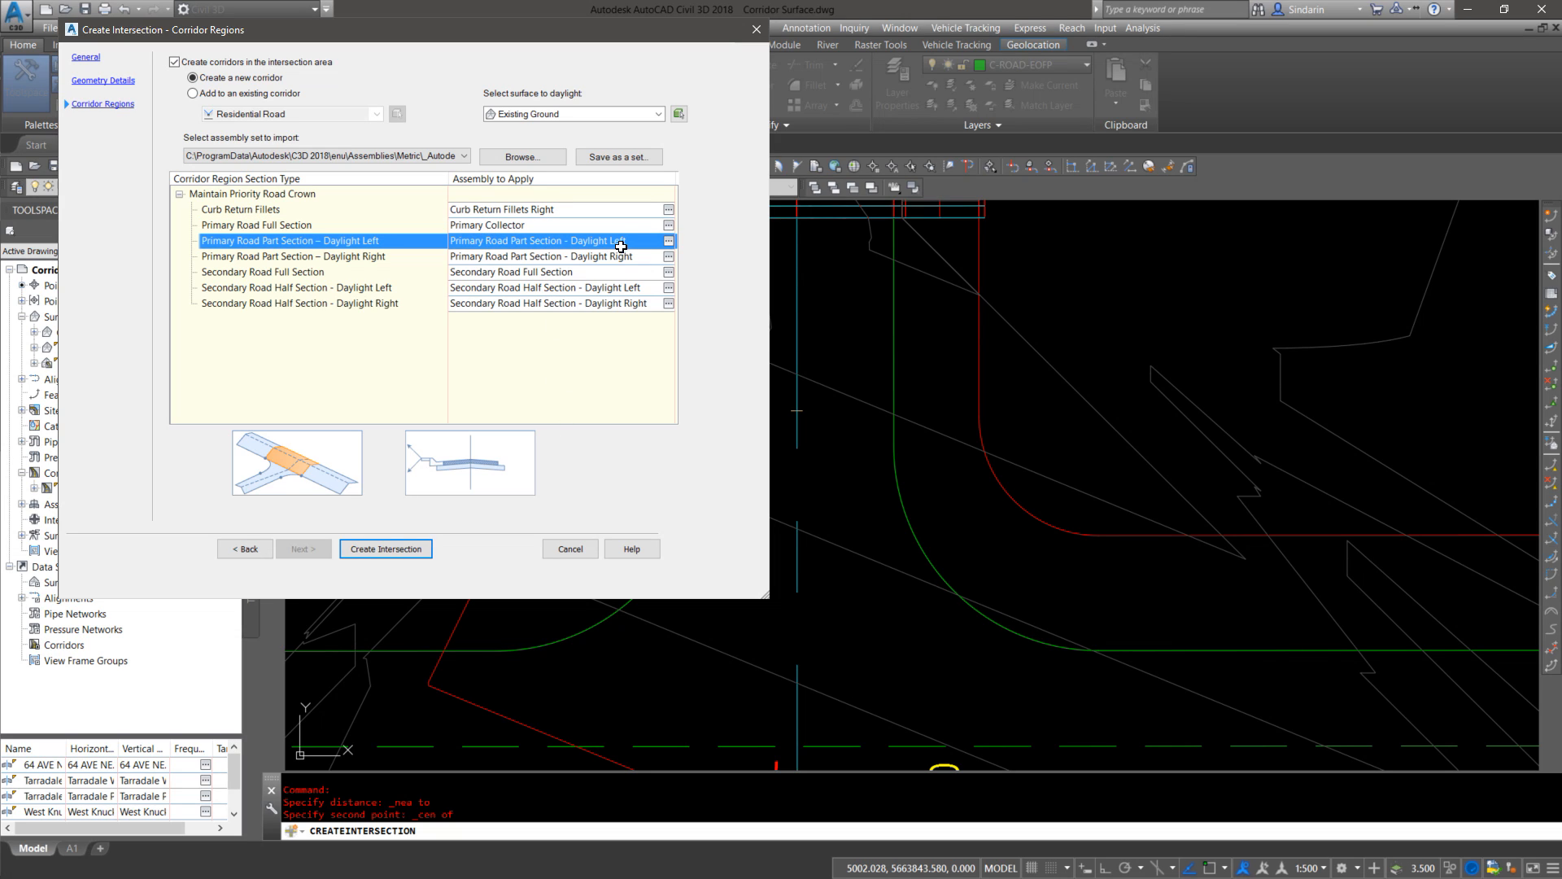
left_click(669, 240)
left_click(617, 453)
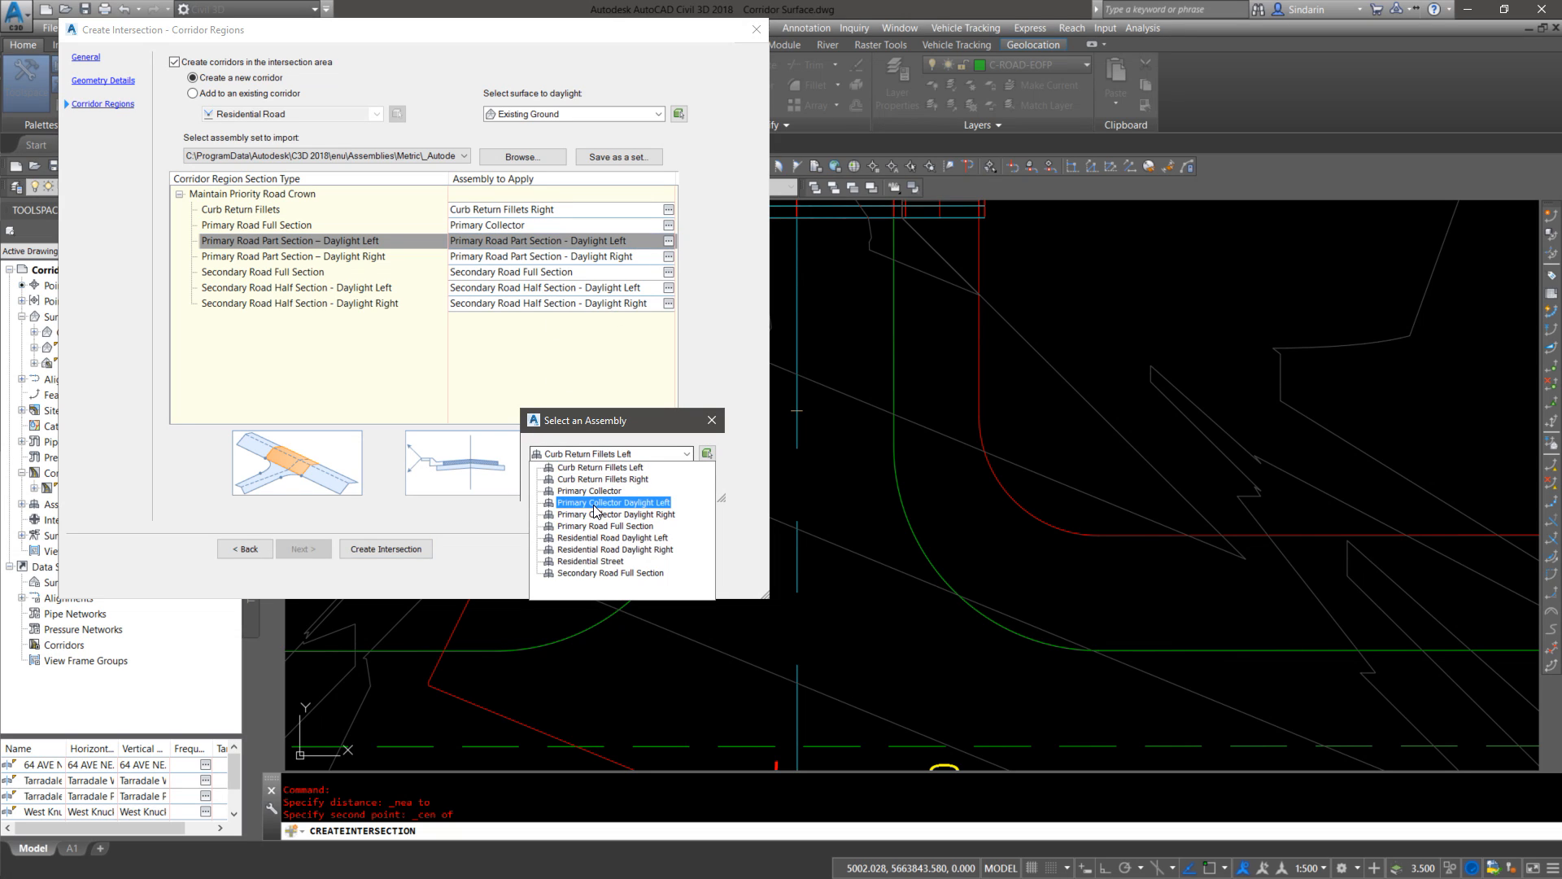
left_click(594, 504)
left_click(569, 473)
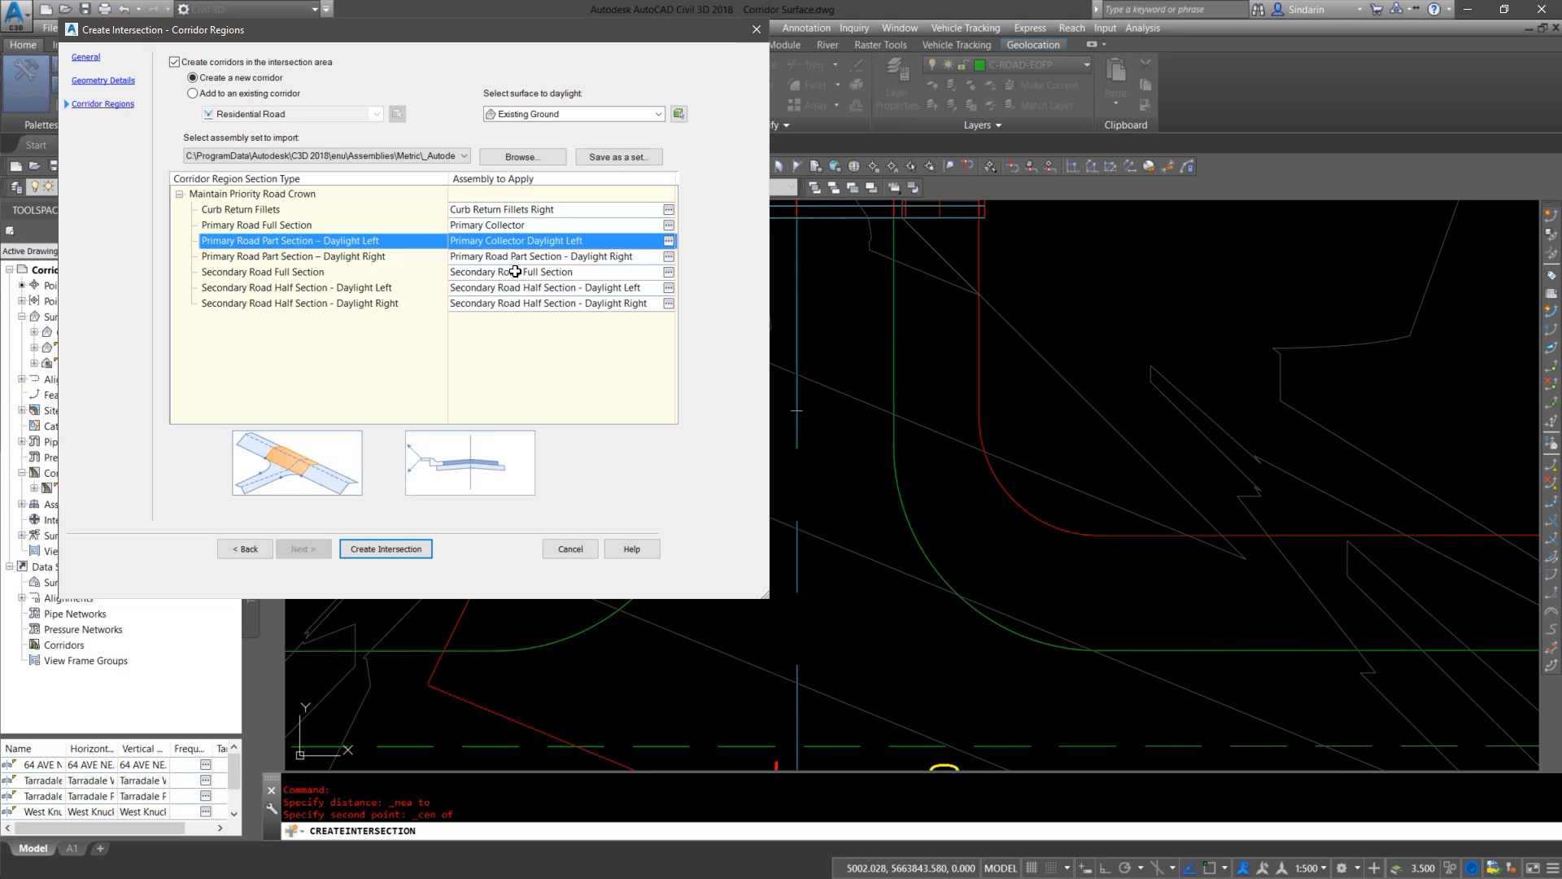
Step: Assign the Primary Collector Daylight Right assembly to the Primary Road Part Section – Daylight Right region
left_click(540, 256)
left_click(669, 256)
left_click(584, 453)
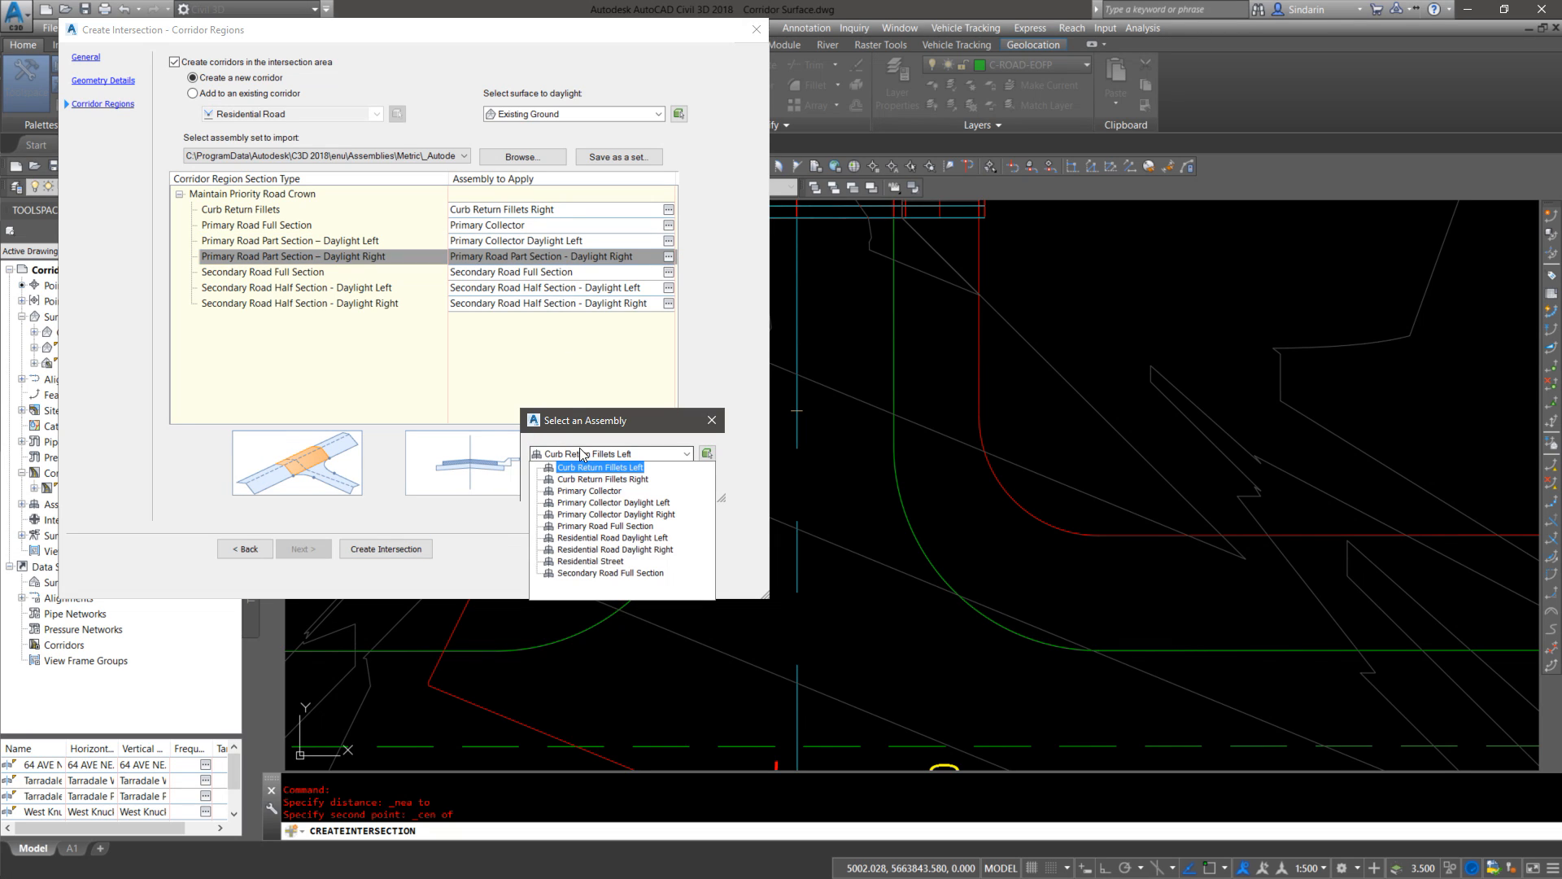
left_click(595, 514)
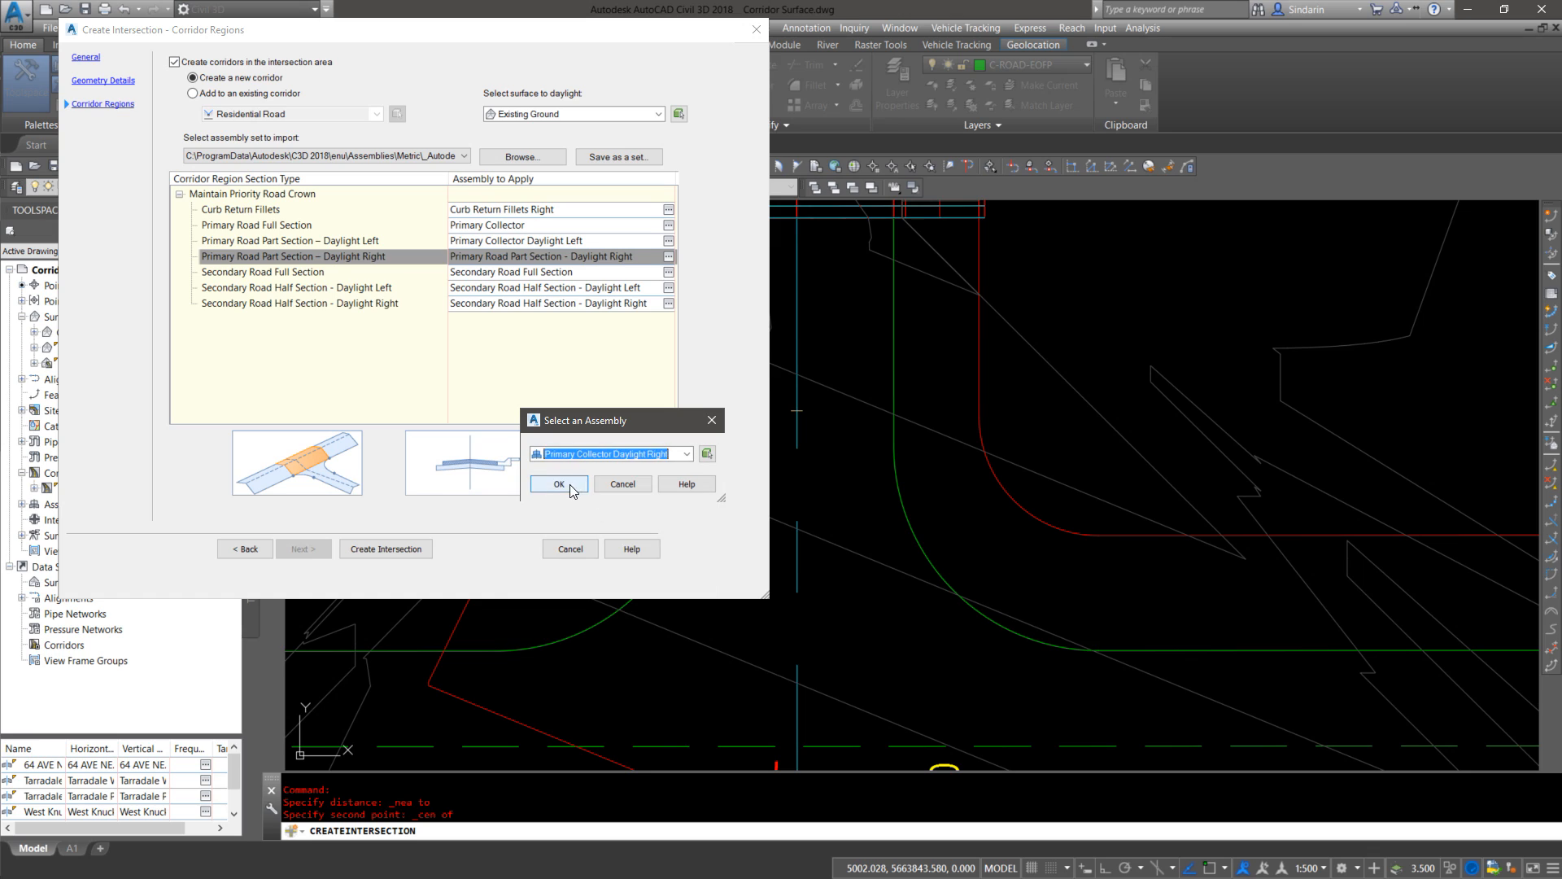
left_click(564, 480)
Step: Assign the Residential Street assembly to the Secondary Road Full Section region
left_click(519, 271)
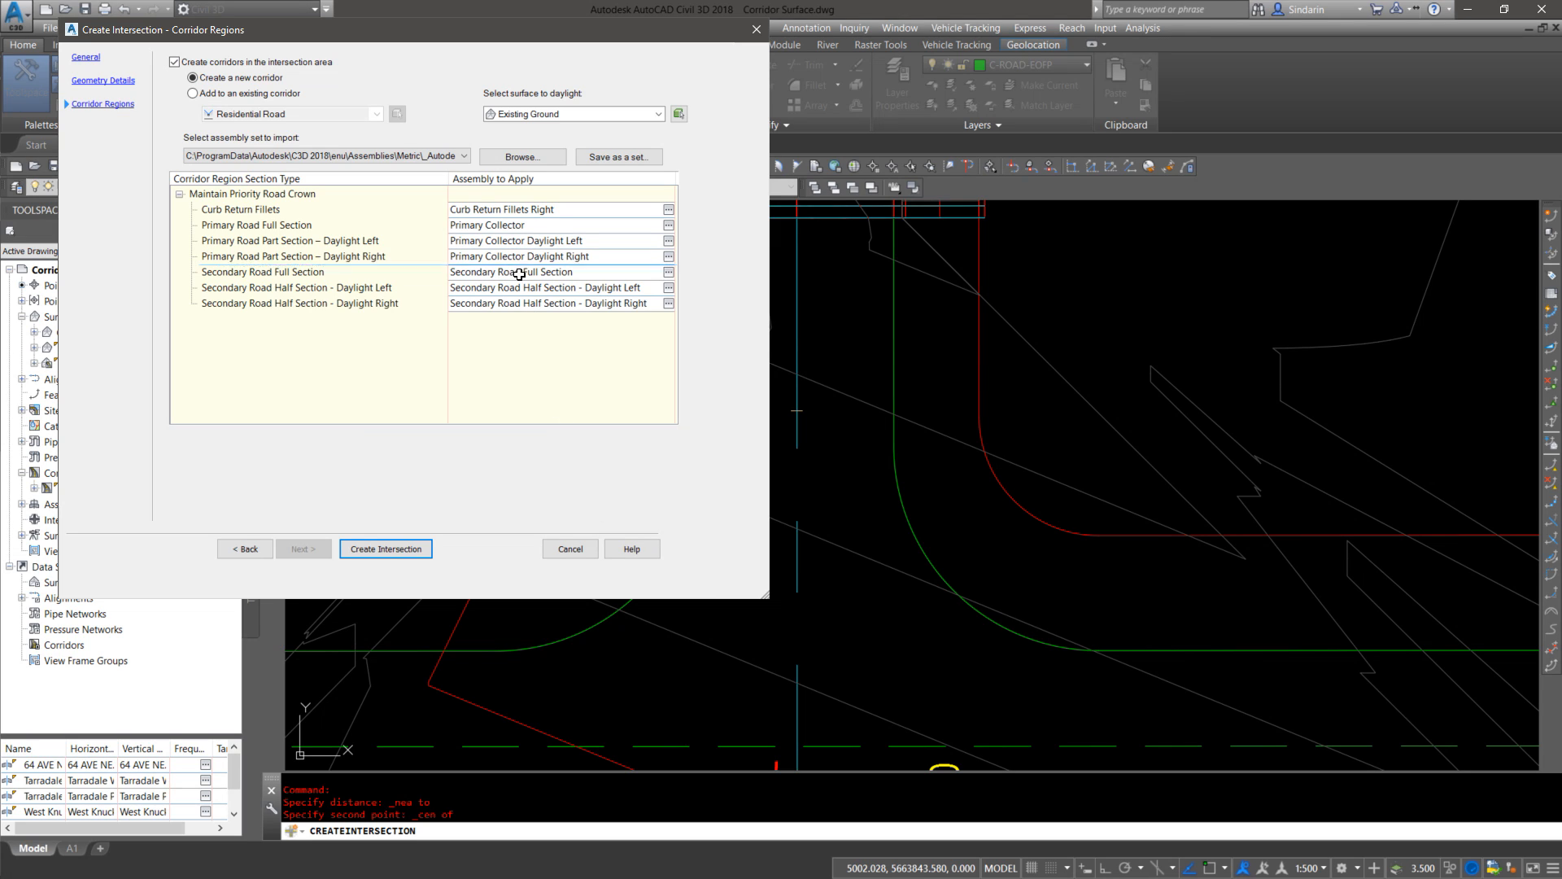
left_click(668, 272)
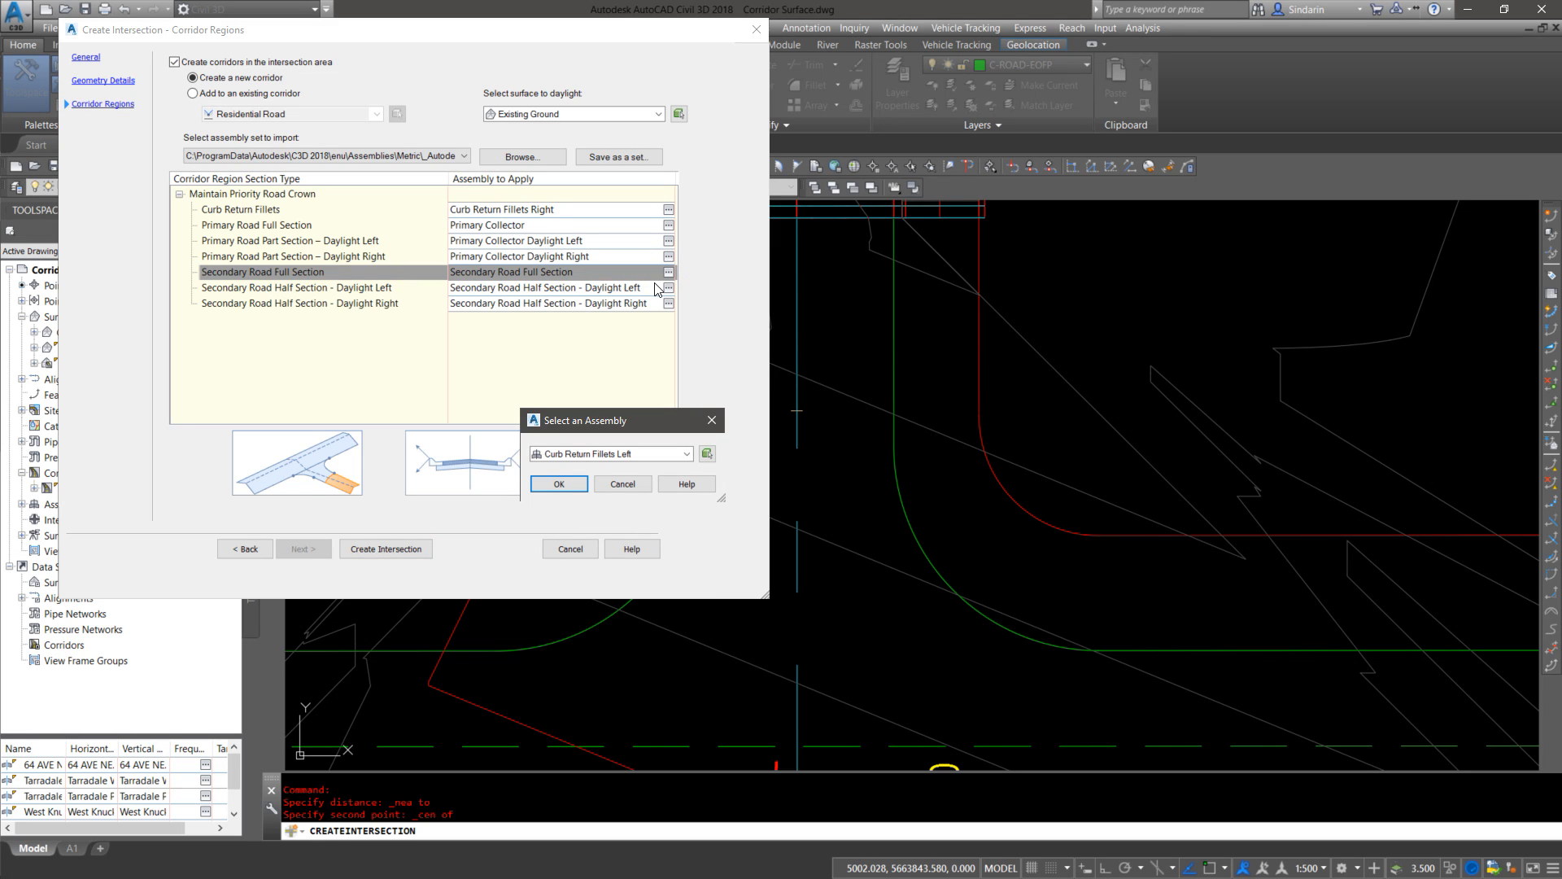
left_click(602, 453)
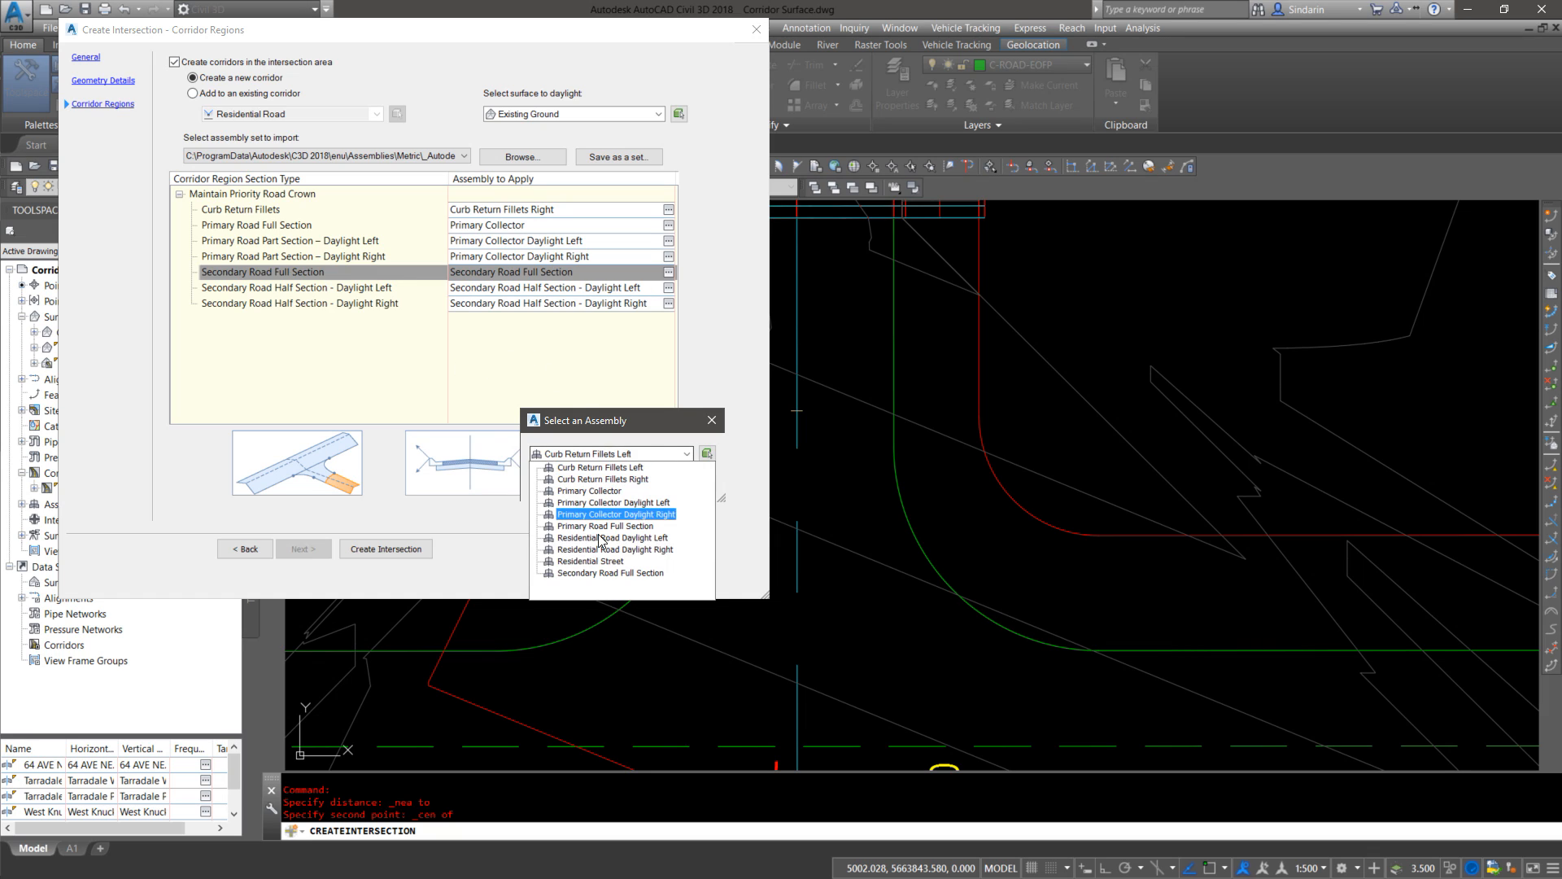
left_click(591, 562)
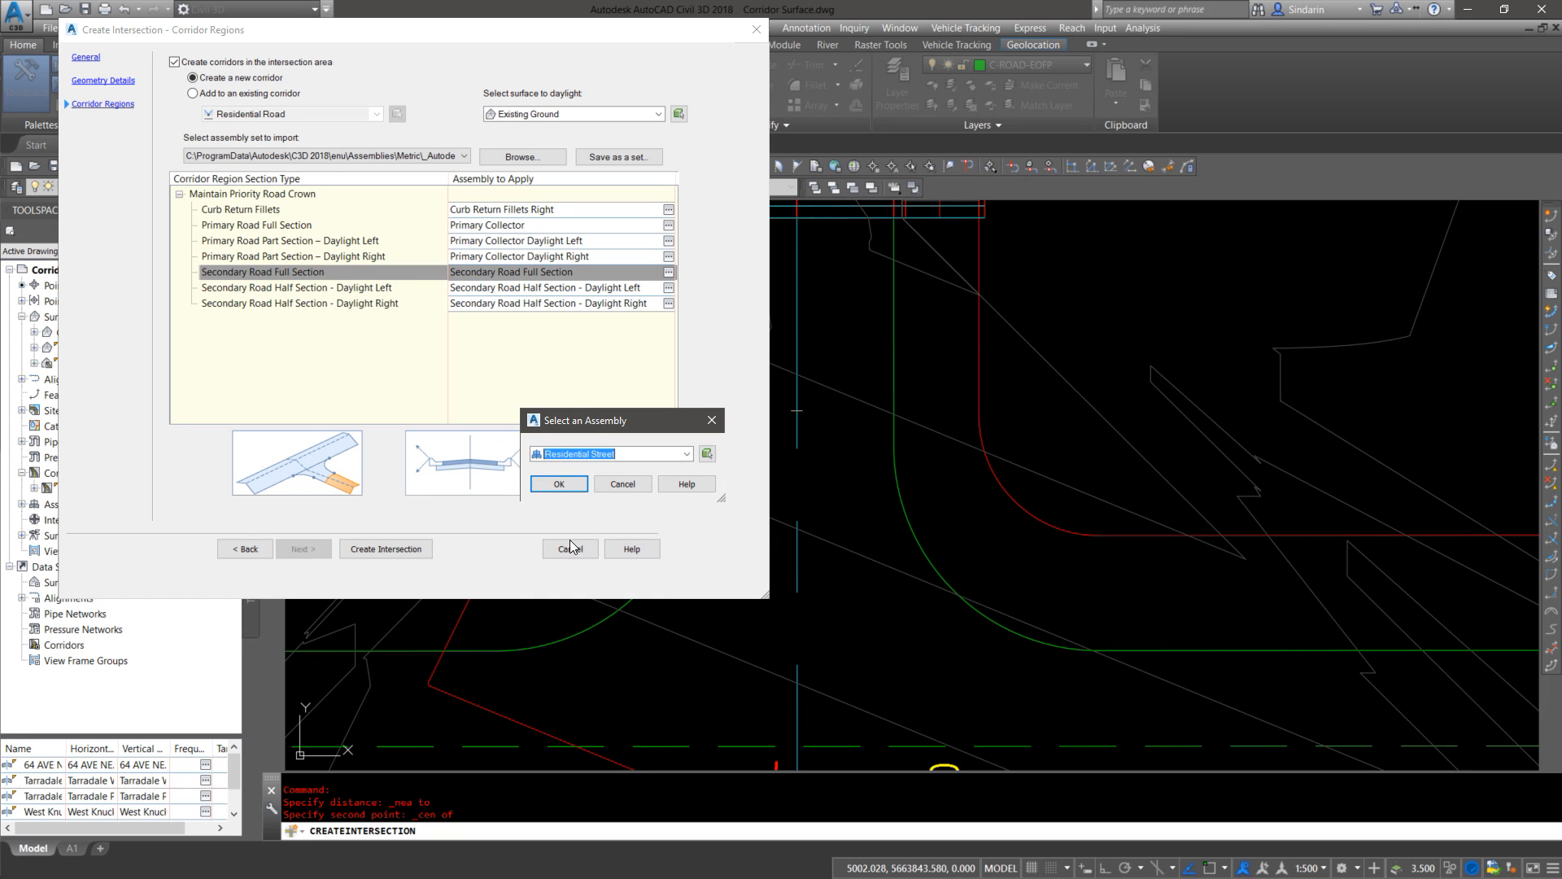
left_click(560, 485)
Step: Assign the Residential Road Daylight Left assembly to the Secondary Road Half Section - Daylight Left region
left_click(612, 289)
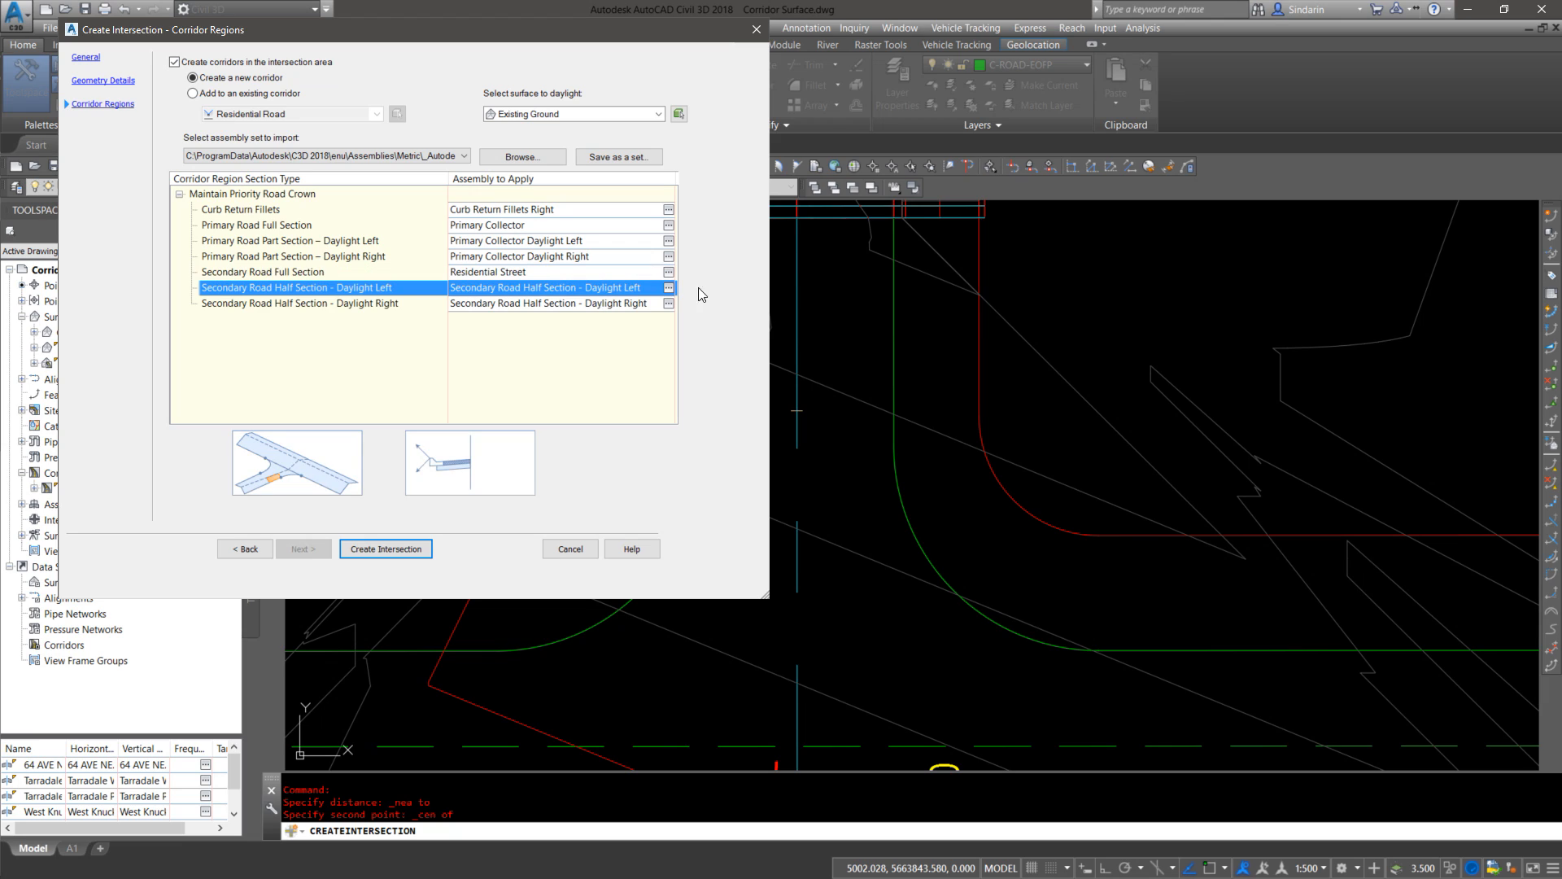
left_click(668, 287)
left_click(686, 453)
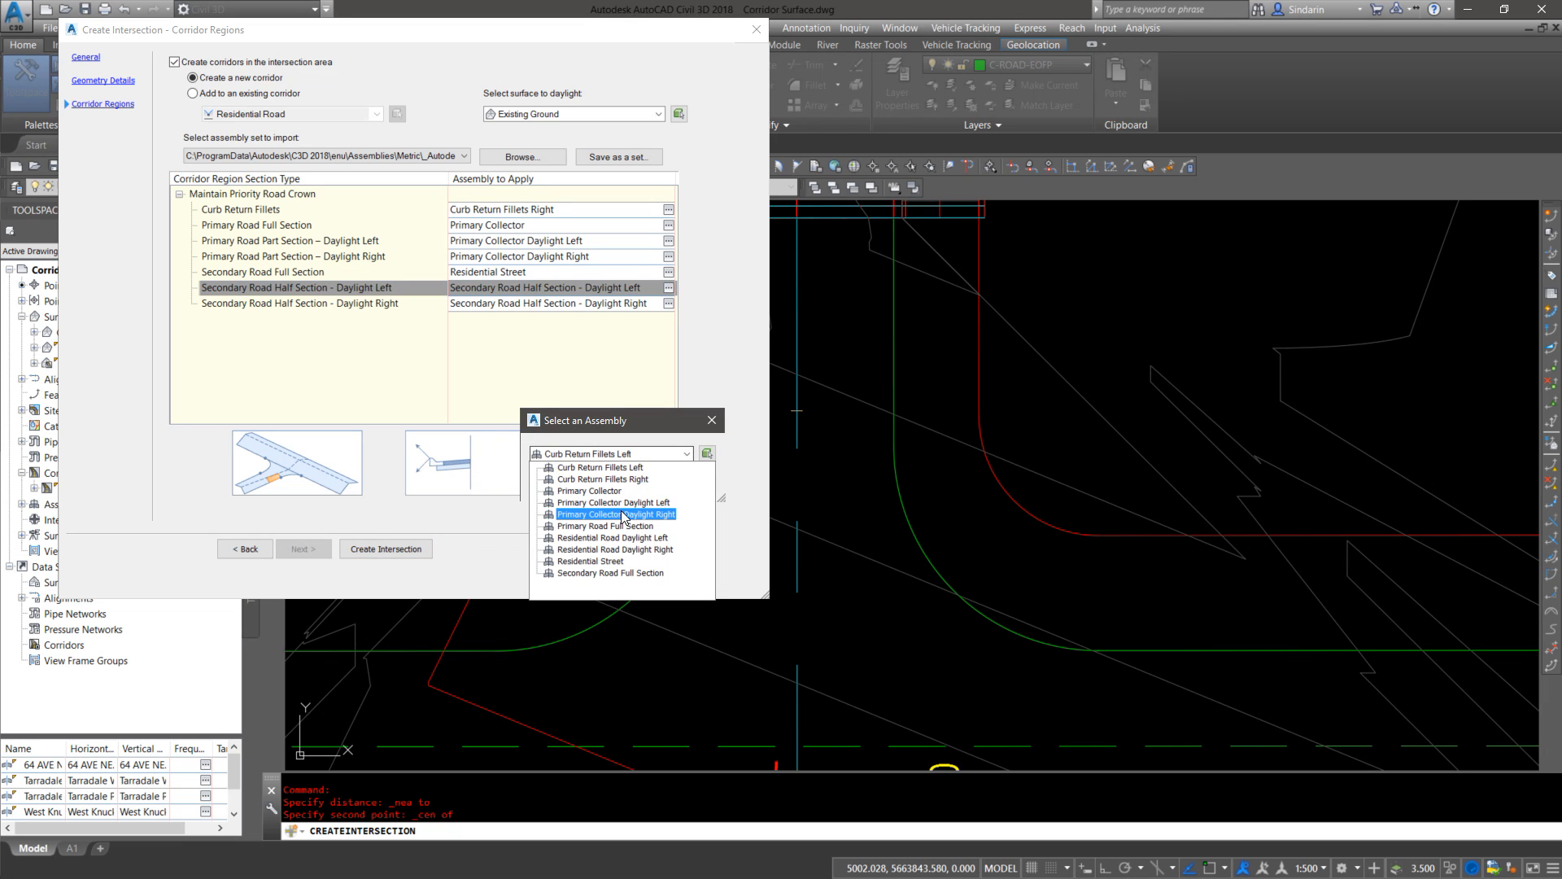
left_click(627, 538)
left_click(556, 485)
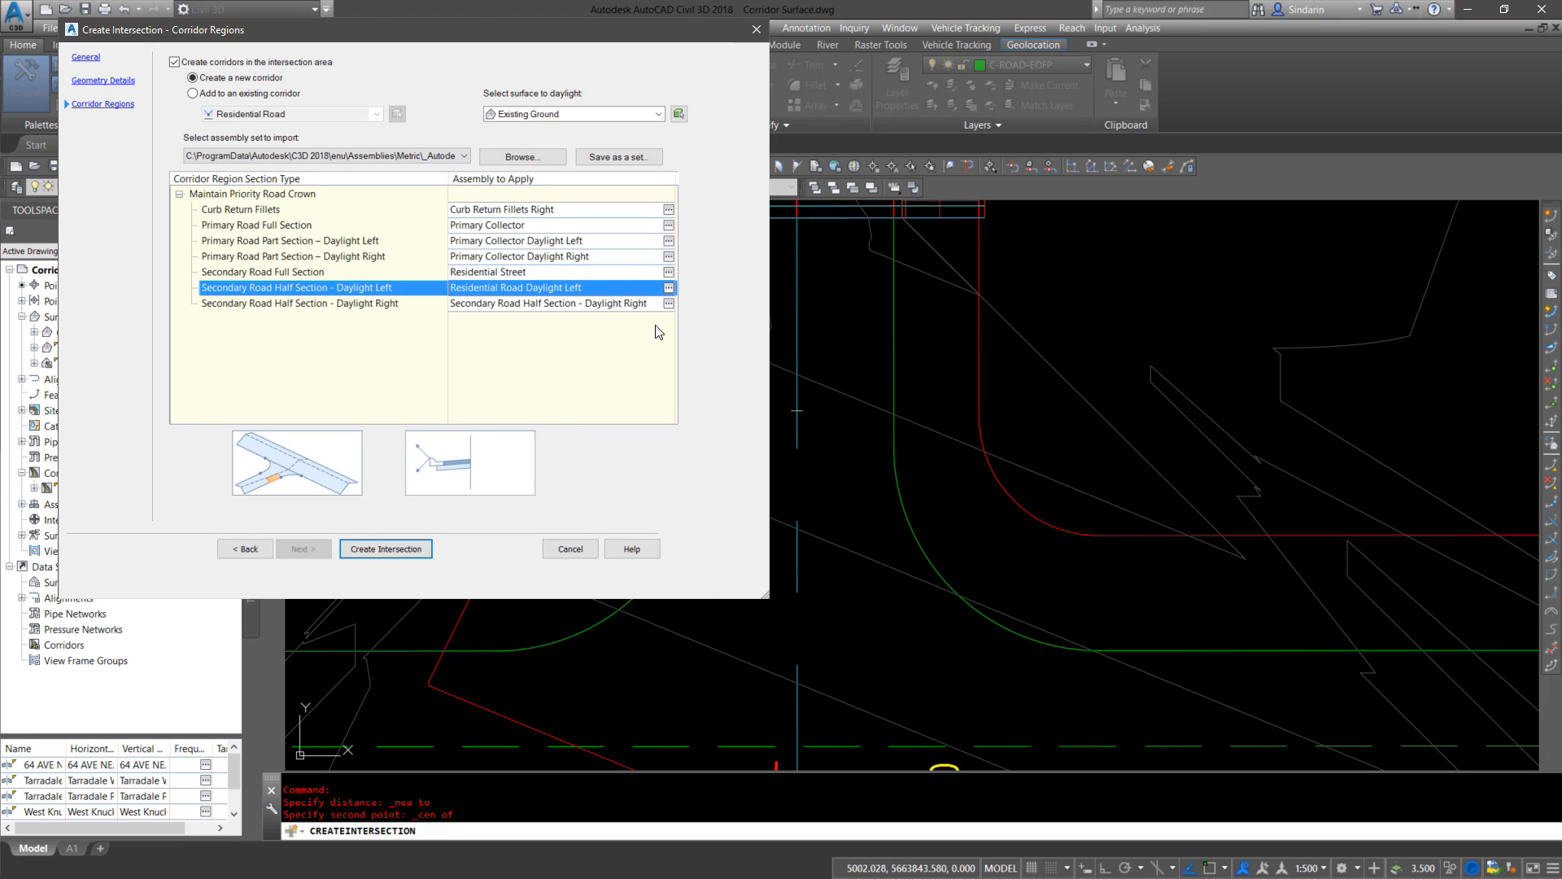
Step: Assign the Residential Road Daylight Right assembly to the Secondary Road Half Section - Daylight Right region and create the intersection
left_click(668, 302)
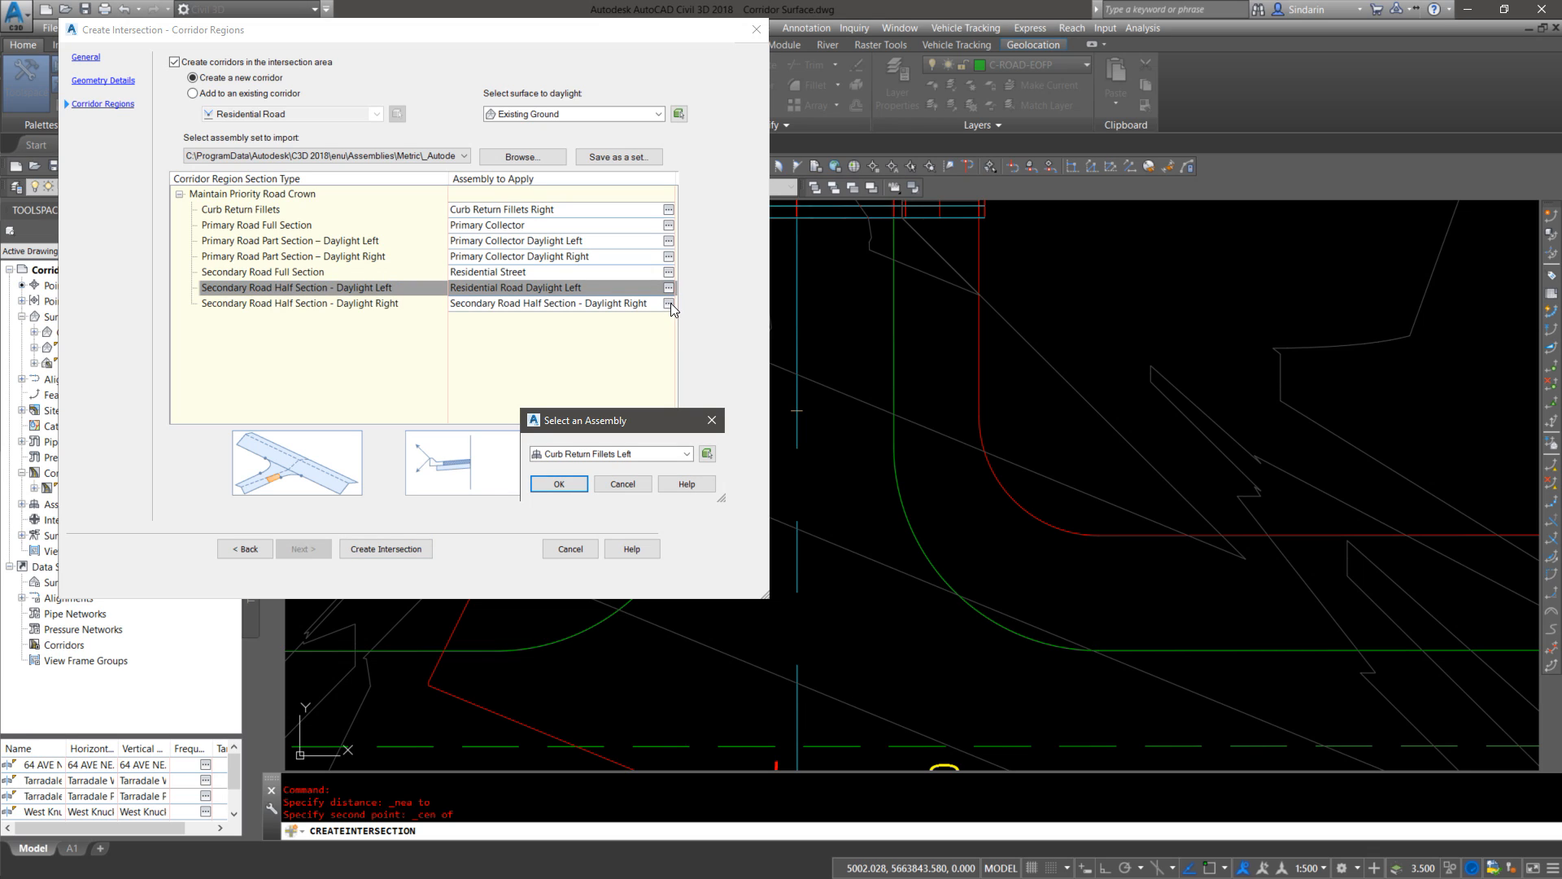
left_click(603, 460)
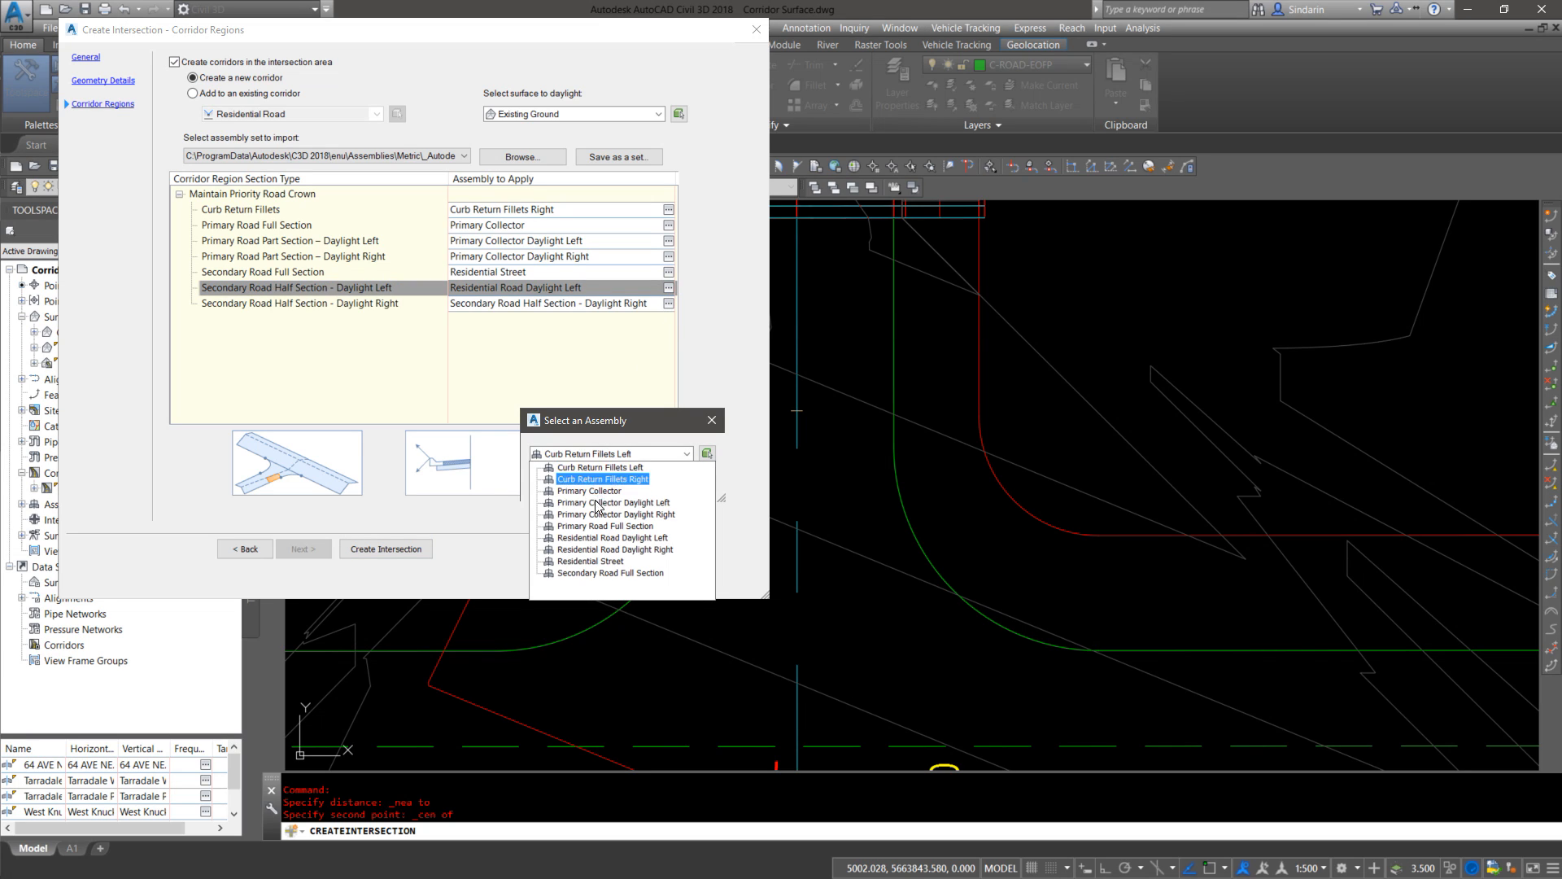
left_click(613, 549)
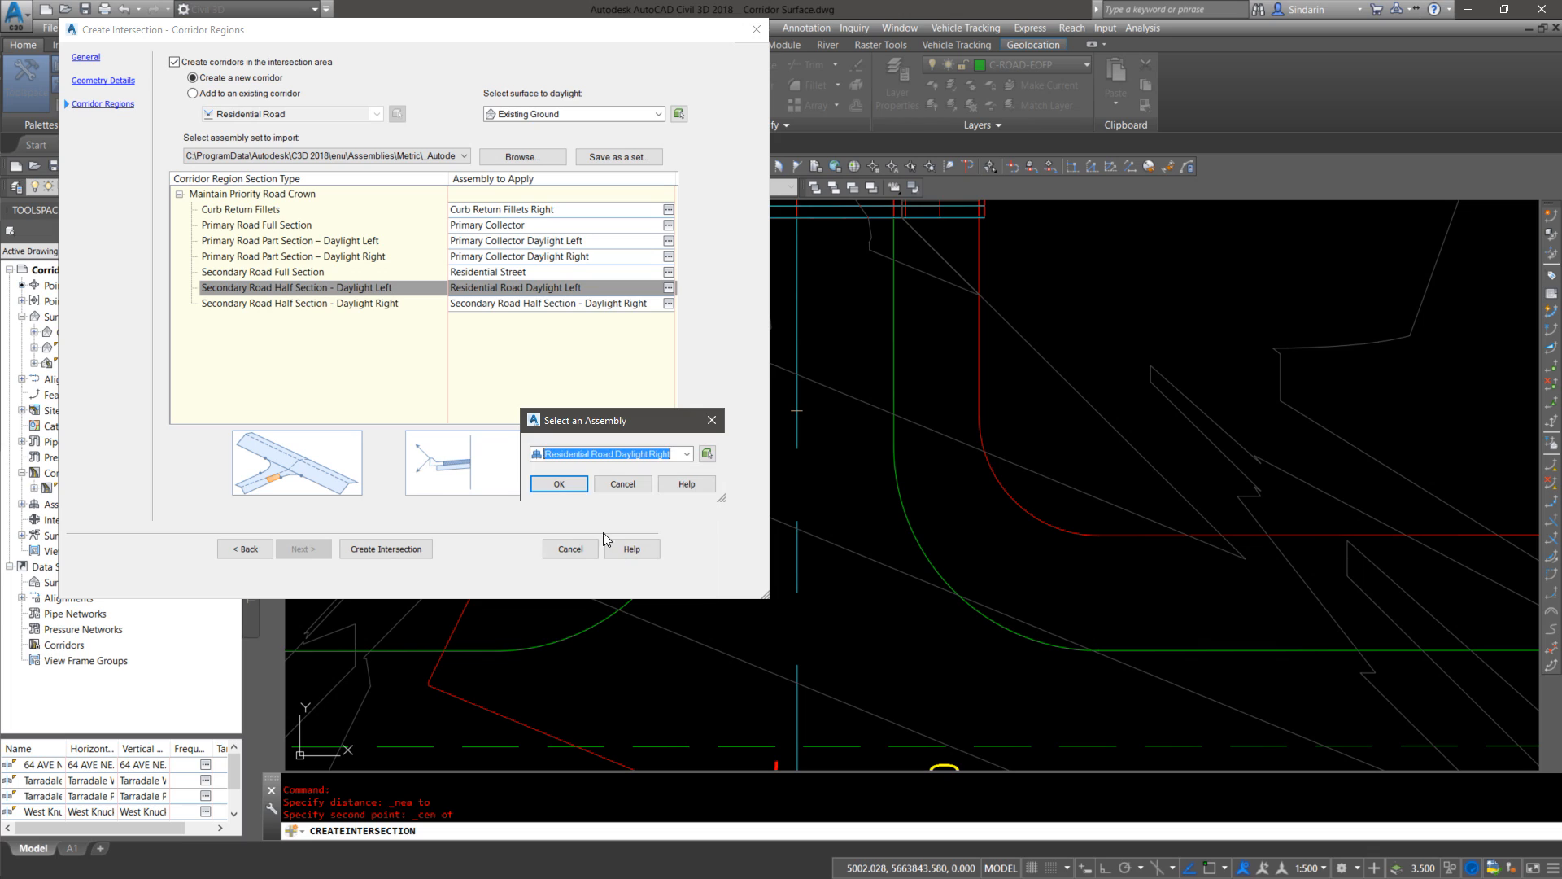
left_click(559, 485)
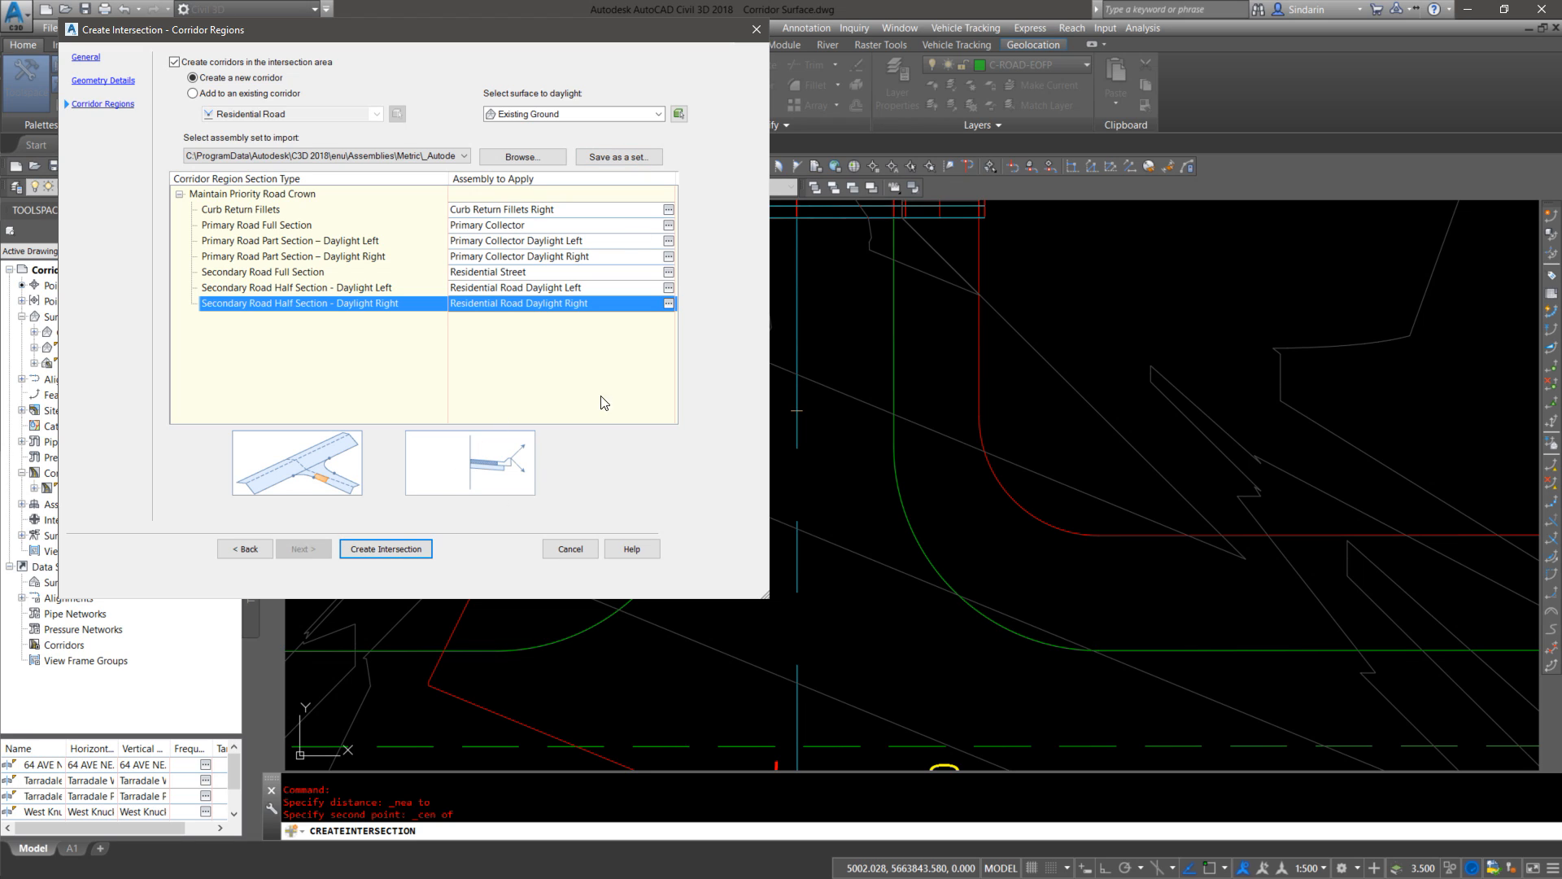
left_click(403, 549)
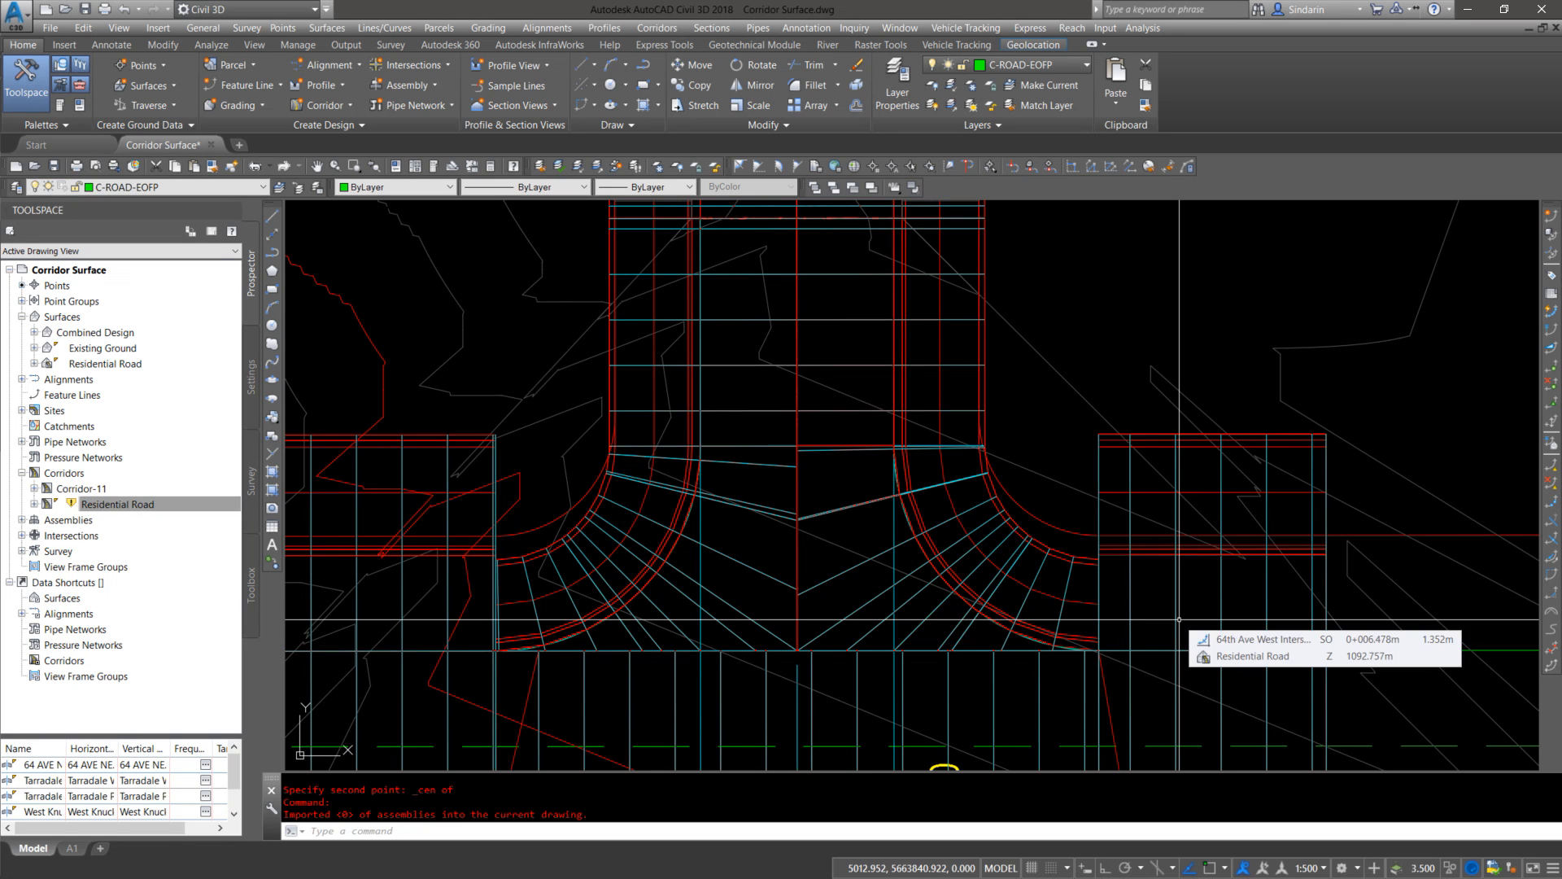
Step: Examine the new intersection corridor's extents and curb returns where it meets the 64 Ave NE and Tarradale Way corridors
scroll(1179, 619, "down", 5)
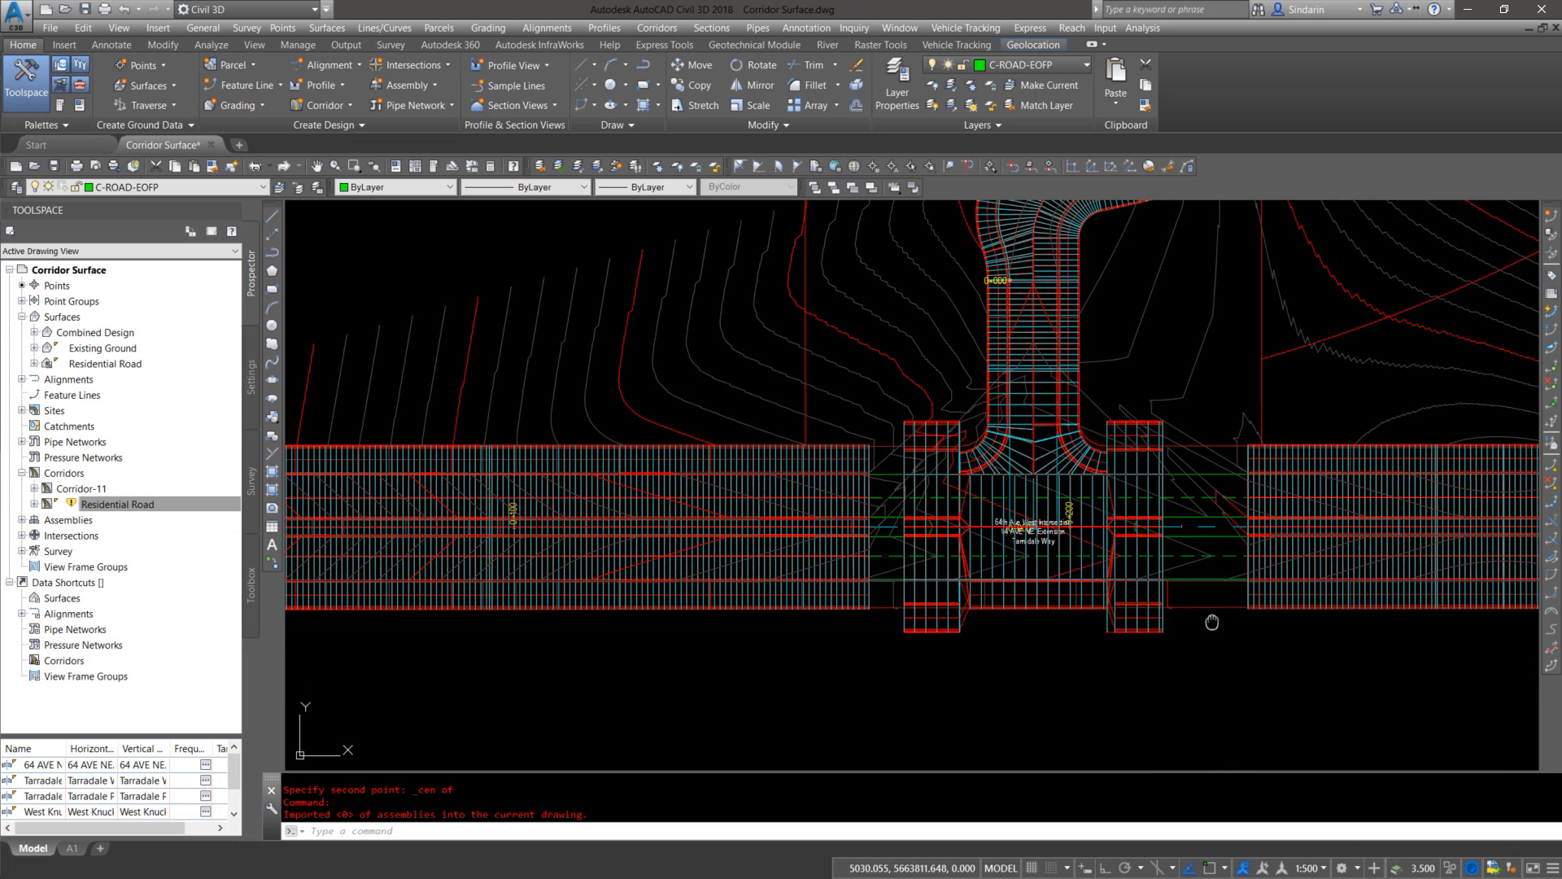
middle_click_drag(1211, 628, 1097, 578)
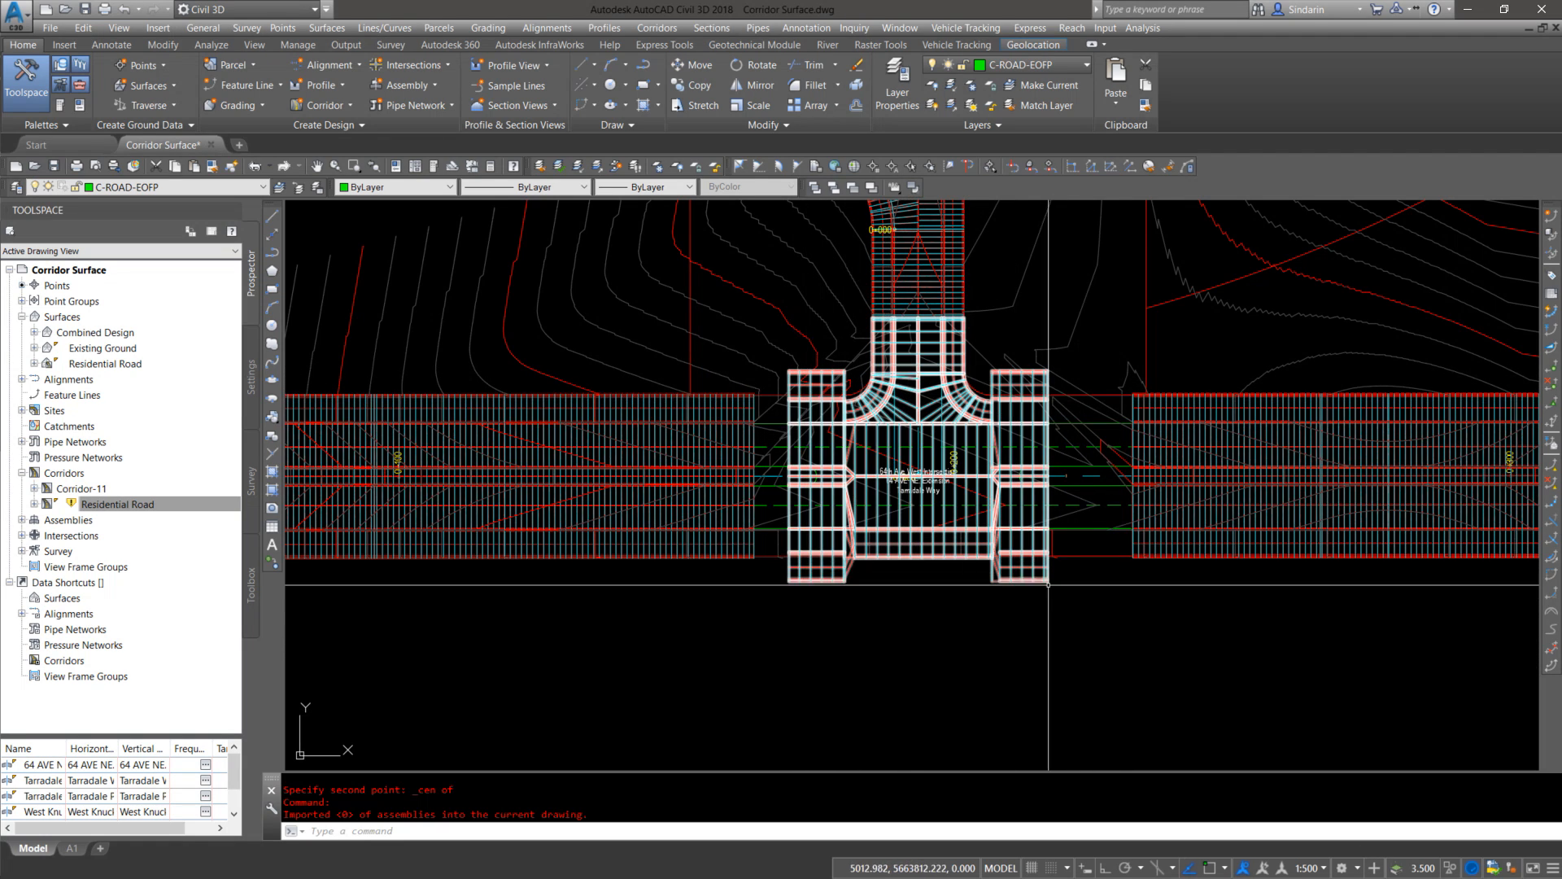
middle_click_drag(833, 395, 777, 380)
scroll(777, 380, "up", 3)
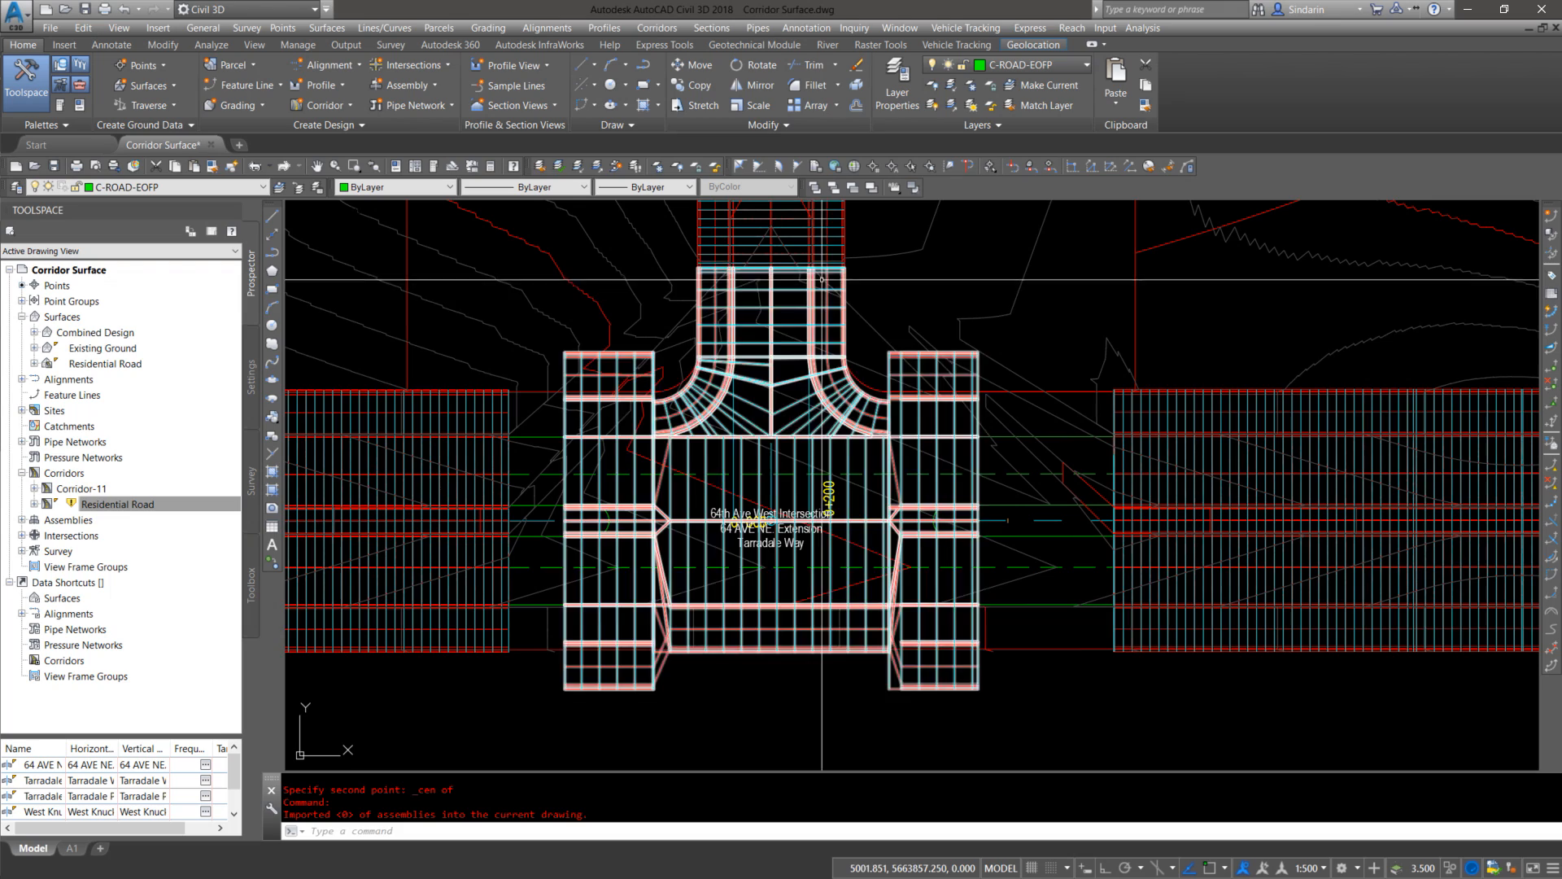
middle_click_drag(599, 474, 637, 380)
scroll(638, 379, "up", 3)
scroll(680, 437, "down", 3)
middle_click_drag(681, 437, 703, 499)
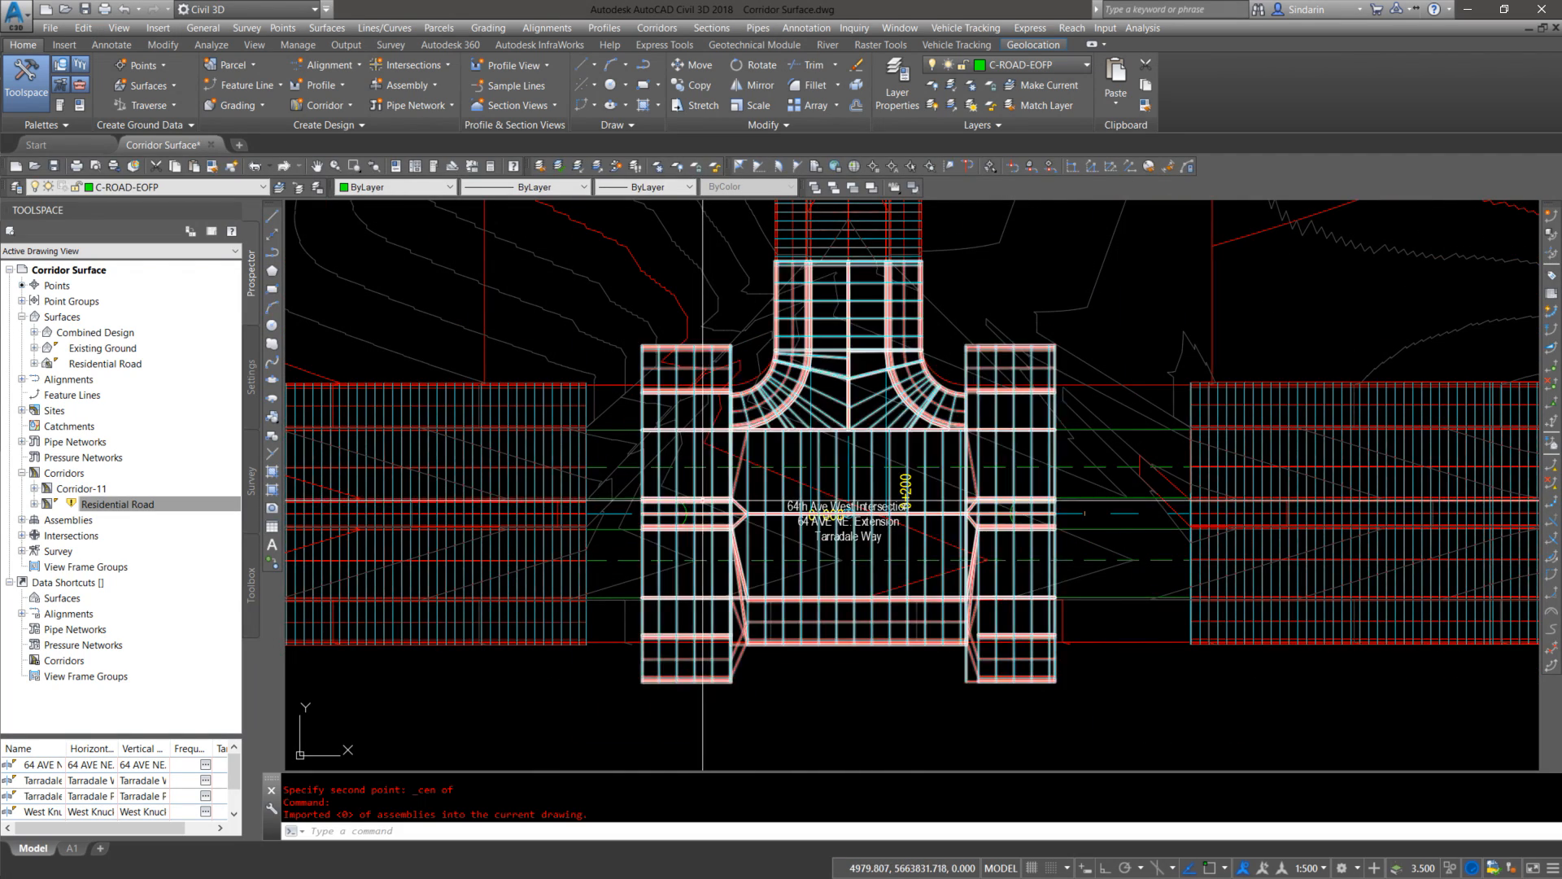
Step: Review the baselines, regions and assemblies in Corridor-11's properties and check where the intersection meets the adjoining roads
left_click(703, 499)
right_click(707, 500)
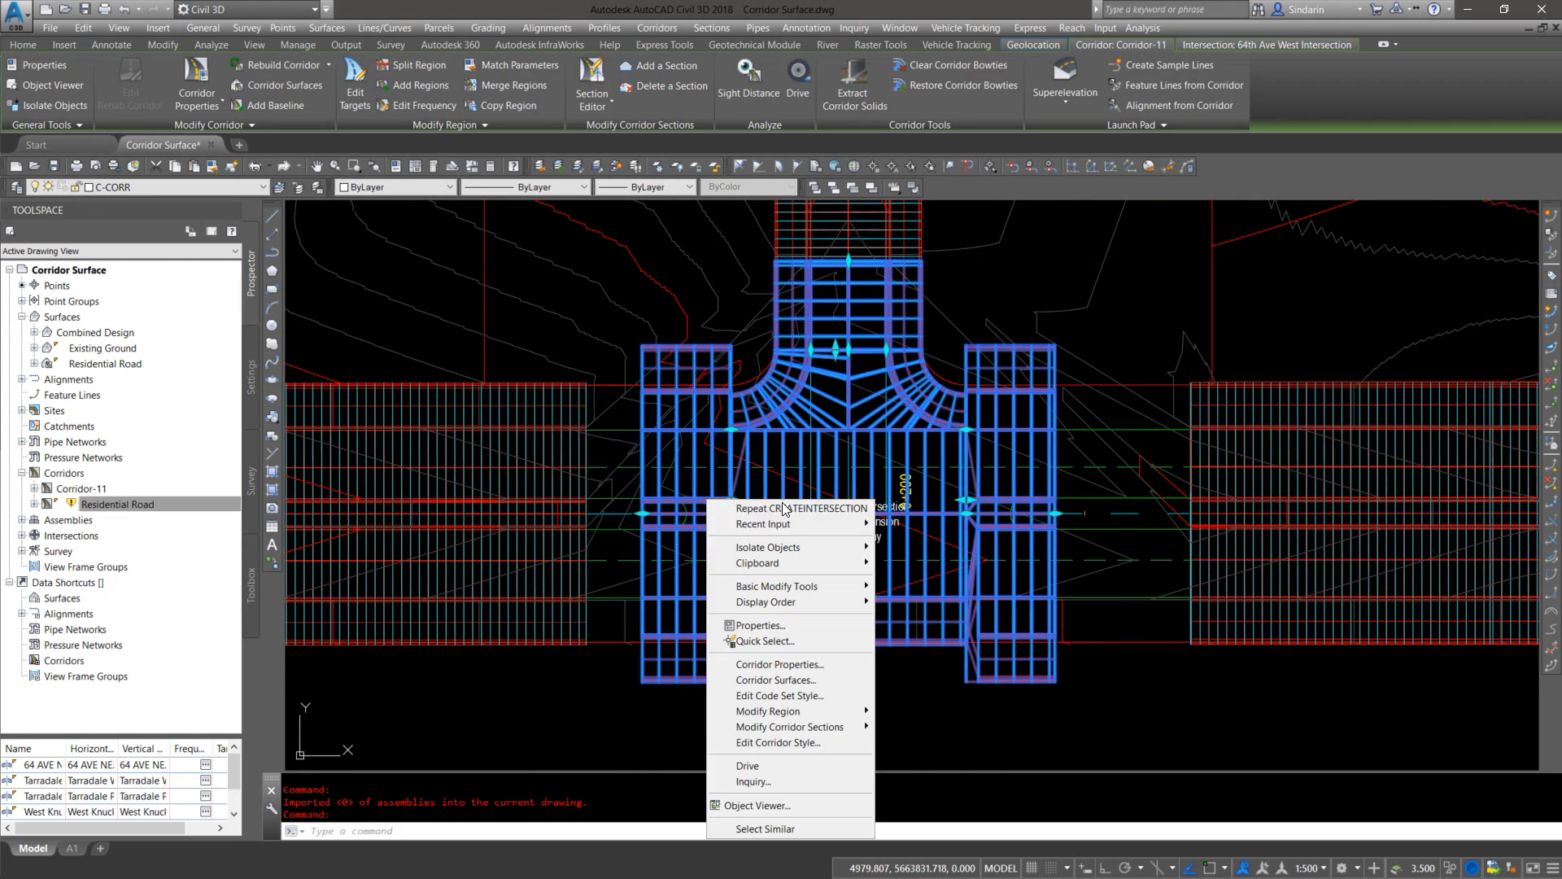
left_click(812, 664)
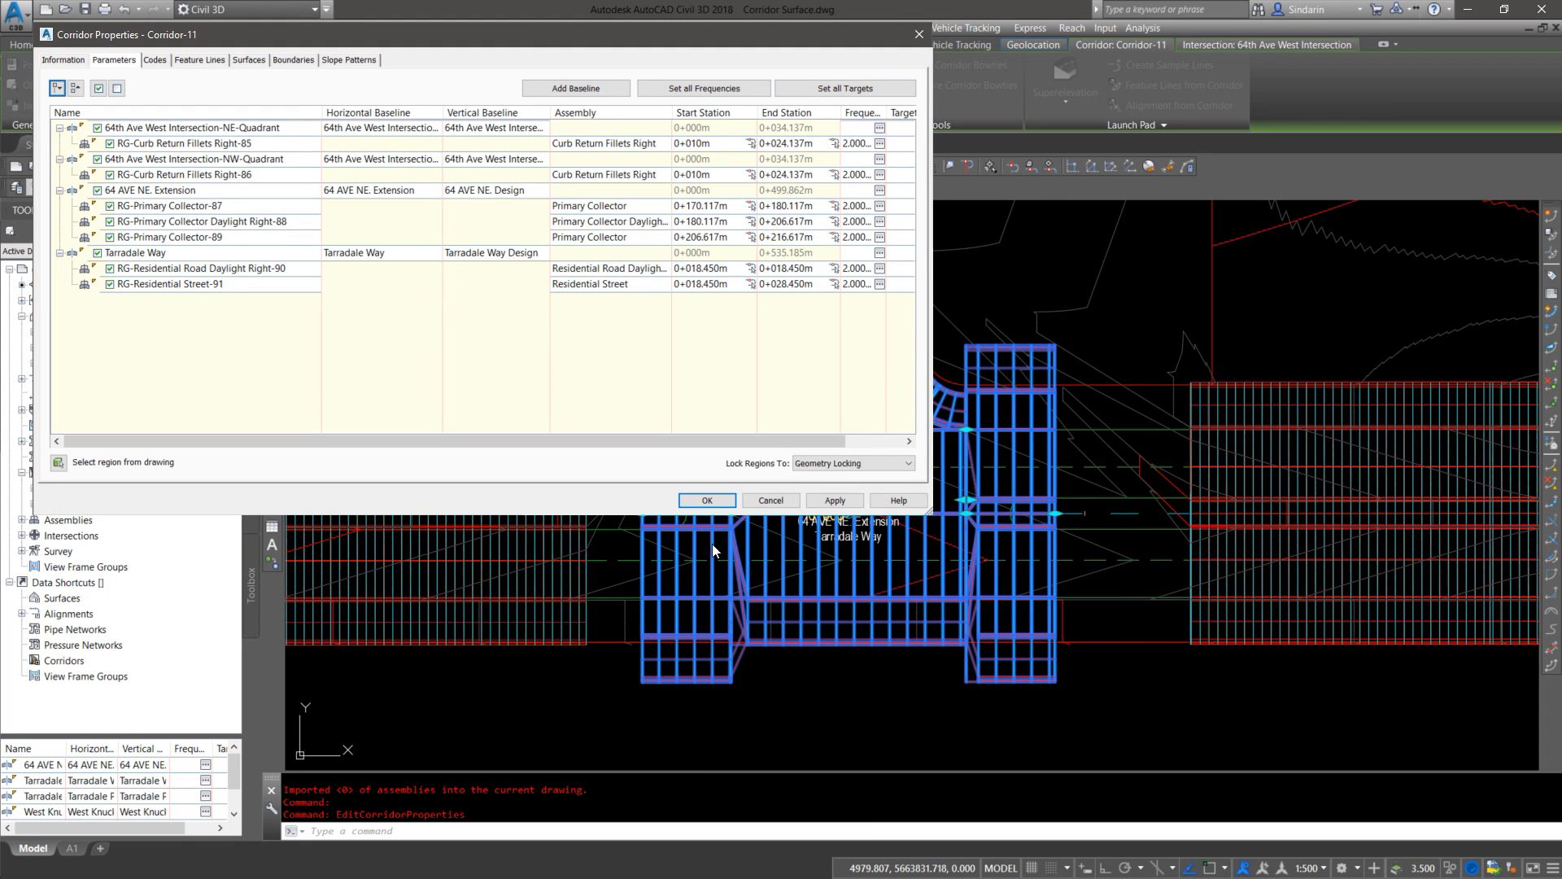
left_click(707, 499)
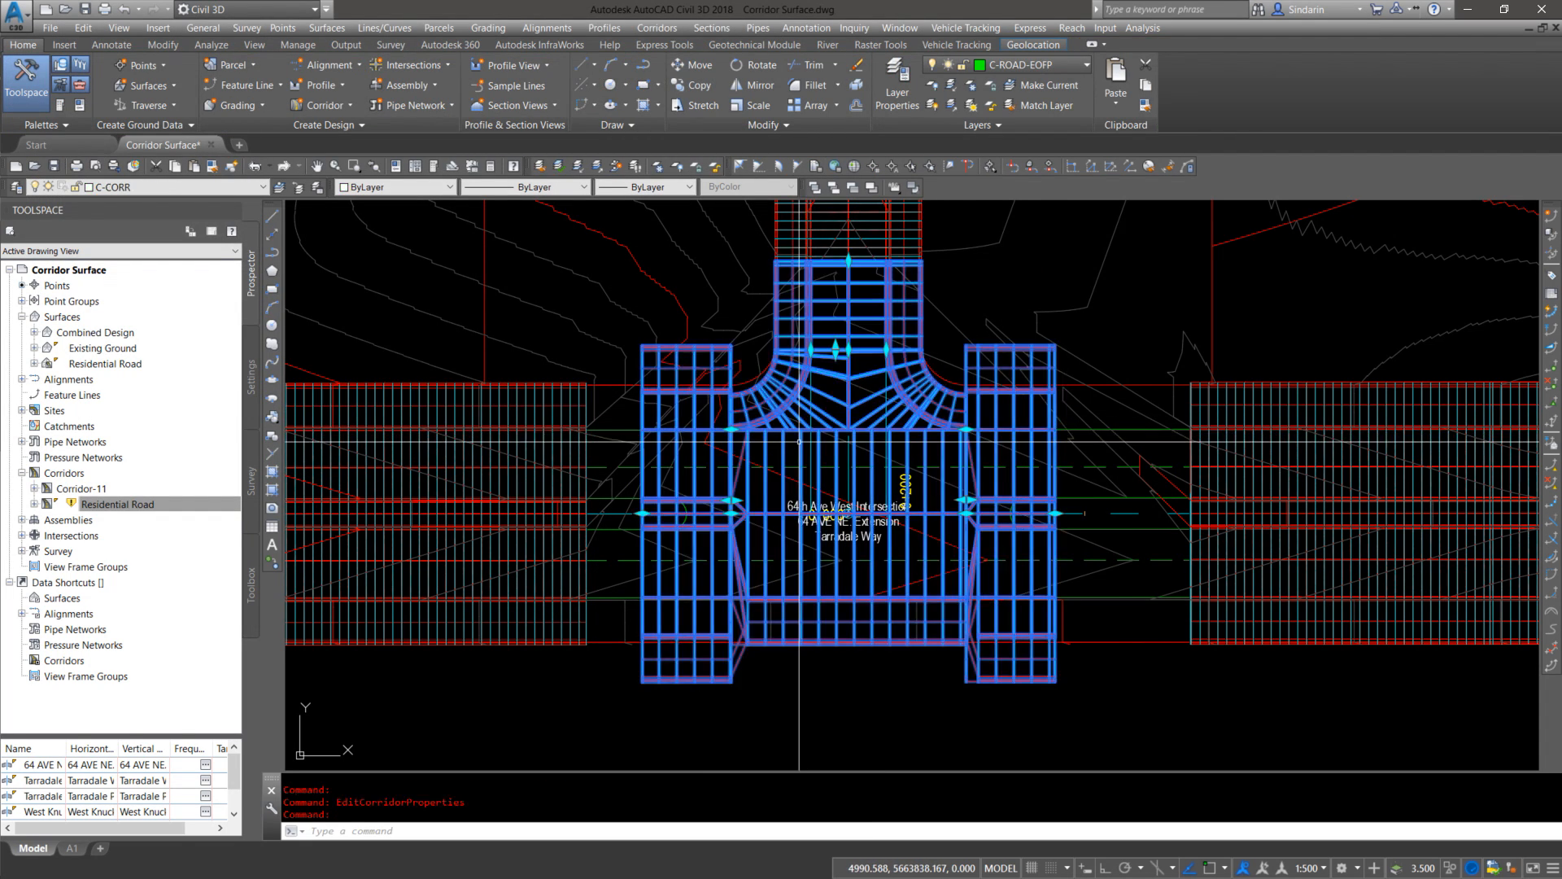
scroll(799, 442, "down", 4)
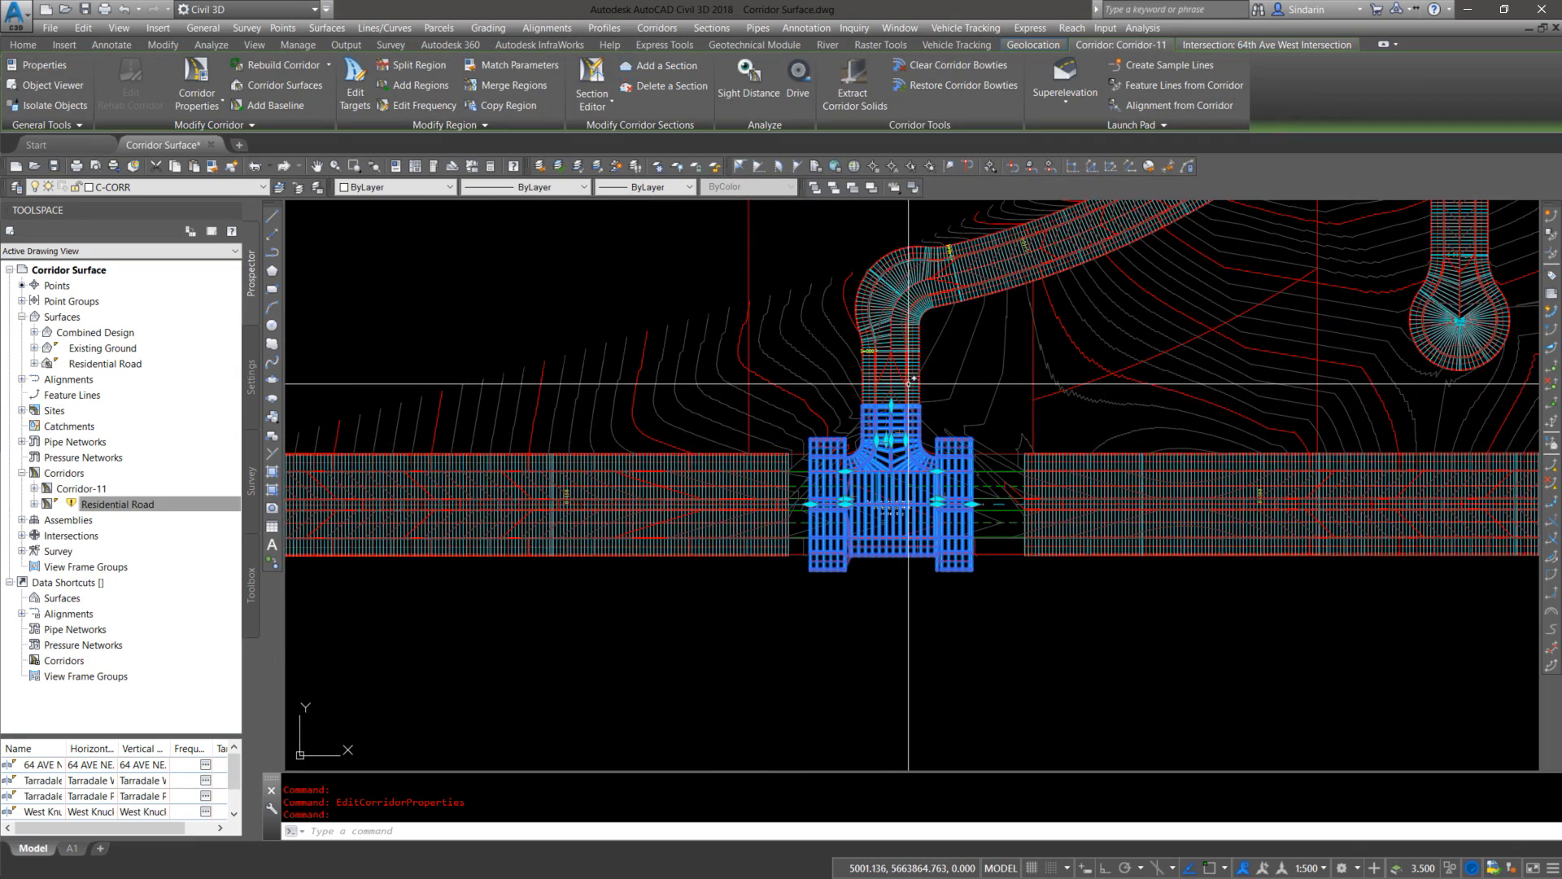
key("Escape")
key("Escape")
scroll(909, 383, "up", 4)
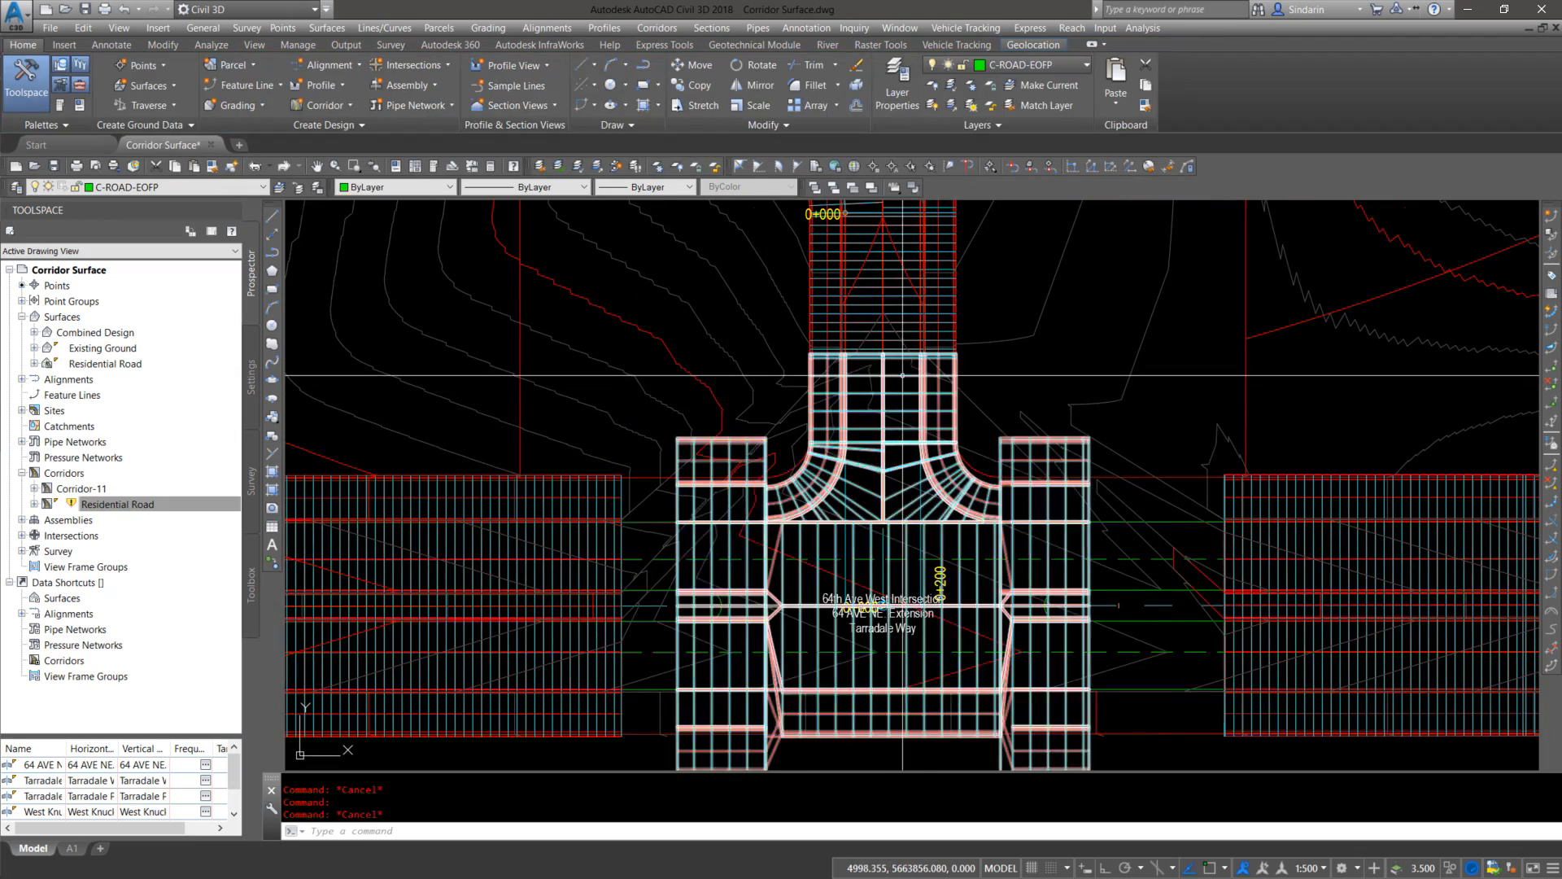
Step: Examine which part of the intersection each baseline and region in Corridor-11's properties covers, from the NE quadrant to Tarradale Way
left_click(902, 375)
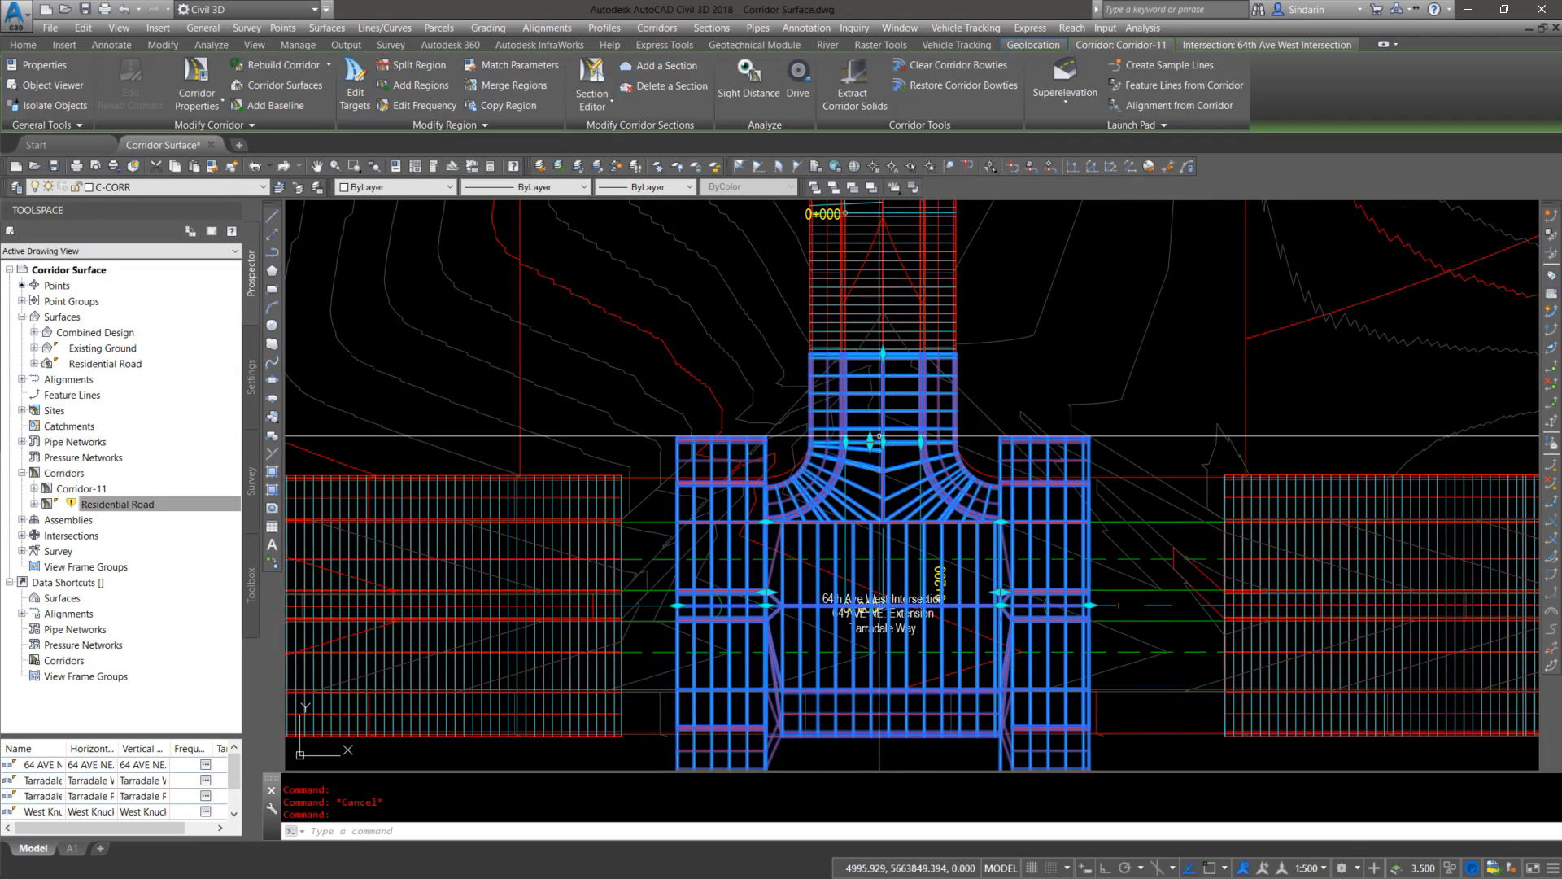
right_click(891, 538)
left_click(975, 368)
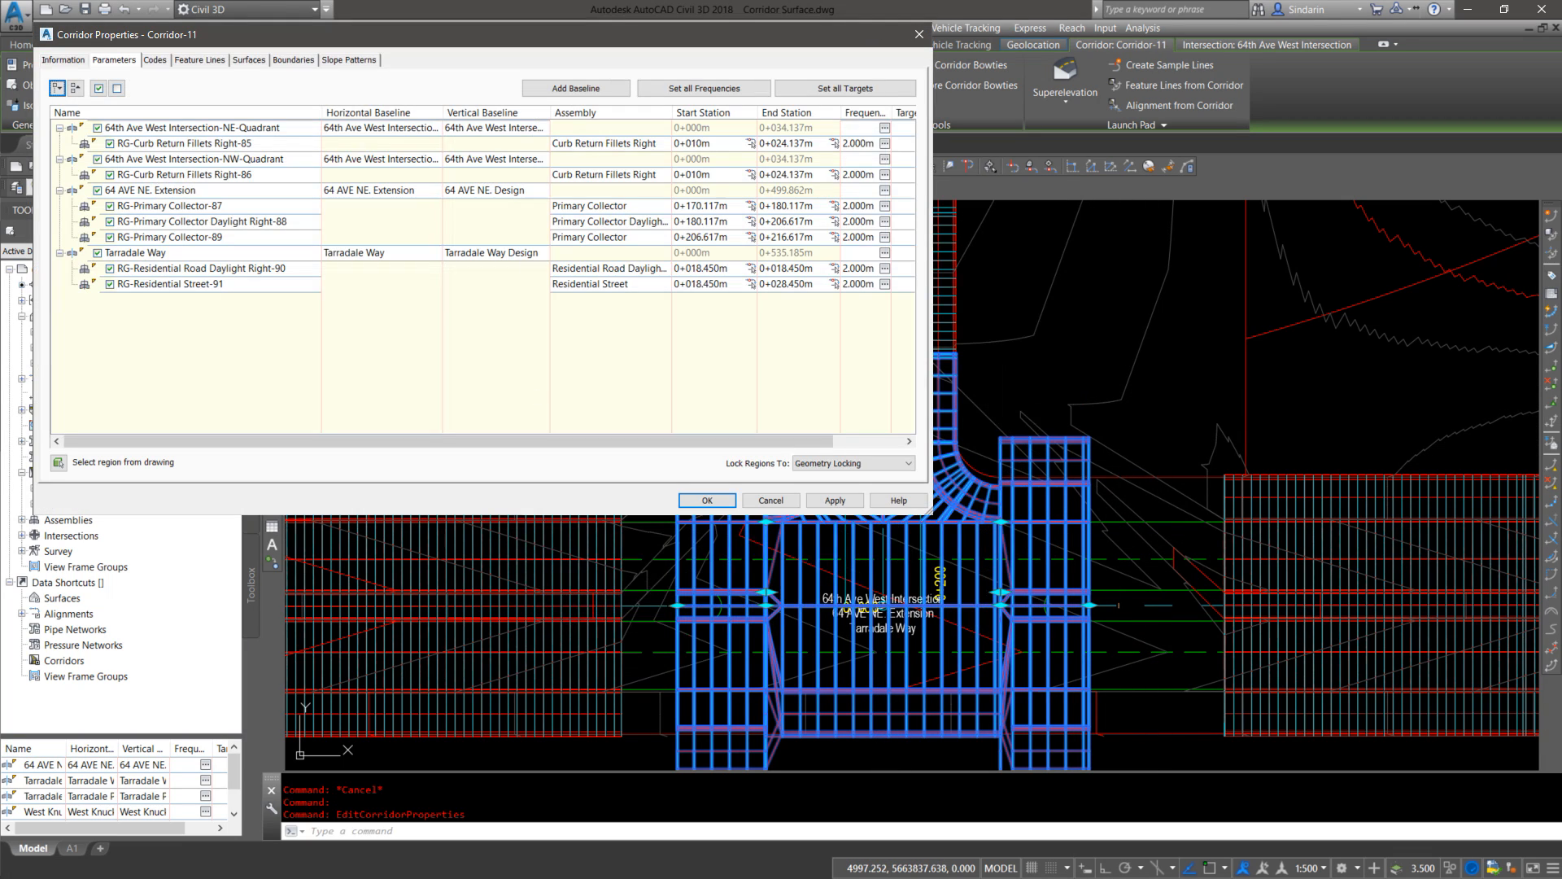
left_click(186, 128)
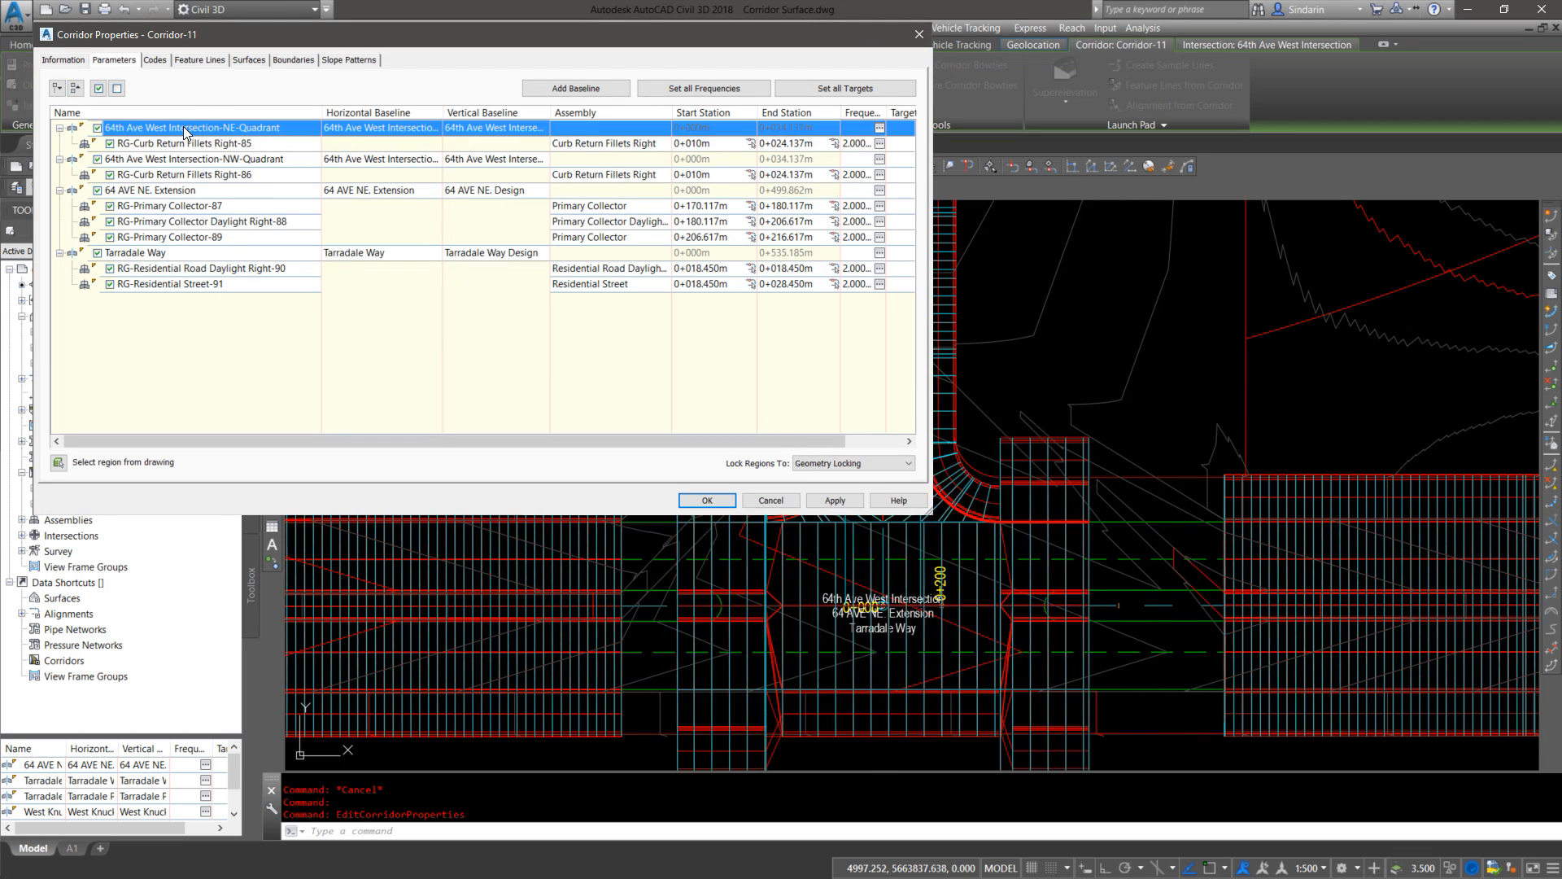
left_click(128, 159)
left_click(130, 189)
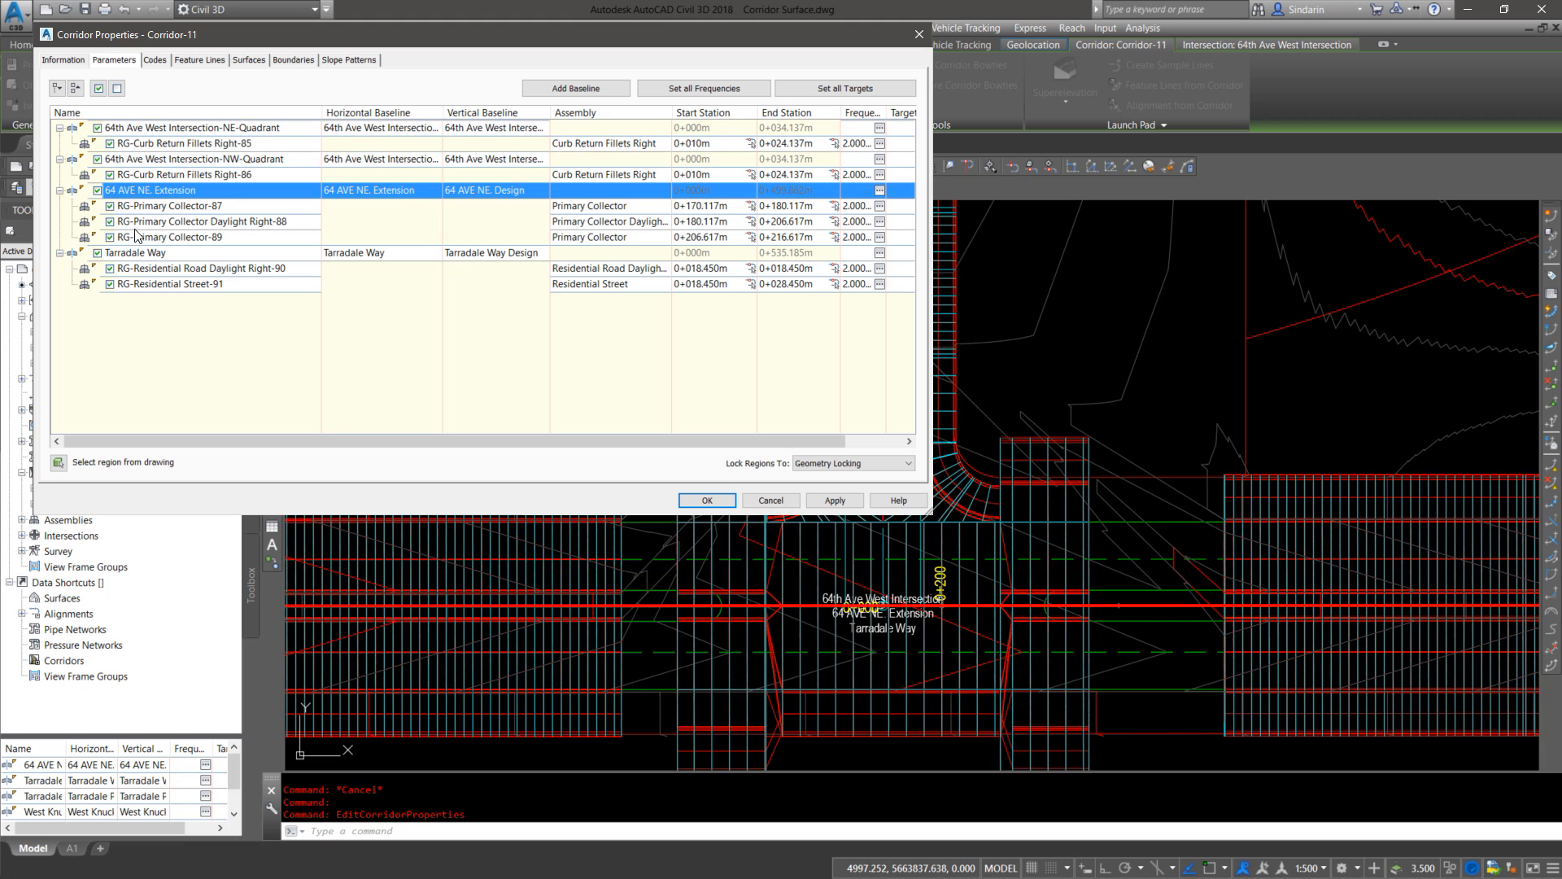
left_click(138, 253)
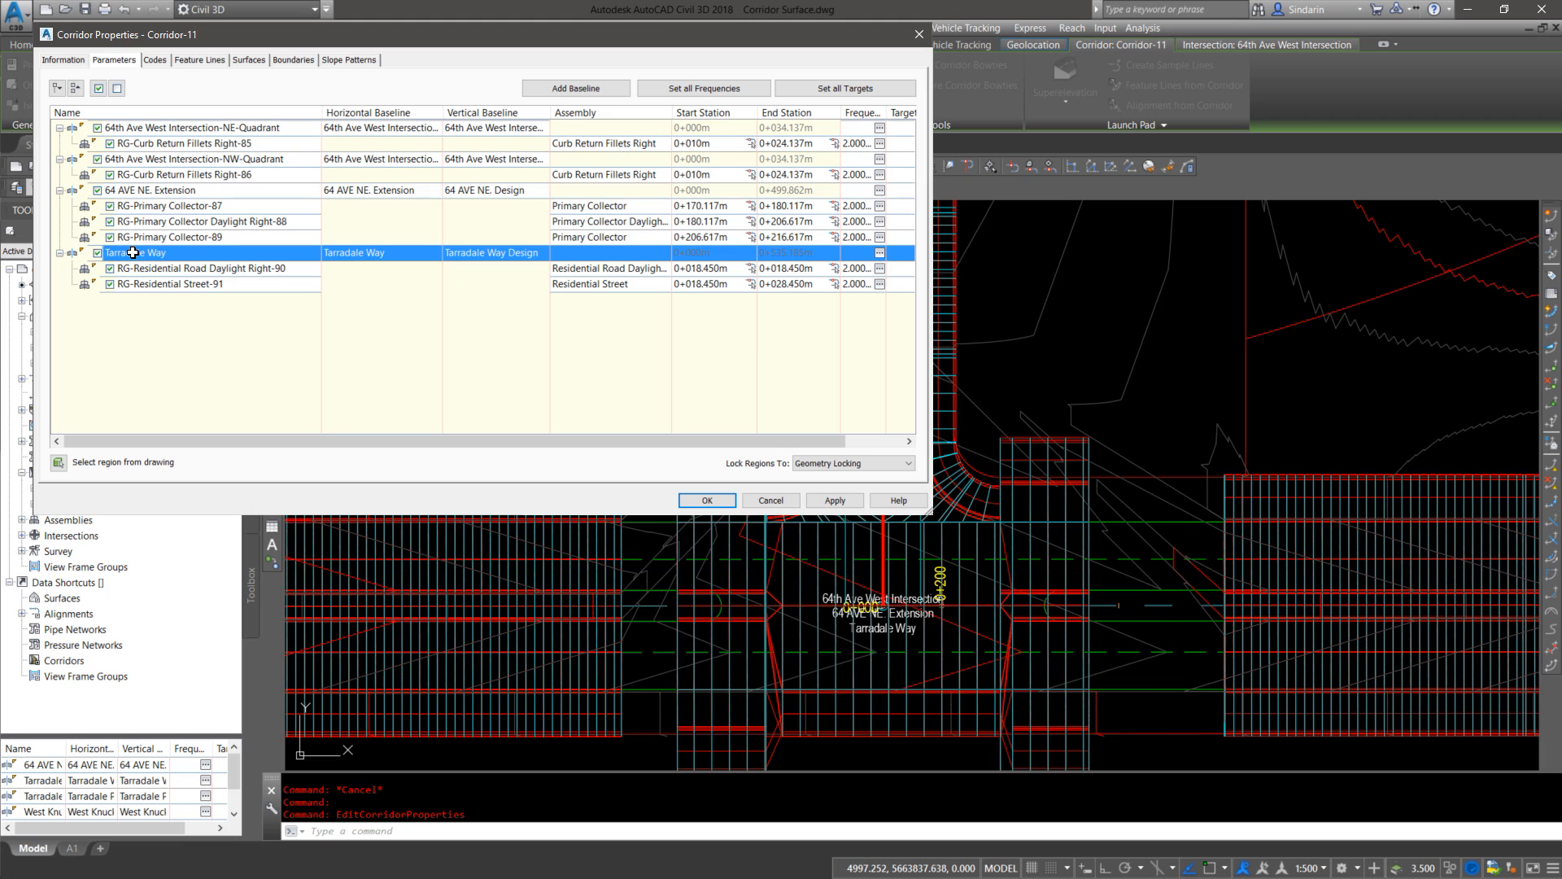
left_click(163, 190)
left_click(161, 159)
left_click(155, 128)
left_click(153, 144)
left_click(136, 175)
left_click(139, 205)
left_click(137, 221)
left_click(136, 237)
left_click(135, 268)
left_click(135, 284)
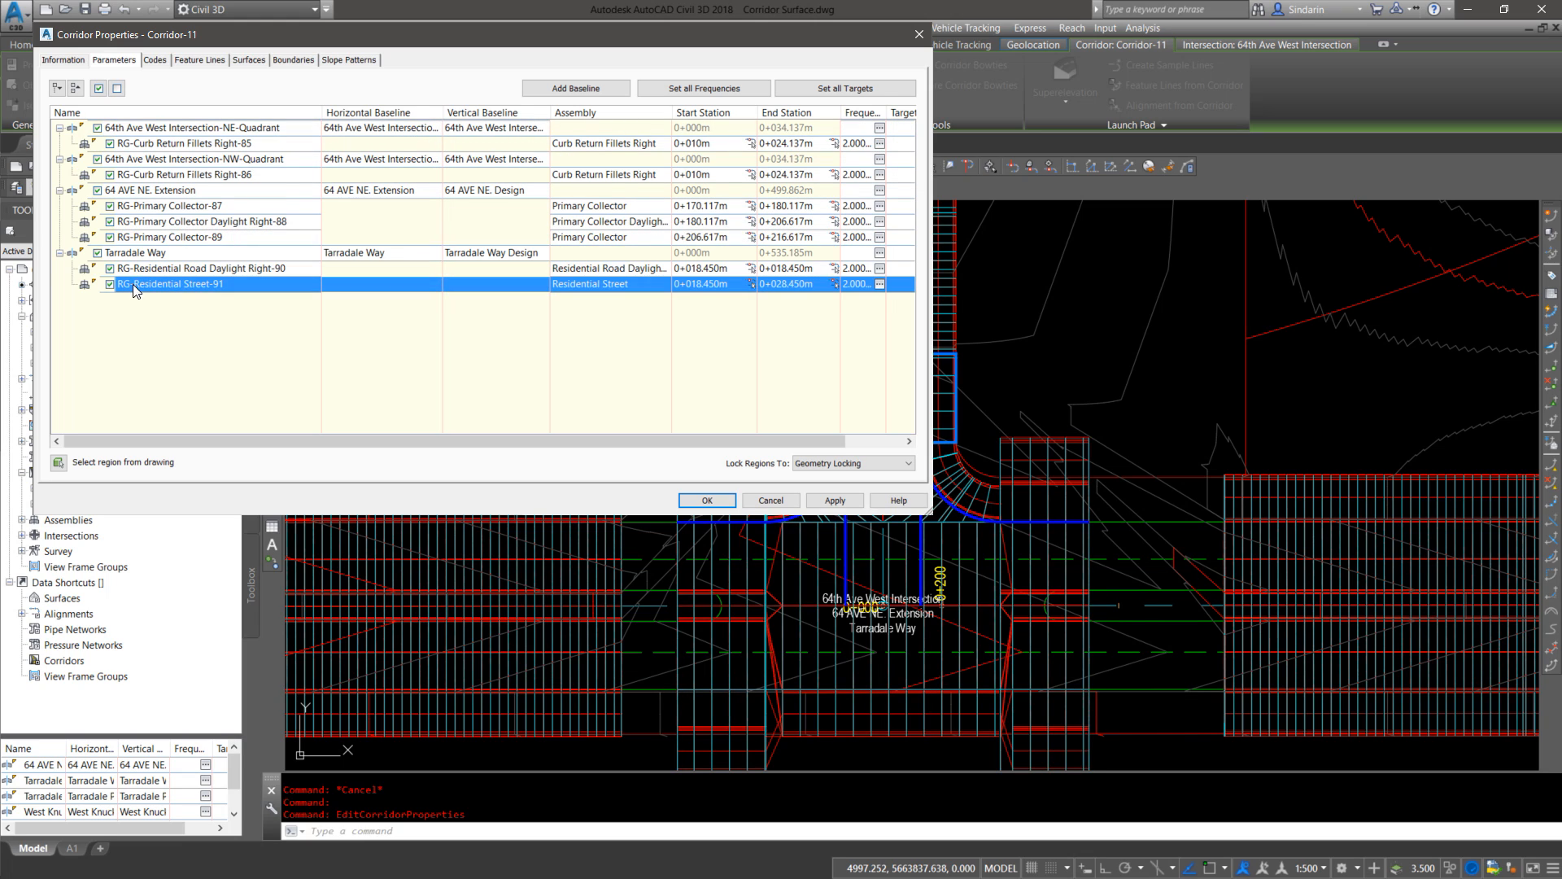
Step: Shrink the Corridor Properties window and locate the curb return regions and the first 64 AVE NE. Extension region in the drawing
left_click_drag(930, 512, 840, 398)
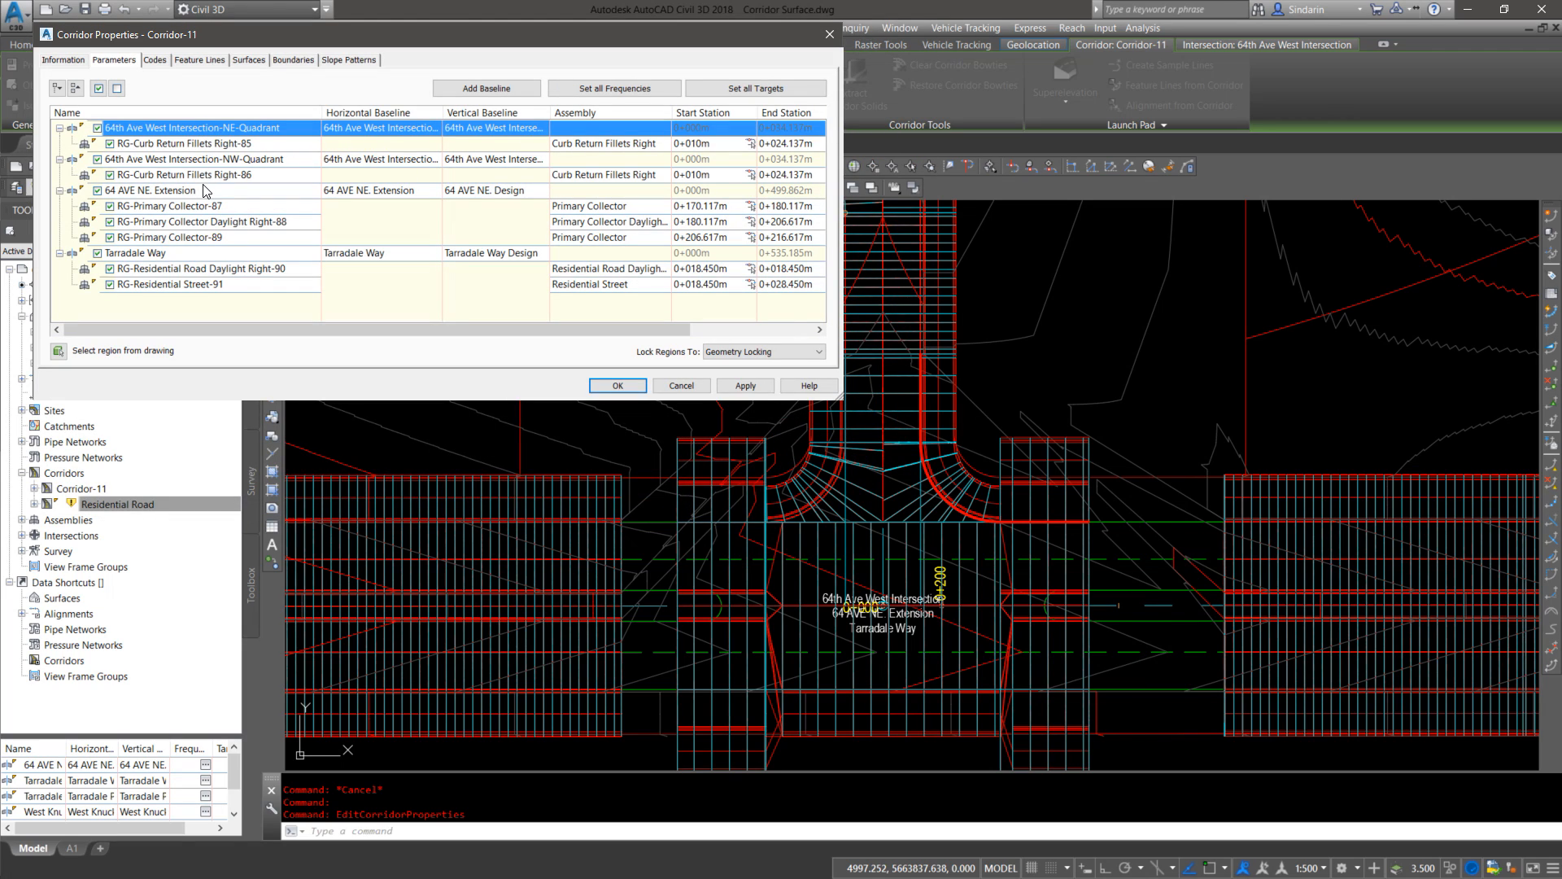
key("Down")
key("Down")
key("Down")
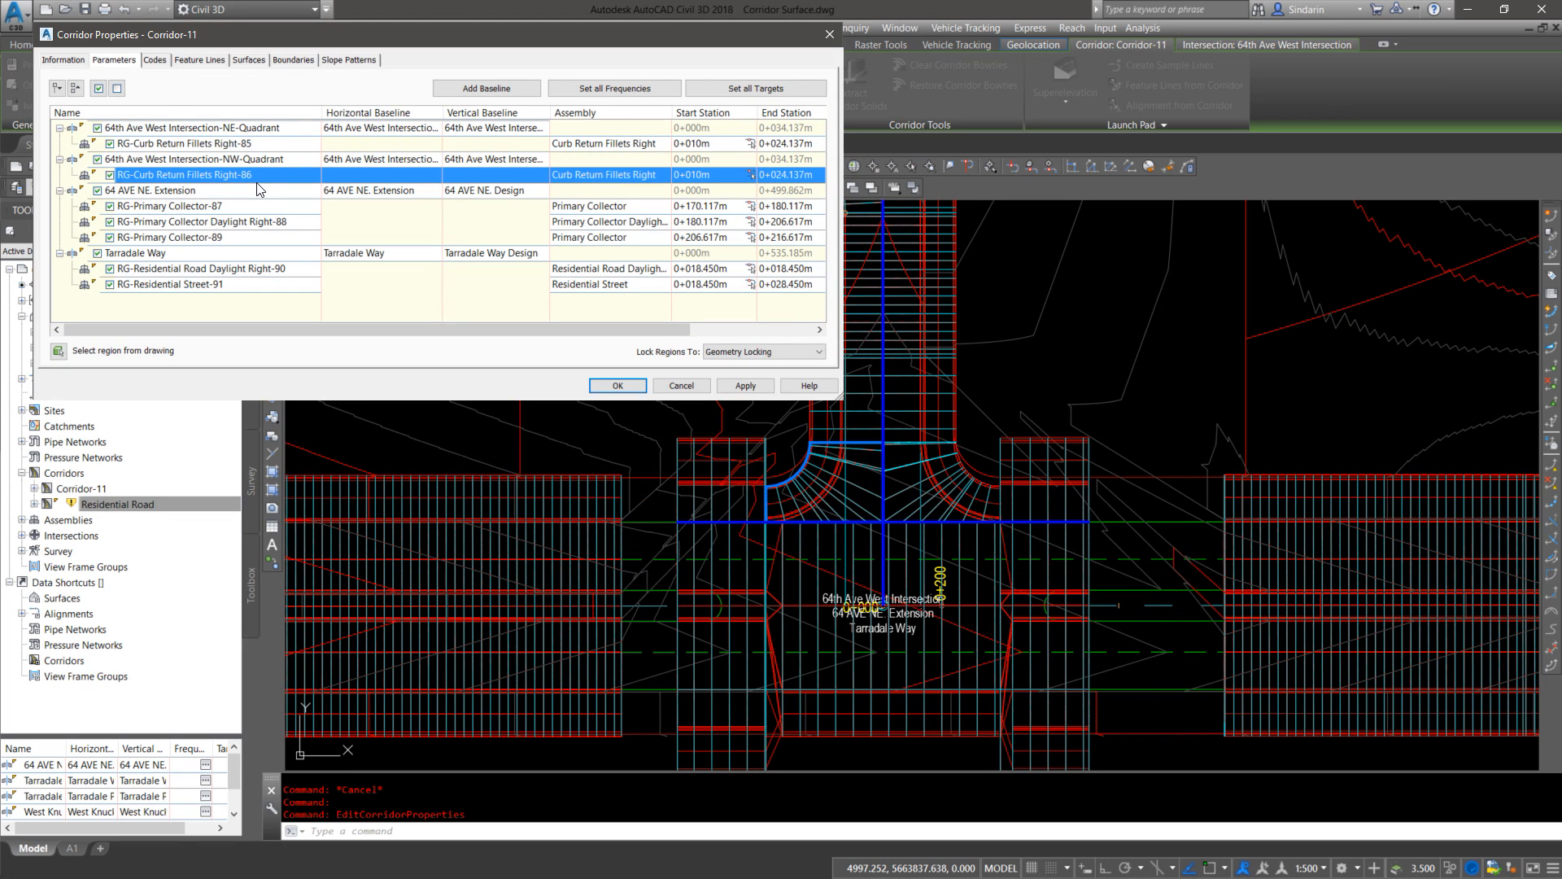
key("Down")
key("Down")
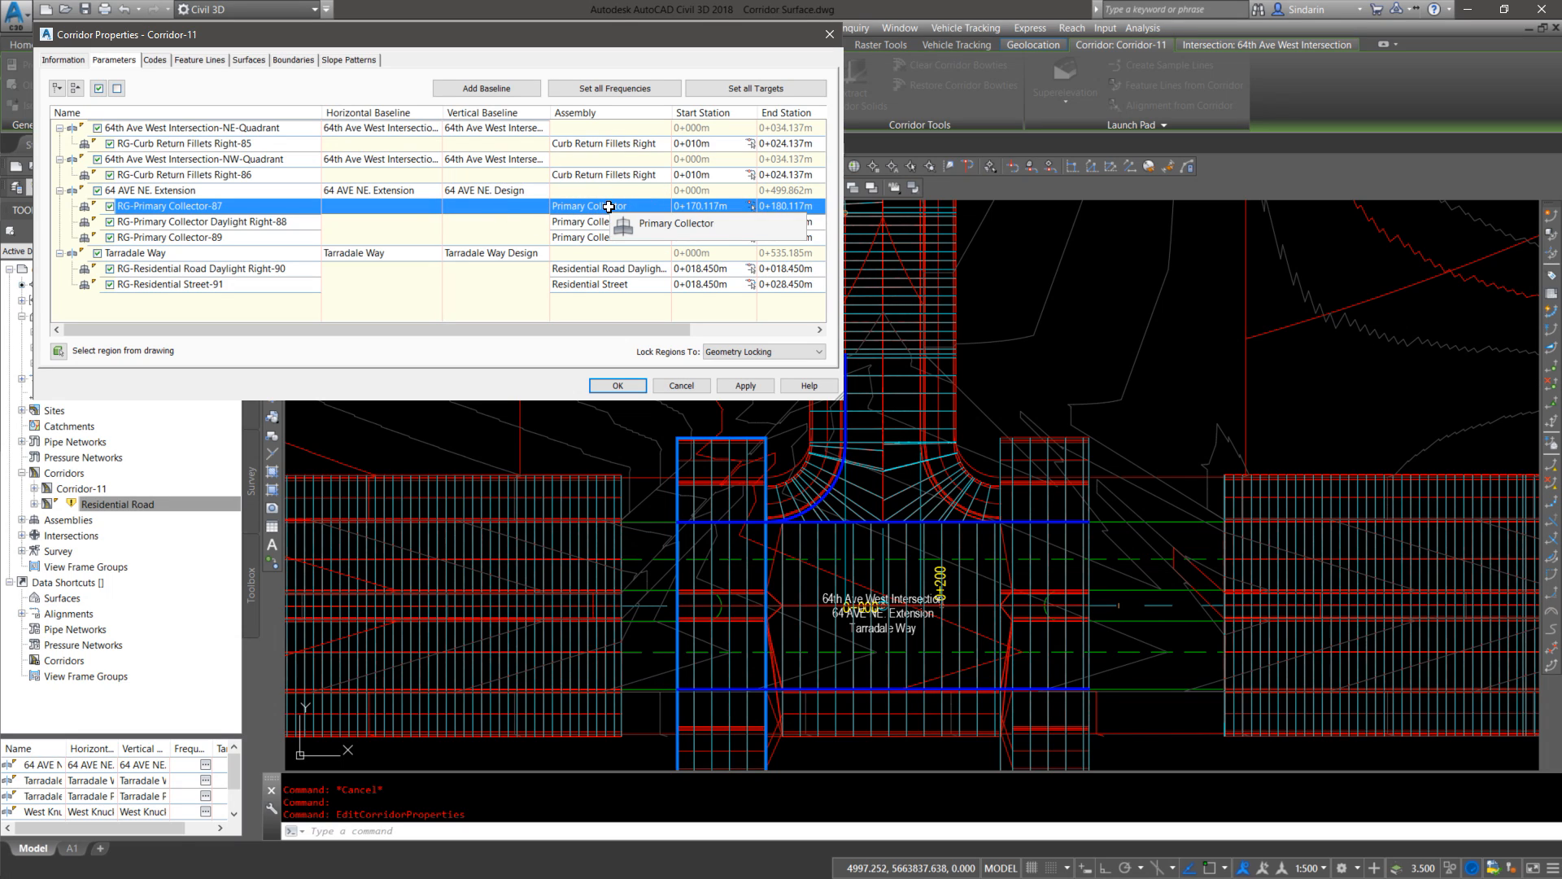
Step: Reassign the Primary Collector assembly to the 64 AVE NE. Extension region starting at 0+170.117m and accept the corridor properties
double_click(608, 207)
left_click(327, 125)
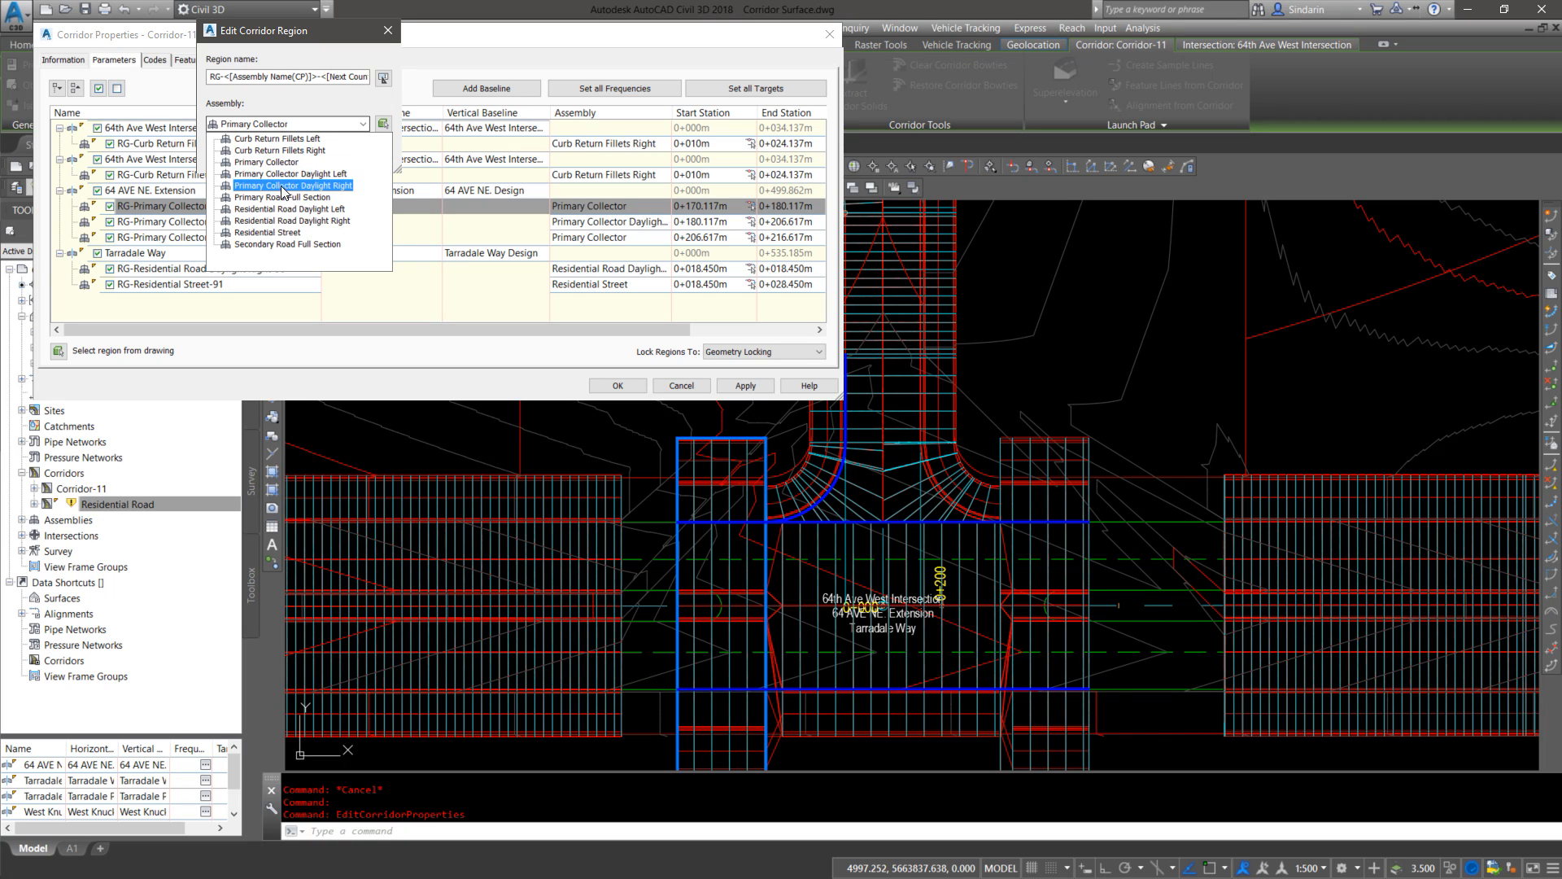
left_click(267, 162)
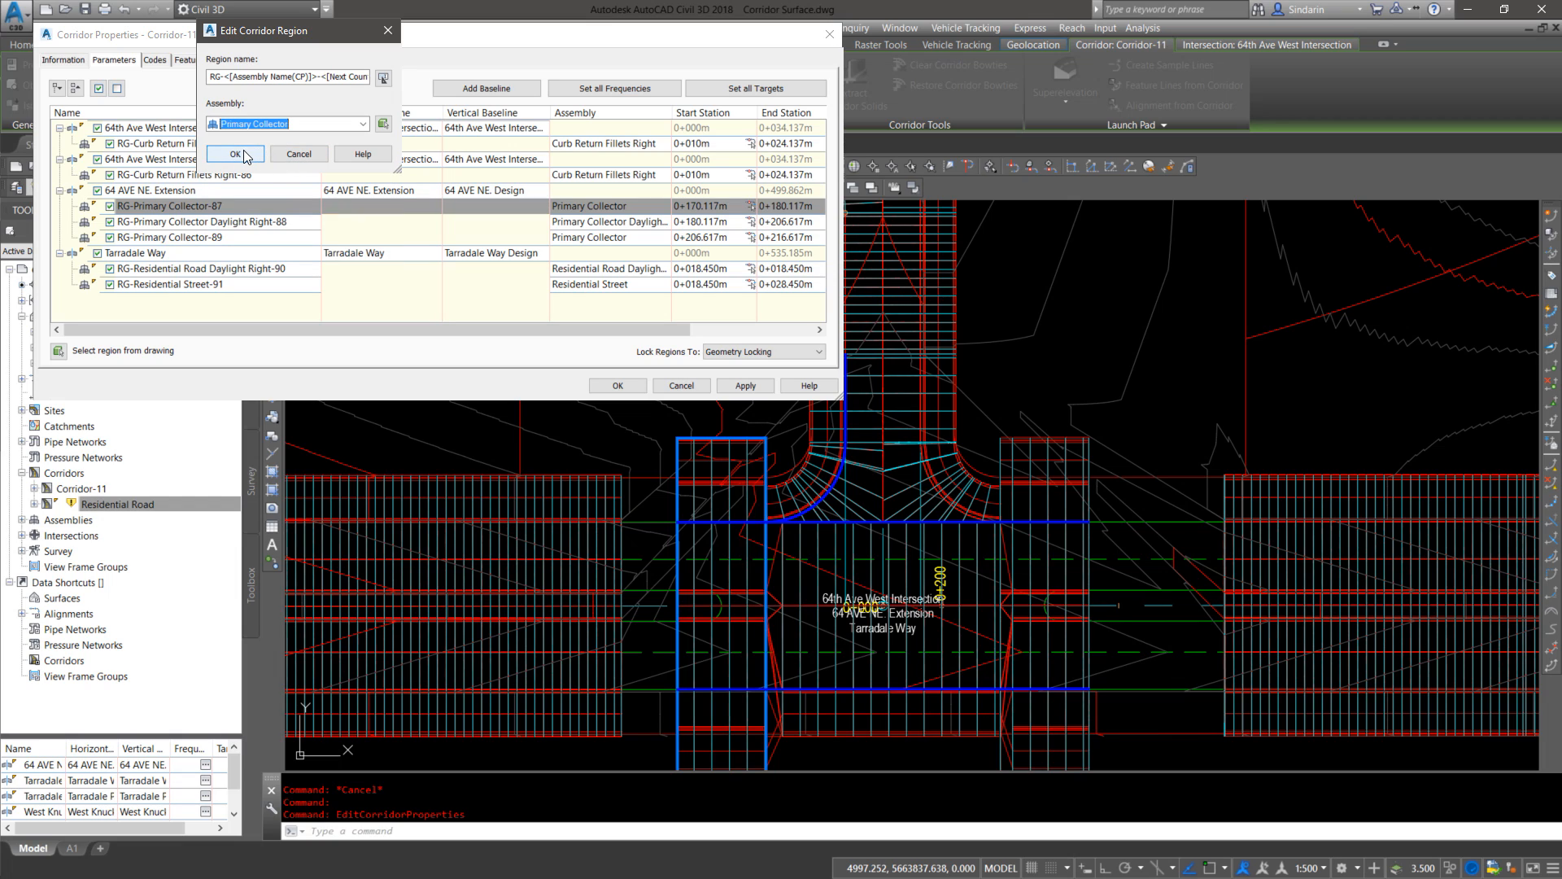
left_click(235, 154)
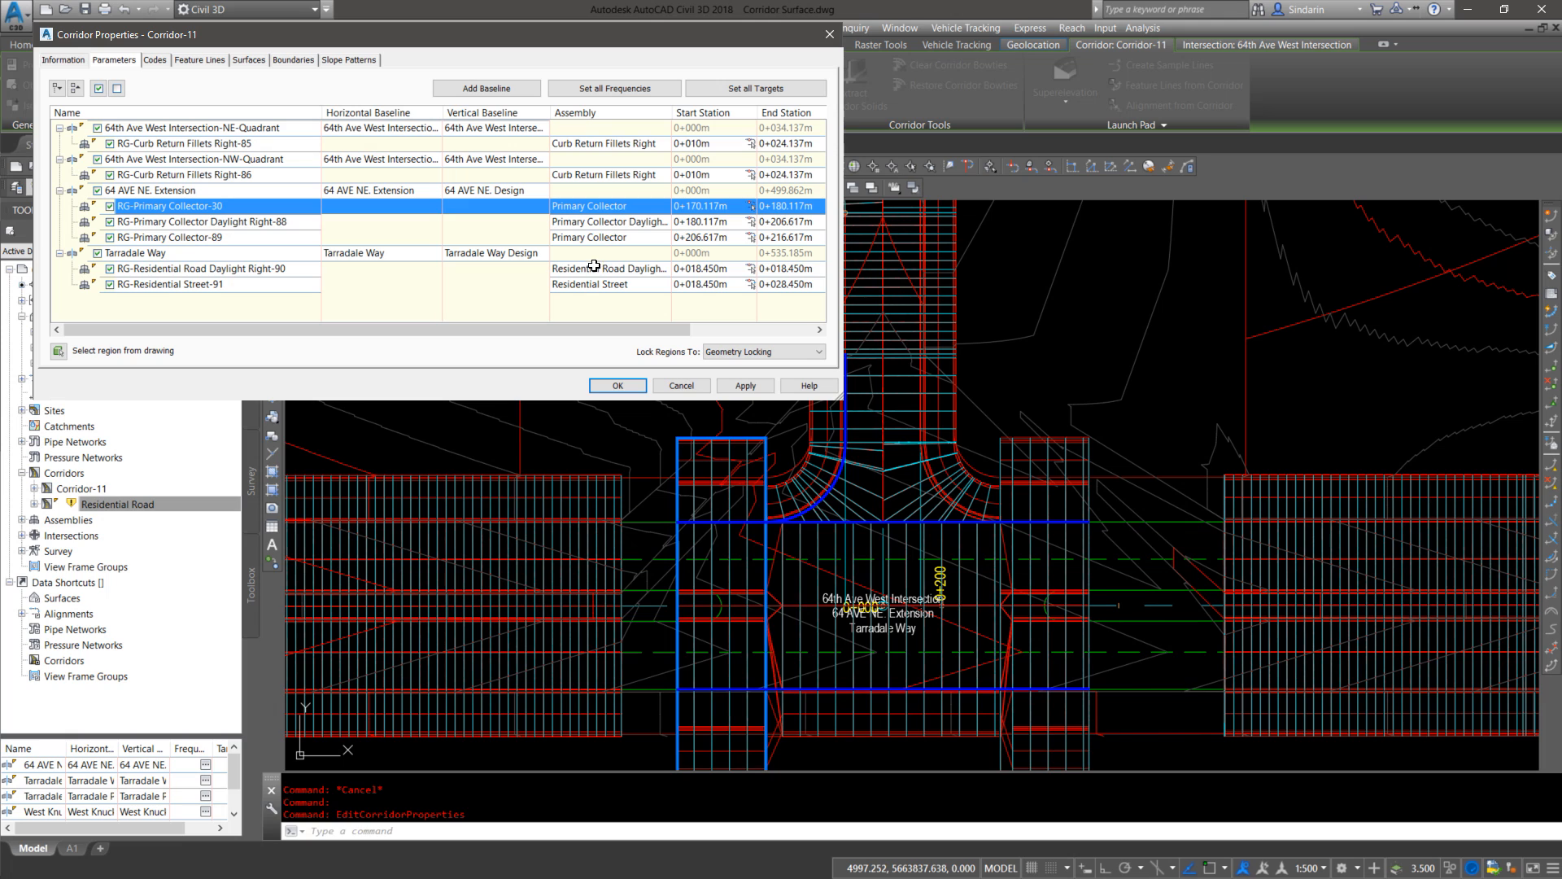
left_click(617, 385)
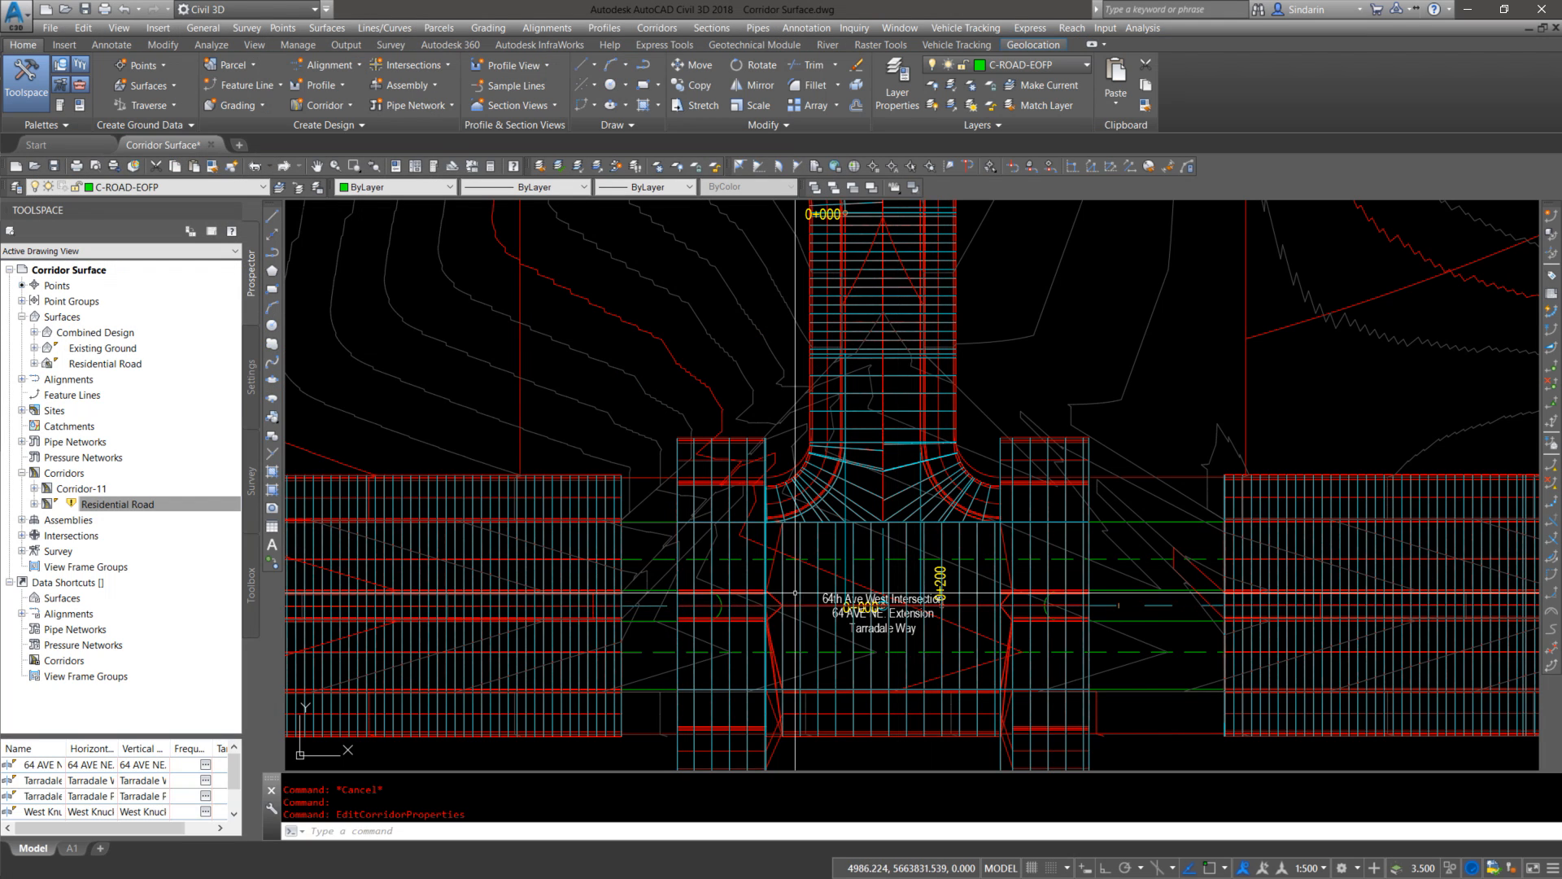
Step: Compare the Primary Road Full Section assembly with the Primary Collector and the other labelled road and curb return assemblies
scroll(627, 377, "down", 10)
scroll(683, 512, "up", 10)
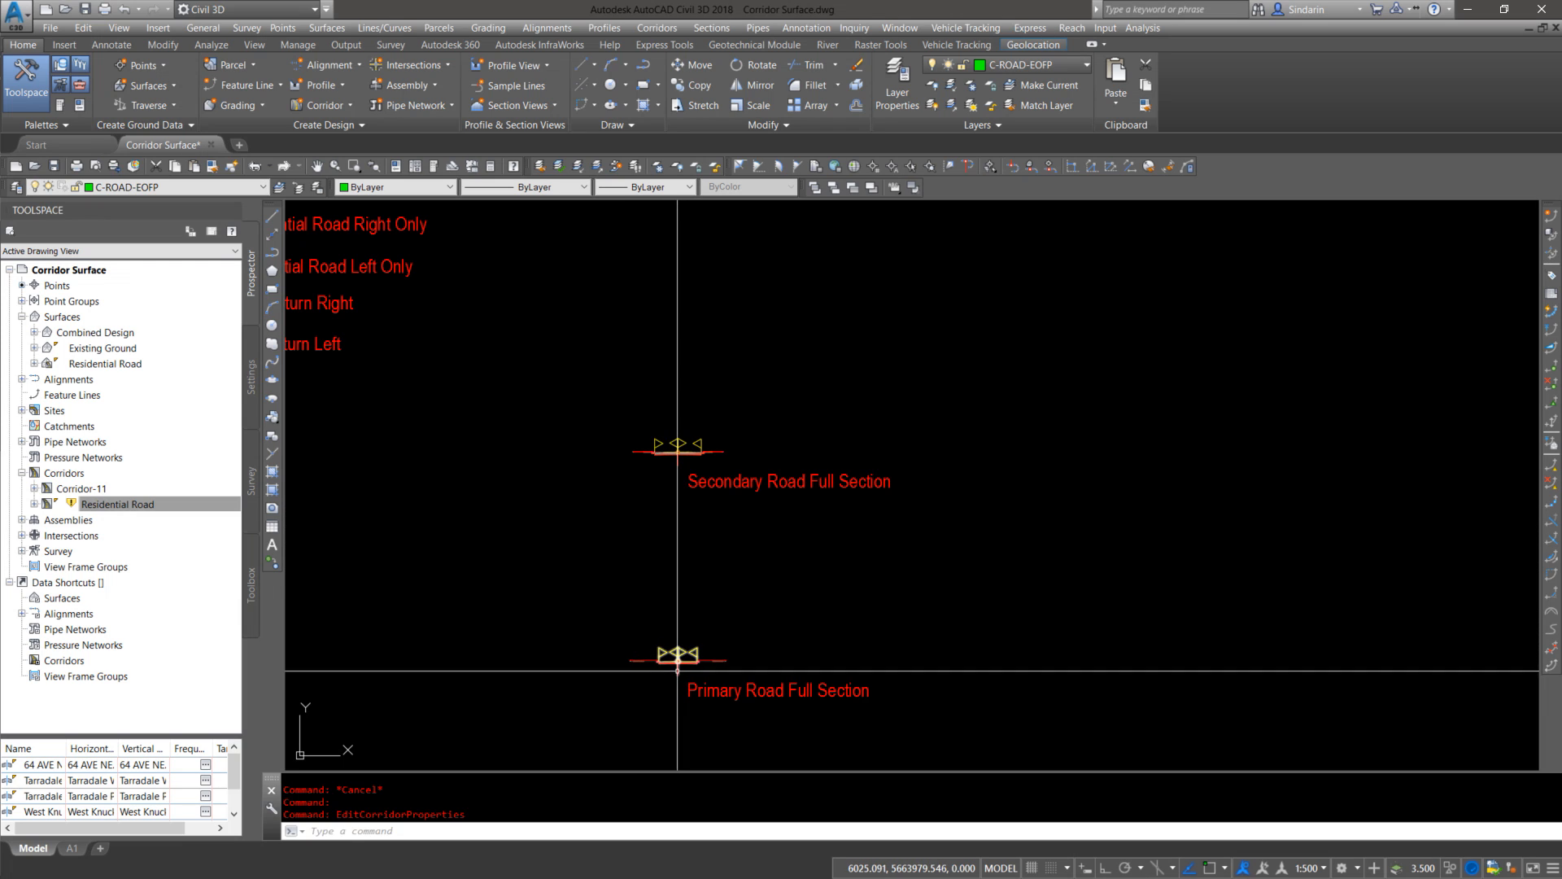
middle_click_drag(563, 555, 1100, 763)
scroll(662, 370, "up", 4)
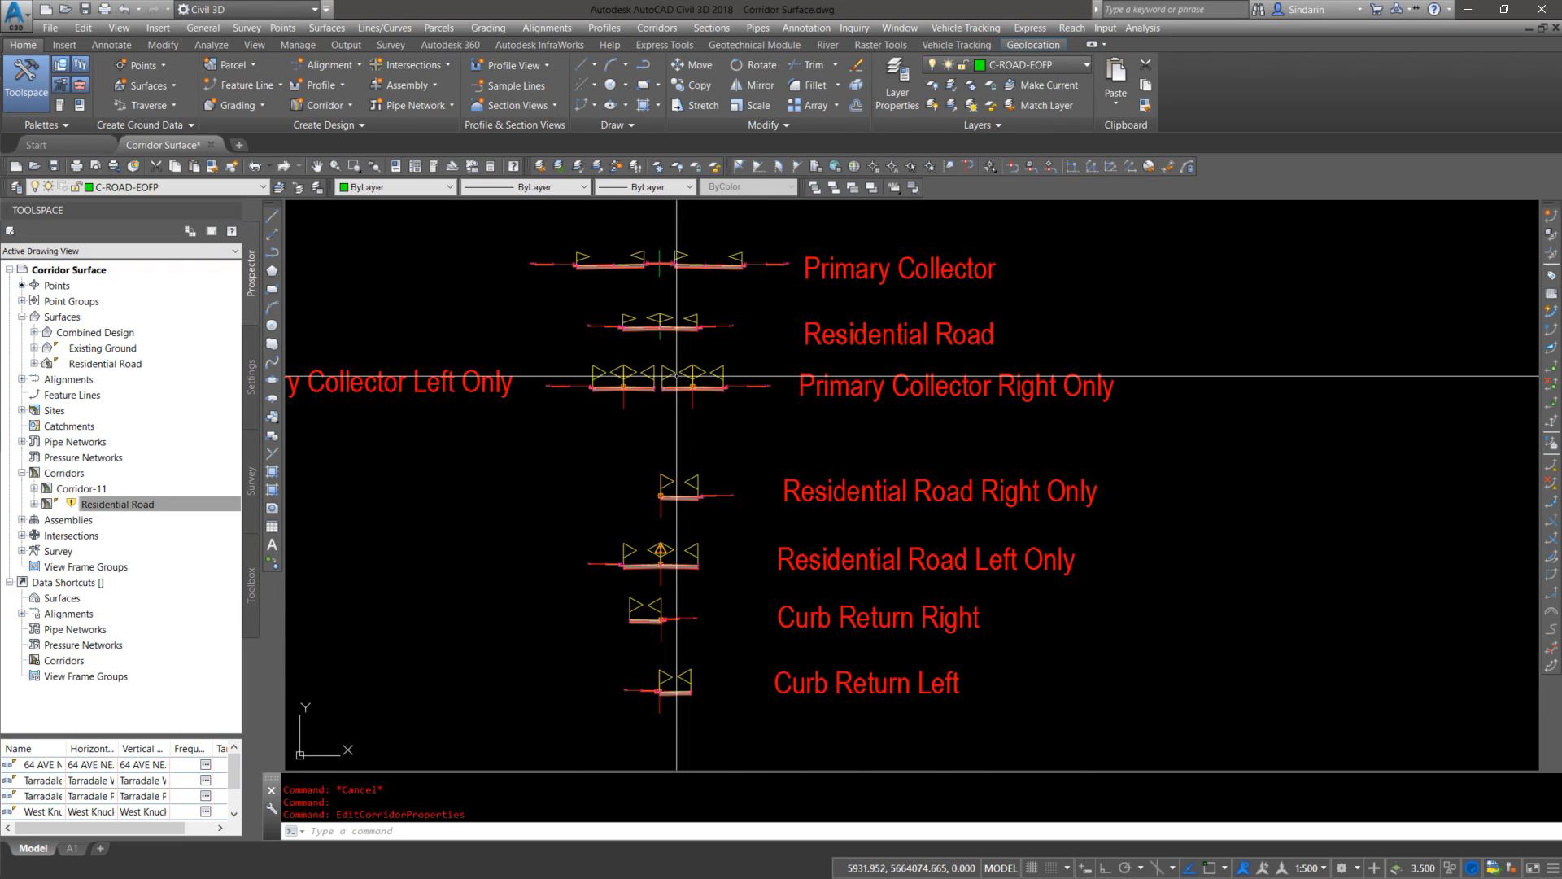
middle_click_drag(706, 376, 806, 558)
scroll(811, 360, "up", 2)
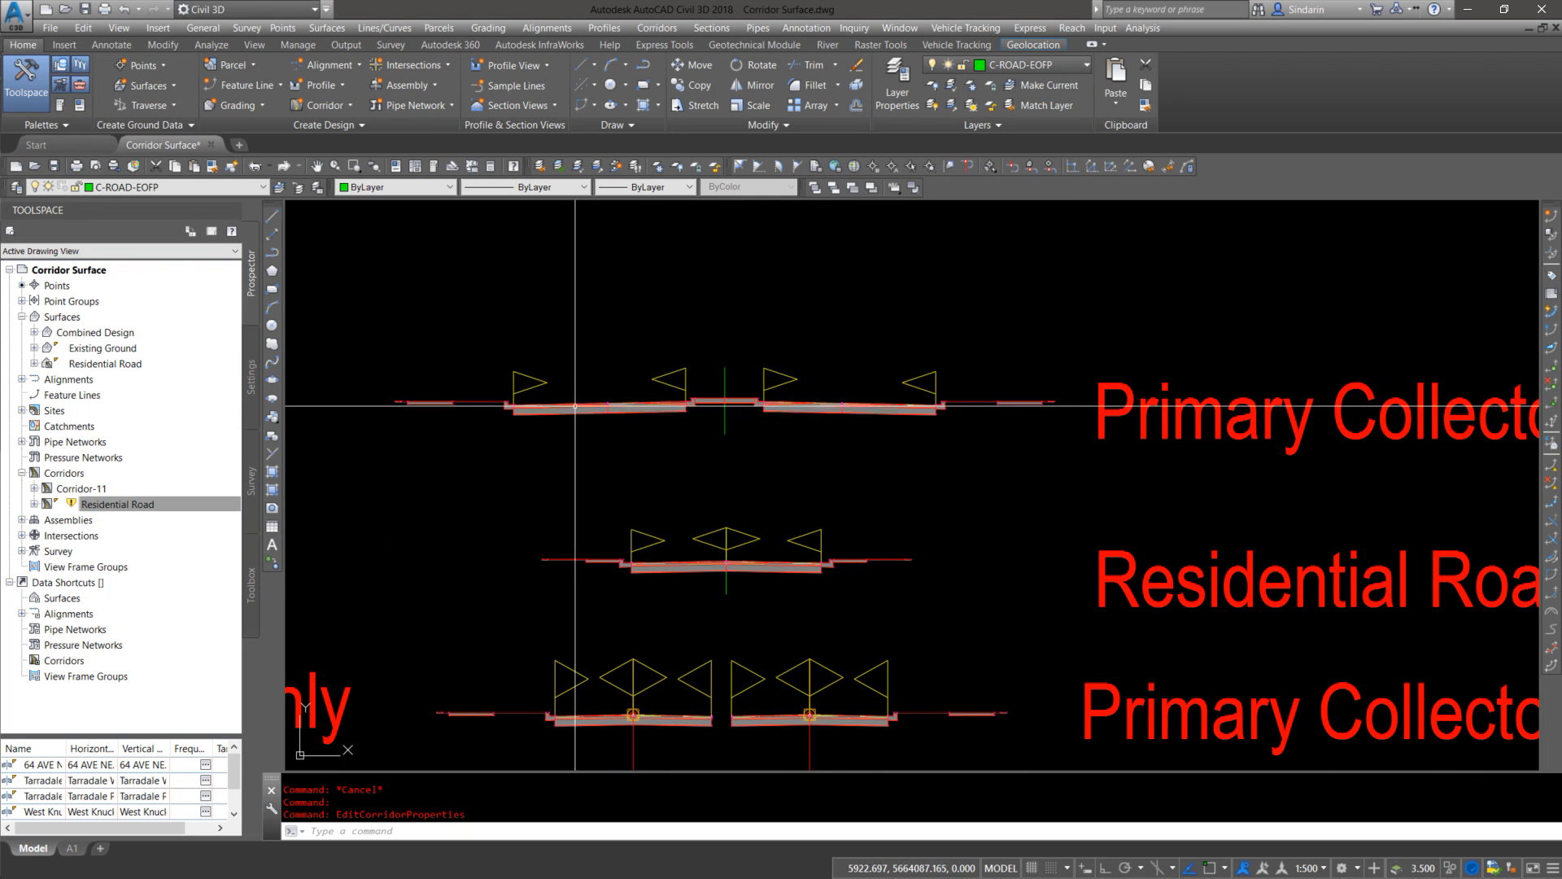
scroll(830, 420, "down", 15)
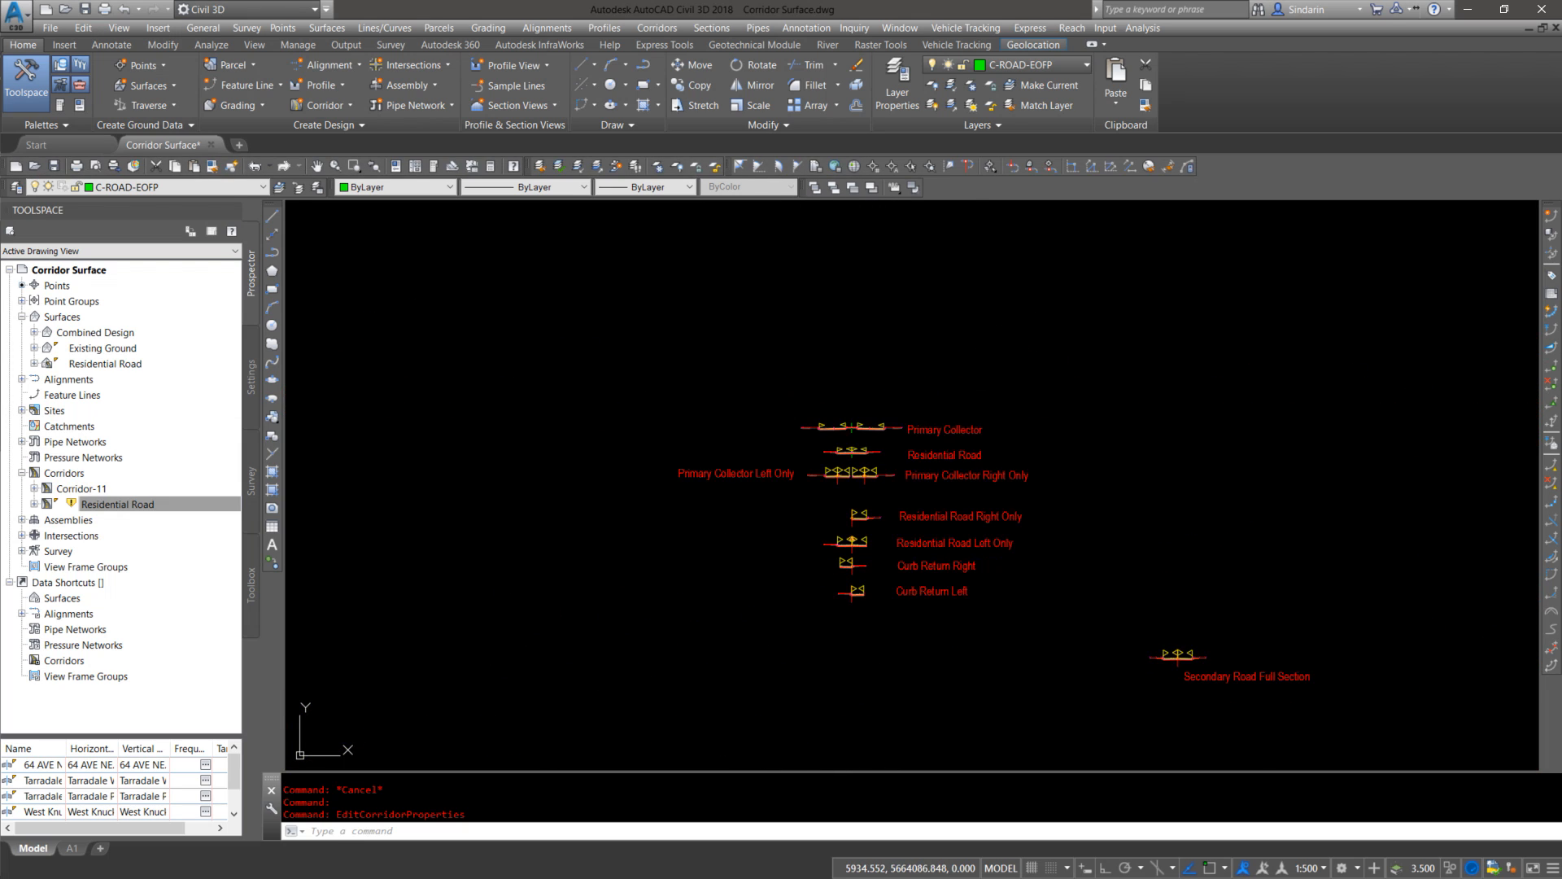
scroll(935, 435, "up", 12)
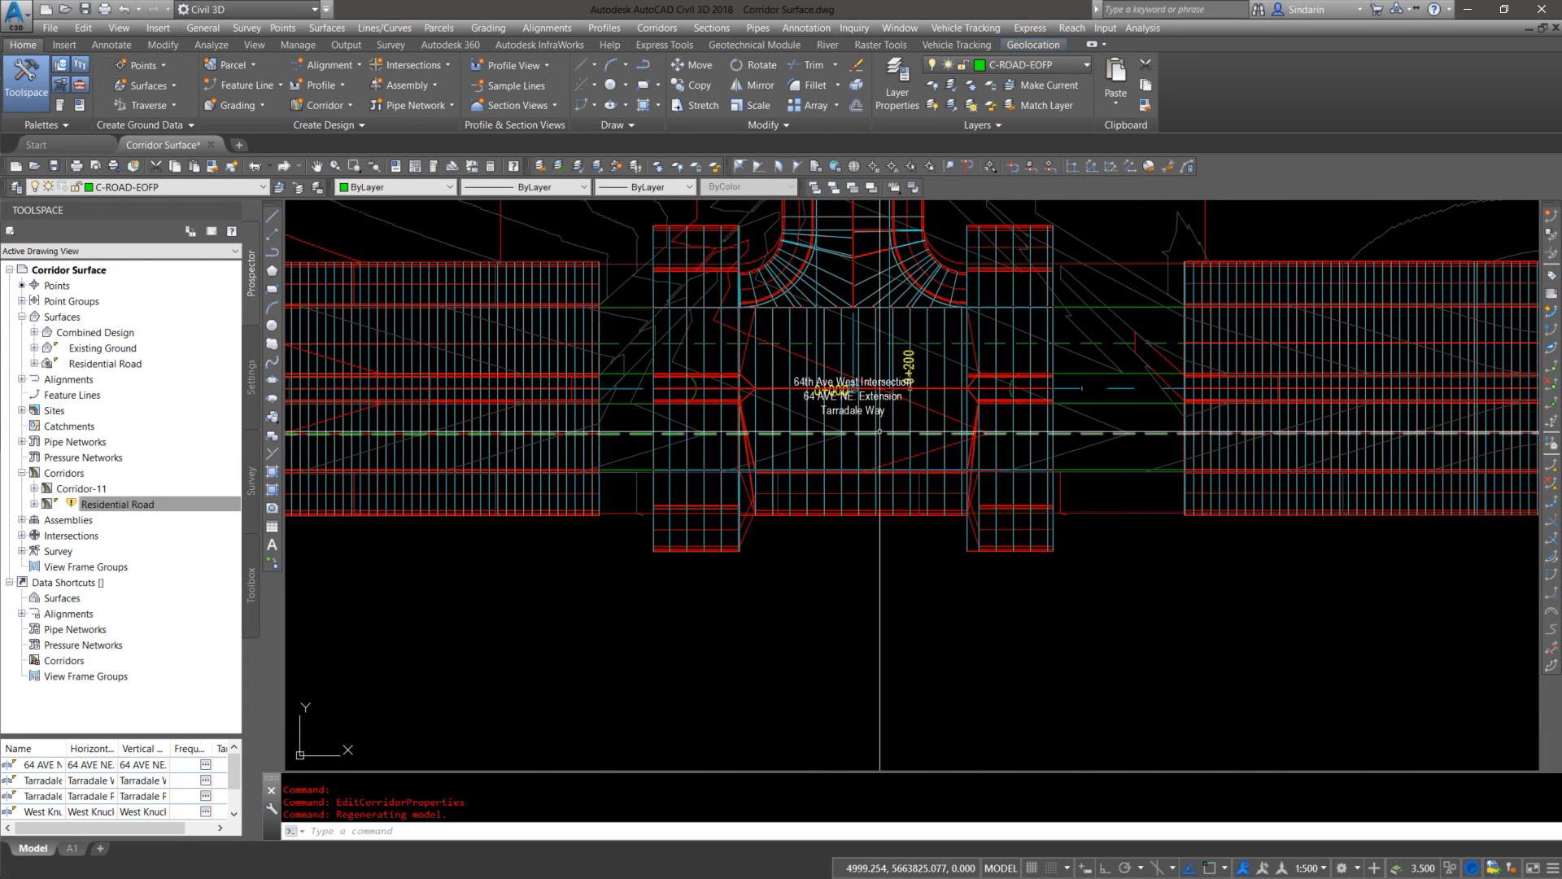
Step: Assign the Primary Road Full Section assembly to Corridor-11's 64 AVE NE. Extension region from 0+170.117m to 0+180.117m
left_click(887, 431)
right_click(879, 426)
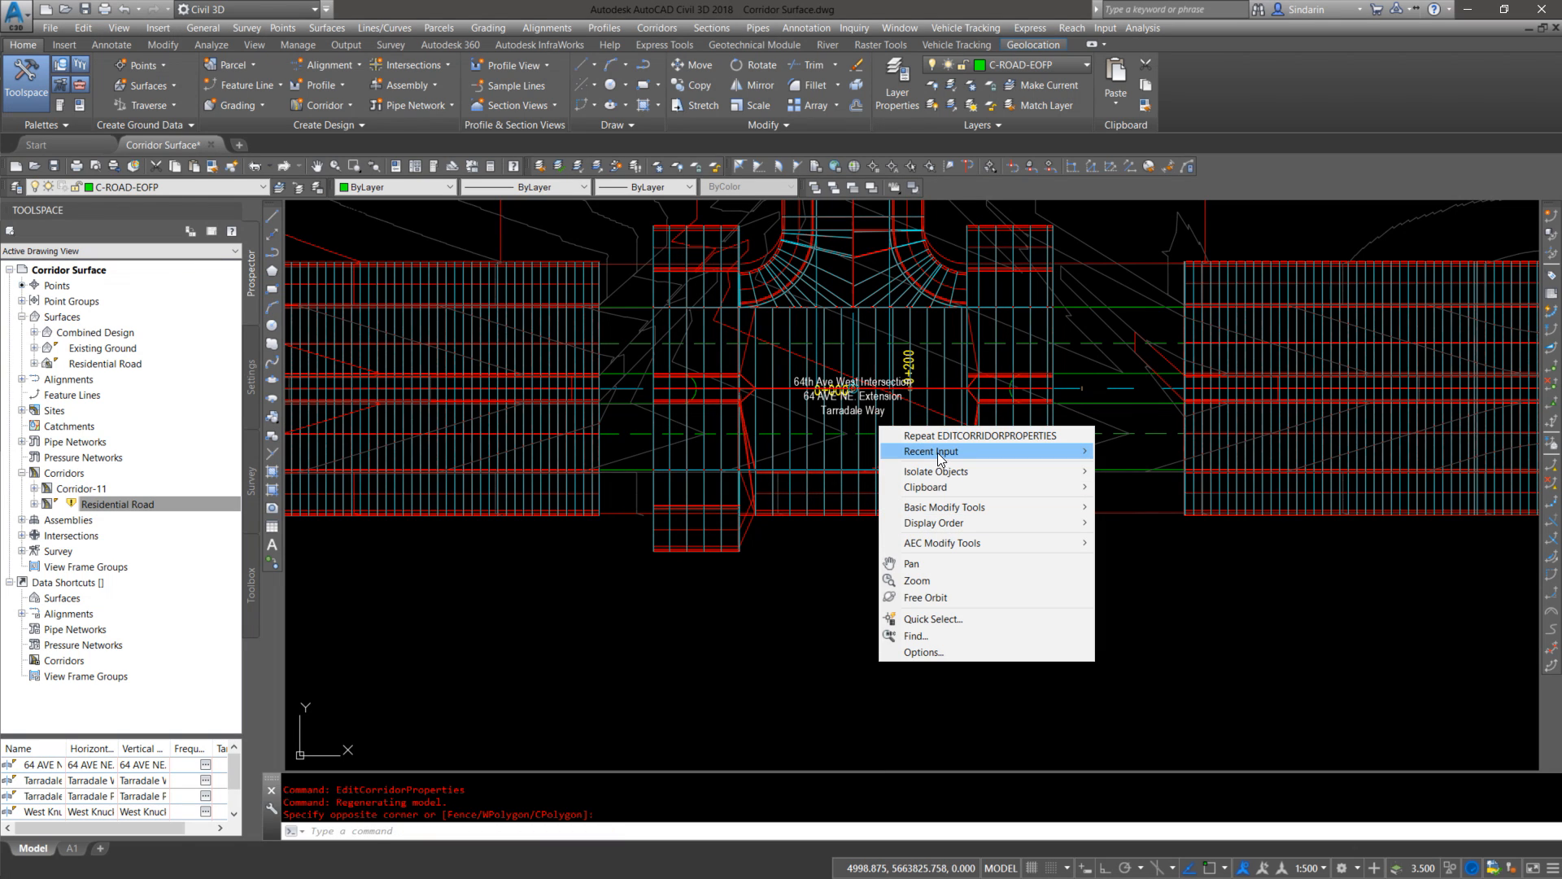
left_click(877, 434)
left_click(876, 425)
right_click(876, 424)
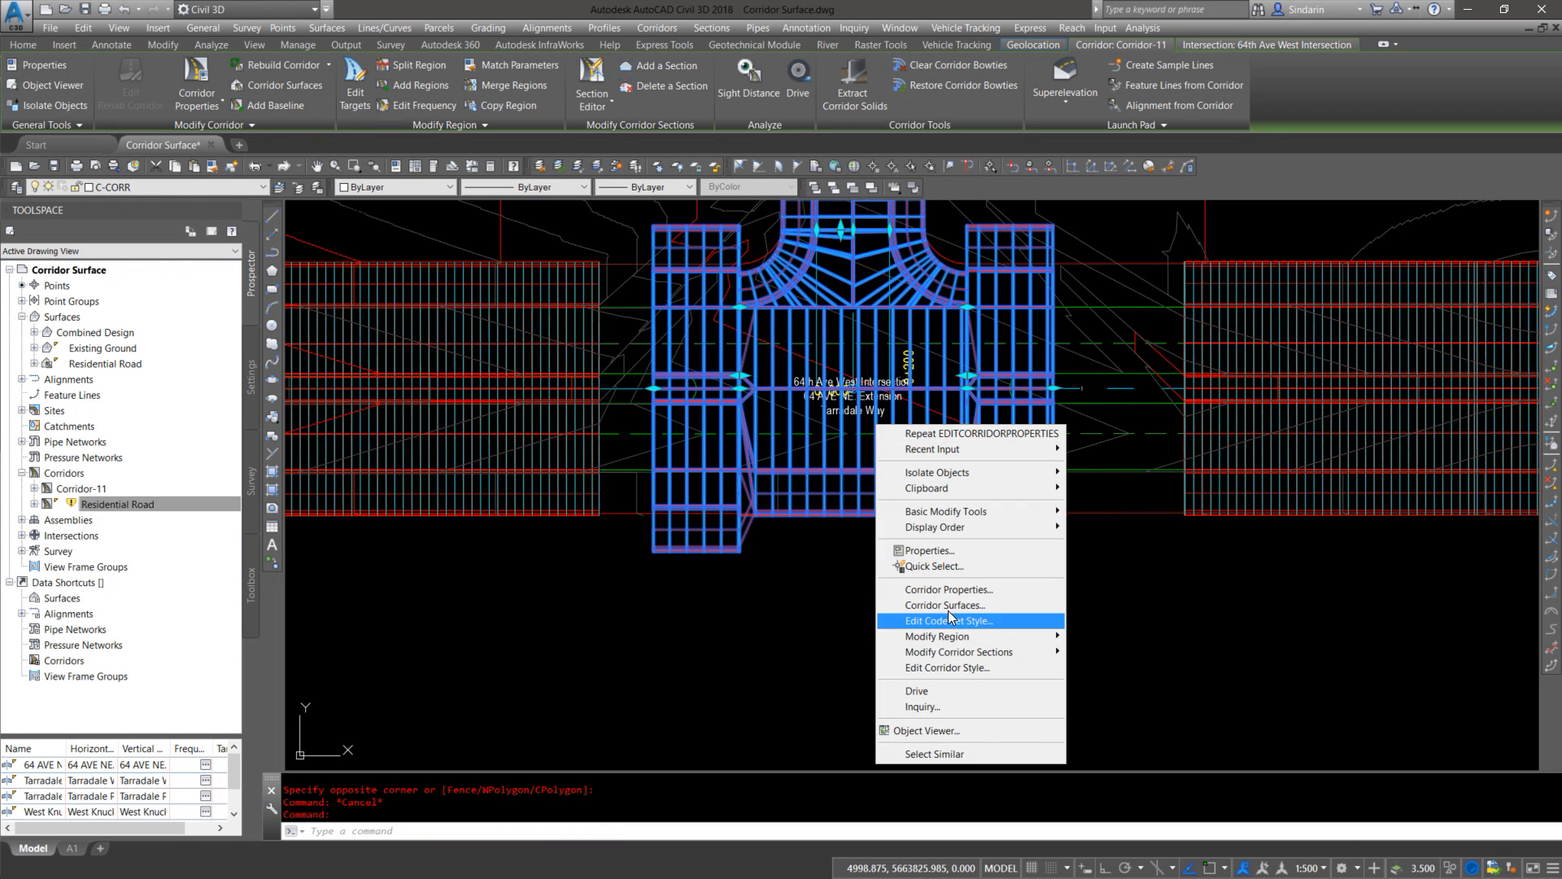
left_click(947, 589)
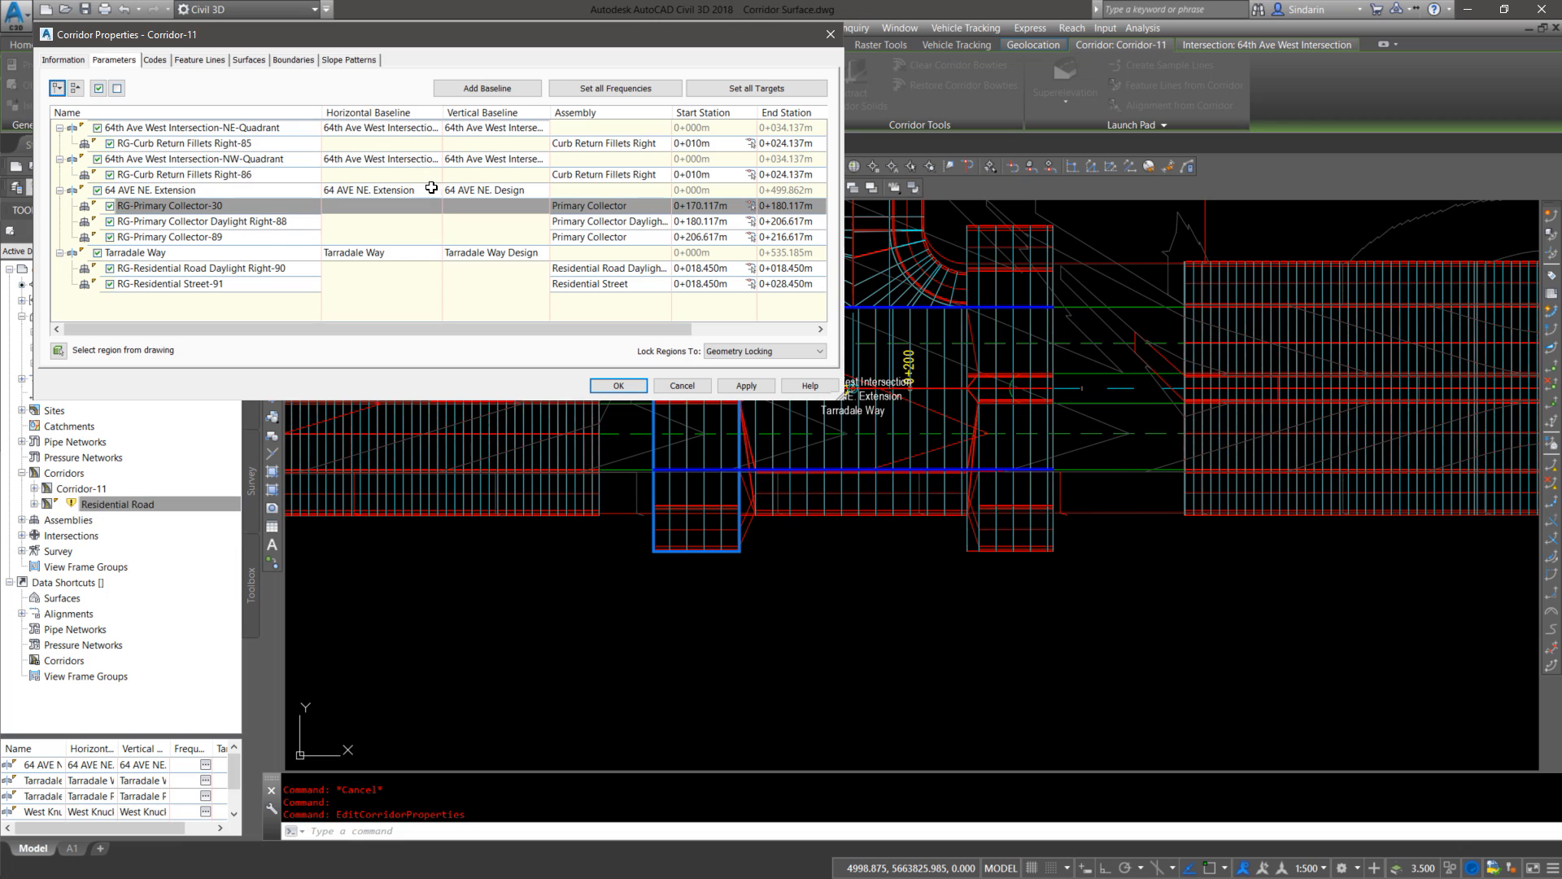
left_click(617, 205)
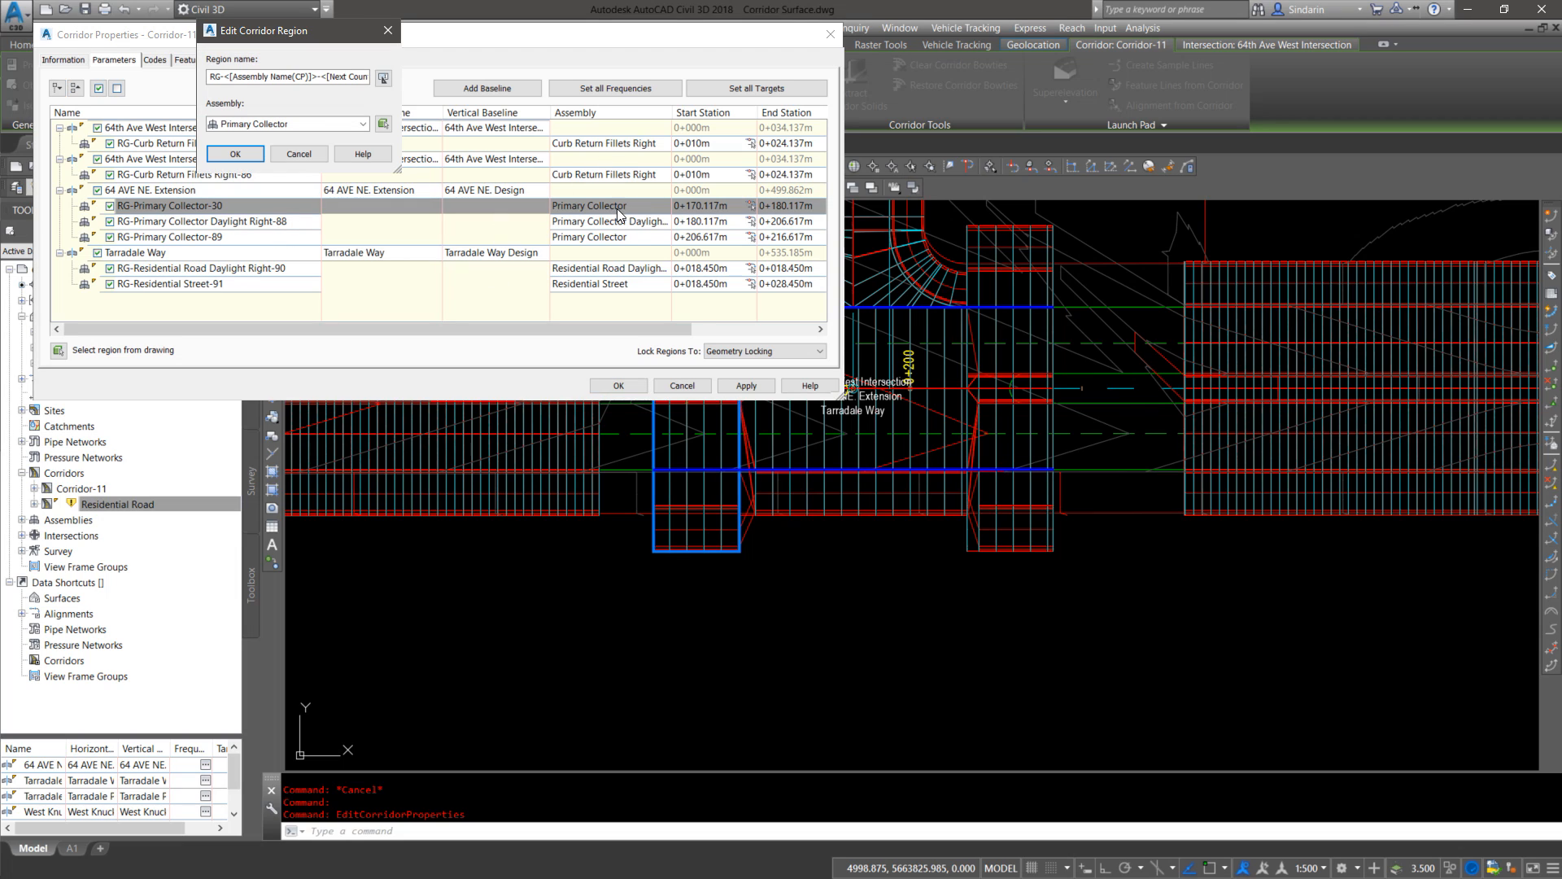
left_click(317, 127)
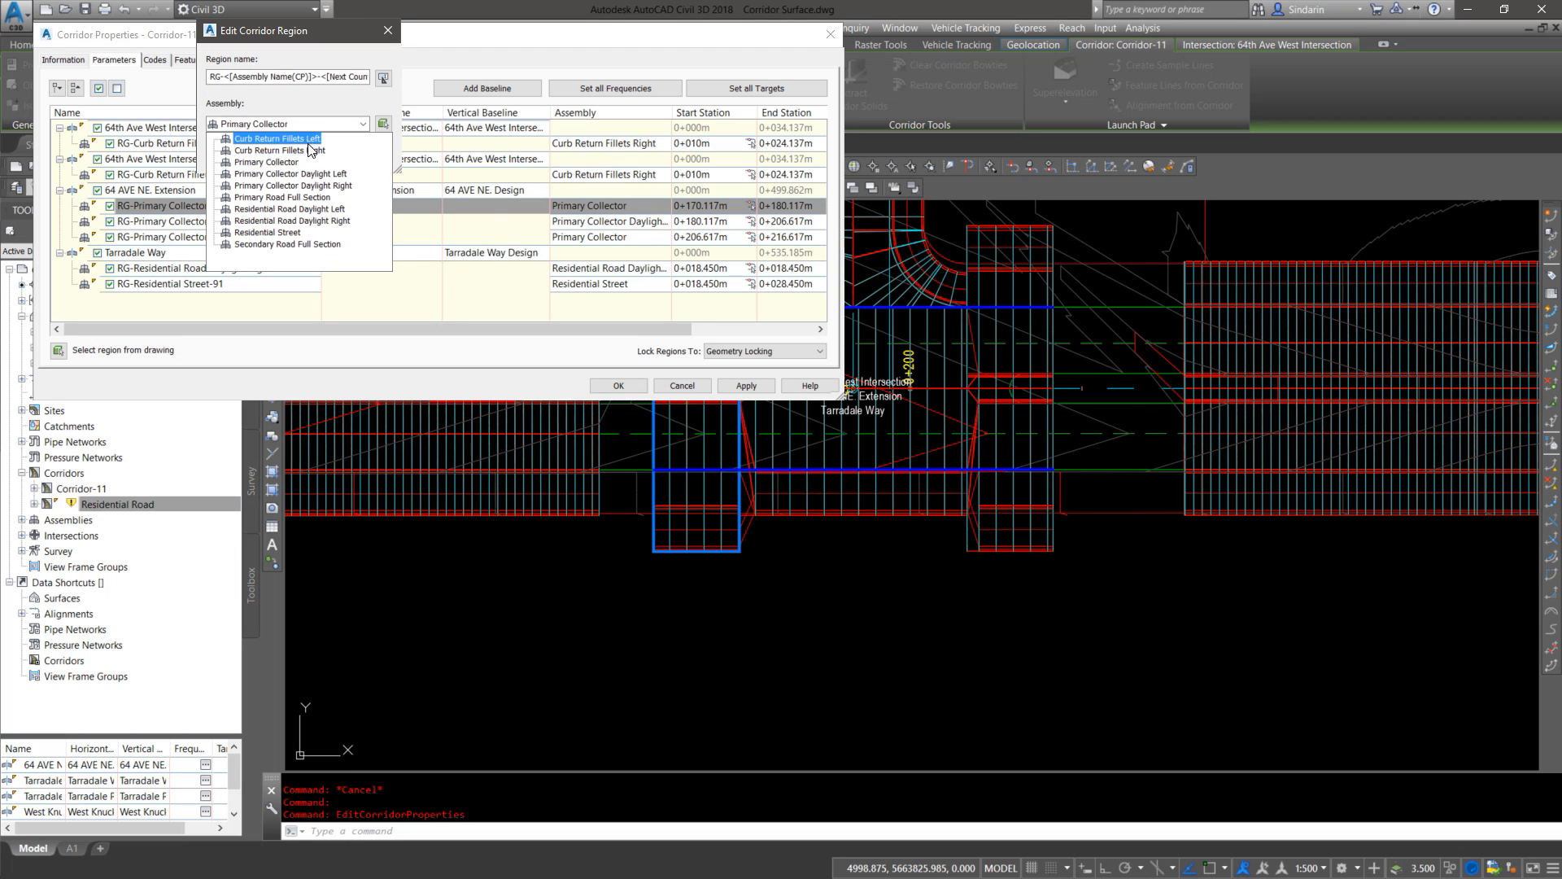
left_click(291, 198)
left_click(235, 154)
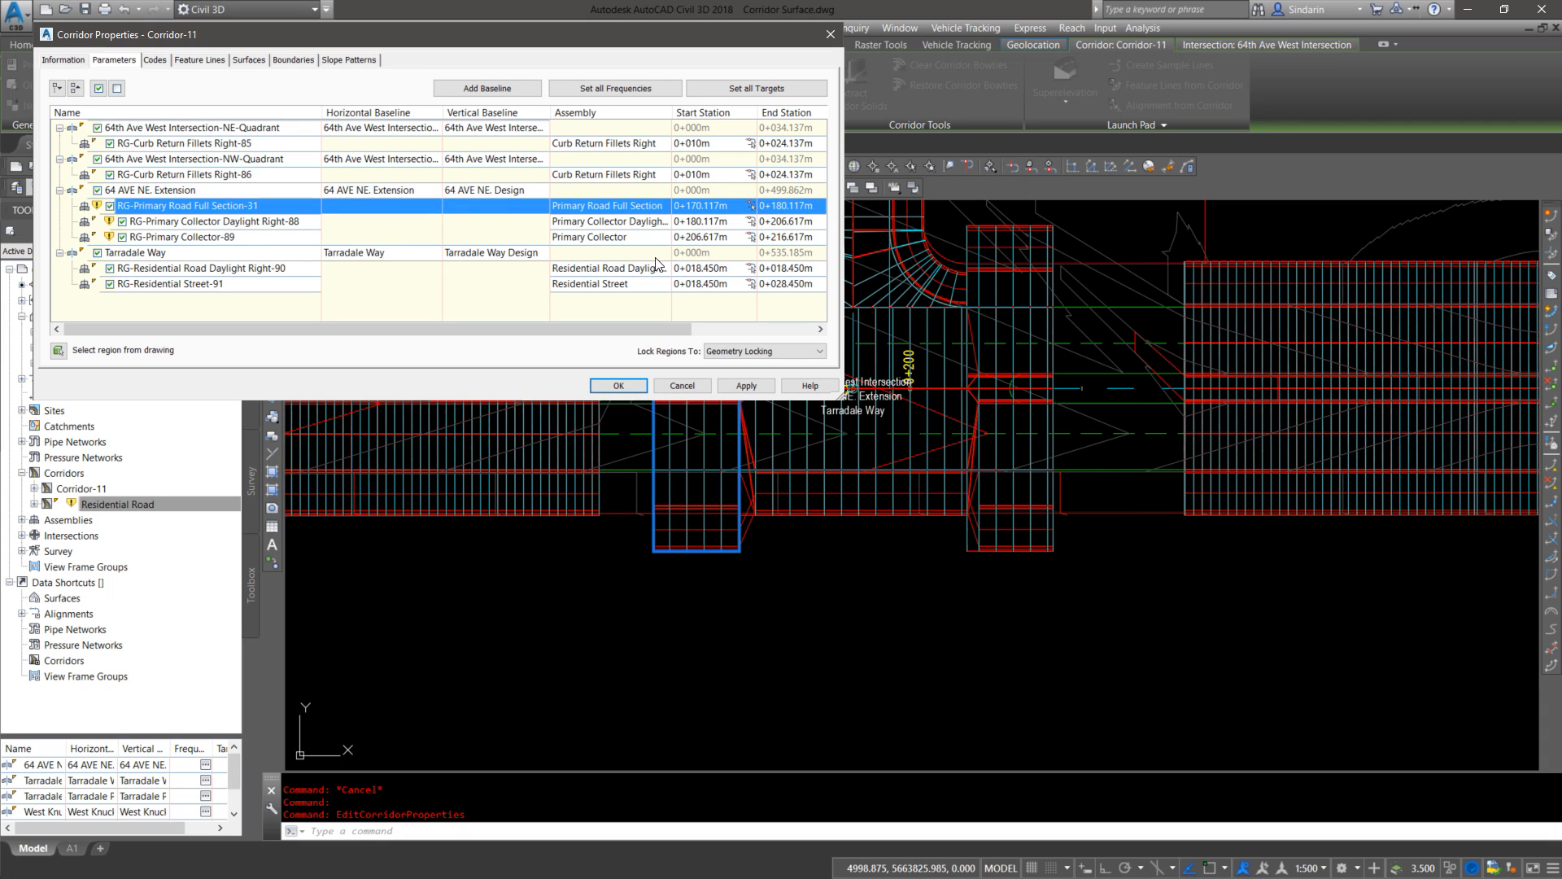
Step: Assign the Primary Road Full Section assembly to the 64 AVE NE. Extension region from 0+206.617m to 0+216.617m and rebuild Corridor-11
double_click(621, 238)
left_click(282, 124)
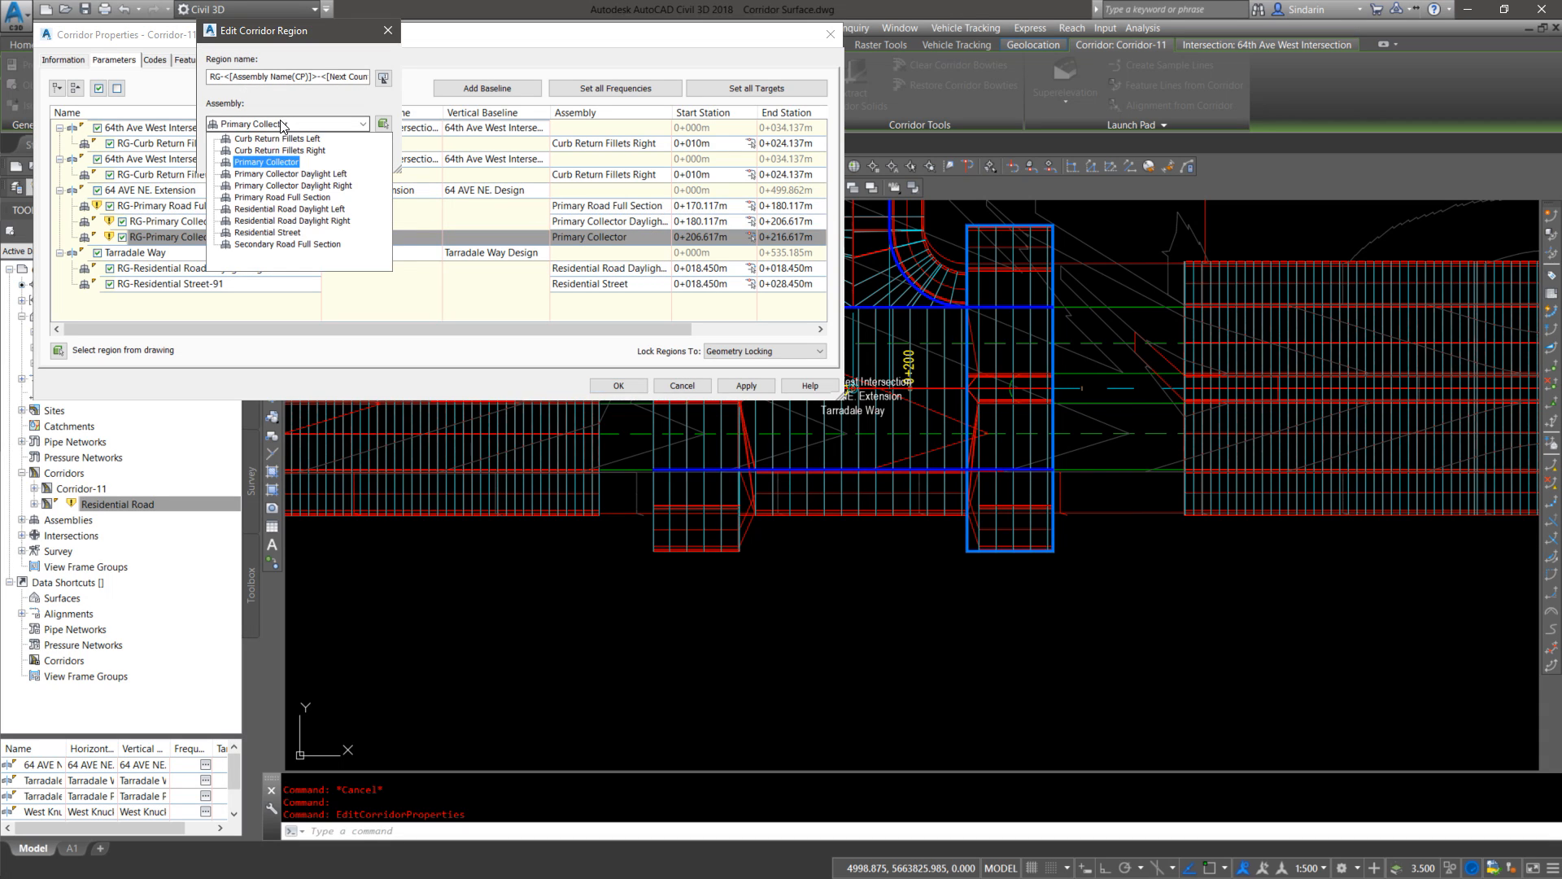
left_click(272, 196)
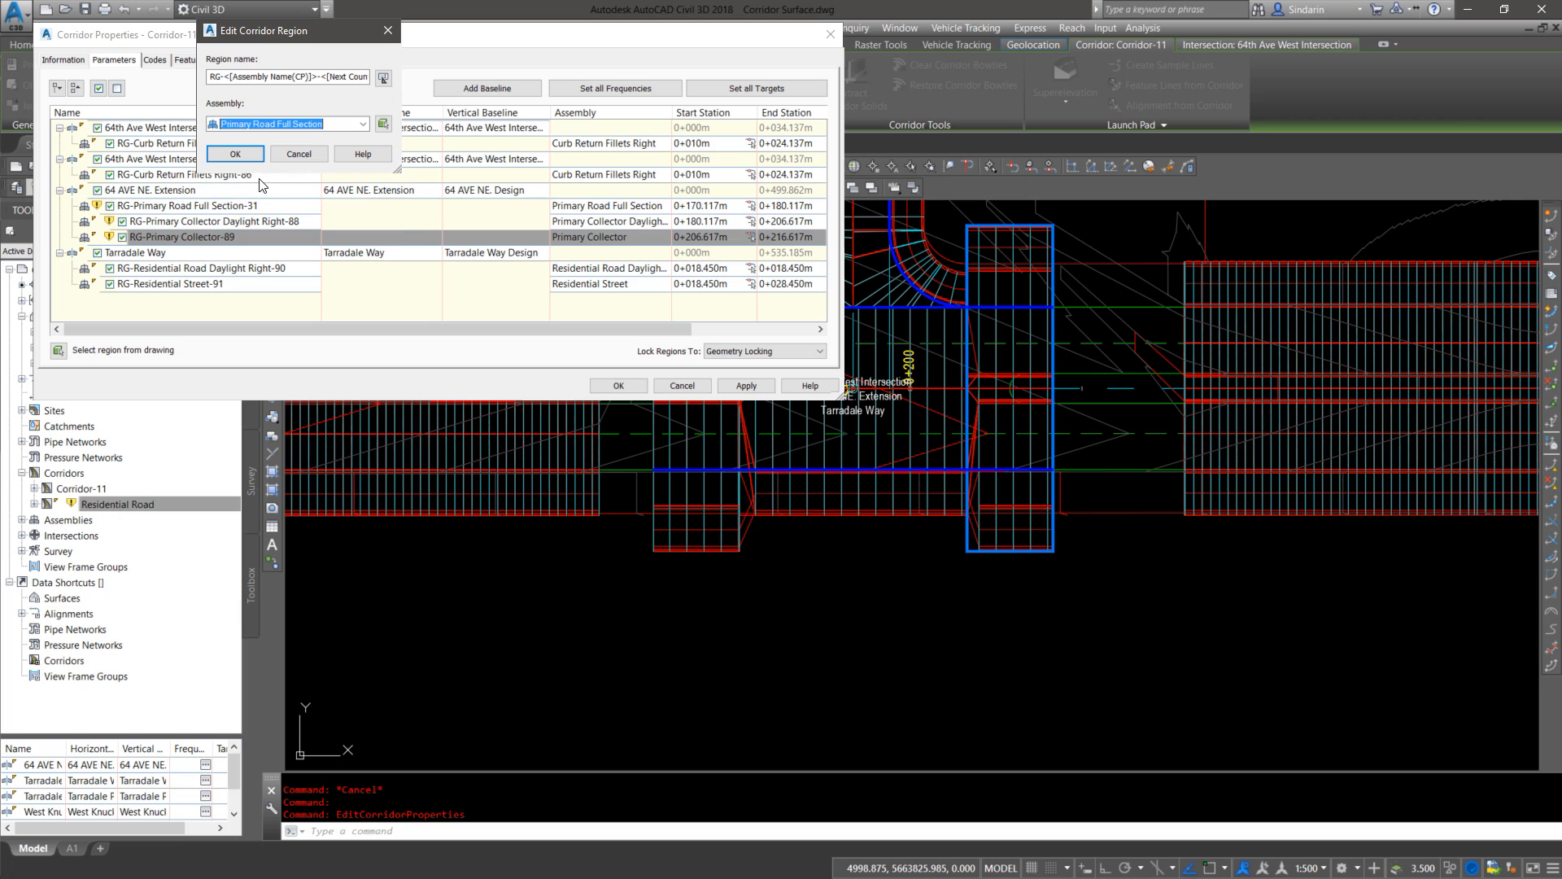
left_click(234, 154)
left_click(746, 386)
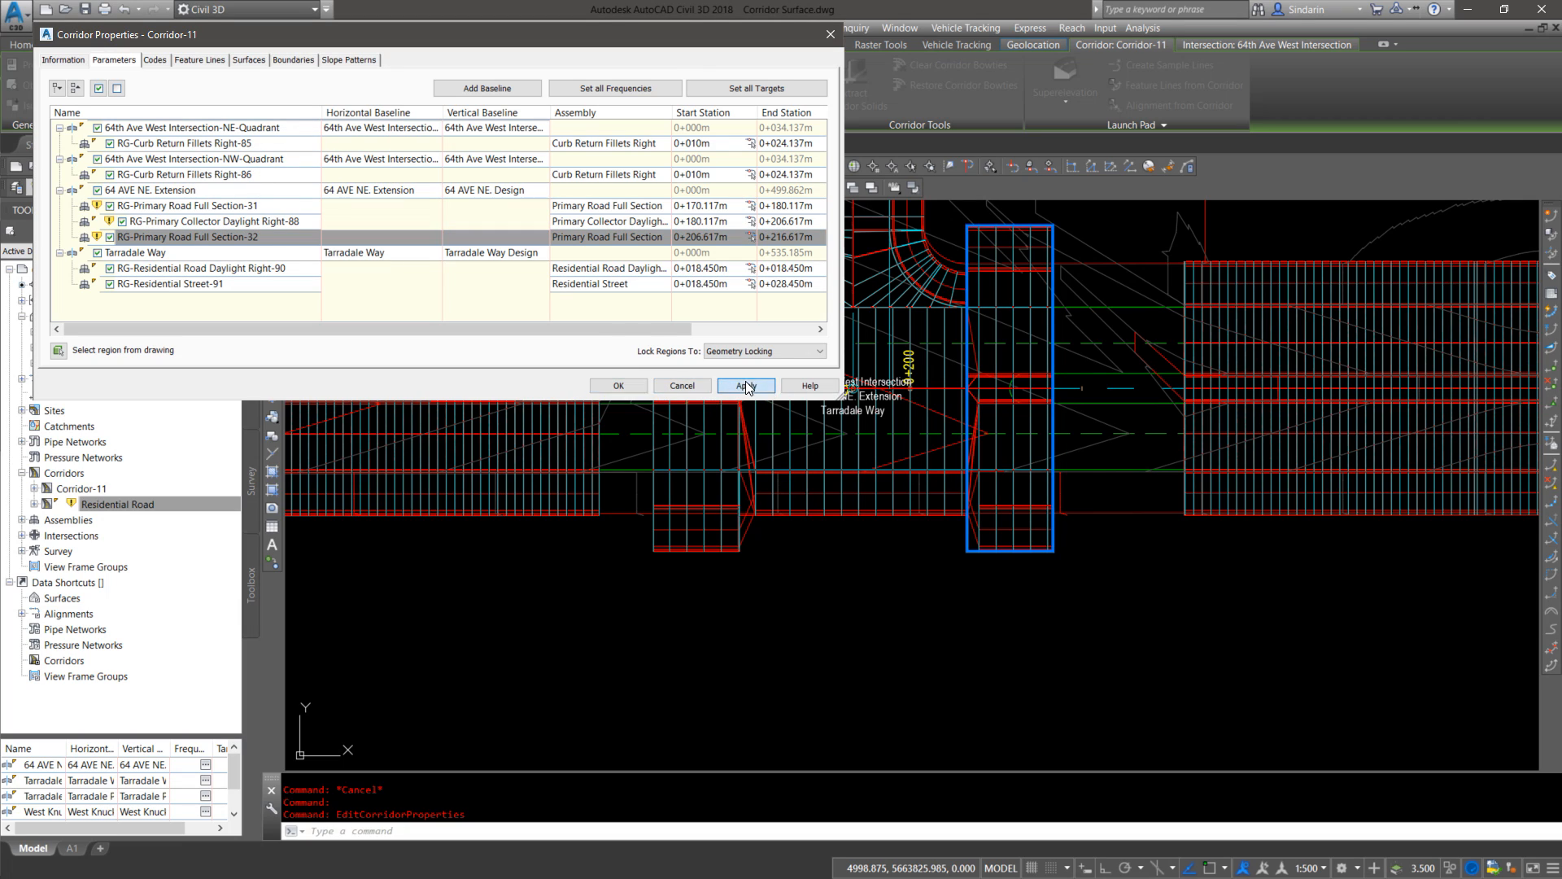
left_click(709, 412)
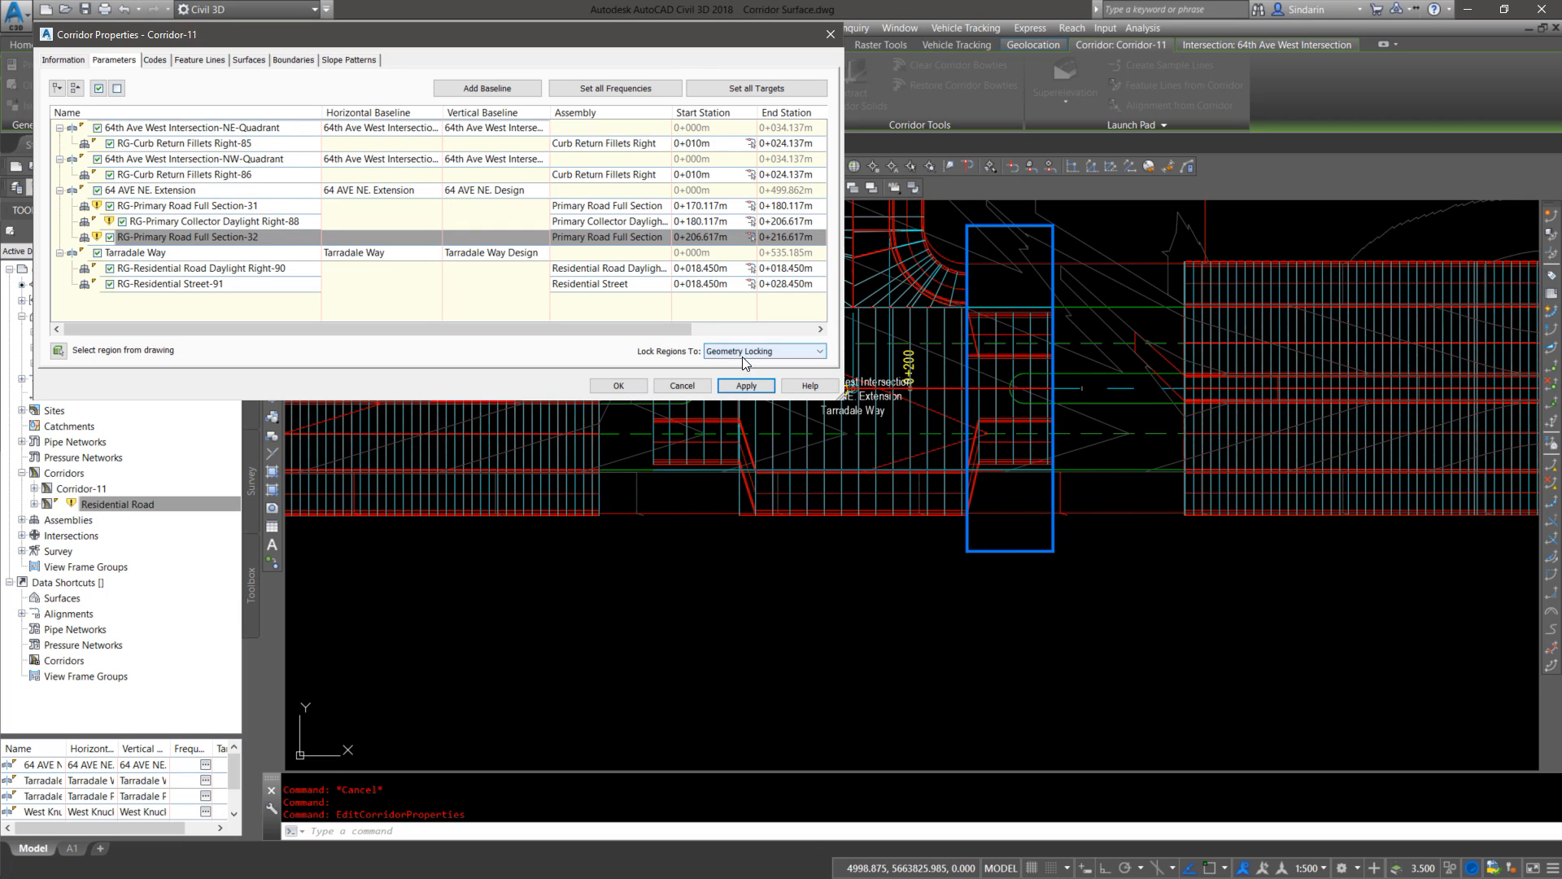
left_click(618, 385)
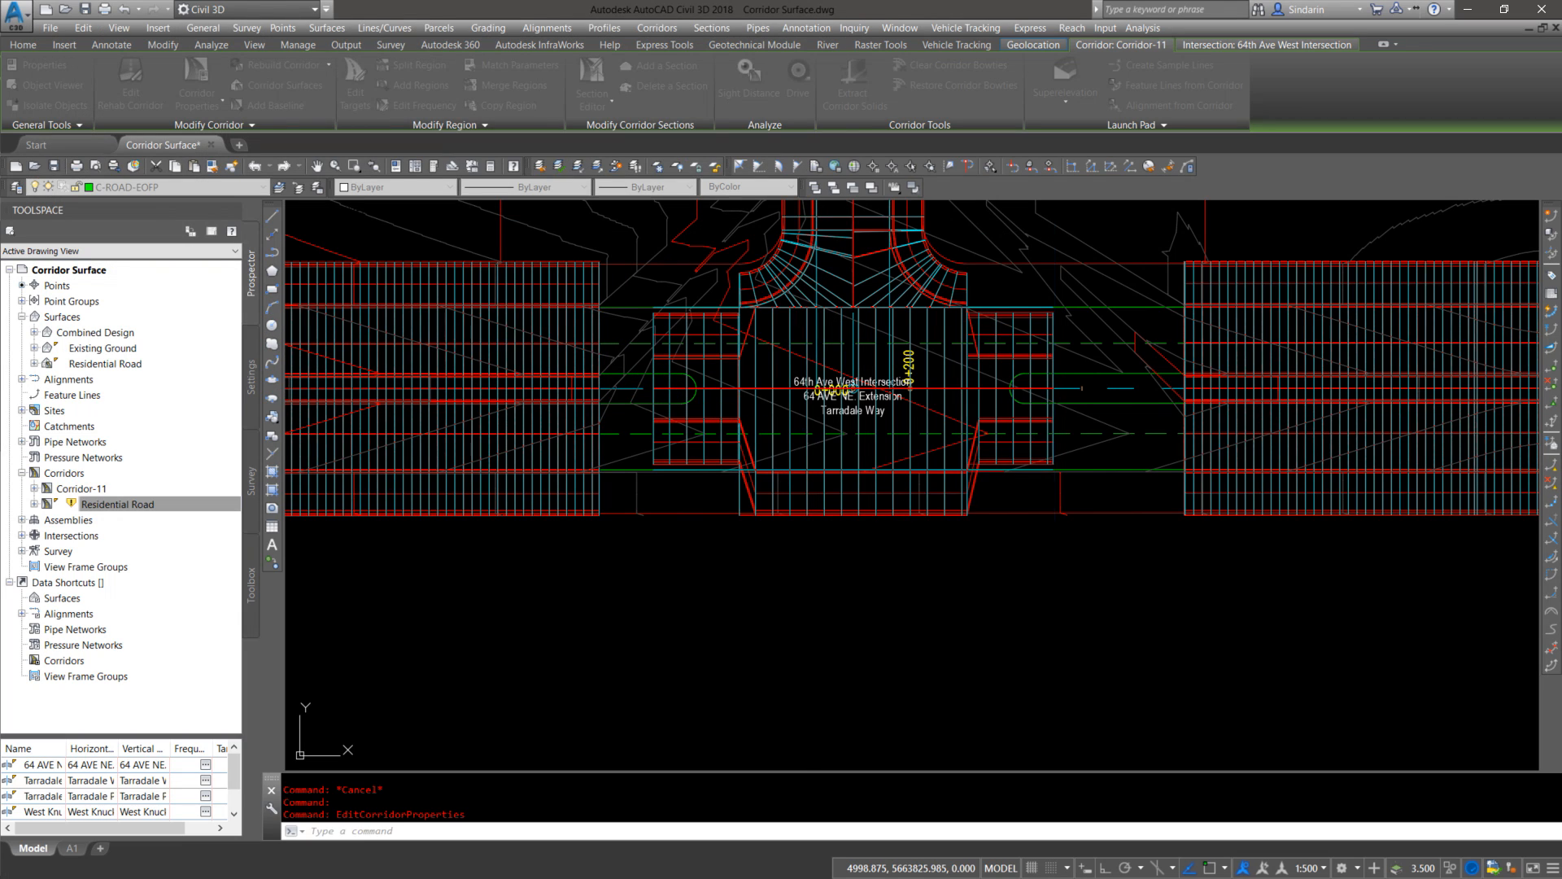
middle_click_drag(942, 420, 818, 482)
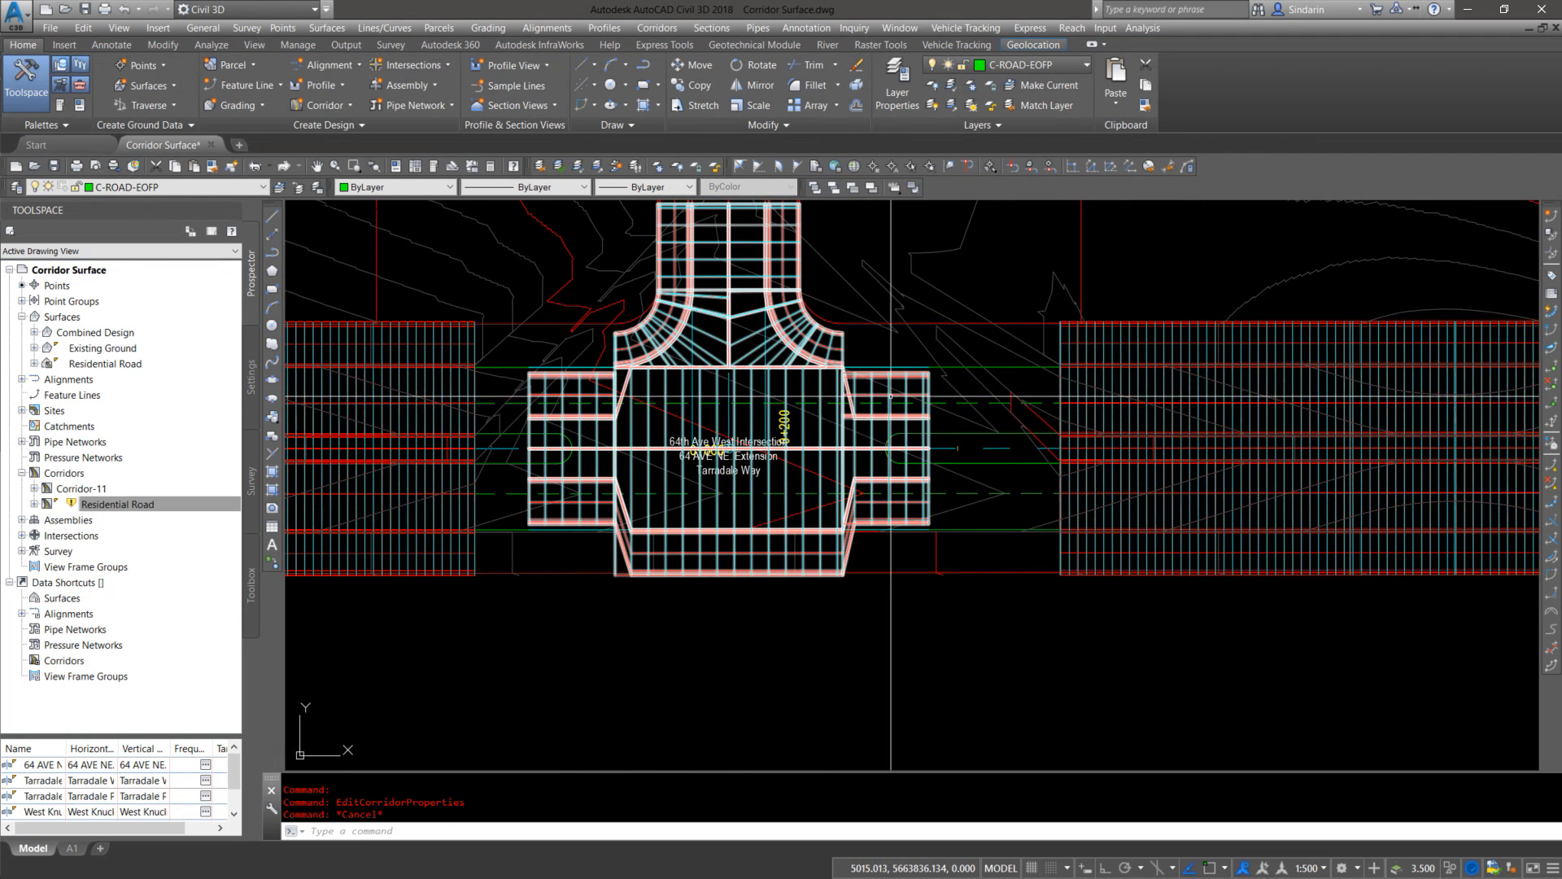
Step: Assign the Primary Collector assembly to Corridor-11's 64 AVE NE. Extension region from 0+170.117m to 0+180.117m
scroll(814, 472, "down", 4)
scroll(809, 464, "up", 2)
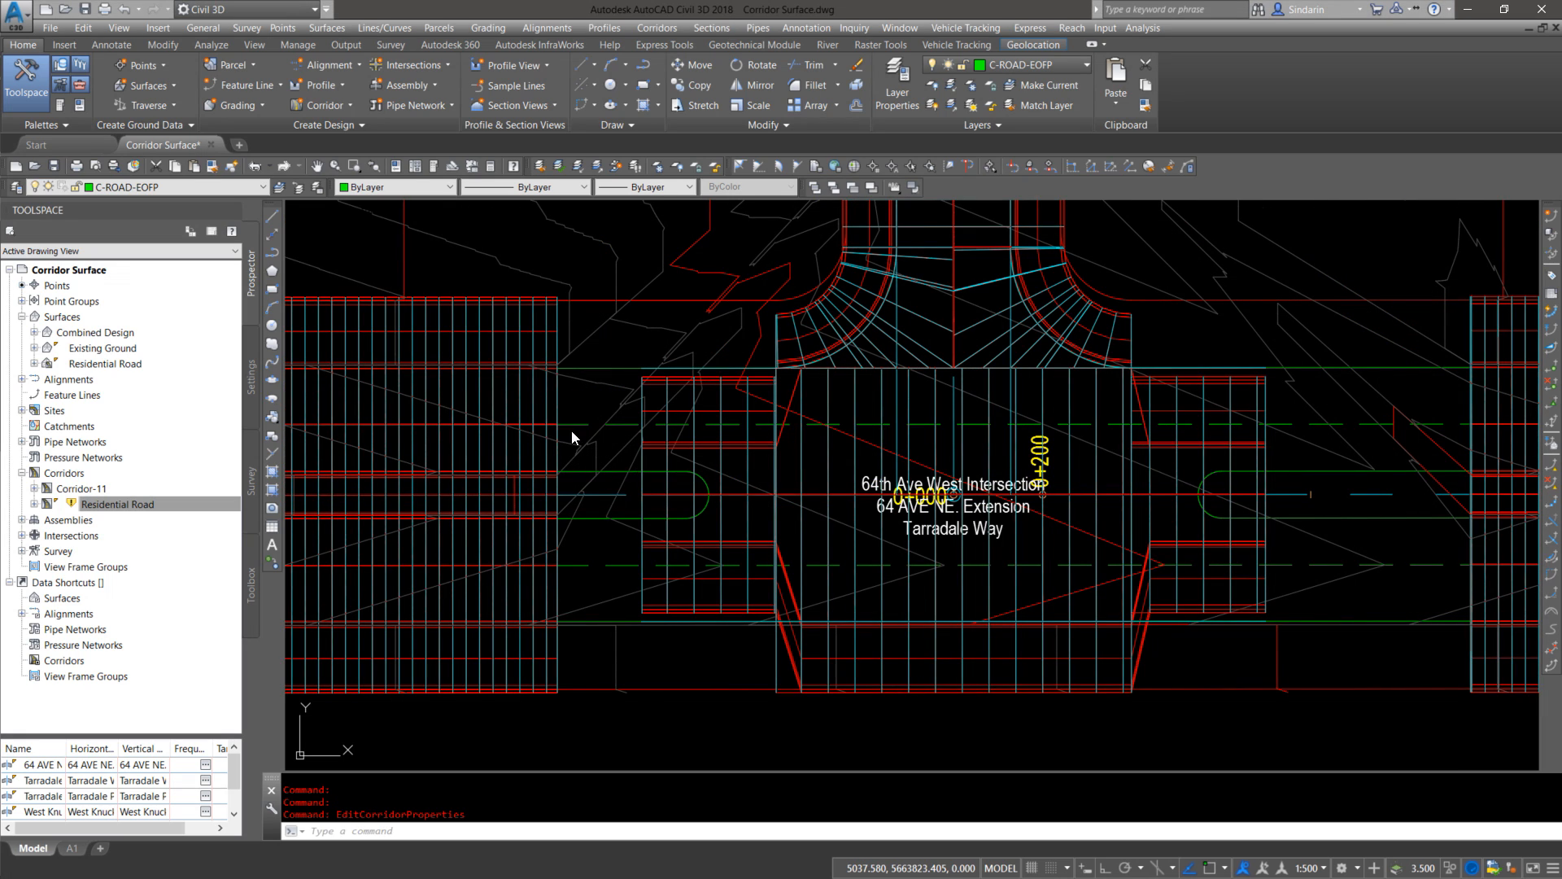
scroll(953, 491, "down", 3)
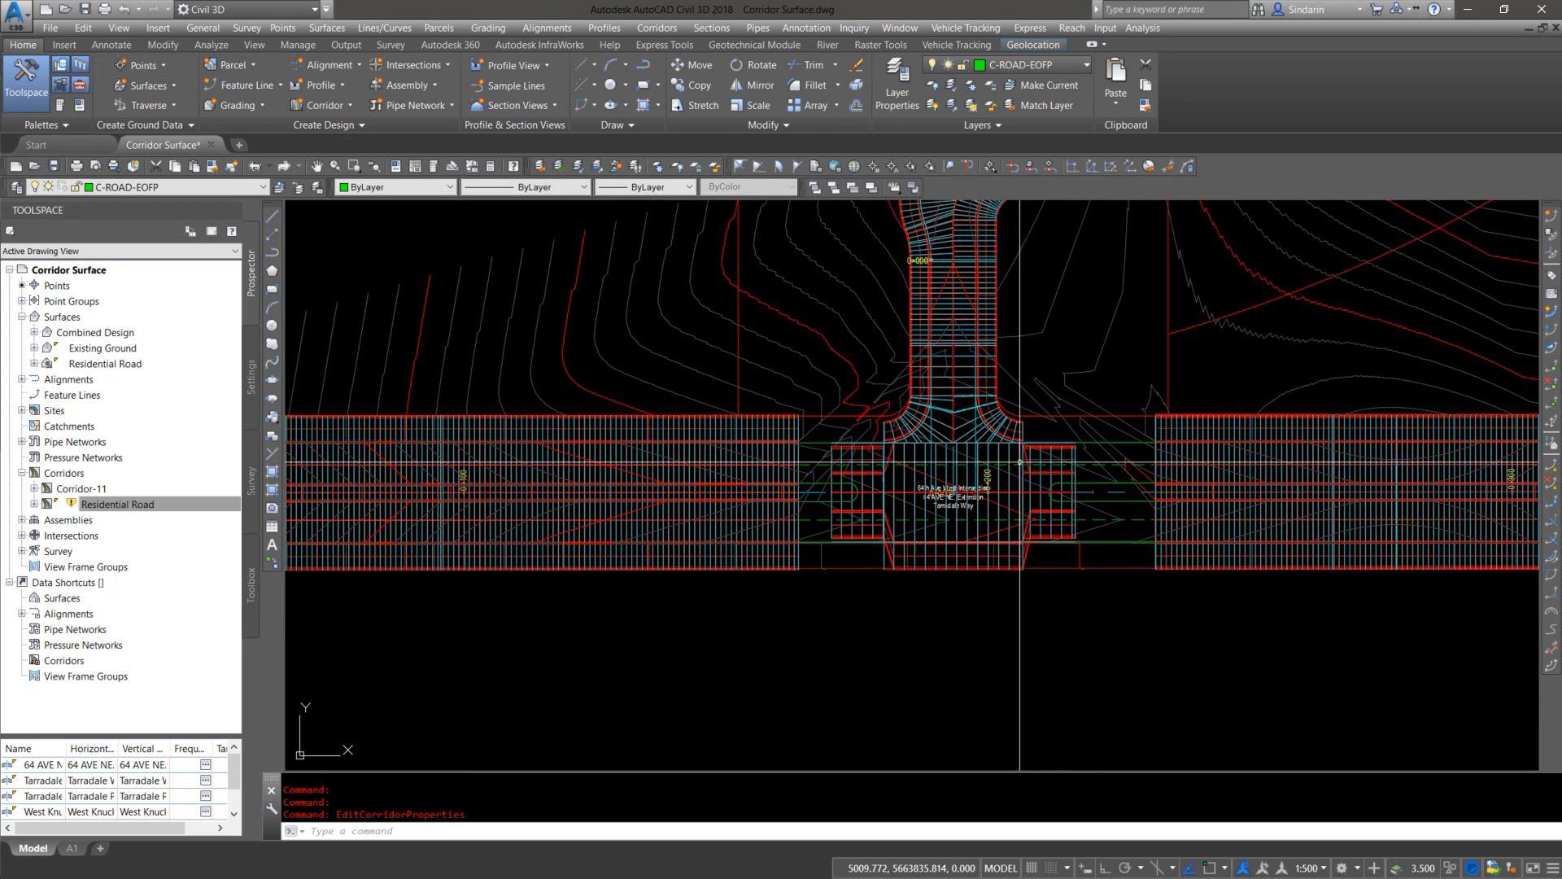
left_click(985, 458)
right_click(985, 458)
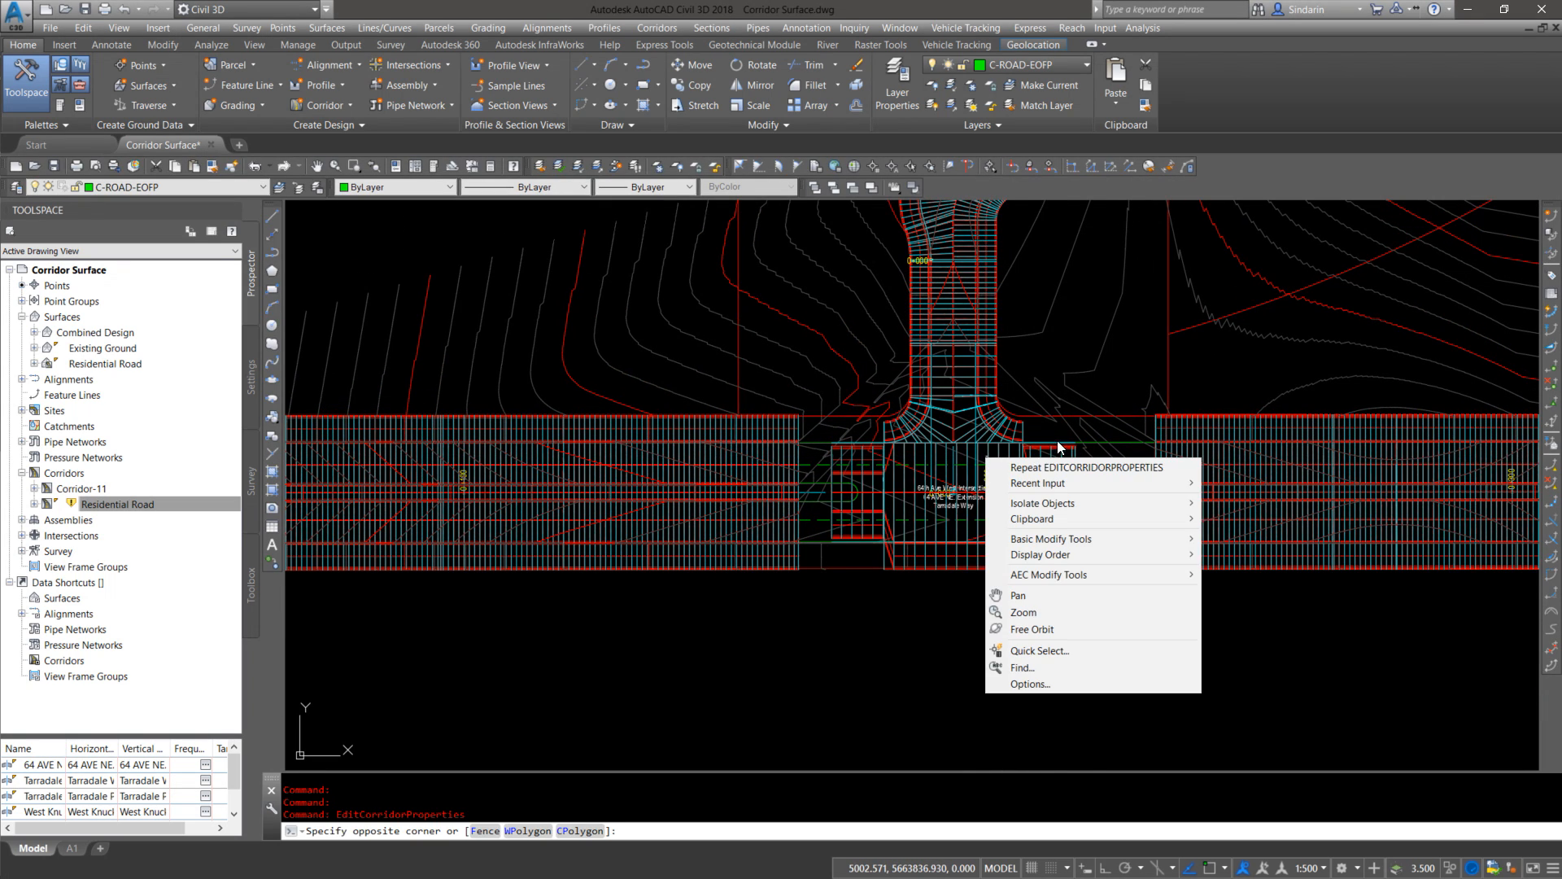
left_click(1000, 450)
left_click(999, 456)
right_click(1014, 456)
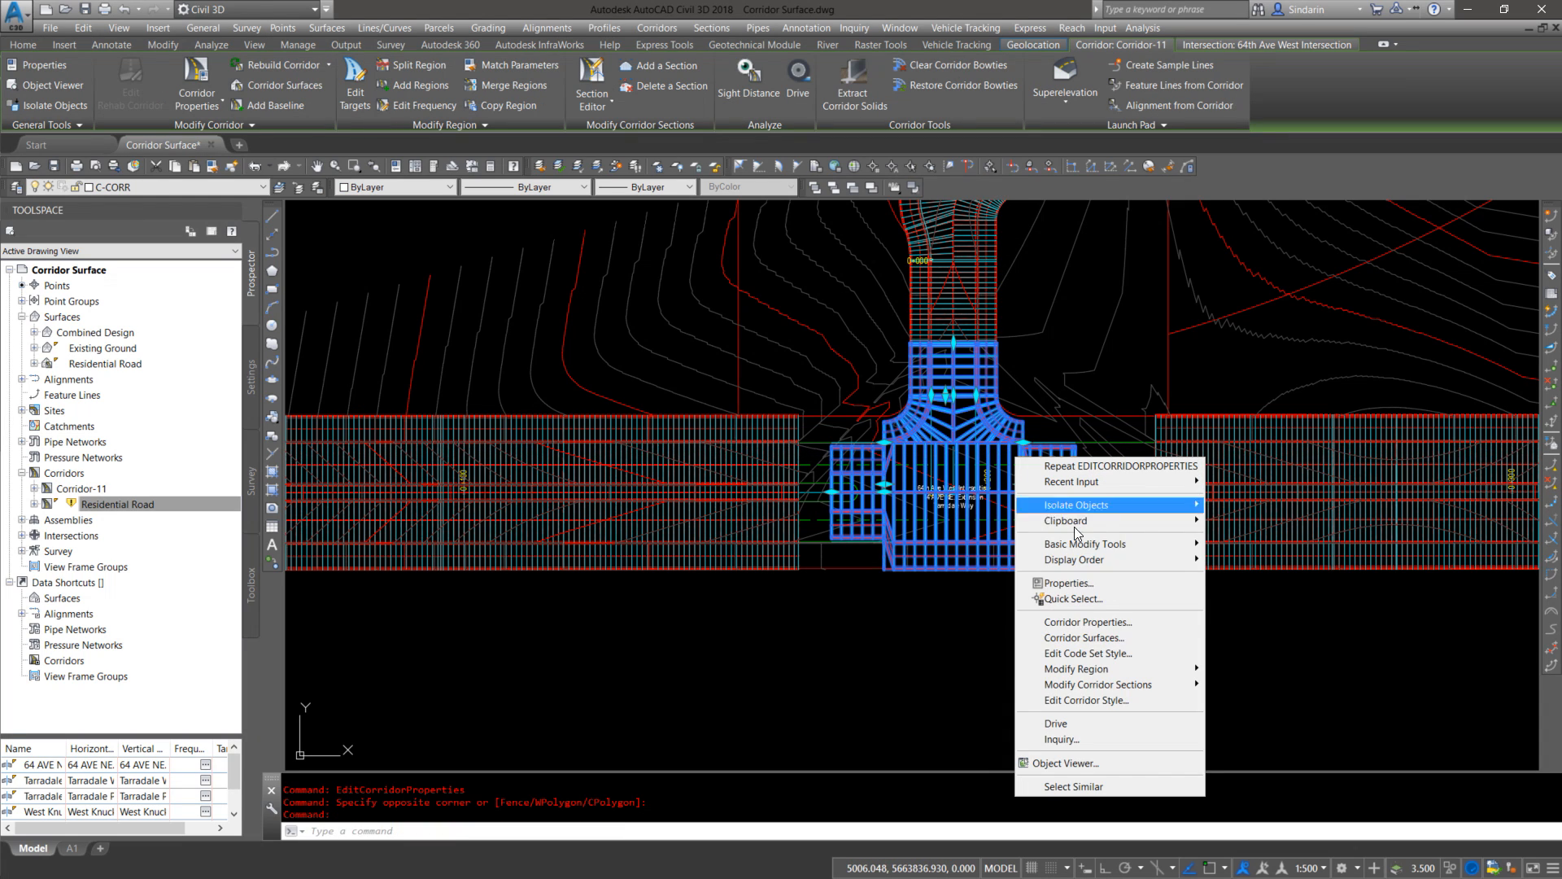
left_click(1075, 622)
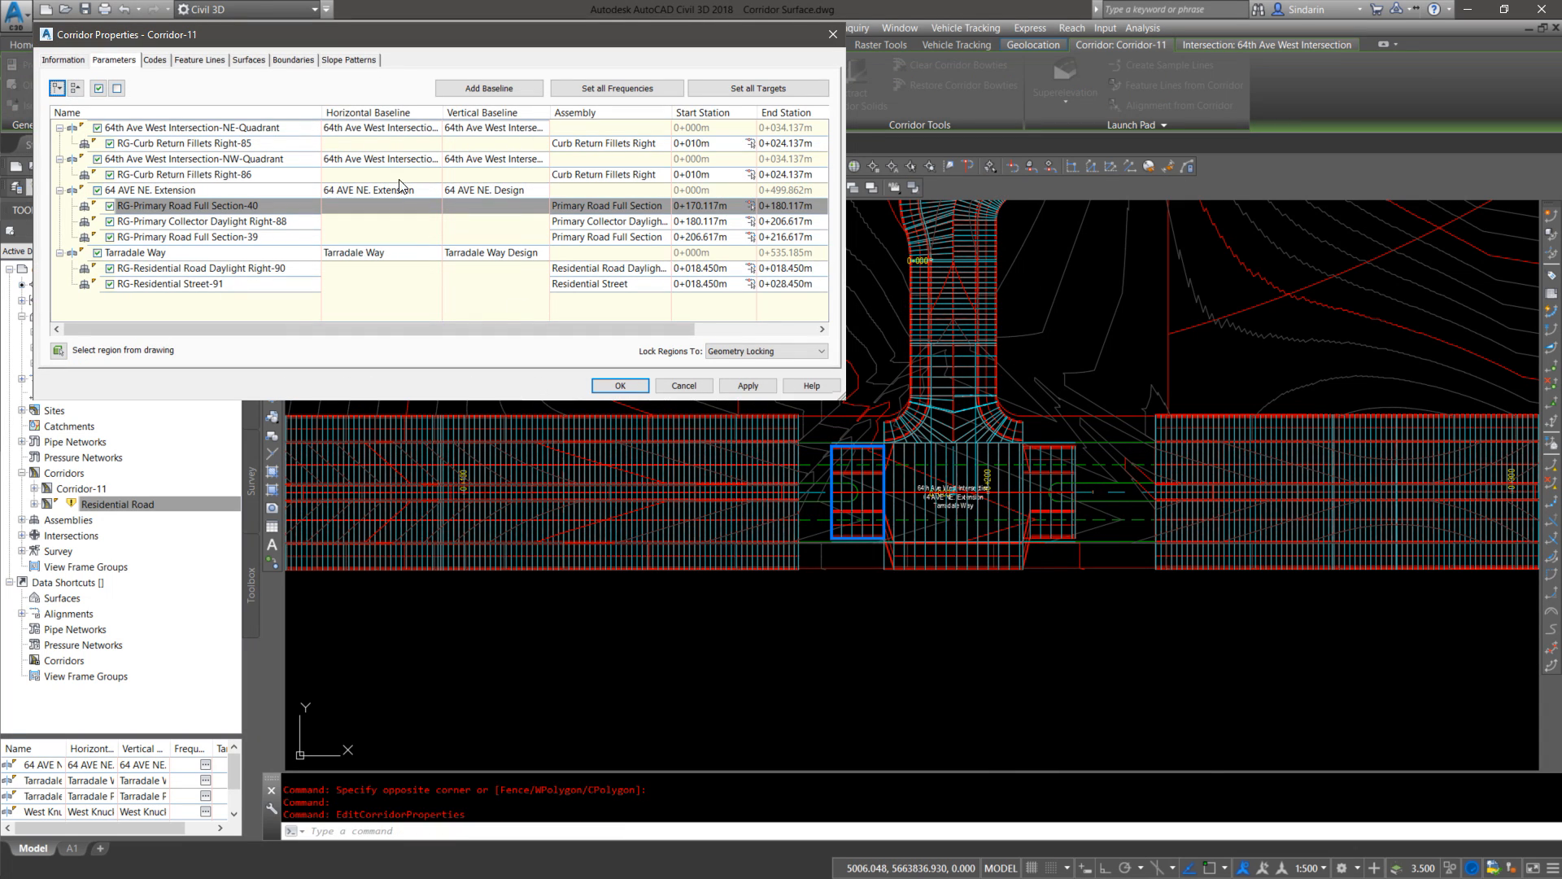
double_click(602, 208)
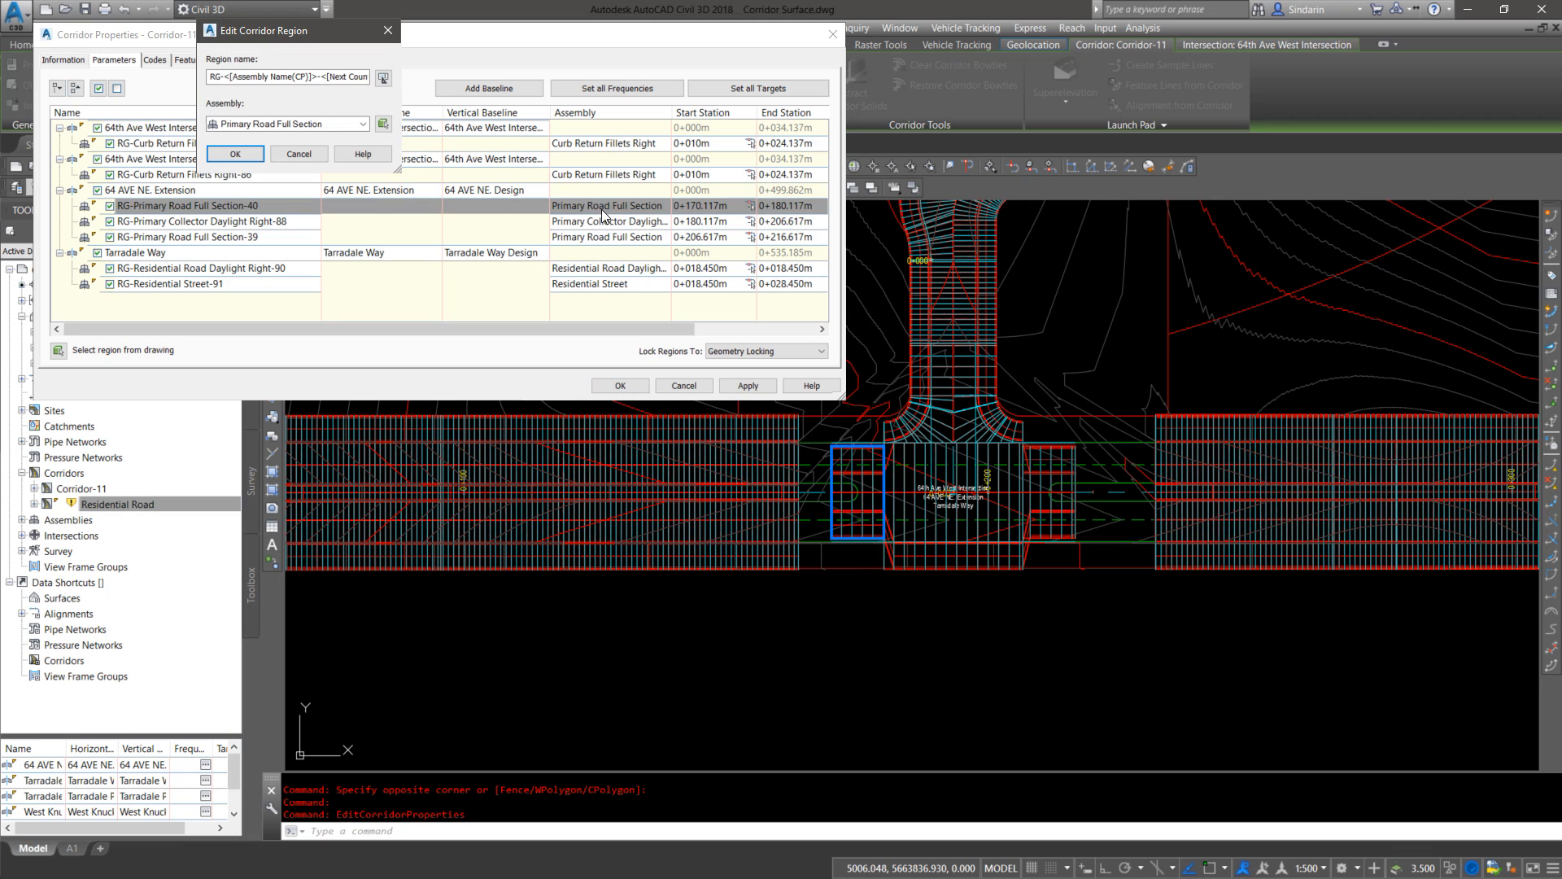
left_click(315, 126)
left_click(281, 162)
left_click(235, 154)
Step: Assign the Primary Collector assembly to the 64 AVE NE. Extension region from 0+206.617m to 0+216.617m and rebuild Corridor-11
double_click(597, 237)
left_click(313, 125)
left_click(280, 162)
left_click(235, 153)
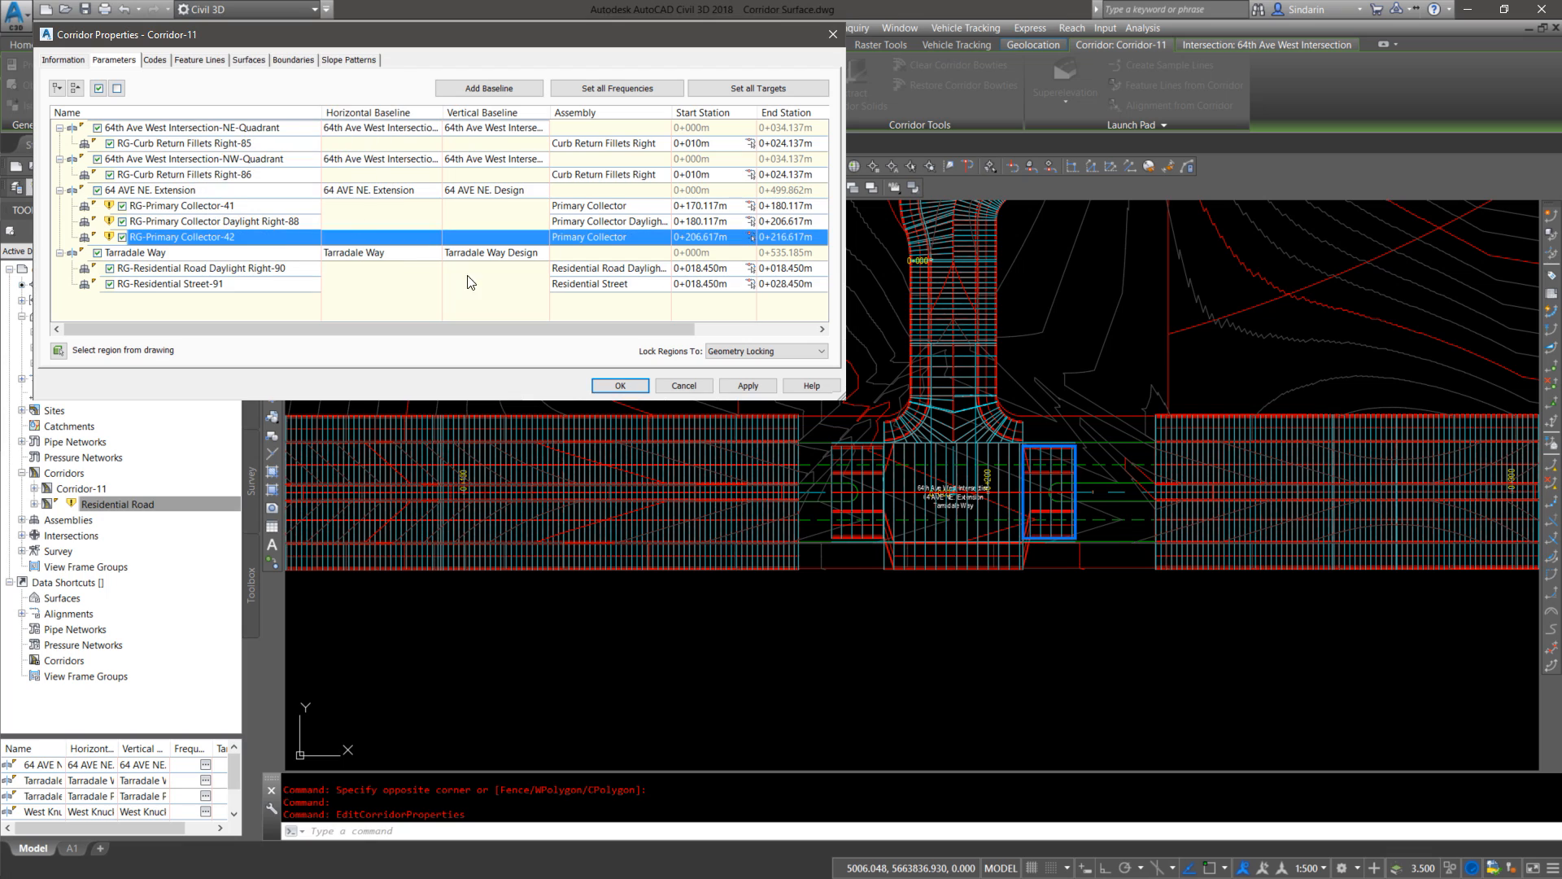
left_click(748, 386)
left_click(663, 410)
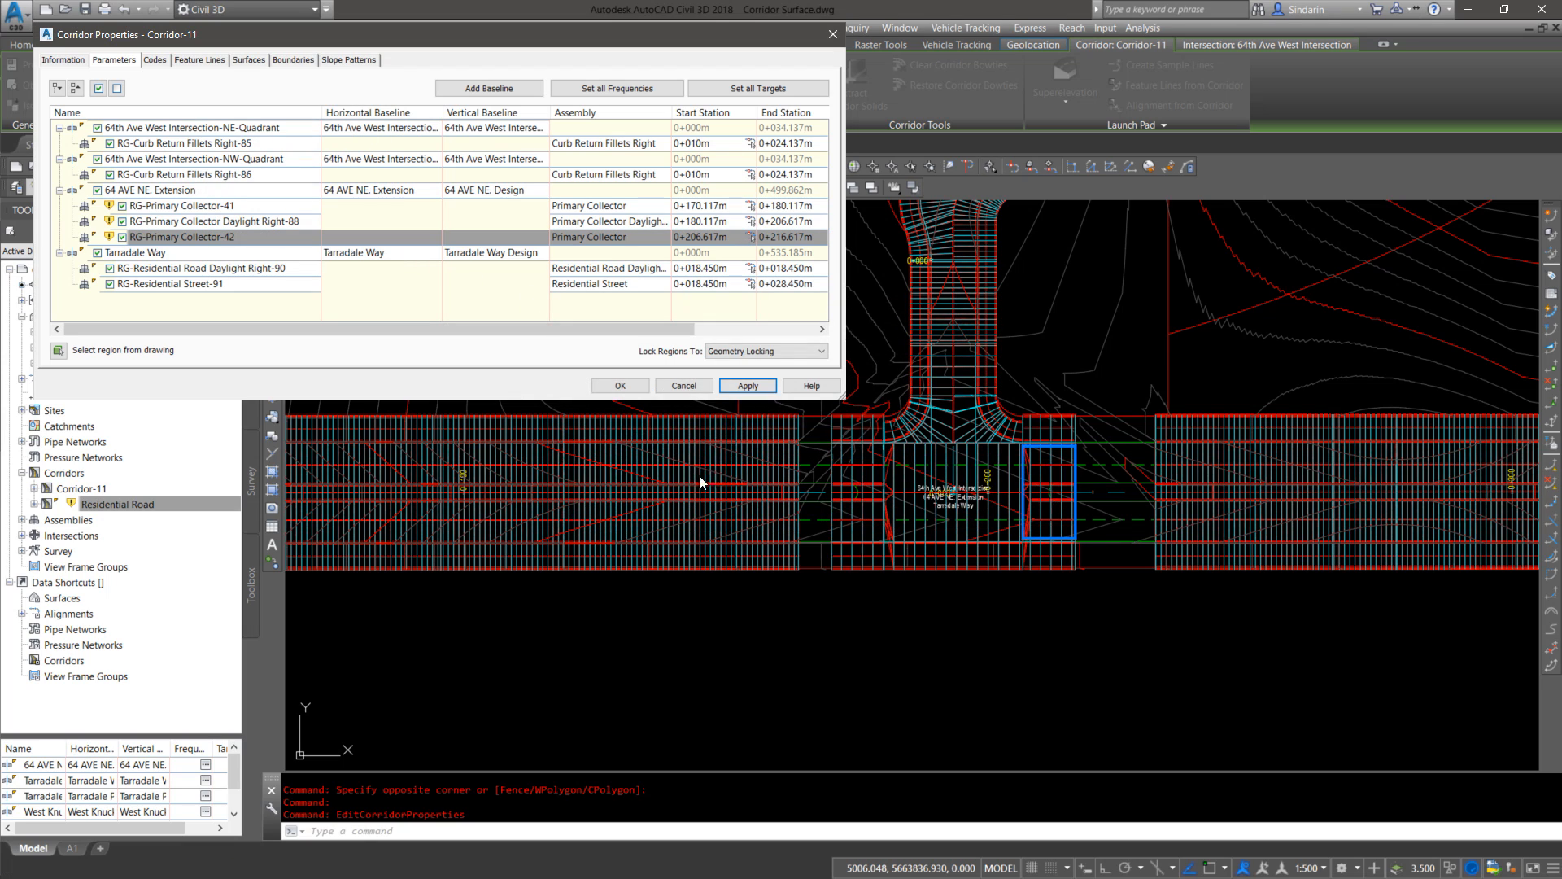
left_click(620, 386)
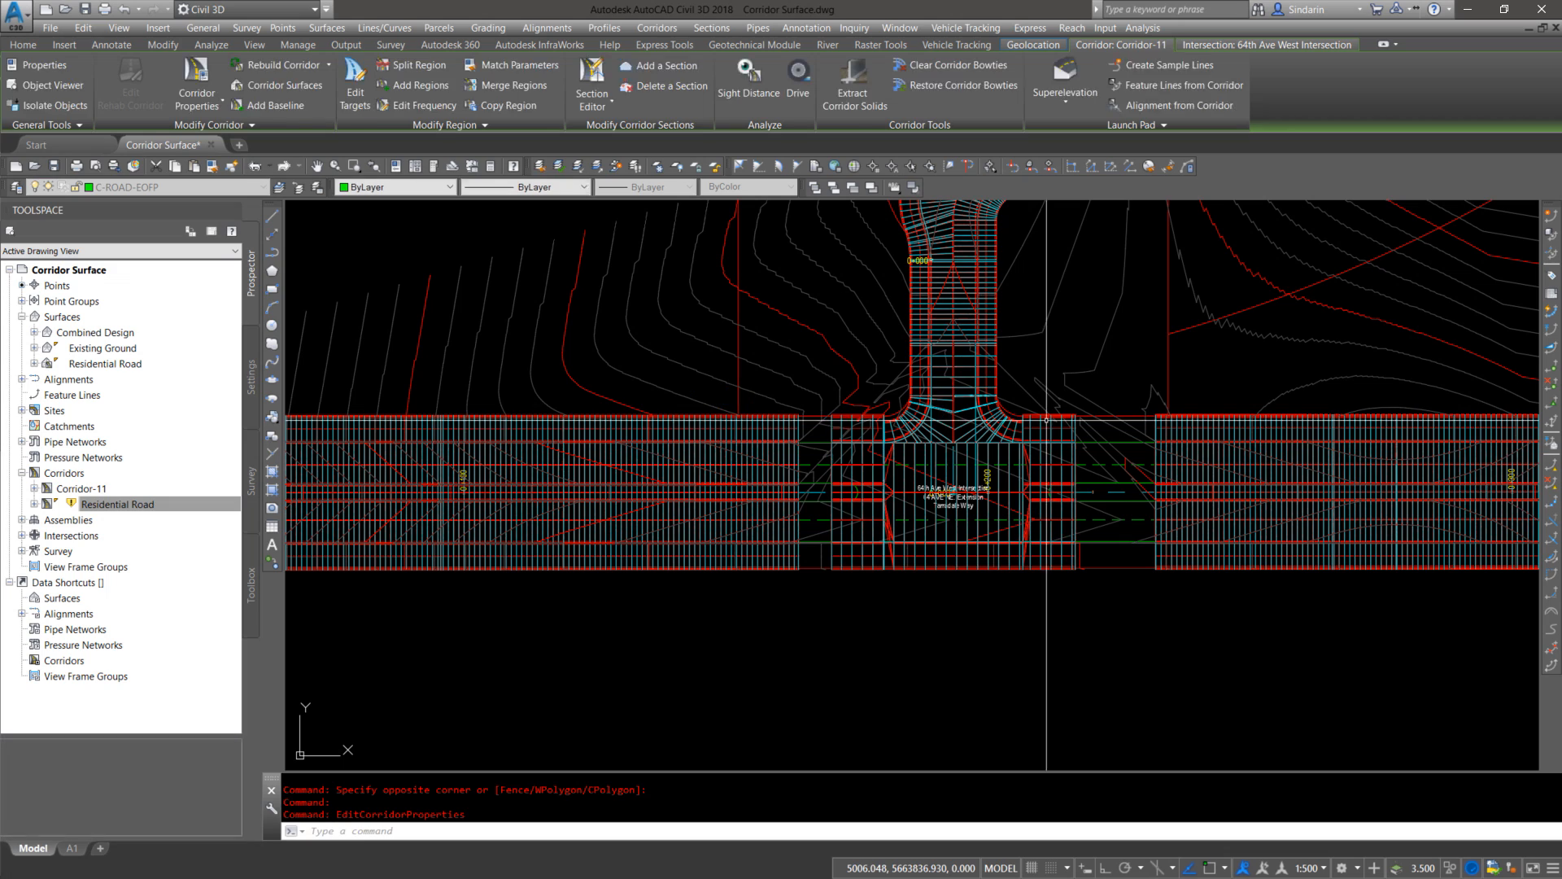
Step: Examine how the corridor edge lines at the intersection's eastern 64 AVE NE. Extension region align with the green road edge line
scroll(1007, 368, "up", 6)
scroll(1007, 368, "up", 8)
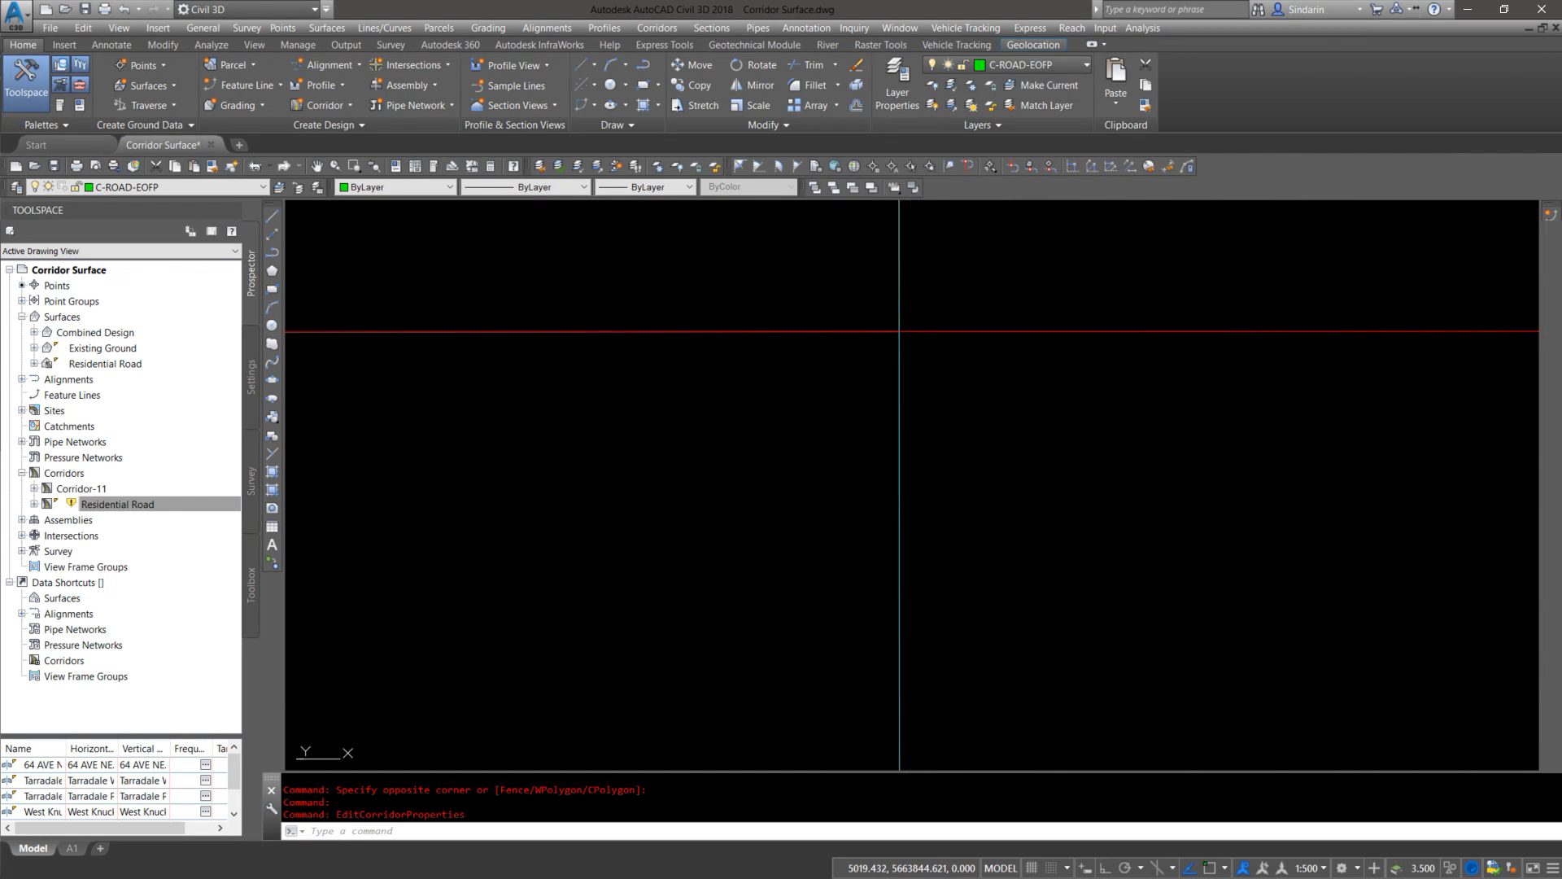
scroll(1007, 368, "down", 5)
scroll(948, 377, "down", 5)
scroll(948, 377, "up", 6)
key("Escape")
scroll(936, 366, "up", 5)
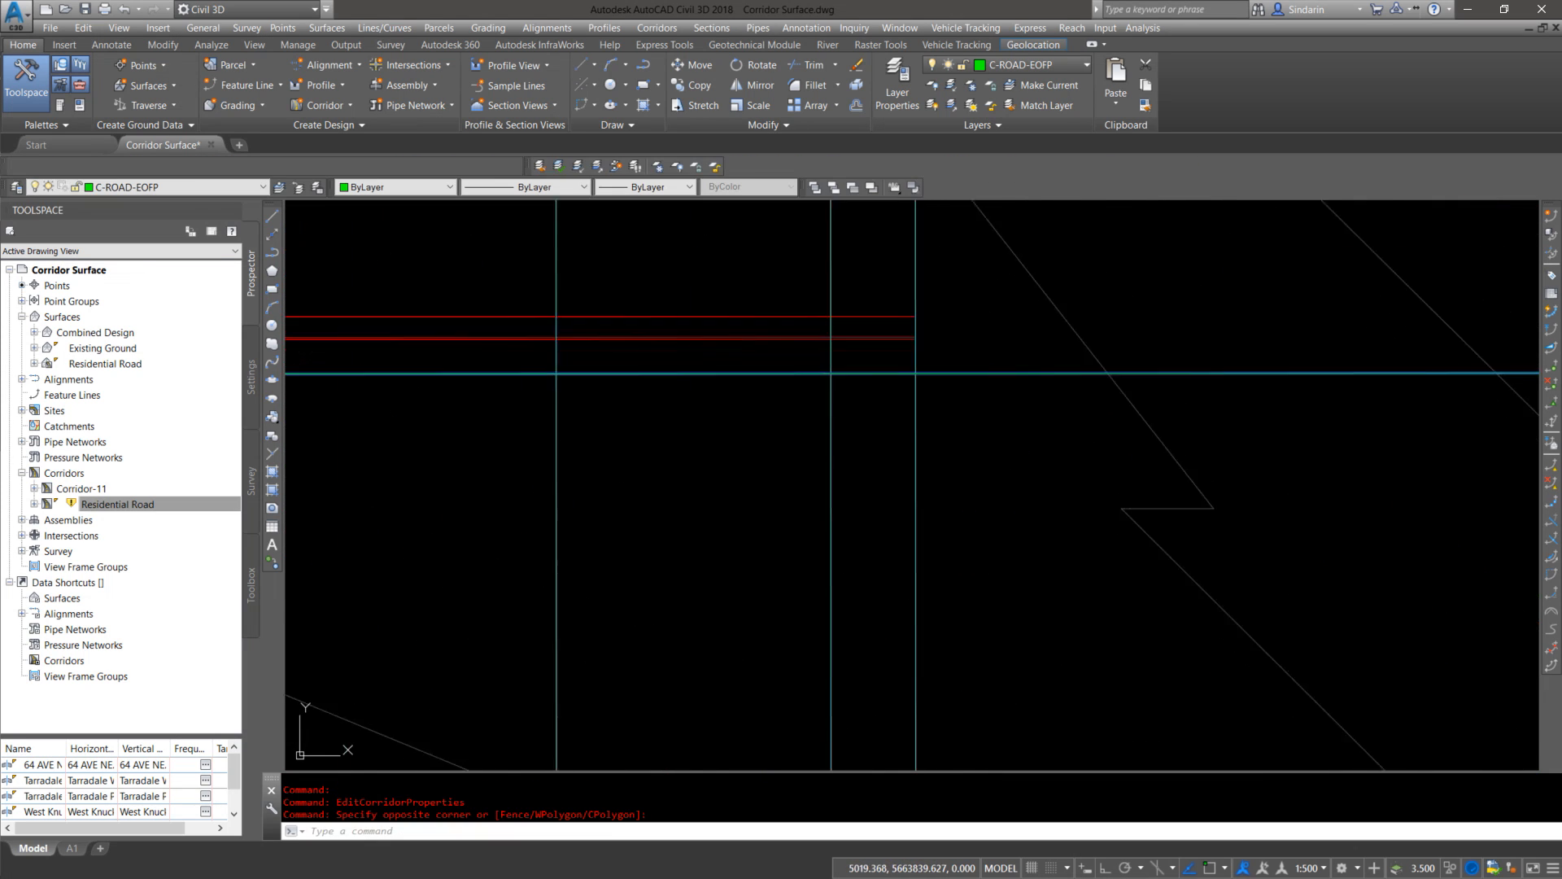
left_click(909, 374)
left_click(967, 406)
left_click(921, 394)
scroll(944, 397, "down", 5)
scroll(896, 407, "up", 5)
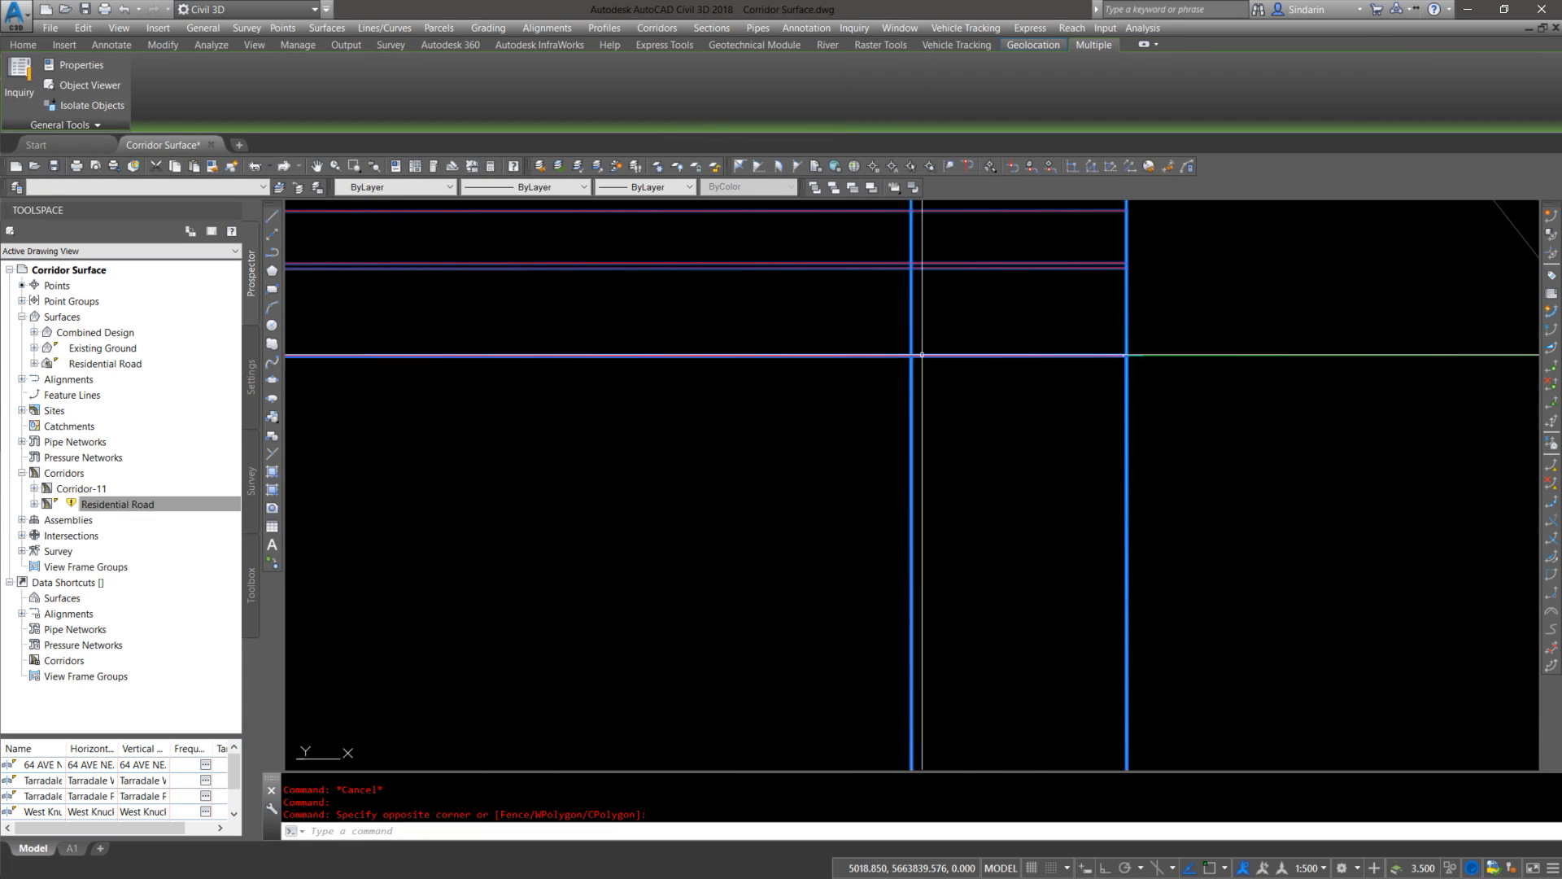
scroll(1012, 356, "down", 5)
key("Escape")
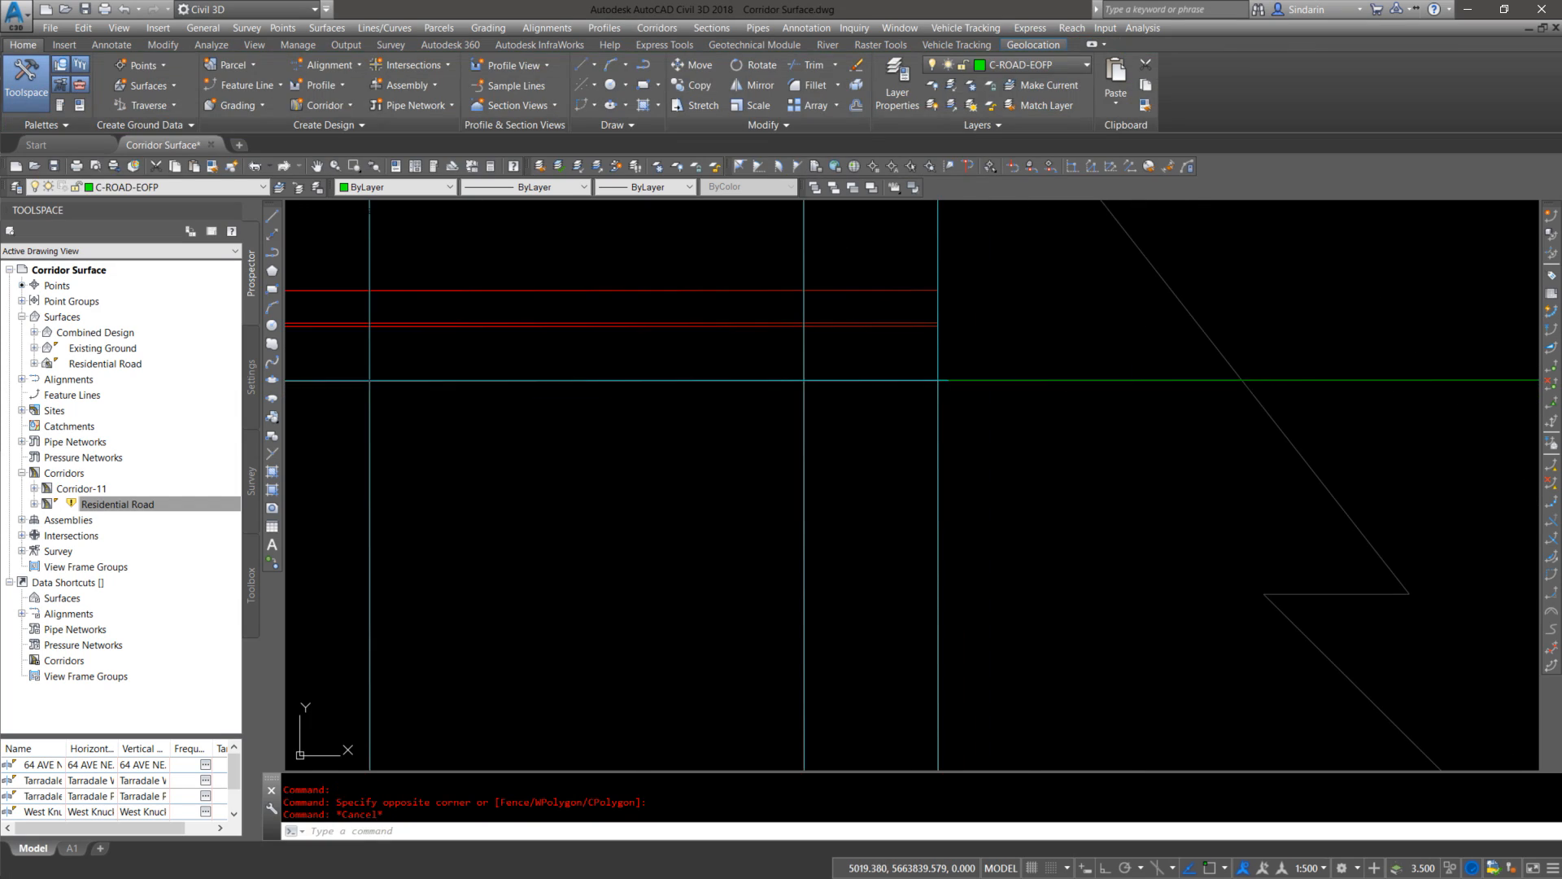
scroll(886, 393, "down", 8)
scroll(864, 426, "up", 6)
scroll(732, 453, "down", 10)
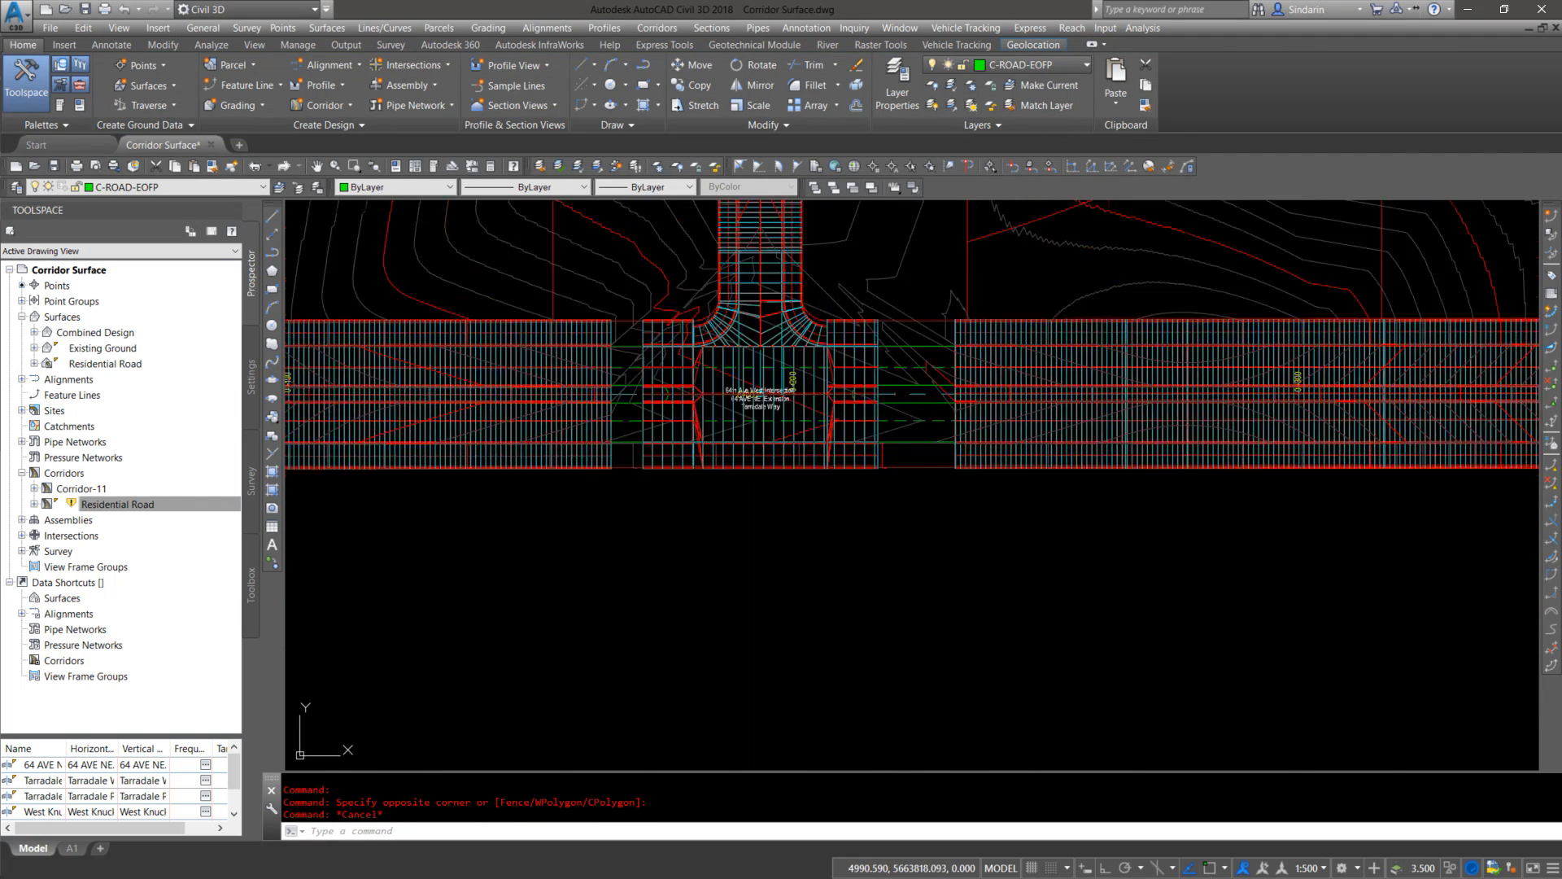
Step: Measure the Primary Collector assembly from its centreline to the outer pavement edge at the gutter, snapping to endpoints
scroll(739, 454, "up", 10)
scroll(749, 438, "down", 17)
scroll(924, 396, "up", 10)
scroll(651, 436, "up", 6)
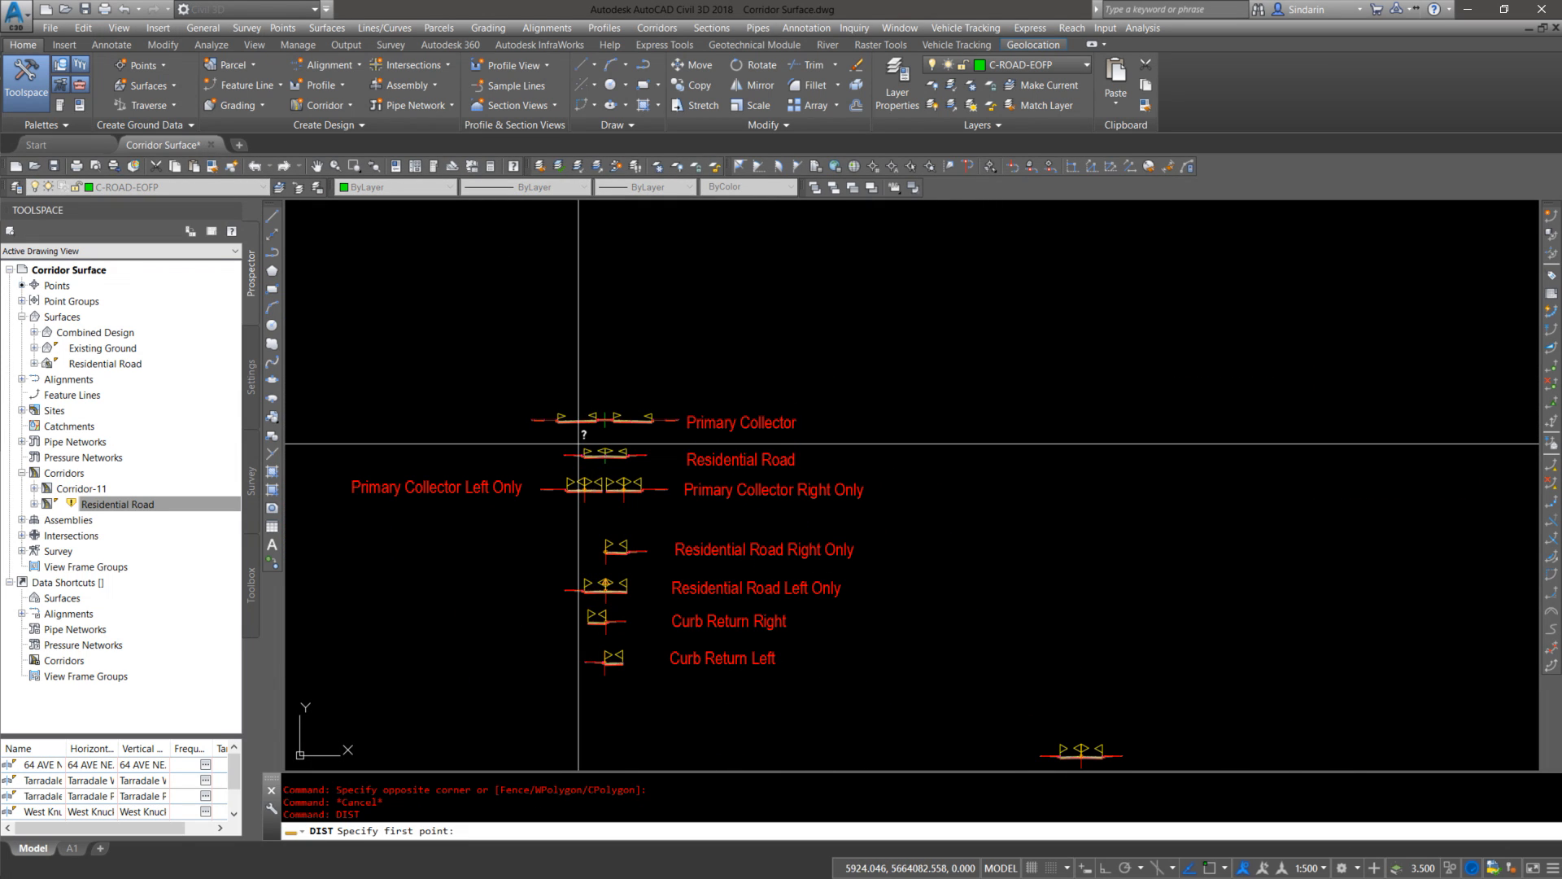
scroll(594, 424, "up", 8)
right_click(624, 417, "shift")
left_click(675, 431)
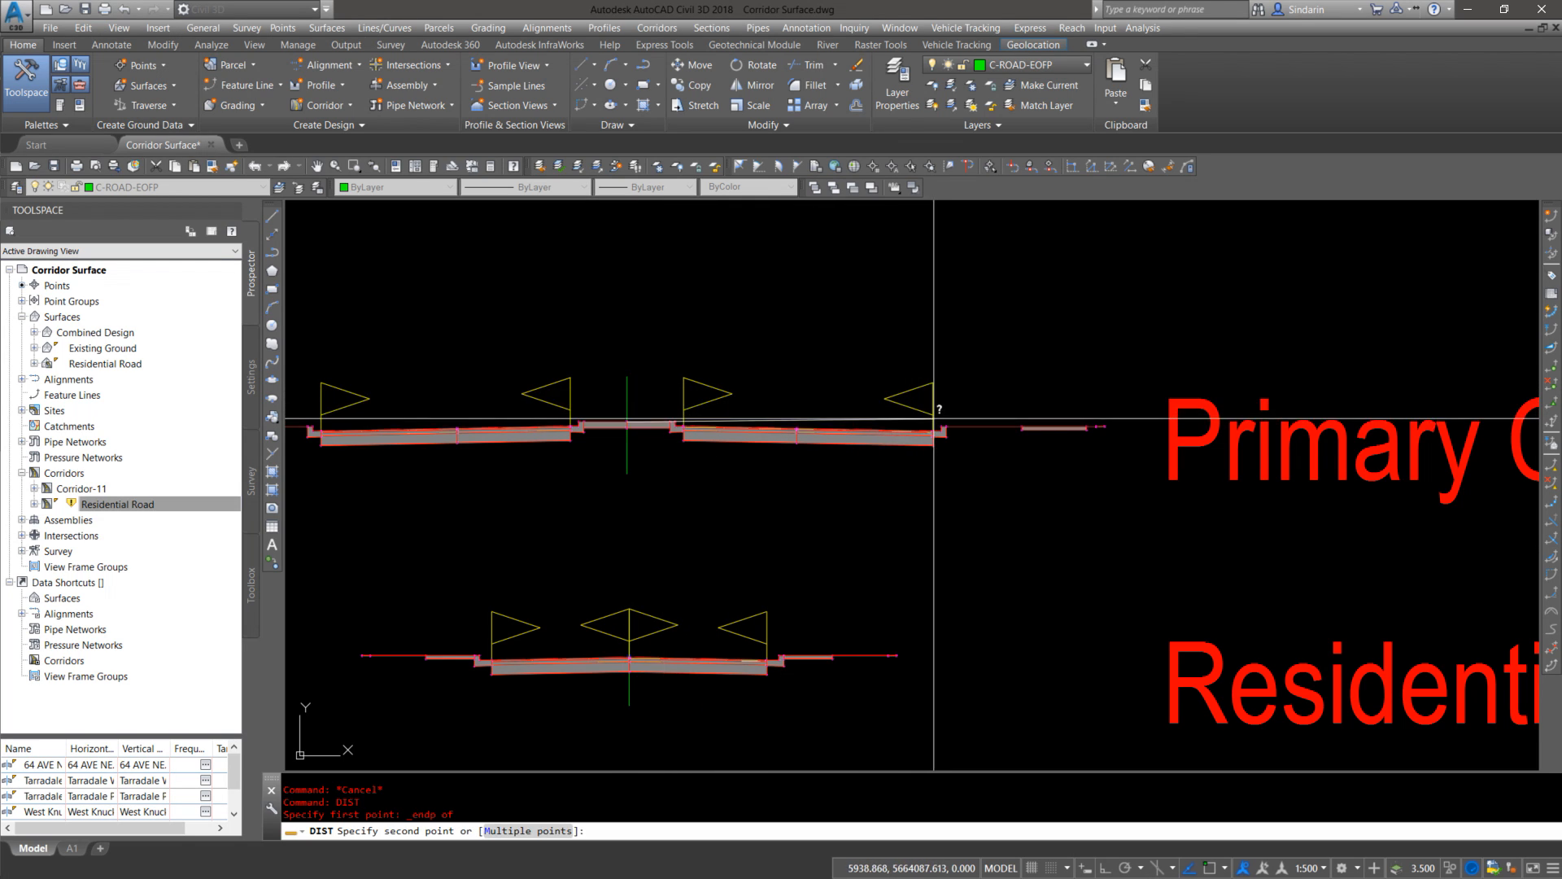
scroll(933, 429, "up", 4)
right_click(931, 453, "shift")
left_click(981, 467)
scroll(928, 449, "up", 5)
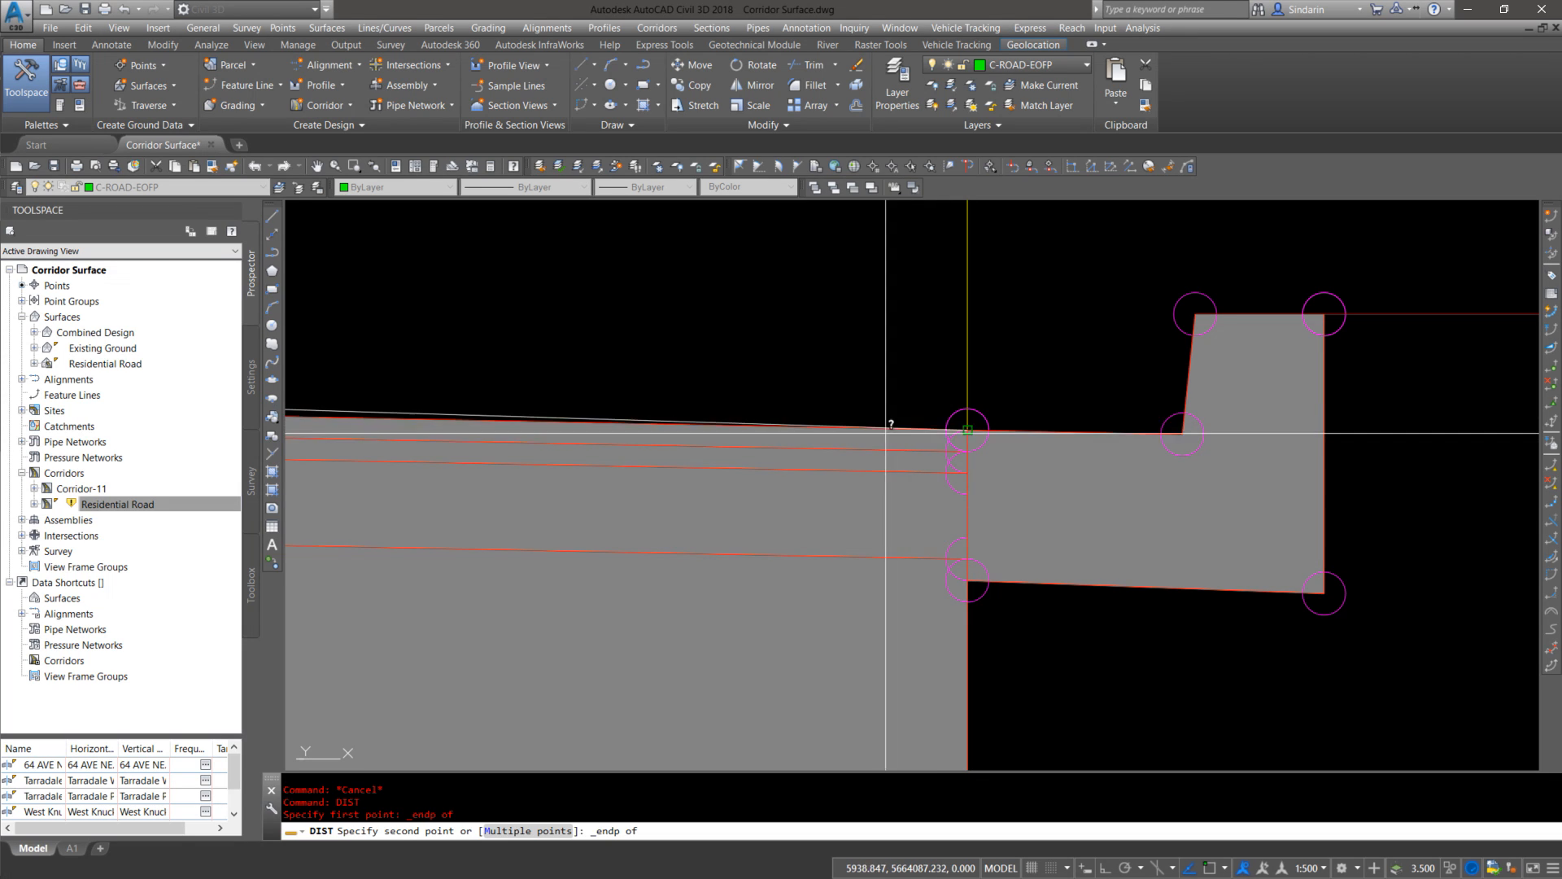
left_click(968, 429)
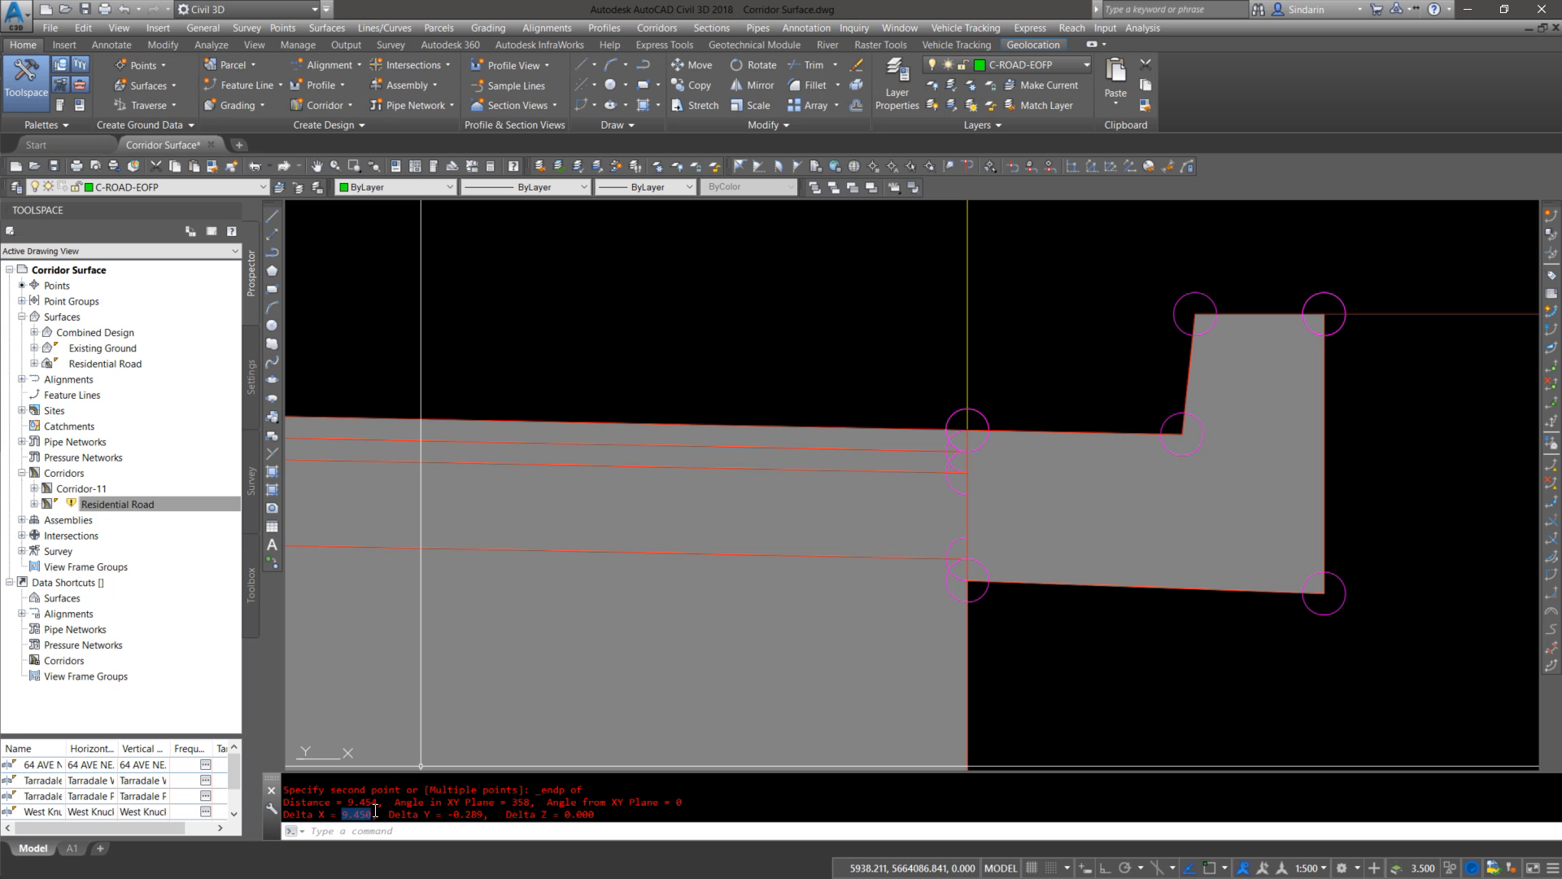
scroll(606, 610, "down", 8)
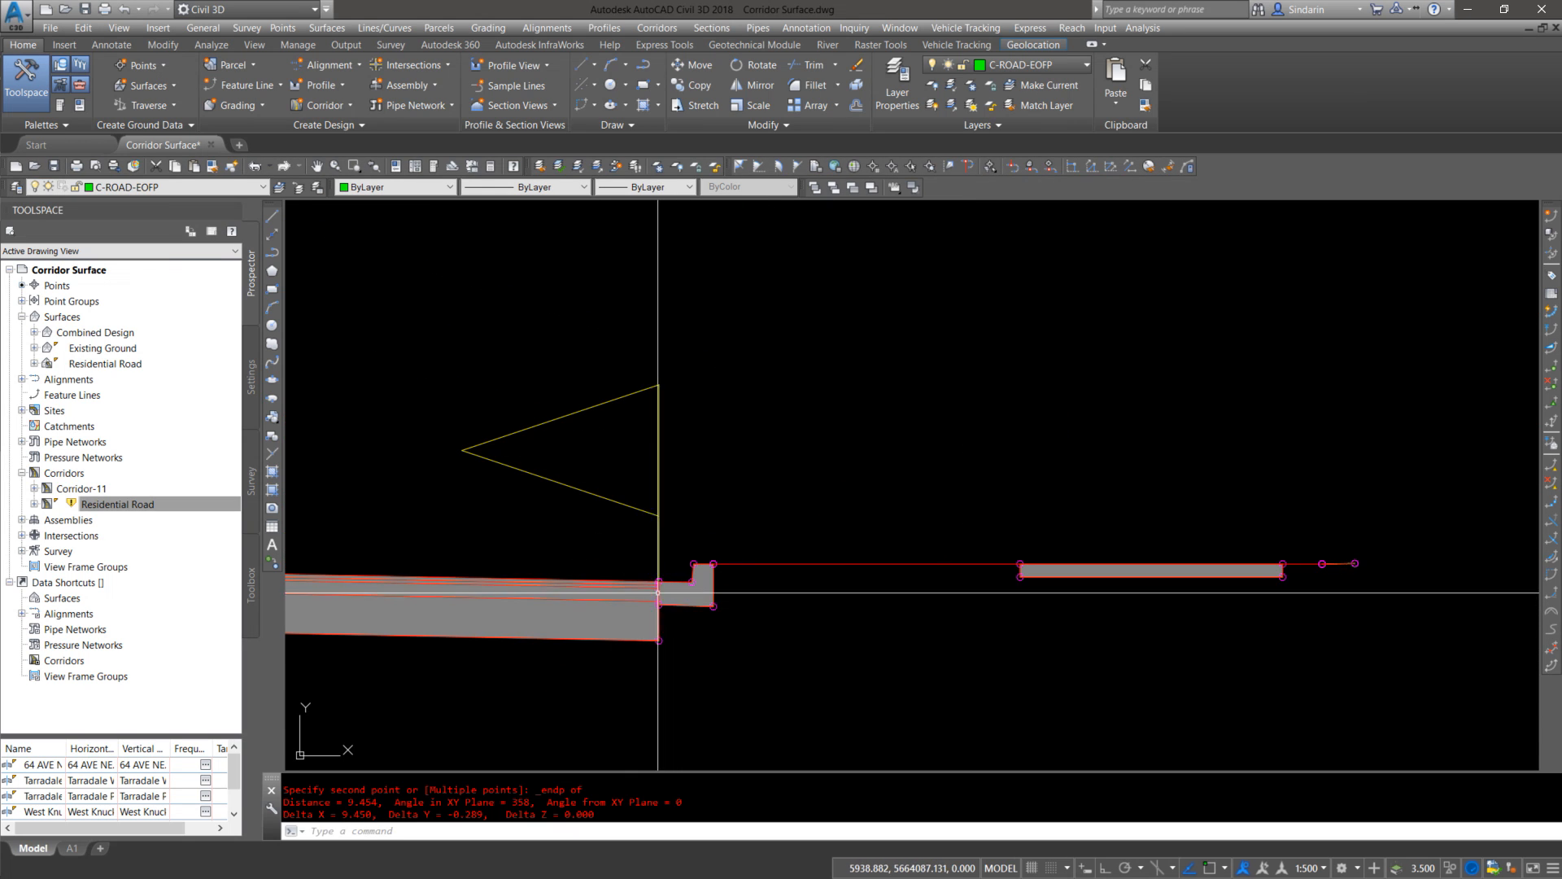
Step: Measure the Residential Road assembly from its crown to the pavement edge at the gutter
scroll(672, 602, "down", 6)
middle_click_drag(669, 551, 1095, 413)
key("Escape")
scroll(1007, 383, "down", 6)
scroll(976, 465, "up", 4)
middle_click_drag(1018, 489, 862, 461)
key("space")
scroll(779, 402, "up", 6)
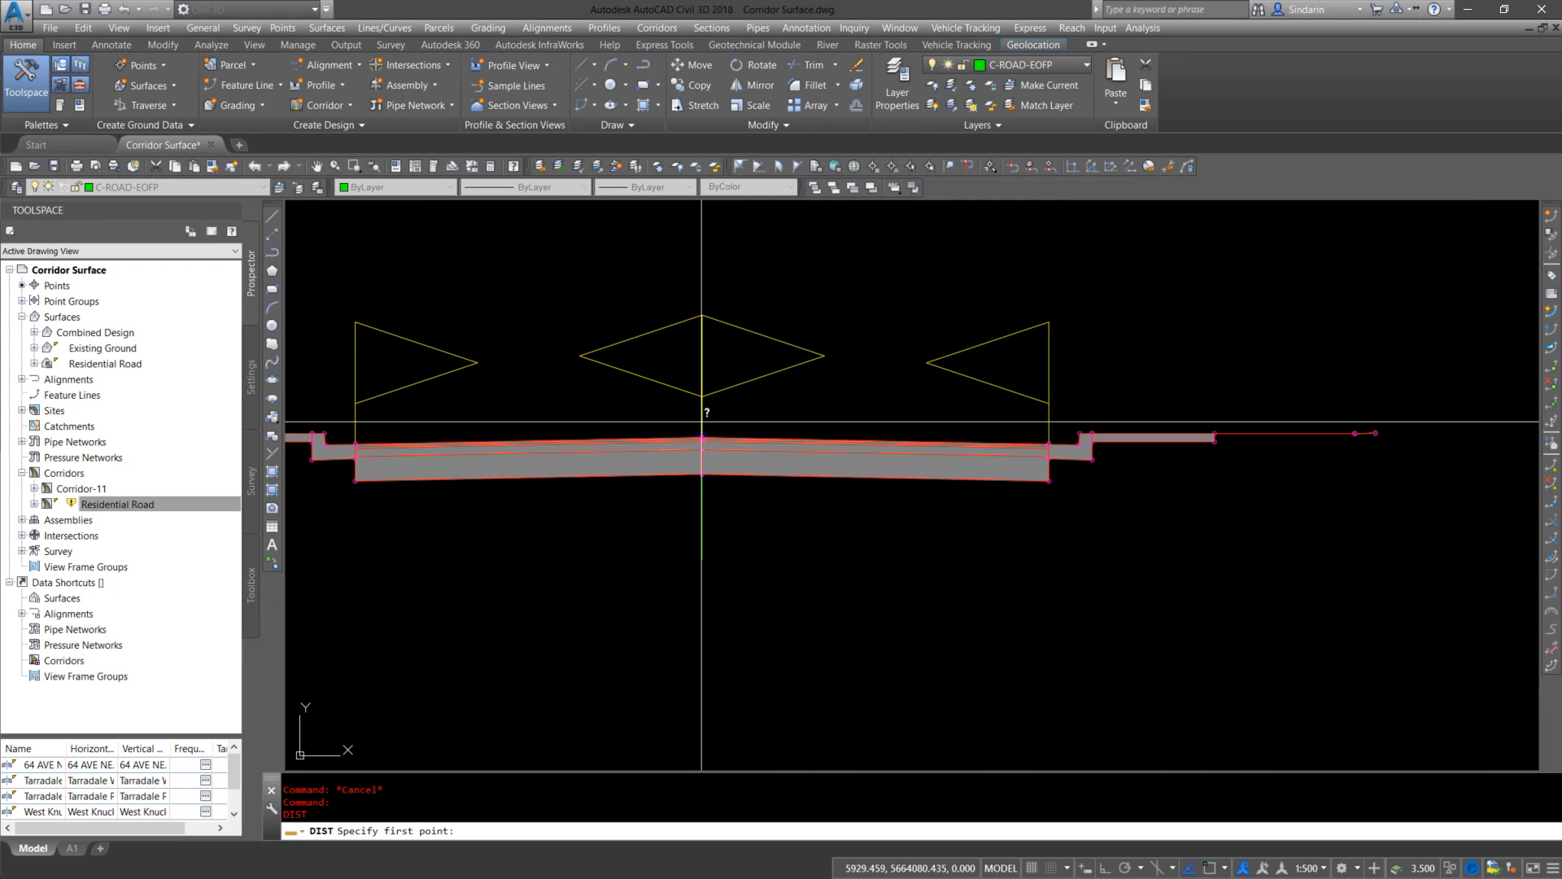
left_click(704, 437)
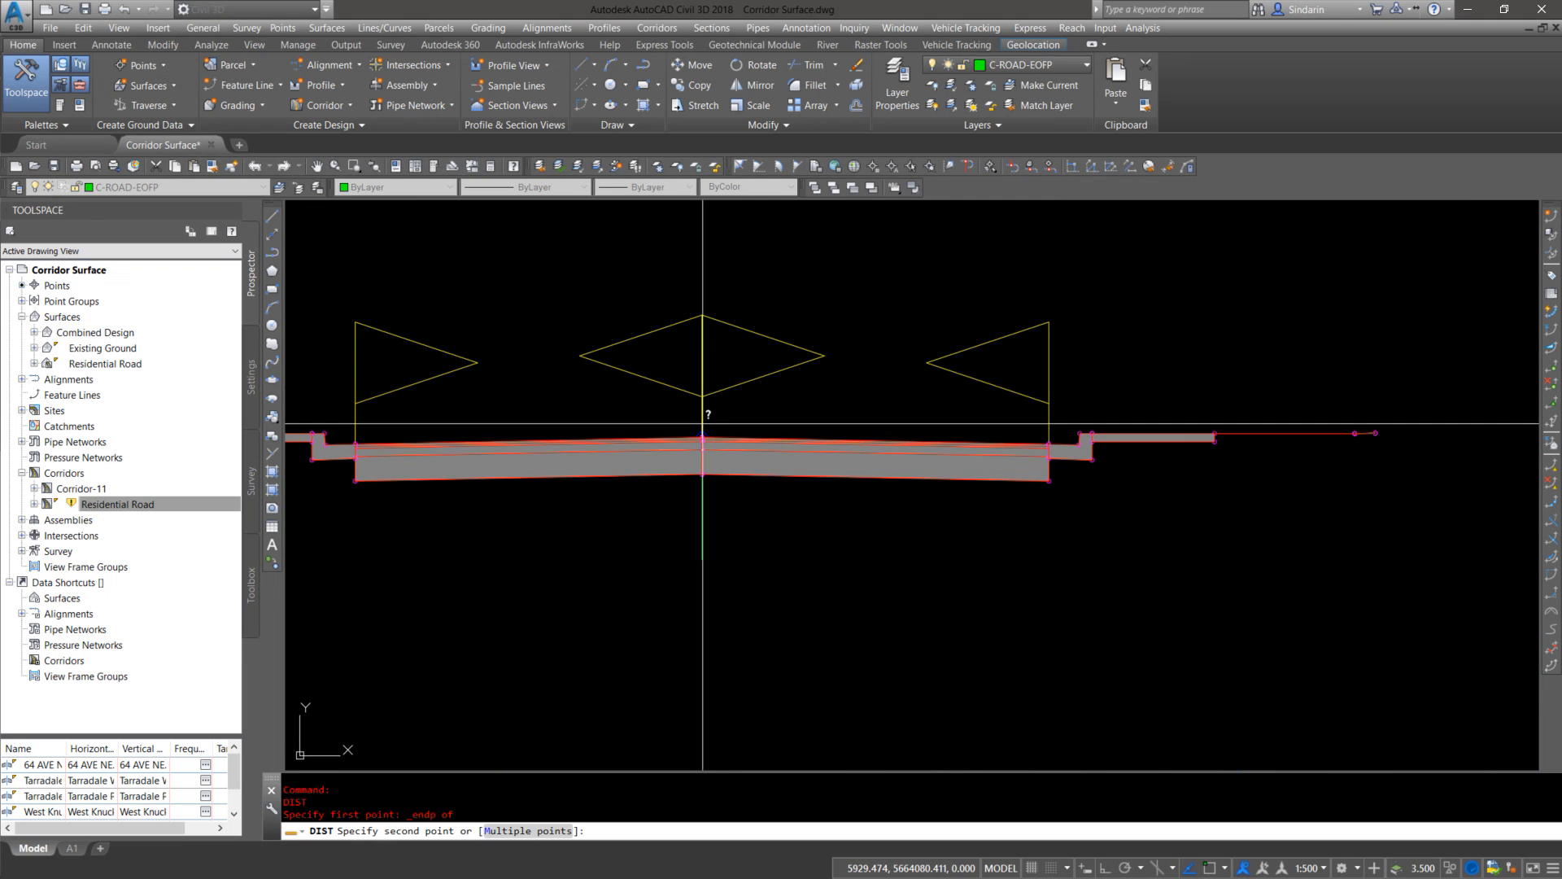
scroll(1045, 439, "up", 8)
left_click(1017, 439)
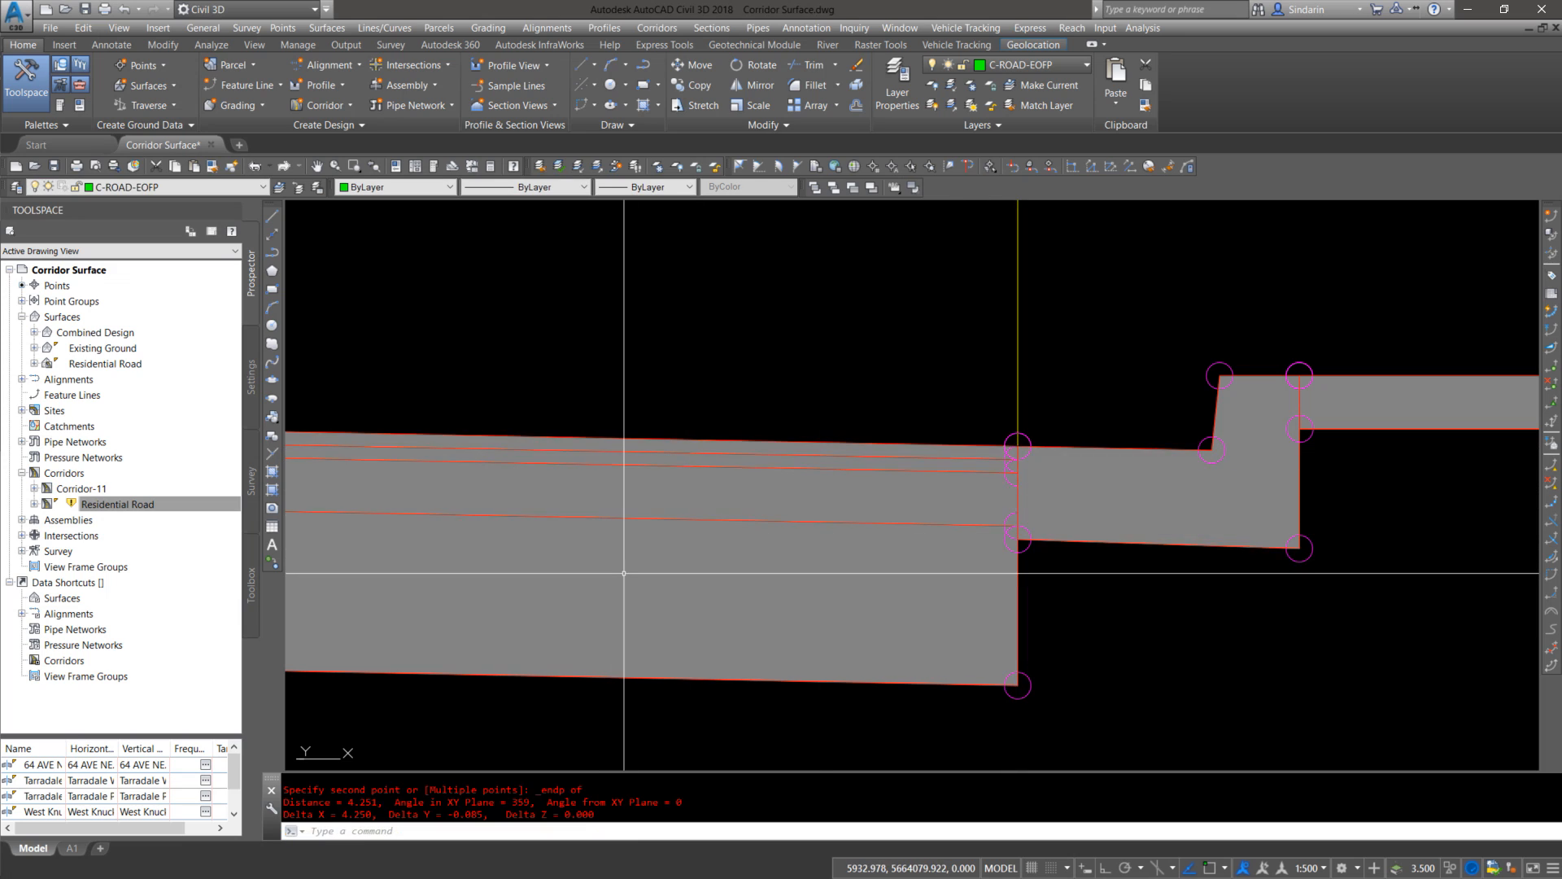
key("Escape")
Step: Save the drawing and inspect the gaps between Corridor-11 and the Residential Road corridor around the 64th Ave West Intersection
scroll(1135, 523, "down", 15)
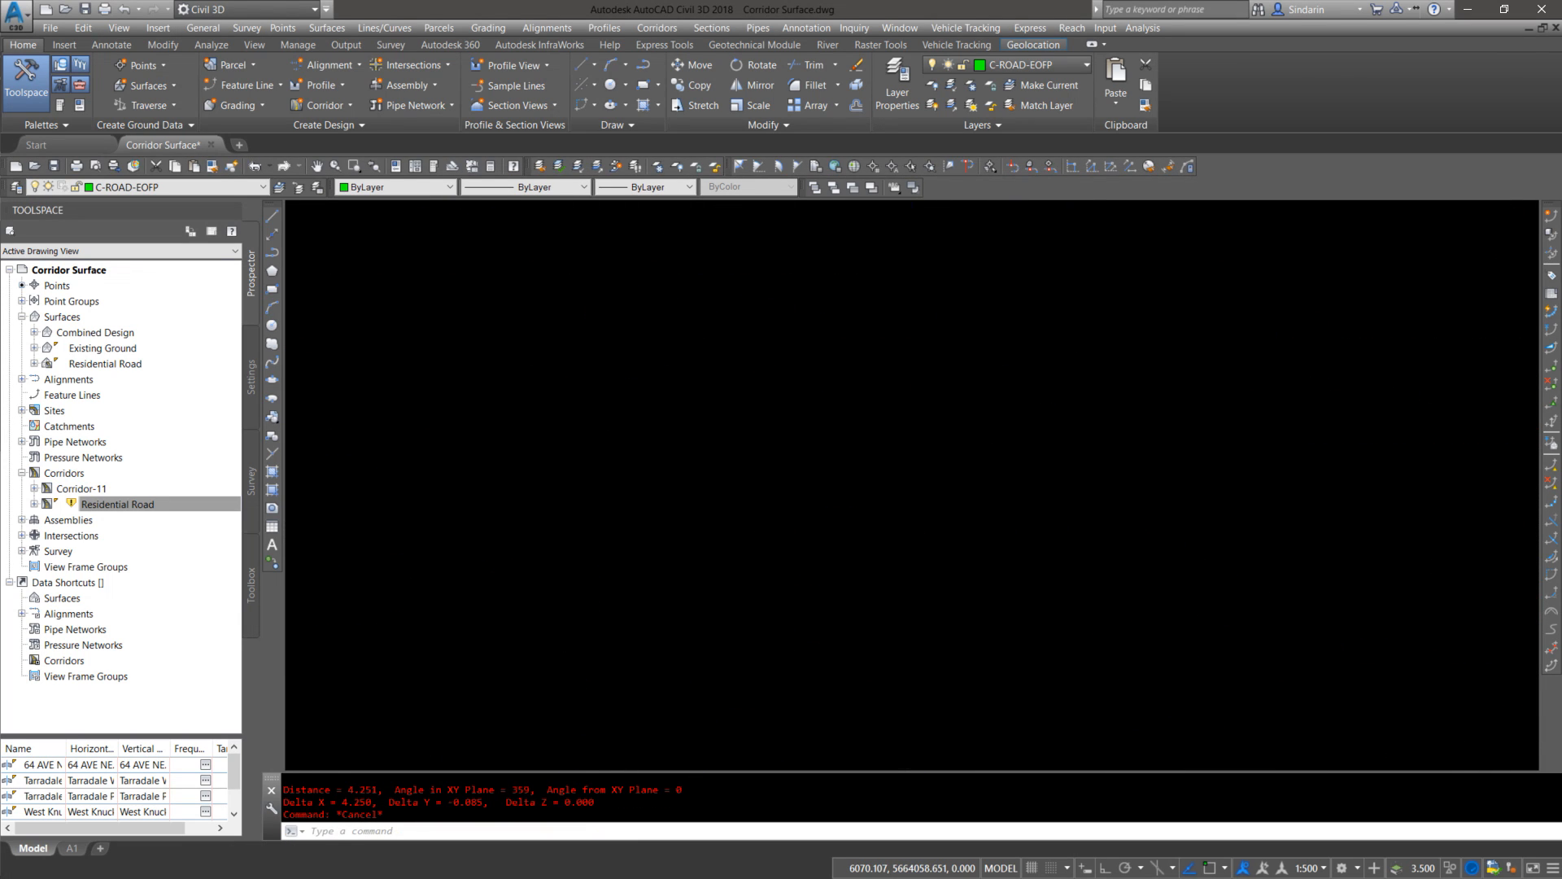
scroll(1081, 525, "up", 12)
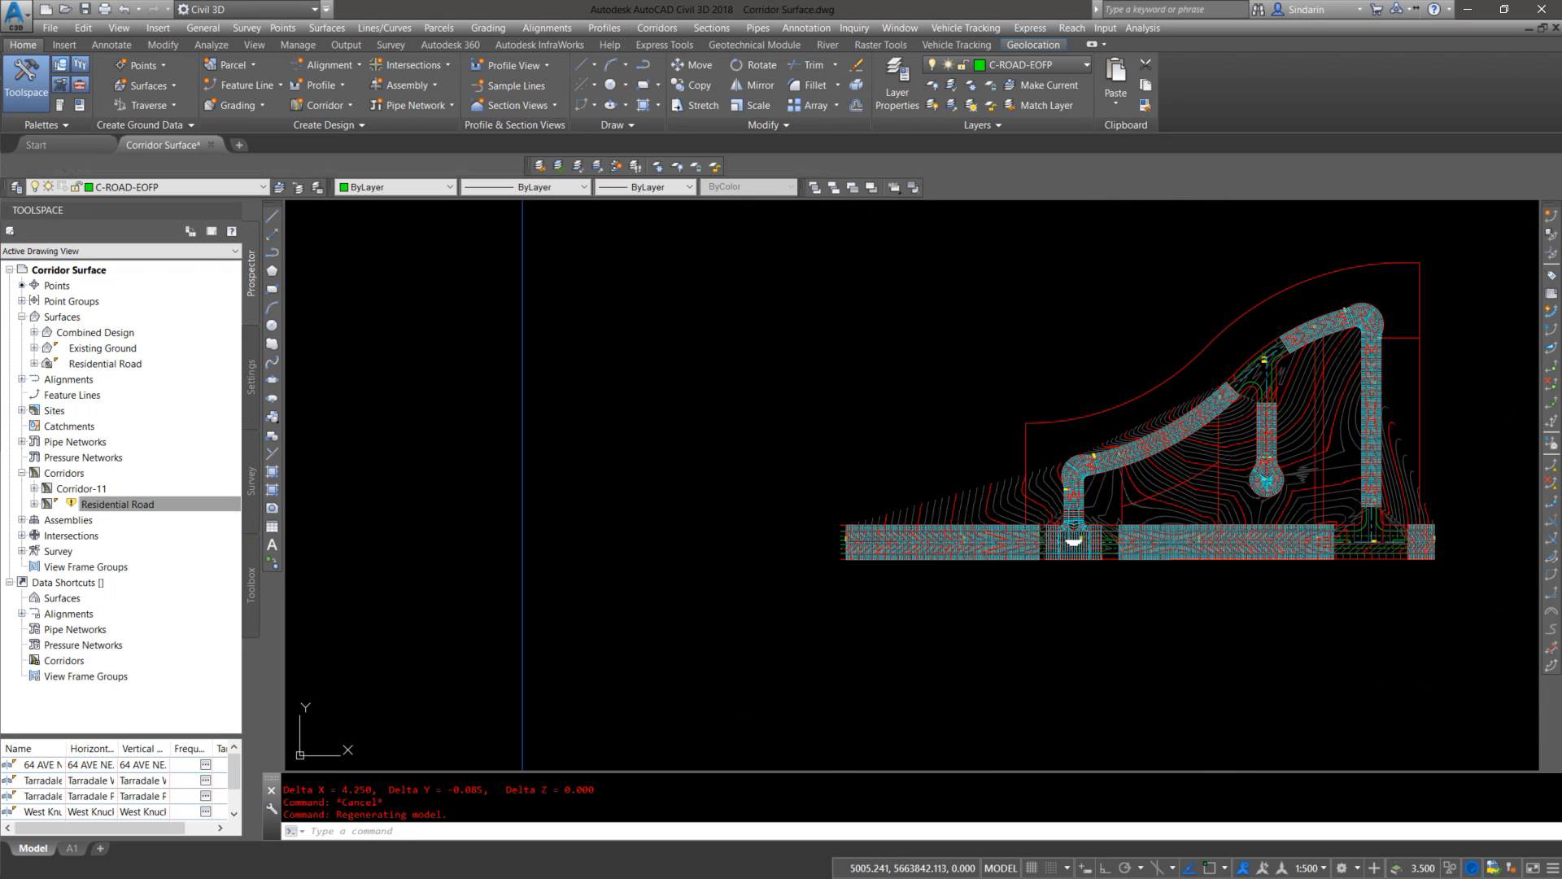
scroll(1082, 541, "up", 6)
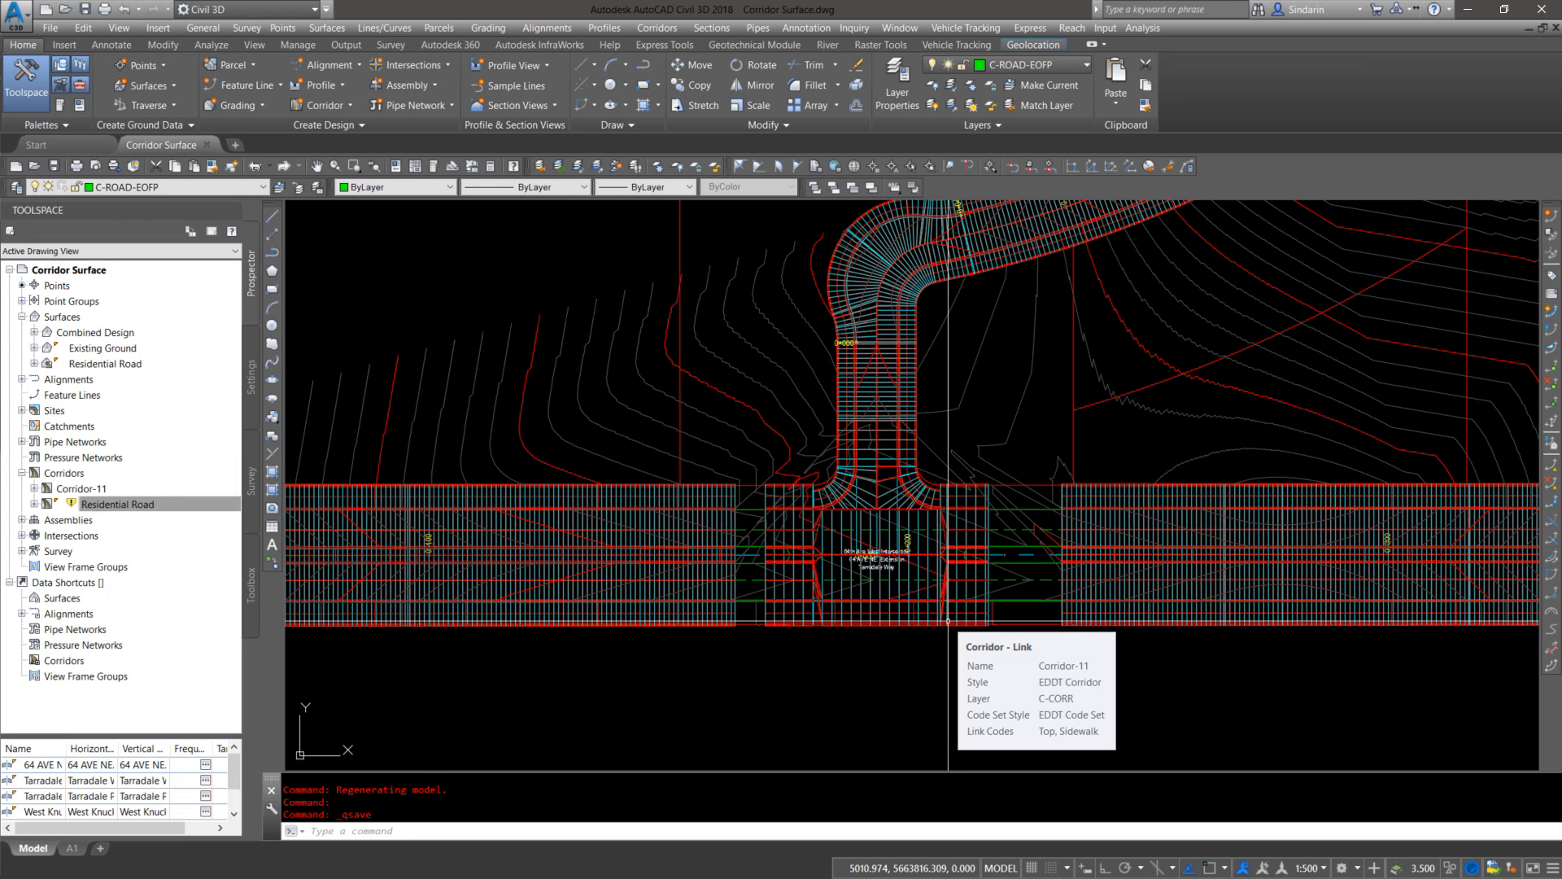
scroll(935, 541, "up", 5)
scroll(1102, 681, "down", 4)
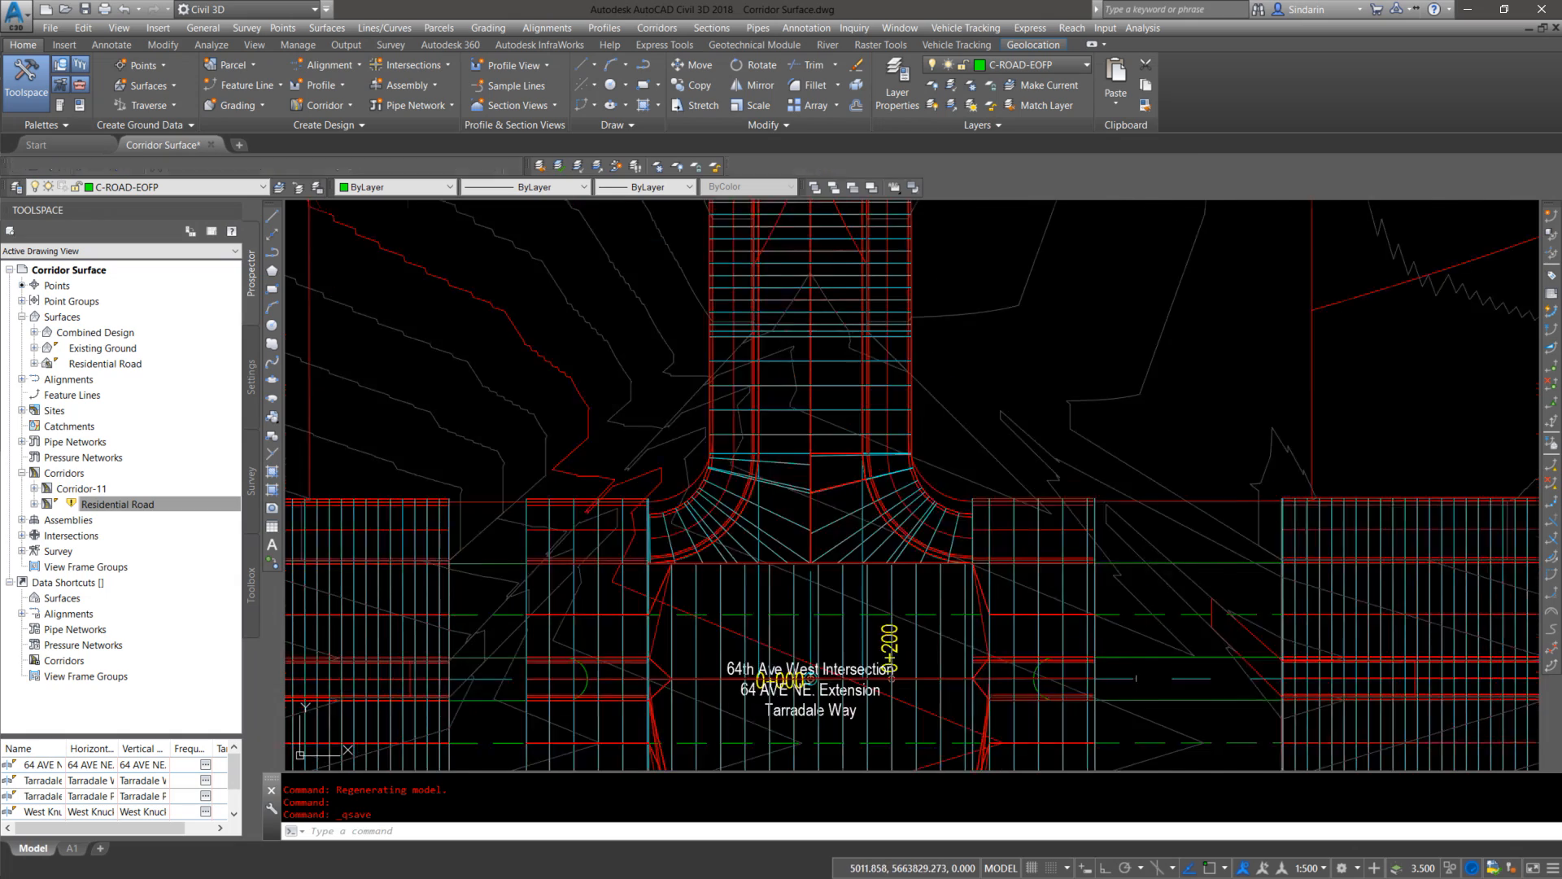
scroll(911, 580, "up", 2)
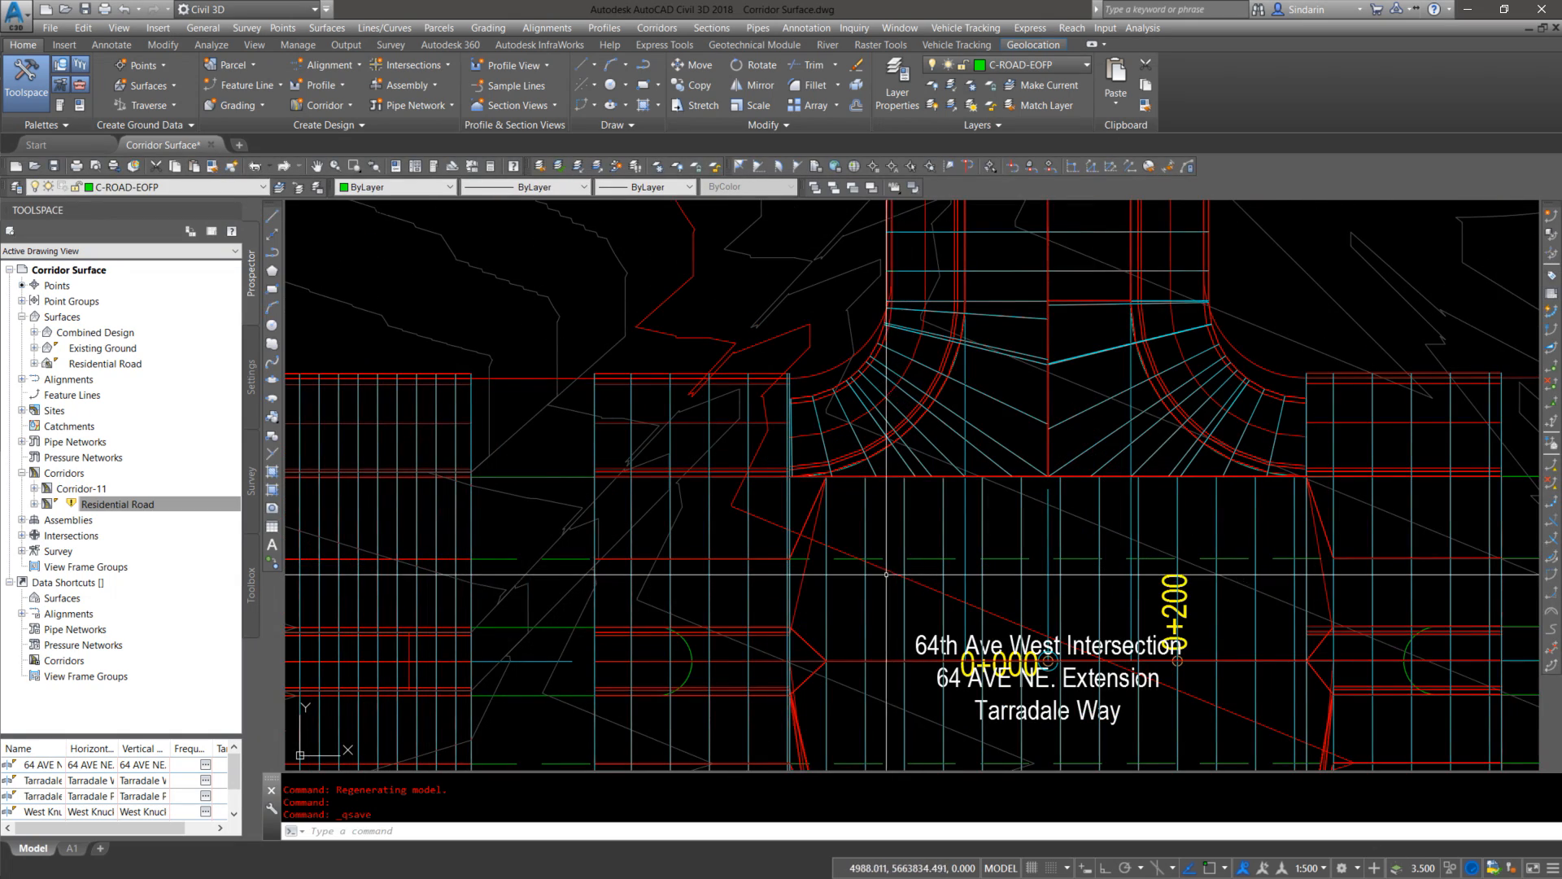
left_click(894, 581)
key("Escape")
key("Escape")
scroll(809, 578, "down", 4)
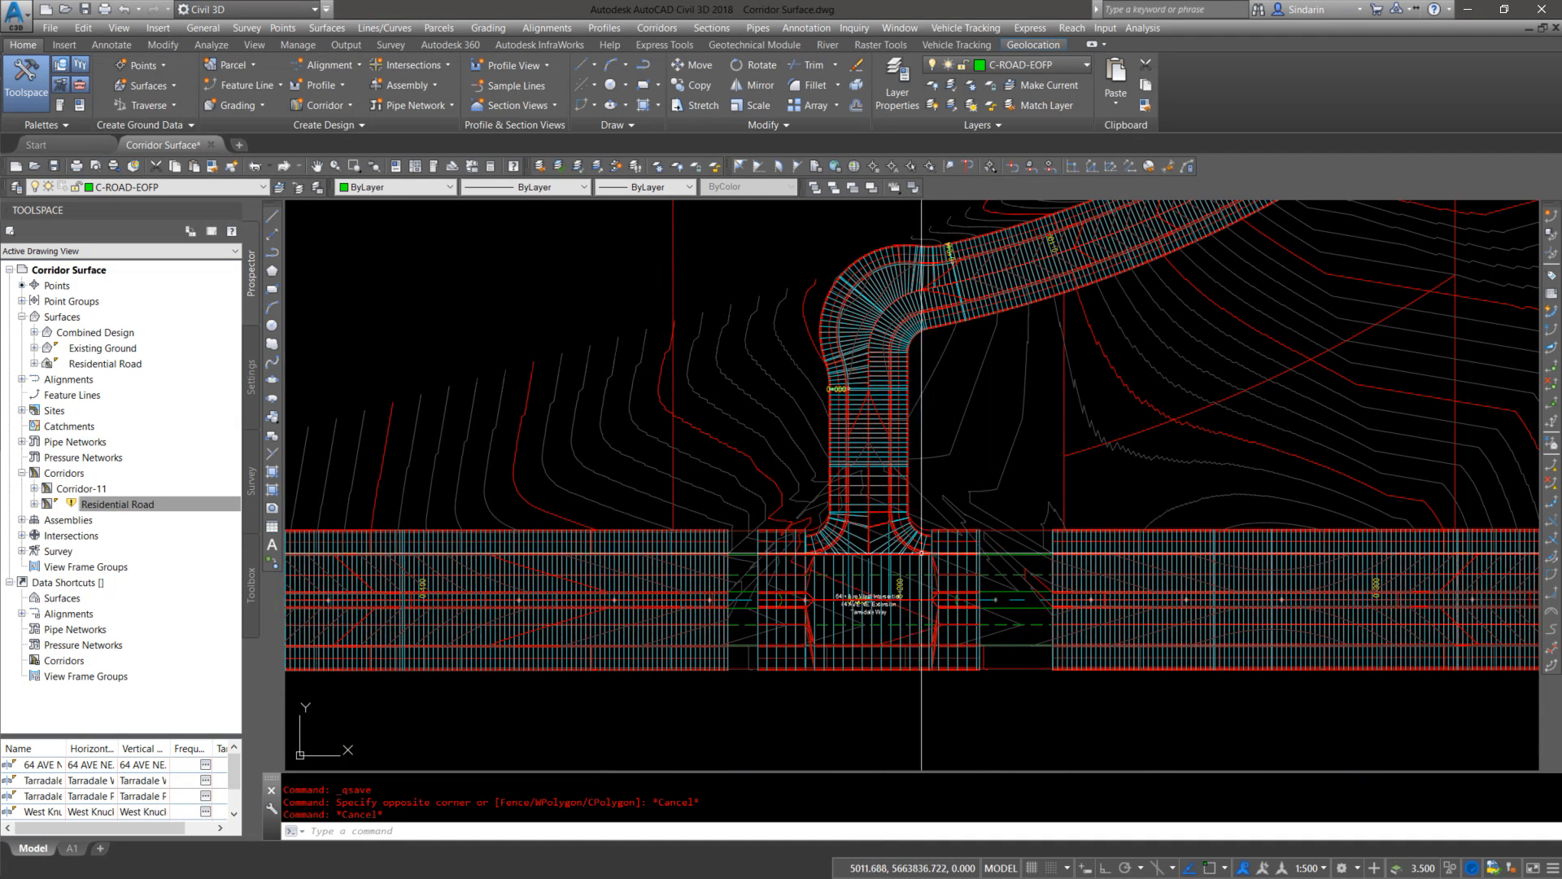
scroll(883, 461, "up", 3)
left_click(902, 423)
left_click(898, 419)
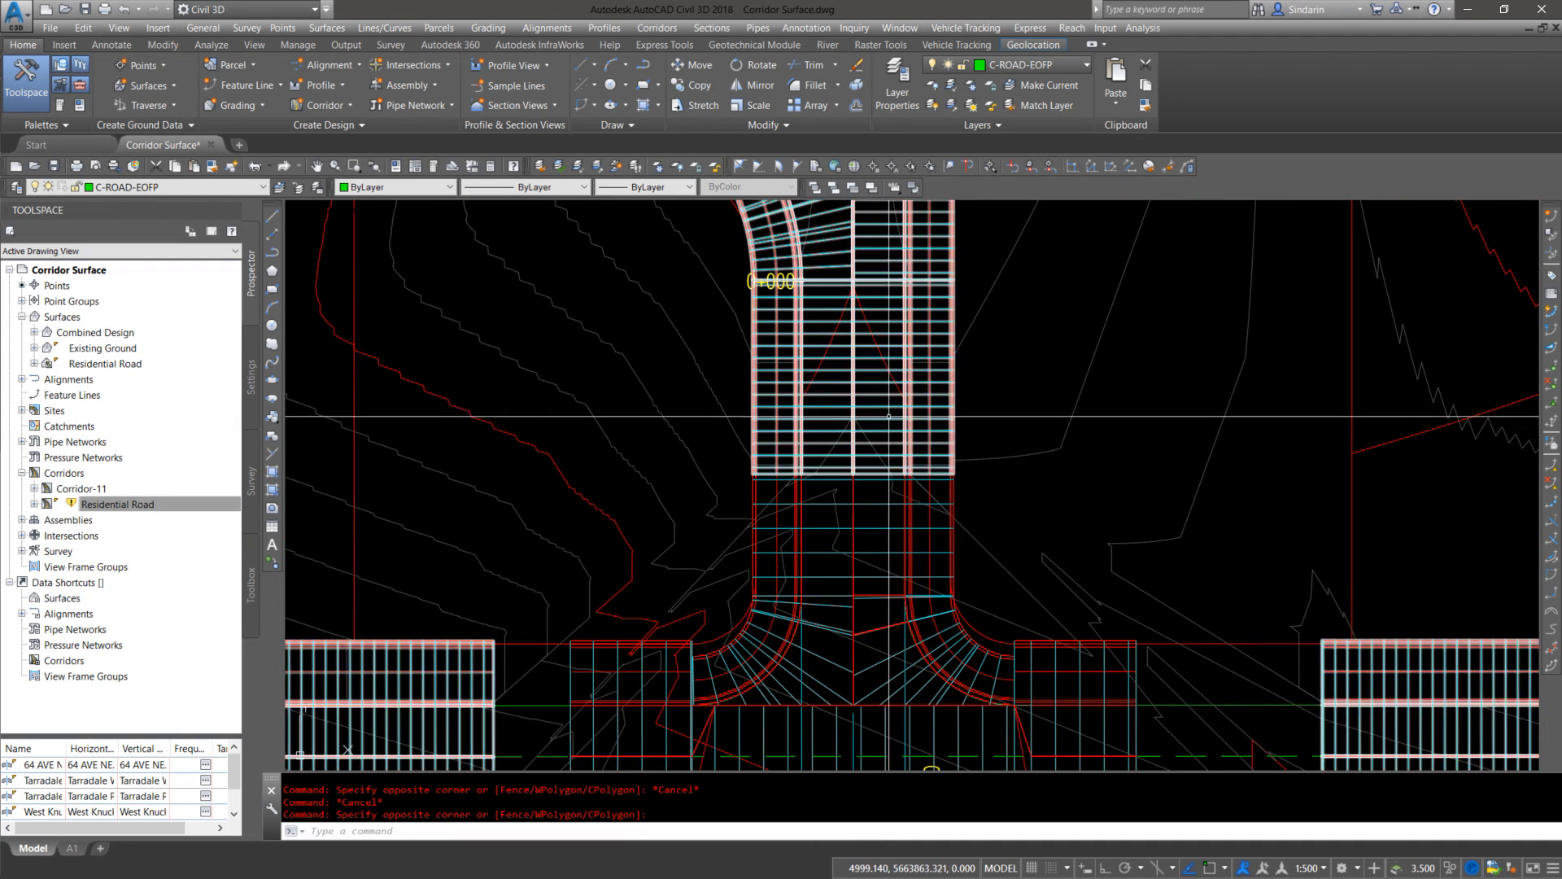
key("Escape")
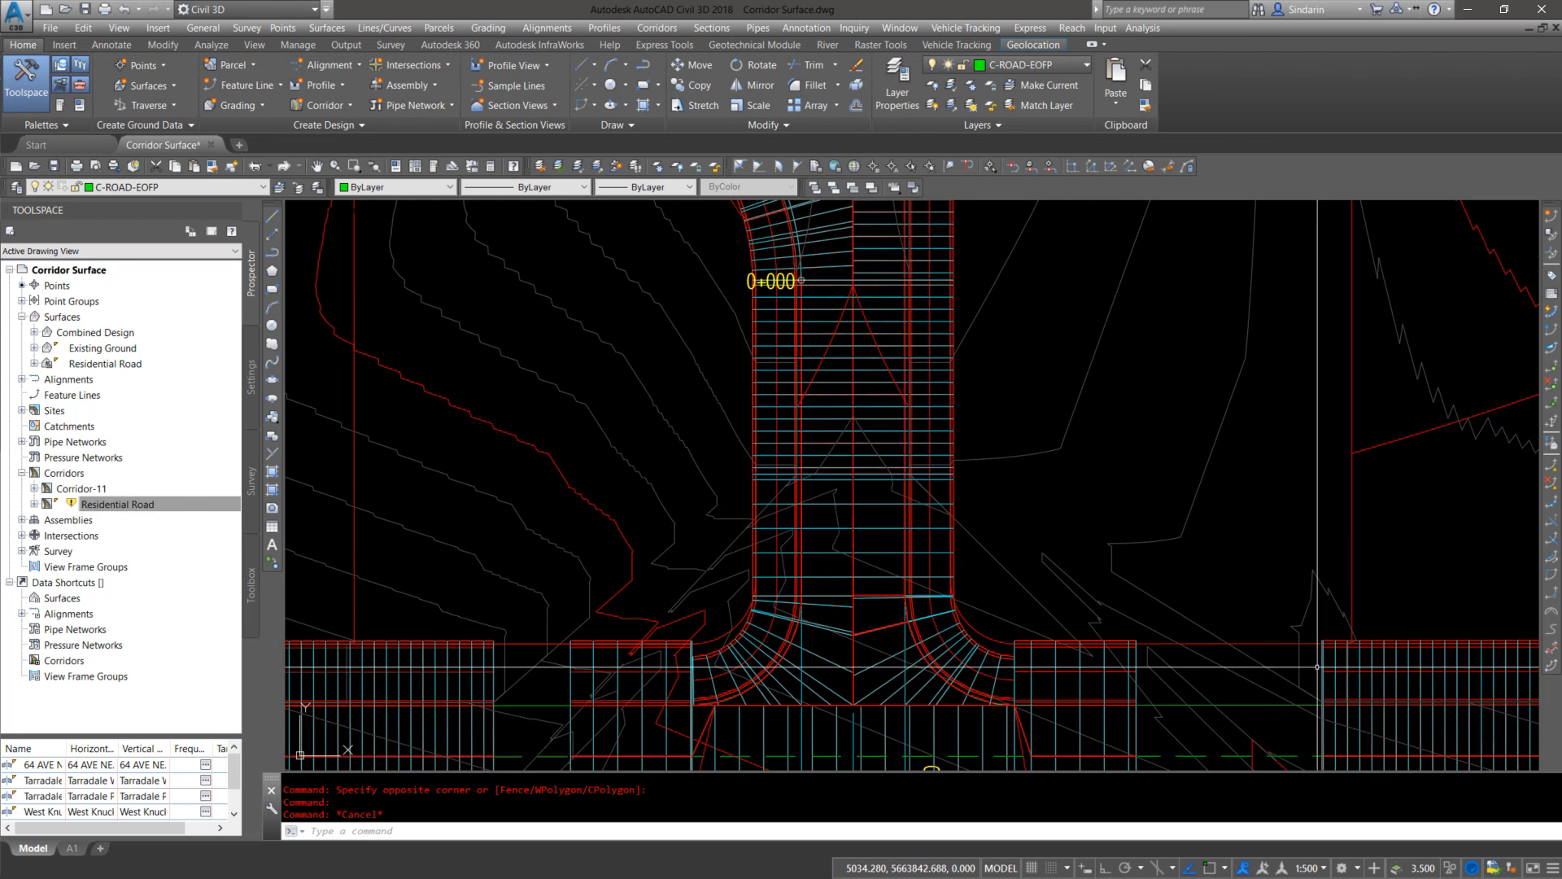
middle_click_drag(1327, 678, 1299, 479)
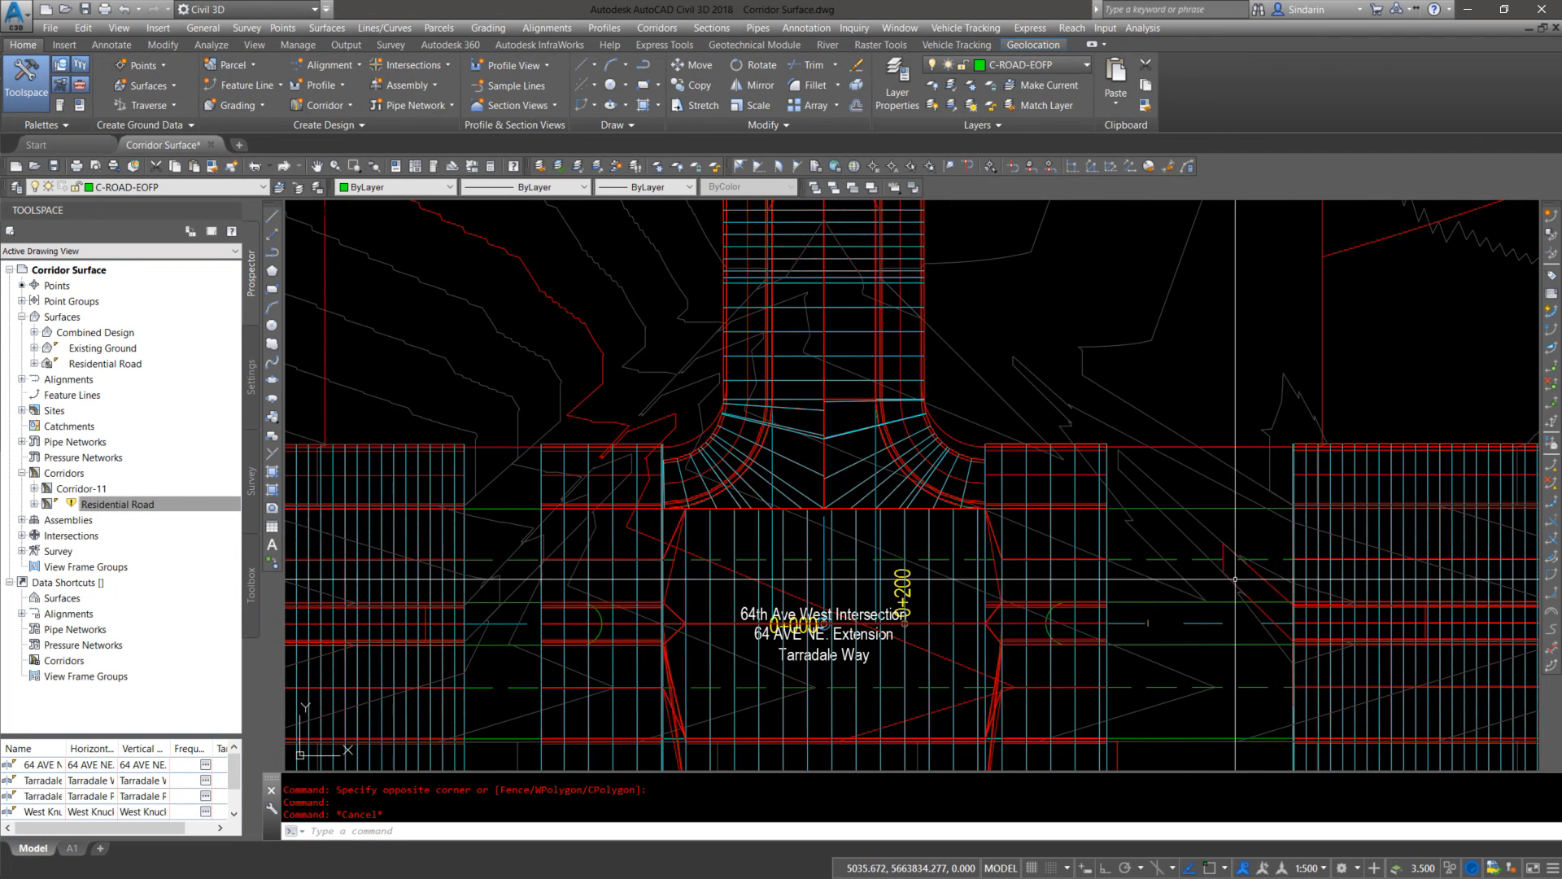
Step: Examine where the Residential Road corridor meets Corridor-11 on the Tarradale Way leg north of the 64th Ave West Intersection
scroll(757, 268, "up", 4)
left_click(707, 232)
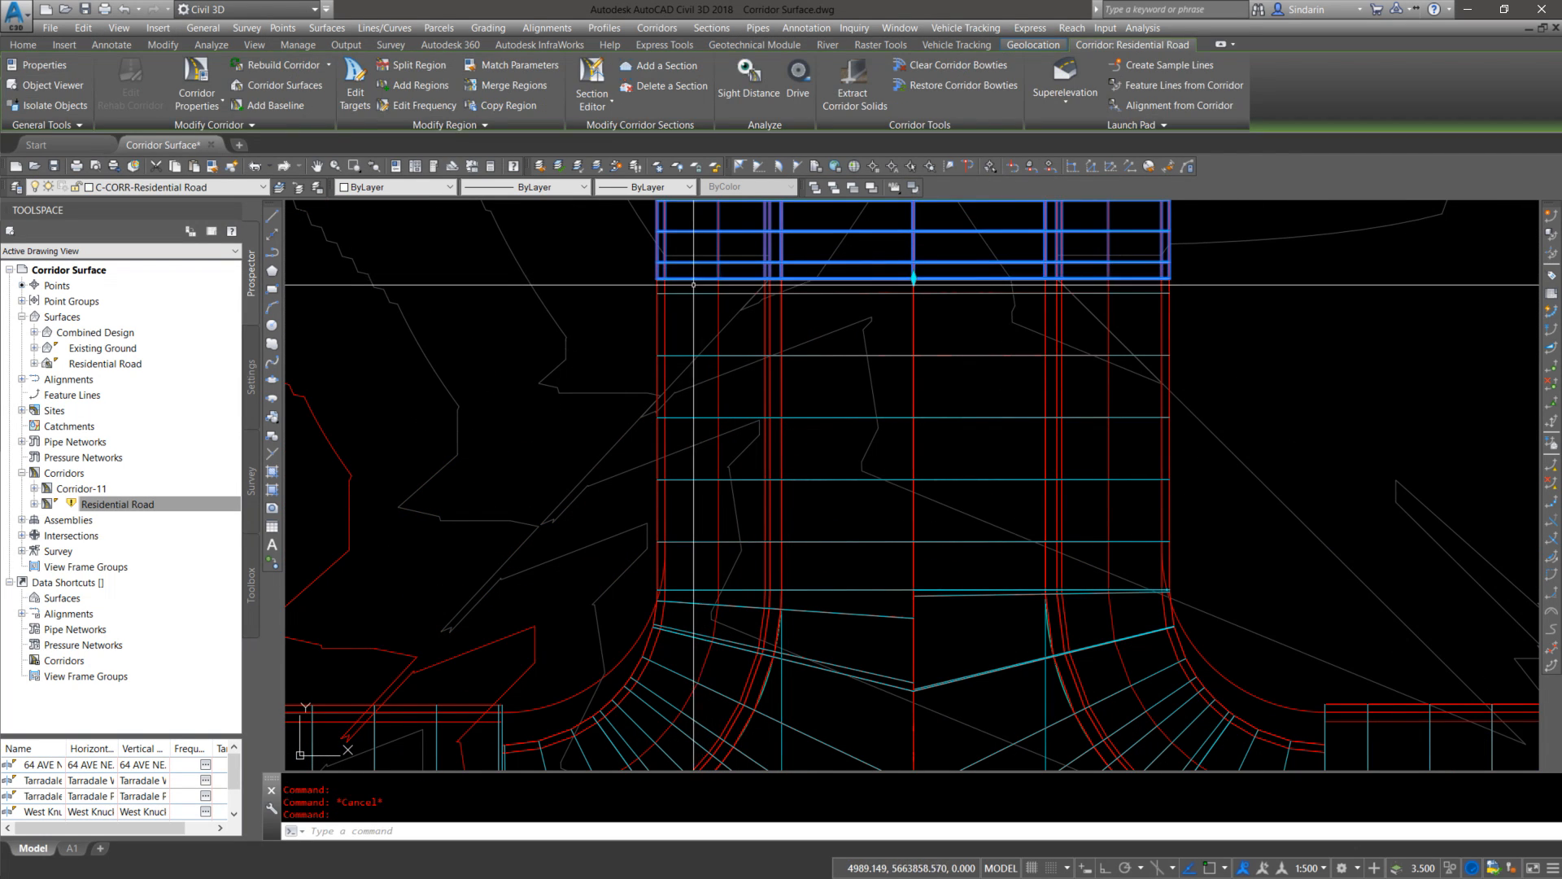
key("Escape")
left_click(690, 258)
key("Escape")
left_click(684, 285)
key("Escape")
left_click(678, 262)
scroll(715, 257, "up", 8)
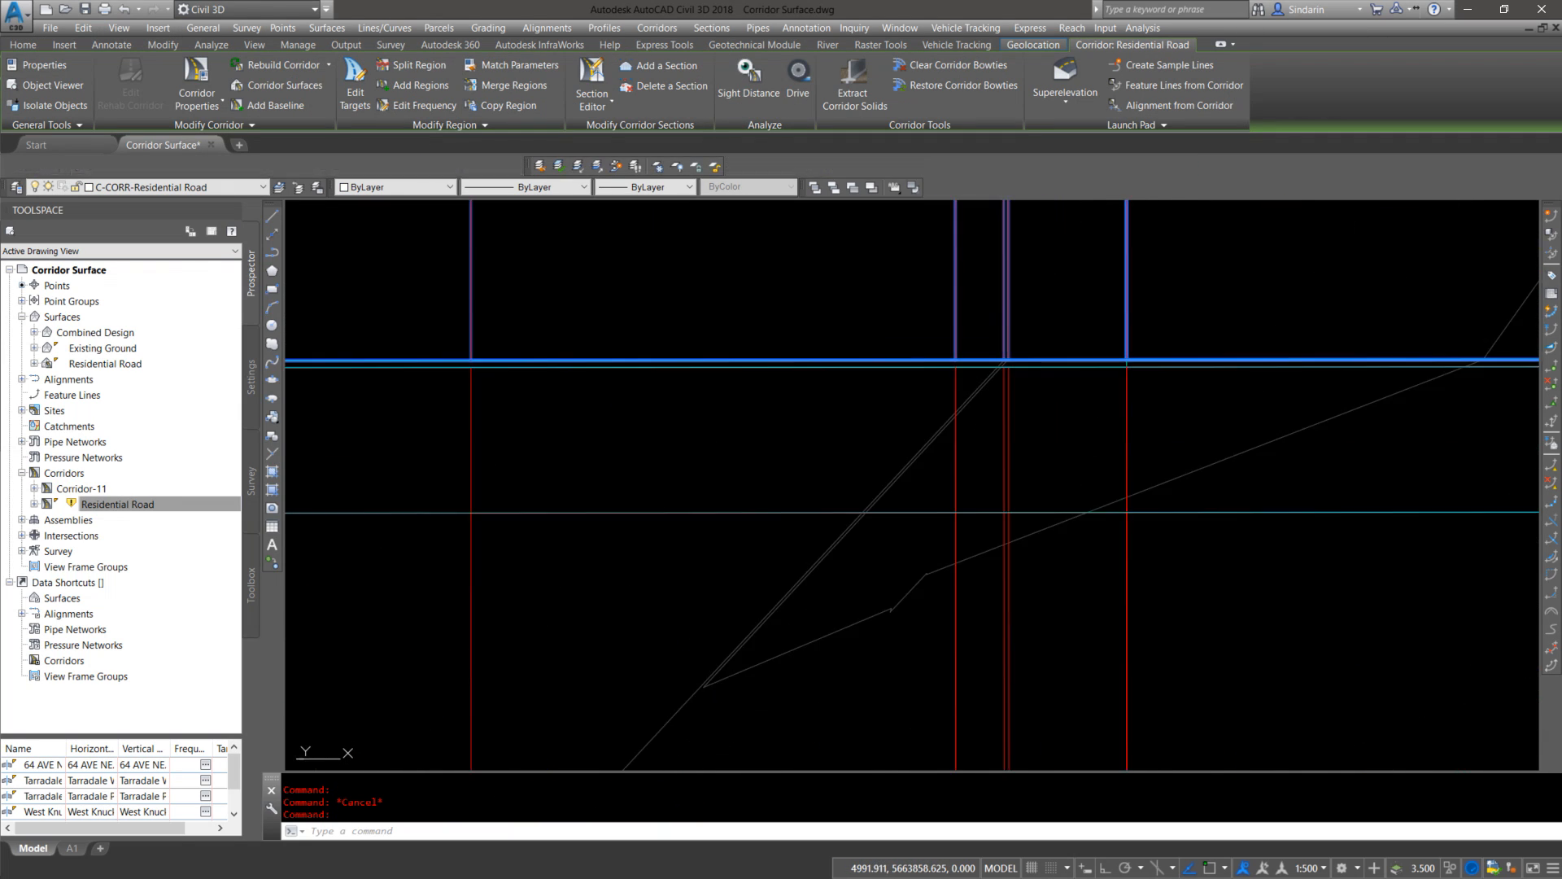
scroll(1131, 441, "down", 6)
middle_click_drag(1375, 442, 1109, 418)
scroll(1109, 418, "up", 6)
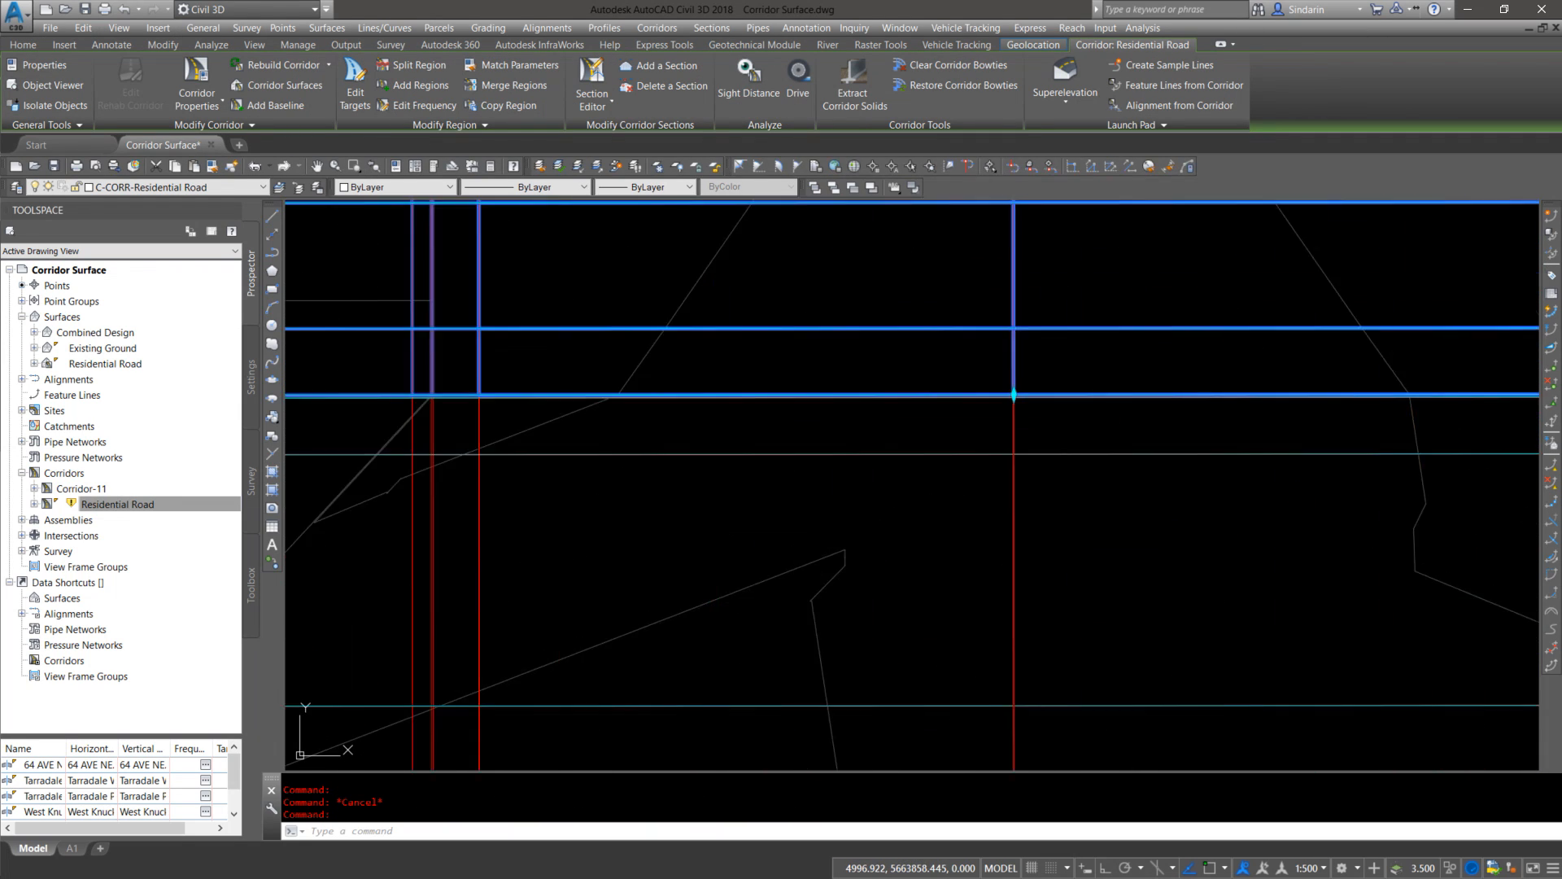
scroll(970, 426, "down", 6)
scroll(985, 432, "down", 4)
key("Escape")
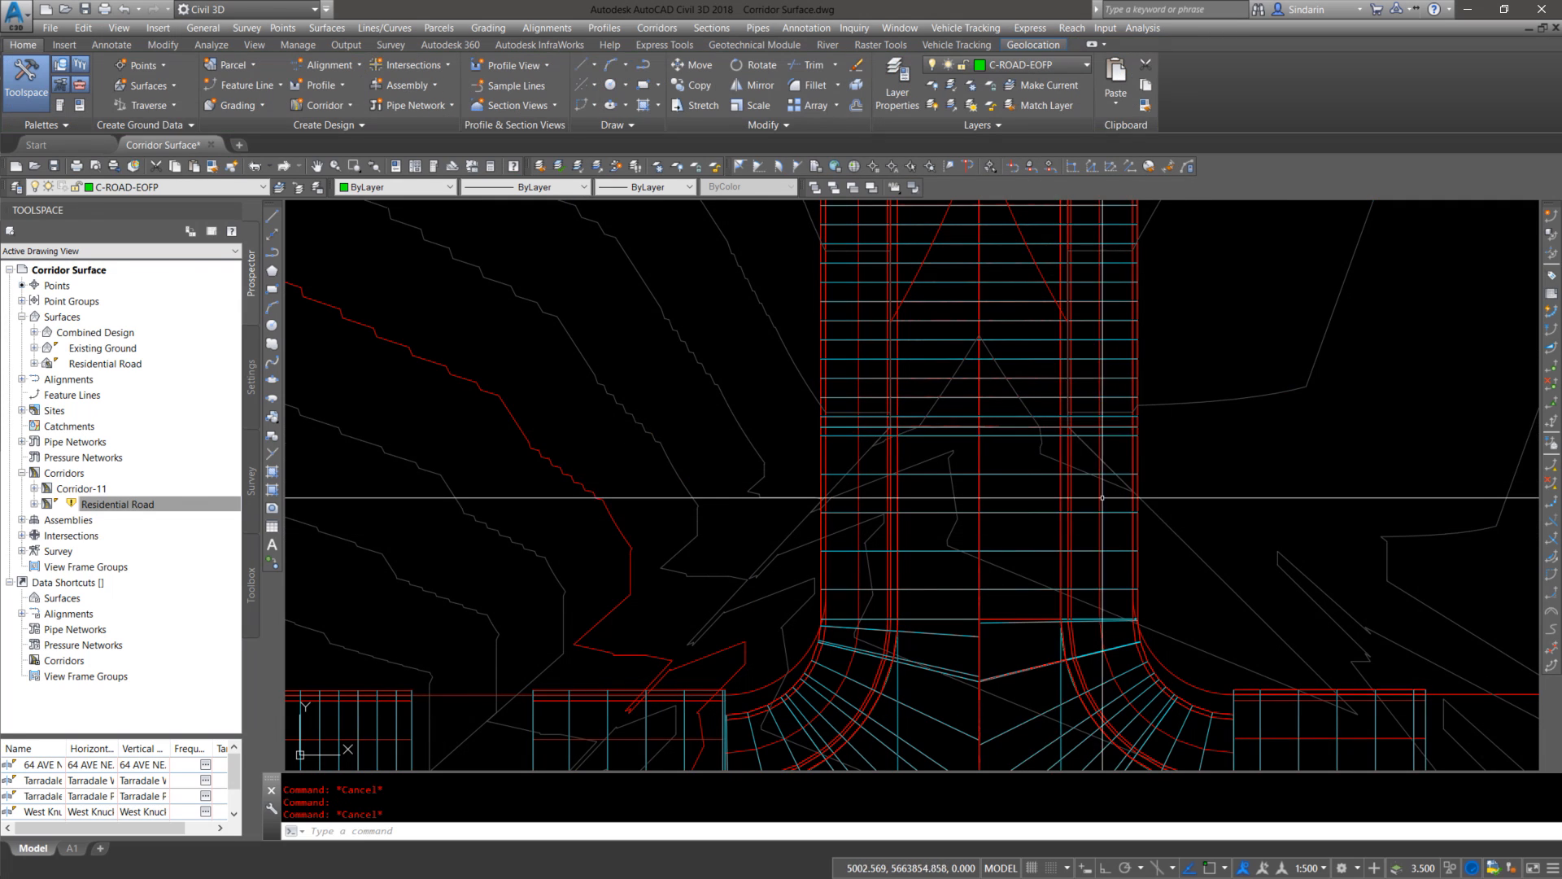
Step: Stretch the end of the Residential Road corridor's Tarradale Way region to the north edge of Corridor-11, snapping to the apparent intersection
left_click(1041, 378)
scroll(1041, 378, "down", 4)
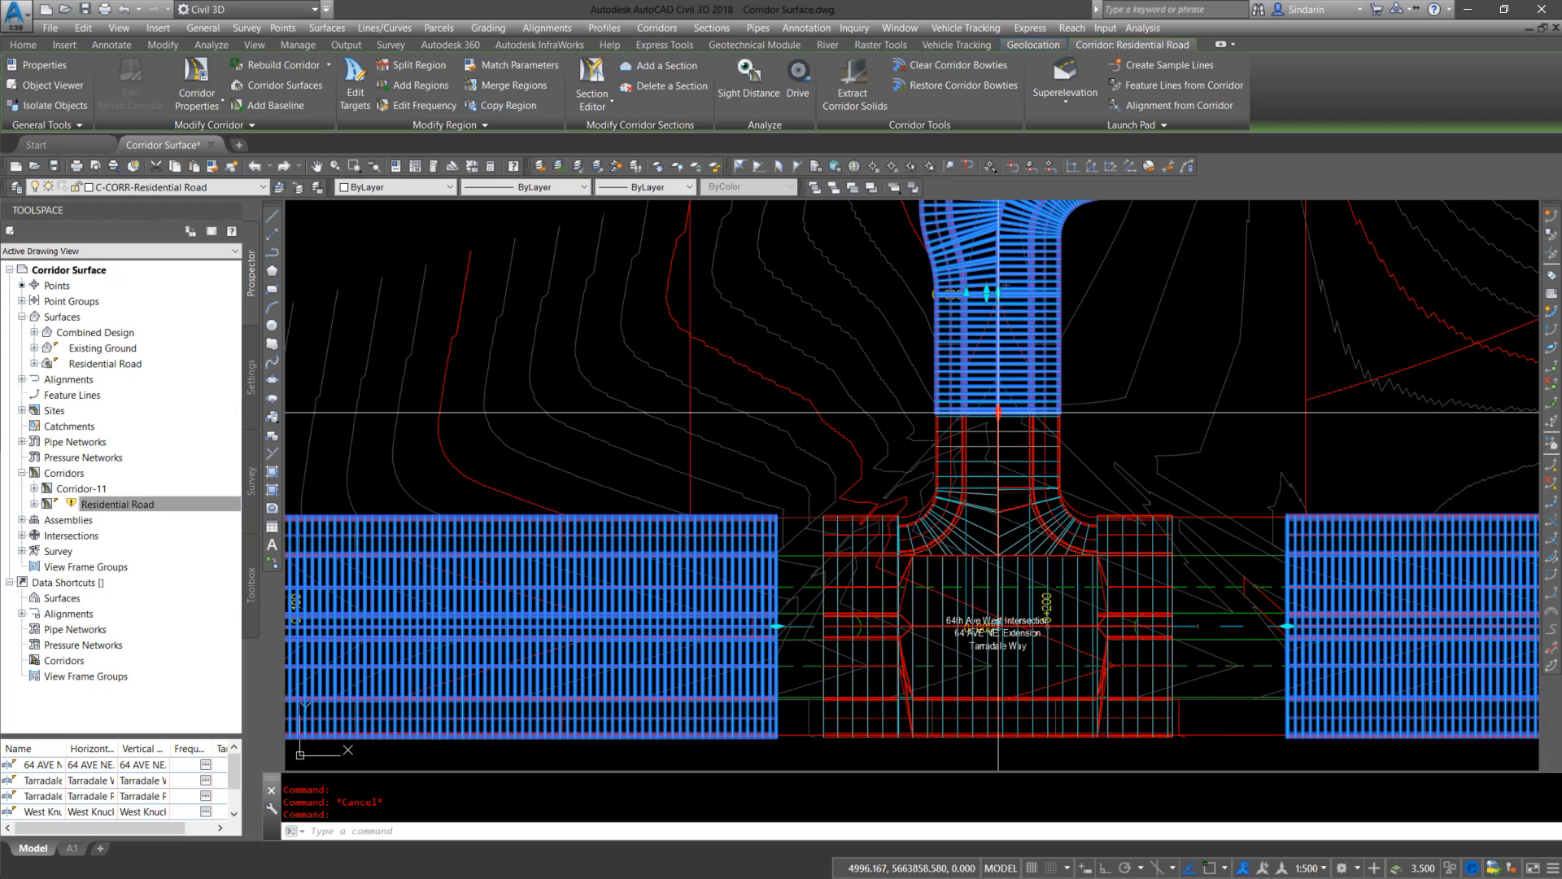
left_click(998, 413)
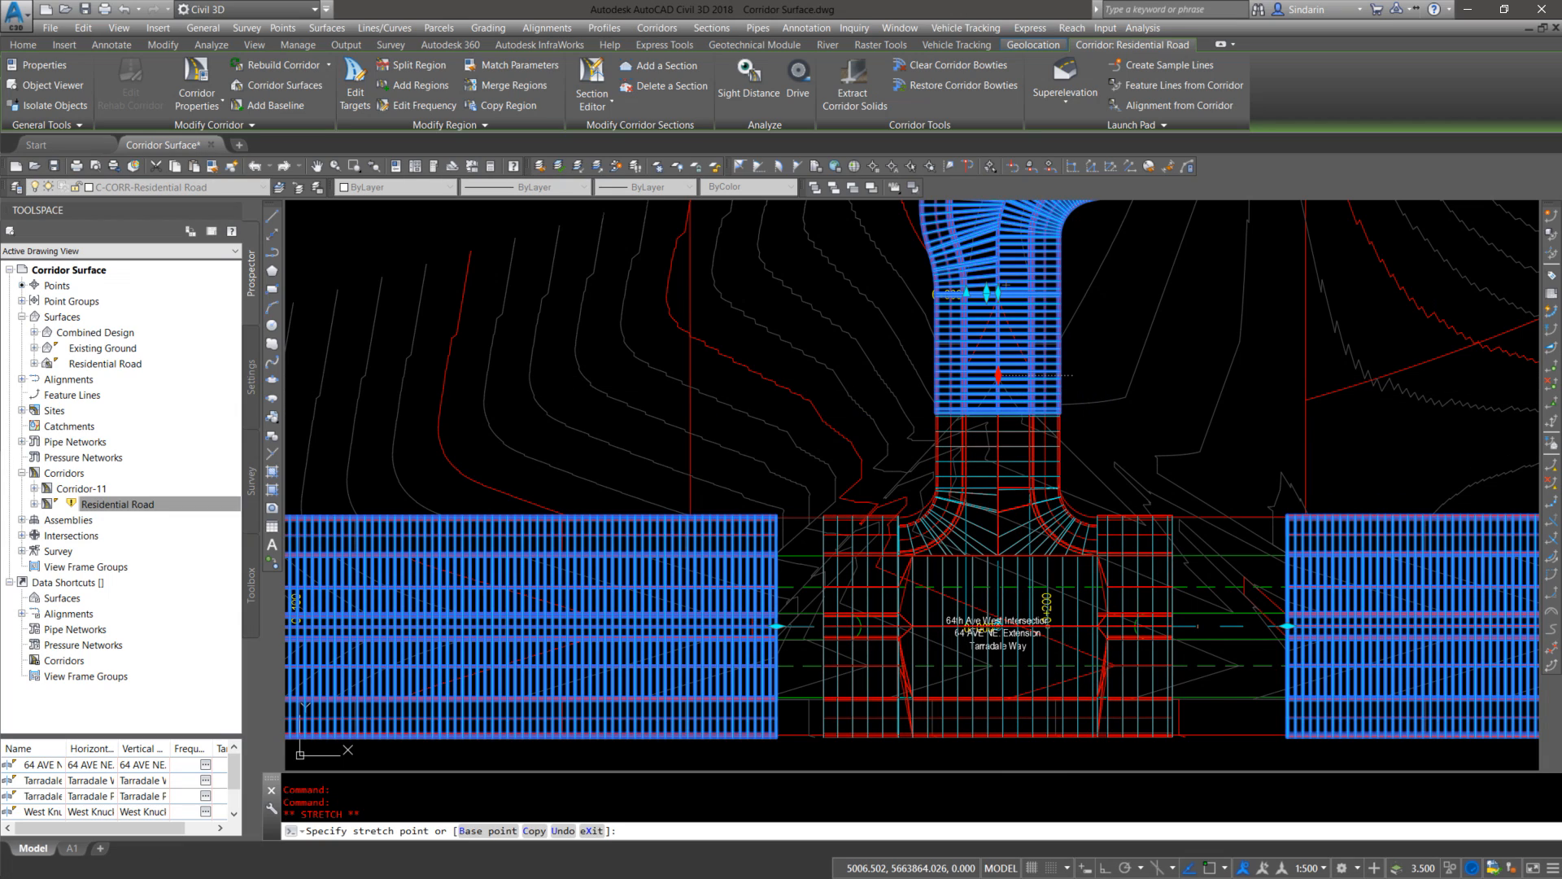
scroll(1005, 383, "up", 4)
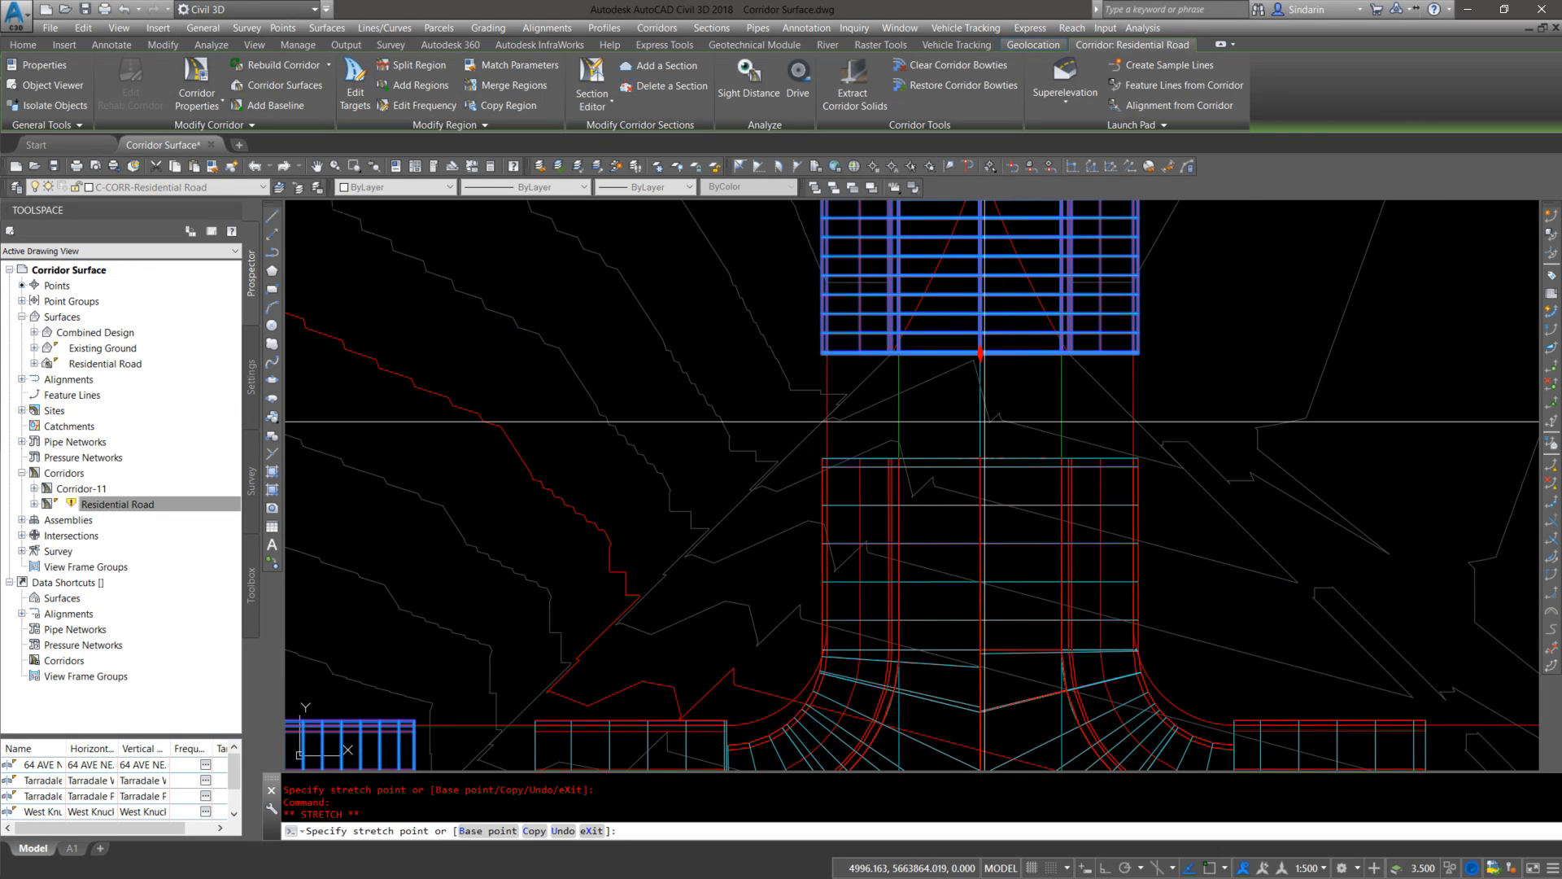
right_click(986, 437, "shift")
key("i")
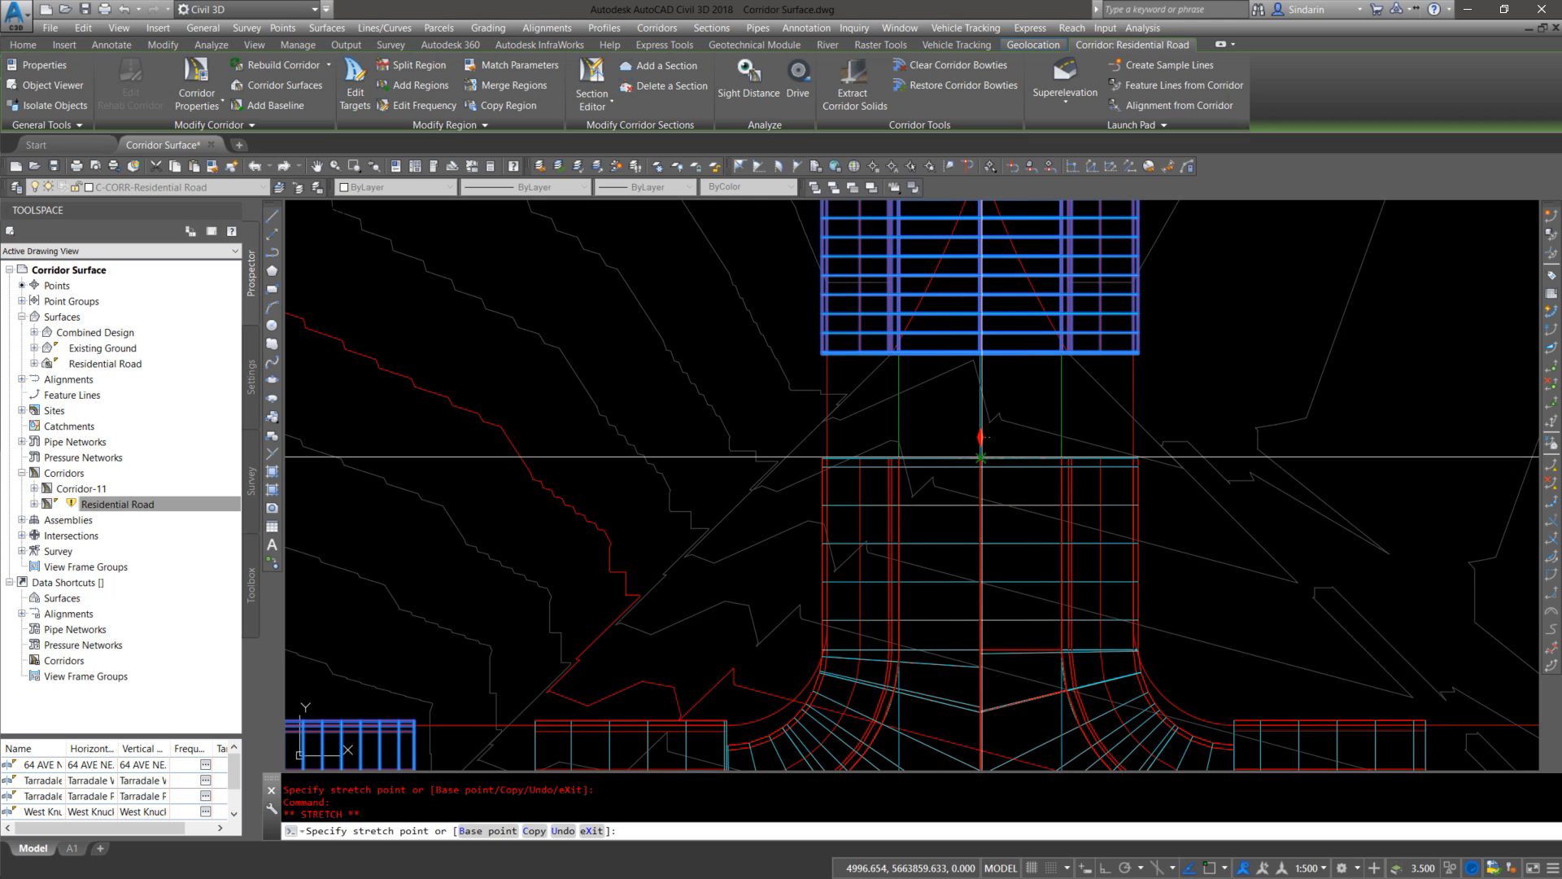
left_click(981, 456)
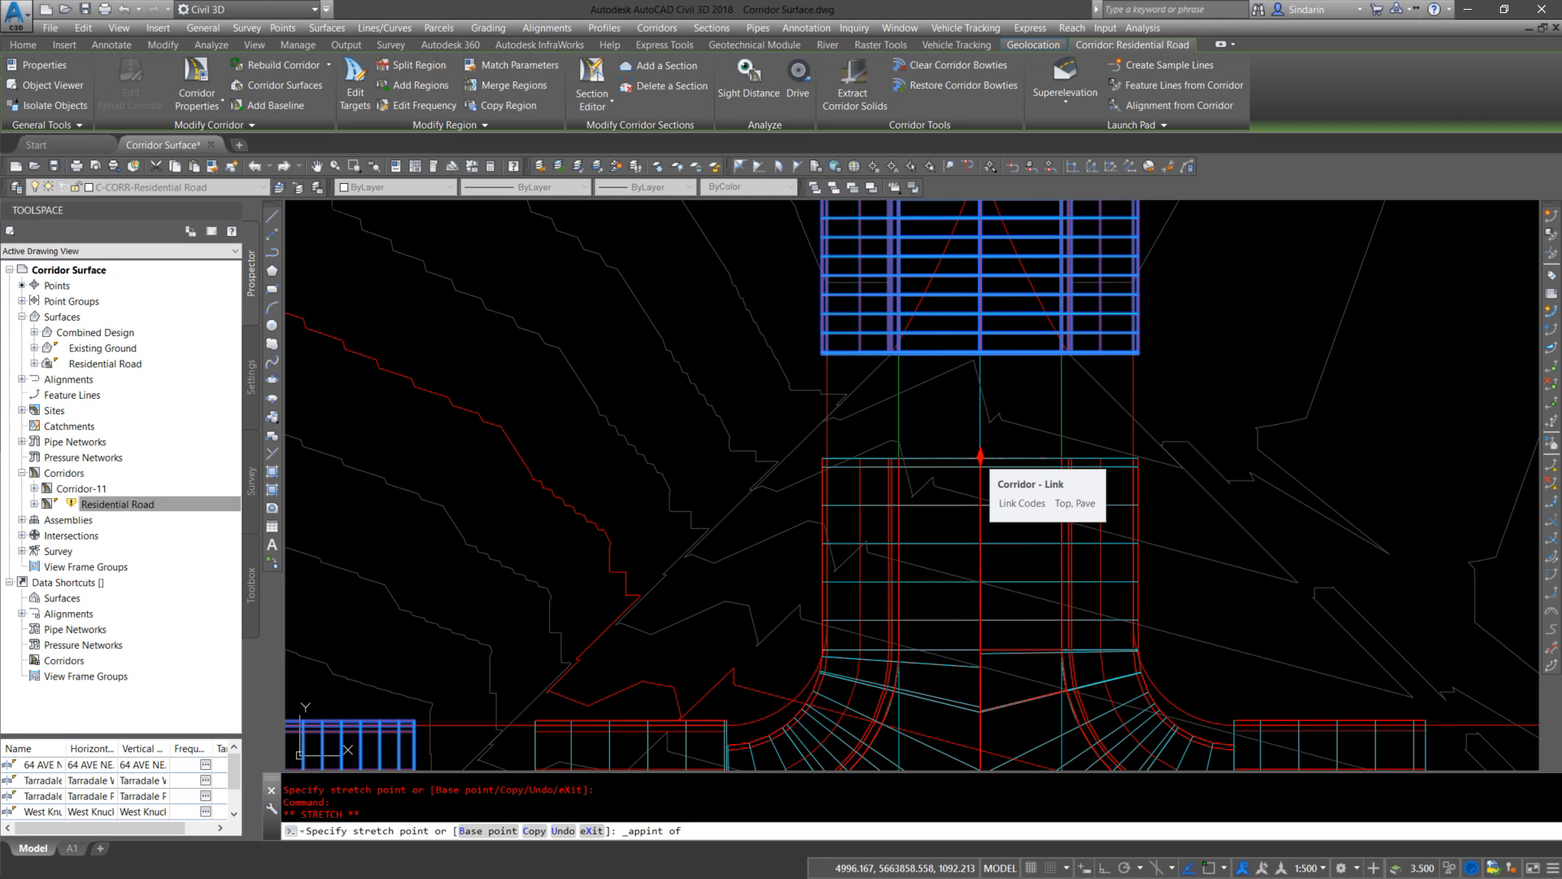
key("Escape")
Step: Stretch the 64 AVE NE region east of the intersection back to Corridor-11's east edge, snapping to the apparent intersection on the centreline
mouse_move(1083, 598)
middle_mouse_down()
mouse_move(965, 484)
mouse_move(908, 253)
mouse_move(692, 191)
middle_mouse_up()
left_click(1321, 472)
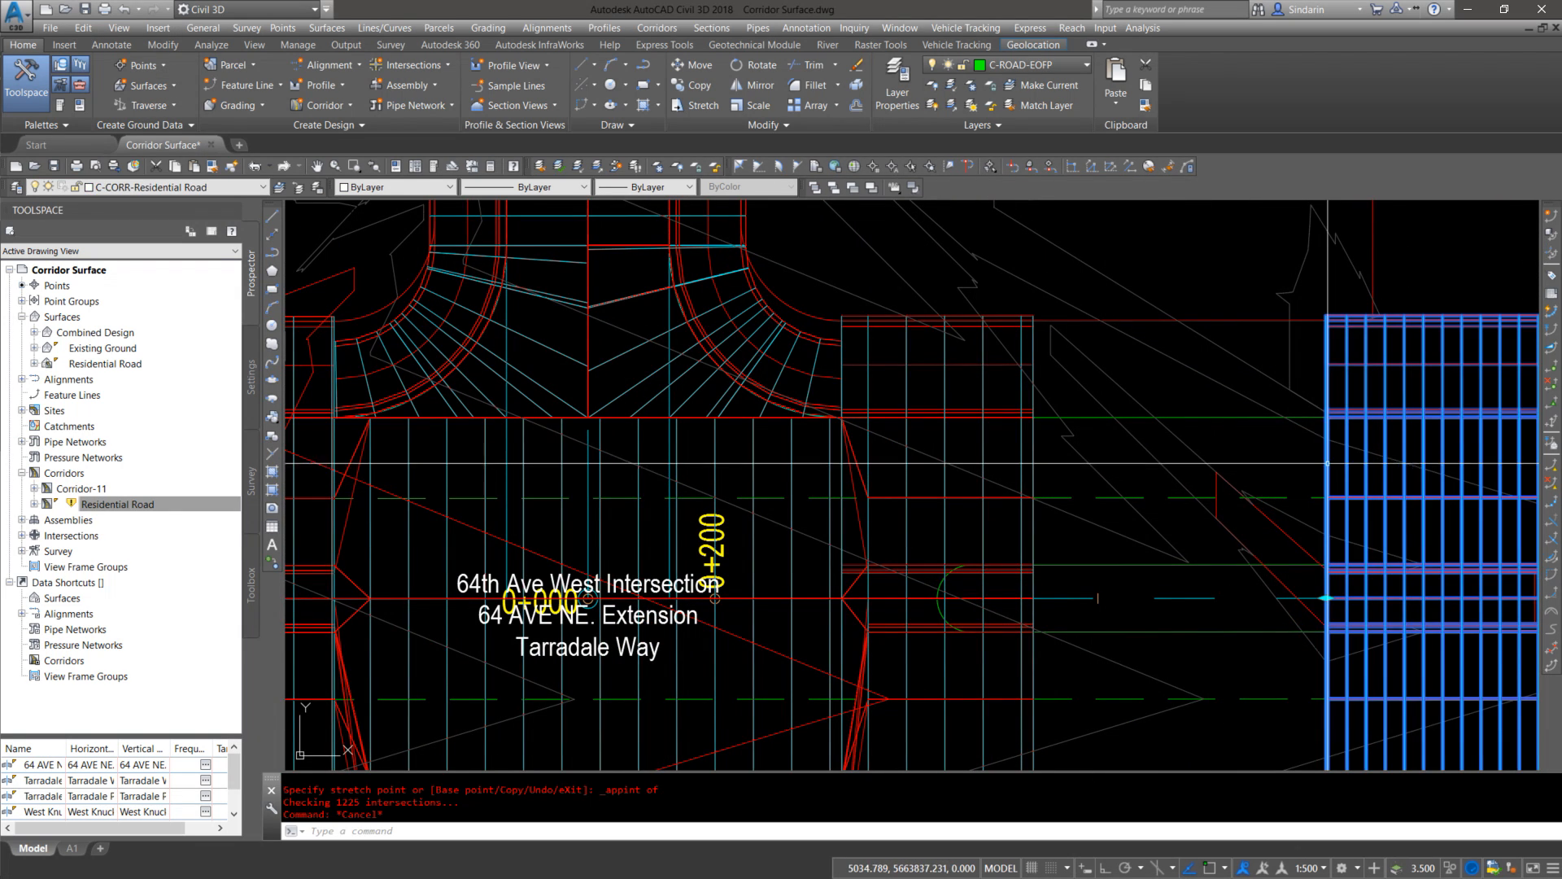
left_click(1326, 598)
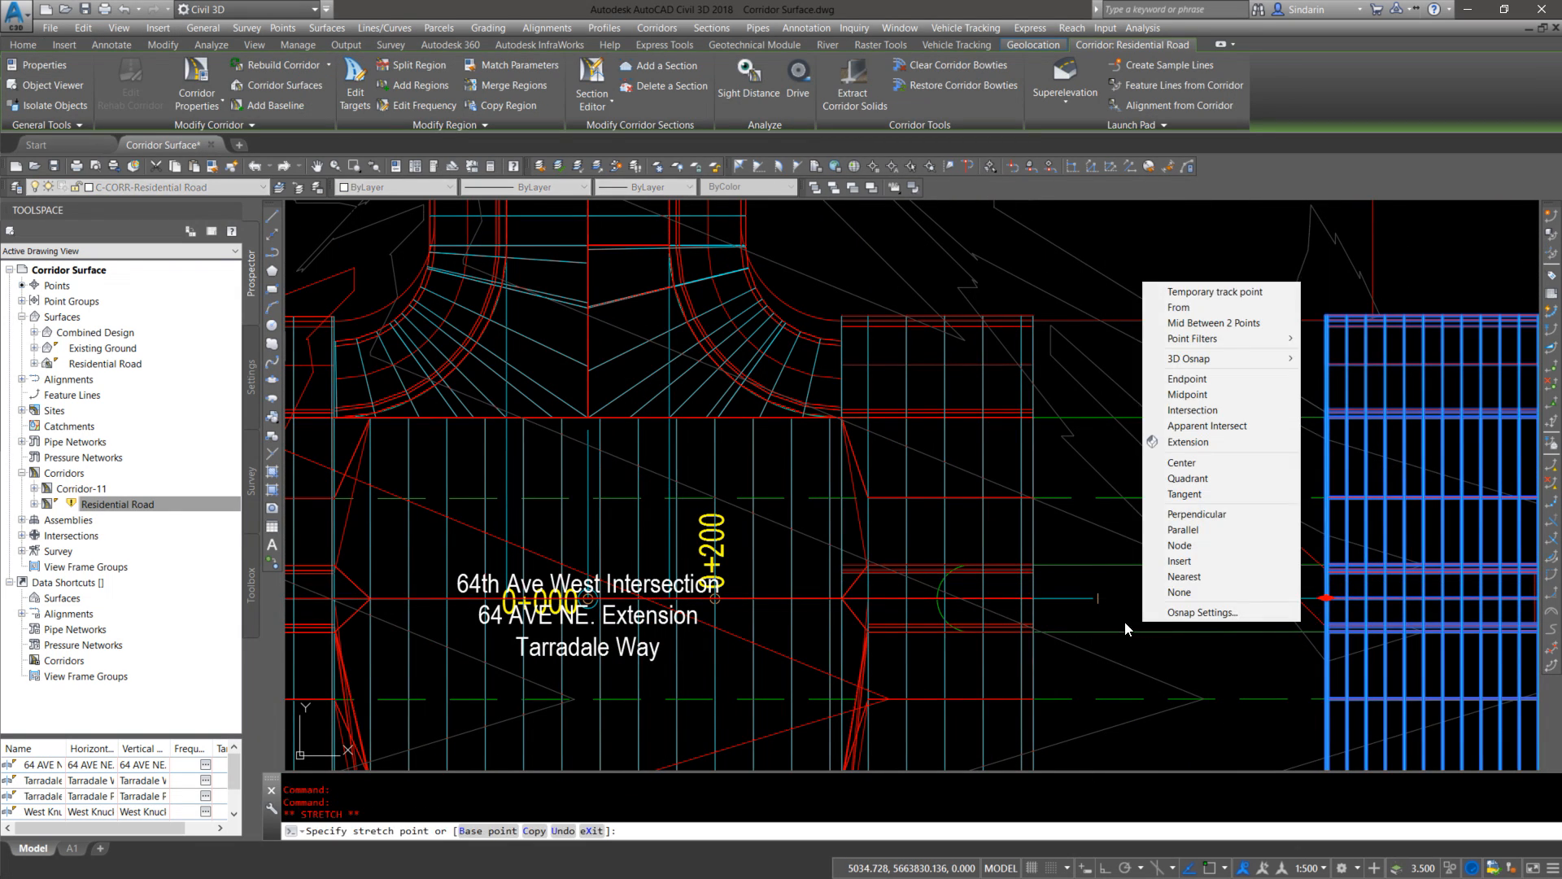
left_click(1033, 597)
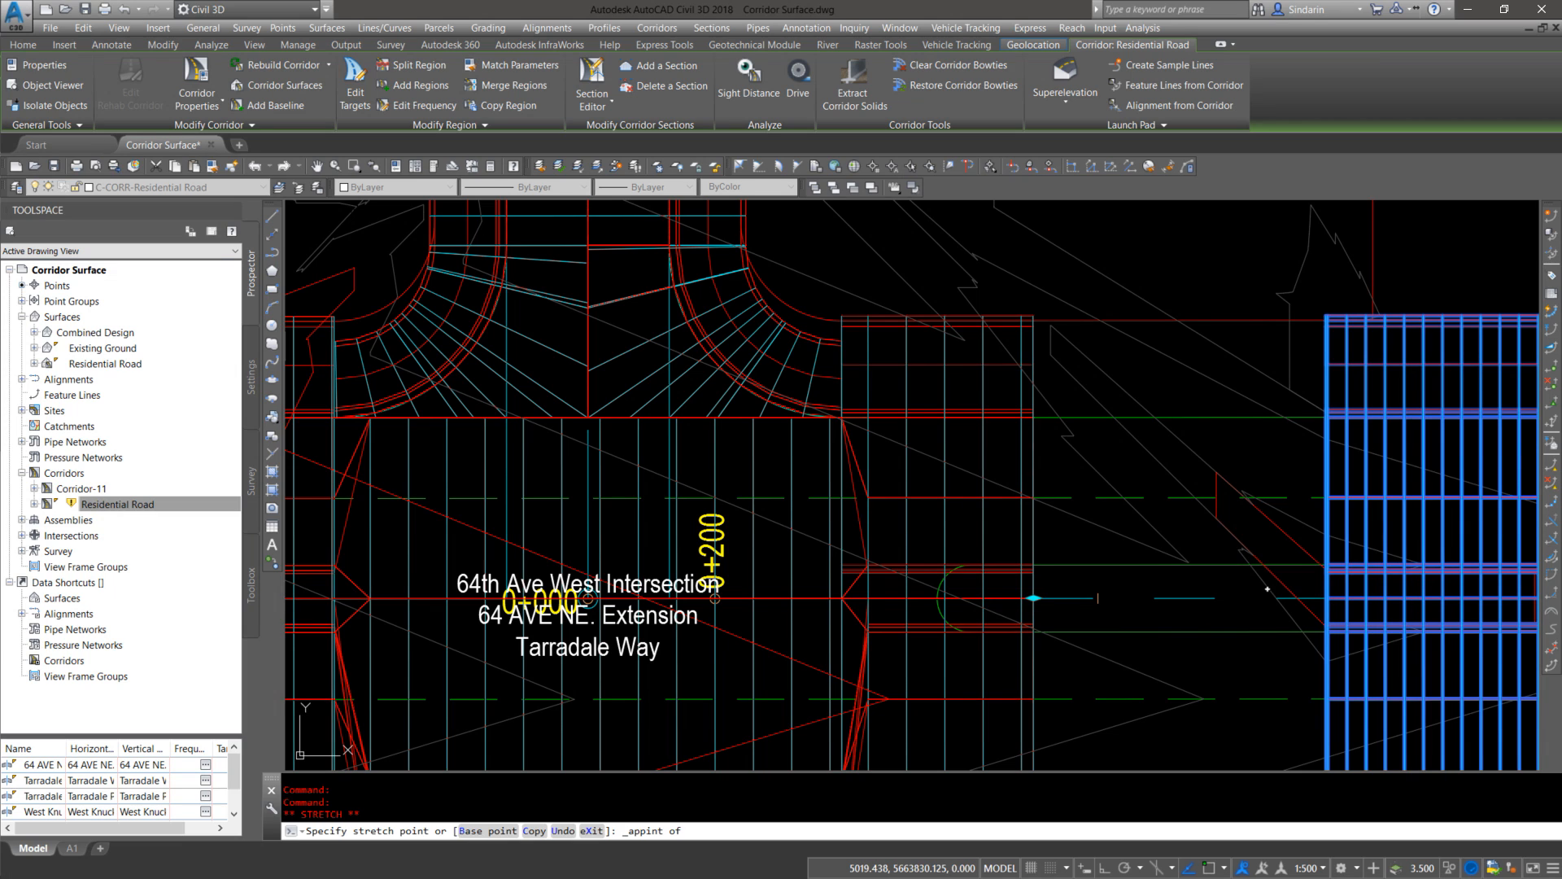
key("Escape")
key("Escape")
Step: Stretch the 64 AVE NE region west of the intersection to Corridor-11's west edge, snapping to the apparent intersection on the centreline
scroll(1036, 564, "down", 4)
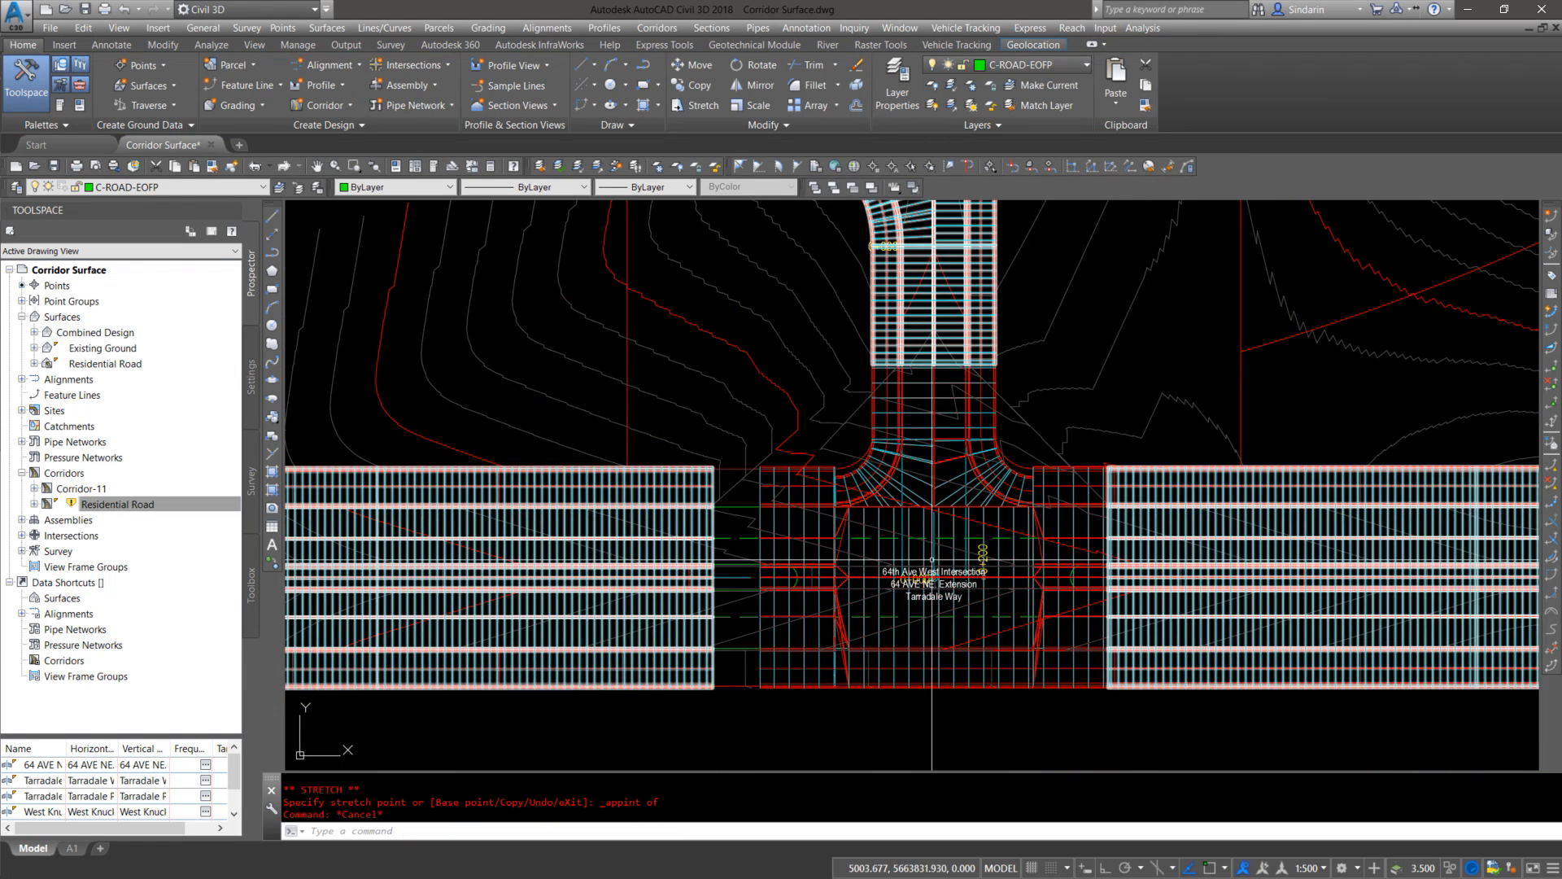
left_click(713, 564)
scroll(714, 562, "up", 2)
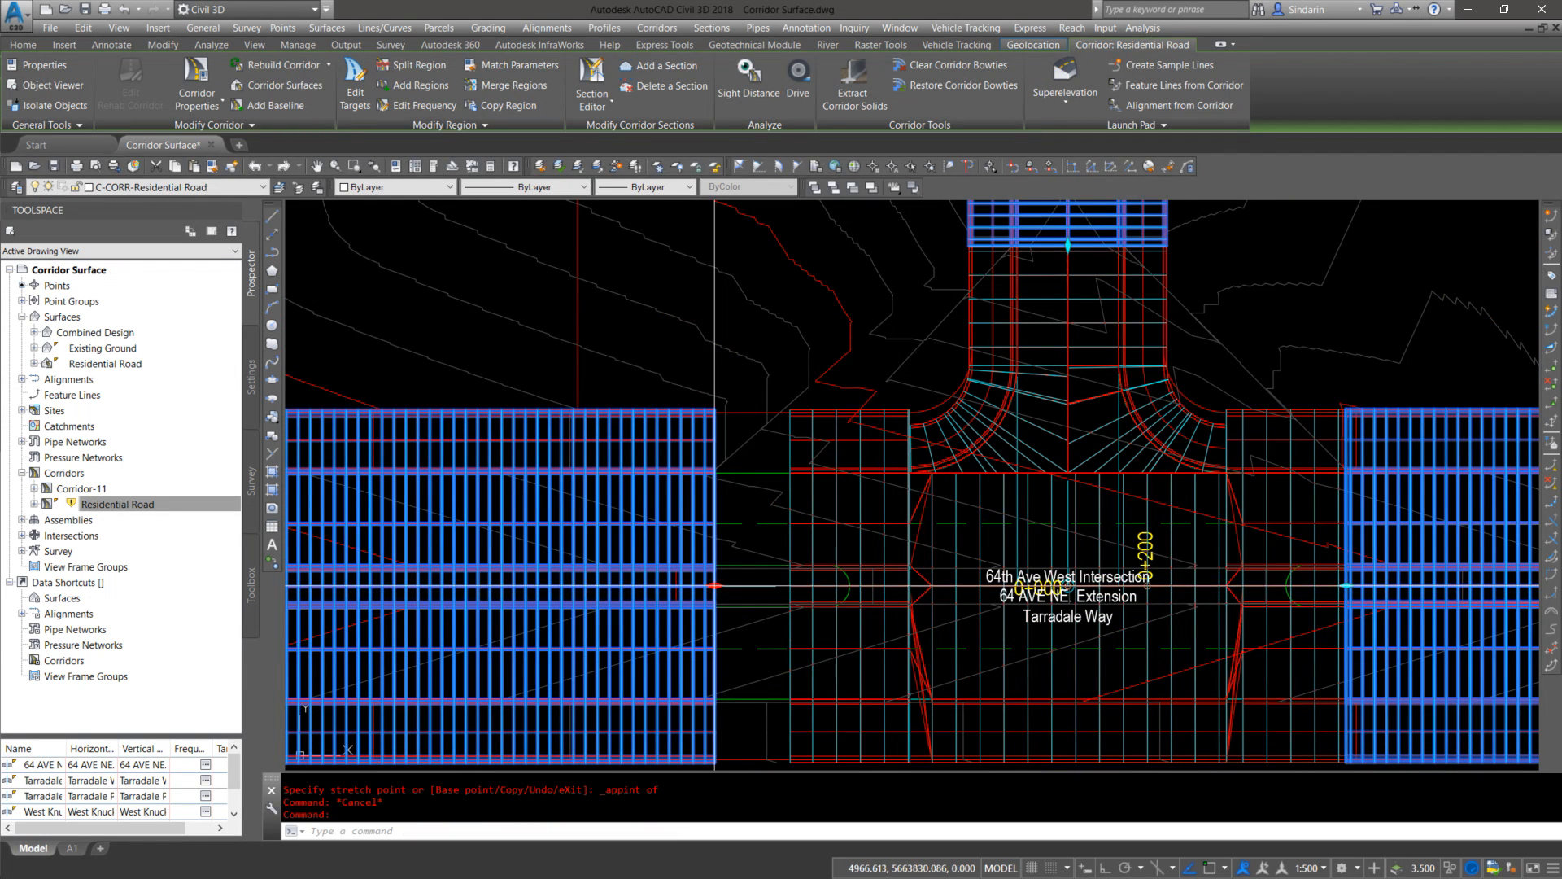
left_click(715, 585)
right_click(770, 592, "shift")
left_click(790, 583)
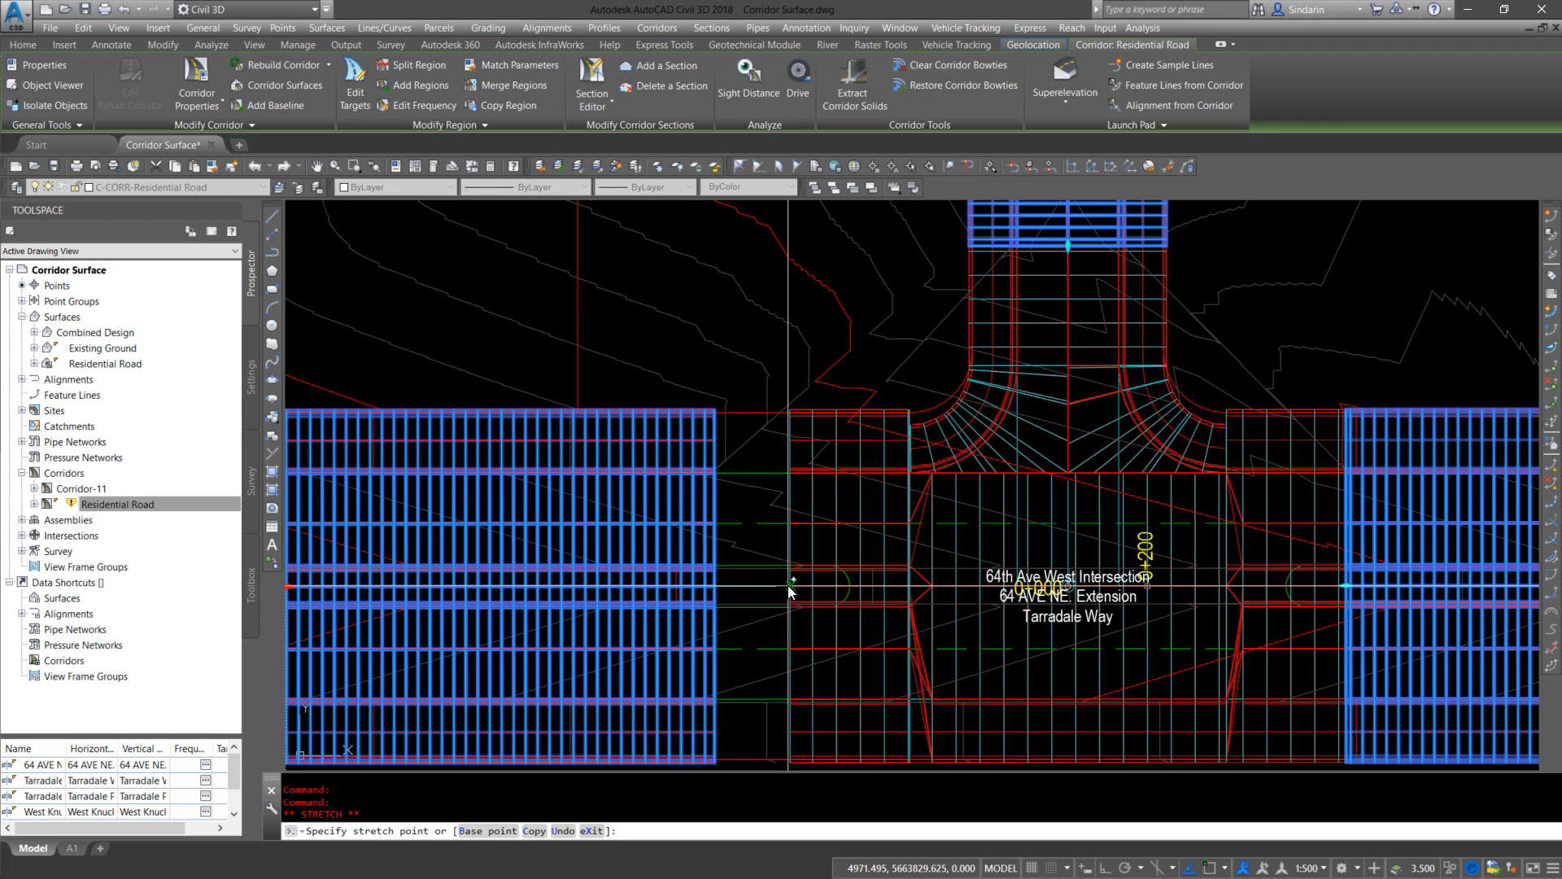
left_click(790, 586)
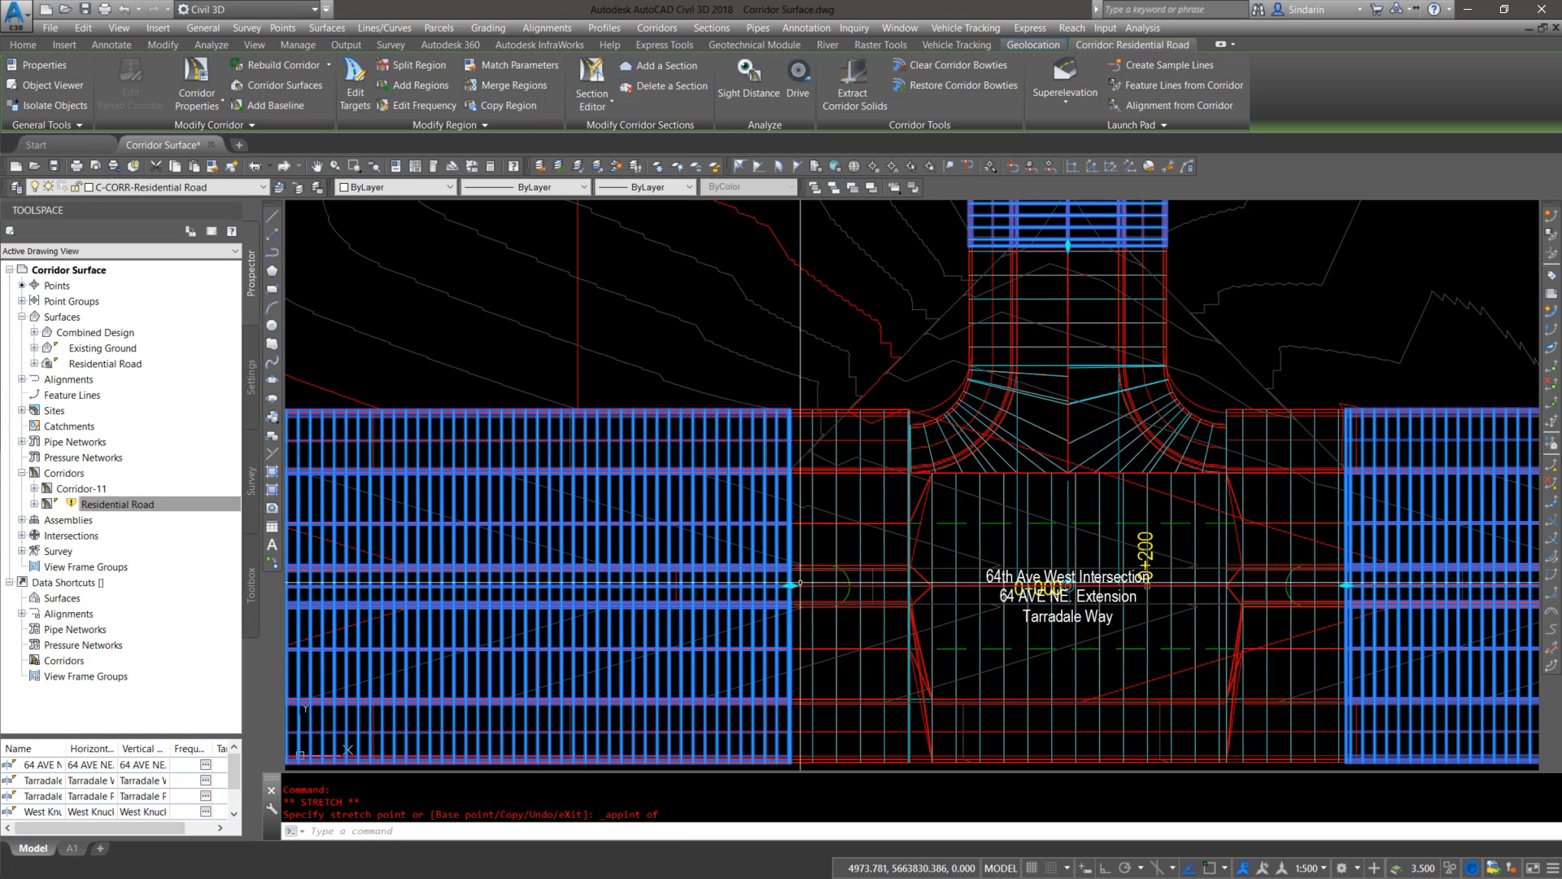
key("Escape")
Step: Create a corridor surface in the properties of Corridor-11 and add the Top link code to it
scroll(836, 566, "up", 2)
scroll(799, 591, "down", 4)
middle_click_drag(878, 627, 739, 545)
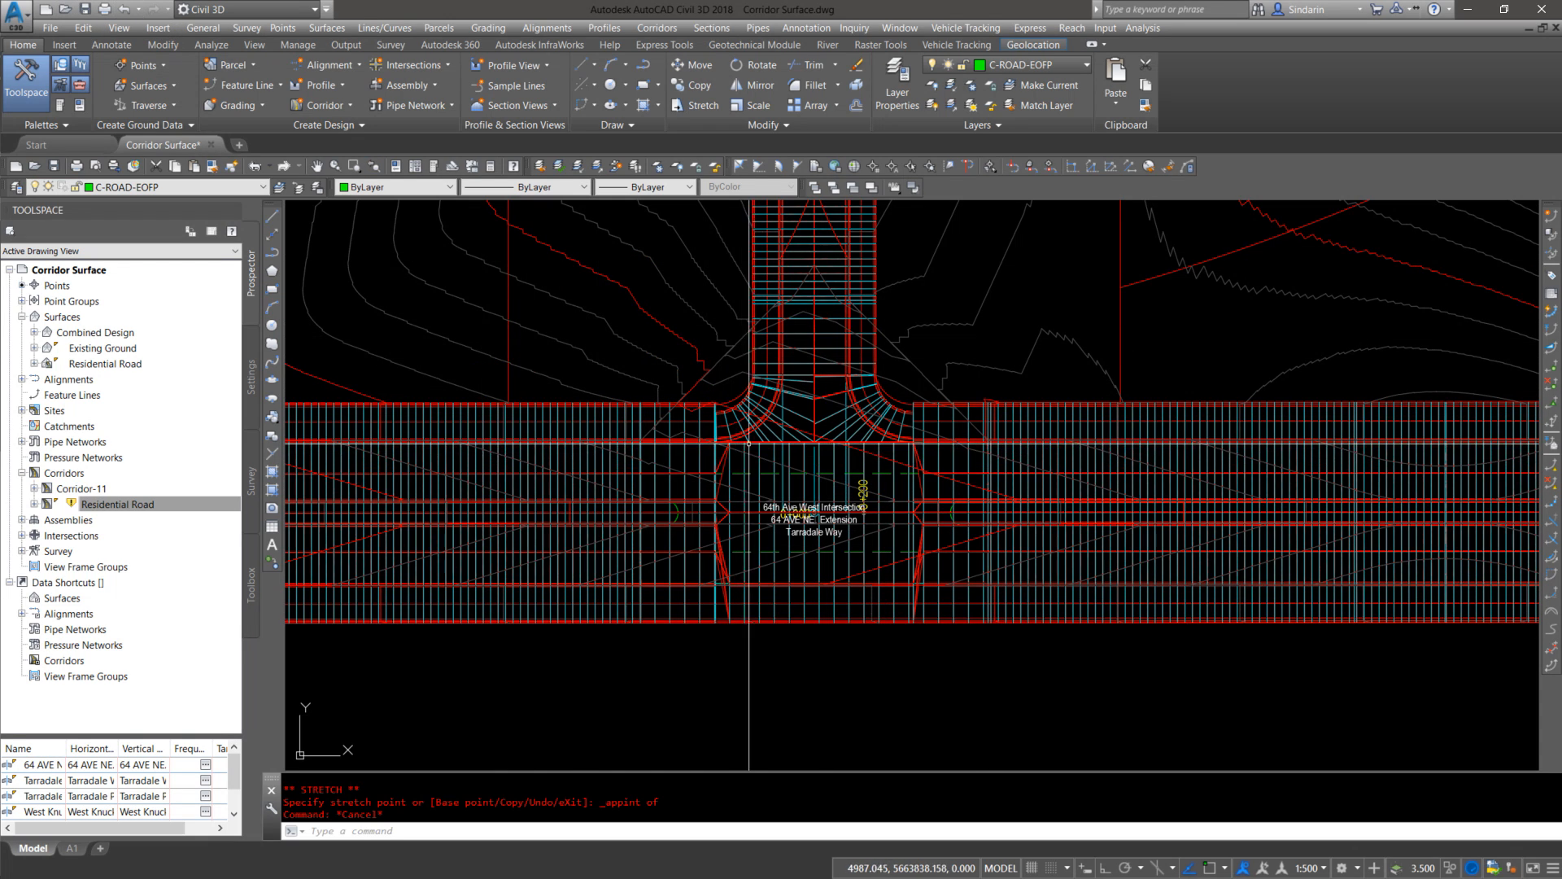
left_click(760, 470)
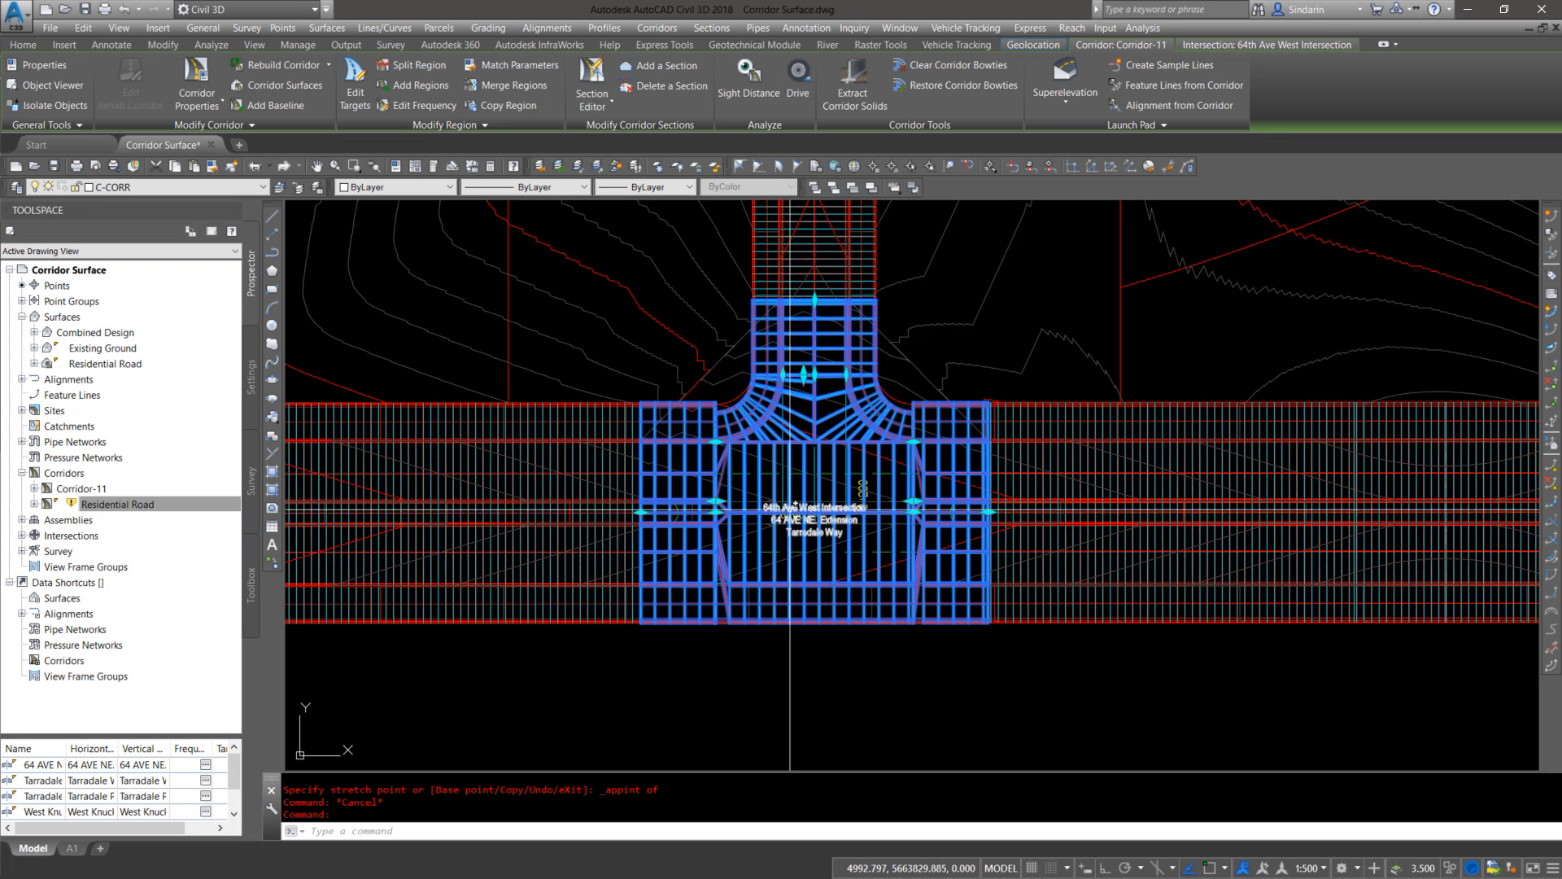
scroll(862, 423, "up", 3)
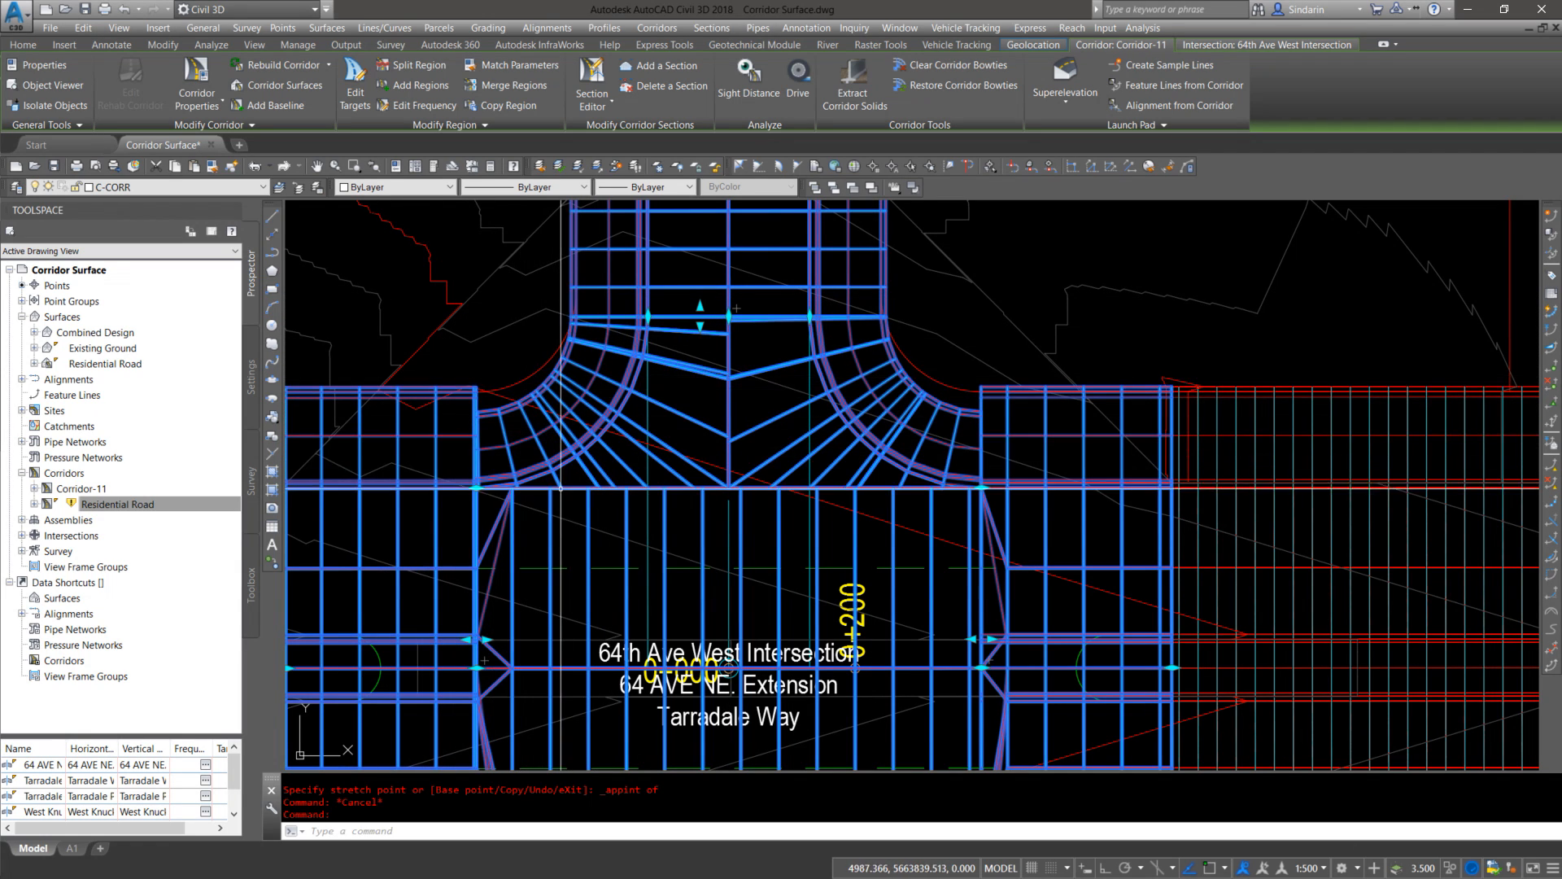
scroll(581, 480, "down", 4)
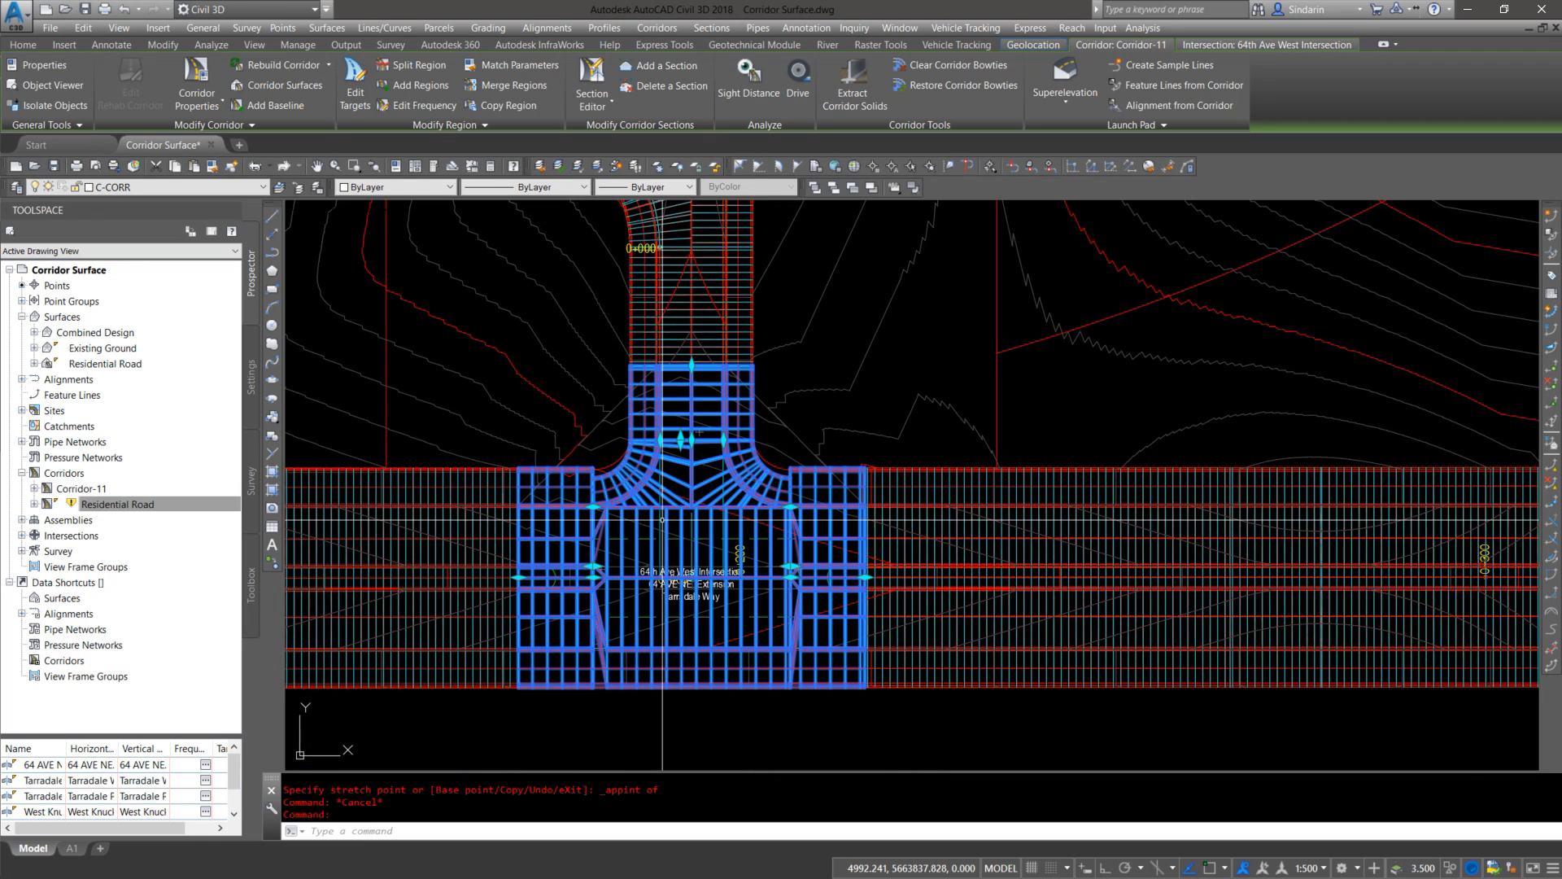
right_click(727, 482)
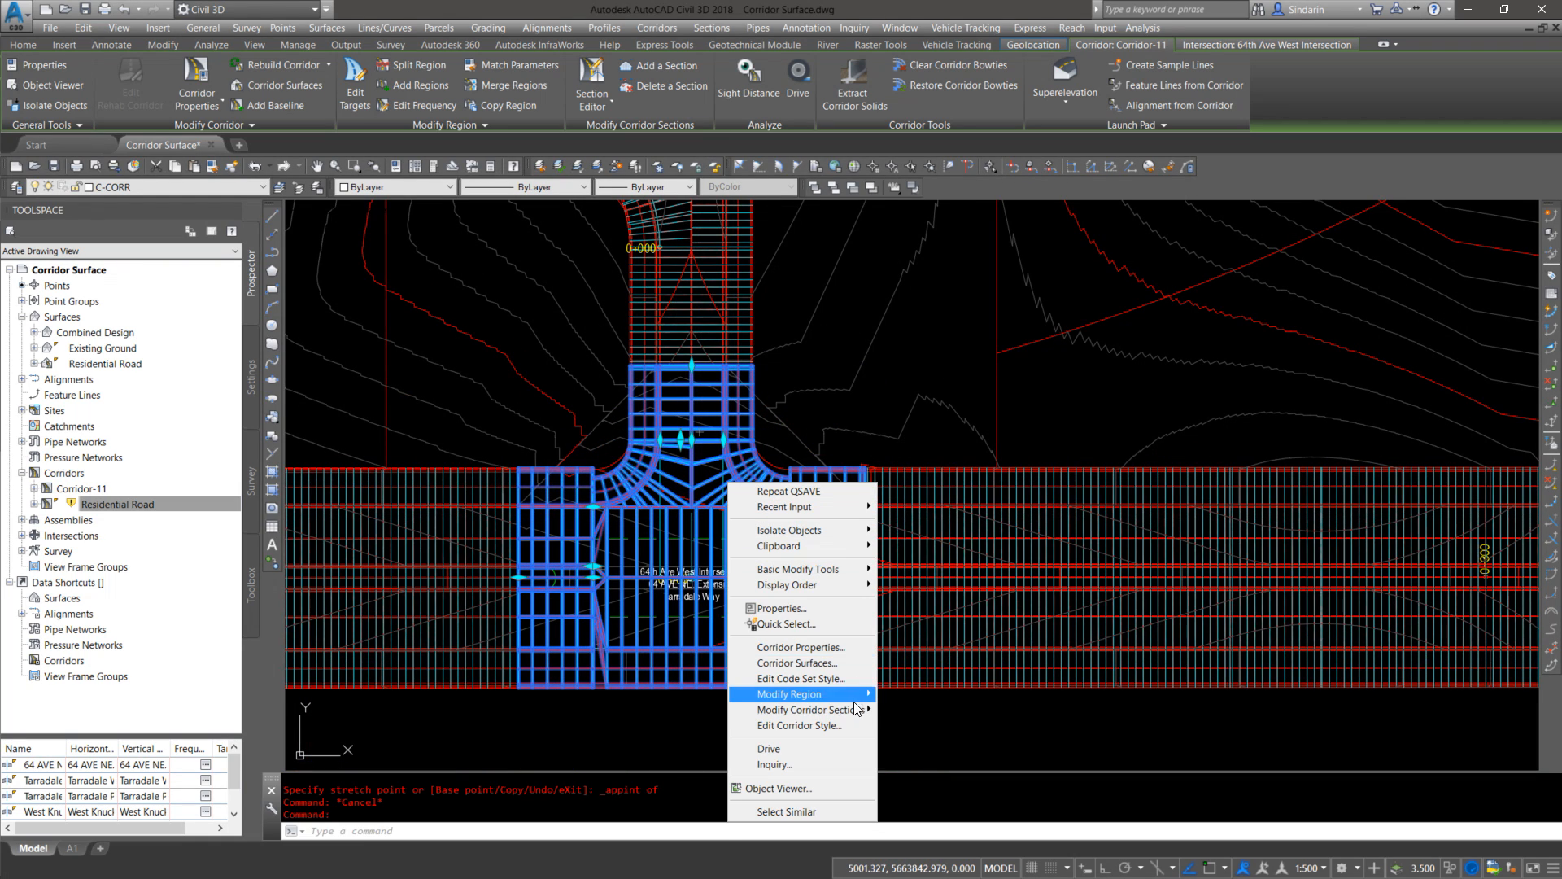
left_click(796, 647)
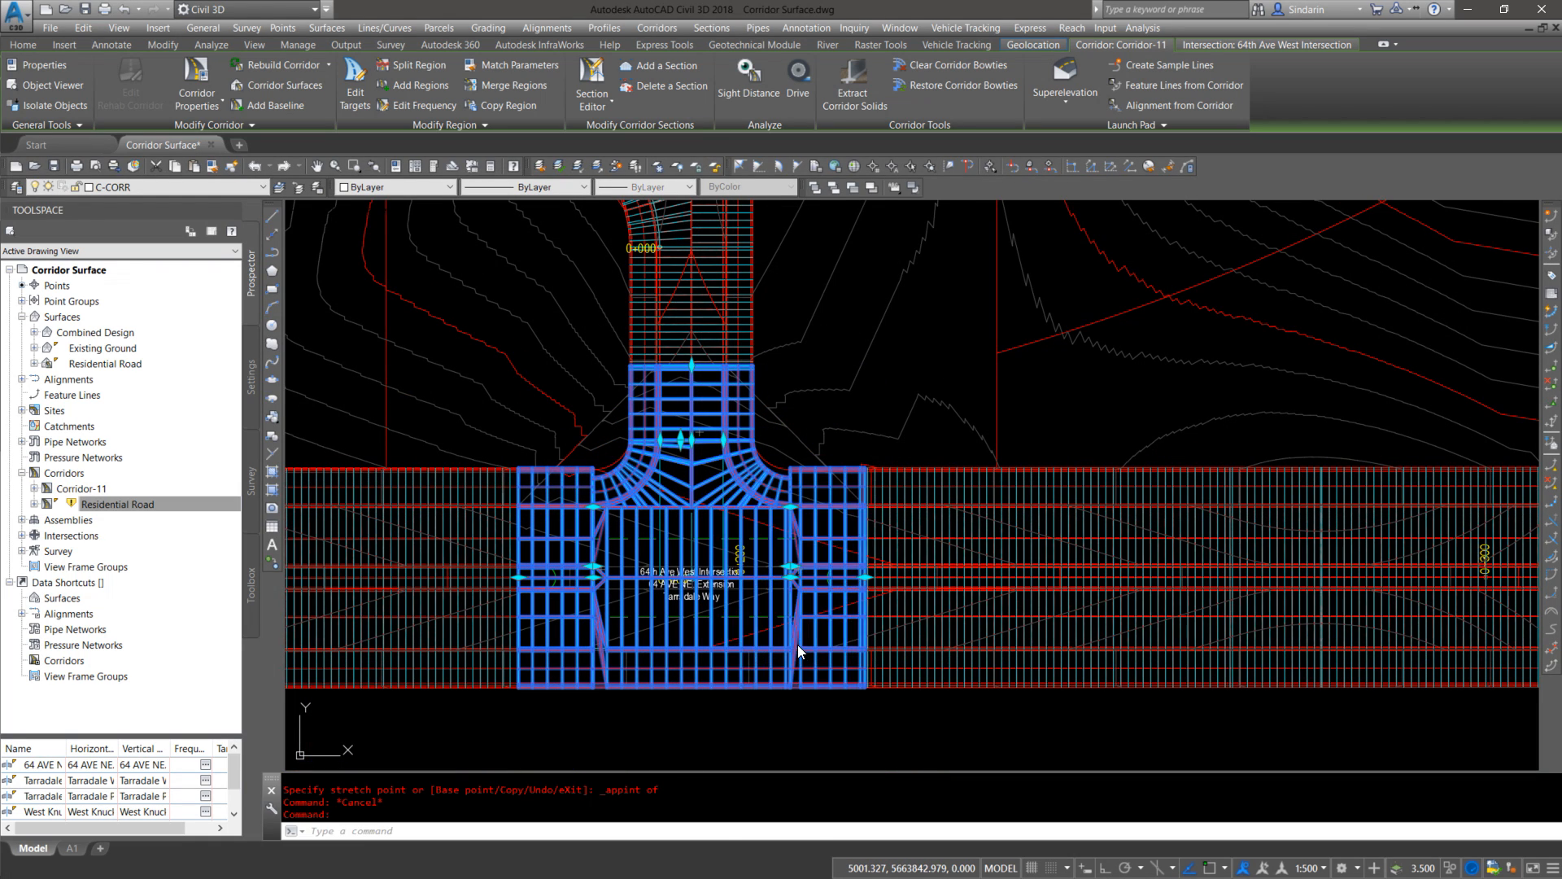
left_click(248, 61)
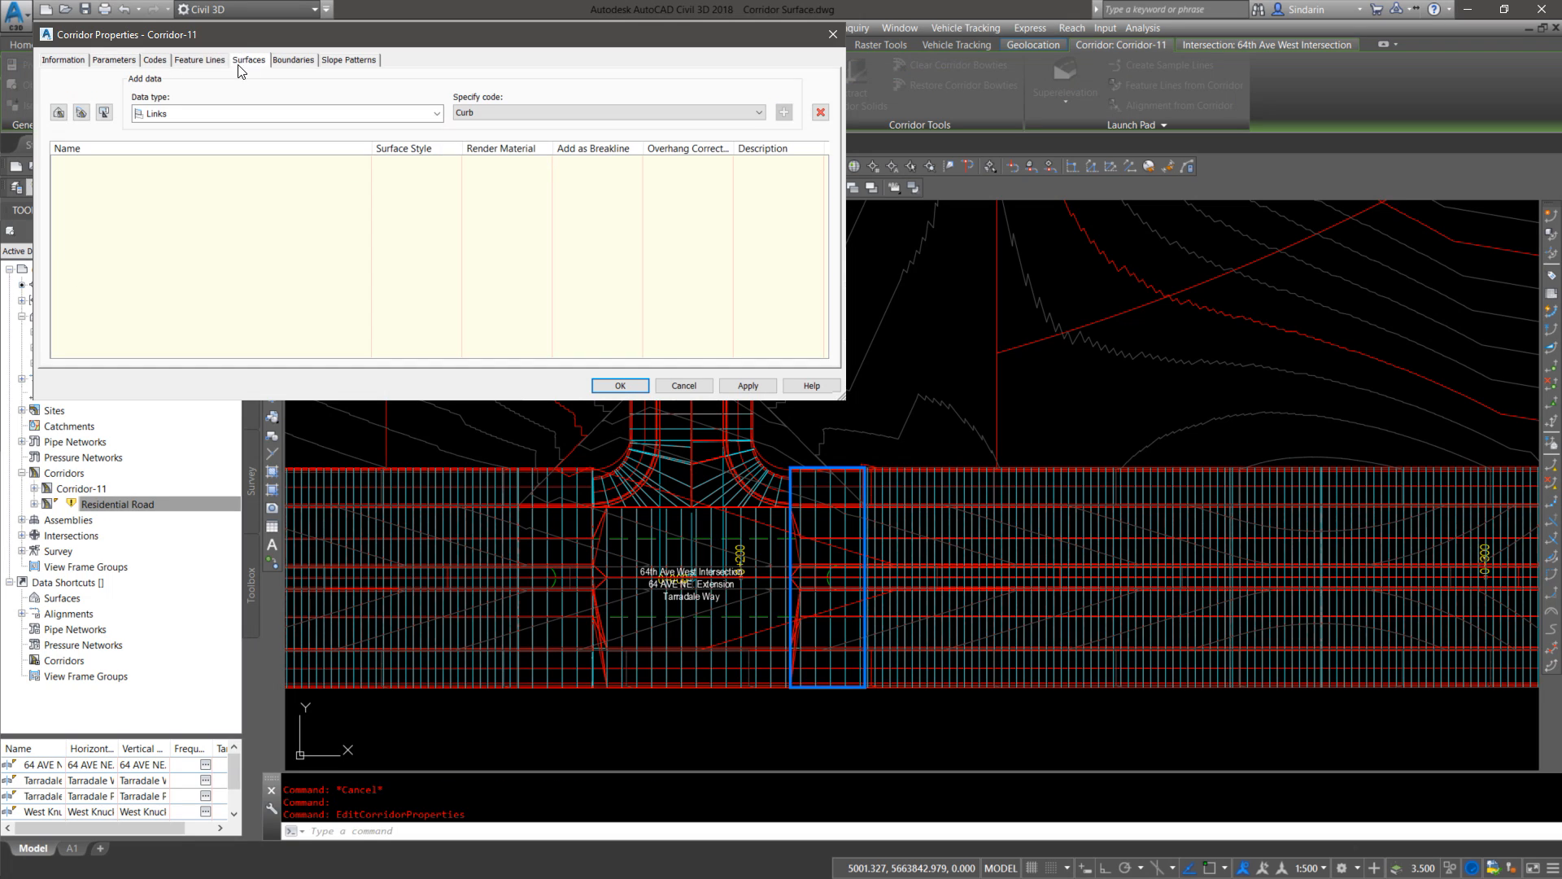
left_click(60, 112)
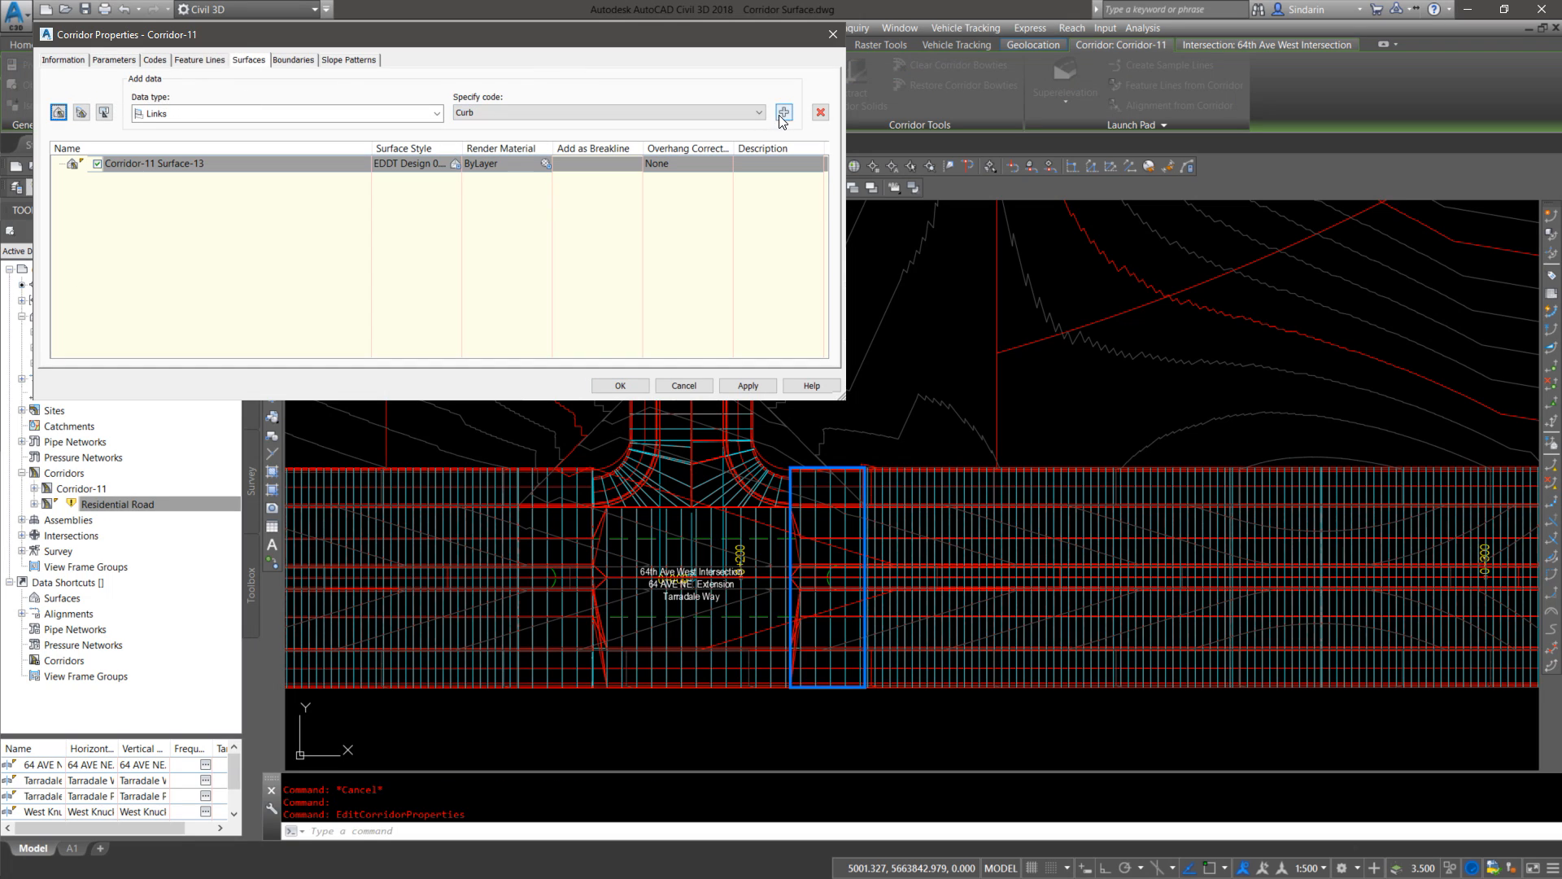
left_click(636, 113)
left_click(472, 136)
left_click(784, 113)
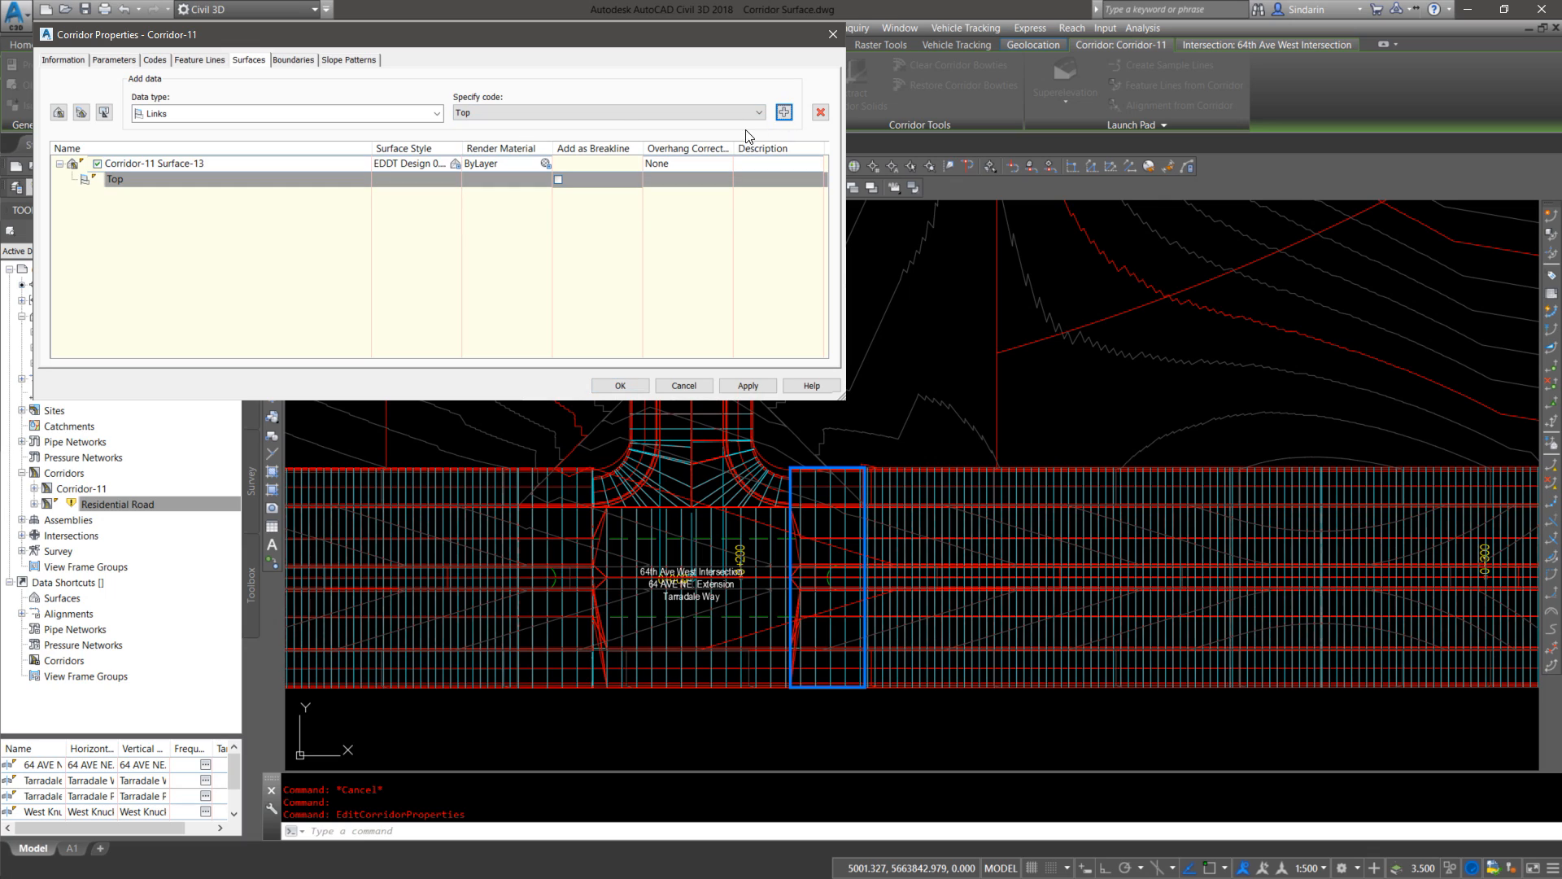
Step: Rename the new corridor surface as 64th Ave West Intersection
double_click(157, 162)
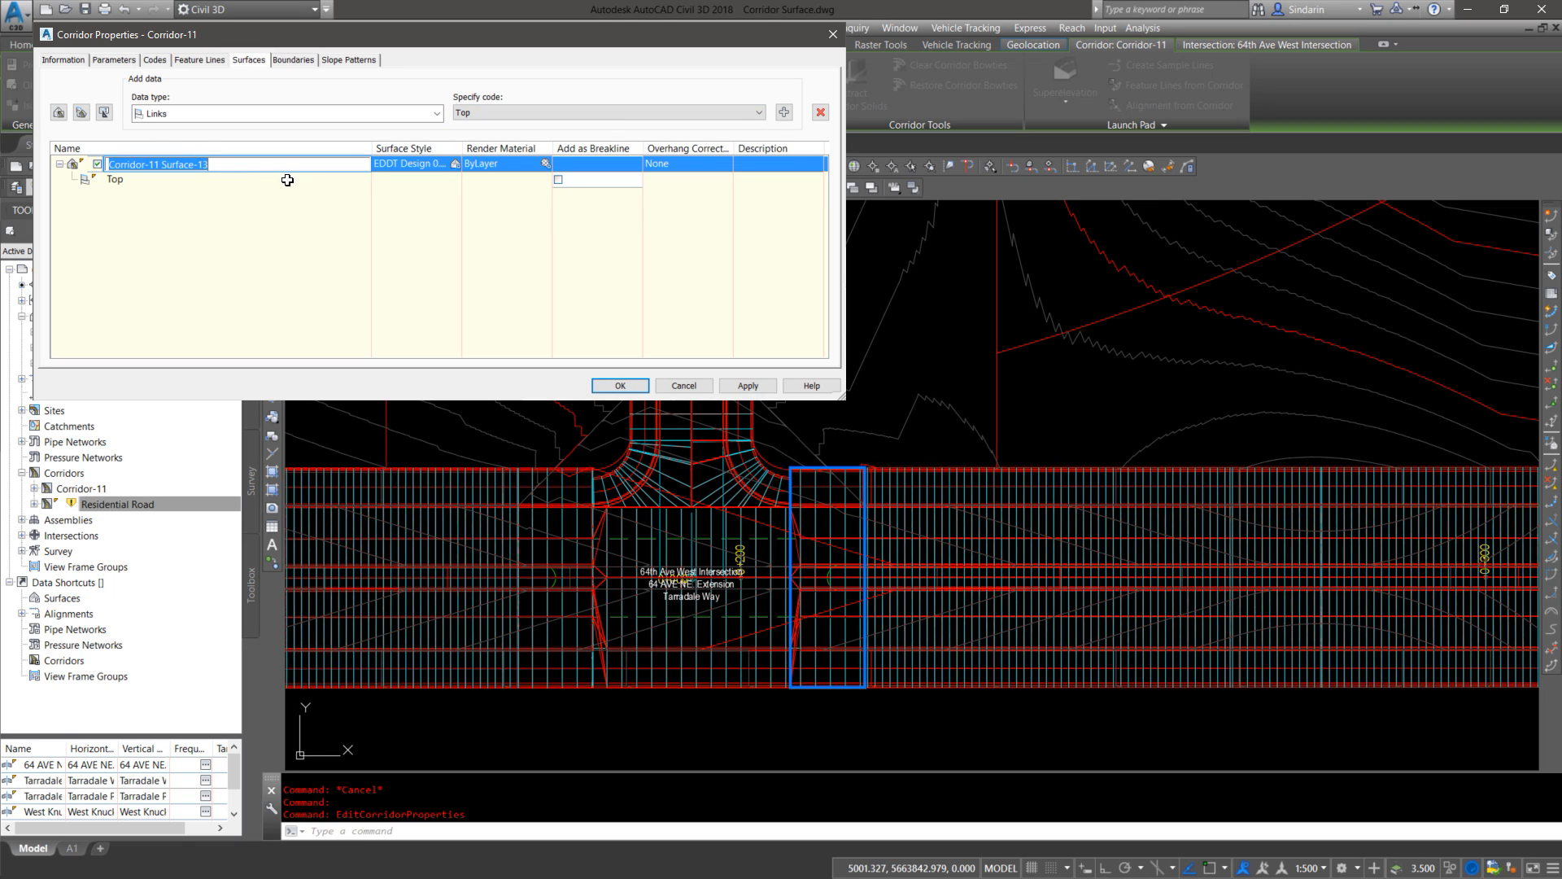
type("64th Ave West Intersection")
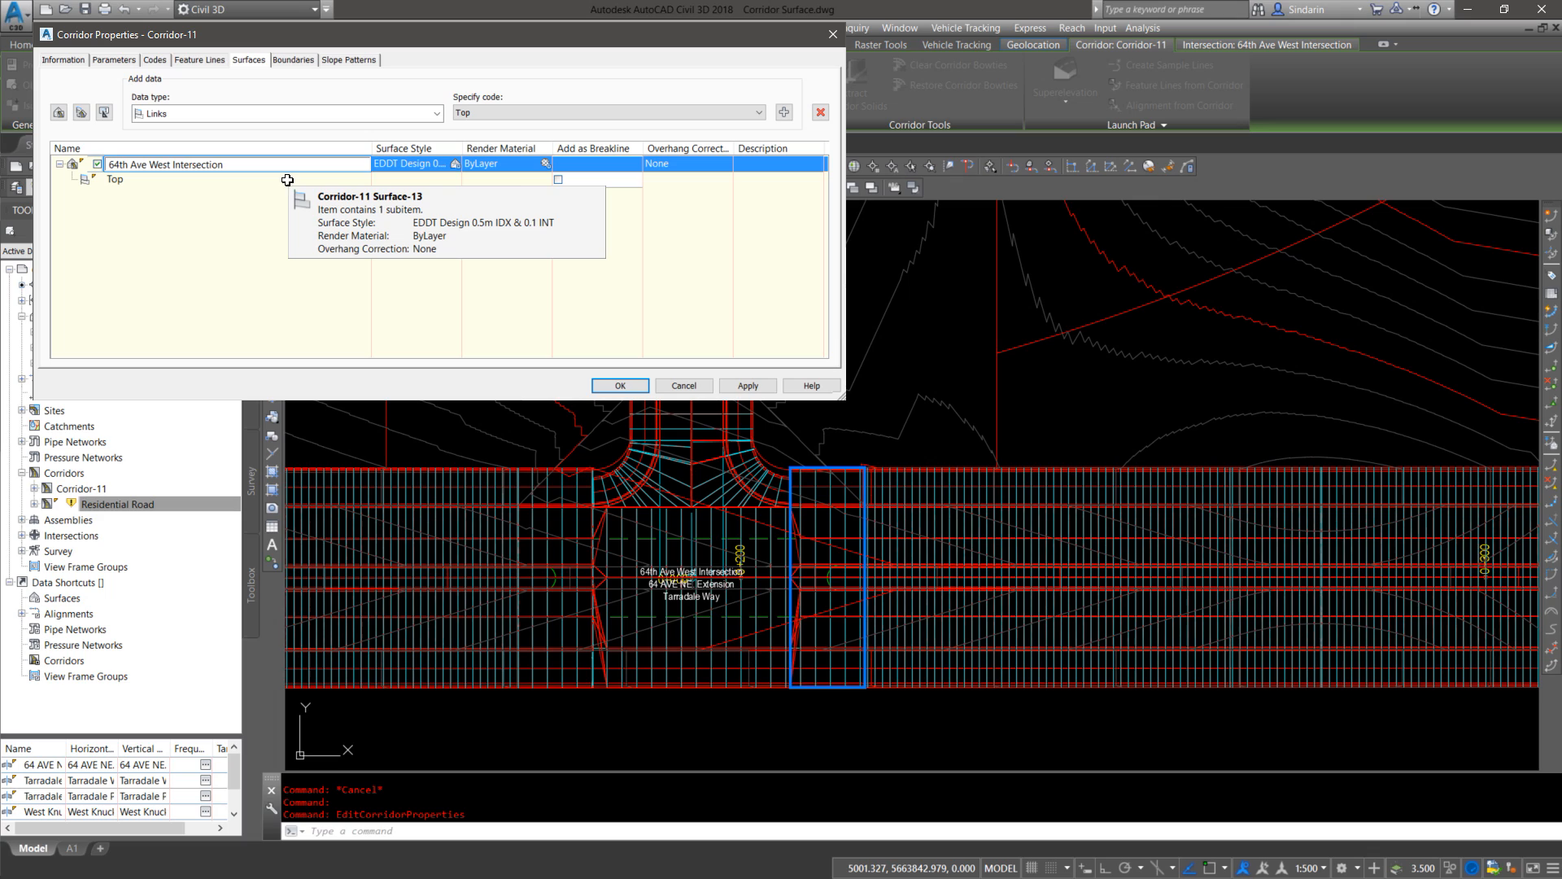
key("Return")
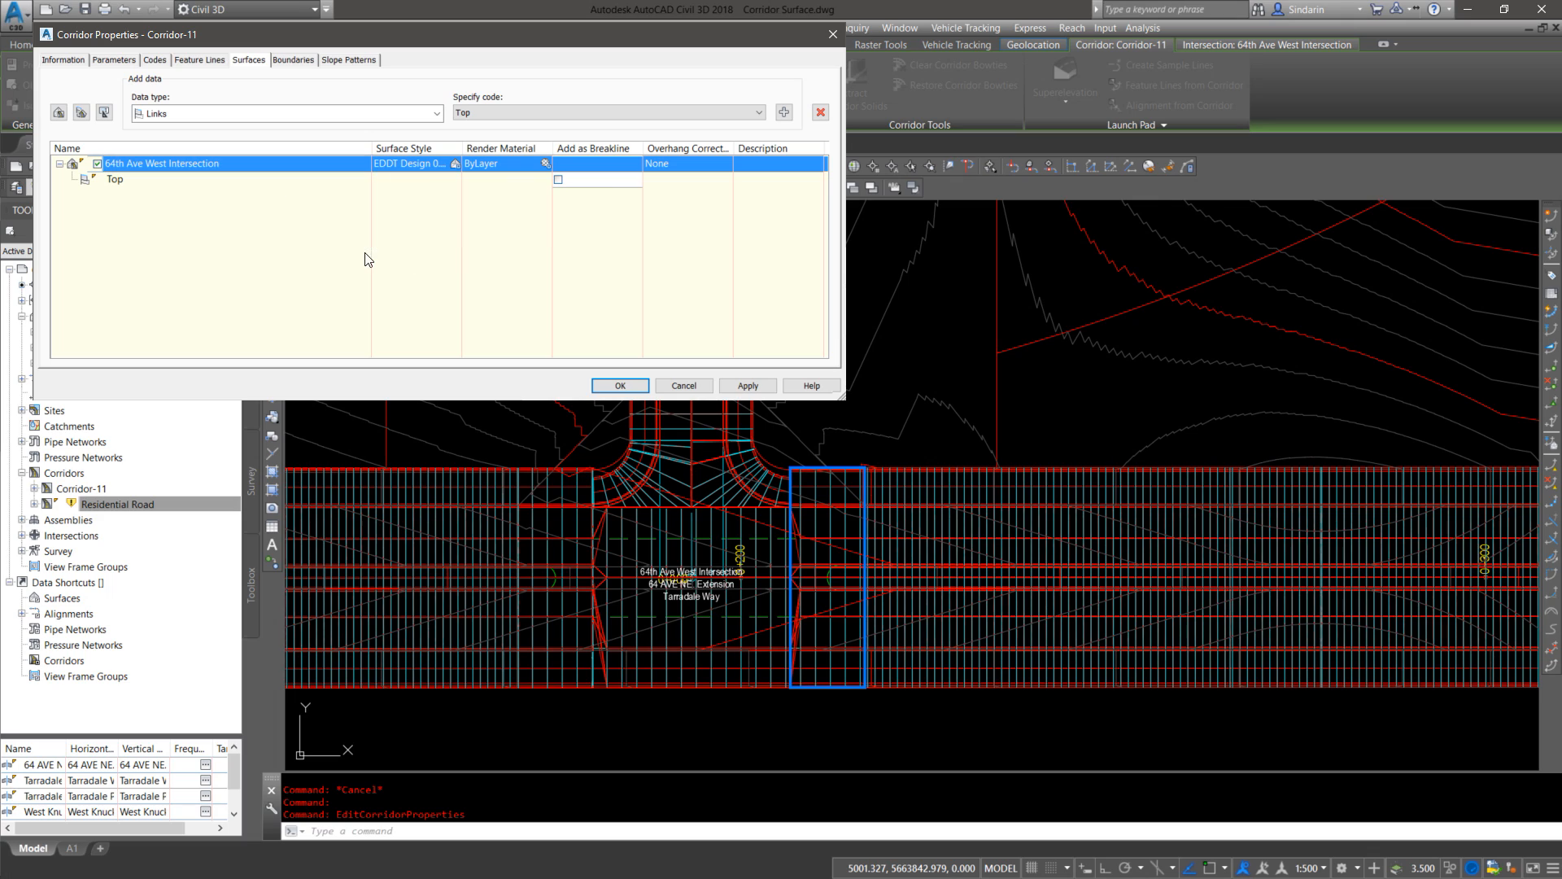
Step: Add the corridor extents as outer boundary of the 64th Ave West Intersection surface and rebuild Corridor-11
left_click(301, 61)
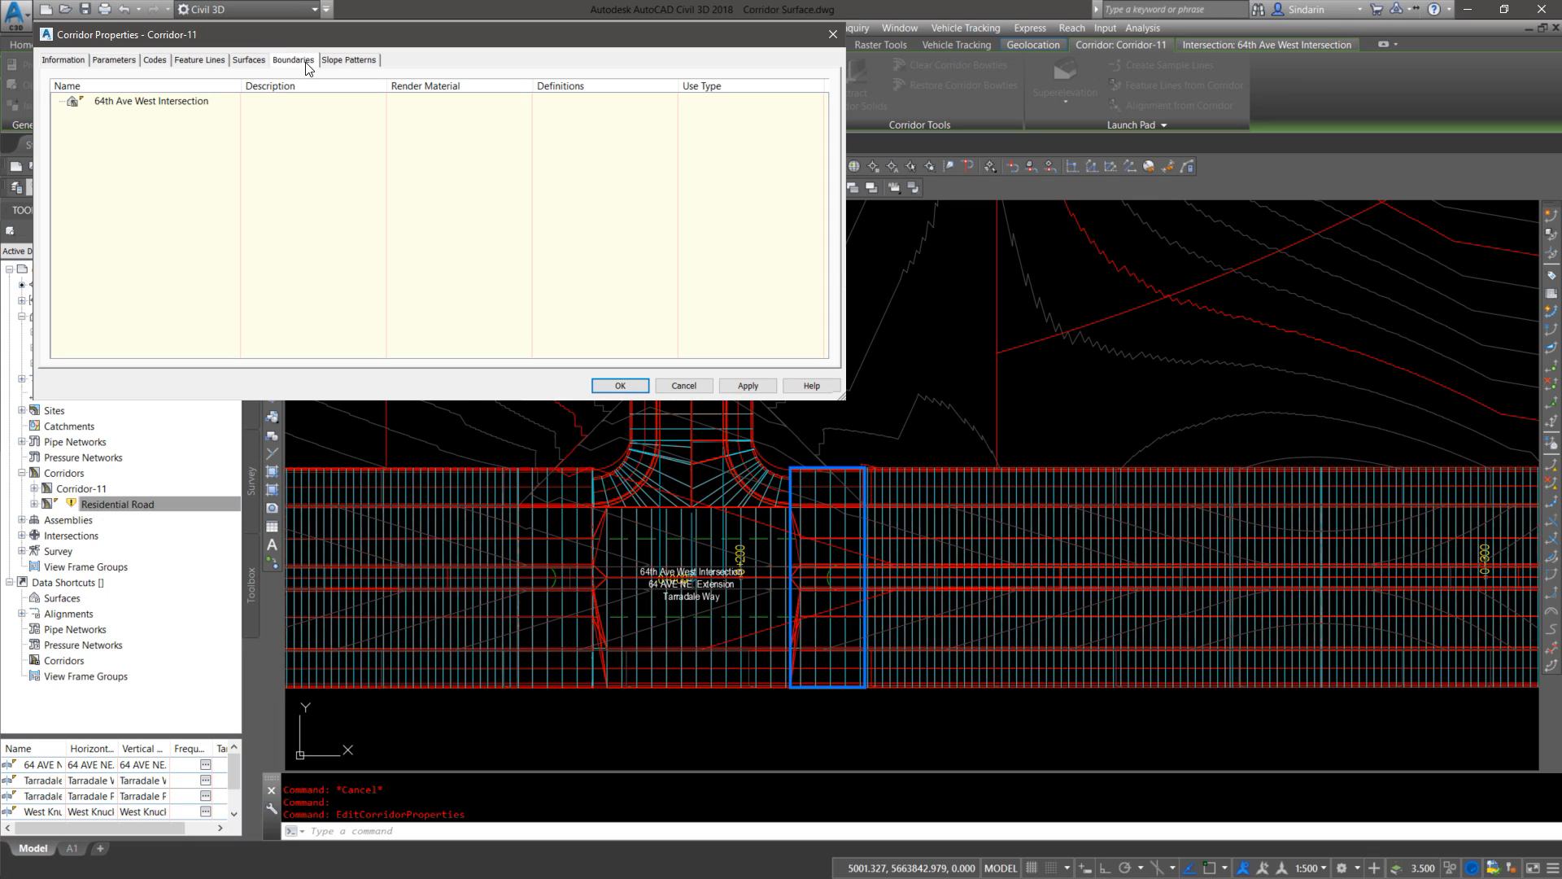
right_click(162, 103)
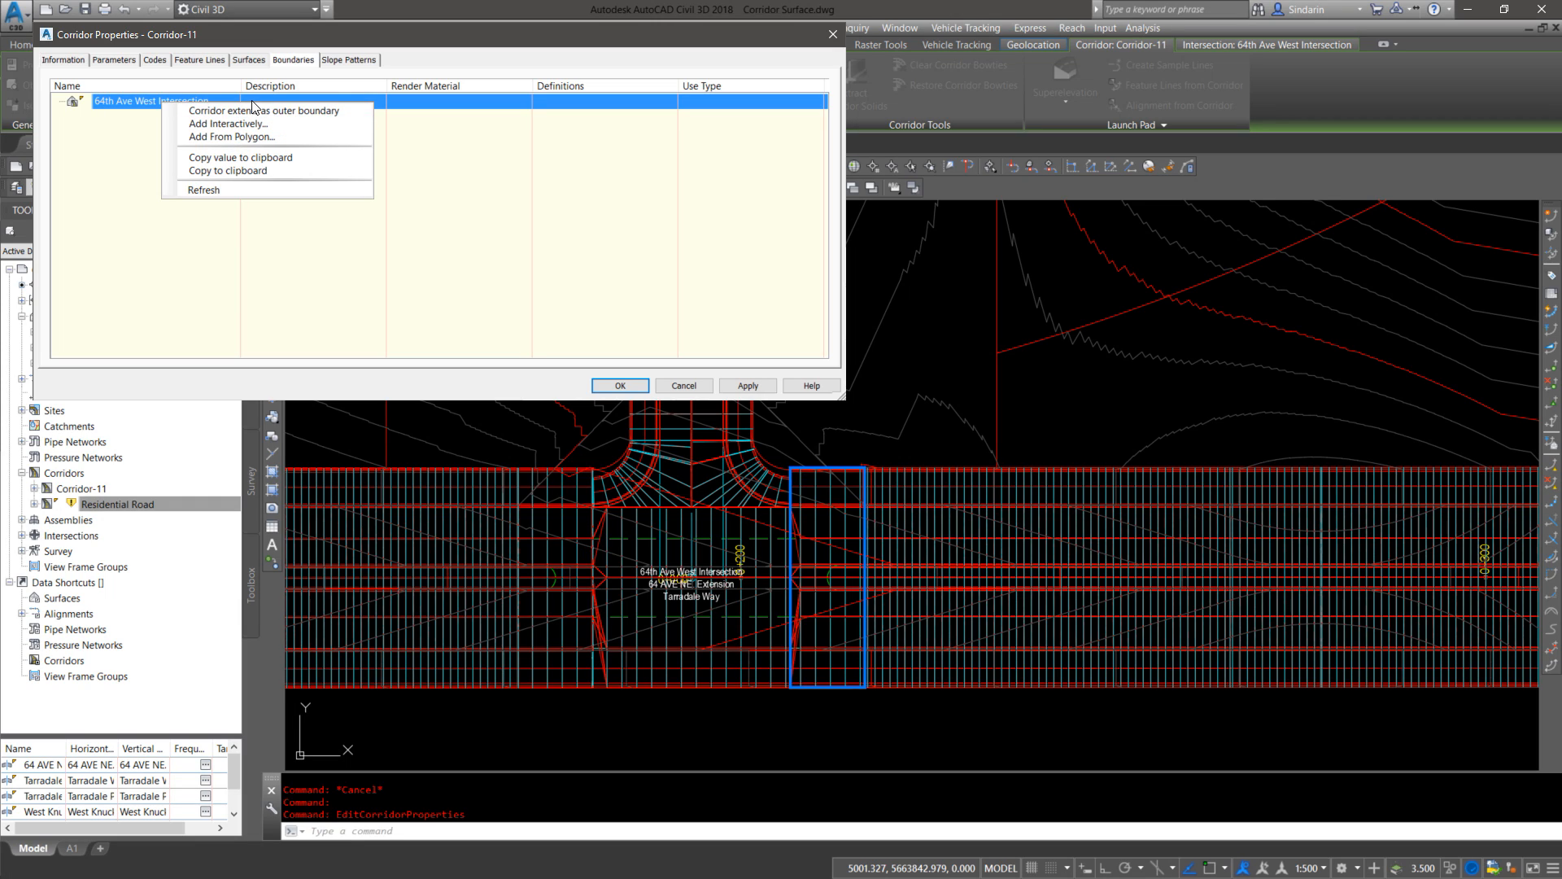
left_click(249, 110)
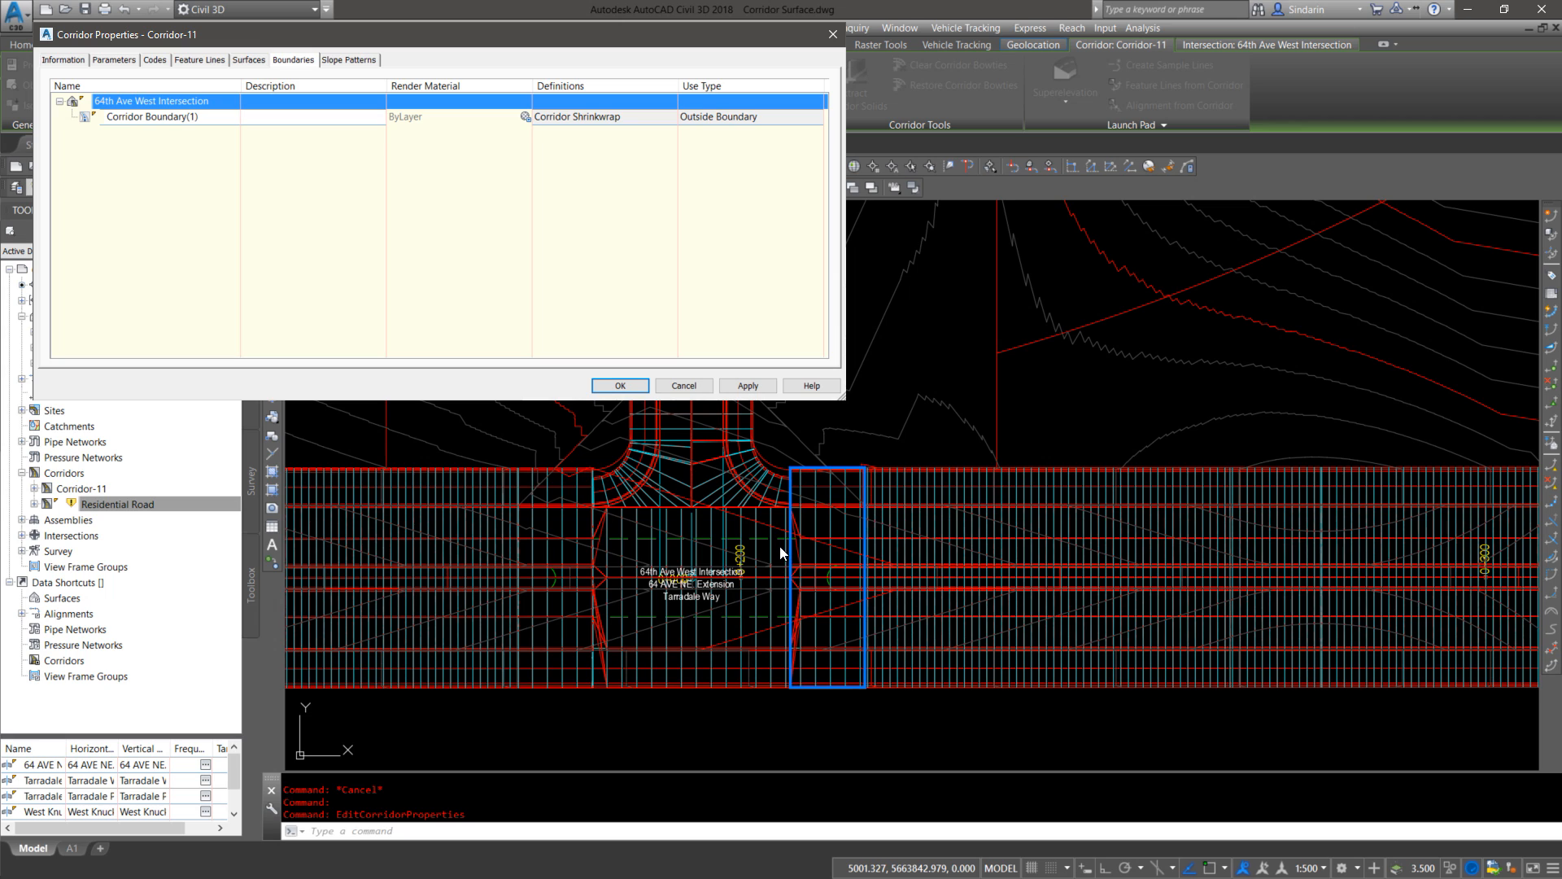
left_click(620, 386)
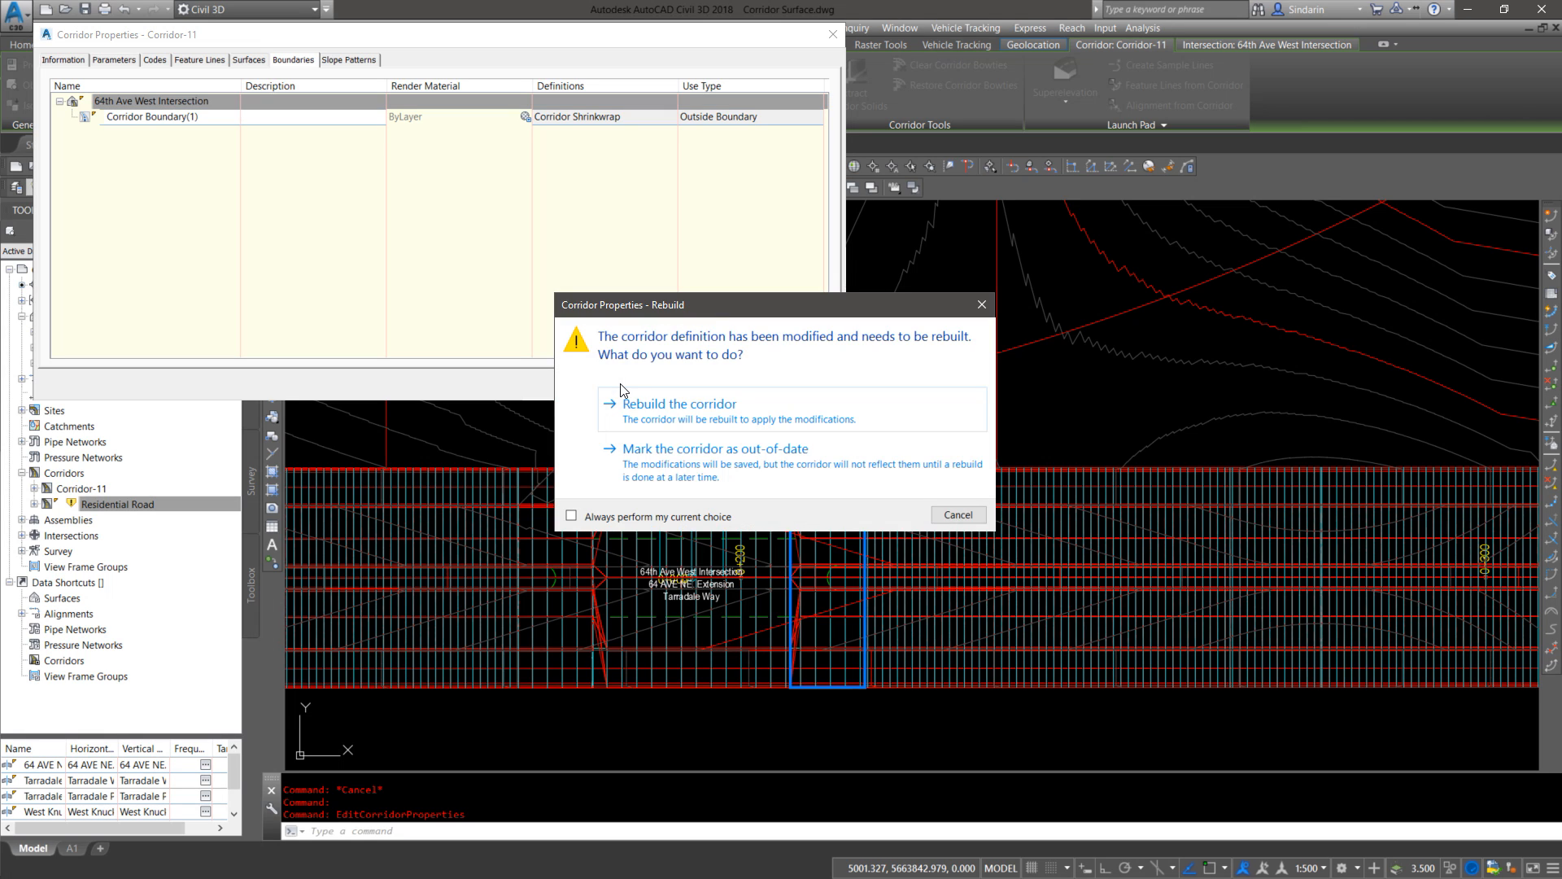
left_click(686, 407)
Step: Select the 64th Ave West Intersection surface in the drawing and open it in the Object Viewer
left_click(731, 642)
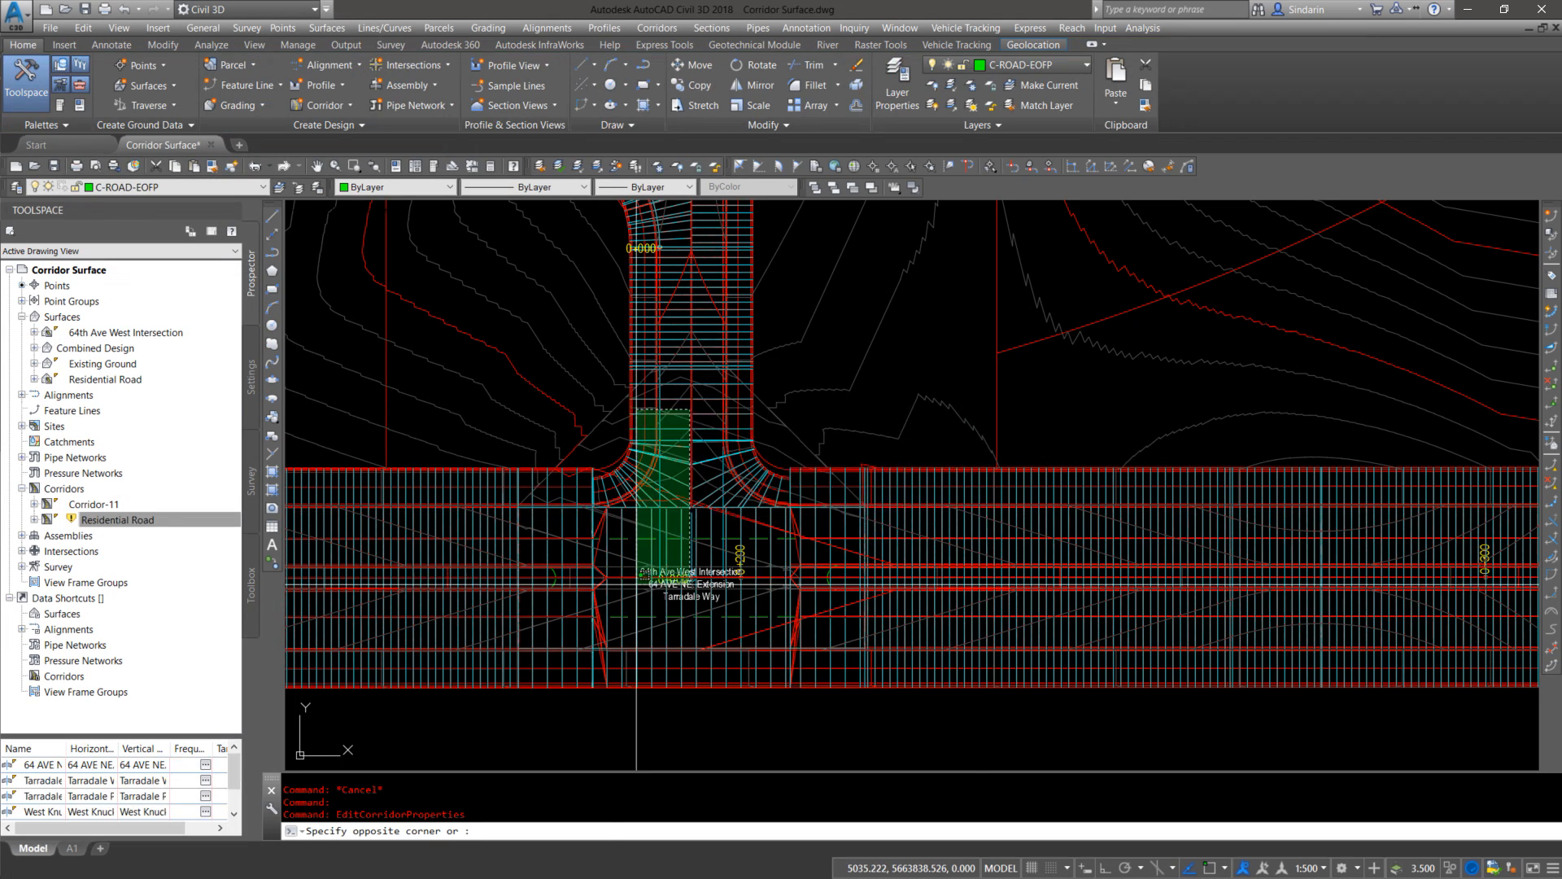
left_click(715, 471)
mouse_move(665, 664)
middle_mouse_down()
mouse_move(662, 603)
mouse_move(689, 552)
middle_mouse_up()
scroll(841, 500, "up", 6)
scroll(842, 498, "down", 4)
right_click(712, 431)
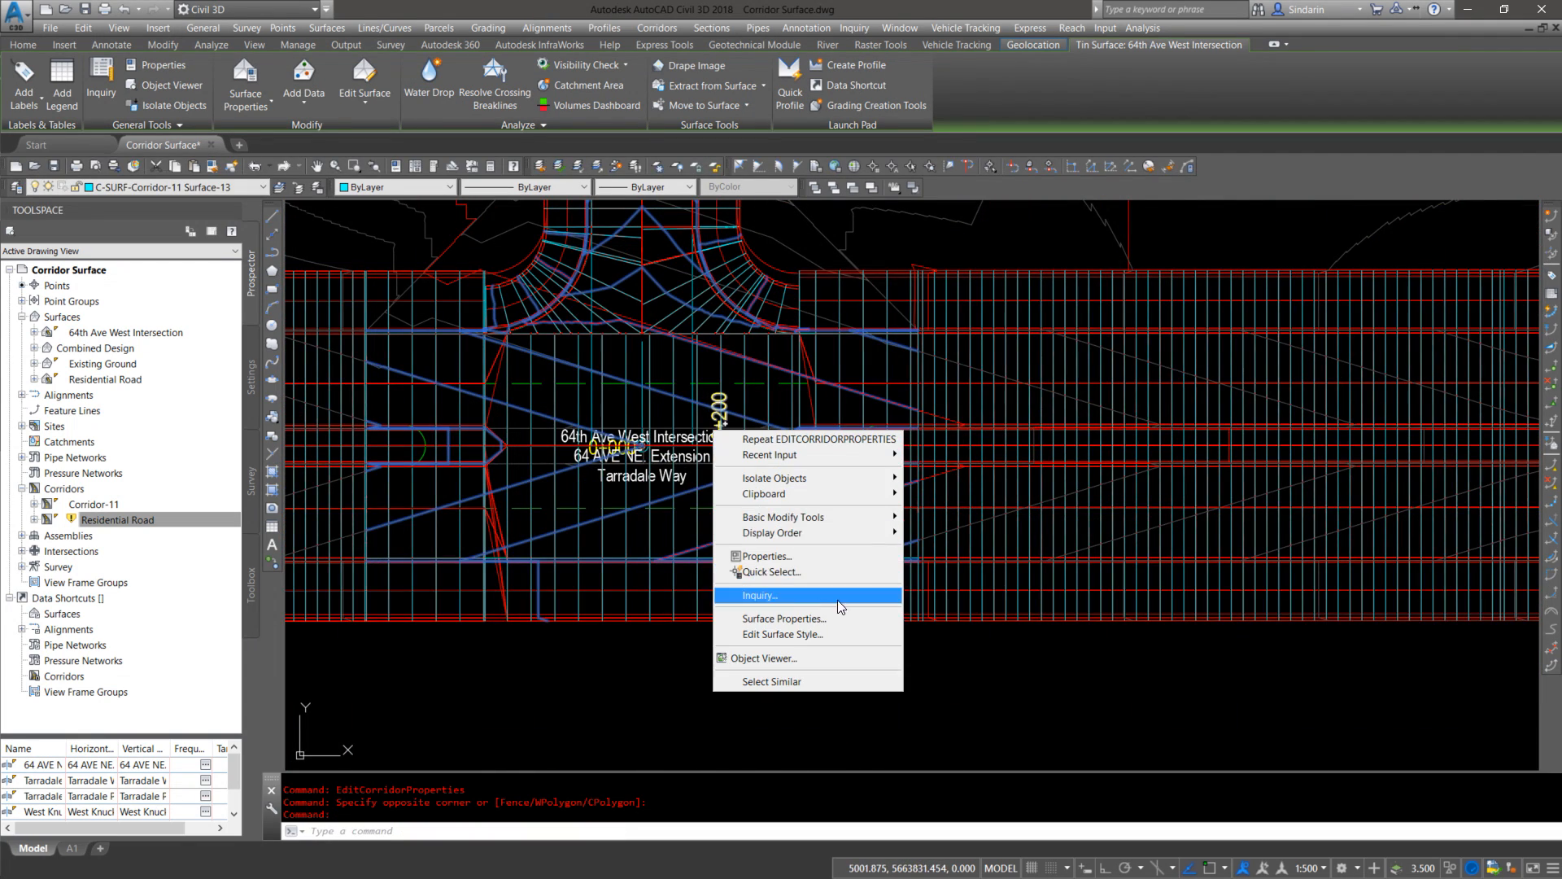
left_click(792, 659)
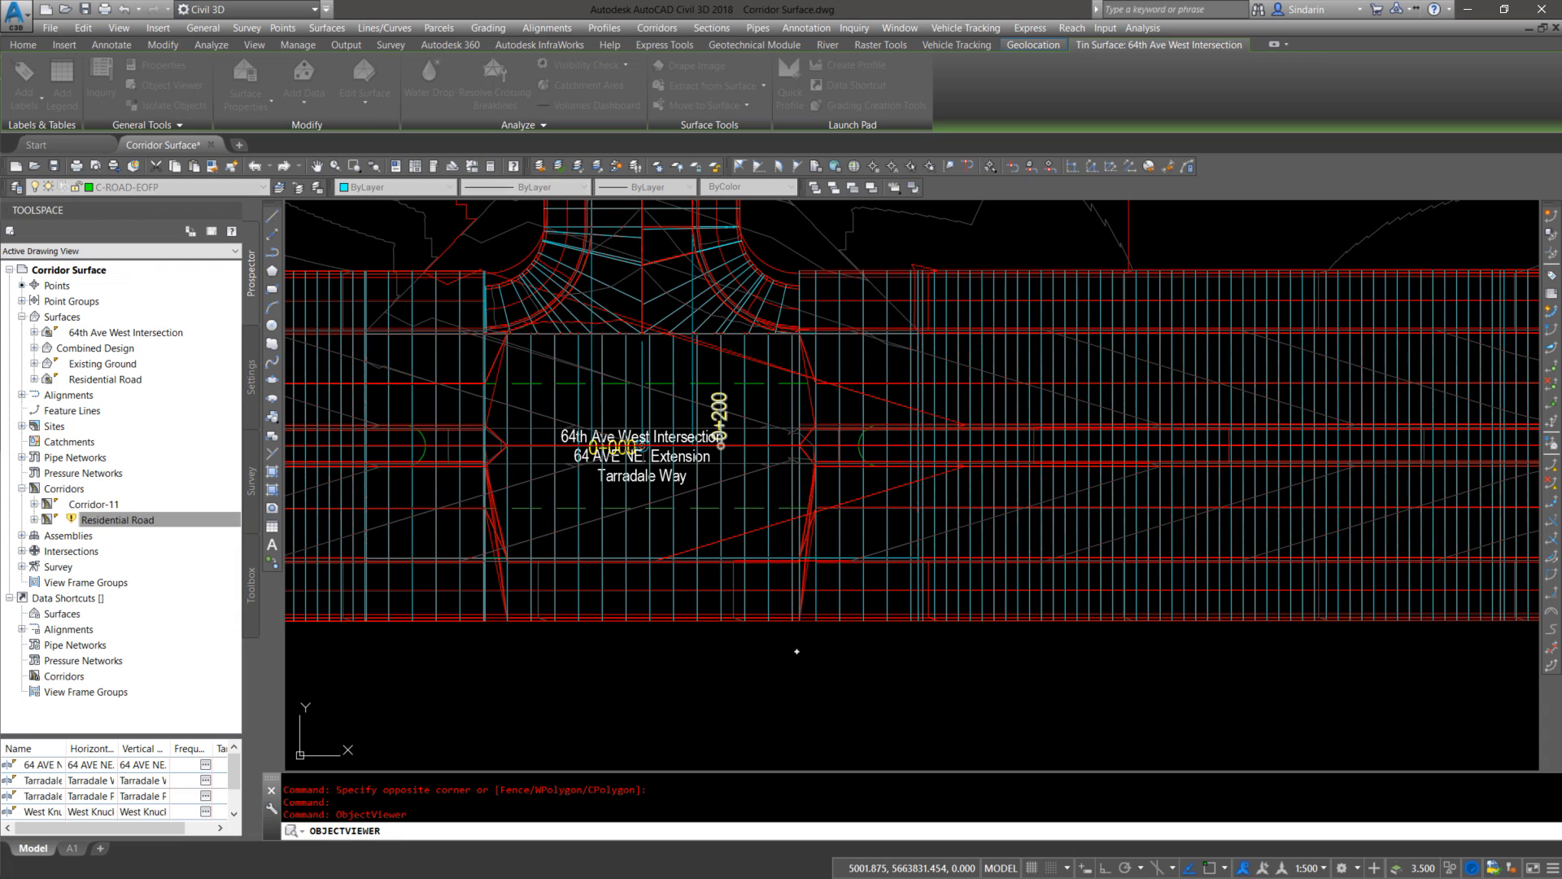
Step: Bring the Object Viewer window fully onto the screen and maximize it
left_click_drag(1561, 62, 572, 76)
double_click(572, 76)
left_click_drag(1561, 62, 700, 76)
double_click(699, 76)
left_click_drag(1561, 94, 895, 42)
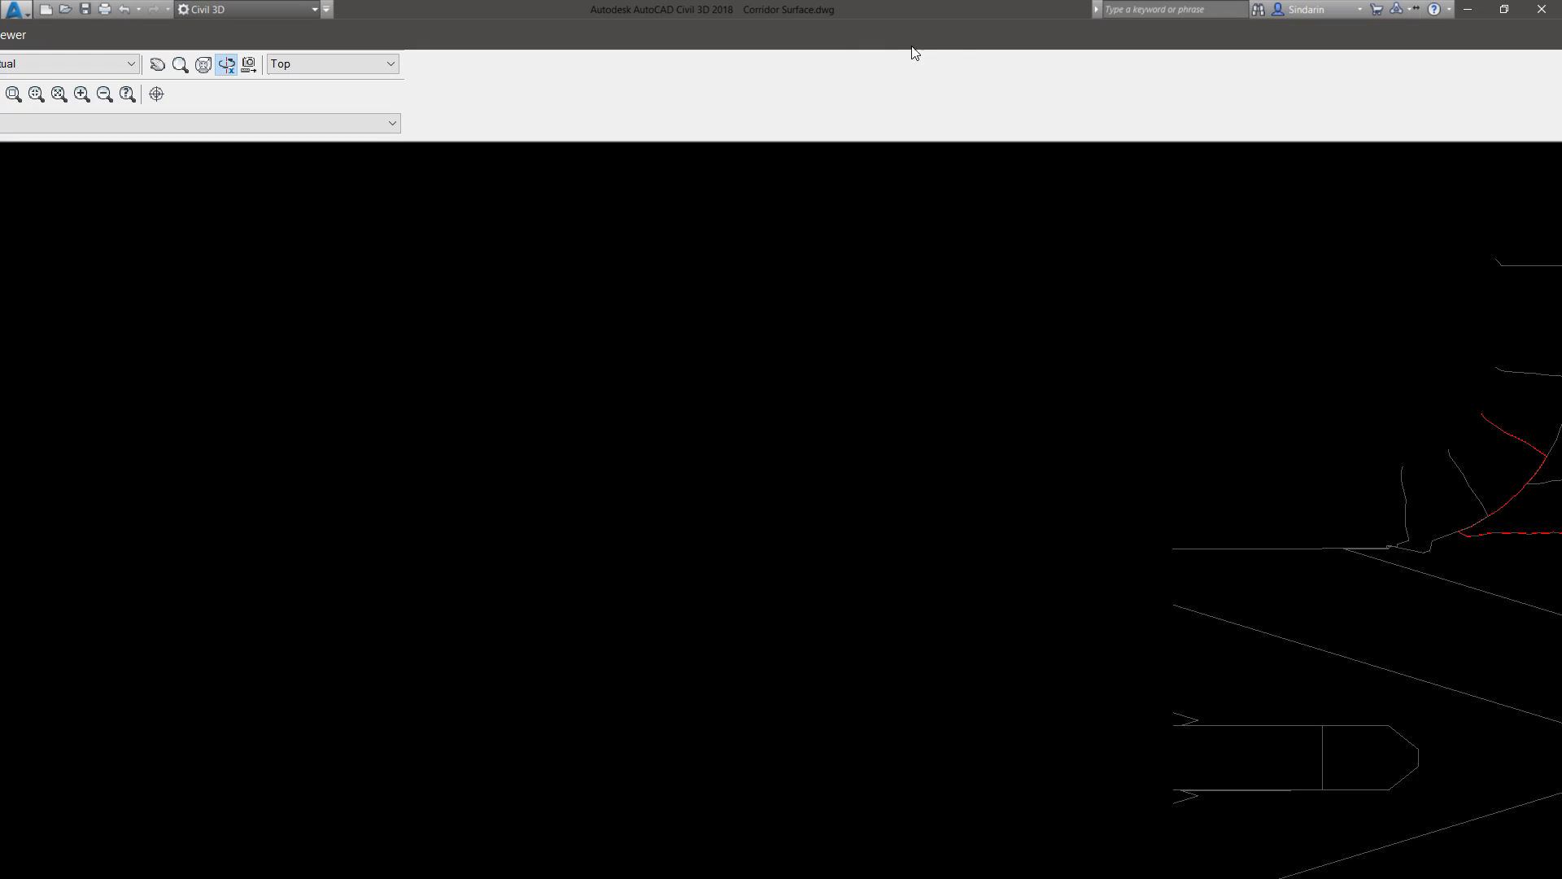
left_click_drag(1330, 34, 1204, 63)
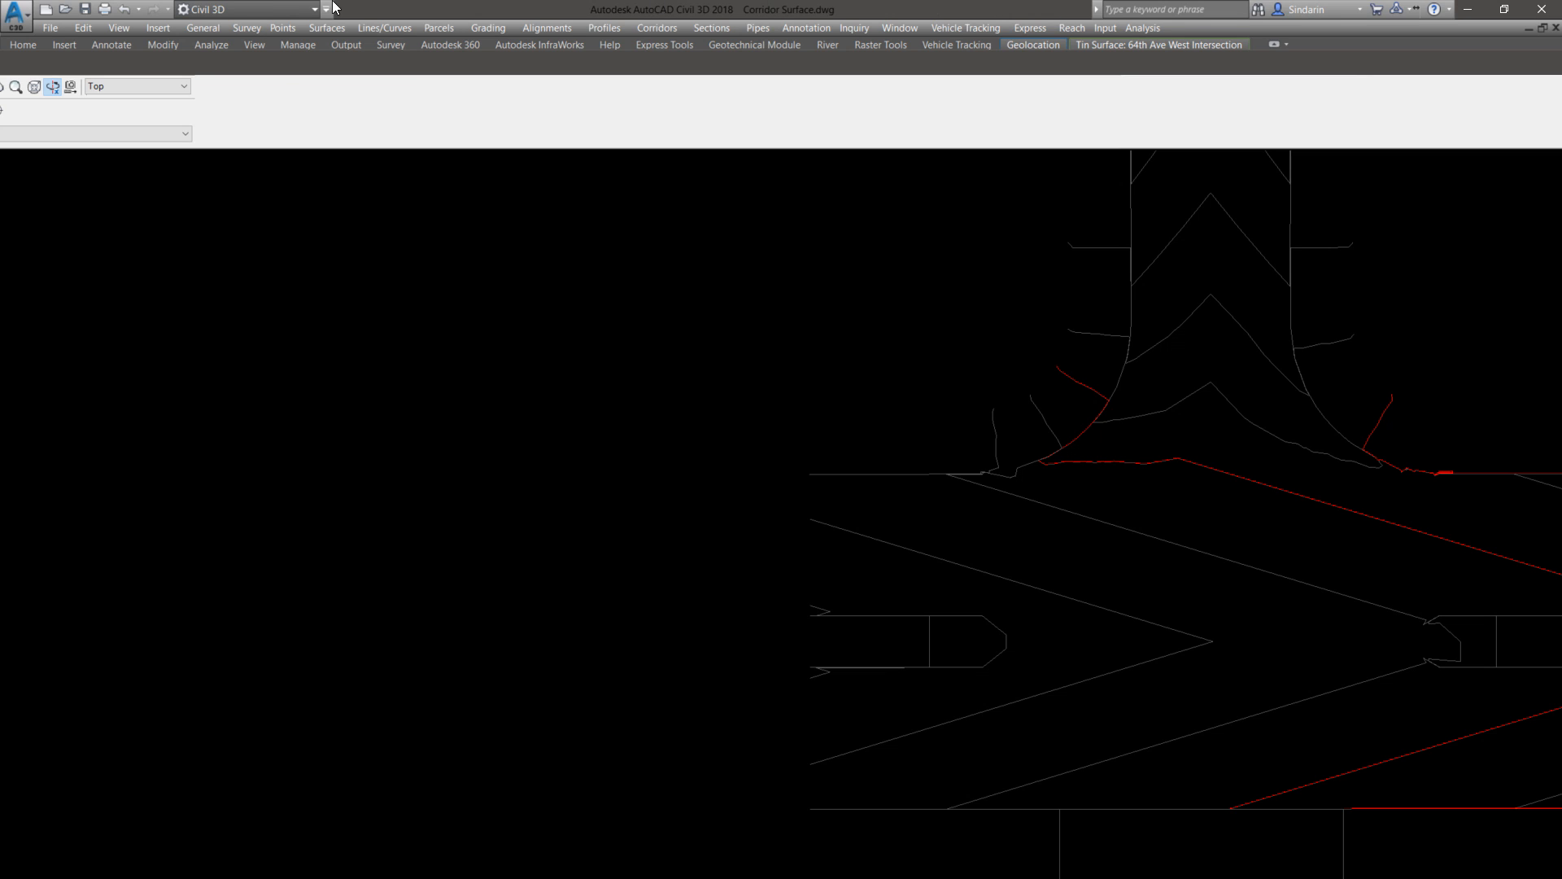
left_click_drag(83, 72, 276, 53)
left_click_drag(176, 54, 1329, 332)
left_click_drag(1426, 347, 147, 44)
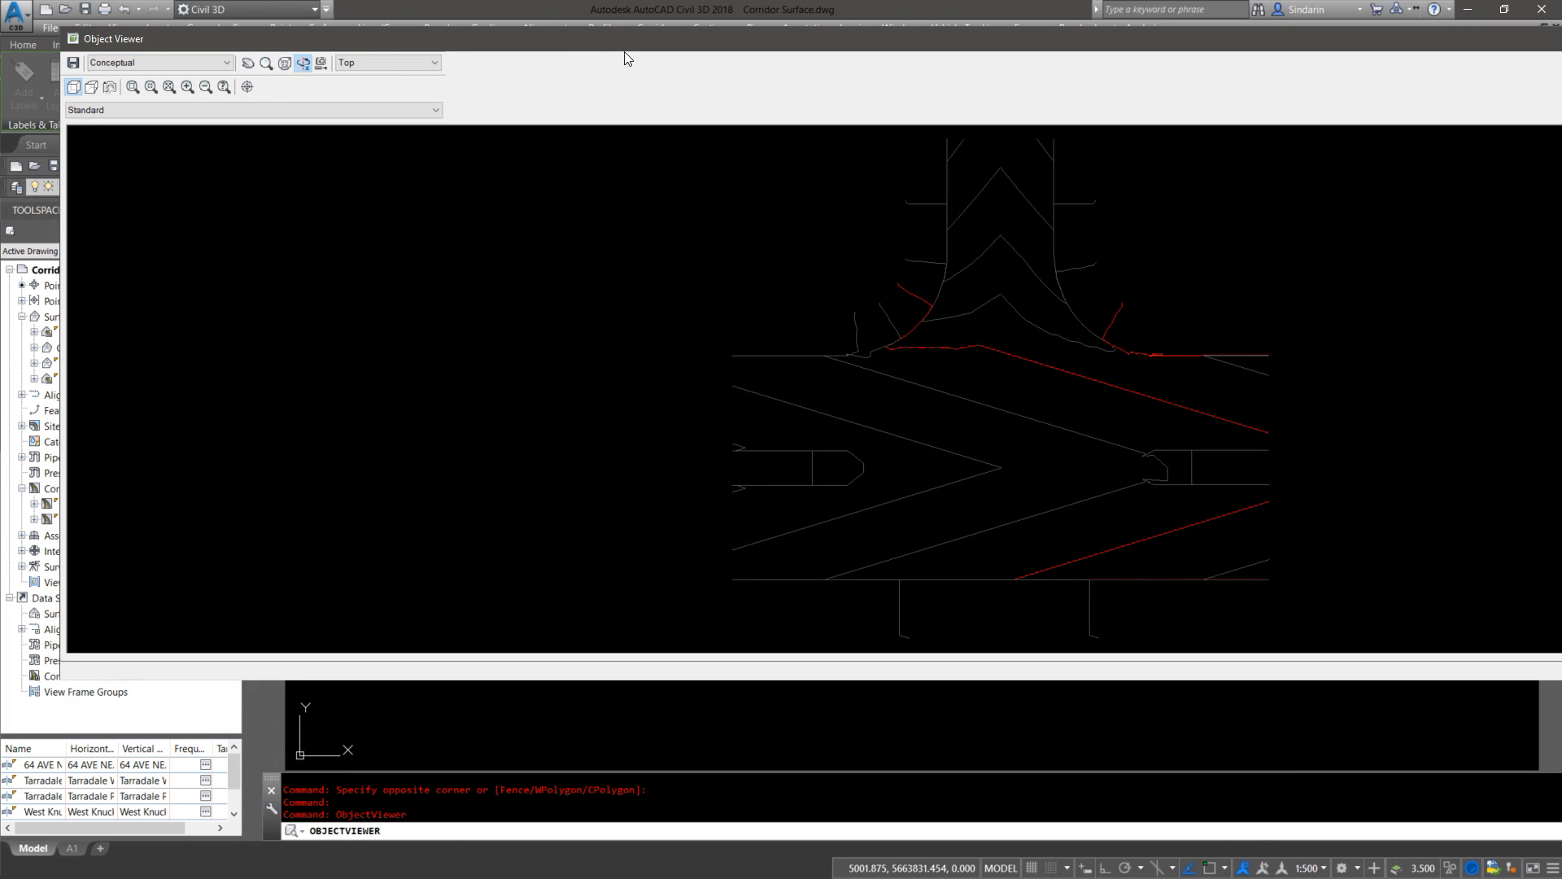
double_click(626, 41)
Step: Orbit the 64th Ave West Intersection surface in 3D and examine its curb returns, medians and road crown from several angles
mouse_move(818, 536)
left_mouse_down()
mouse_move(788, 398)
mouse_move(773, 547)
mouse_move(827, 446)
mouse_move(594, 478)
mouse_move(860, 538)
mouse_move(909, 513)
left_mouse_up()
scroll(968, 492, "up", 6)
scroll(1158, 352, "down", 5)
left_click_drag(1057, 512, 943, 575)
left_click_drag(909, 513, 831, 522)
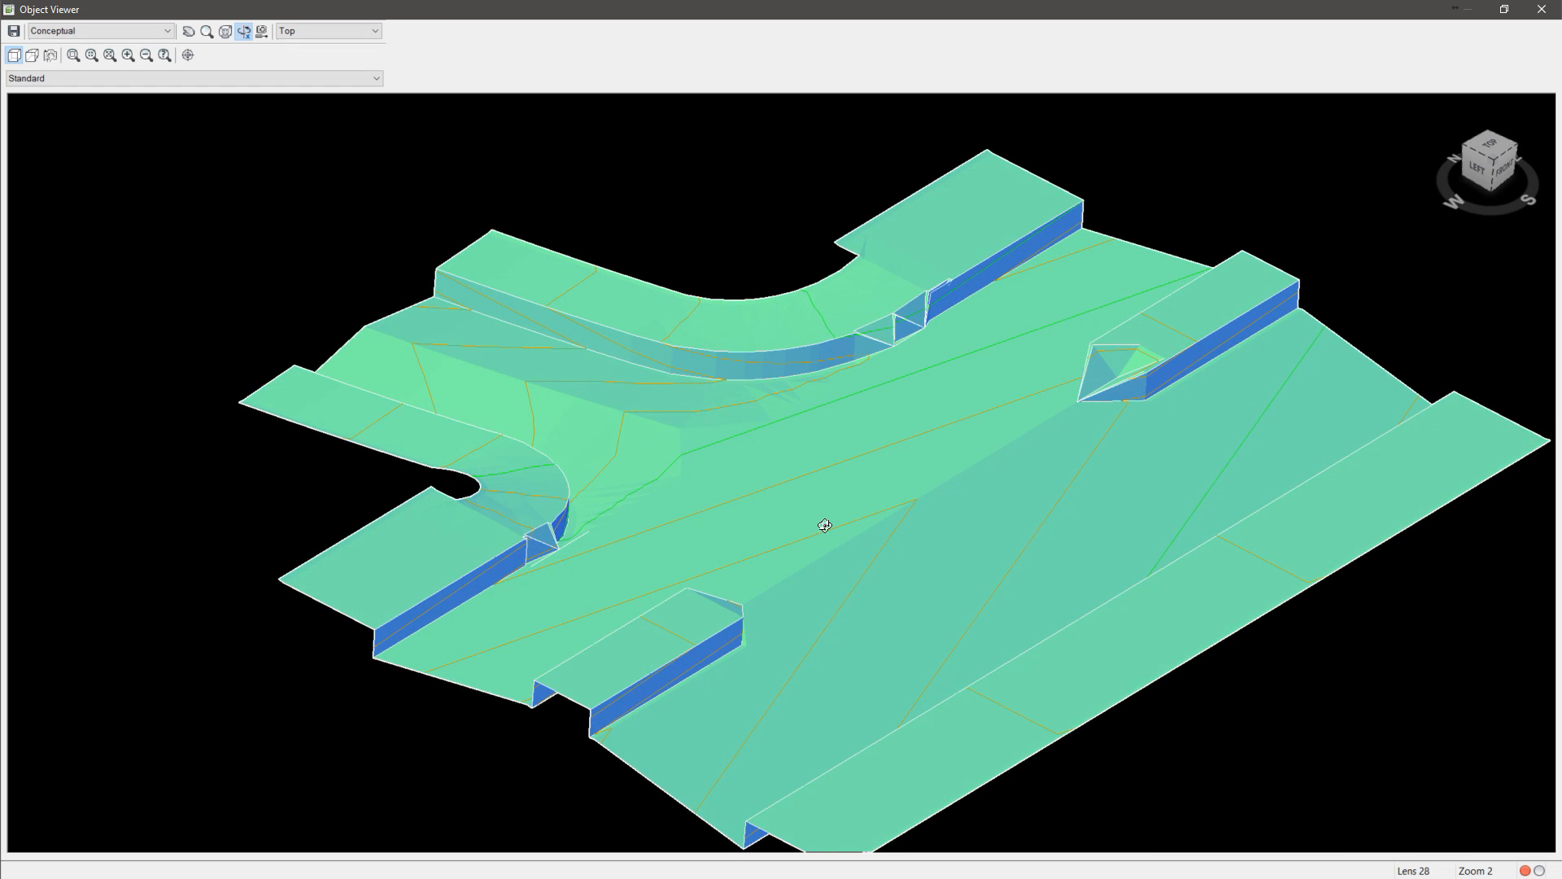
left_click_drag(780, 674, 1023, 555)
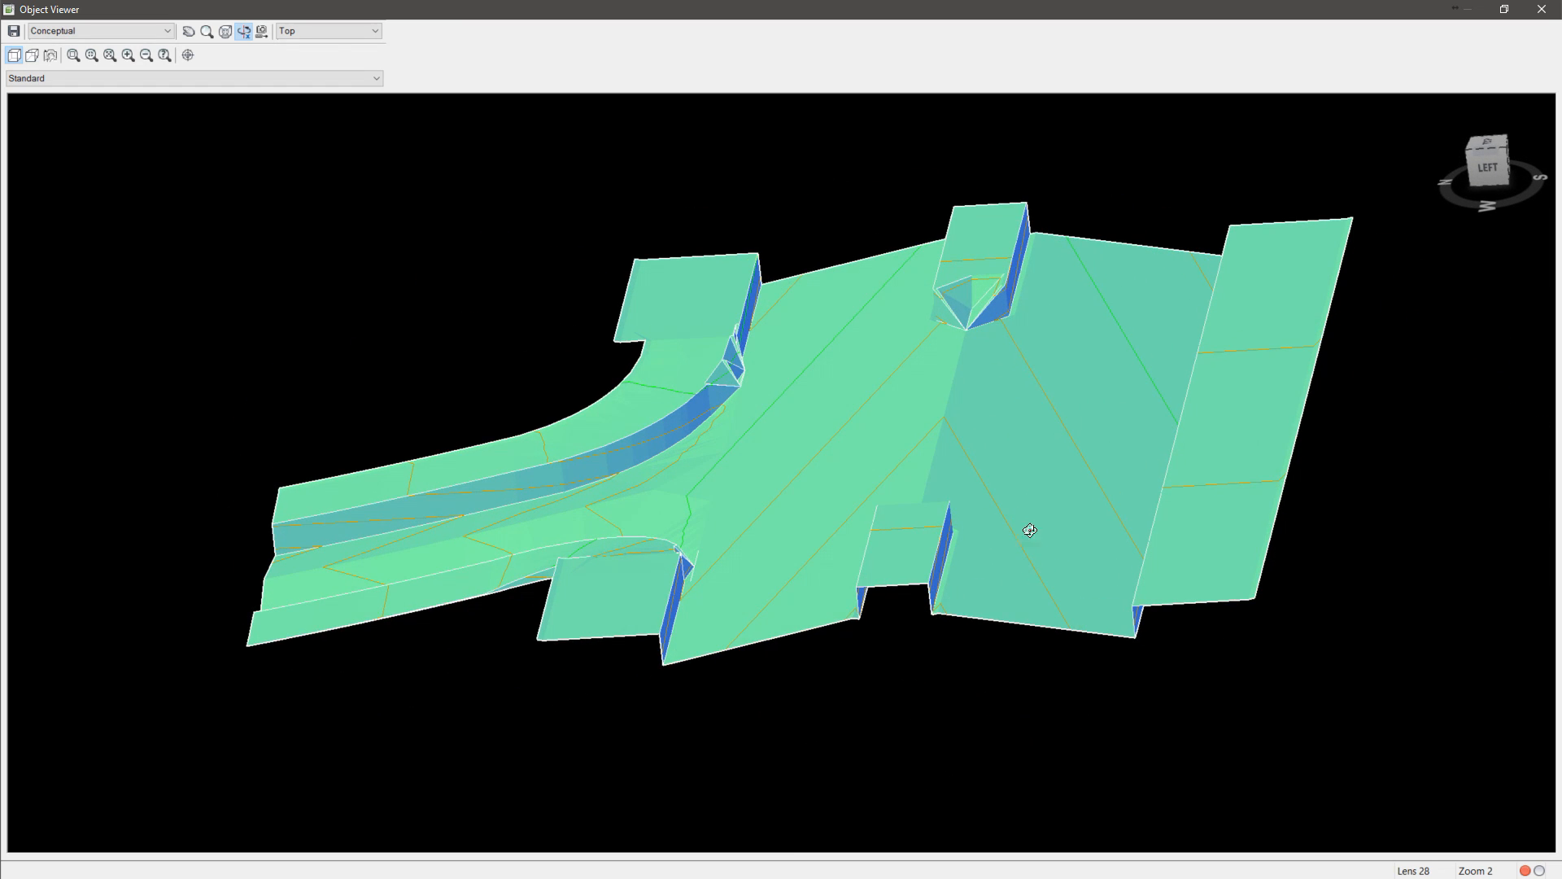
left_click_drag(1140, 257, 807, 531)
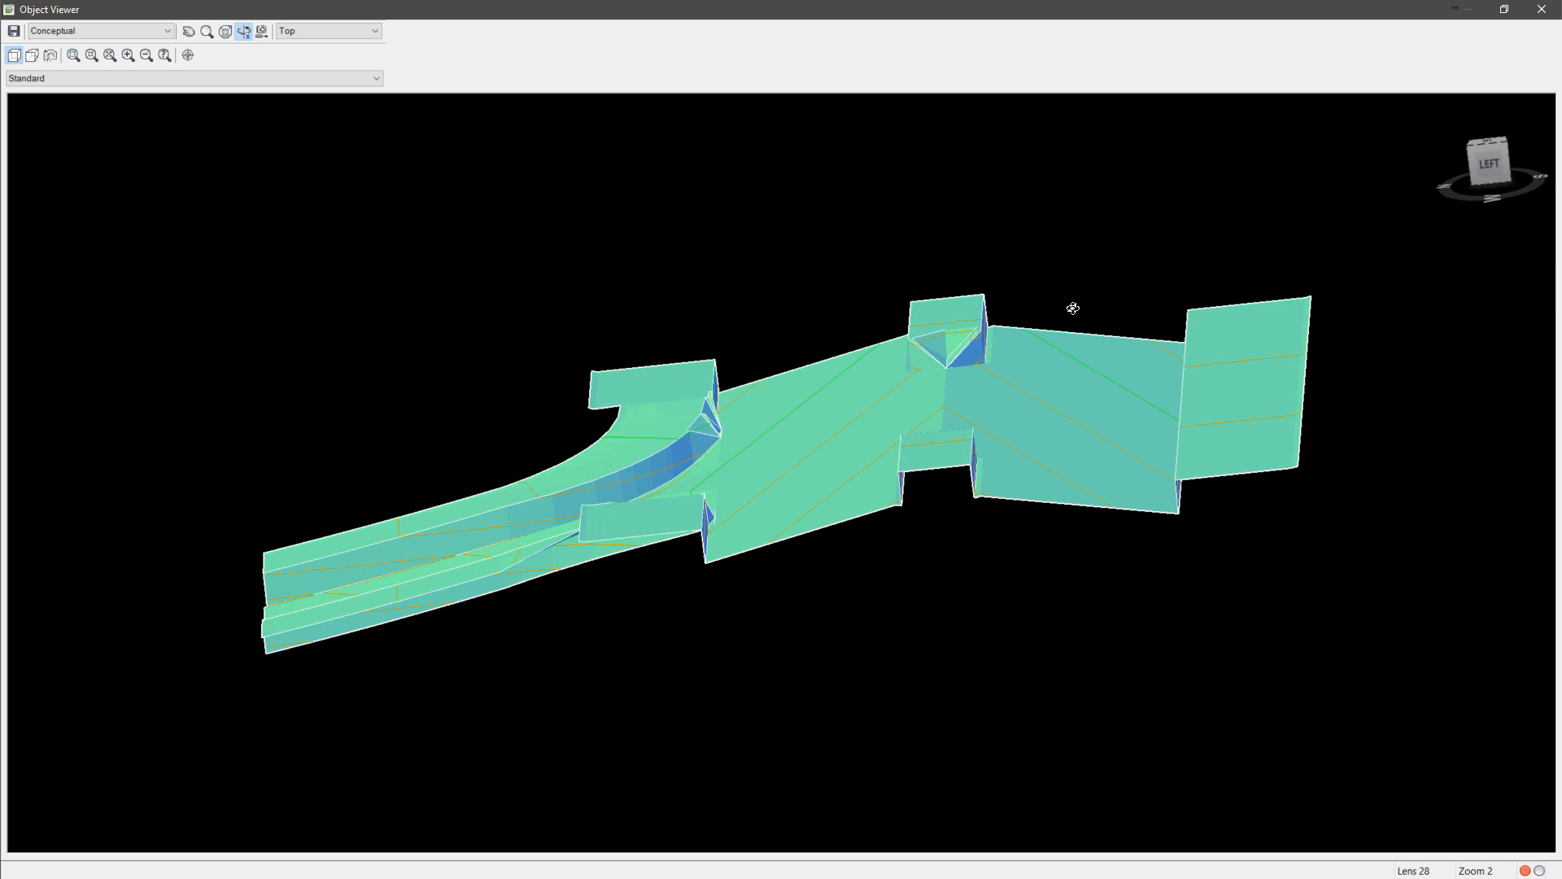
Step: Orbit the intersection surface to inspect it from several sides in 3D, and close the Object Viewer
left_click_drag(933, 410, 879, 450)
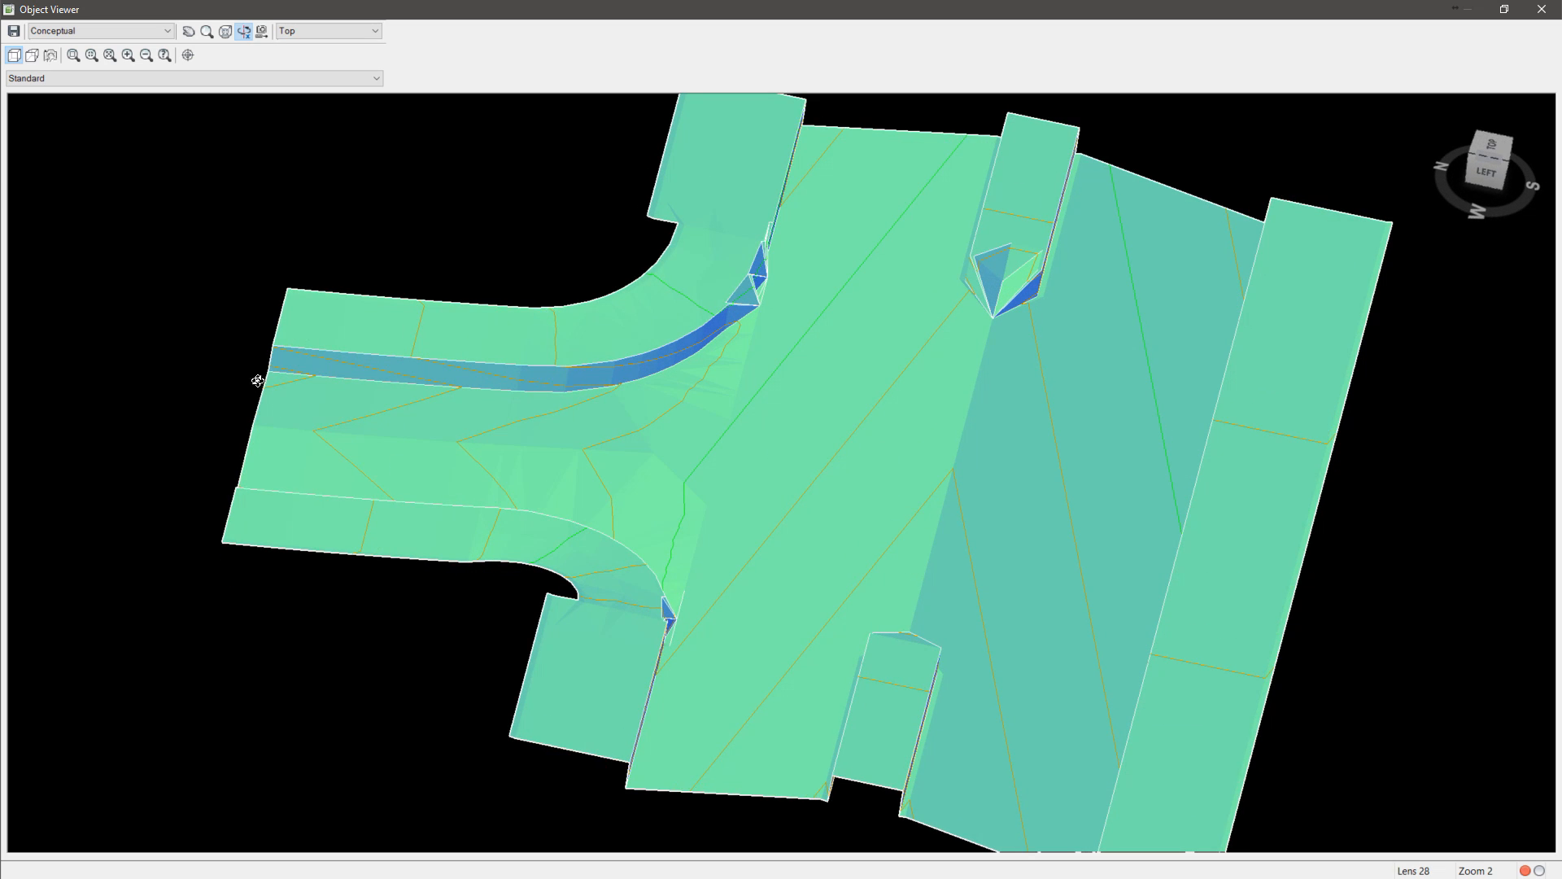
left_click_drag(698, 546, 859, 293)
left_click_drag(855, 585, 687, 436)
right_click(789, 444)
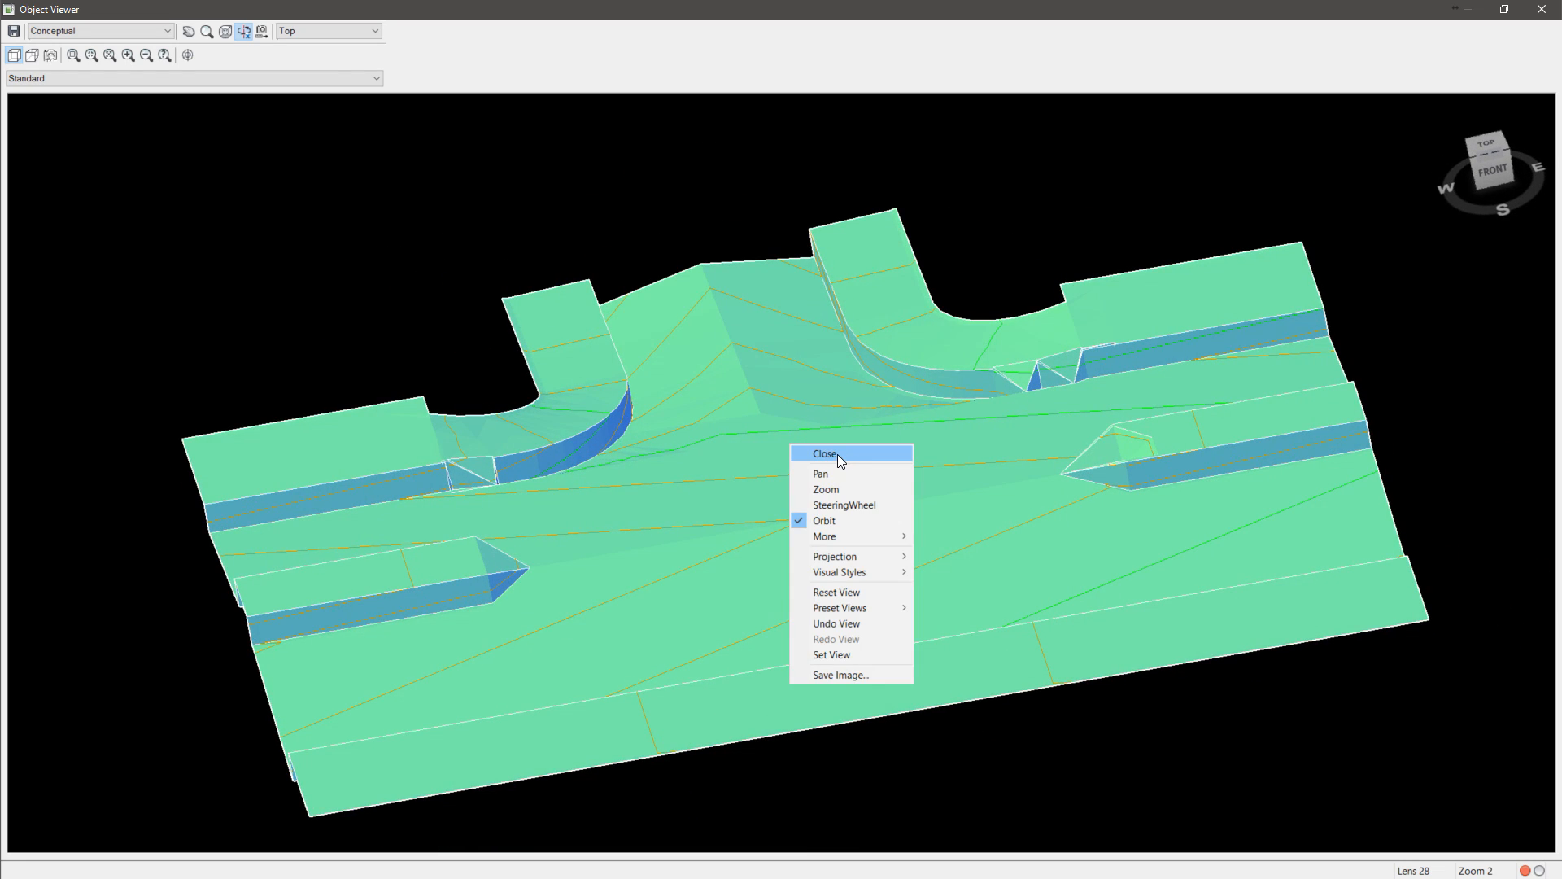
left_click(833, 457)
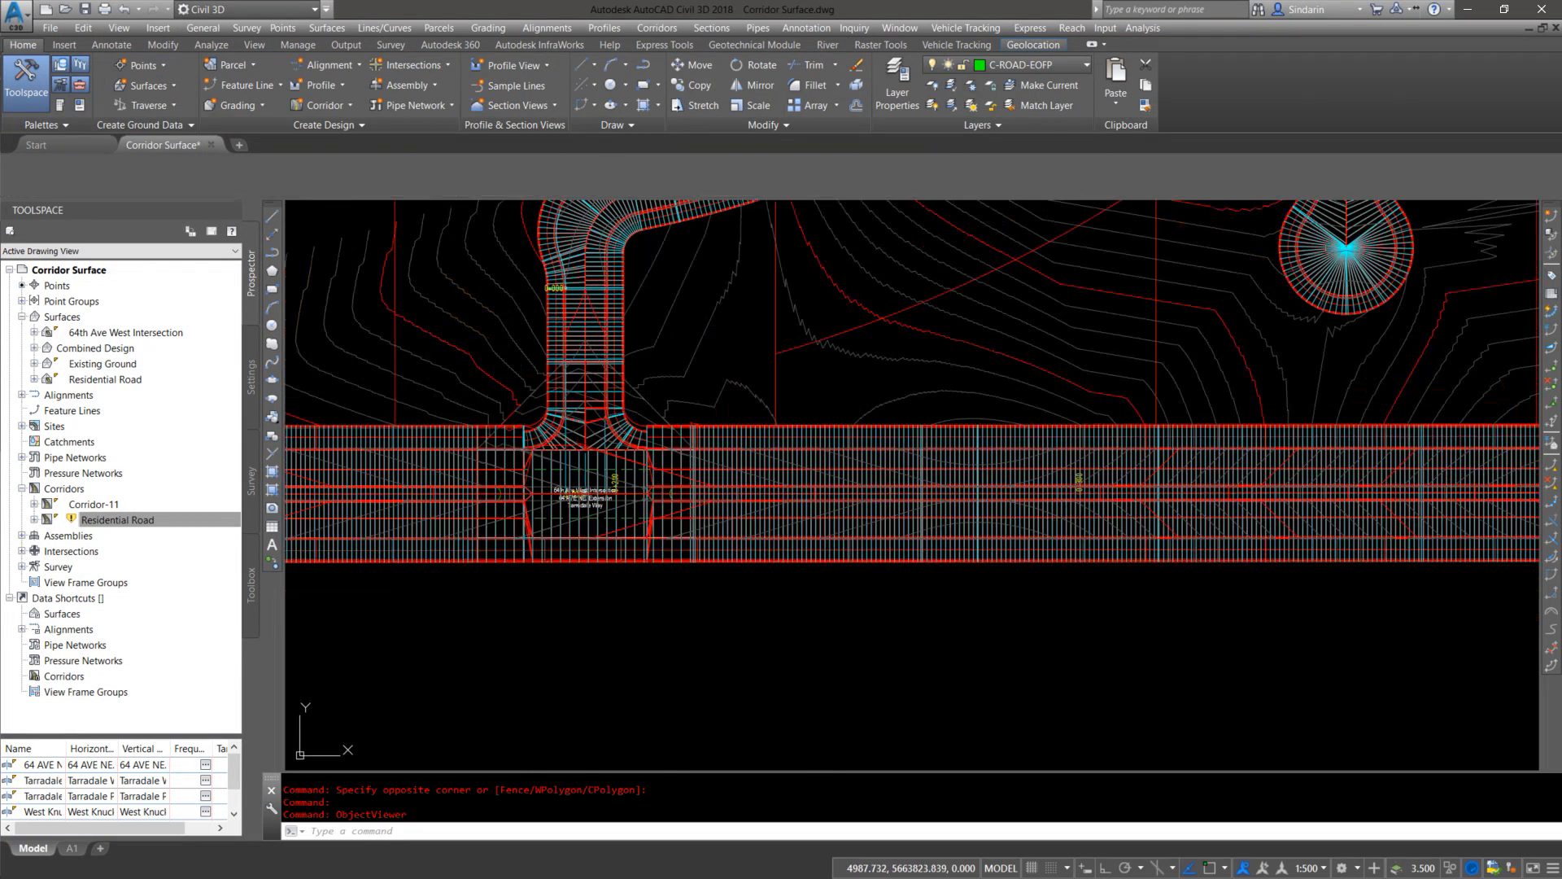
Step: Start the Create Intersection command at the endpoint where Tarradale Way meets 64 AVE NE. Extension, near station 0+535
scroll(567, 553, "down", 5)
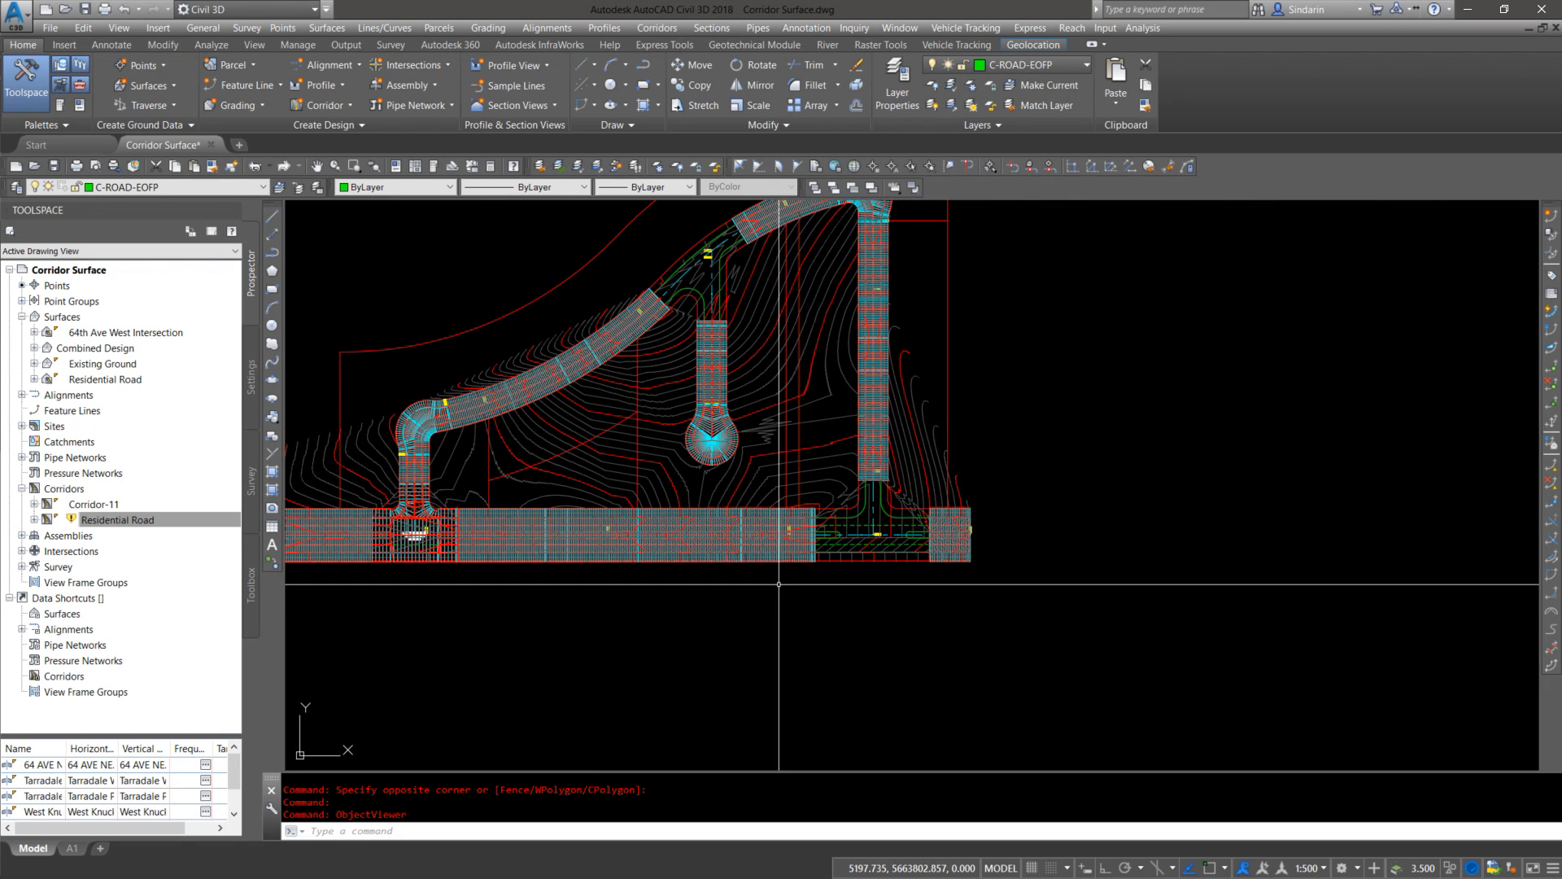
mouse_move(725, 566)
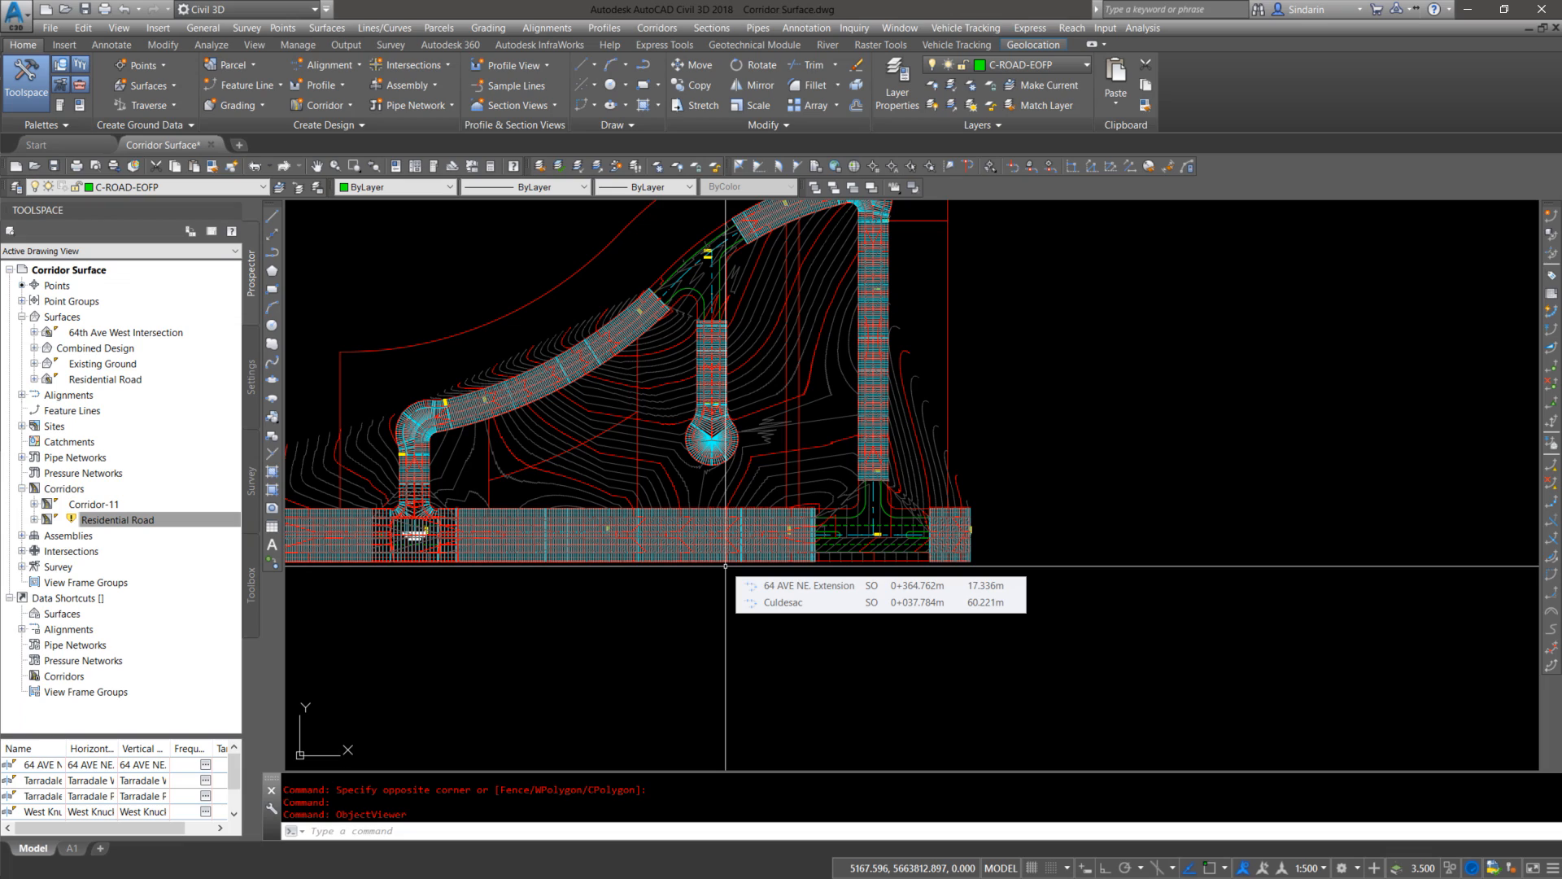
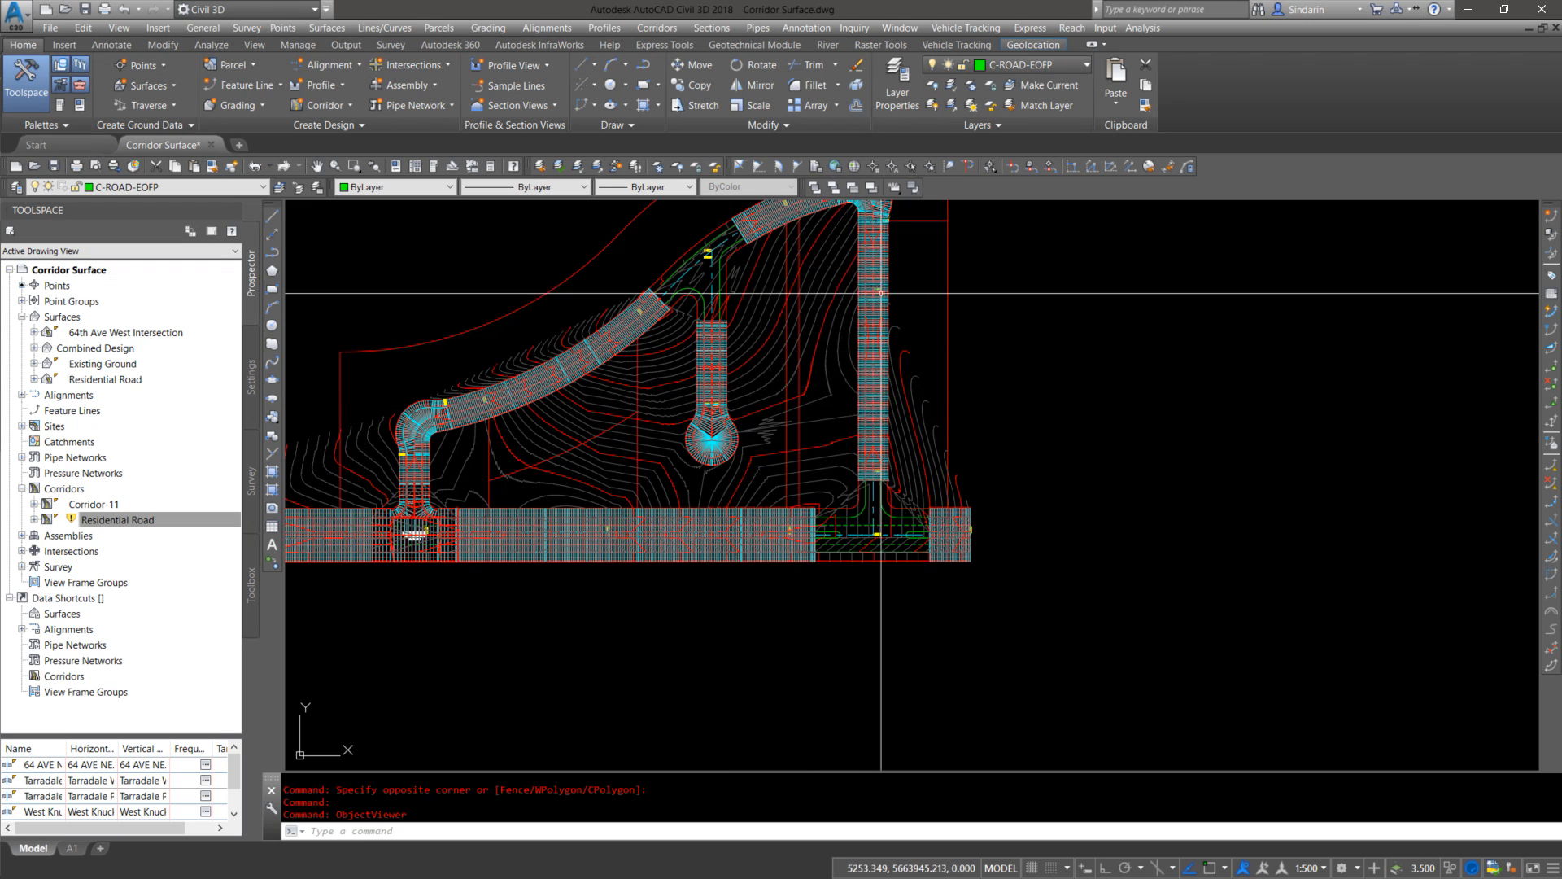
left_click(661, 29)
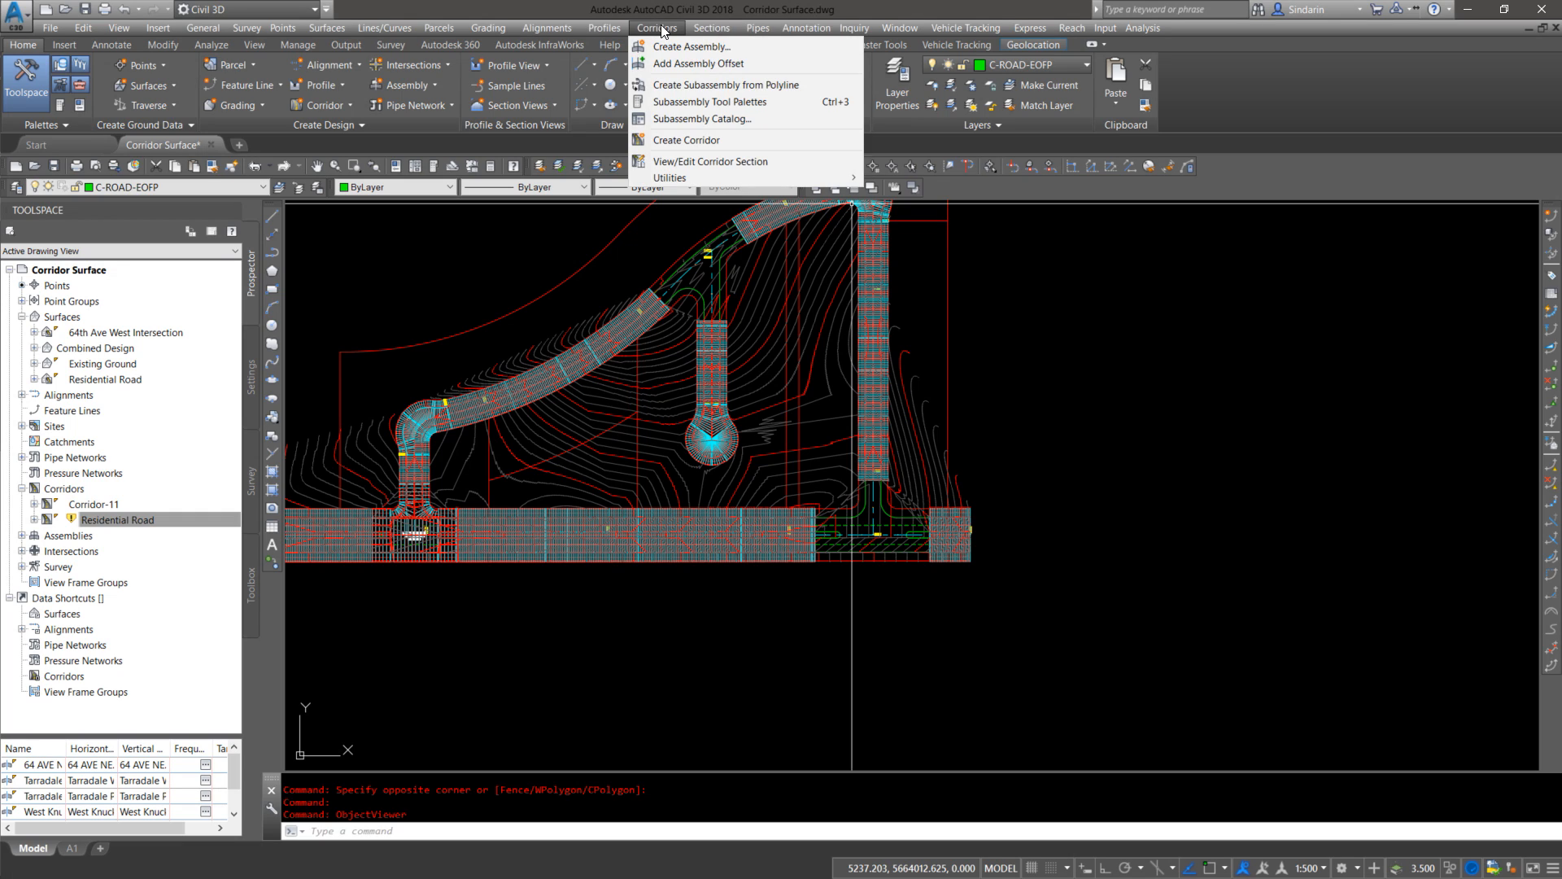
left_click(660, 28)
type("createi")
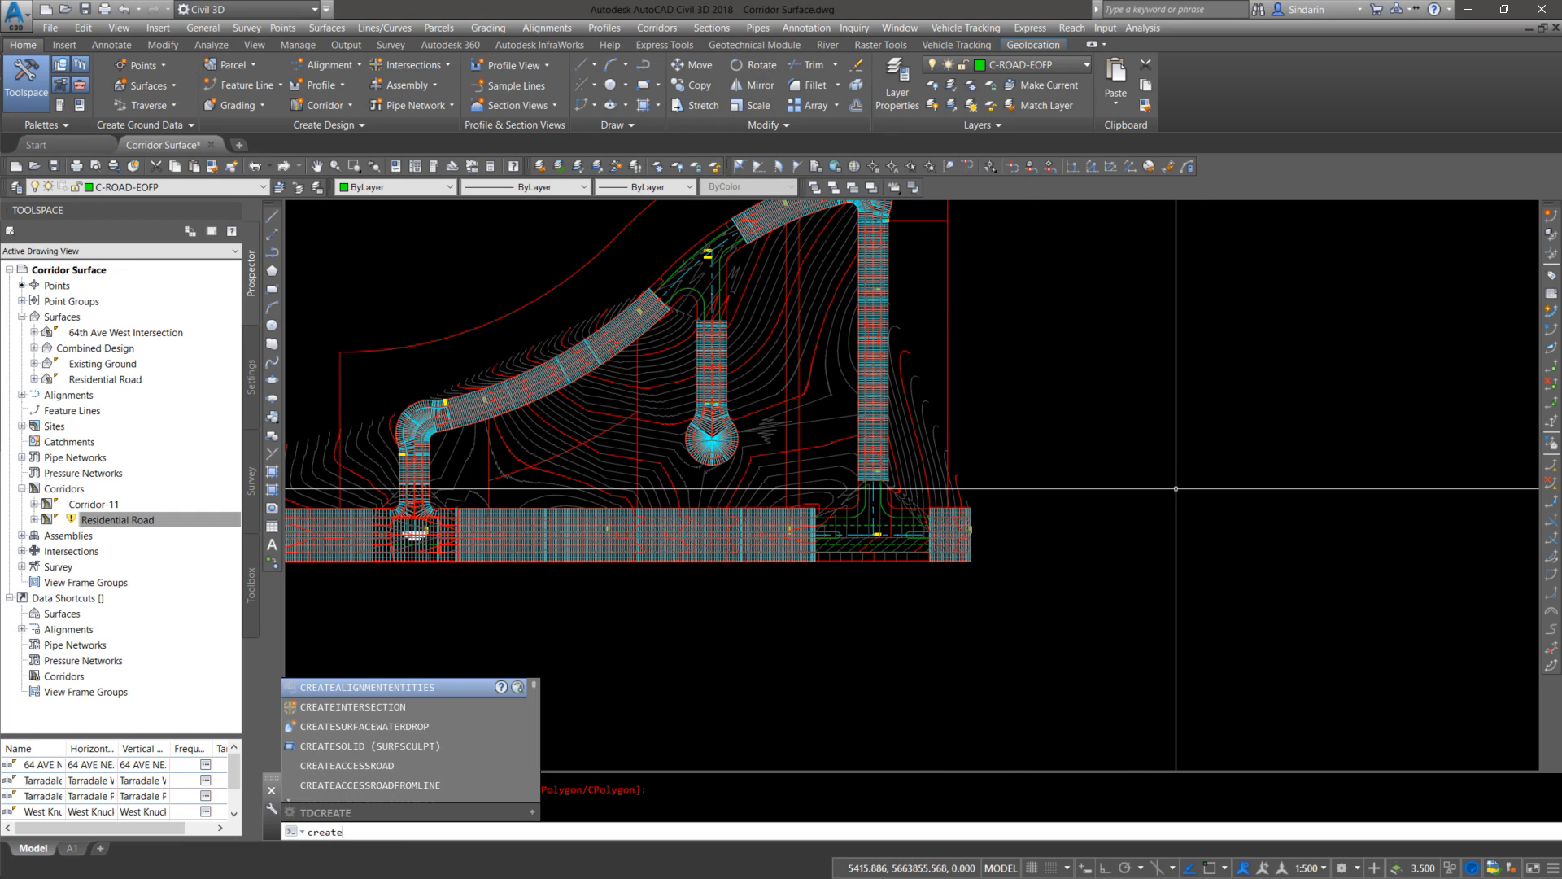
key("Return")
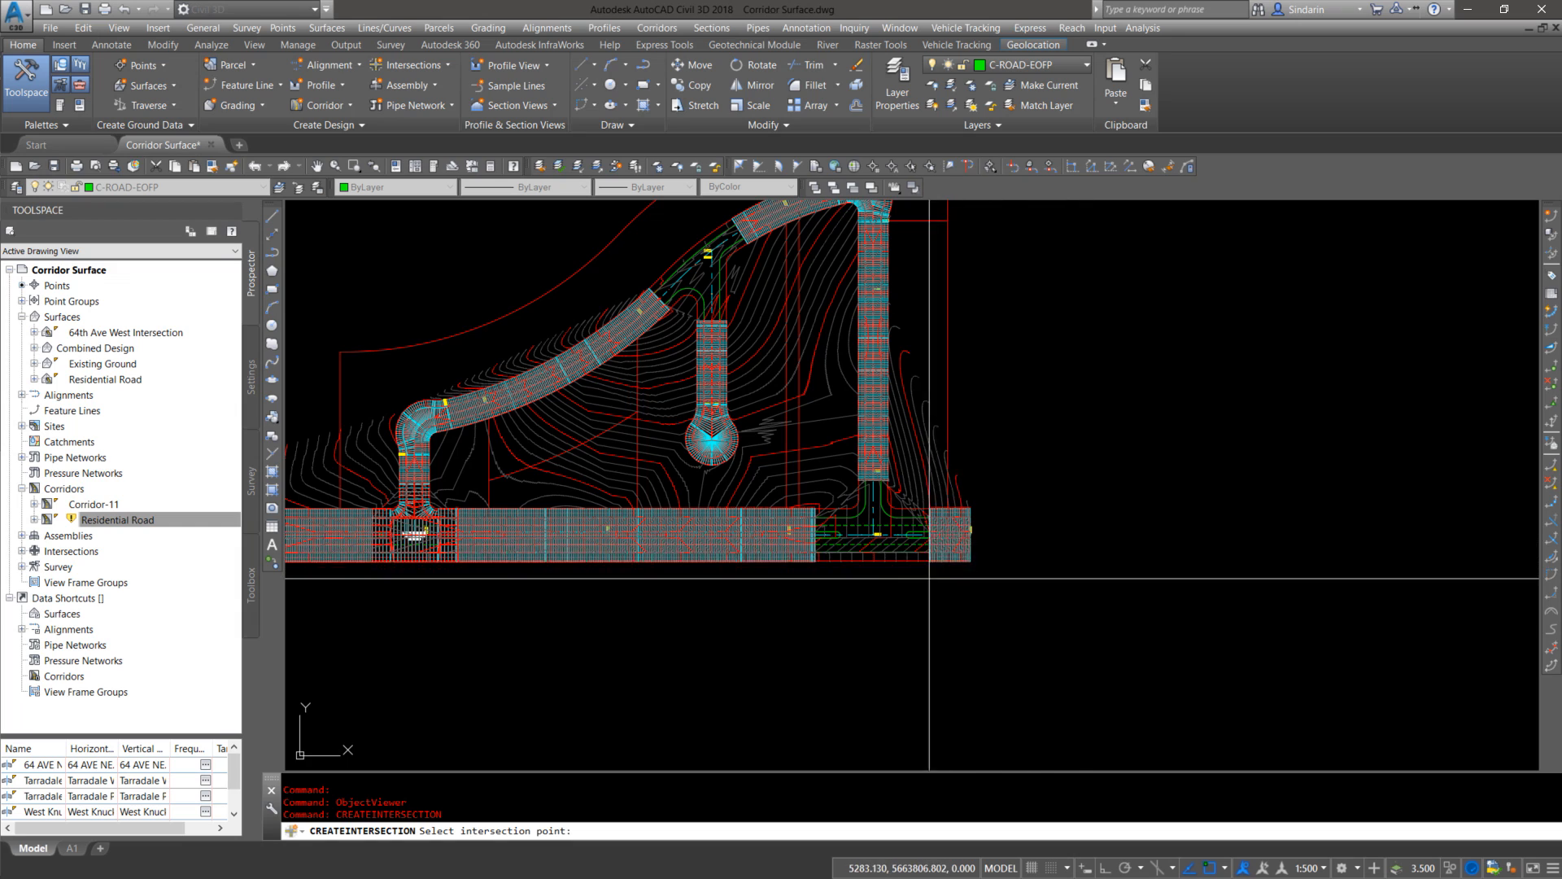
scroll(934, 577, "up", 5)
right_click(751, 446, "shift")
left_click(846, 561)
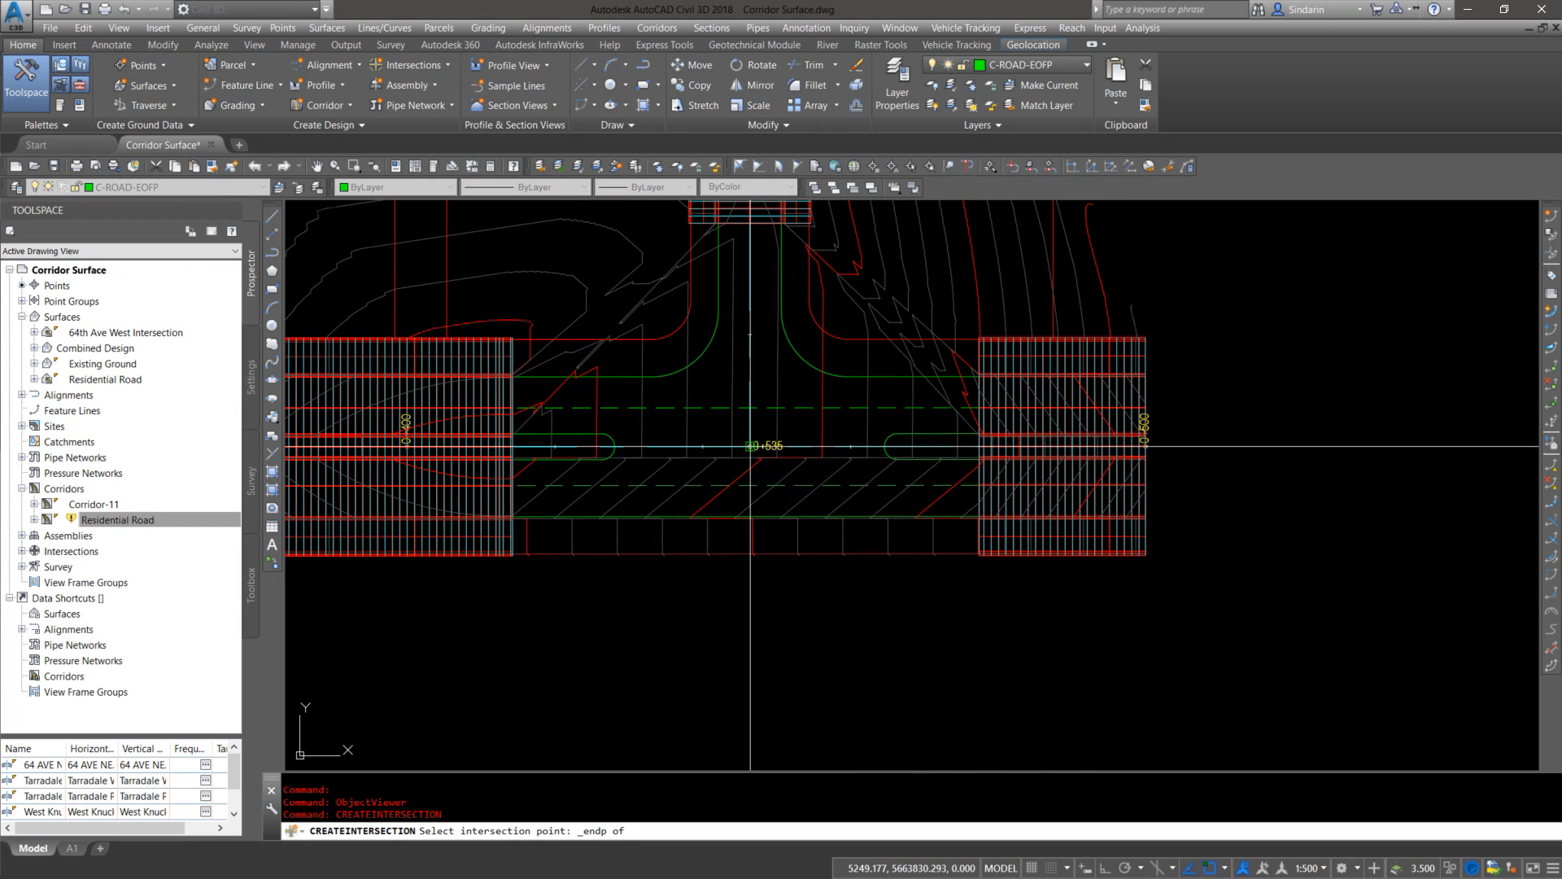
scroll(750, 445, "up", 4)
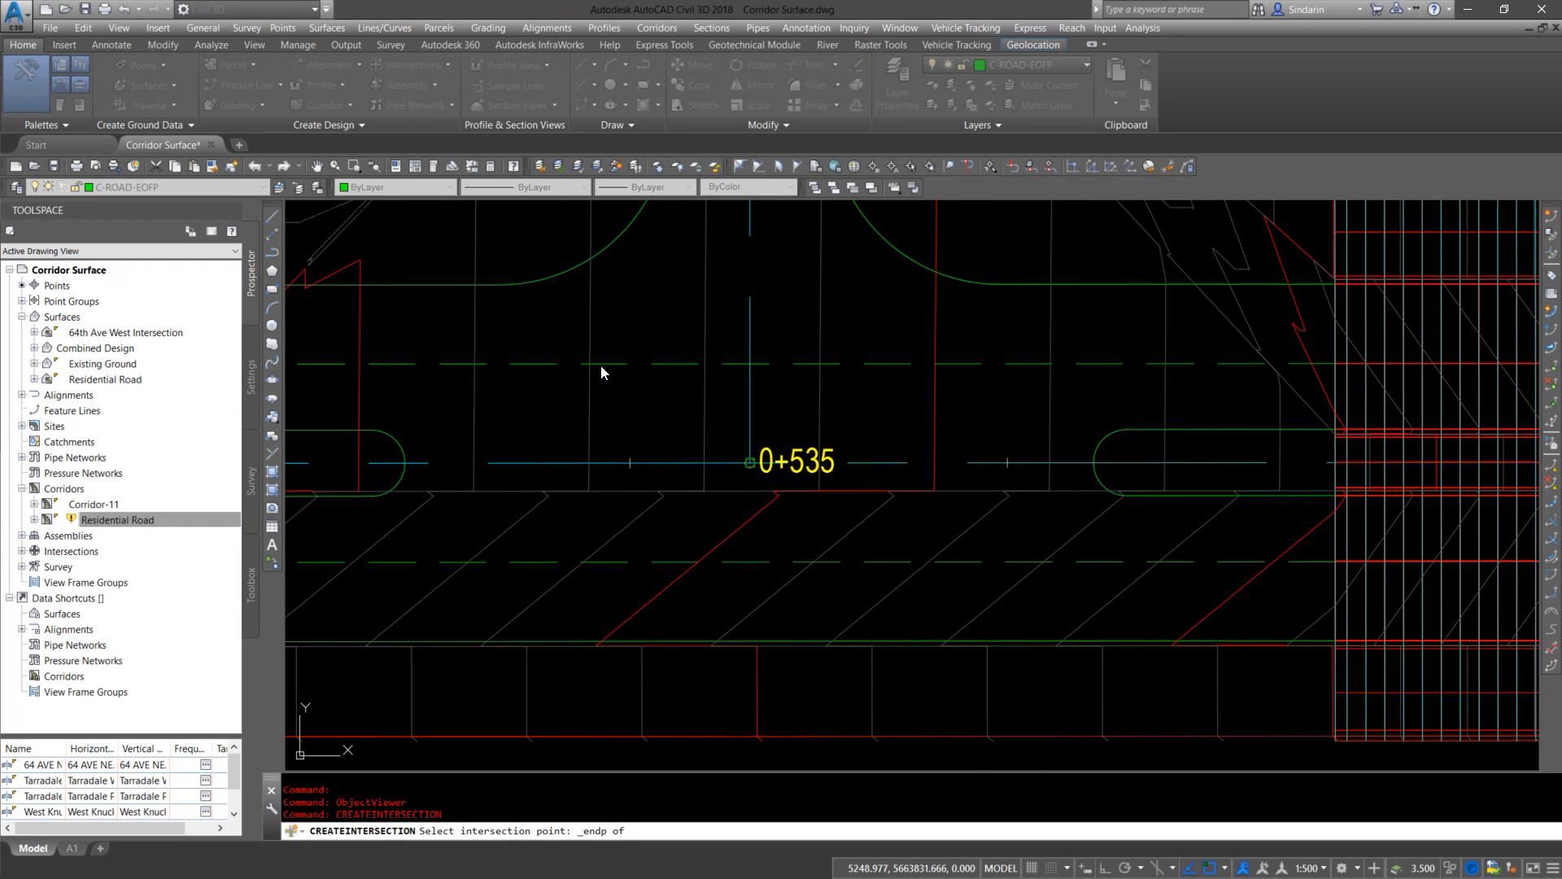
left_click(757, 479)
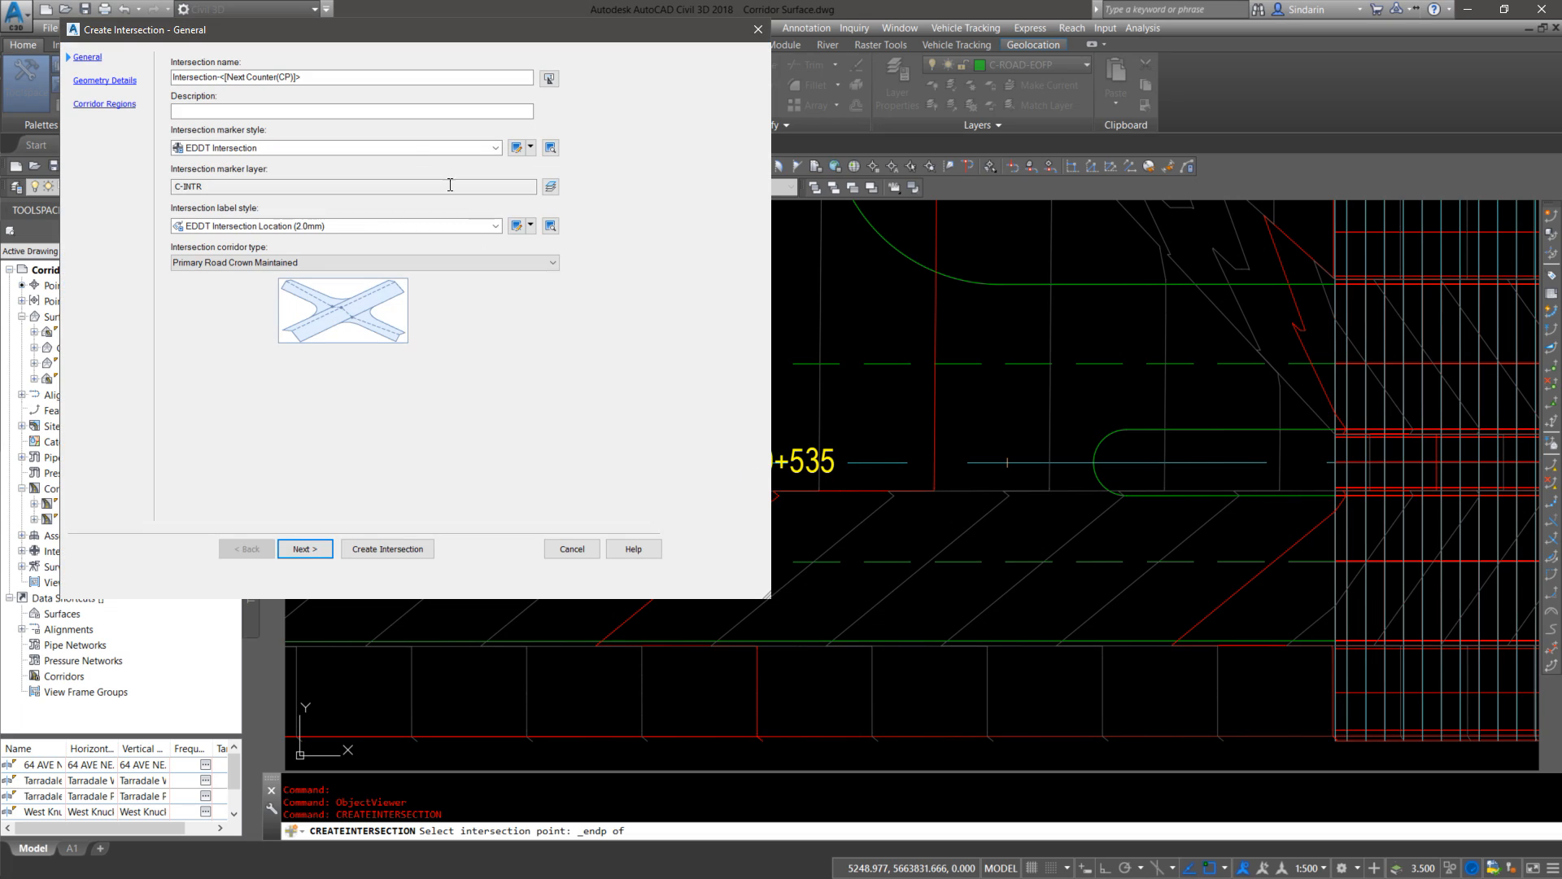
Step: Name the intersection "64th Ave West Intersection" and continue to its geometry details
type("6")
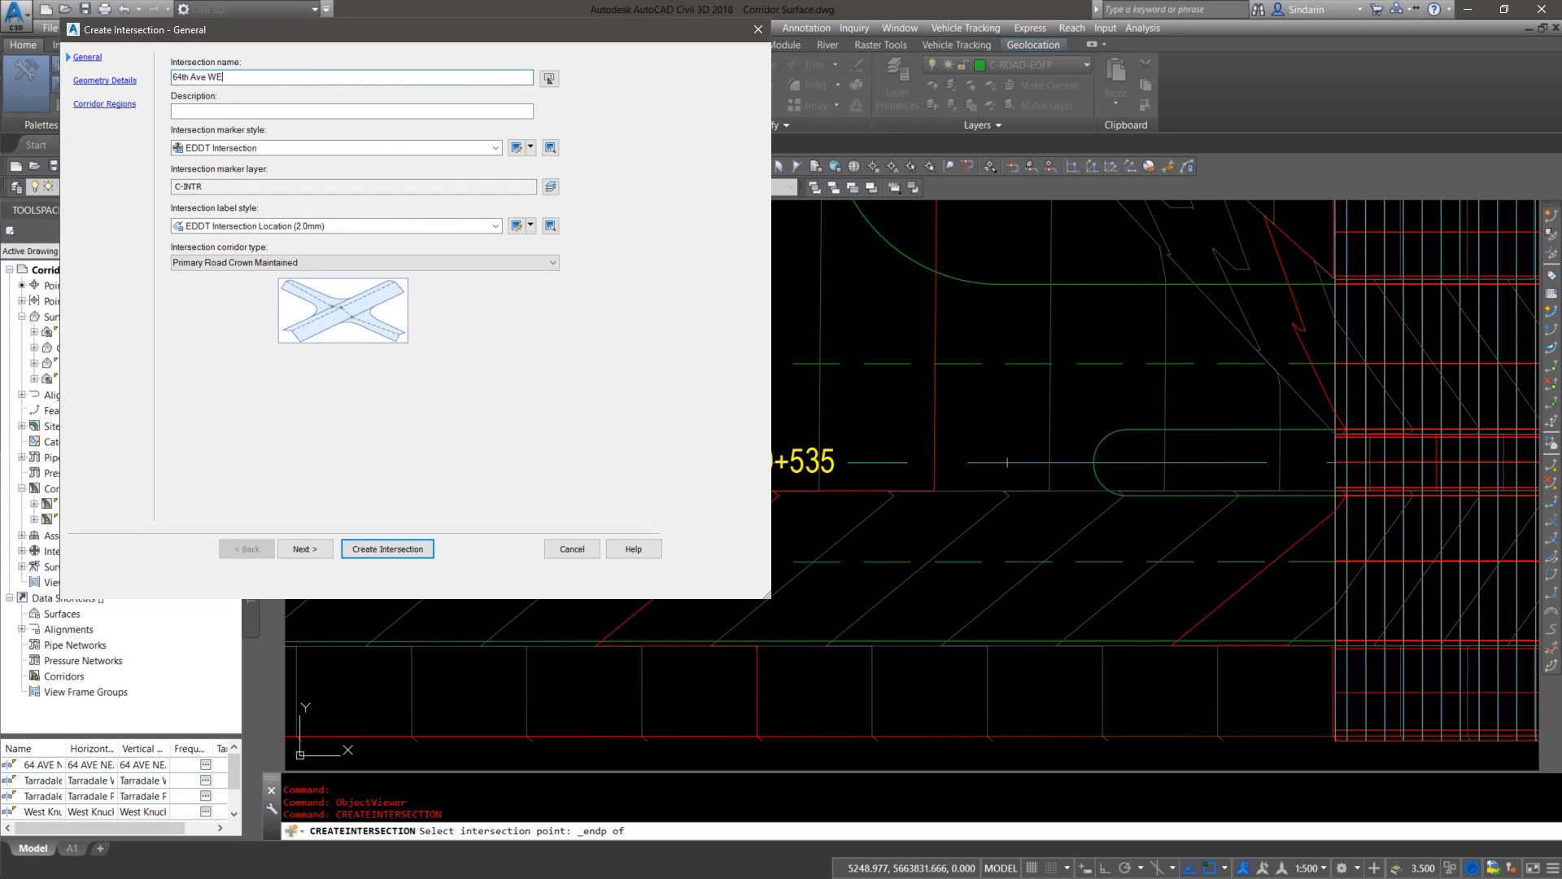
type("4th Ave West Intersection")
left_click(320, 549)
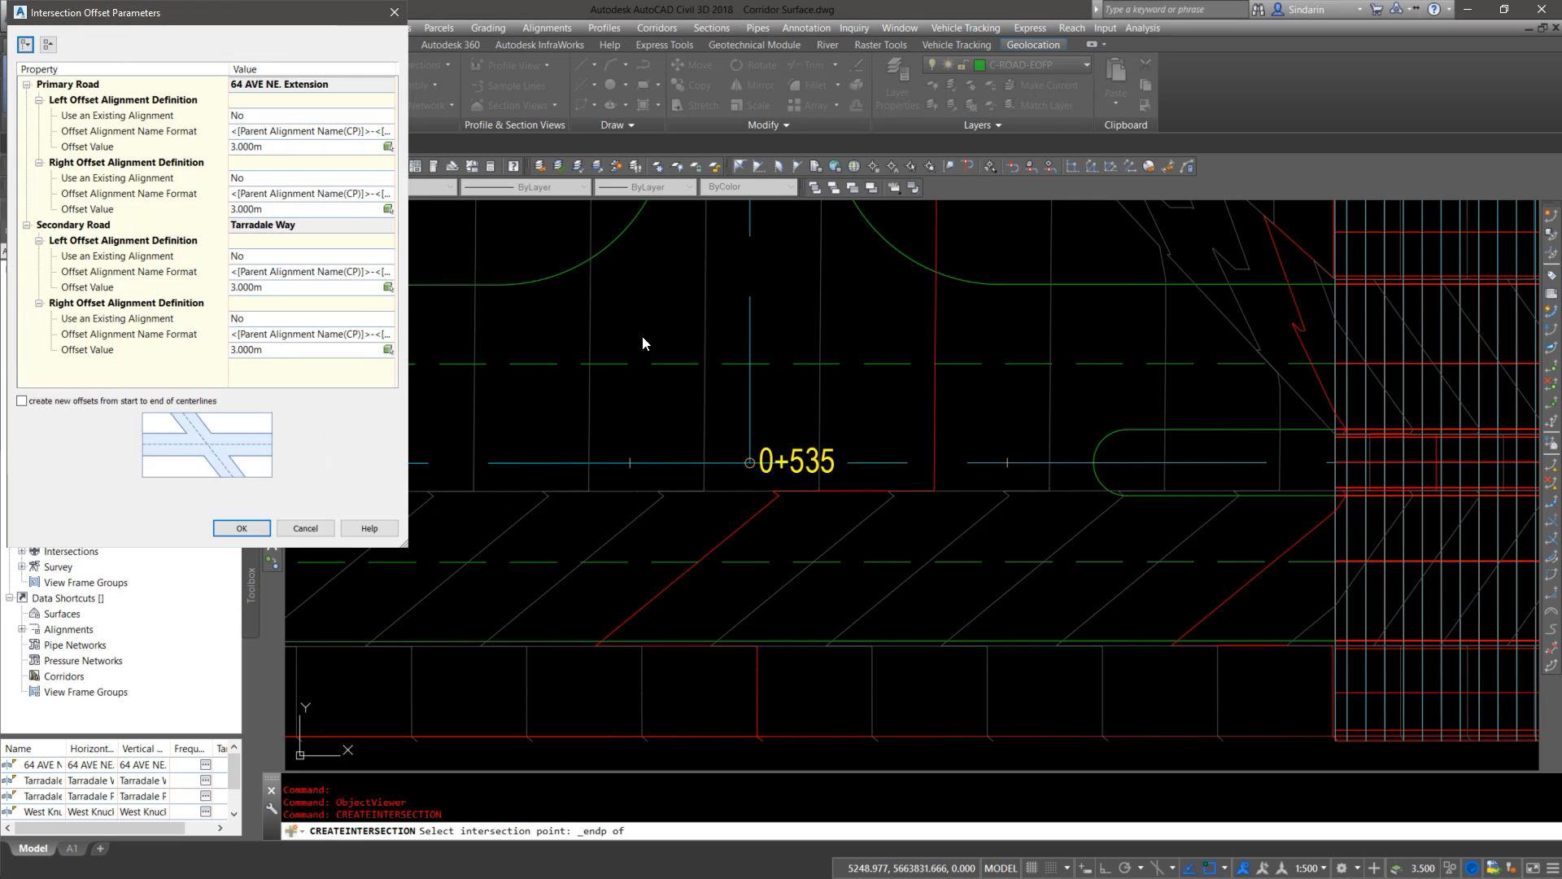
Step: Set the left and right offset values of the primary road, 64 AVE NE. Extension, to 9.45 m
left_click(283, 147)
type("9.45")
left_click(309, 209)
type("9.45")
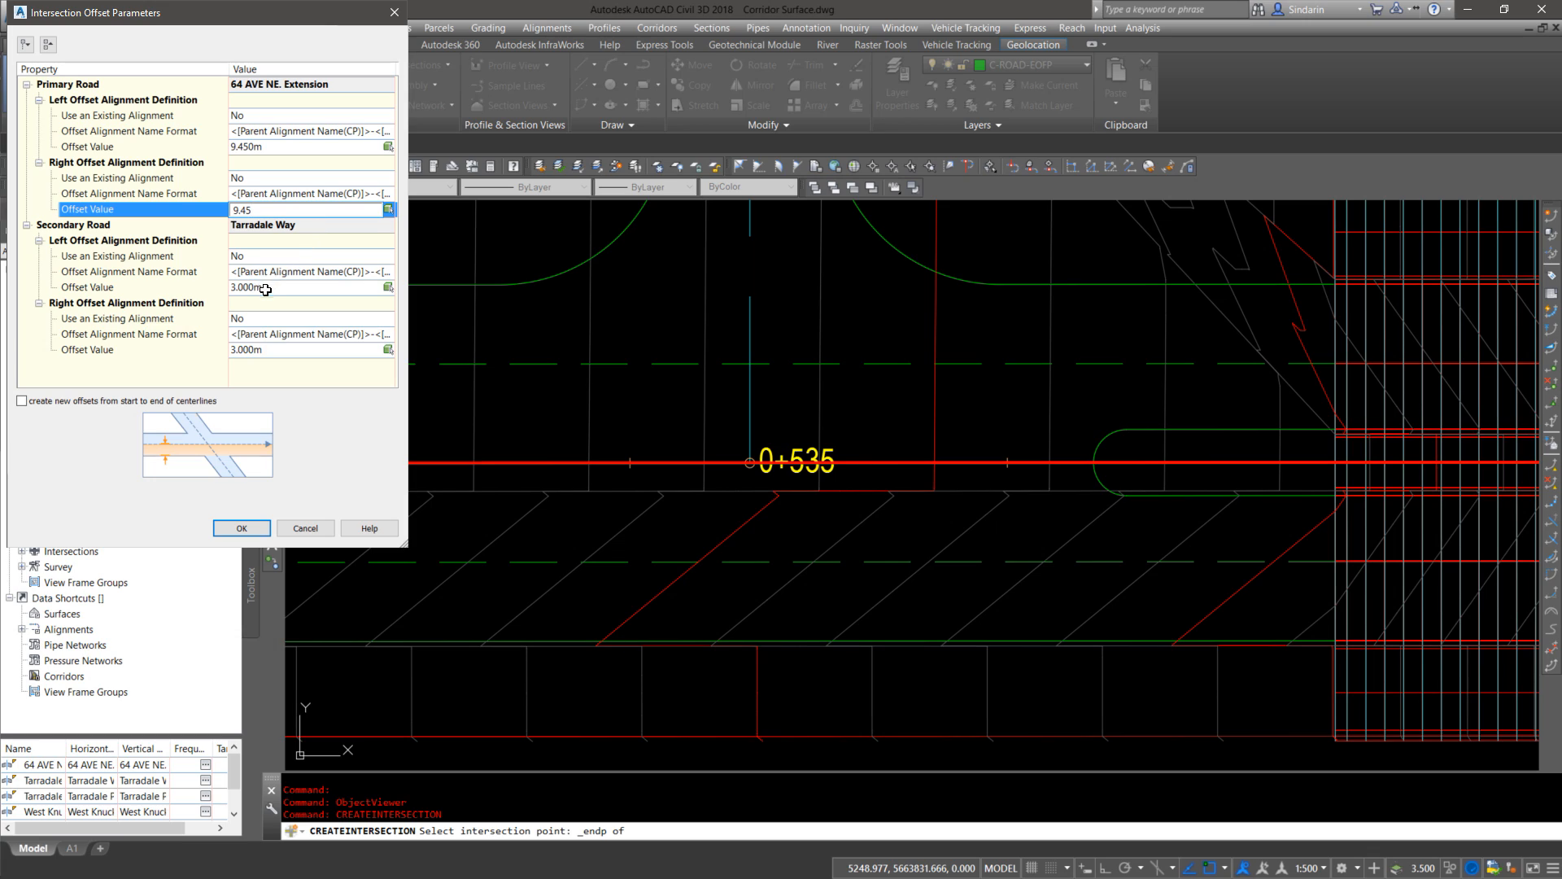
Step: Set the left and right offset values of the secondary road, Tarradale Way, to 4.25 m and accept the offset parameters
left_click(266, 289)
type("4.25")
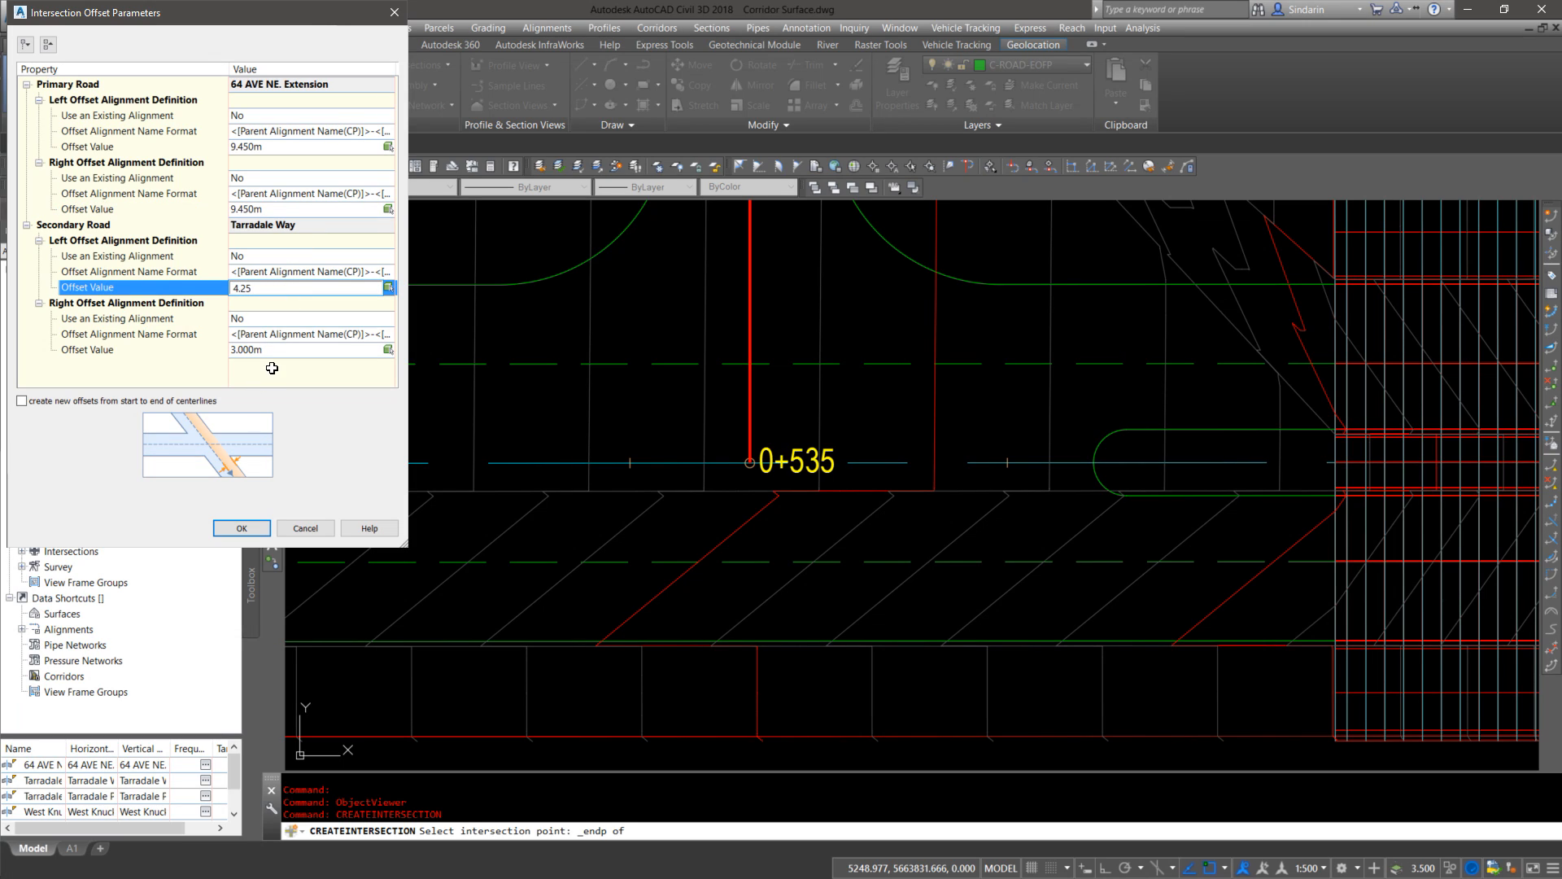
left_click(284, 351)
type("4.25")
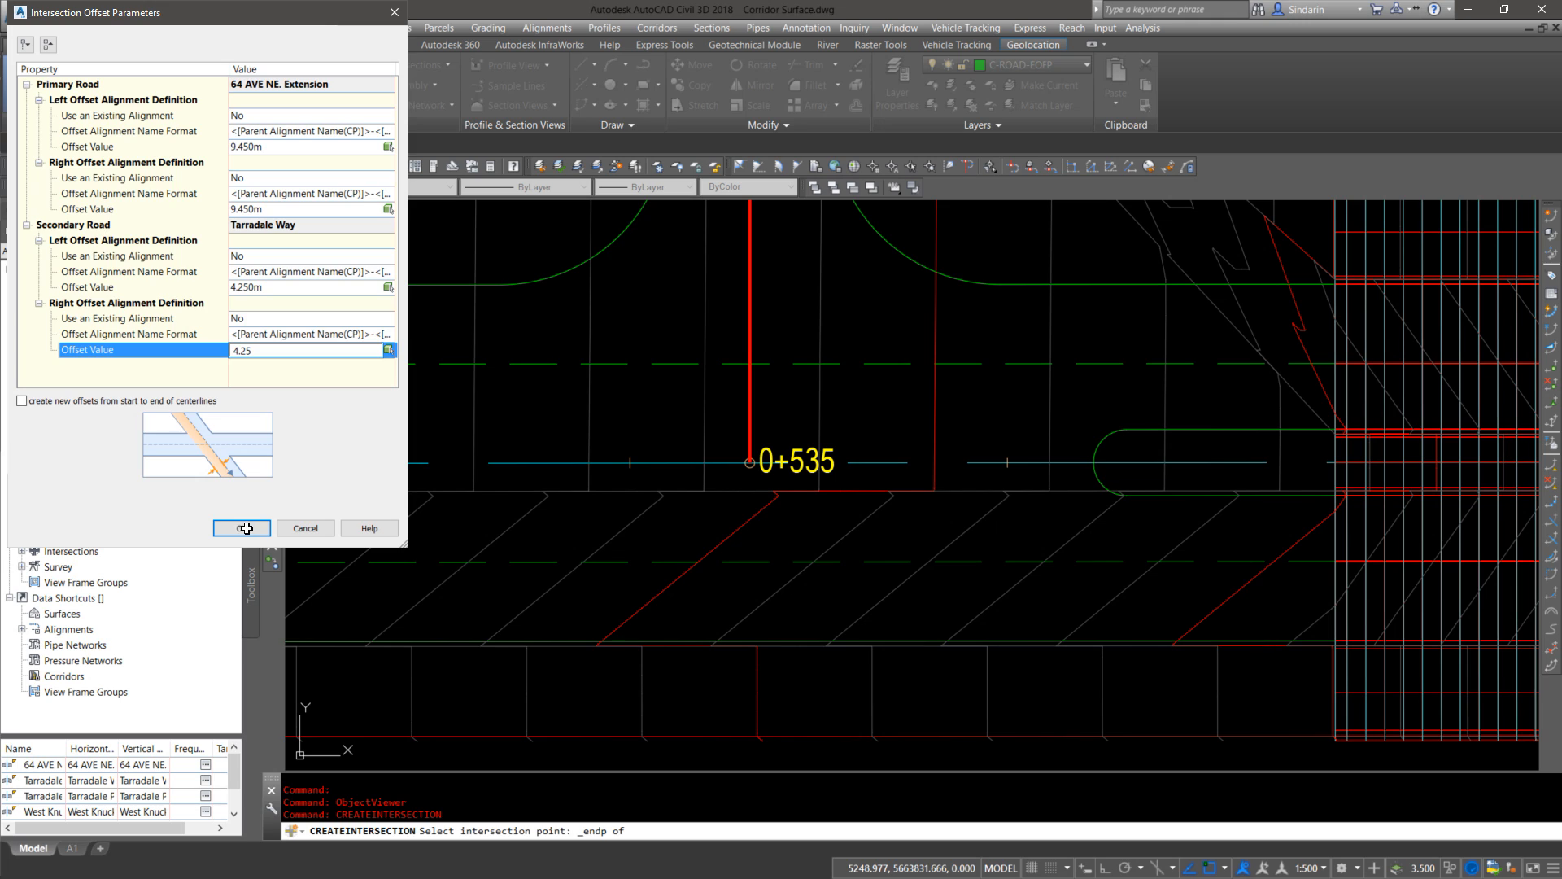
left_click(242, 528)
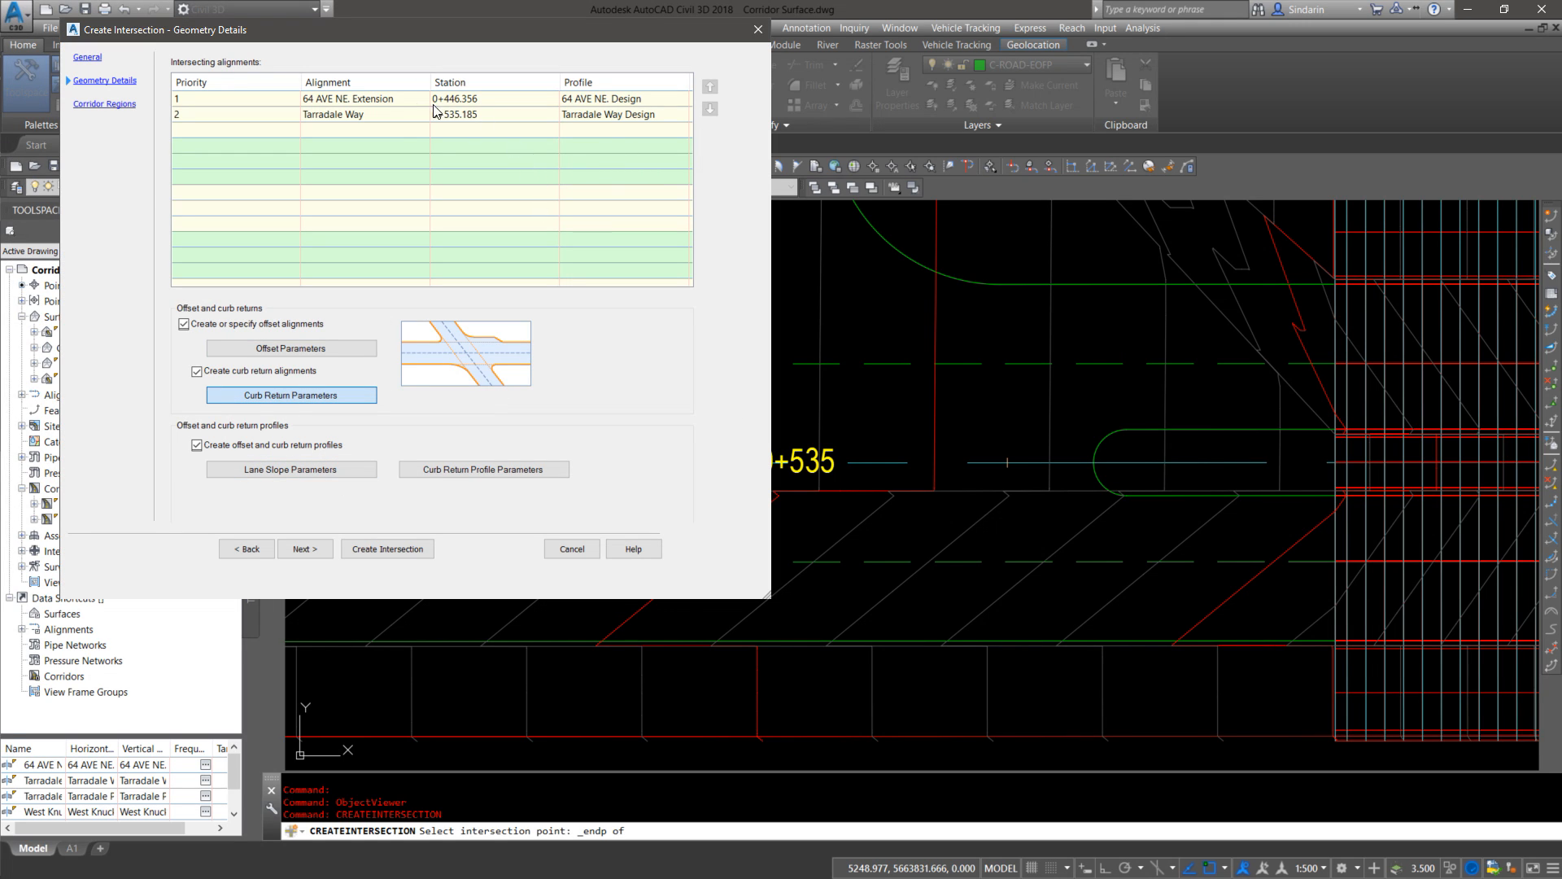
Step: Enter 9 as the curb return radius for the first quadrant, advance to the NW quadrant and leave the curb return parameters
left_click(185, 247)
type("9")
left_click(182, 60)
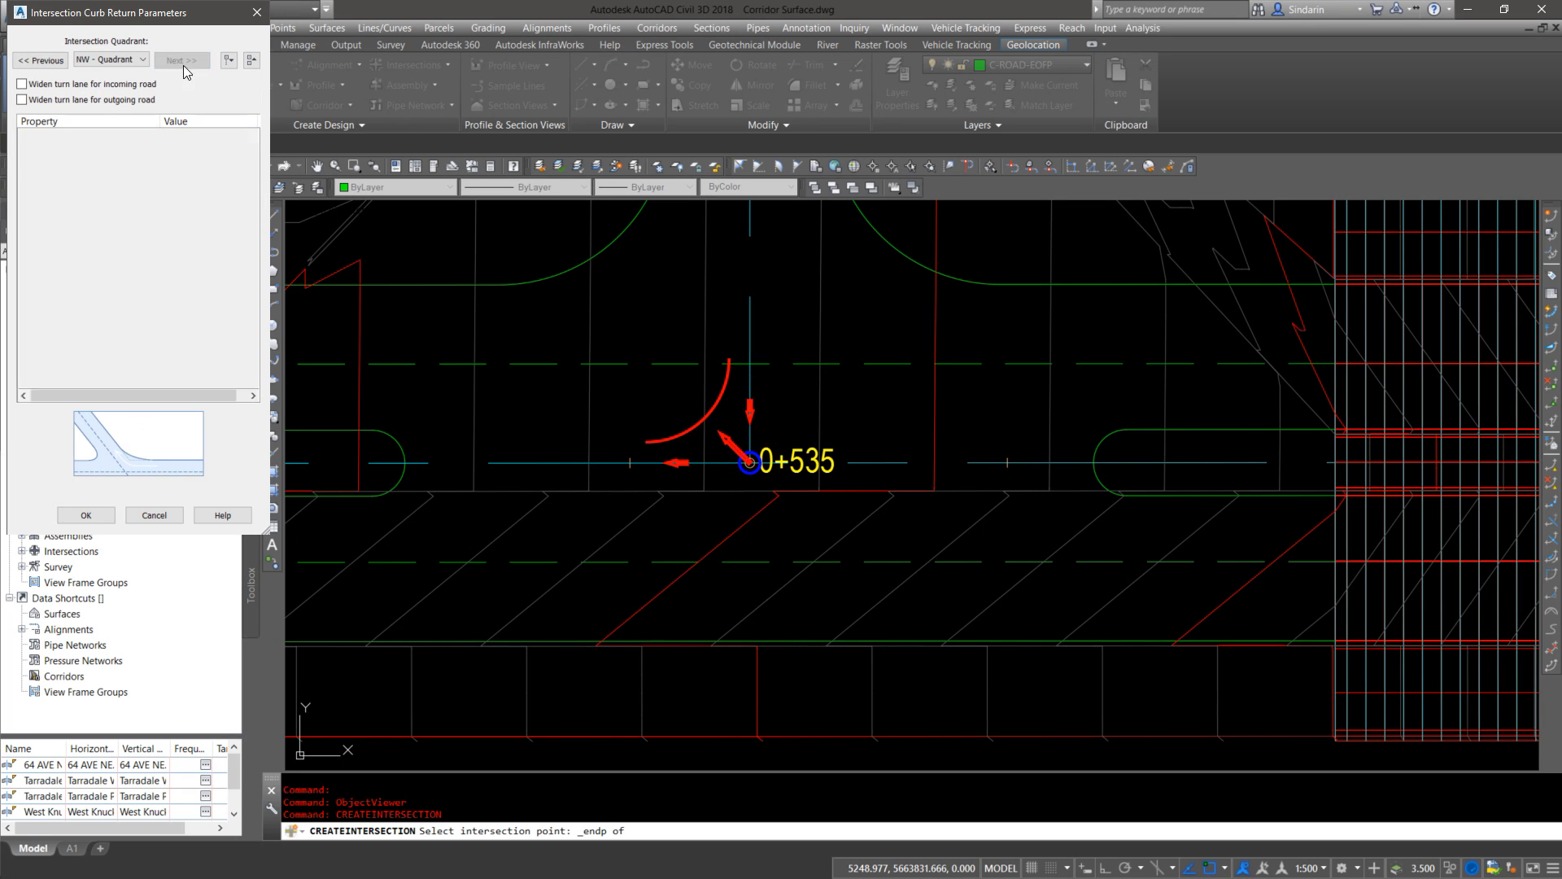
left_click(159, 514)
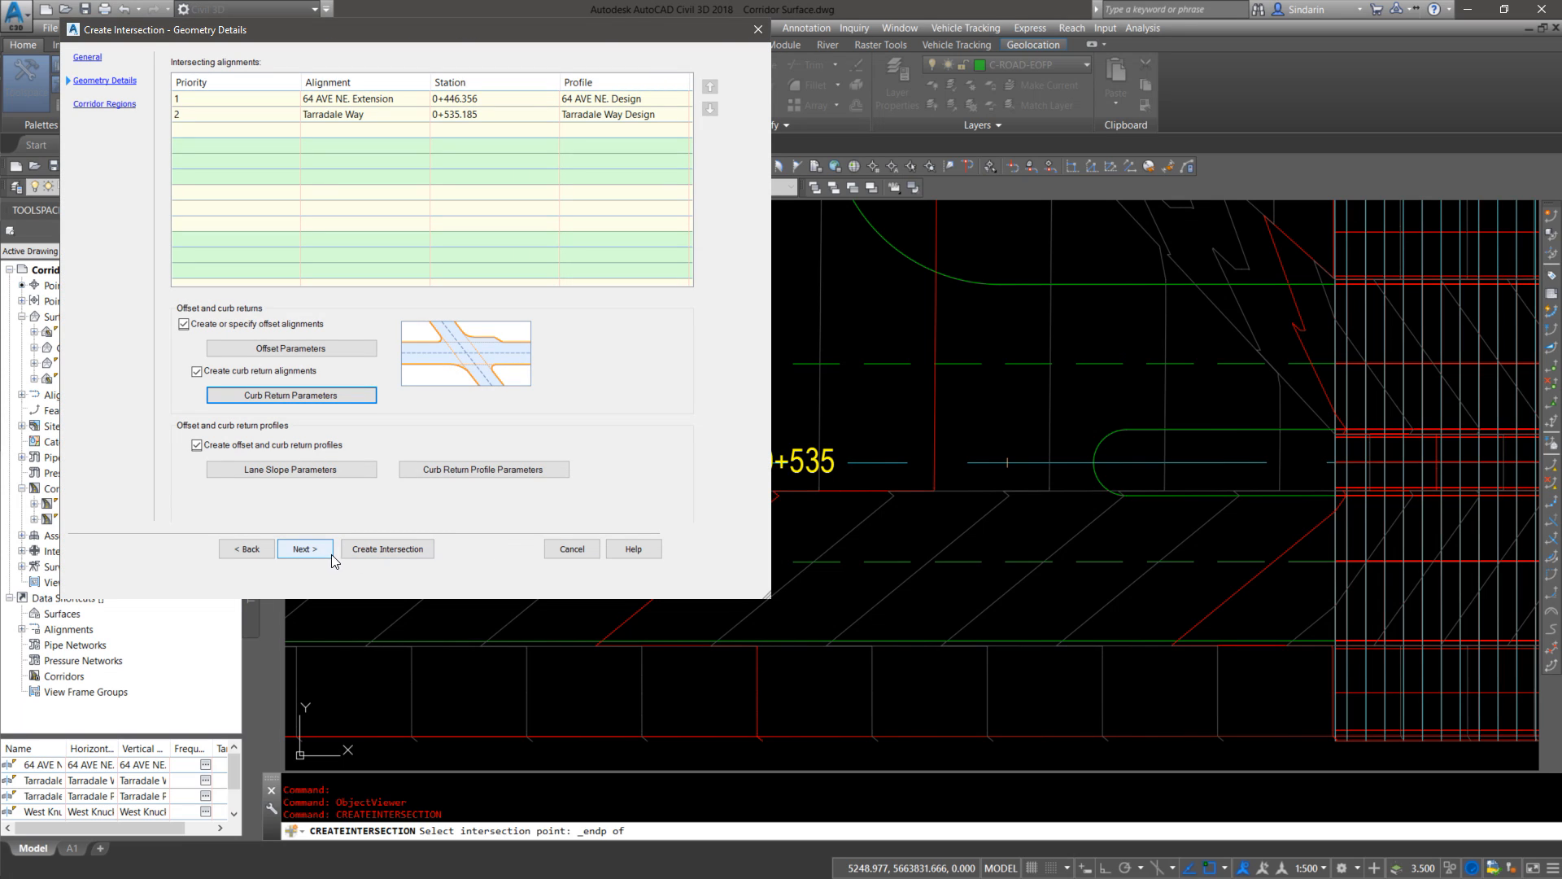
Step: Assign the Curb Return Fillets Right assembly to the Curb Return Fillets corridor region
left_click(310, 551)
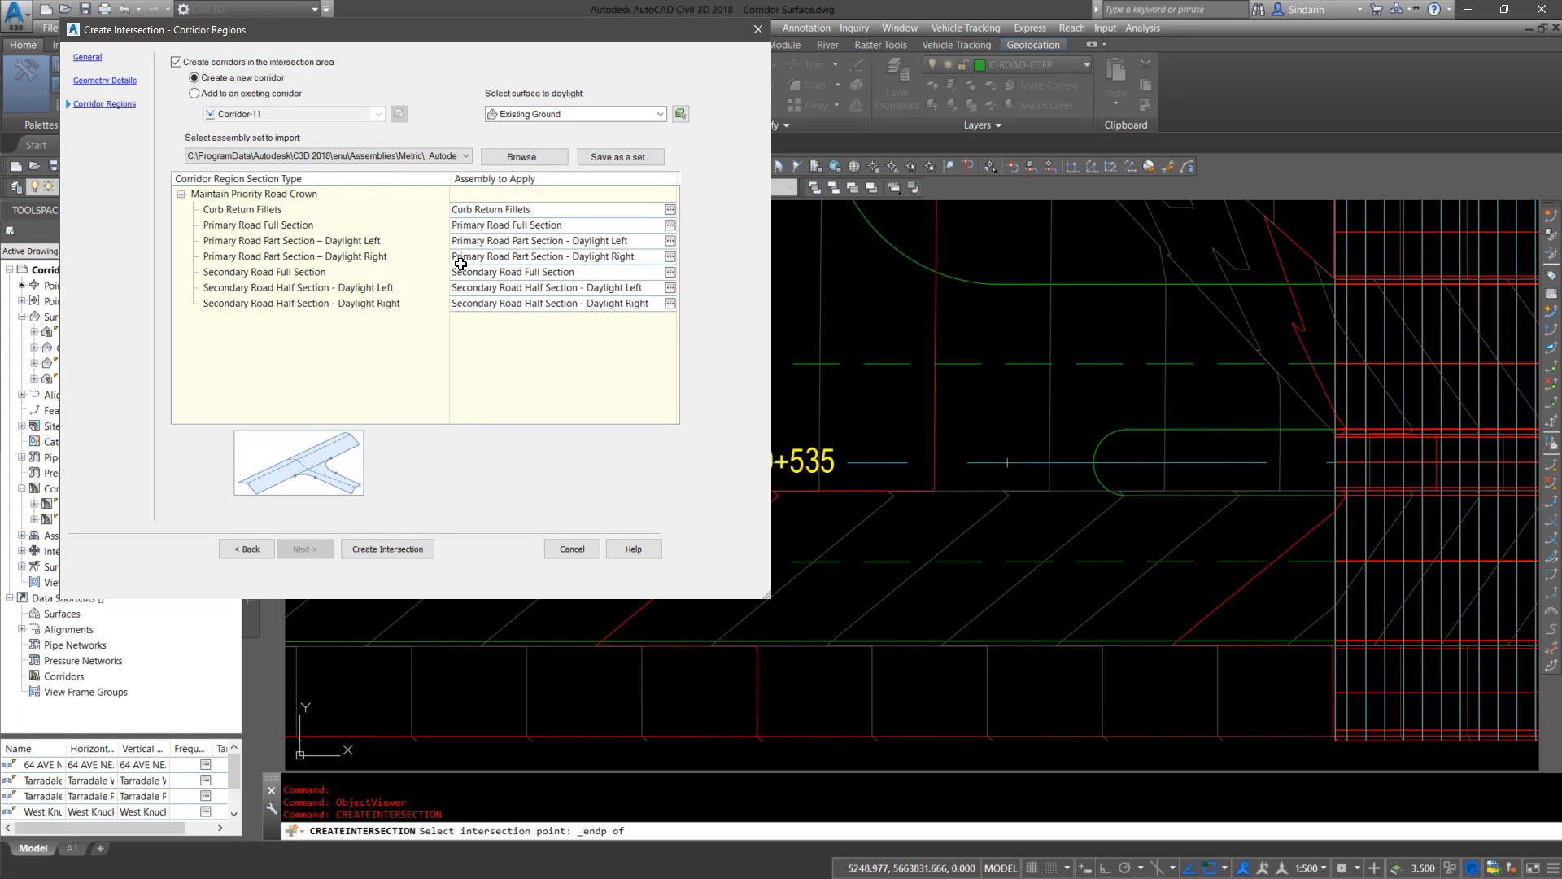
left_click(557, 209)
left_click(671, 209)
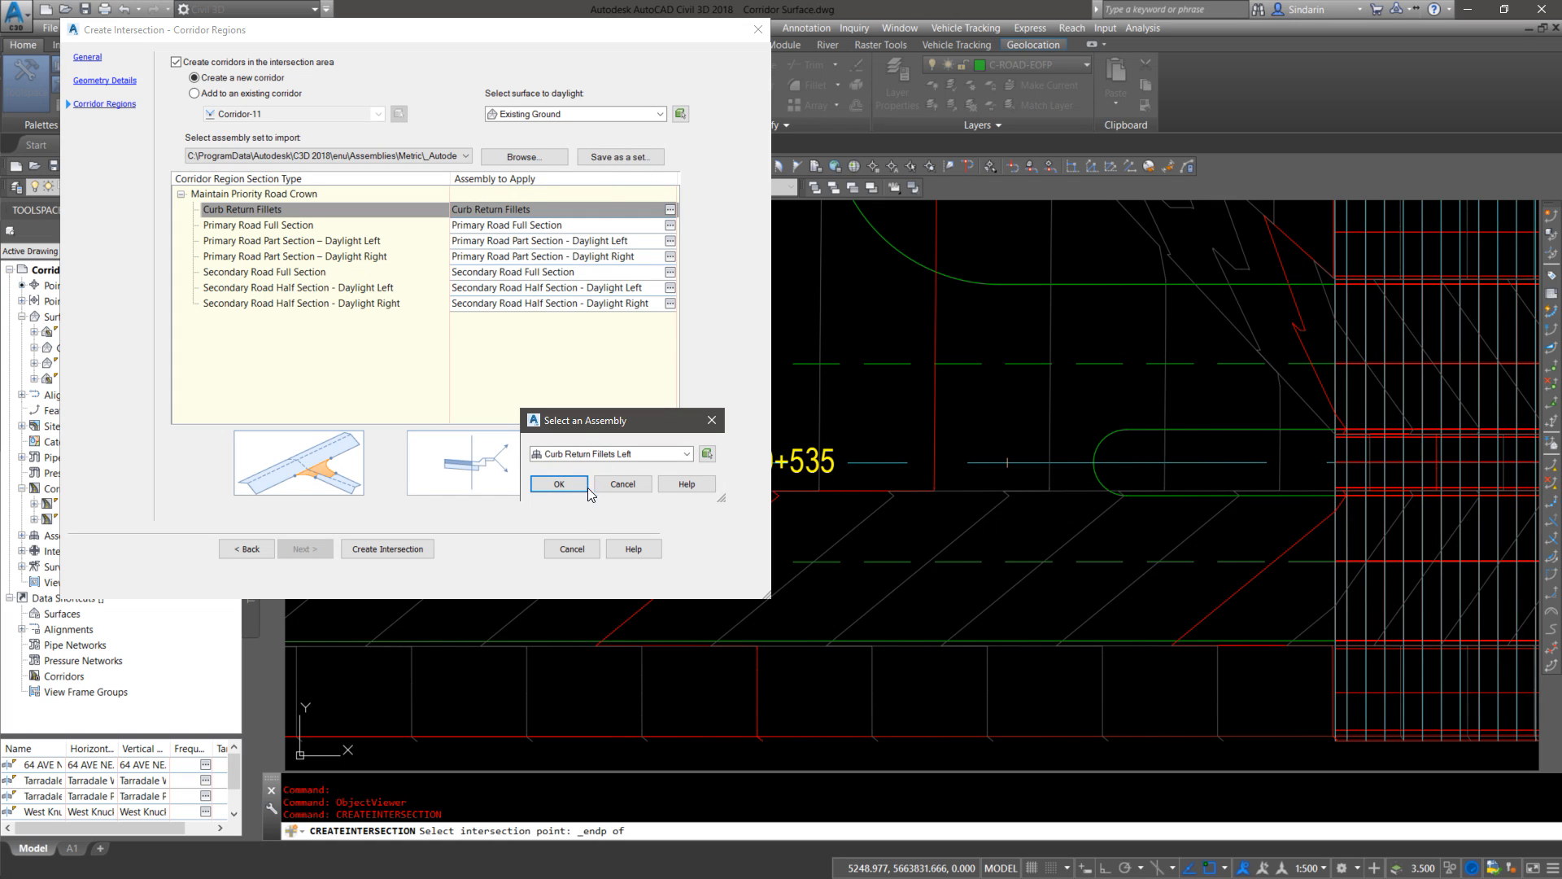
left_click(588, 457)
left_click(556, 480)
left_click(559, 484)
Step: Assign the Primary Collector assembly to the Primary Road Full Section region
left_click(561, 234)
left_click(640, 224)
left_click(670, 223)
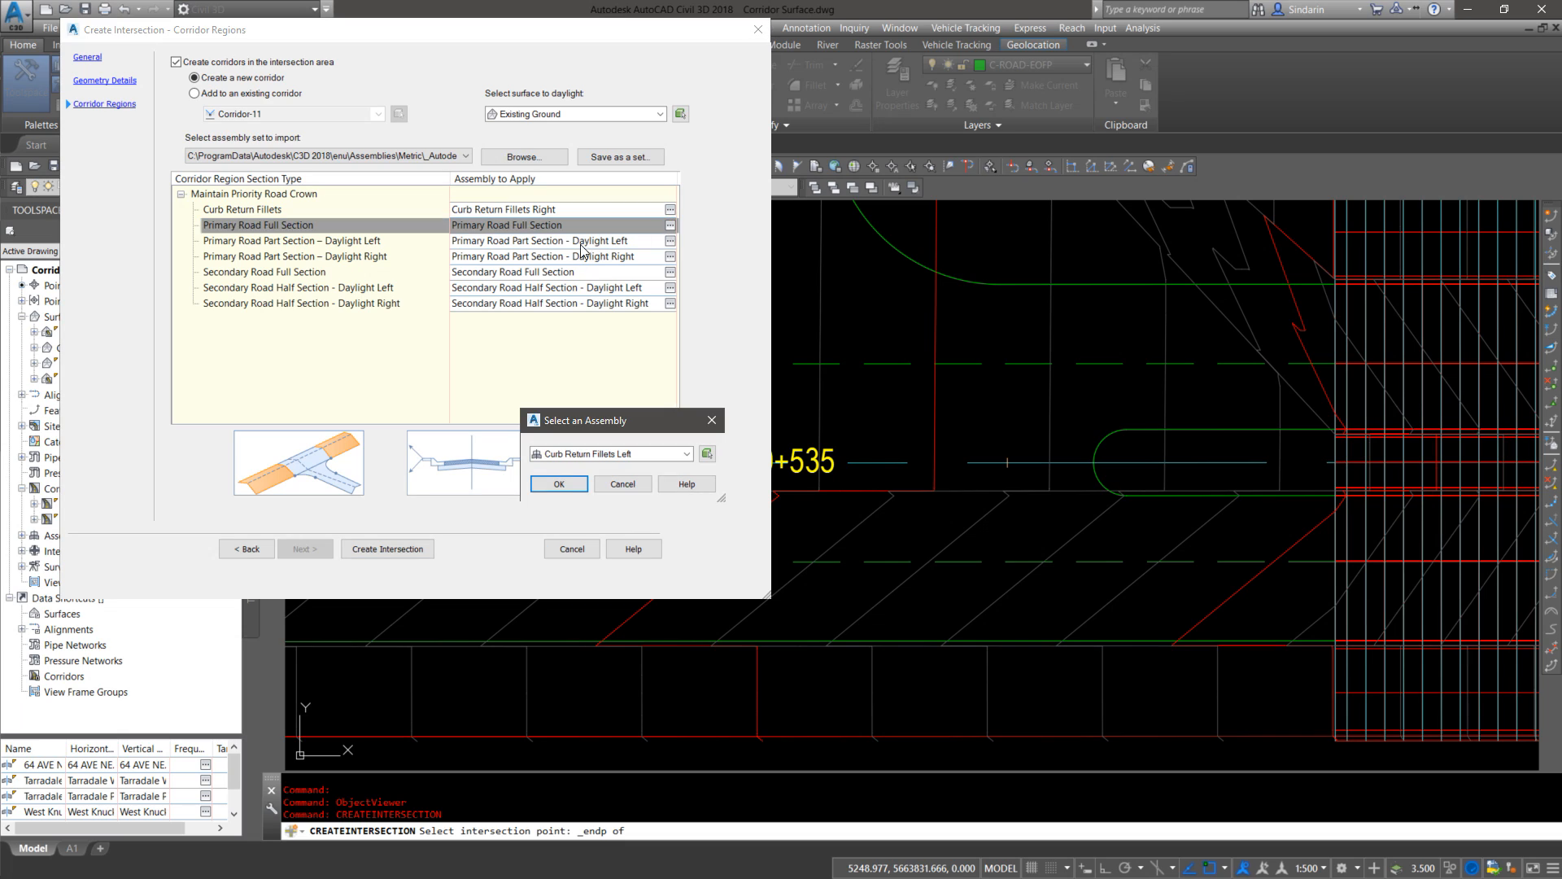
left_click(606, 454)
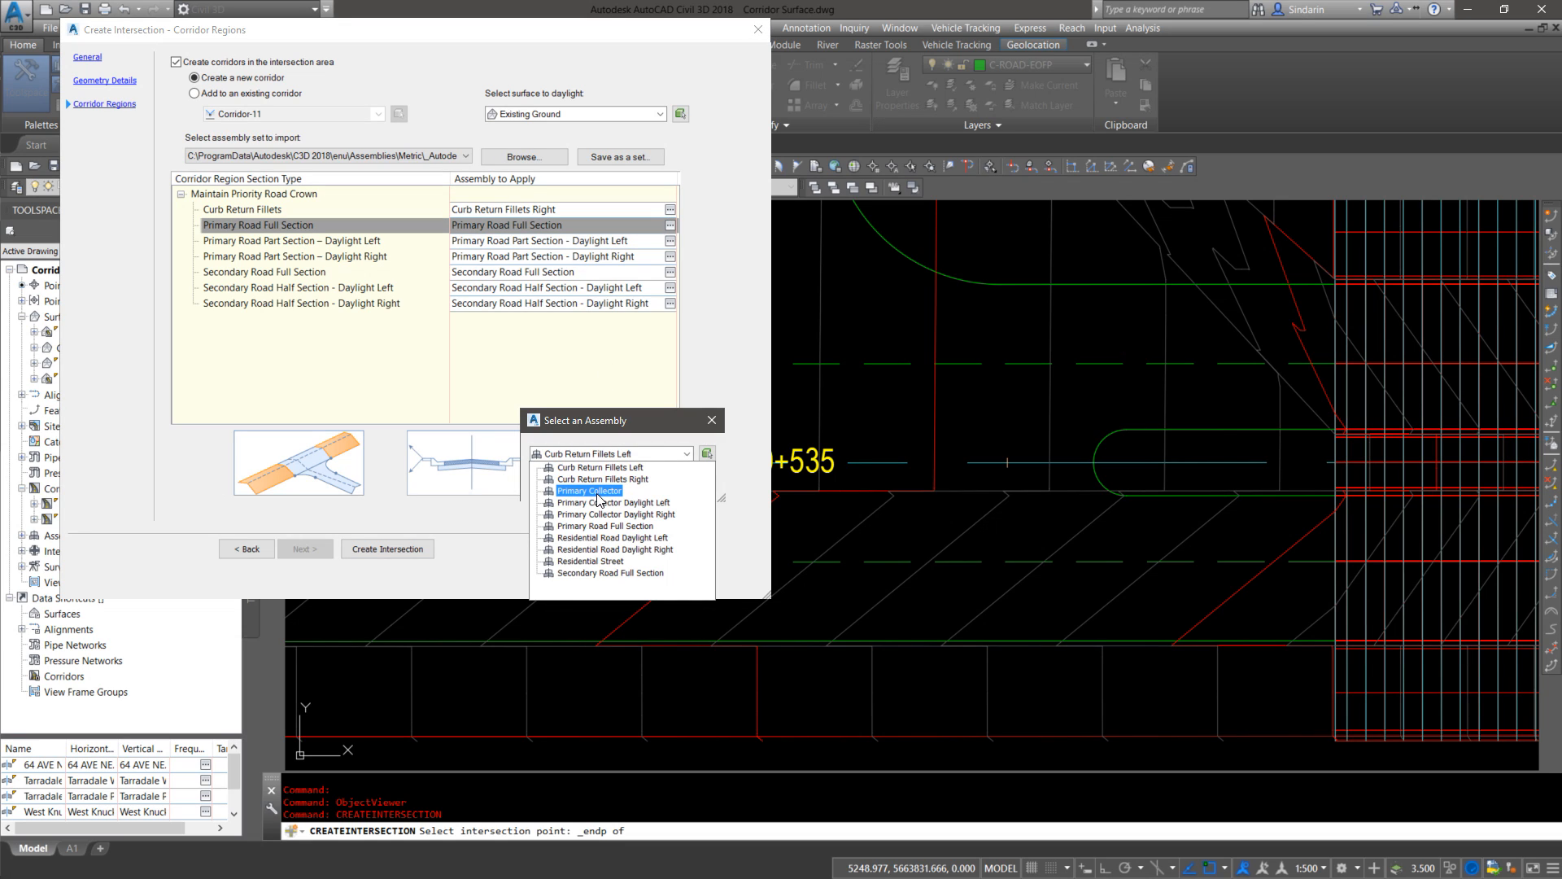
left_click(589, 490)
left_click(558, 485)
Step: Assign Primary Collector Daylight Left and Primary Collector Daylight Right to the matching Primary Road Part Section regions
left_click(658, 242)
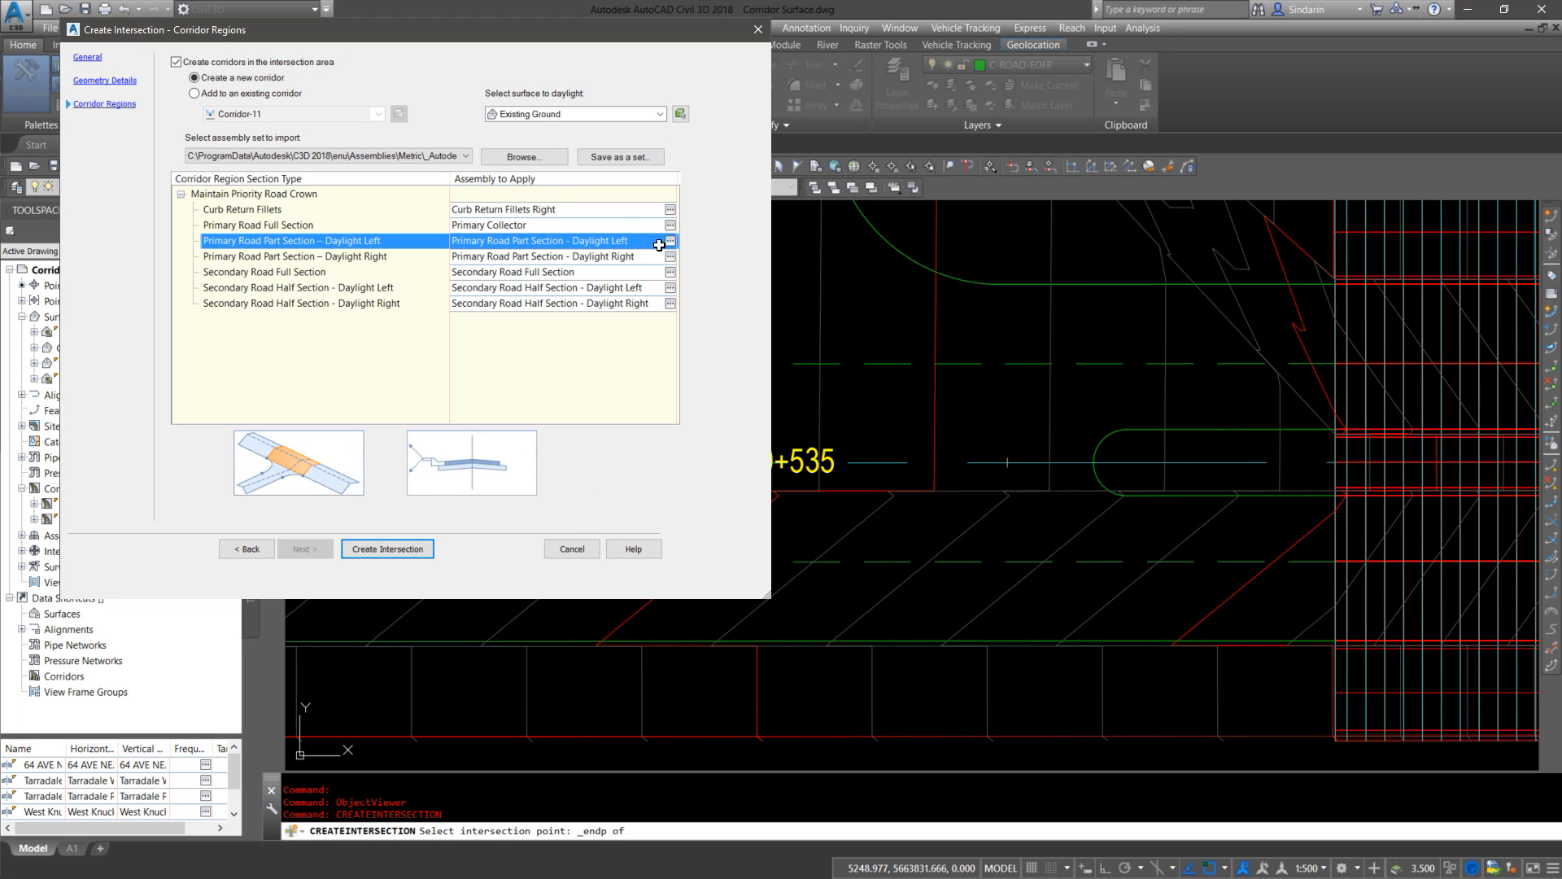
left_click(669, 240)
left_click(615, 454)
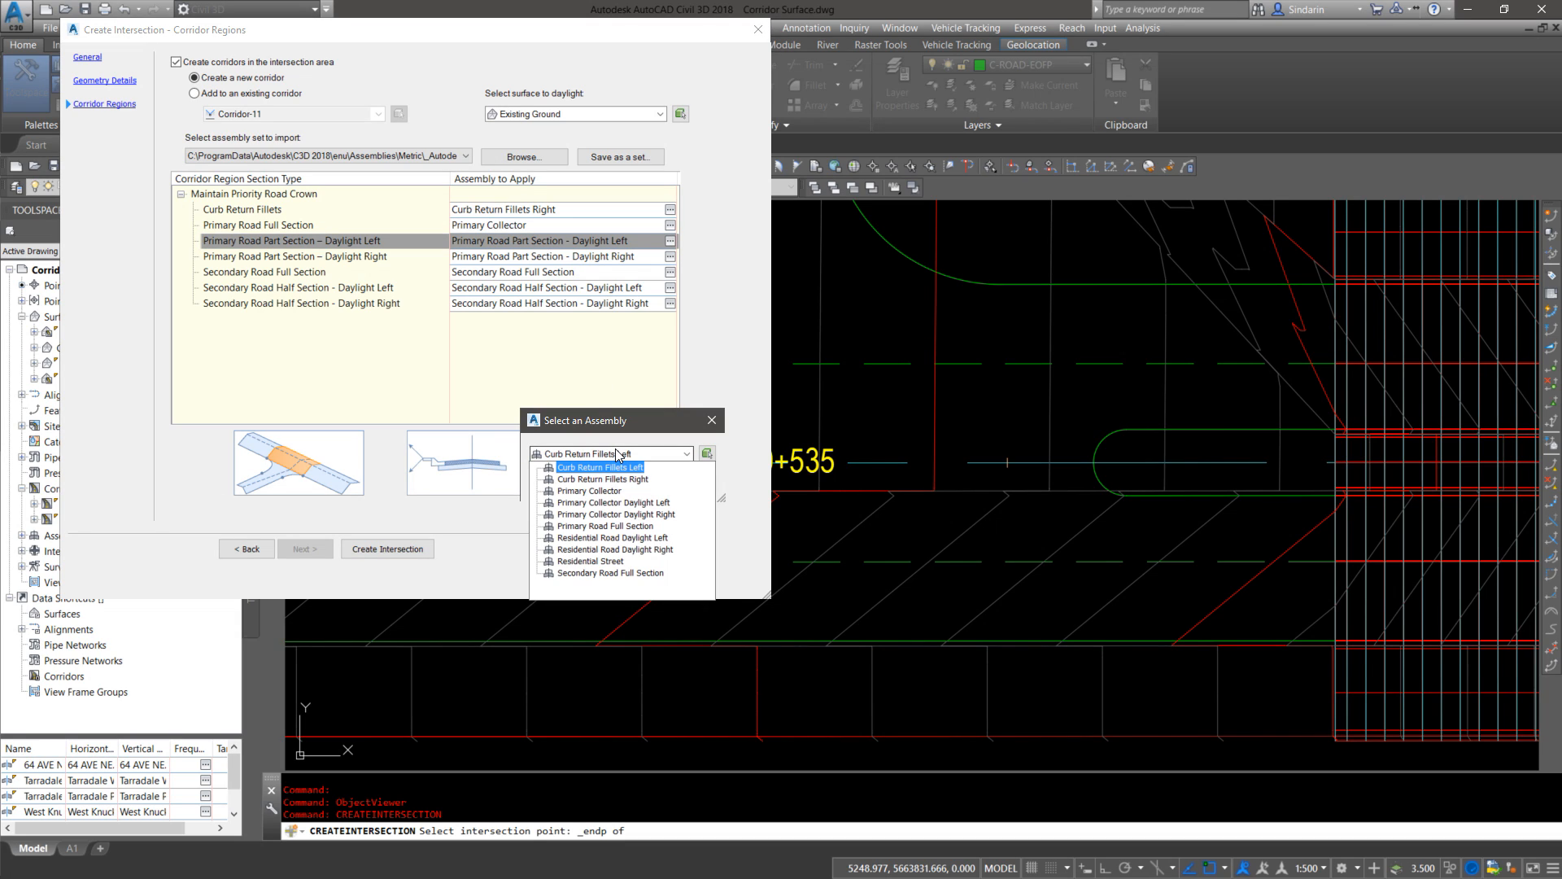
left_click(613, 502)
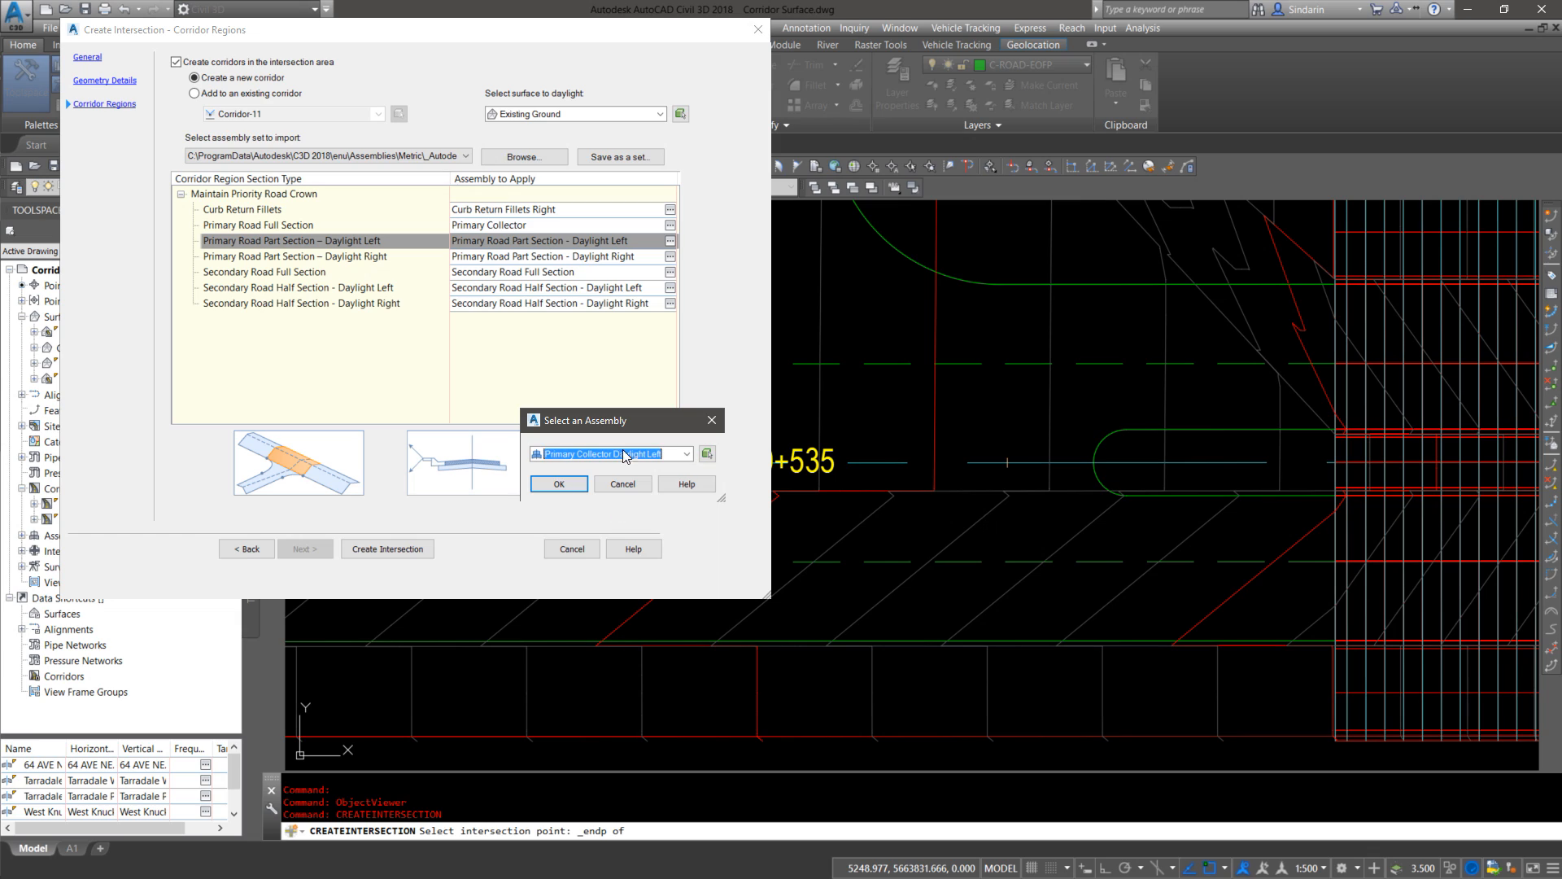
left_click(576, 486)
left_click(669, 256)
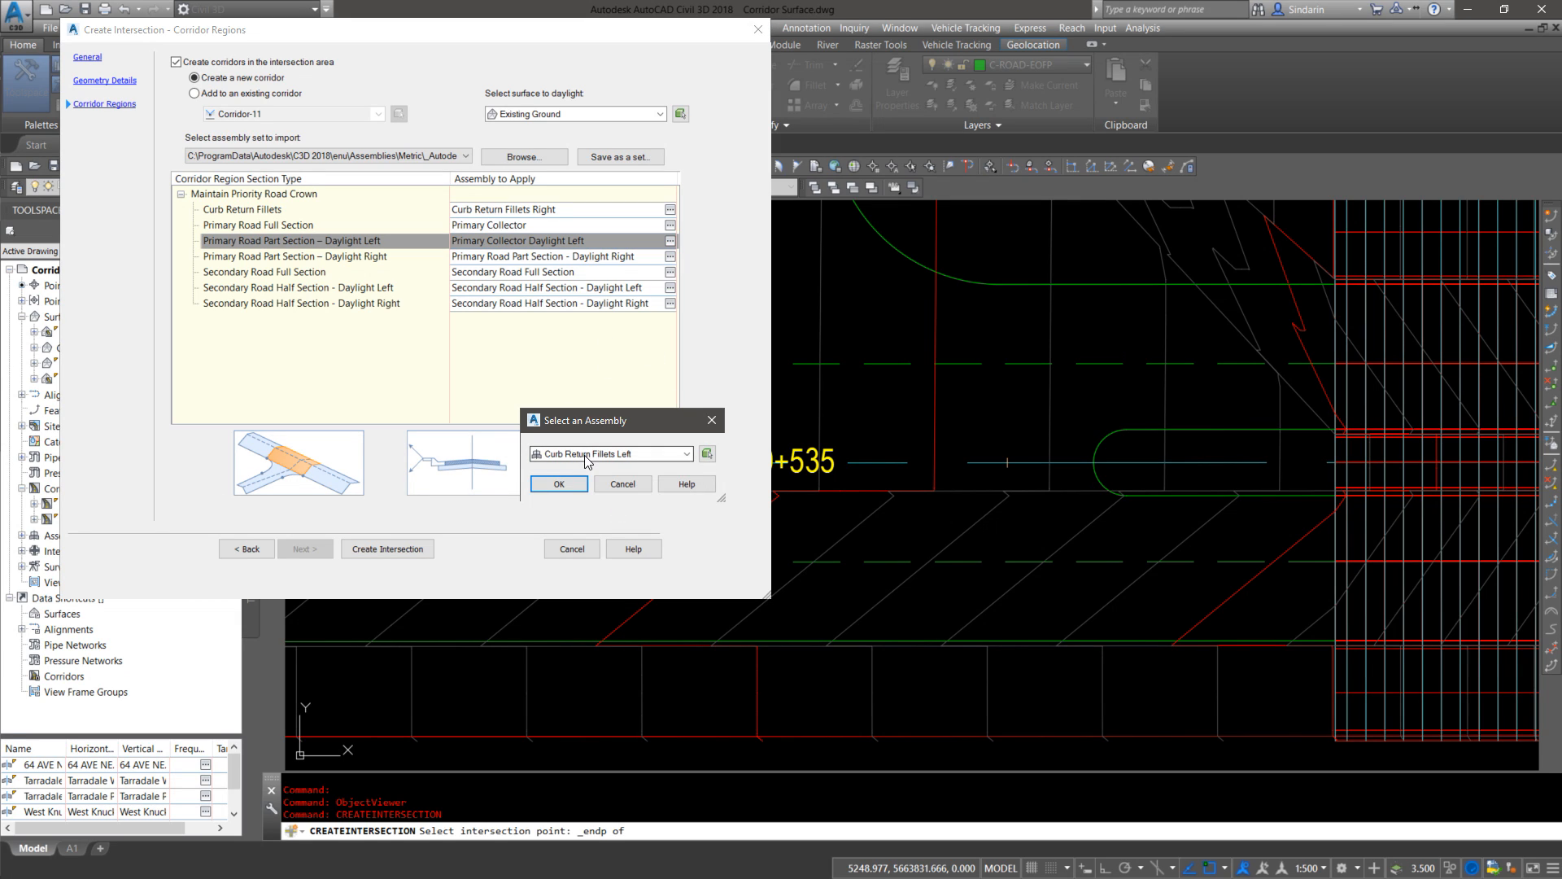
left_click(611, 454)
left_click(616, 514)
left_click(575, 485)
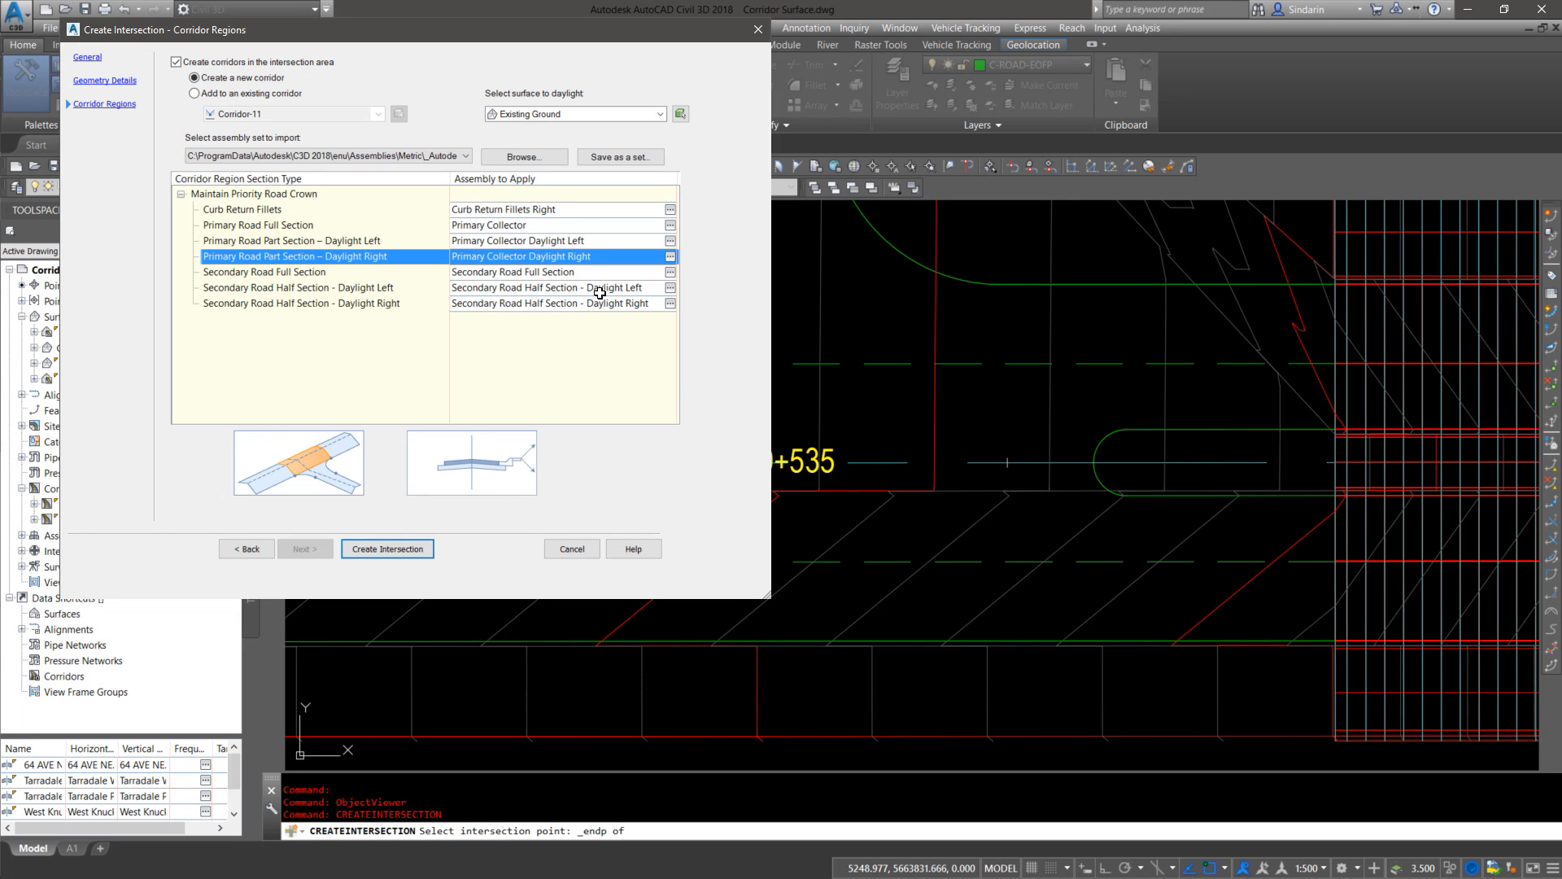
Step: Assign the Residential Street assembly to the Secondary Road Full Section region
left_click(568, 273)
left_click(670, 272)
left_click(610, 454)
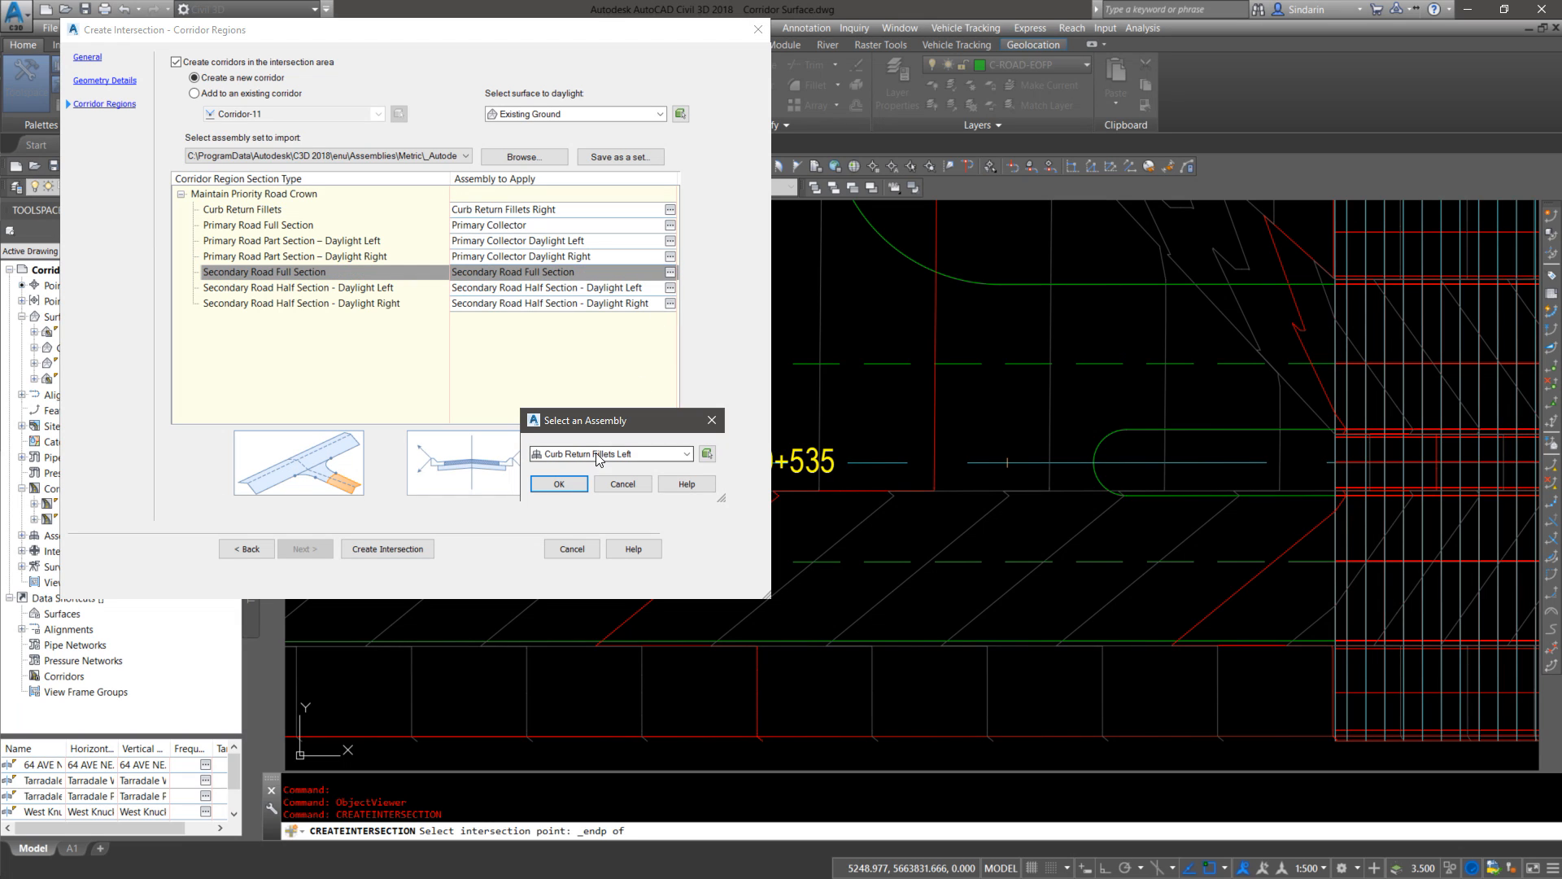
left_click(591, 561)
left_click(577, 487)
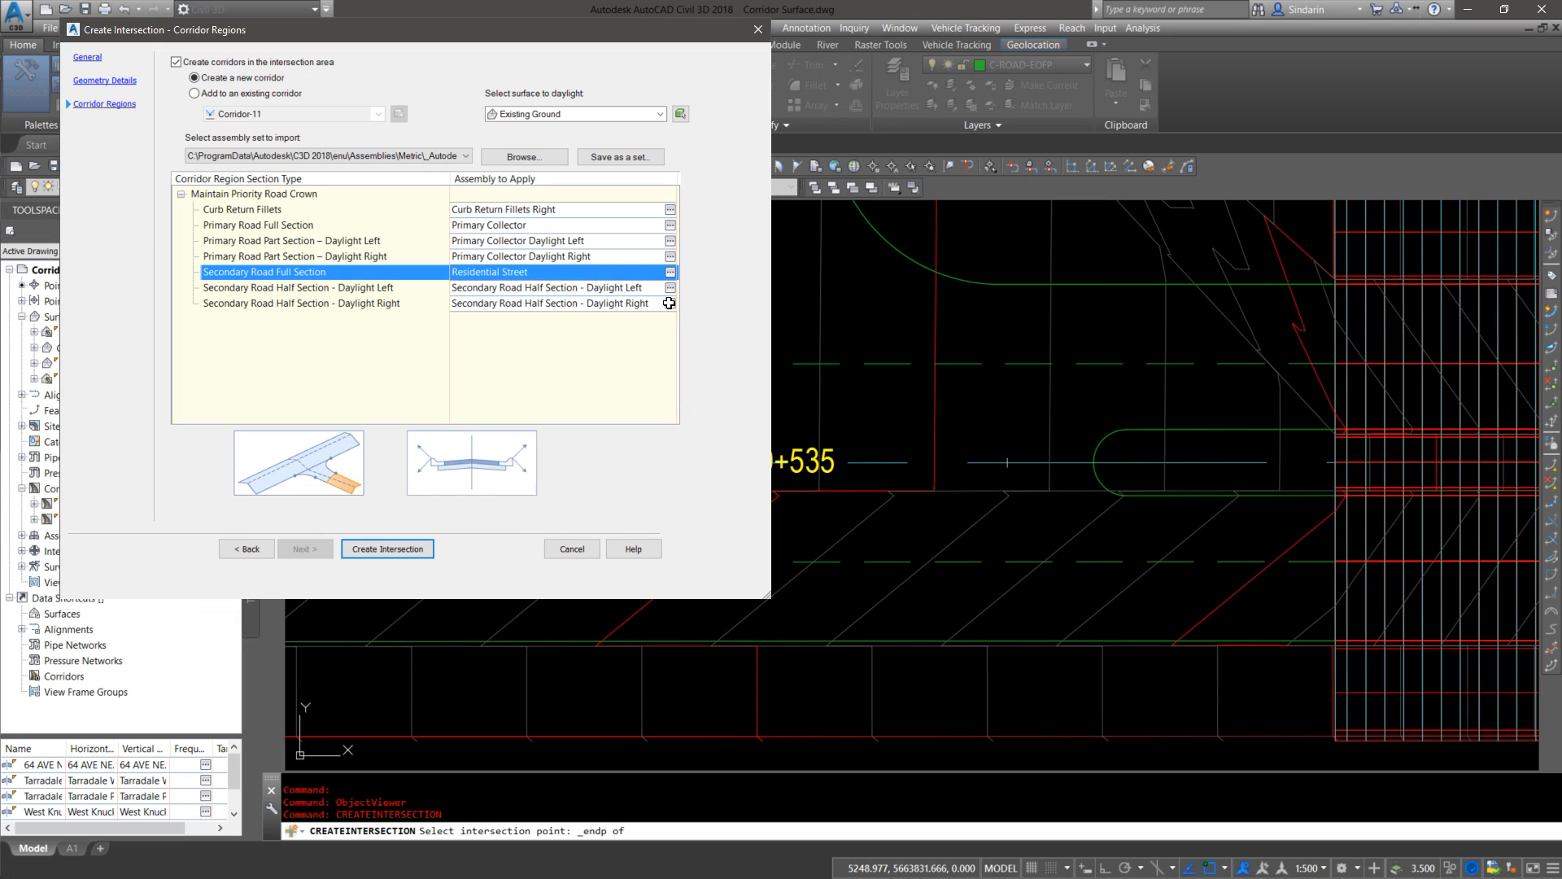
Step: Assign Residential Road Daylight Left and Residential Road Daylight Right to the matching Secondary Road Half Section regions
left_click(671, 285)
left_click(619, 453)
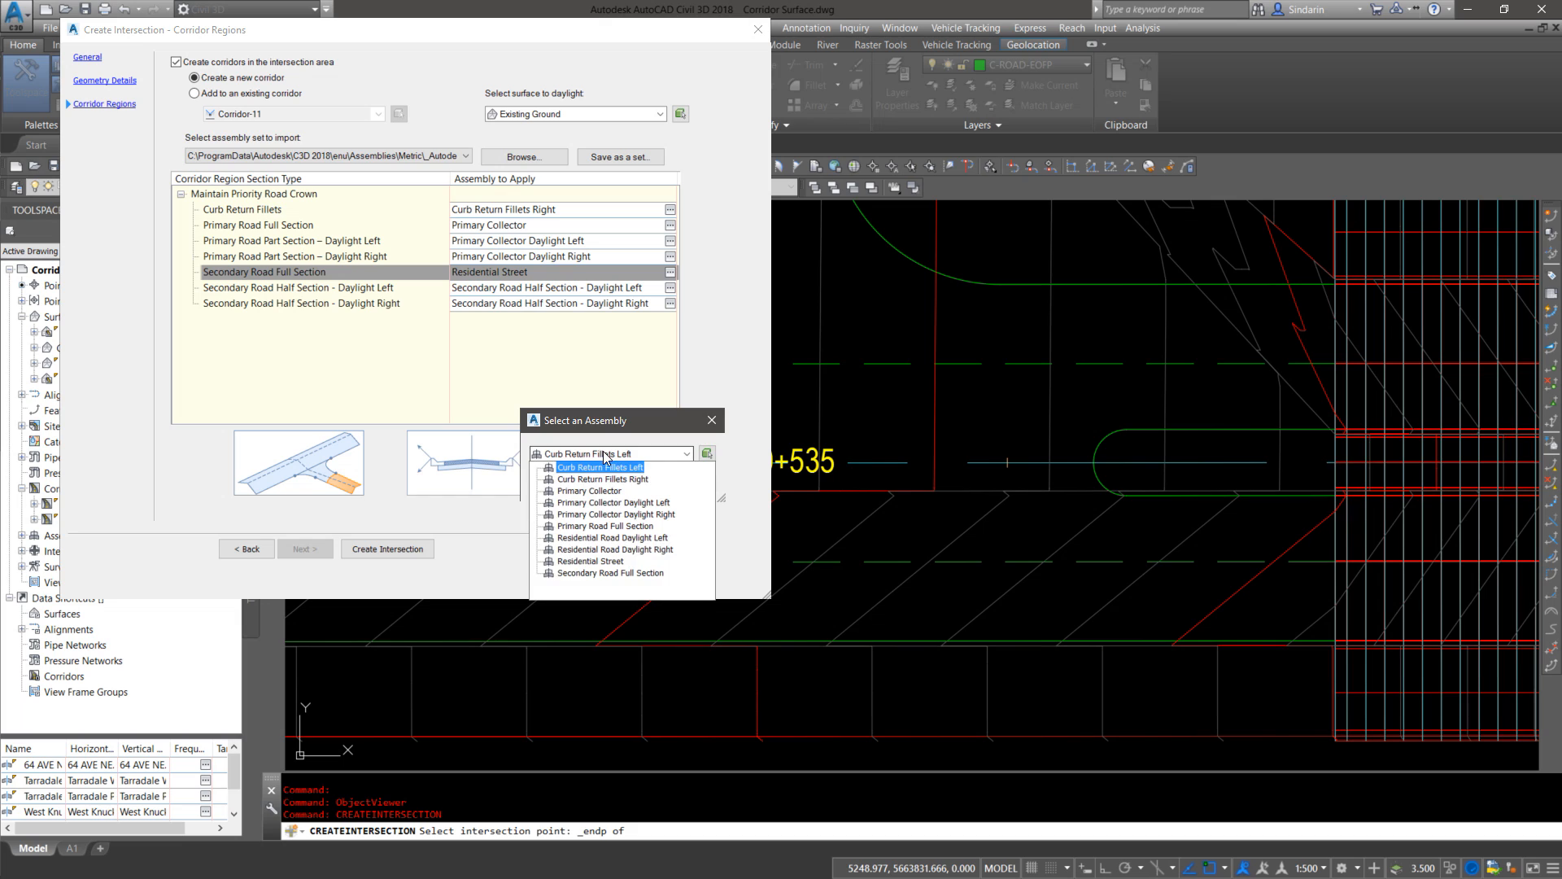
left_click(612, 537)
left_click(564, 485)
left_click(669, 304)
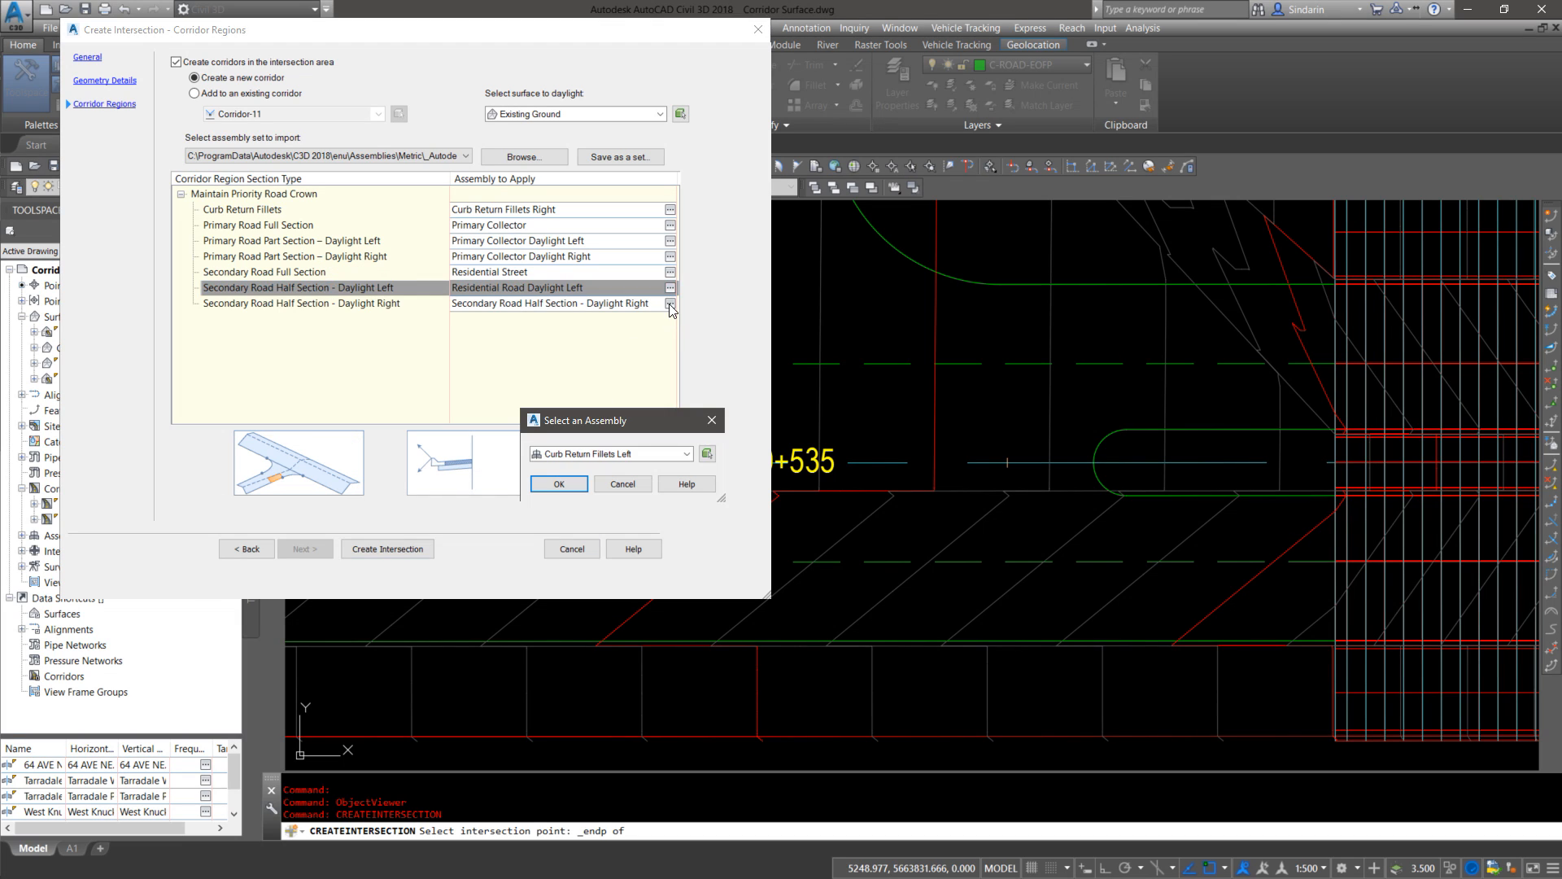
left_click(597, 459)
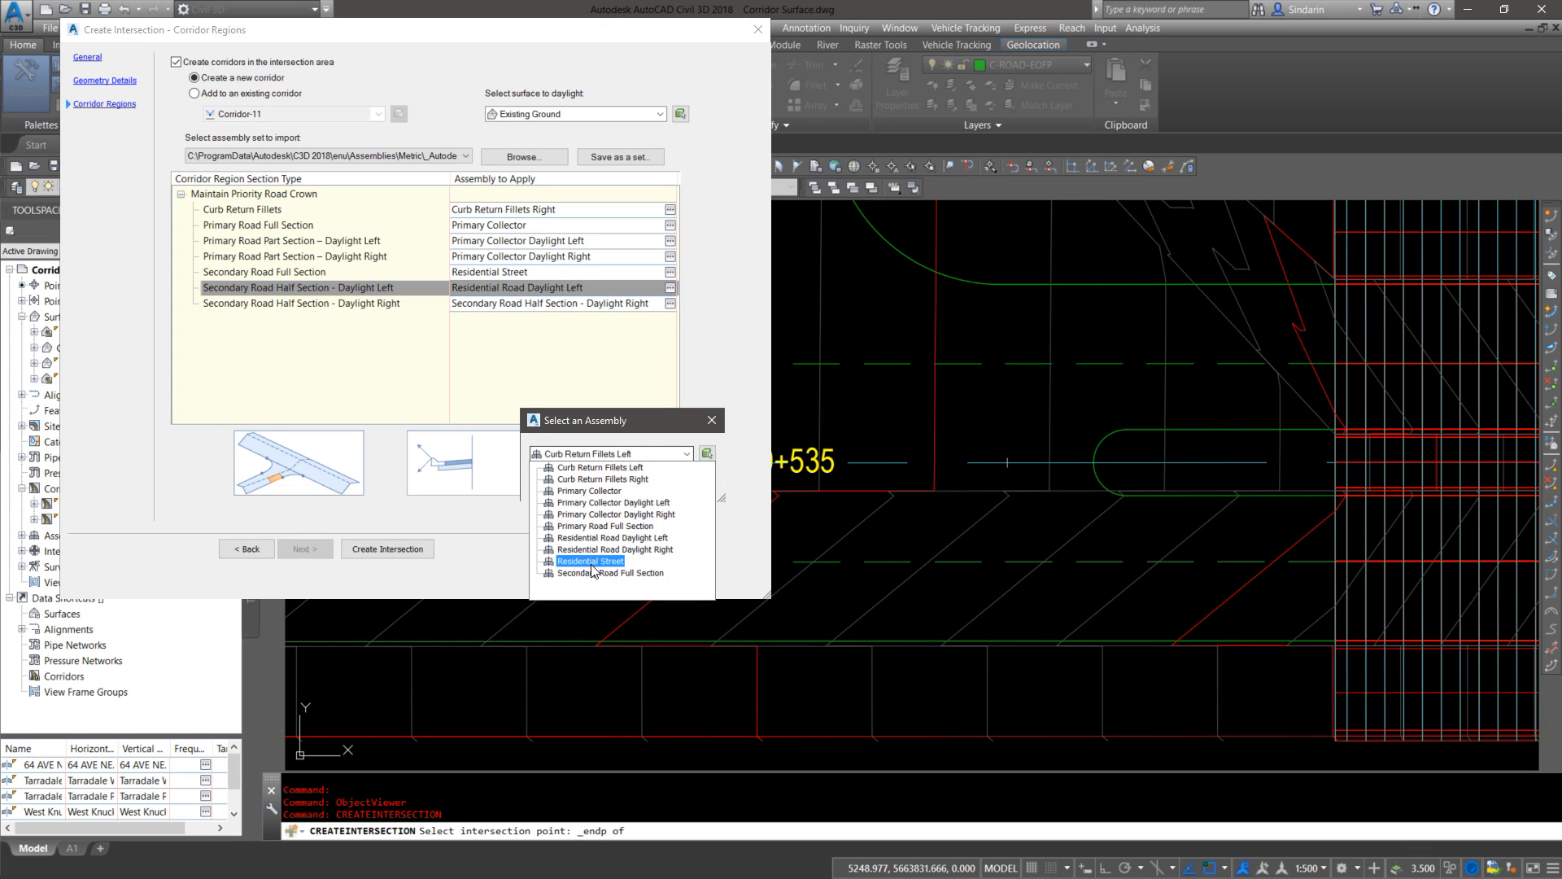
left_click(602, 549)
left_click(568, 490)
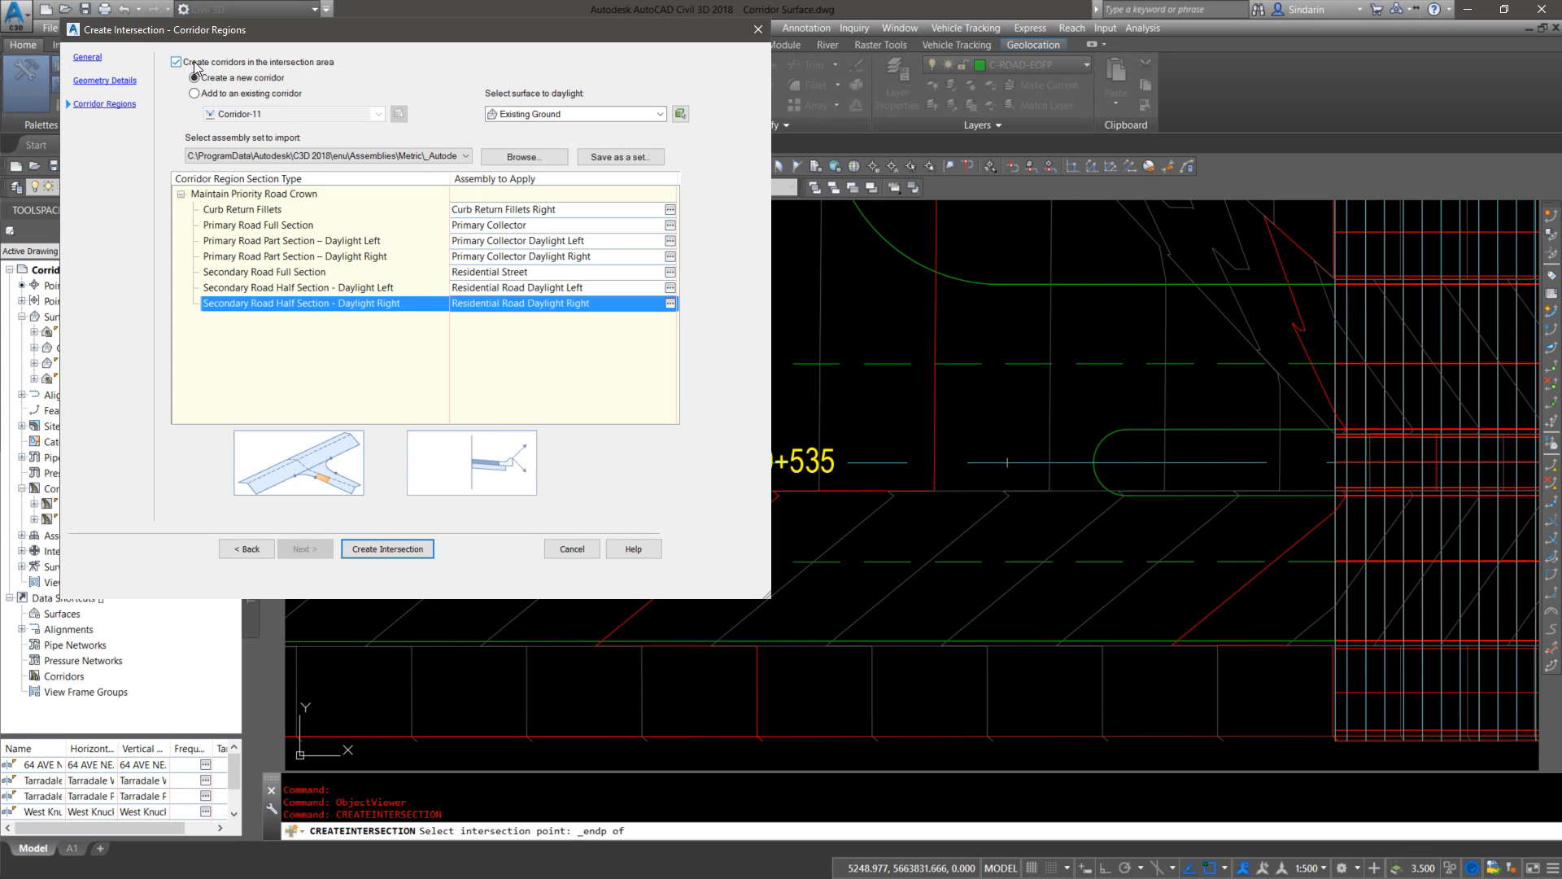
Step: Create the intersection with the assigned assemblies and open the resulting corridor's parameters for region editing
left_click(371, 545)
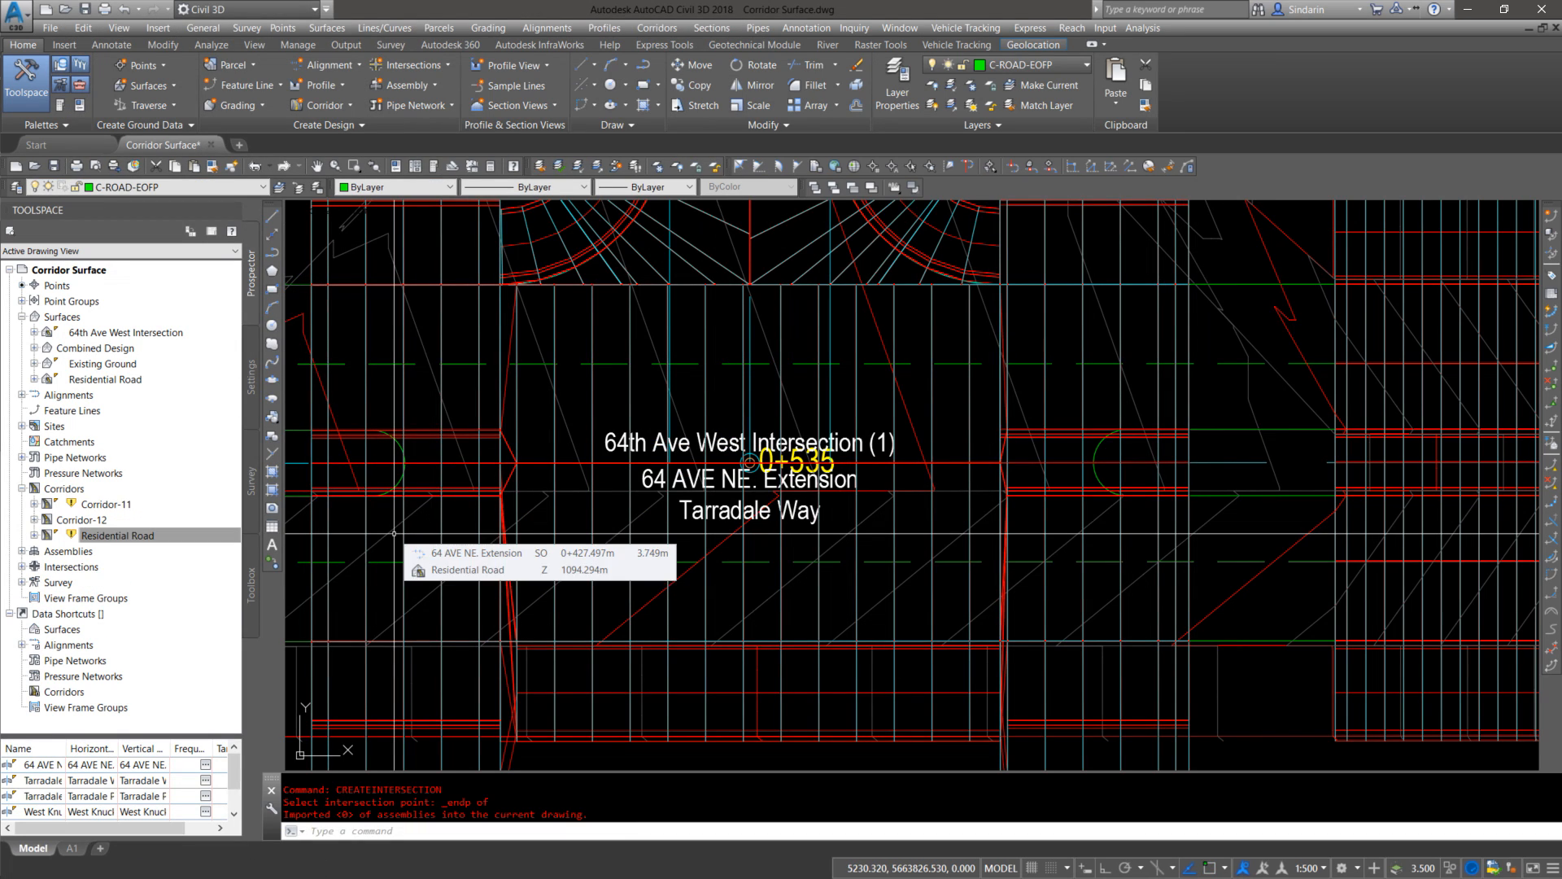
scroll(746, 586, "down", 5)
middle_click_drag(869, 403, 939, 405)
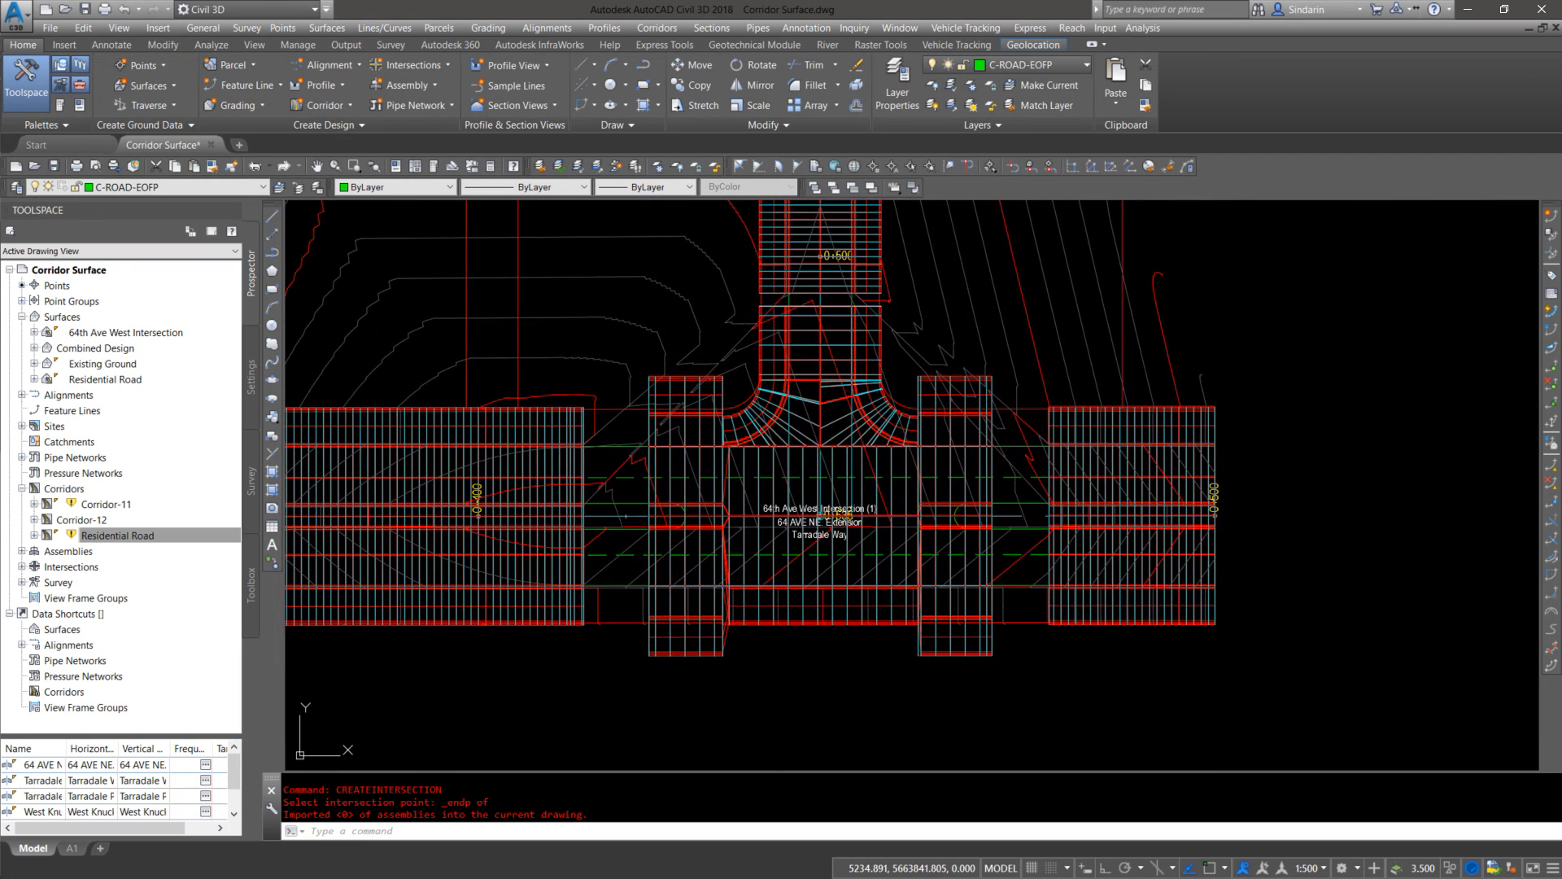
left_click(683, 378)
right_click(683, 377)
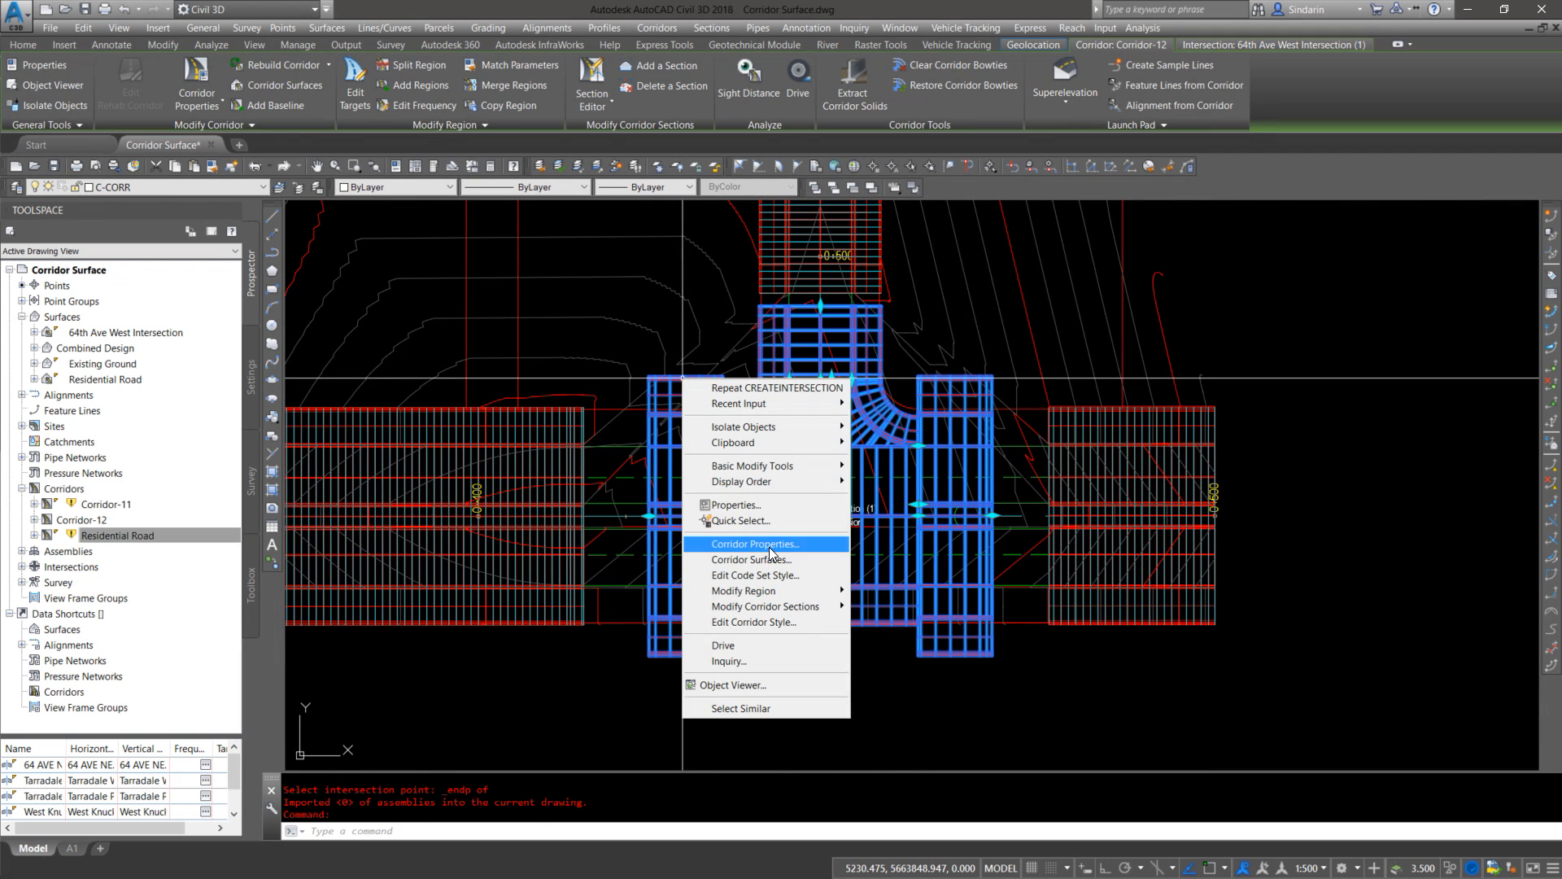
left_click(755, 544)
left_click(114, 60)
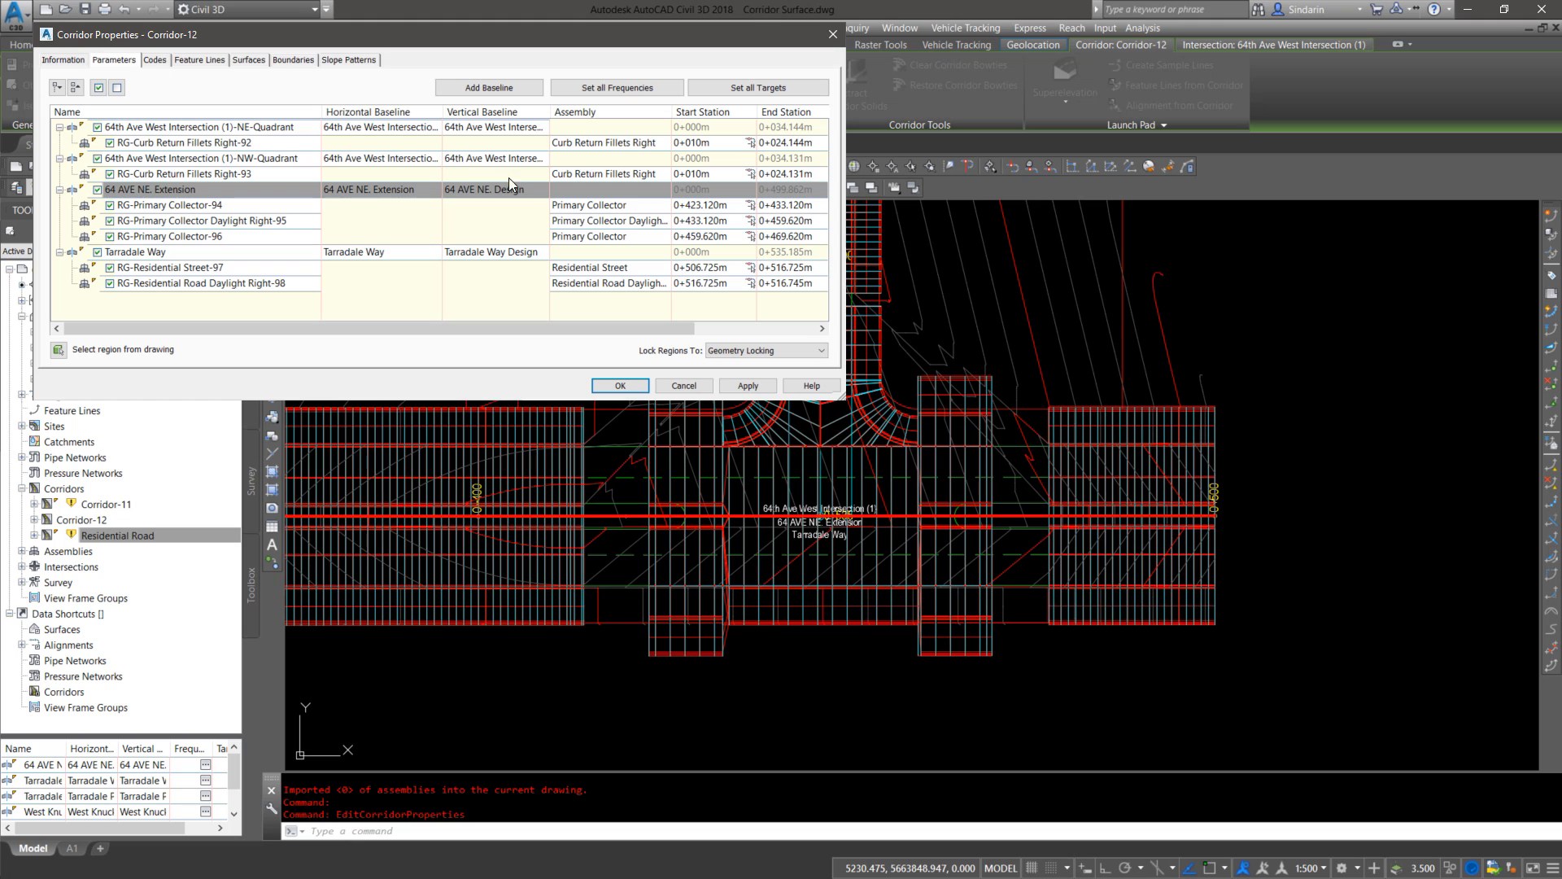
Step: Try reassigning the Primary Collector assembly to the first and last 64 AVE NE. Extension regions of the new intersection corridor
left_click(634, 206)
left_click(303, 125)
left_click(272, 163)
left_click(251, 158)
left_click(634, 236)
left_click(260, 124)
left_click(260, 162)
left_click(245, 158)
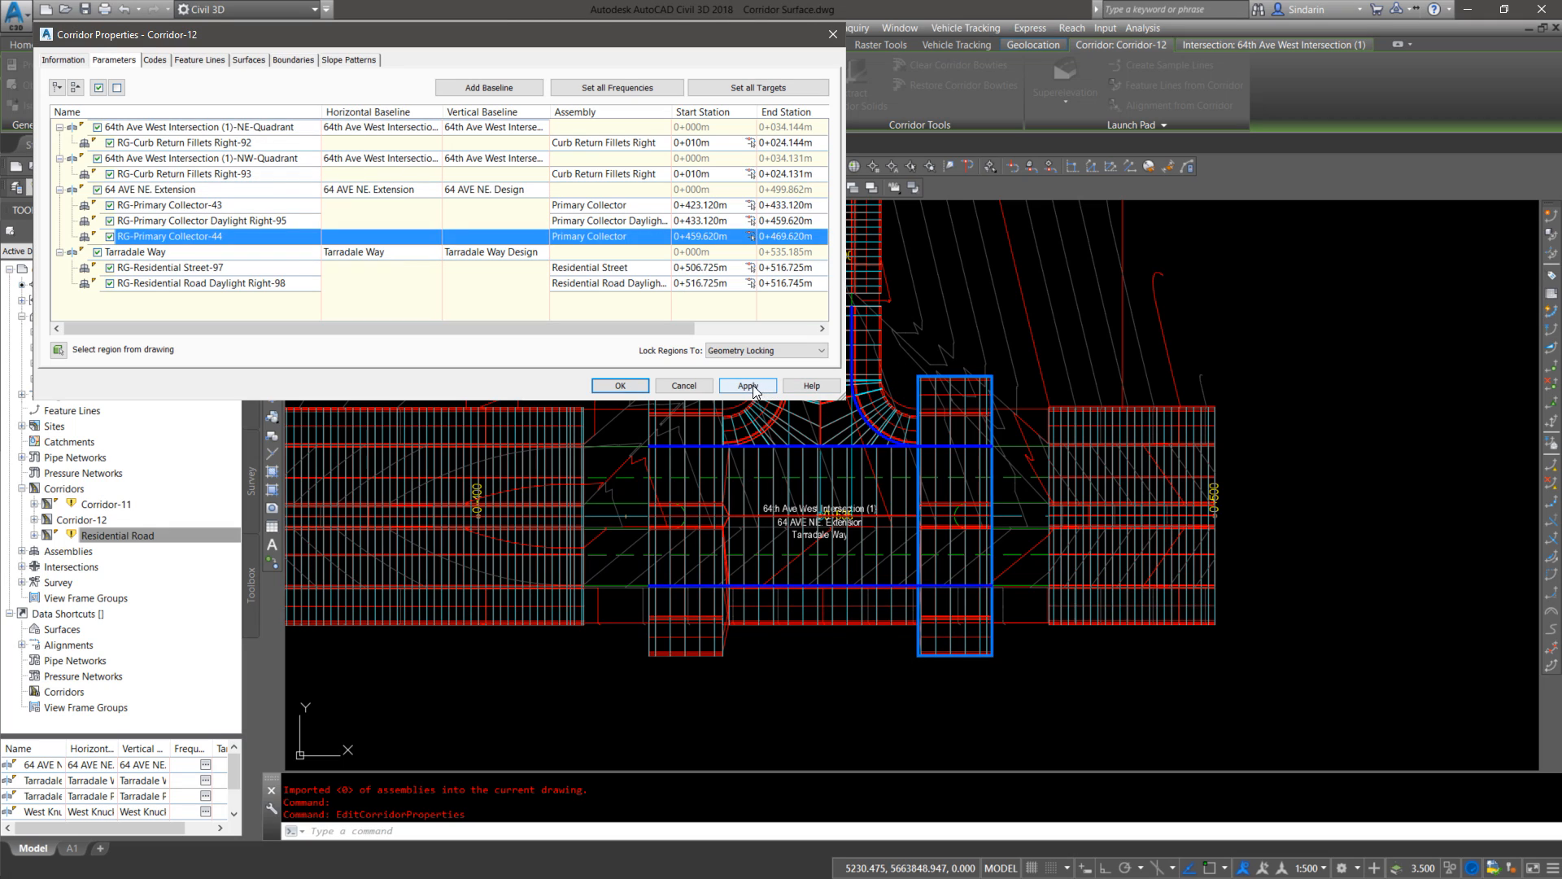
Step: Assign Primary Road Full Section to the first and last 64 AVE NE. Extension regions and rebuild the corridor
left_click(633, 206)
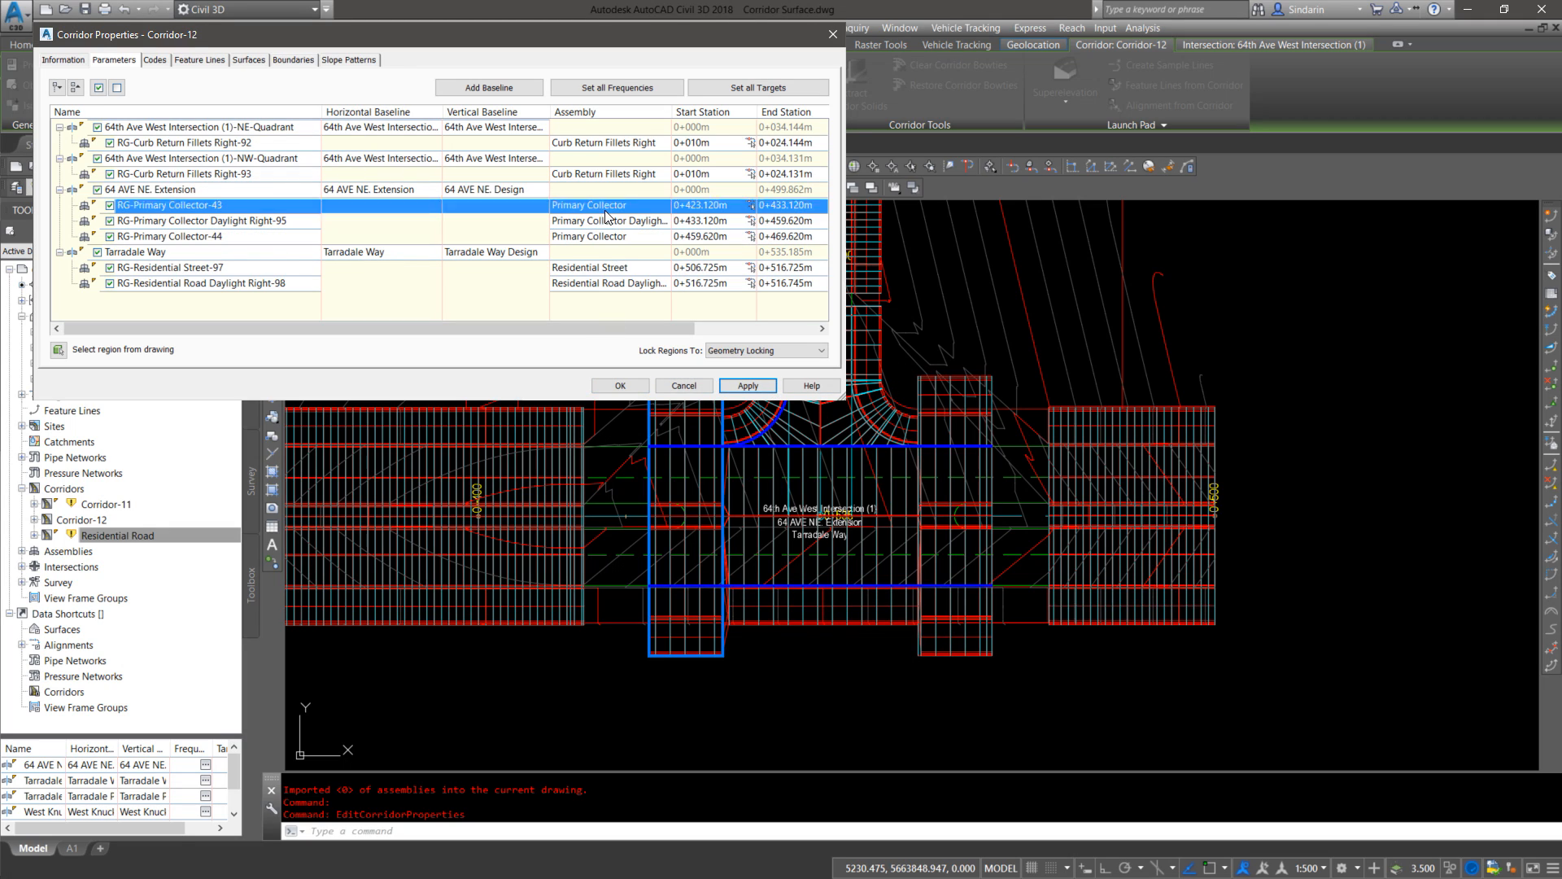
left_click(307, 125)
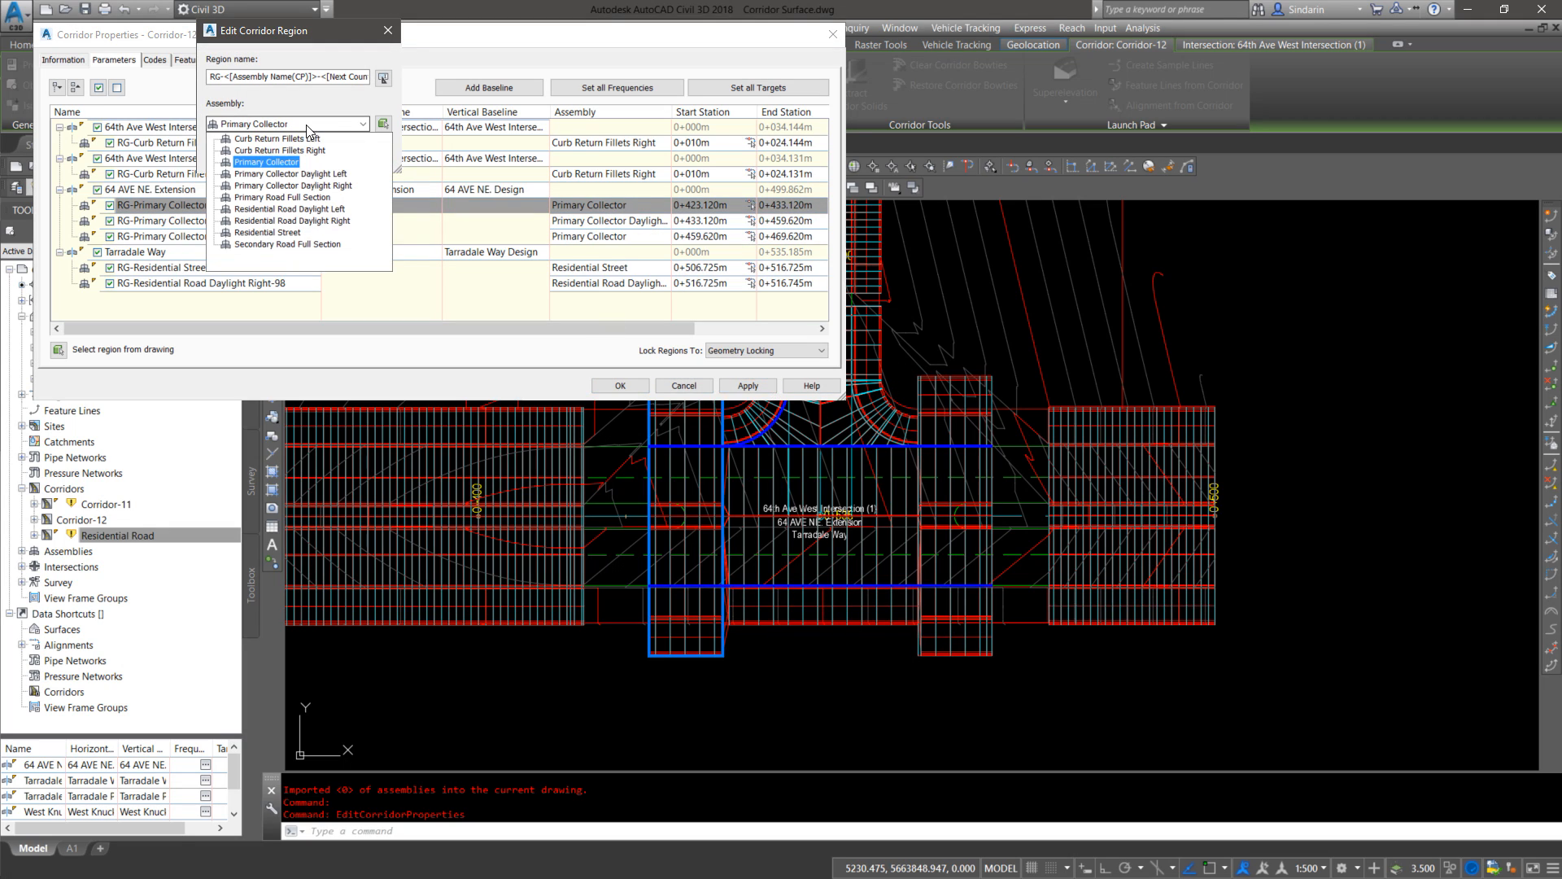
left_click(282, 197)
left_click(240, 158)
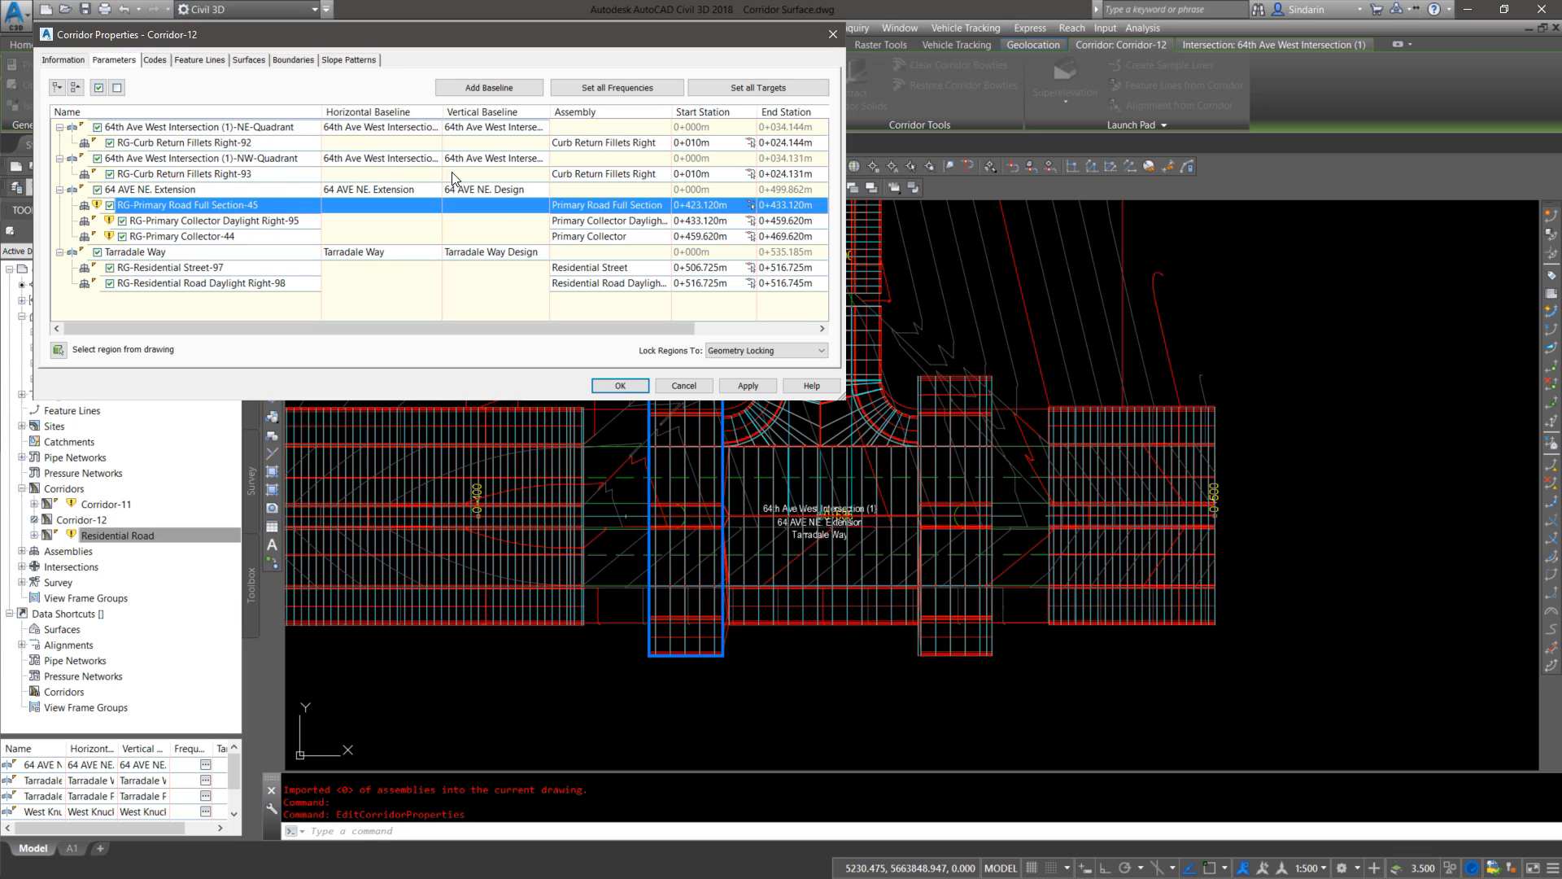
left_click(610, 237)
left_click(307, 123)
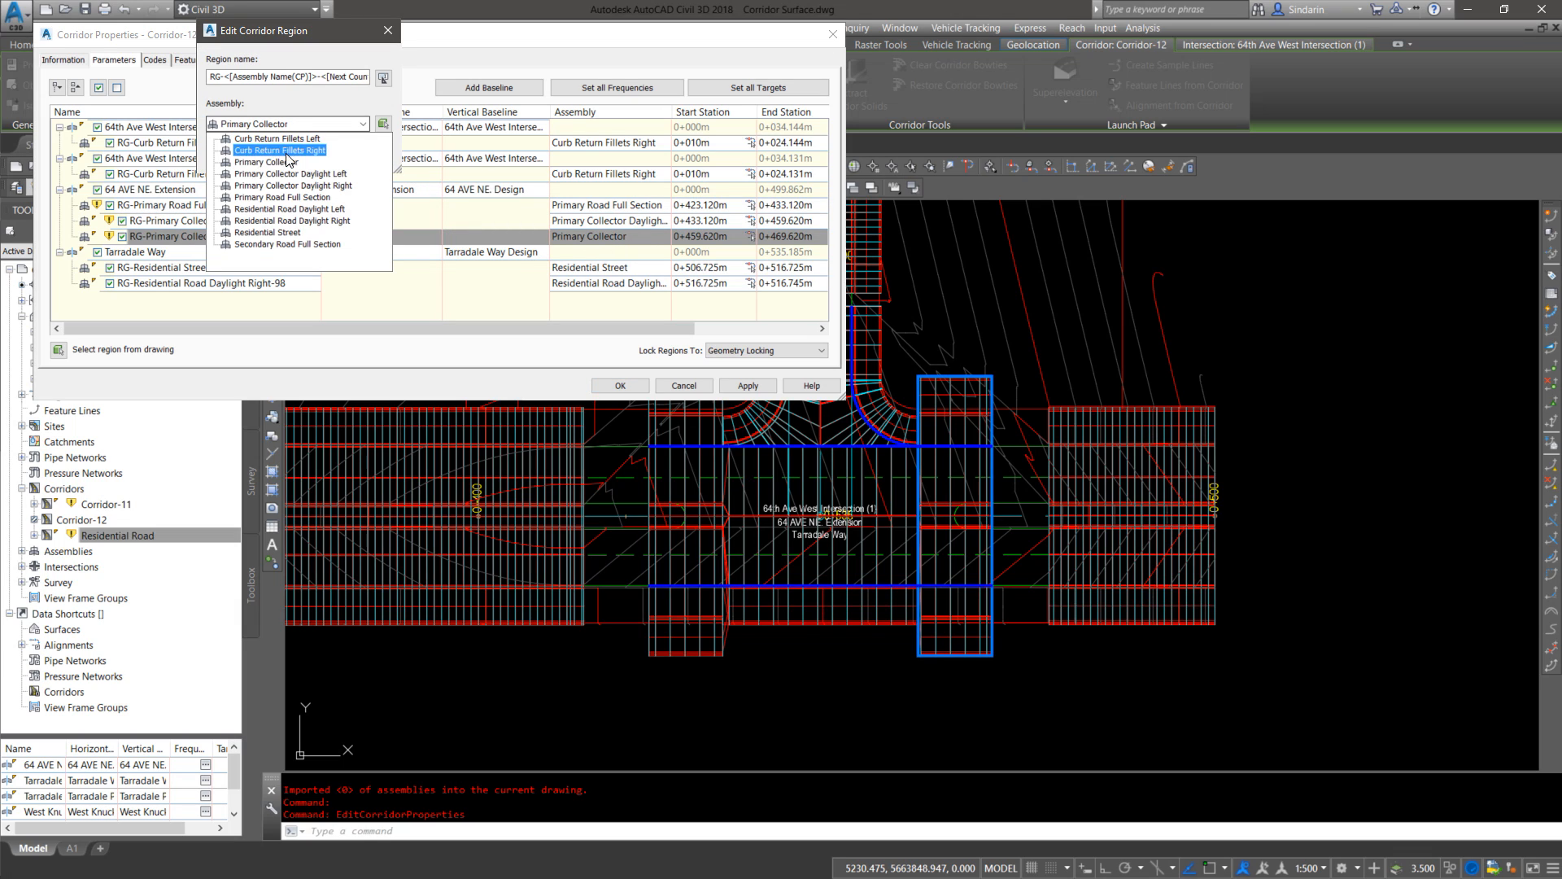
left_click(282, 197)
left_click(240, 159)
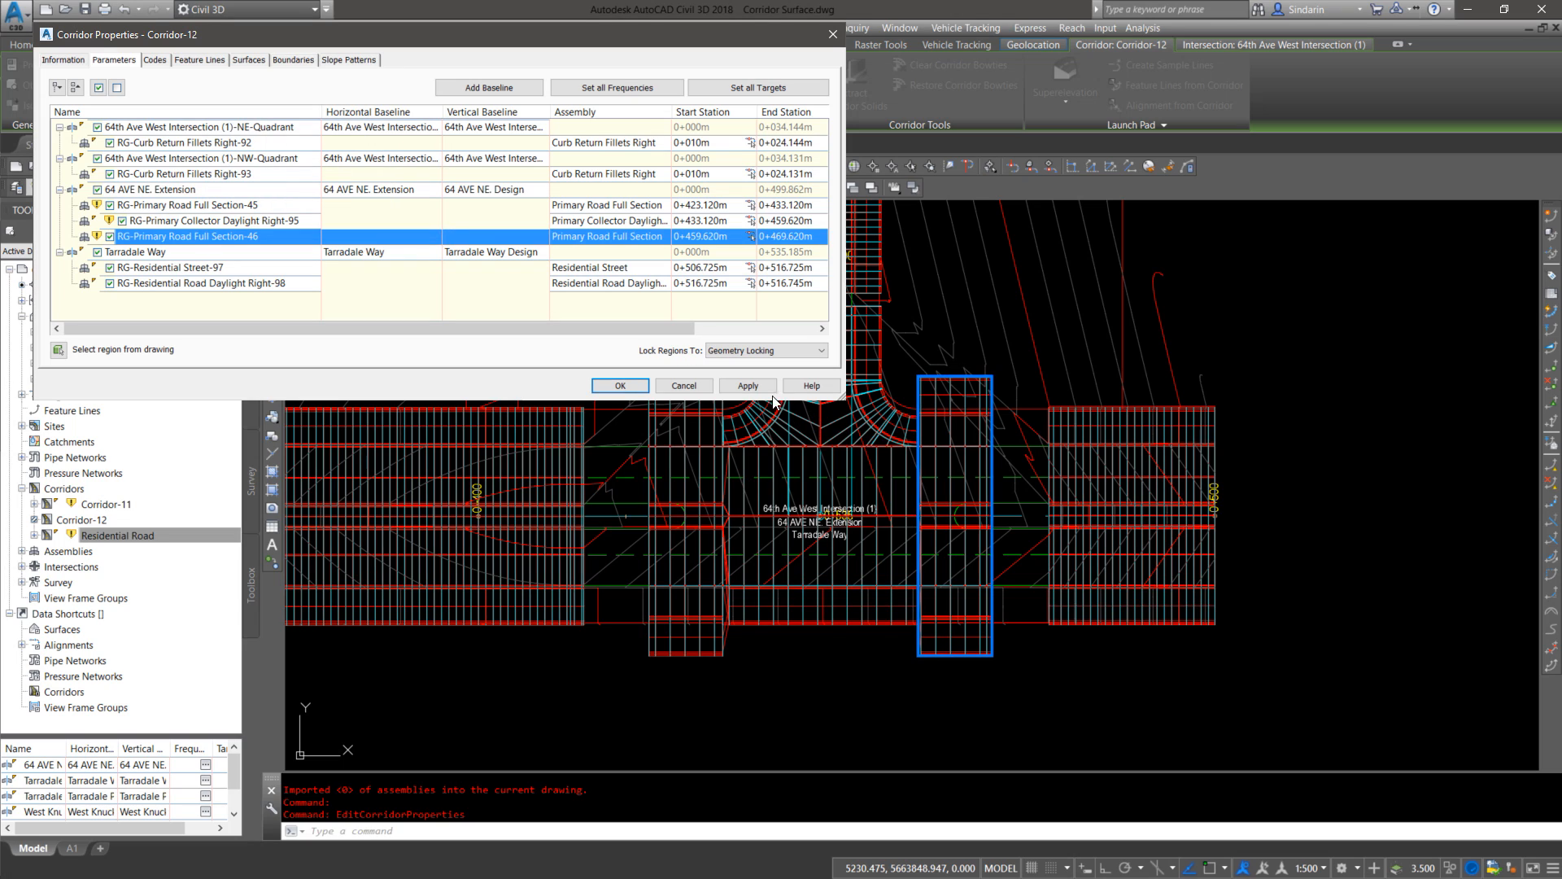
left_click(724, 384)
left_click(657, 404)
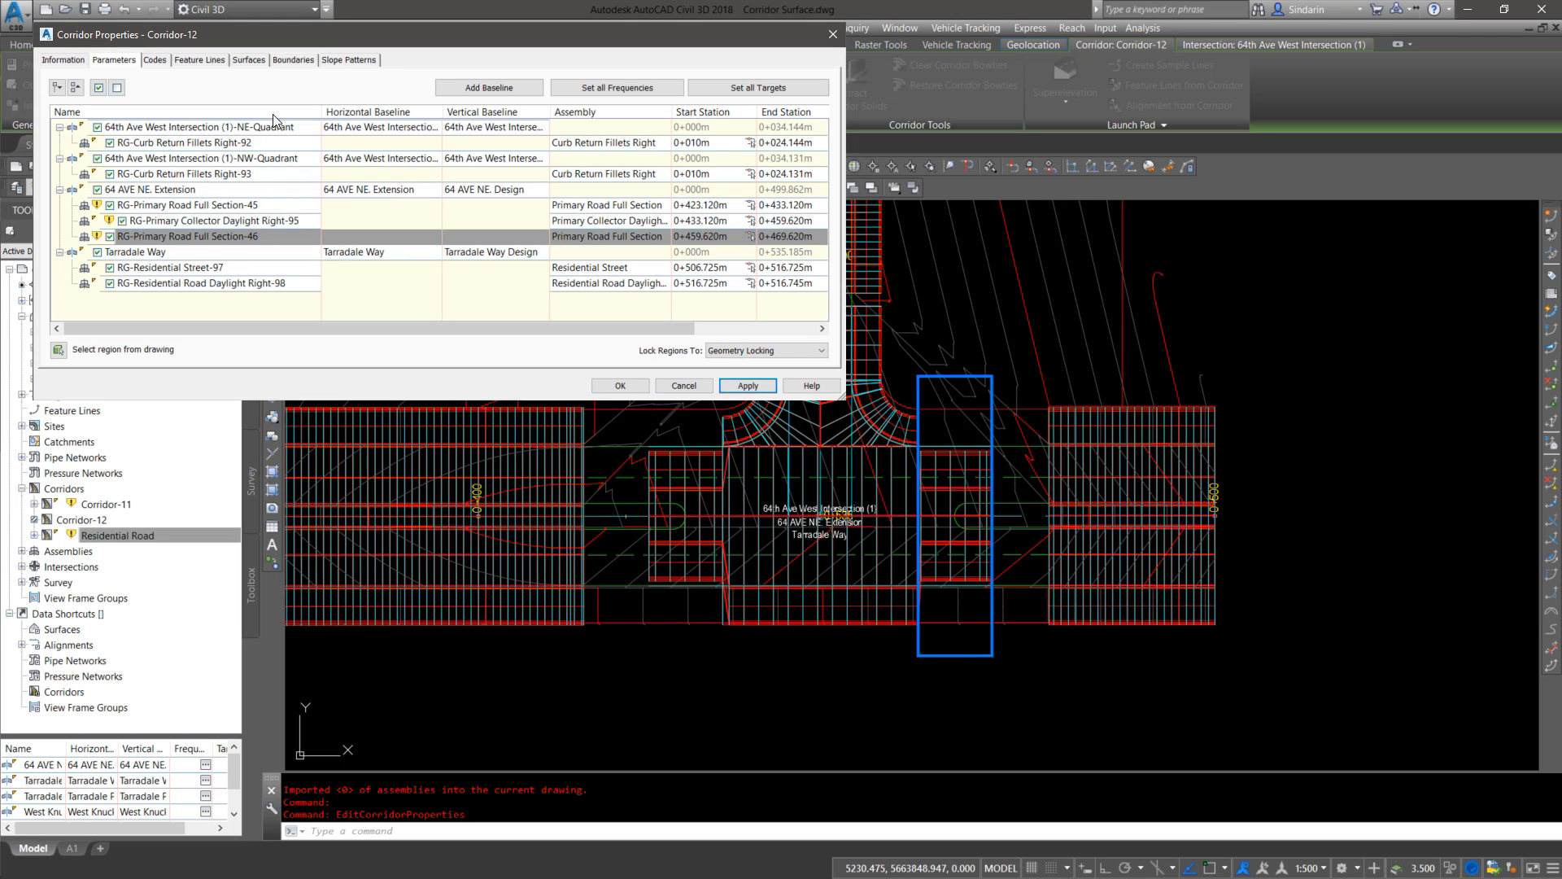
Step: Switch the first and last 64 AVE NE. Extension regions back to the Primary Collector assembly and rebuild the corridor
left_click(593, 201)
left_click(307, 124)
left_click(261, 166)
left_click(237, 156)
left_click(634, 237)
left_click(317, 124)
left_click(261, 166)
left_click(235, 154)
left_click(737, 386)
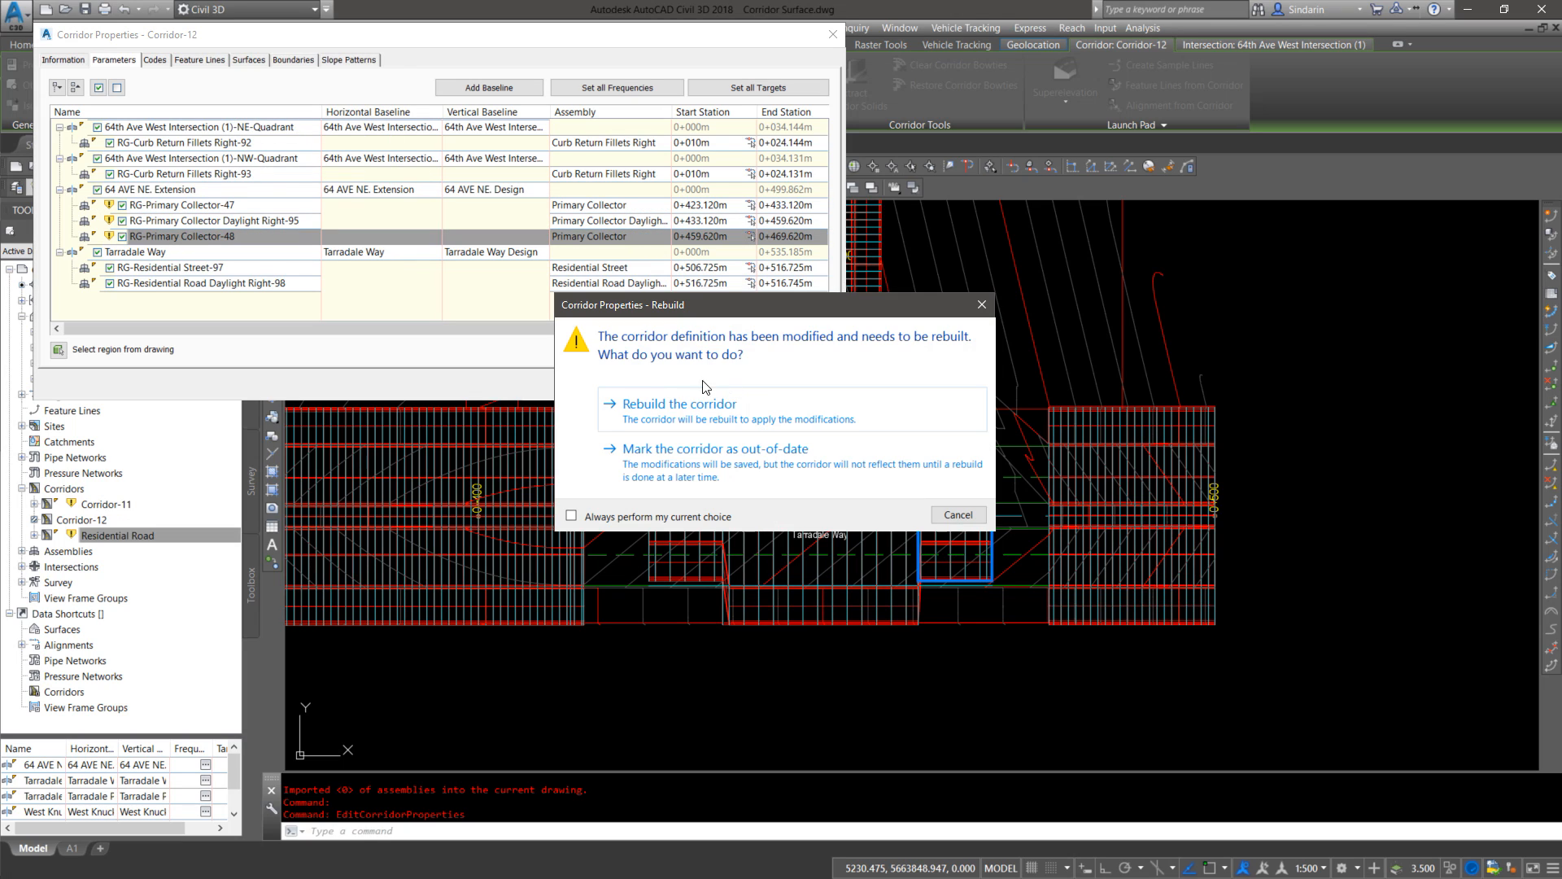
left_click(655, 411)
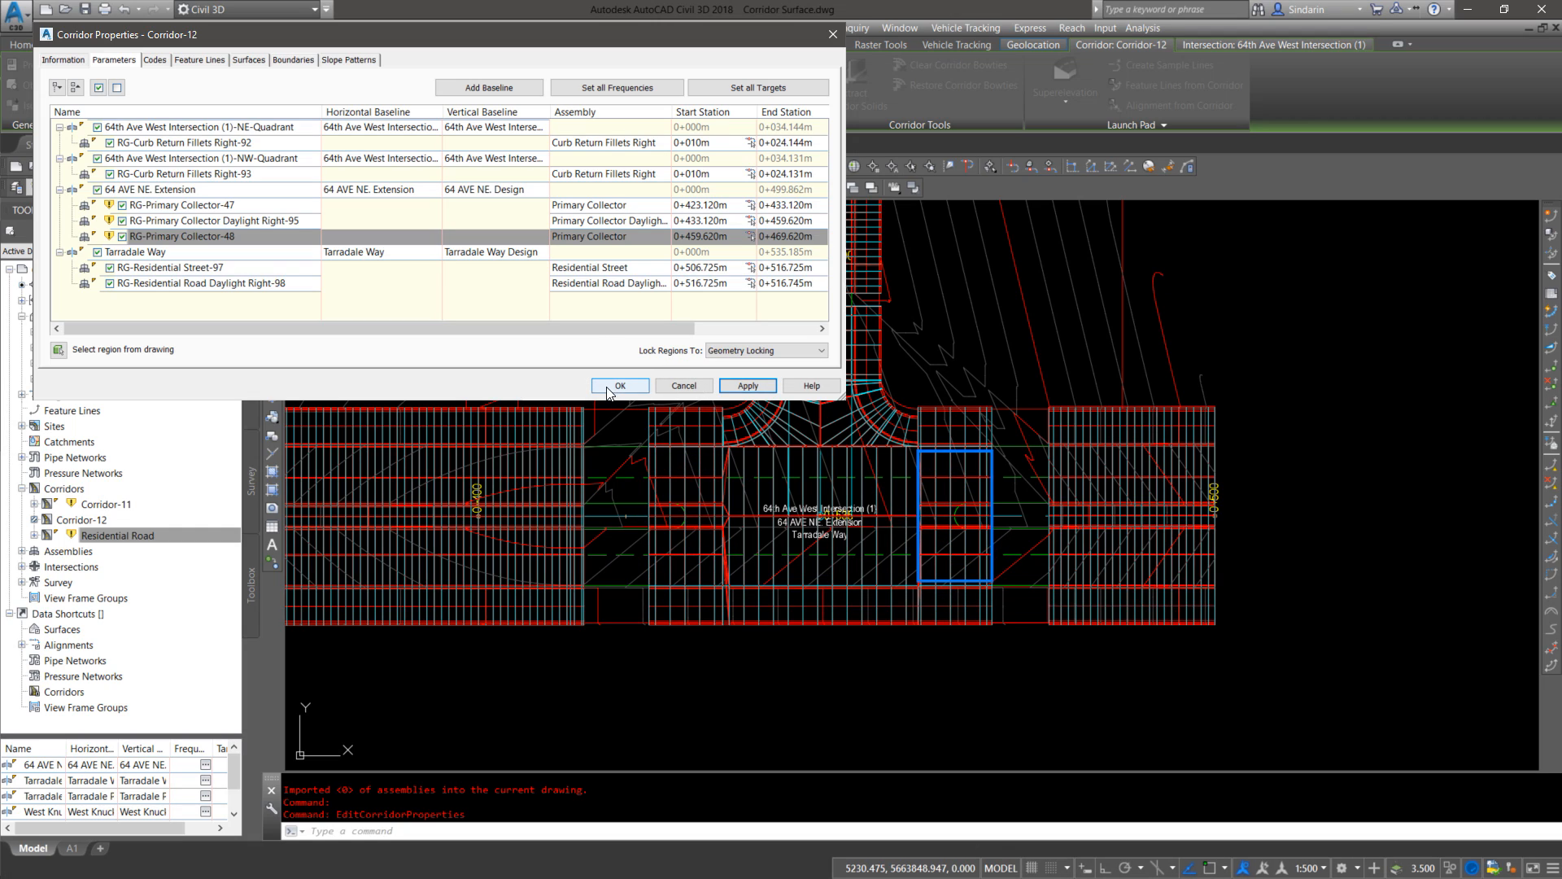
left_click(682, 386)
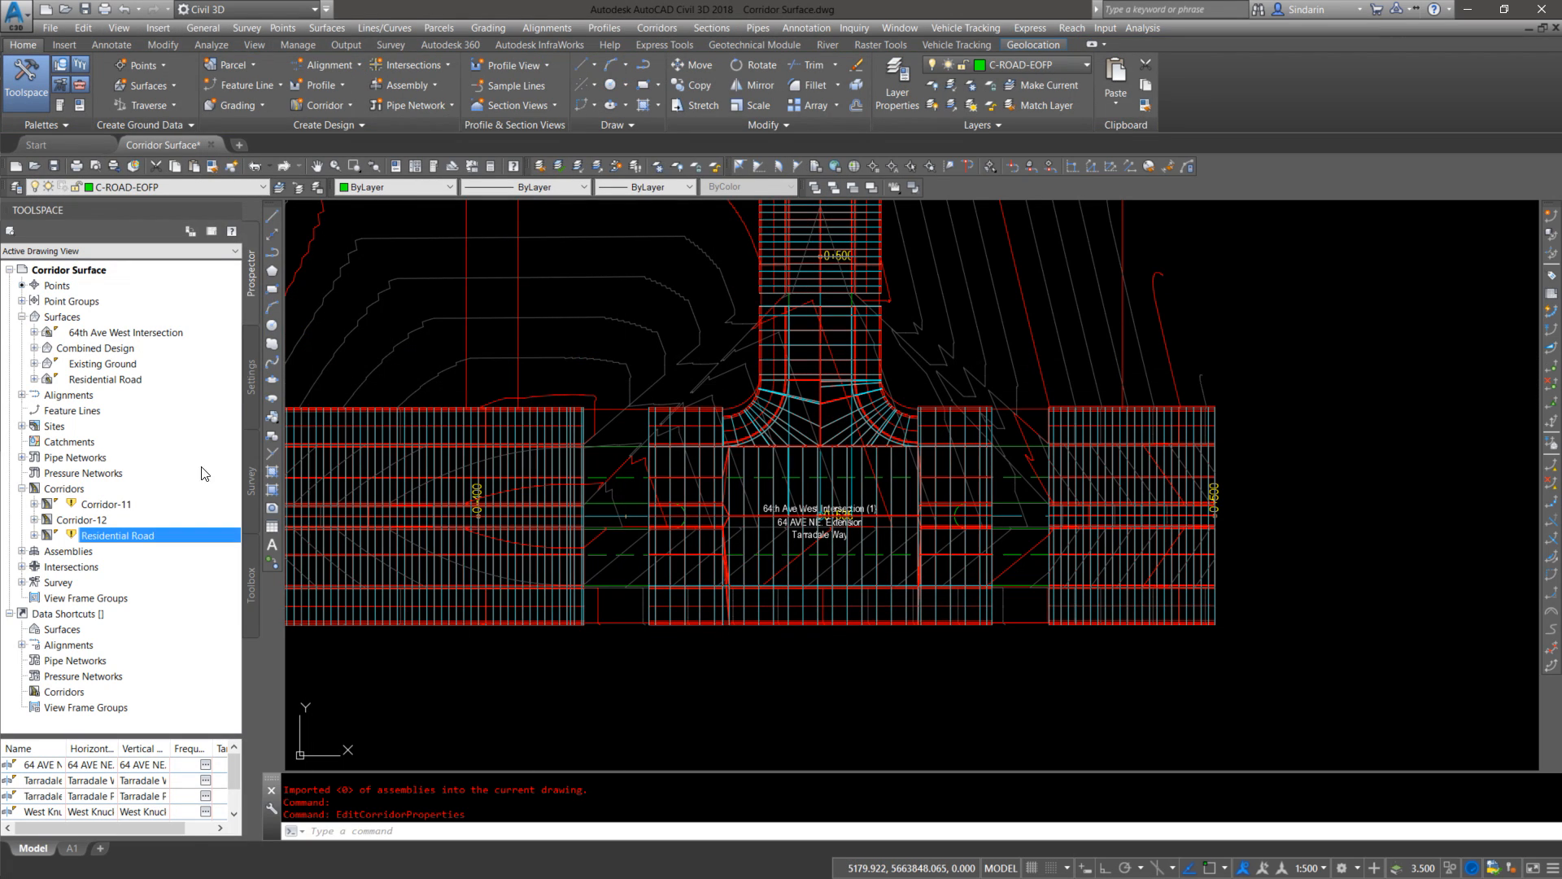
Step: Rename Corridor-11 as 64th Ave West Intersection and rebuild it
left_click(110, 504)
right_click(113, 504)
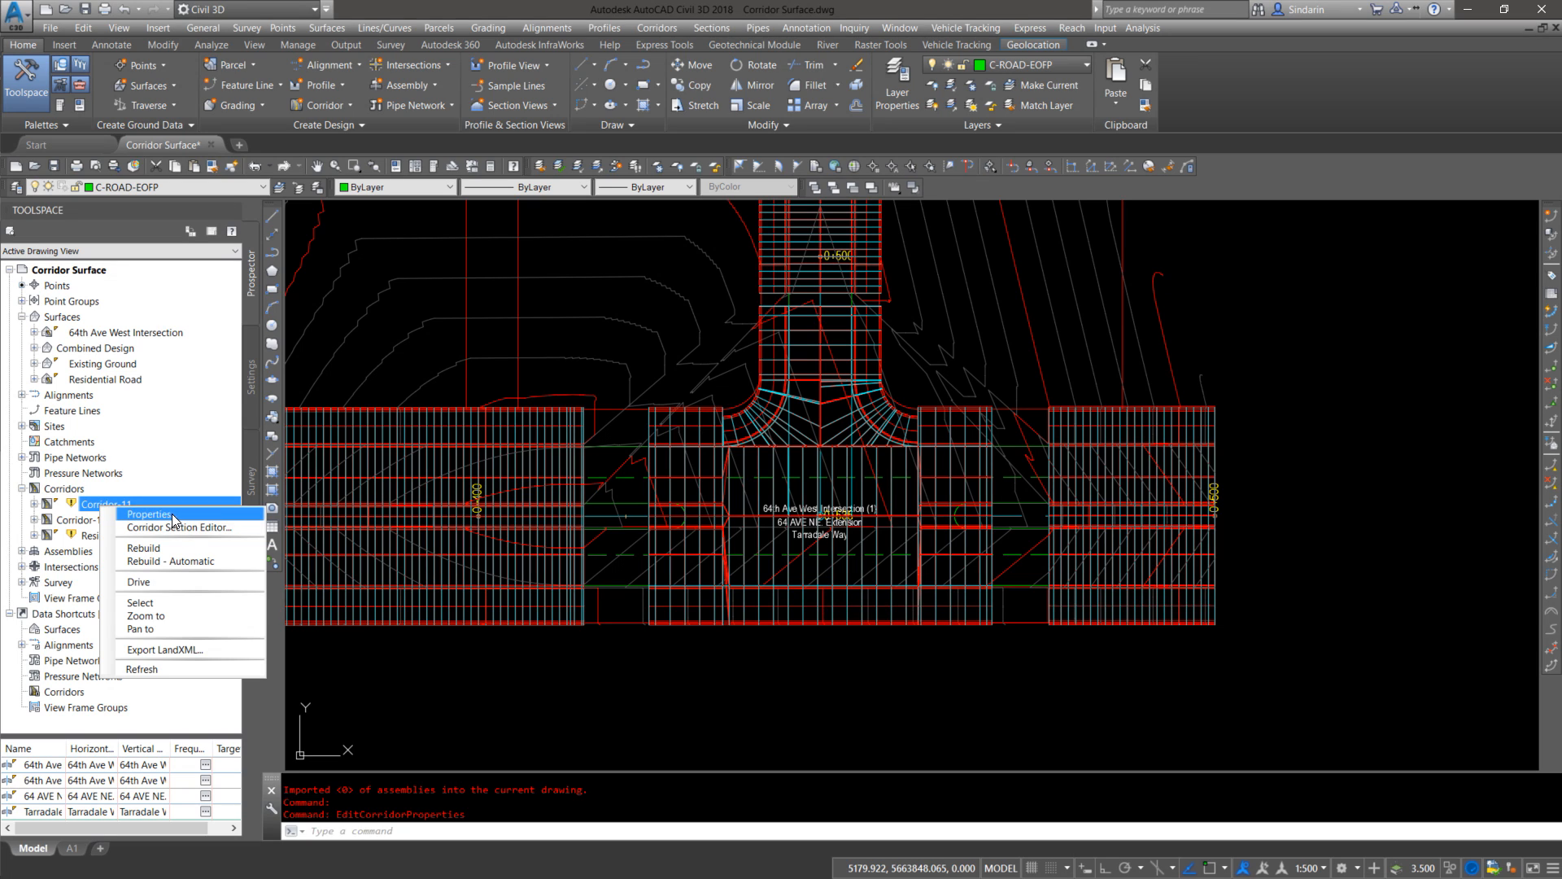
left_click(173, 514)
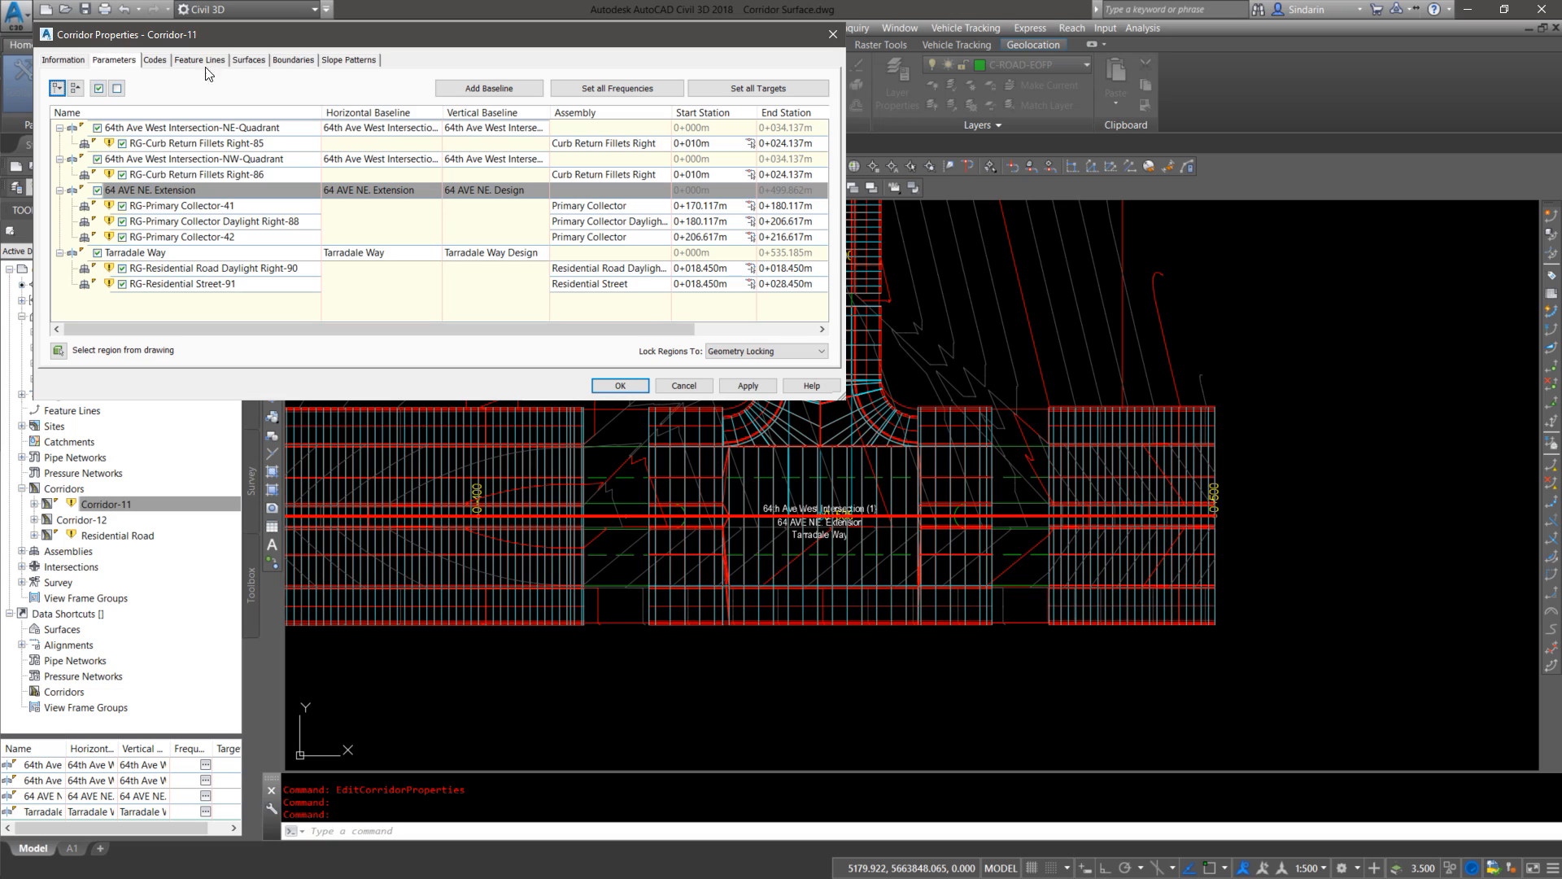
left_click(684, 385)
left_click(242, 60)
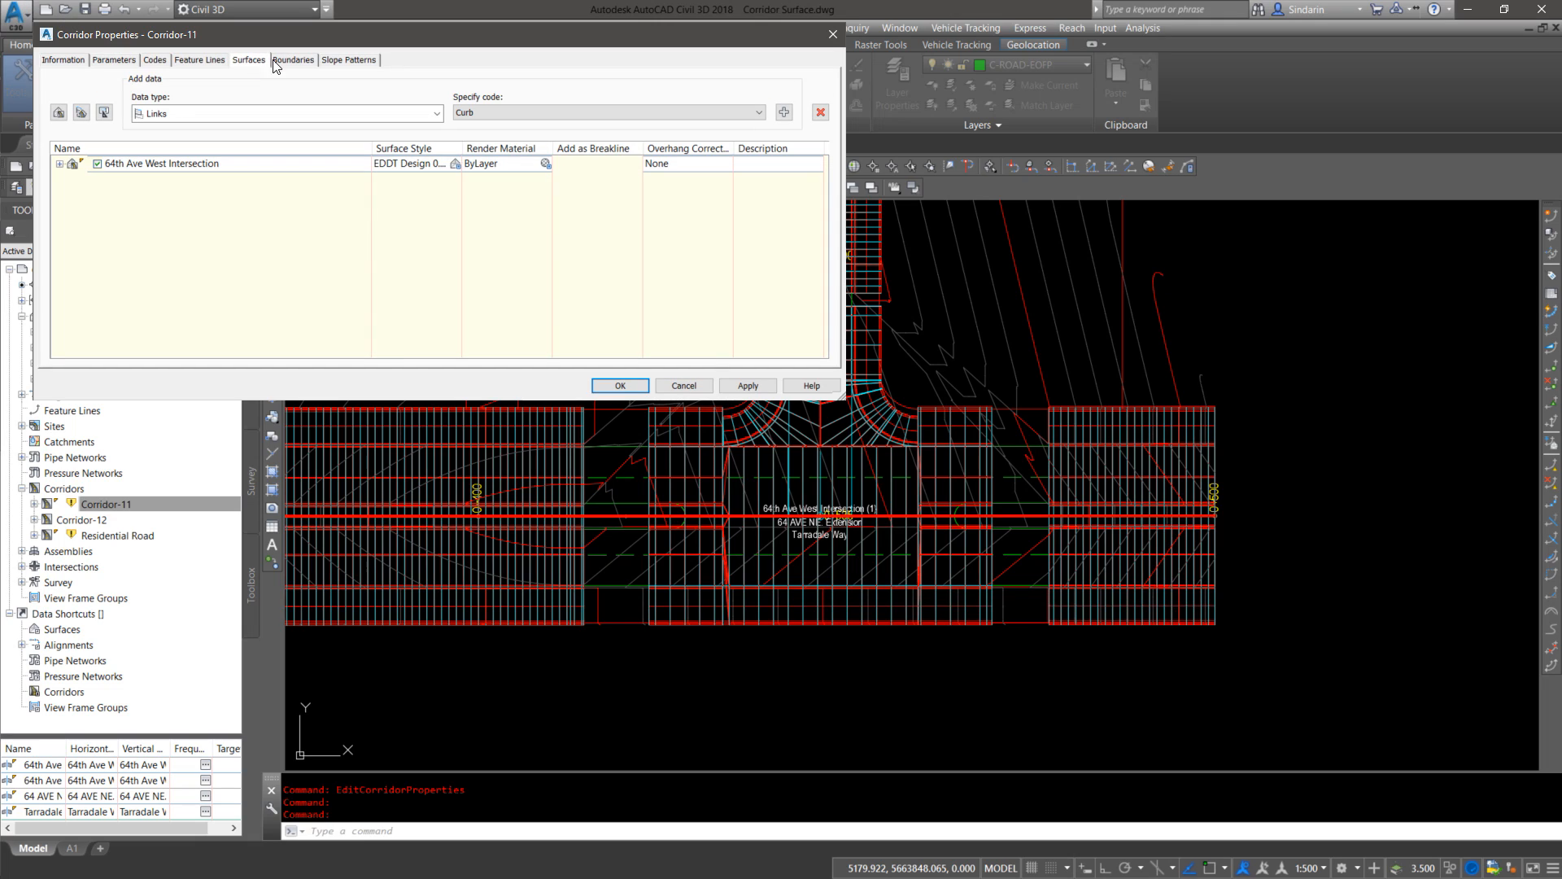
left_click(59, 163)
left_click(73, 61)
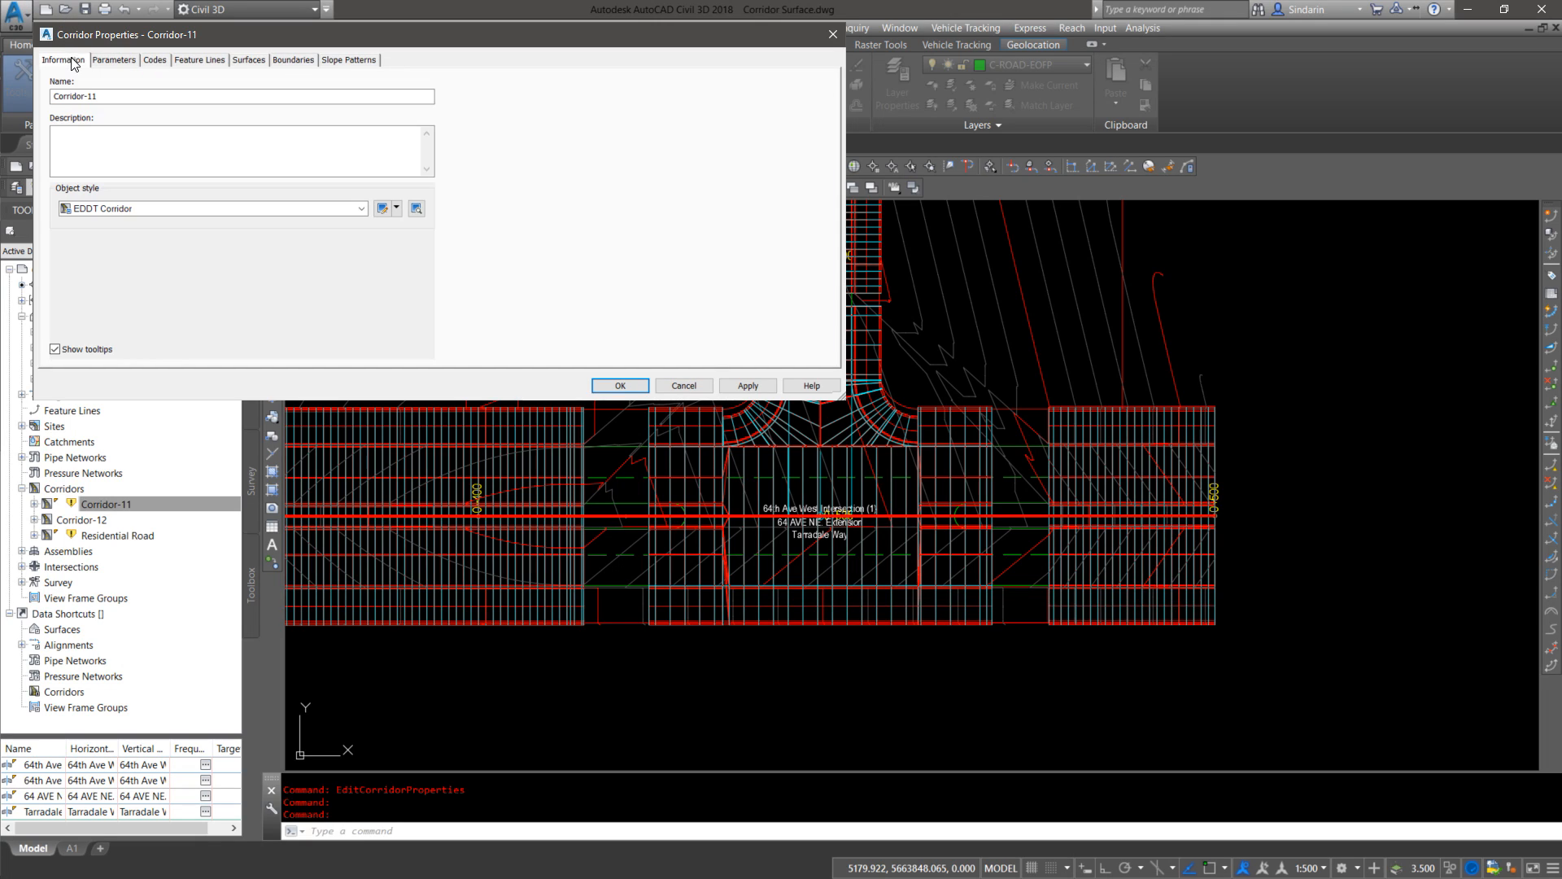
left_click_drag(174, 97, 18, 102)
type("64th Ave West Intersection")
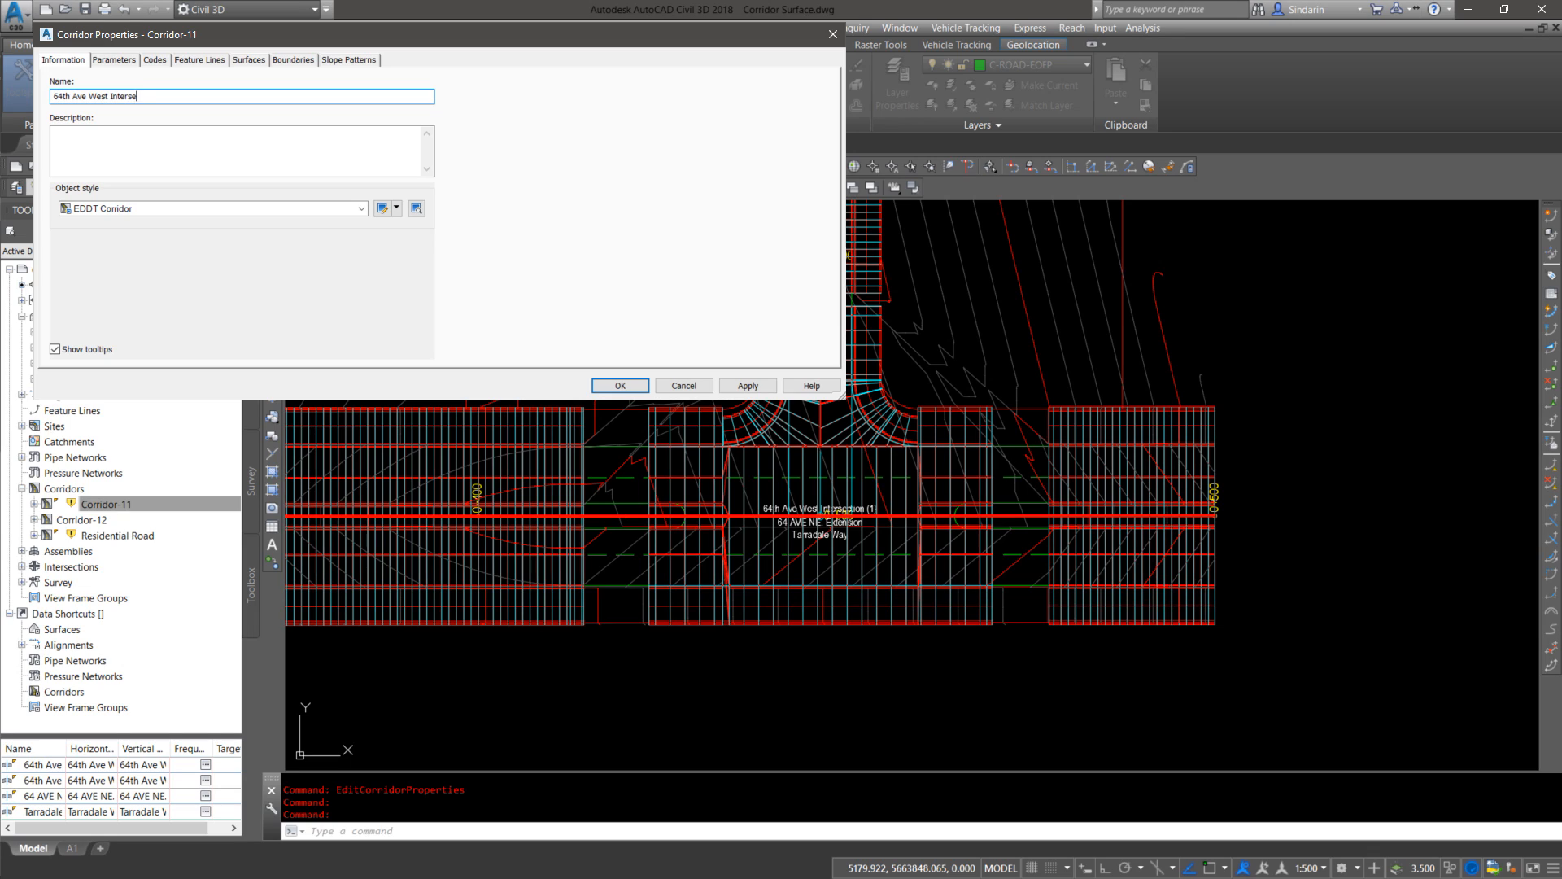
left_click(620, 384)
left_click(788, 393)
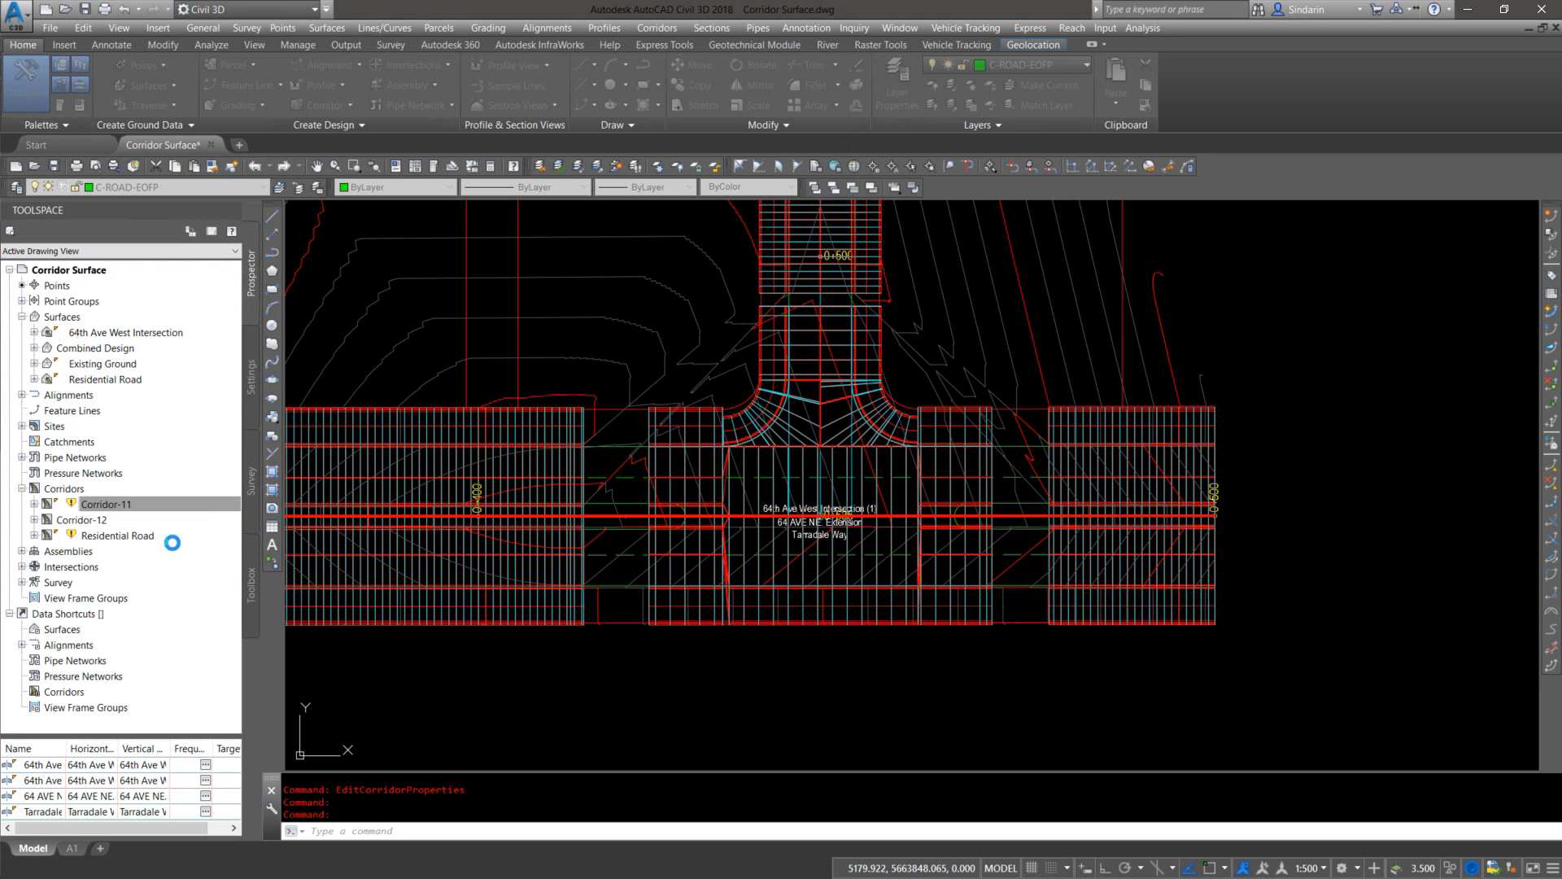
Step: Rename Corridor-12 as 64th Ave East Intersection
right_click(134, 536)
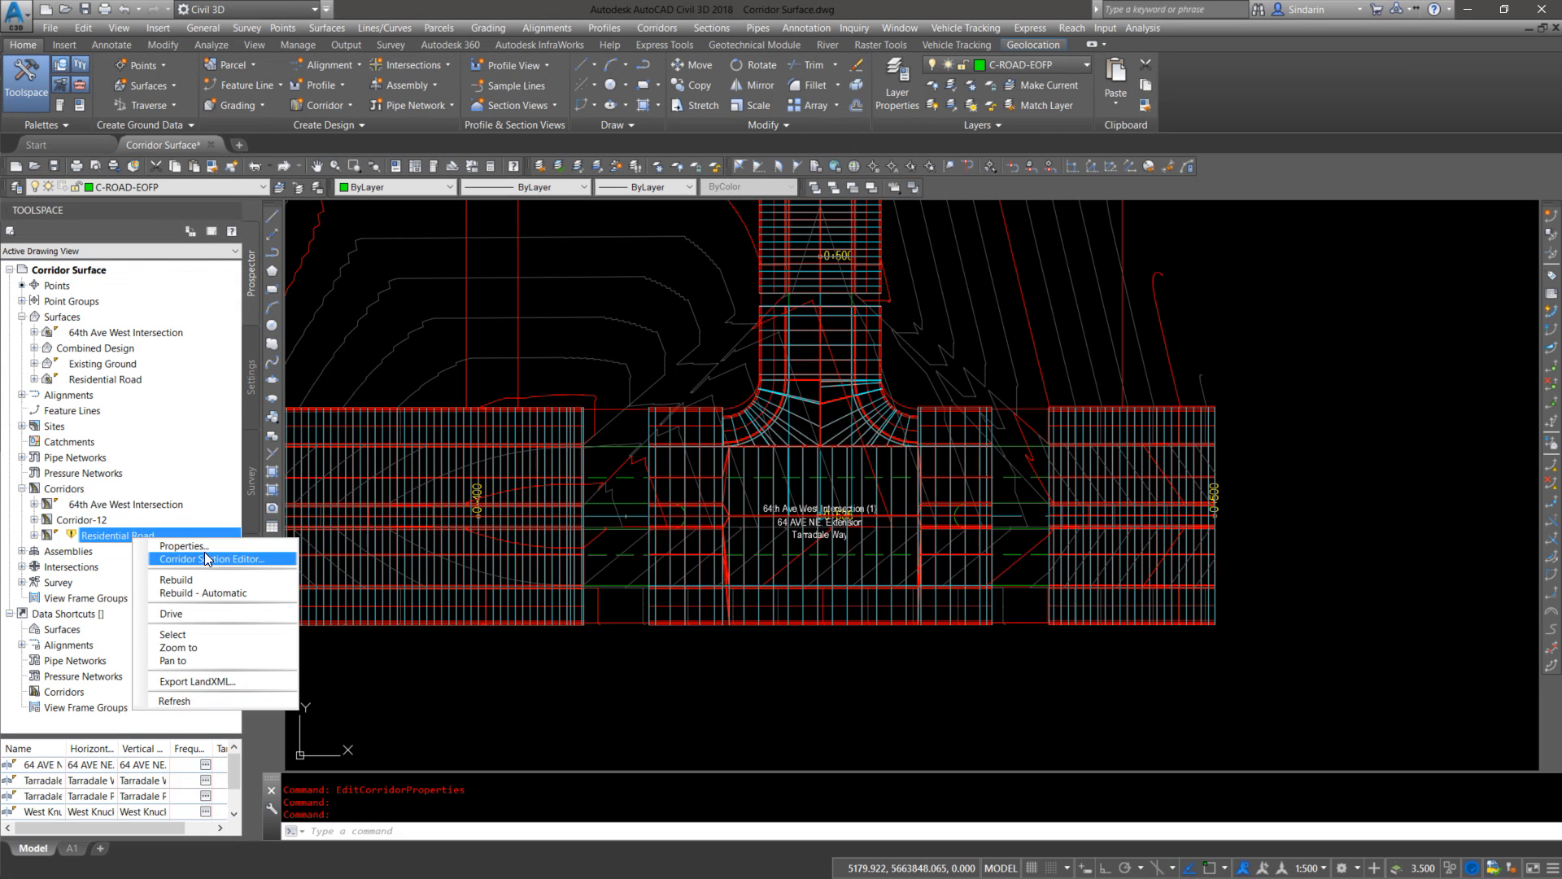
left_click(81, 520)
right_click(85, 520)
left_click(126, 528)
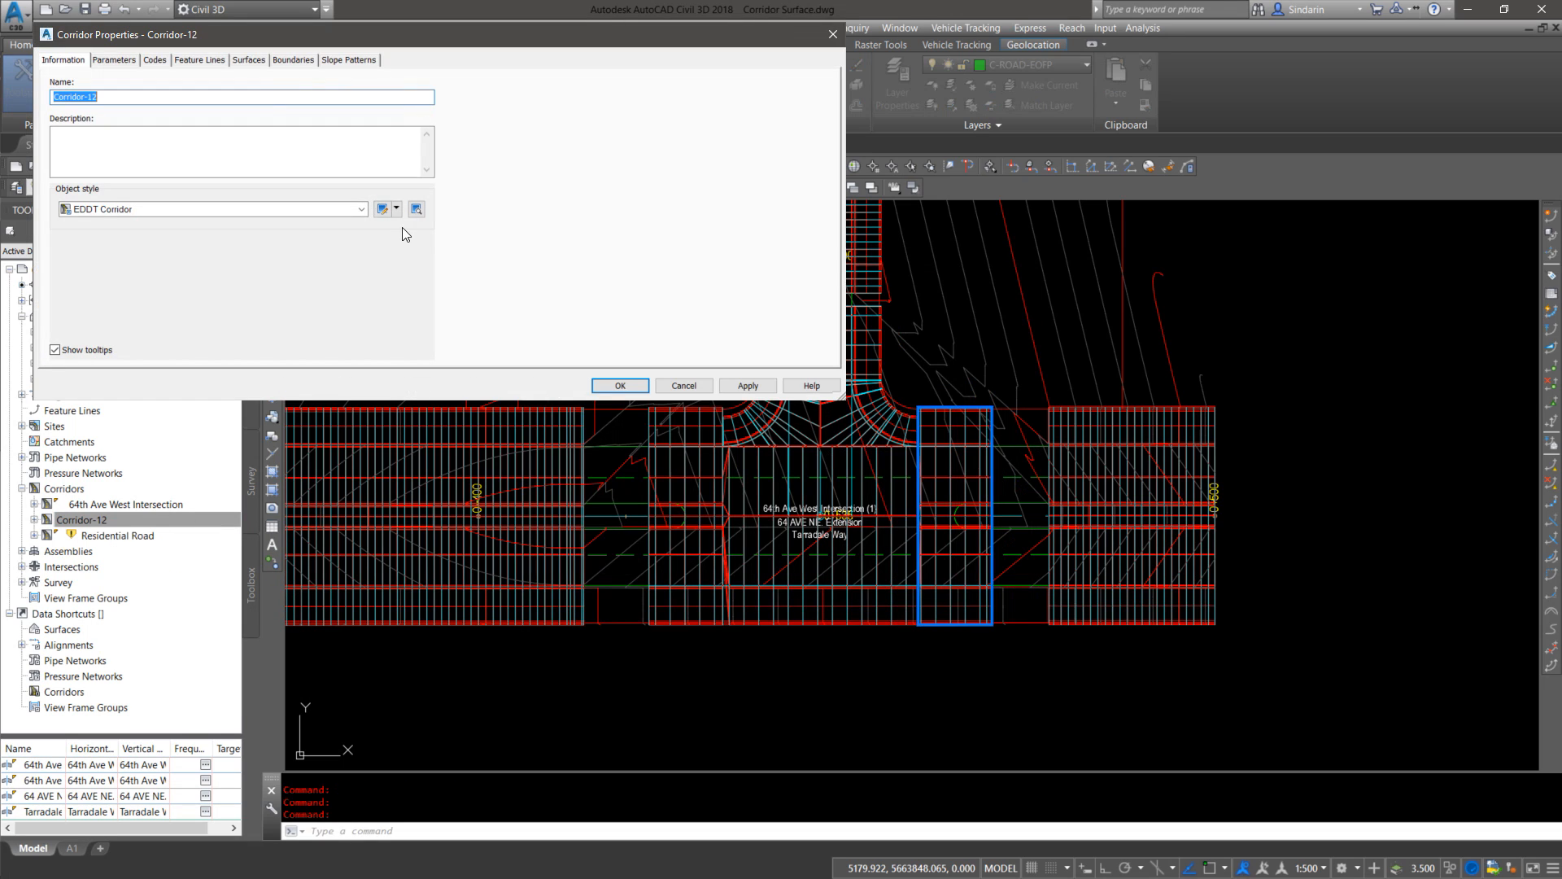
type("6")
Step: Create a corridor surface for 64th Ave East Intersection and add the Top links to it
left_click(247, 59)
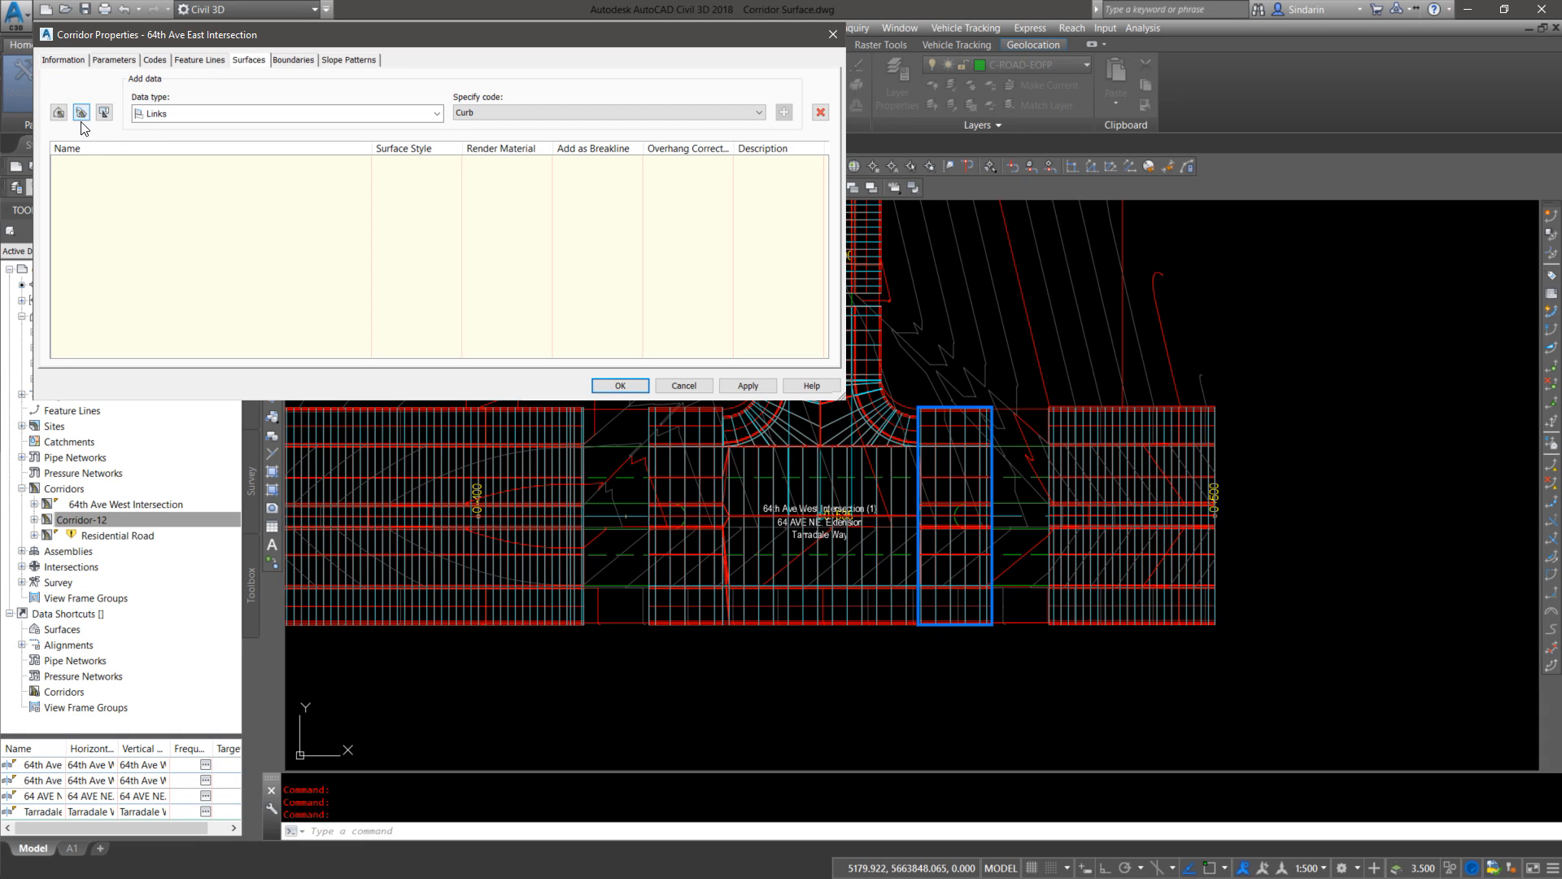
left_click(58, 112)
left_click(561, 112)
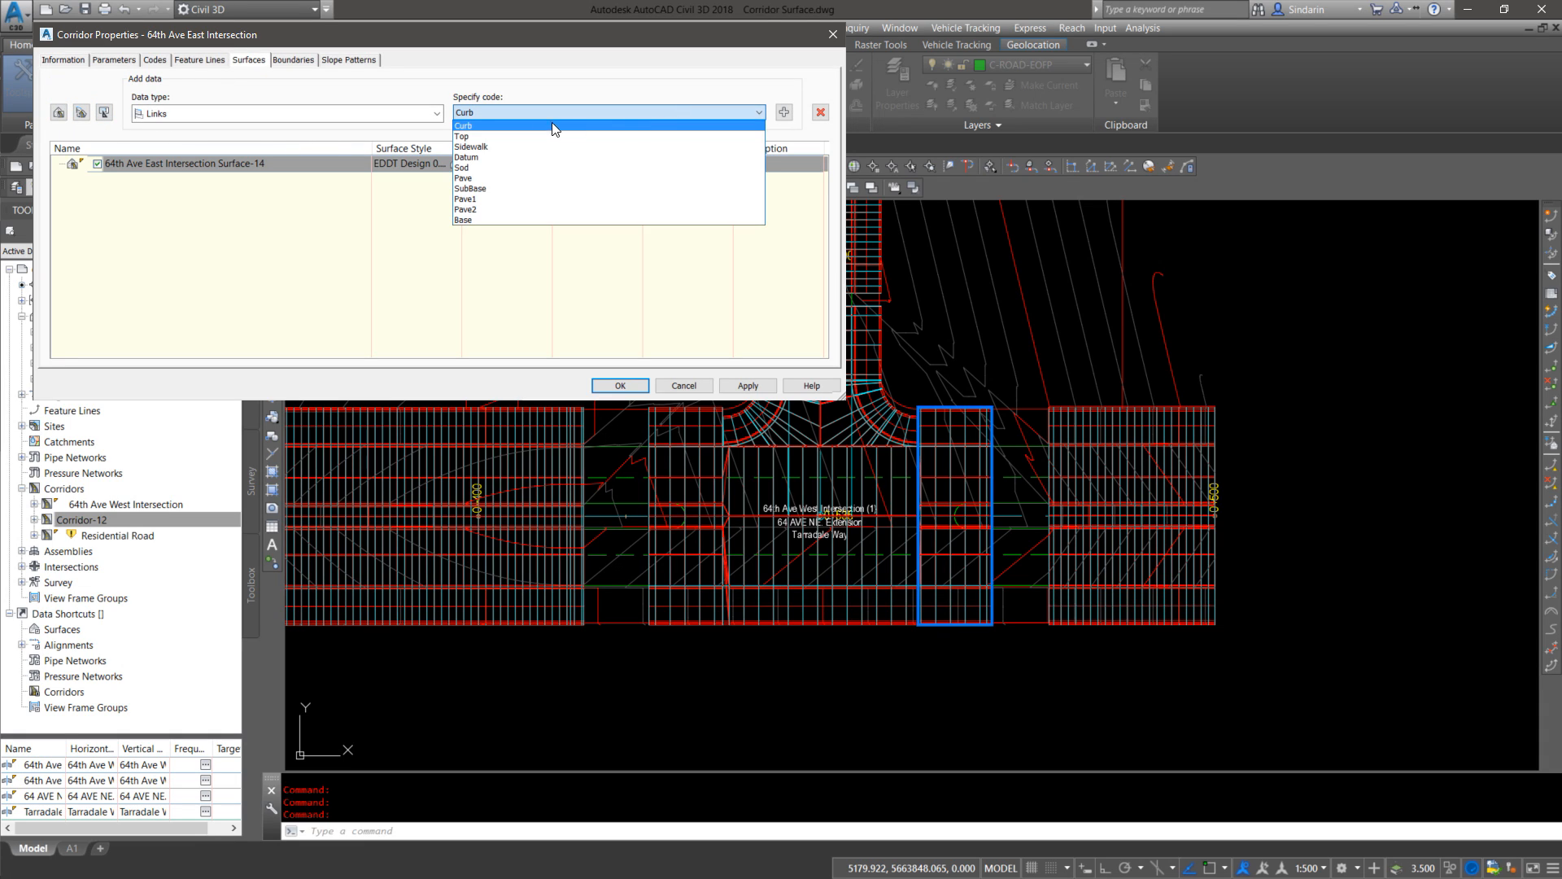
left_click(525, 136)
left_click(783, 113)
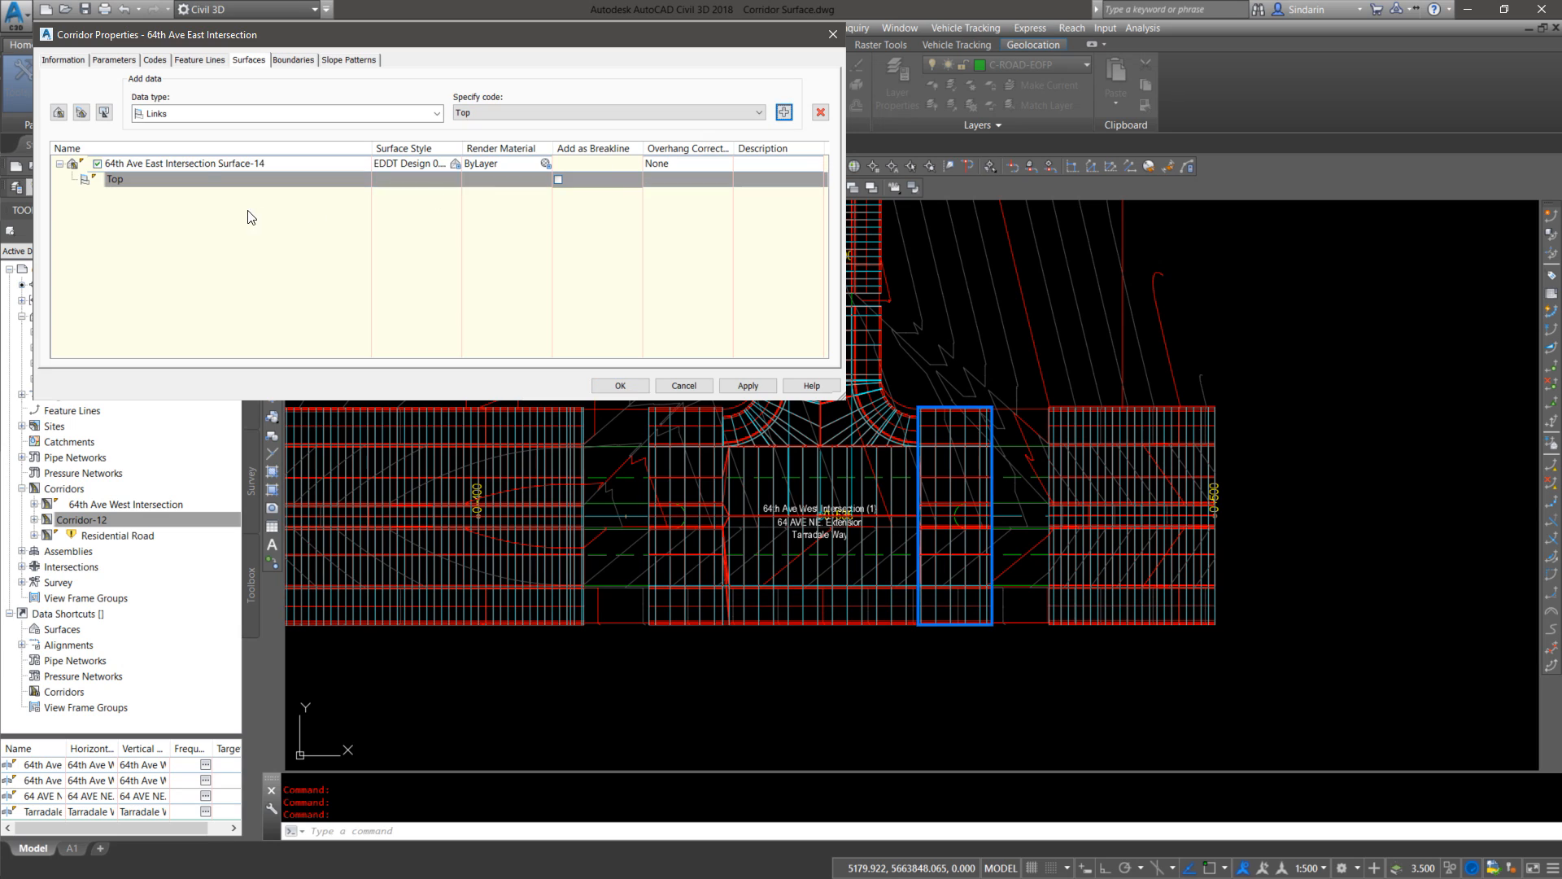
Step: Set the corridor extents as the new surface's outer boundary and rebuild the corridor
left_click(293, 59)
right_click(179, 102)
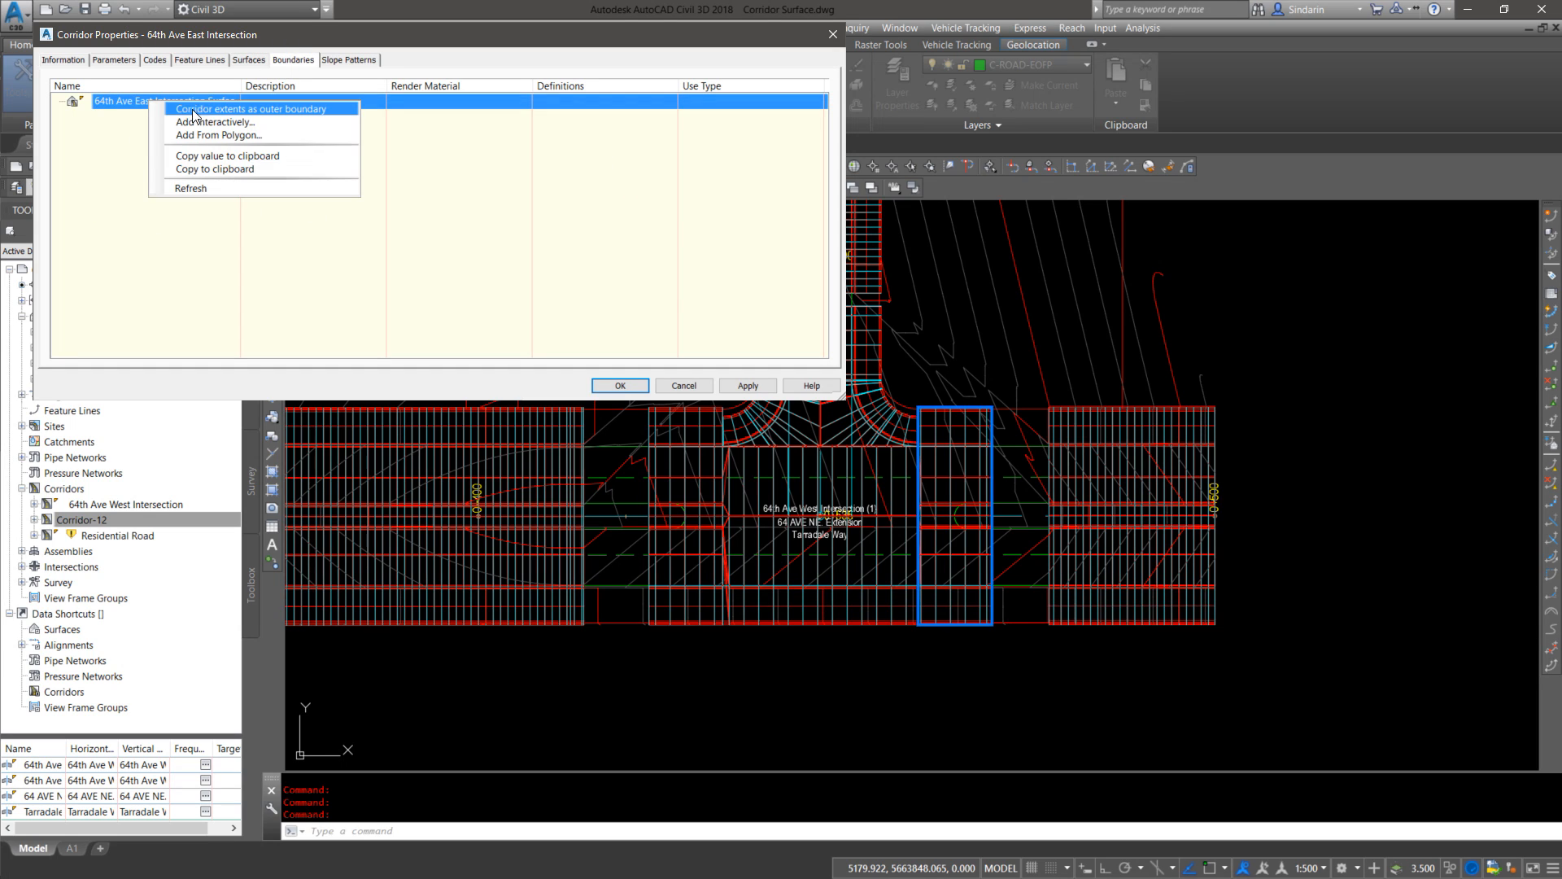
left_click(218, 117)
left_click(747, 386)
left_click(667, 406)
left_click(617, 386)
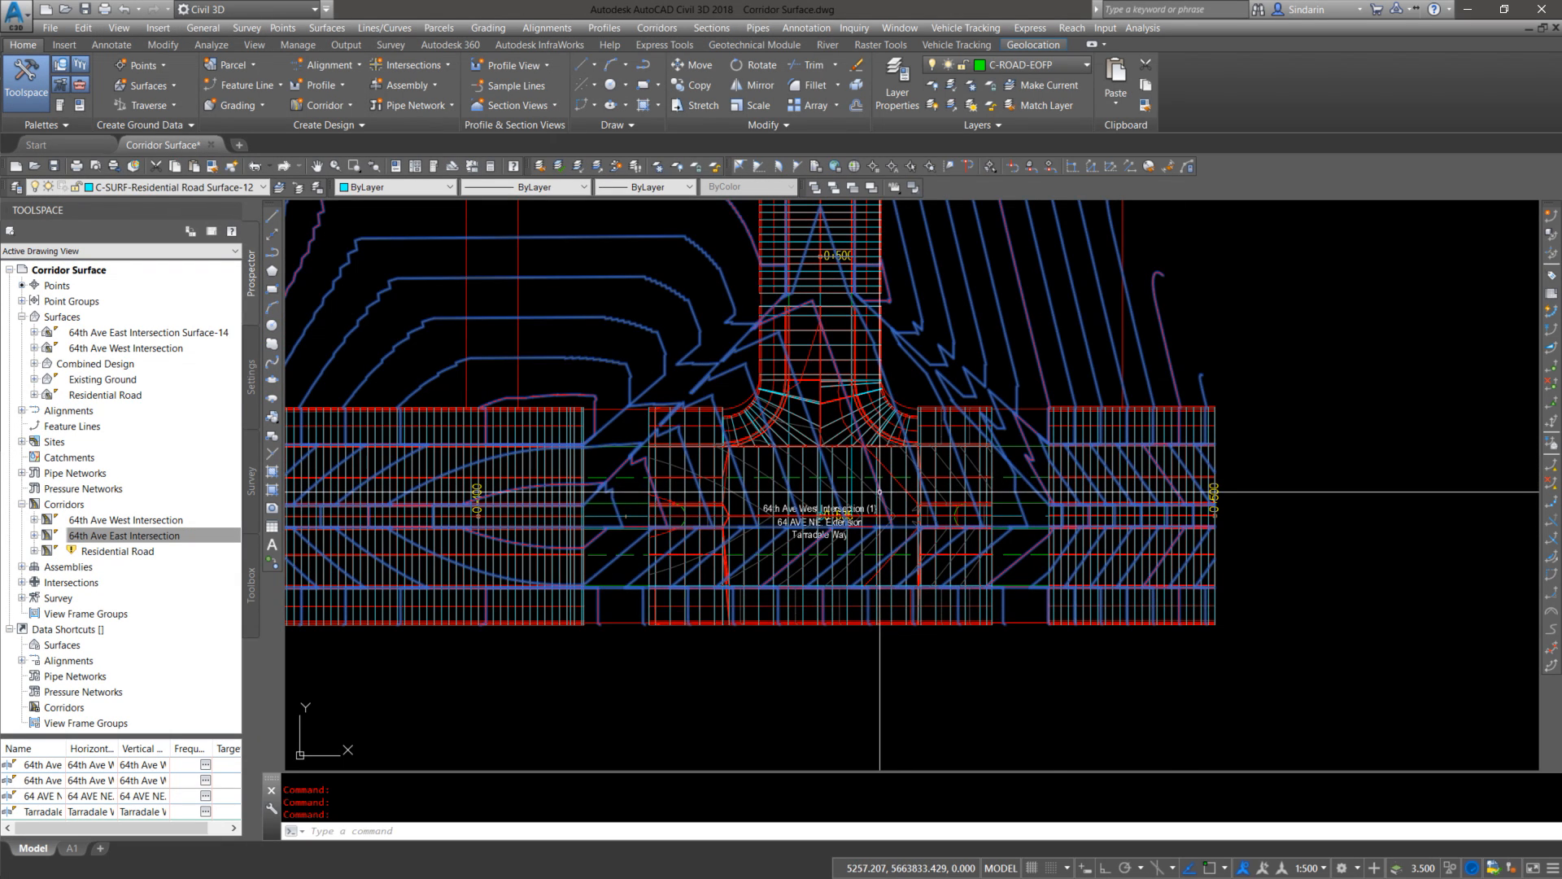
Step: Inspect the 64th Ave East Intersection surface in 3D with the Object Viewer
left_click(868, 488)
key("Escape")
left_click(867, 488)
right_click(867, 488)
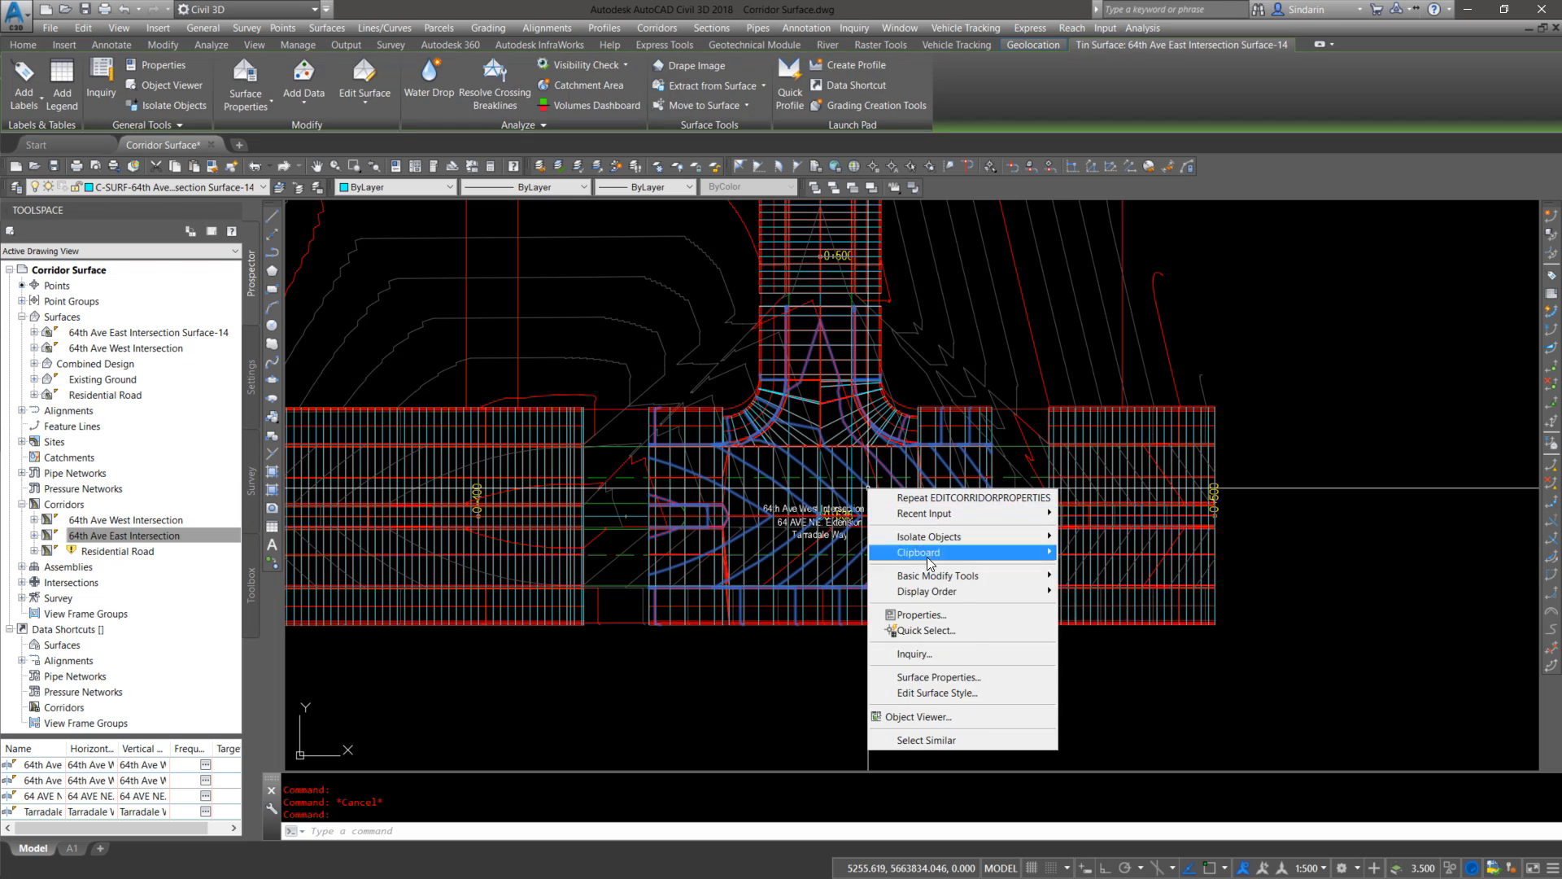
left_click(915, 716)
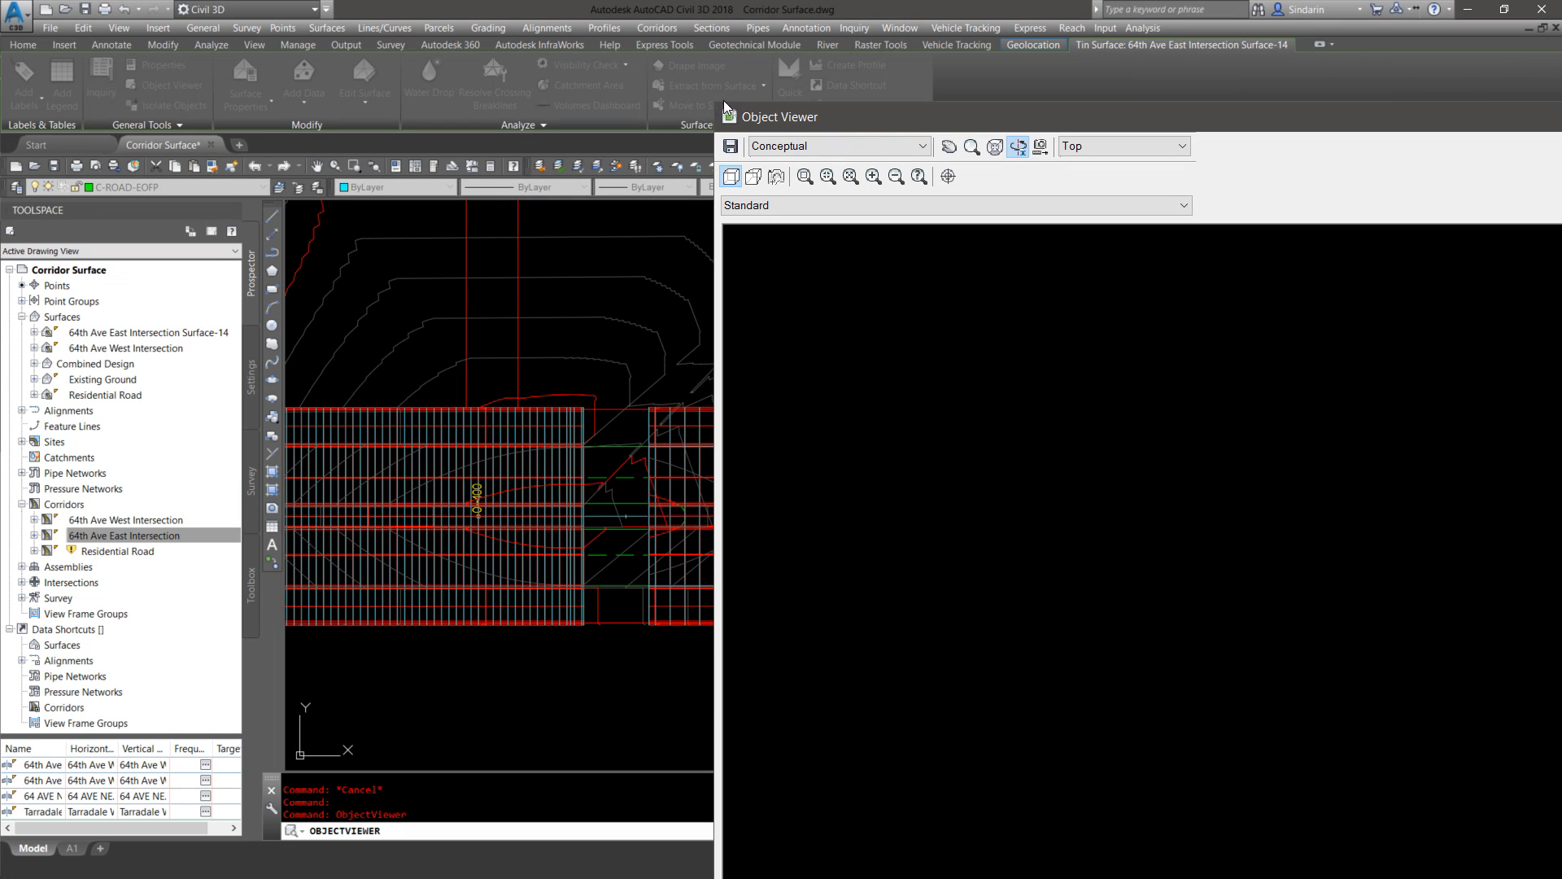
mouse_move(715, 104)
left_mouse_down()
mouse_move(1238, 324)
mouse_move(1381, 352)
left_mouse_up()
mouse_move(1558, 359)
left_mouse_down()
mouse_move(1107, 169)
mouse_move(369, 261)
mouse_move(466, 90)
mouse_move(304, 79)
left_mouse_up()
double_click(304, 79)
mouse_move(767, 523)
left_mouse_down()
mouse_move(712, 505)
mouse_move(662, 432)
mouse_move(669, 478)
mouse_move(795, 554)
mouse_move(877, 550)
mouse_move(826, 502)
mouse_move(969, 530)
mouse_move(680, 407)
mouse_move(937, 467)
mouse_move(809, 547)
mouse_move(739, 484)
mouse_move(567, 412)
mouse_move(604, 472)
left_mouse_up()
left_click_drag(957, 584, 719, 592)
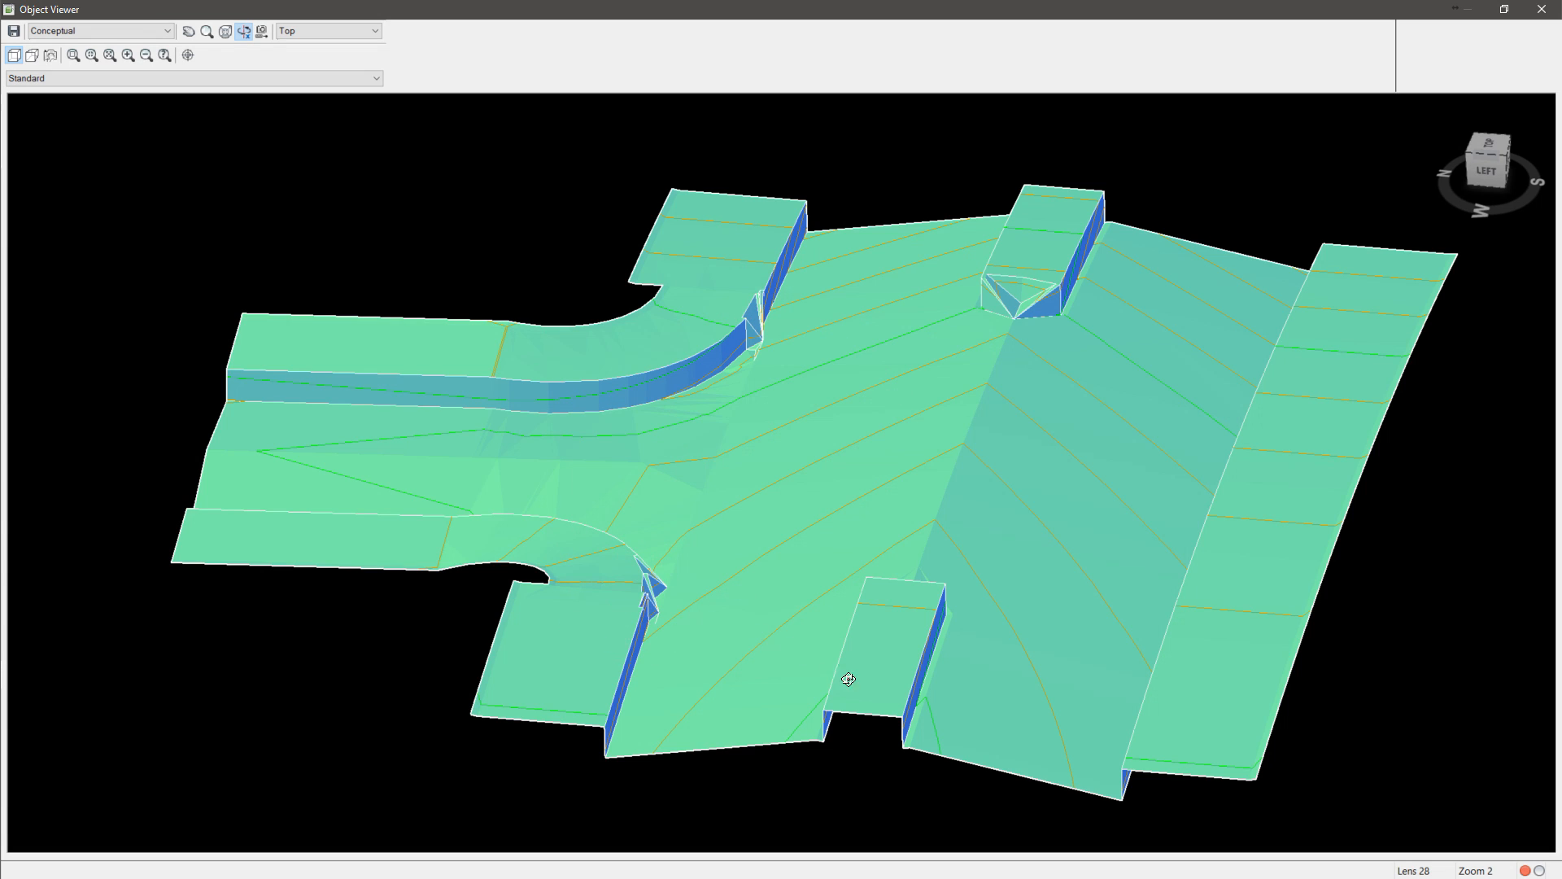
key("Escape")
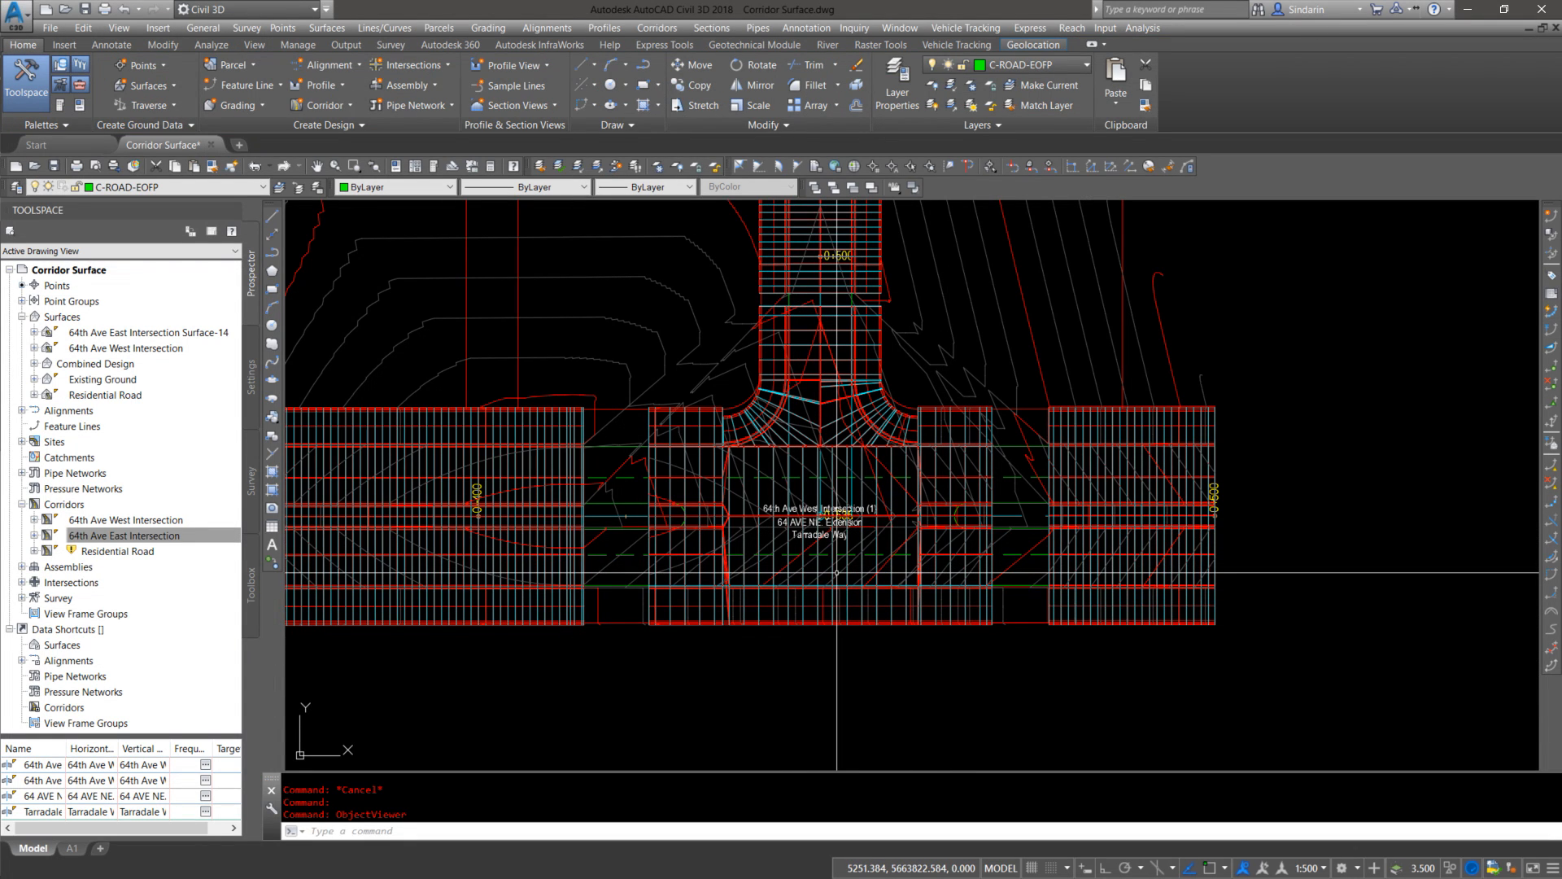
Step: Extend the Residential Road corridor's Tarradale Way region to the north edge of the 64th Ave East Intersection corridor
scroll(830, 293, "up", 4)
left_click(834, 301)
right_click(826, 334, "shift")
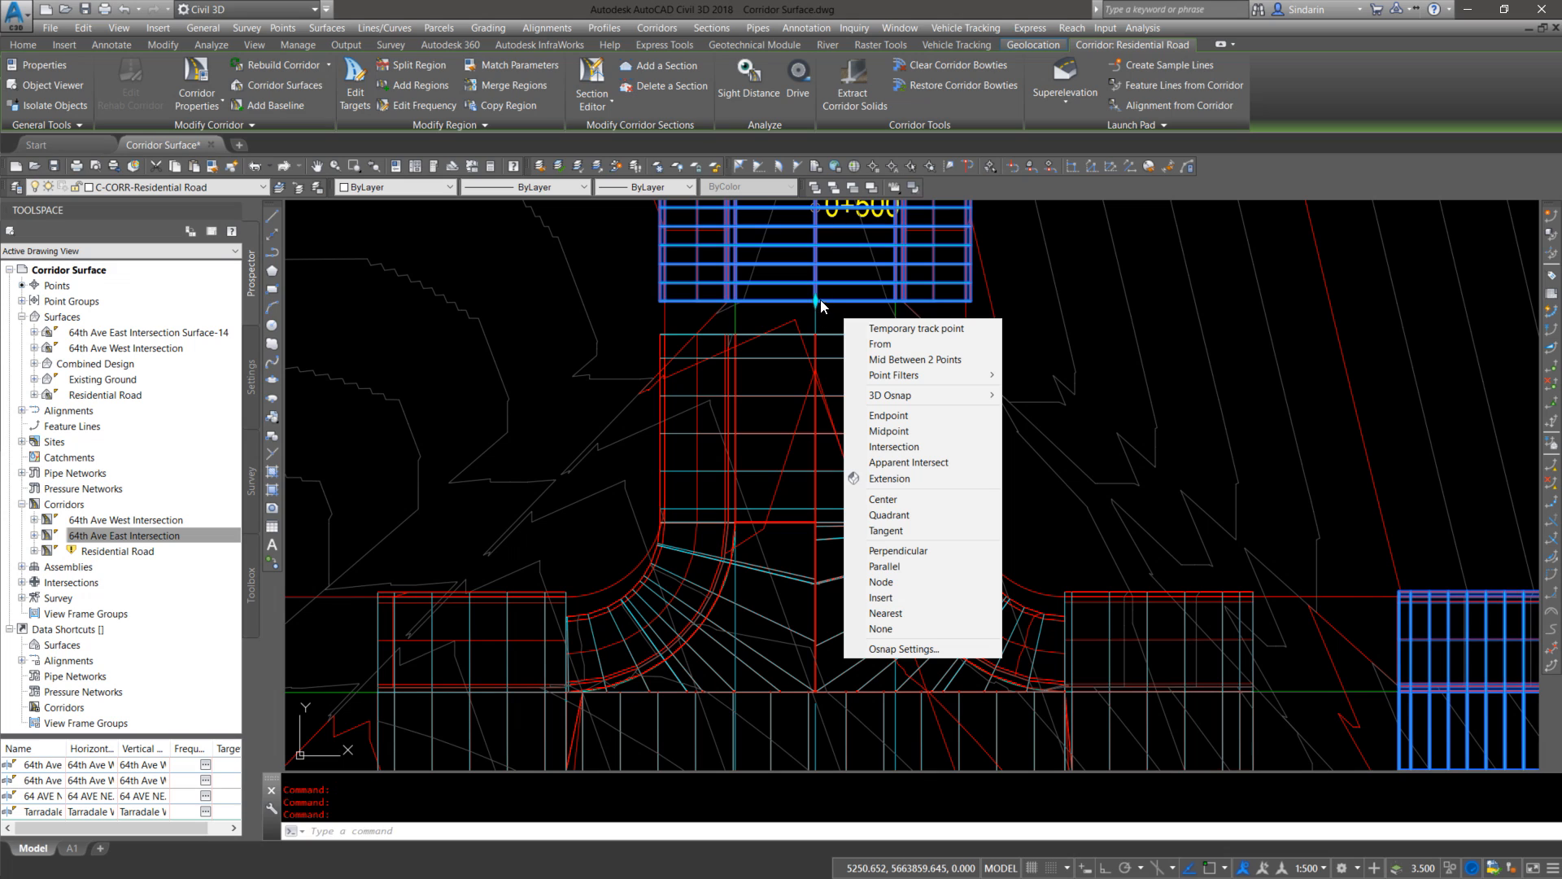
key("a")
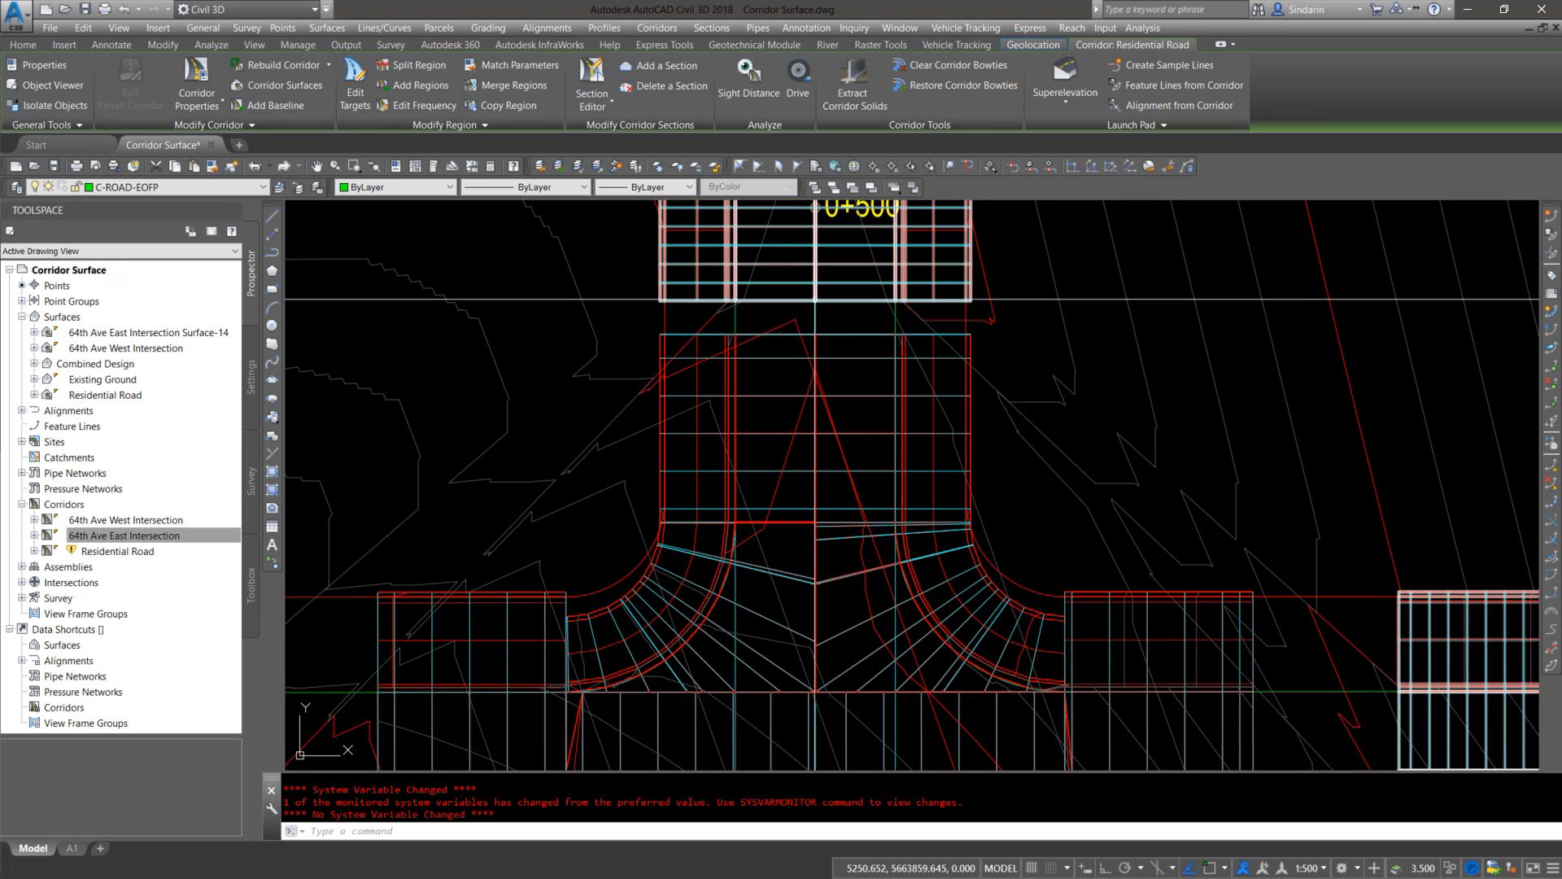
left_click(815, 301)
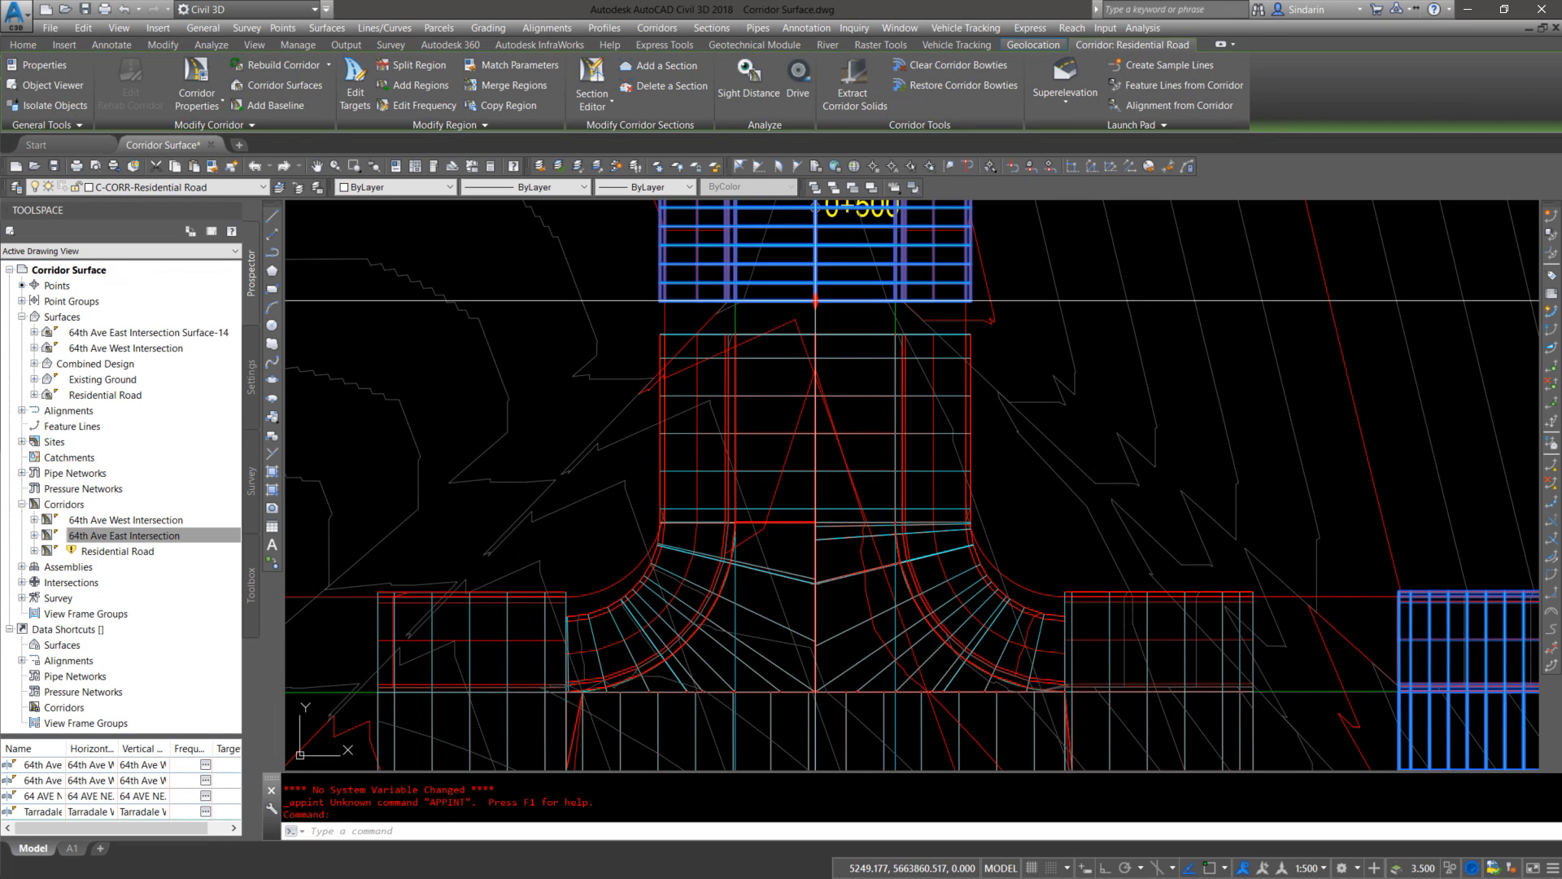
left_click(815, 301)
right_click(821, 314, "shift")
key("a")
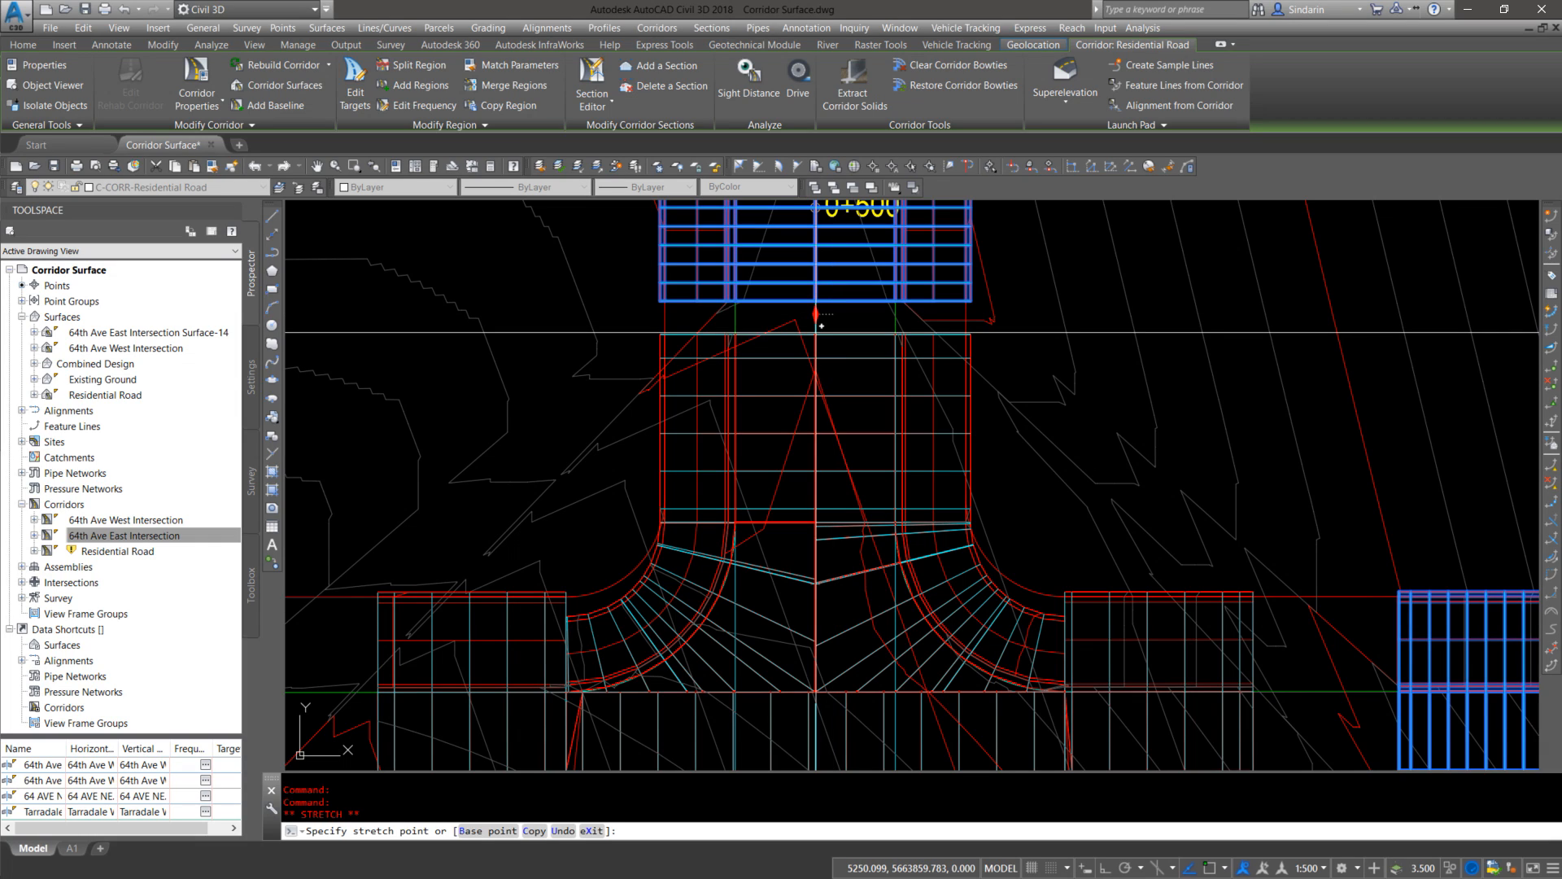
left_click(815, 332)
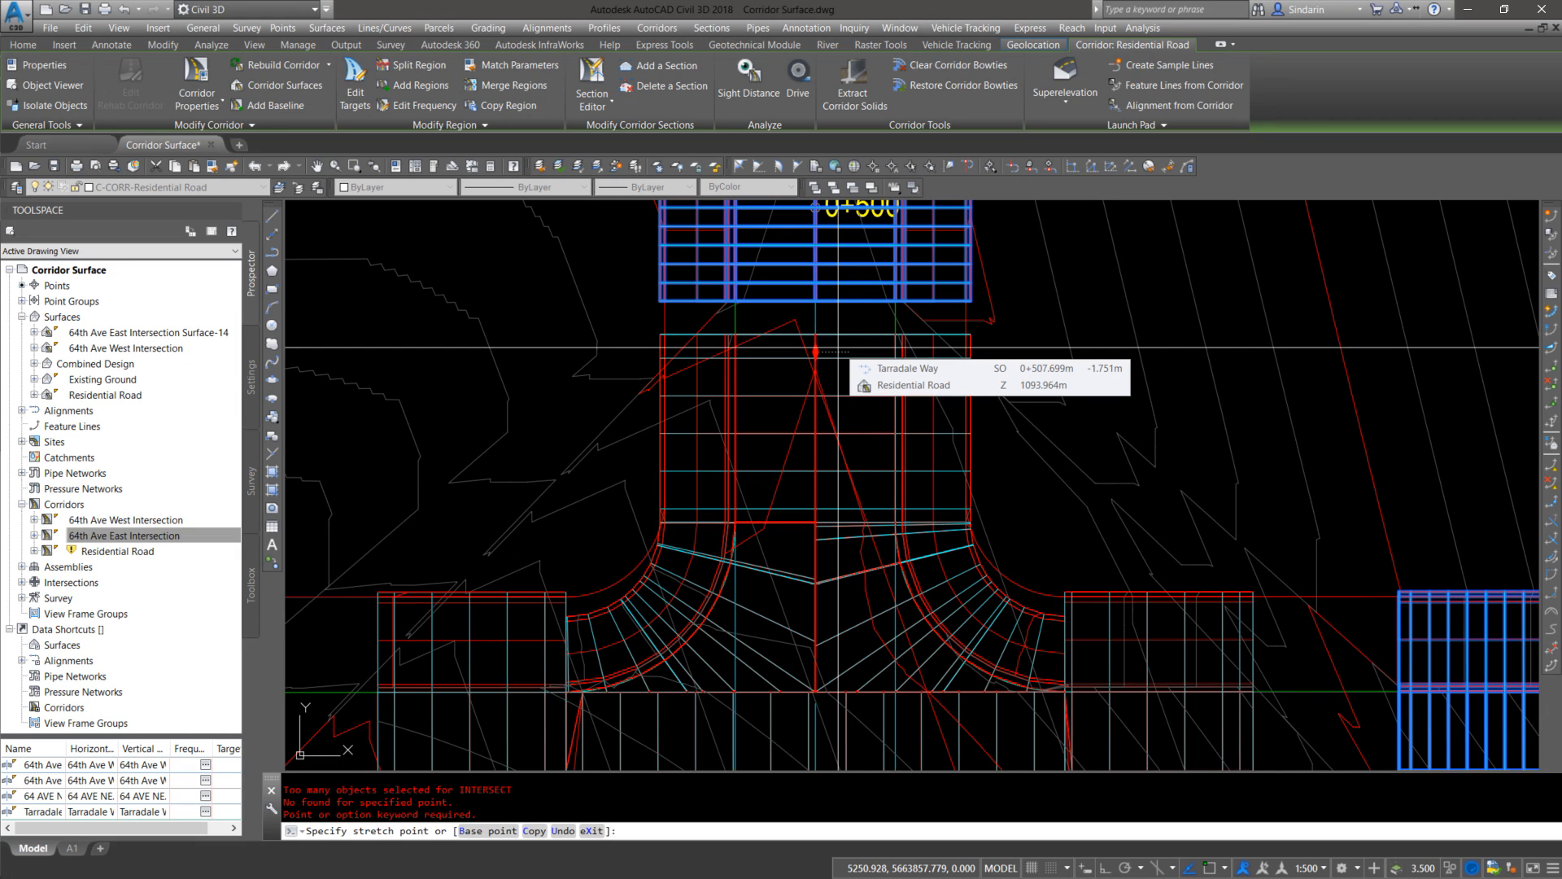
left_click(815, 336)
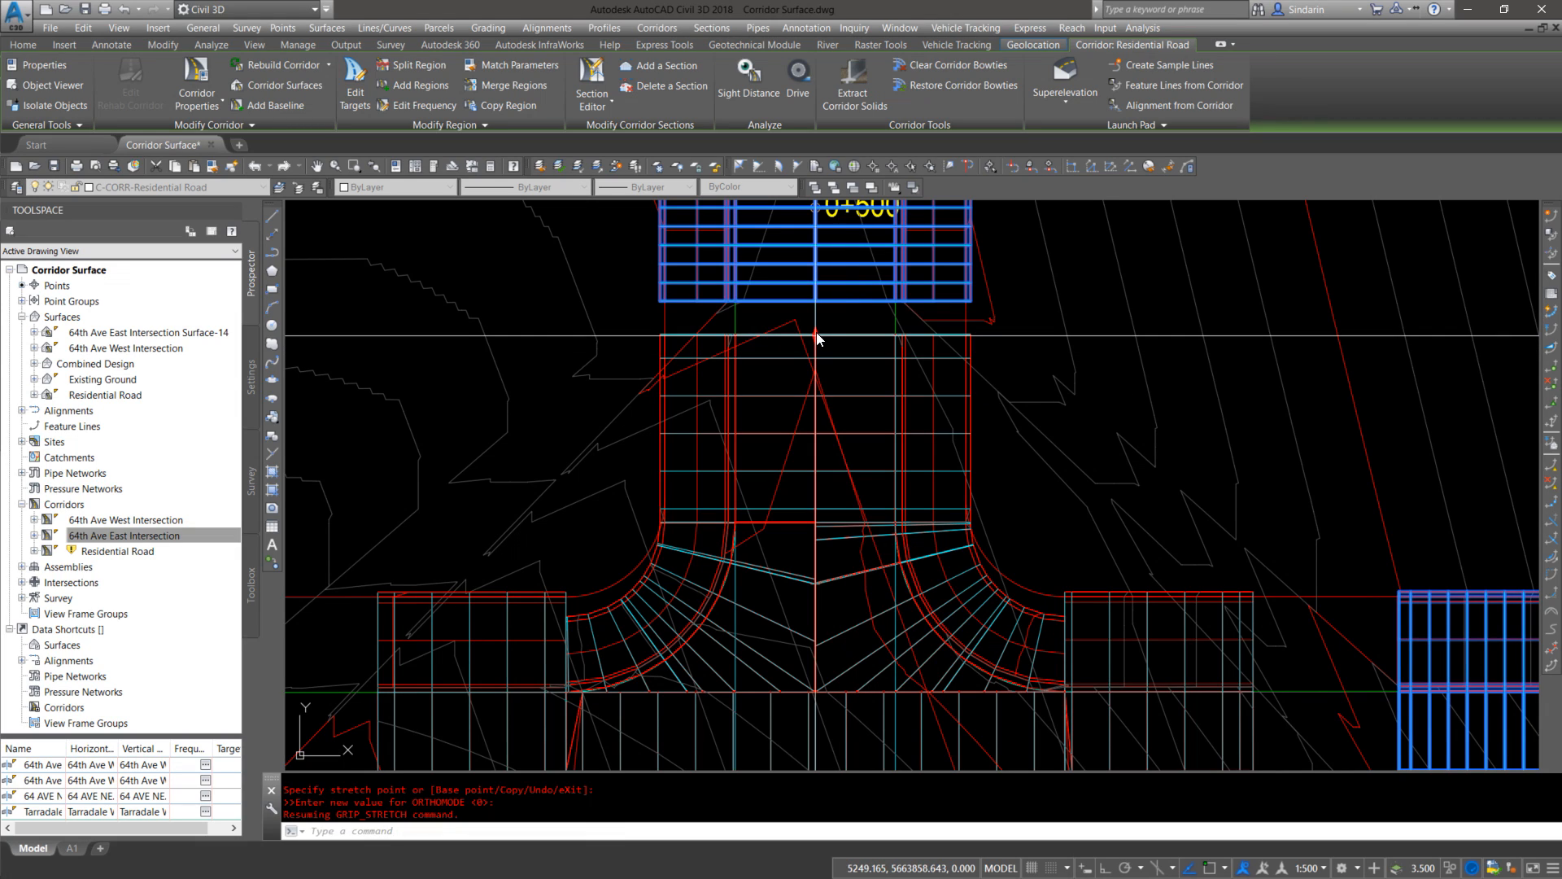
left_click(816, 334)
right_click(816, 332, "shift")
key("a")
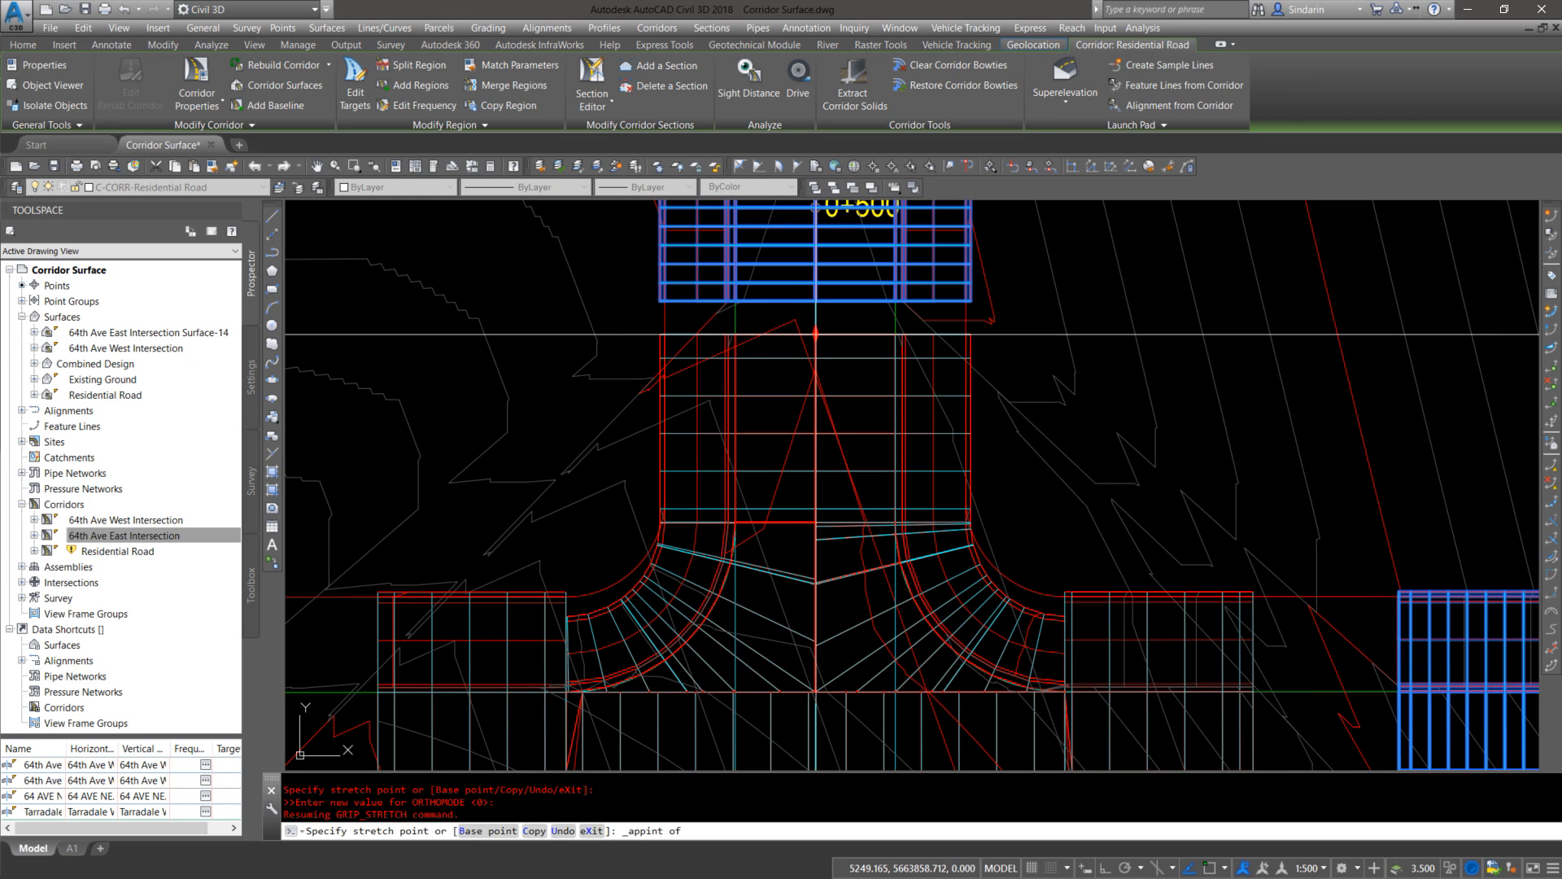
left_click(818, 331)
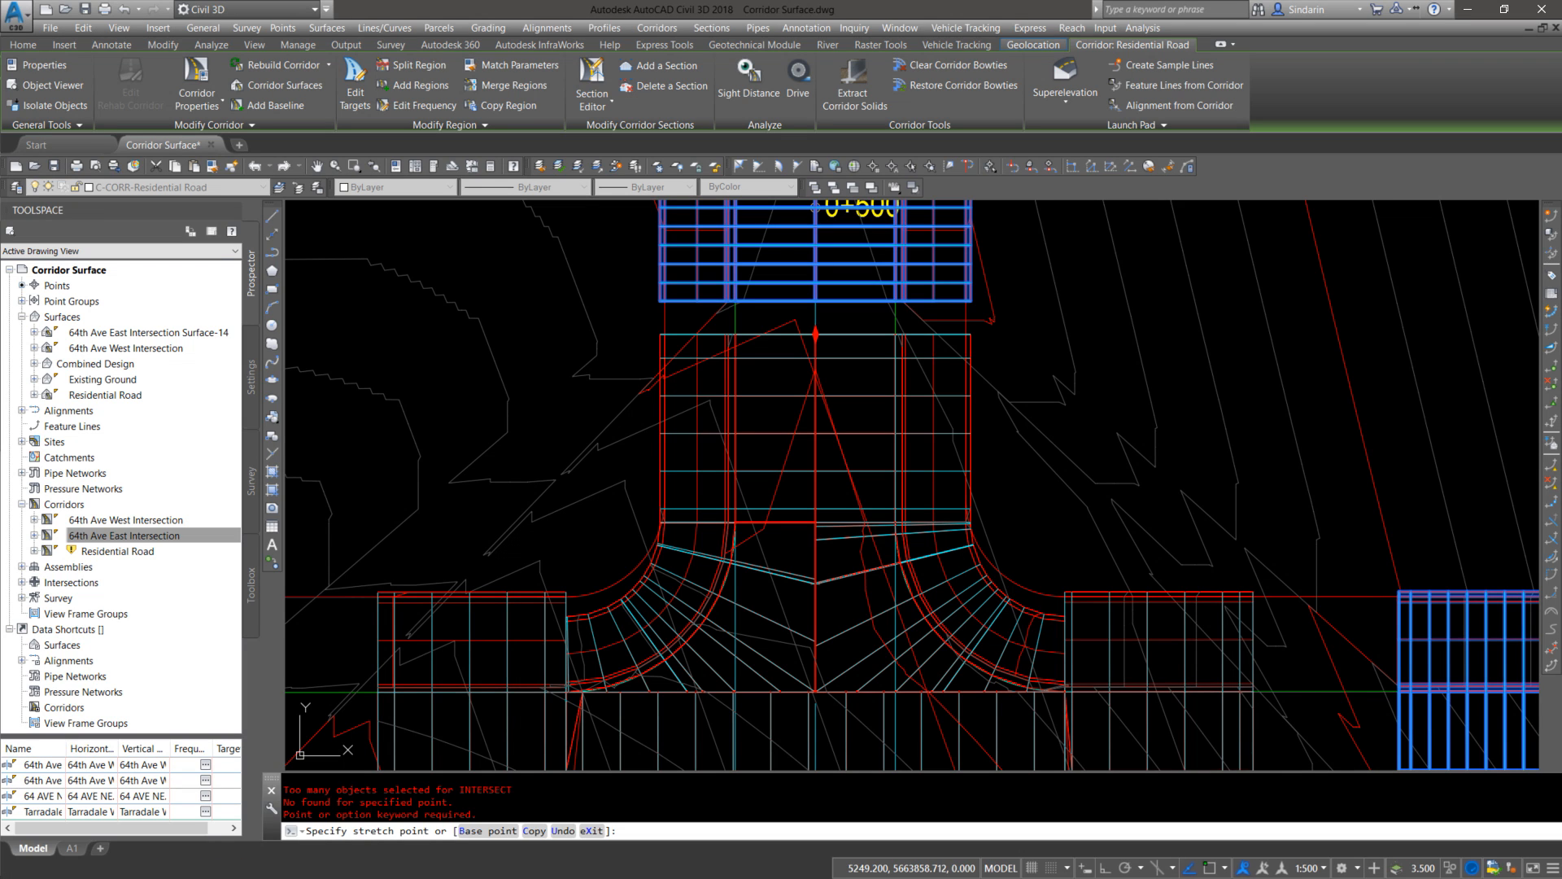
key("Escape")
Step: Stretch the Residential Road corridor's 64 AVE NE. Extension region east of the intersection to the intersection corridor's east edge
middle_click_drag(1434, 702, 1185, 549)
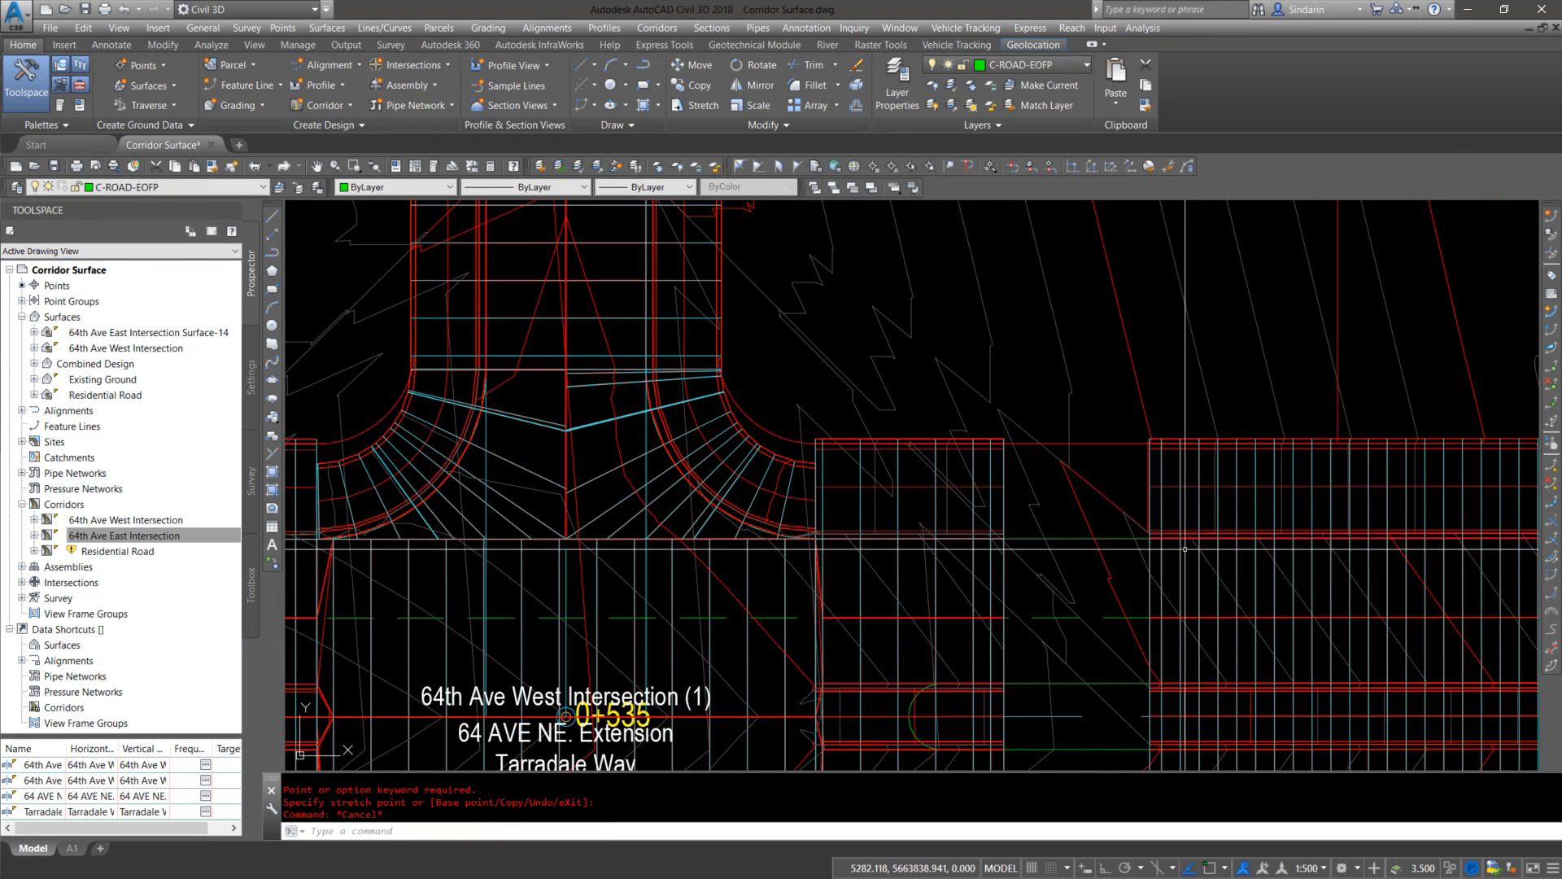
left_click(1185, 549)
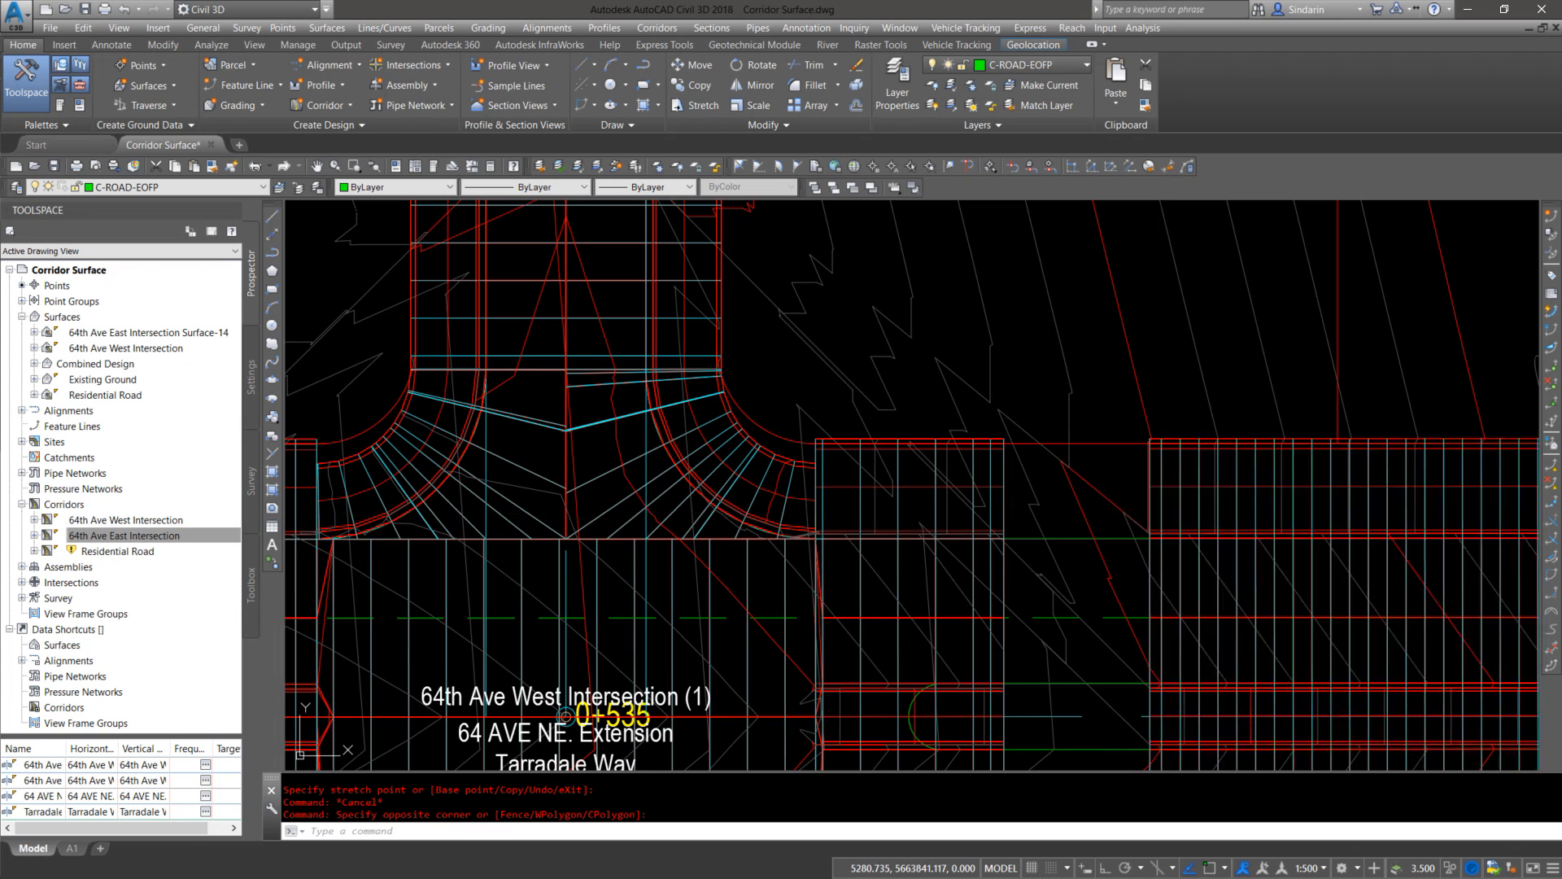
left_click(1097, 710)
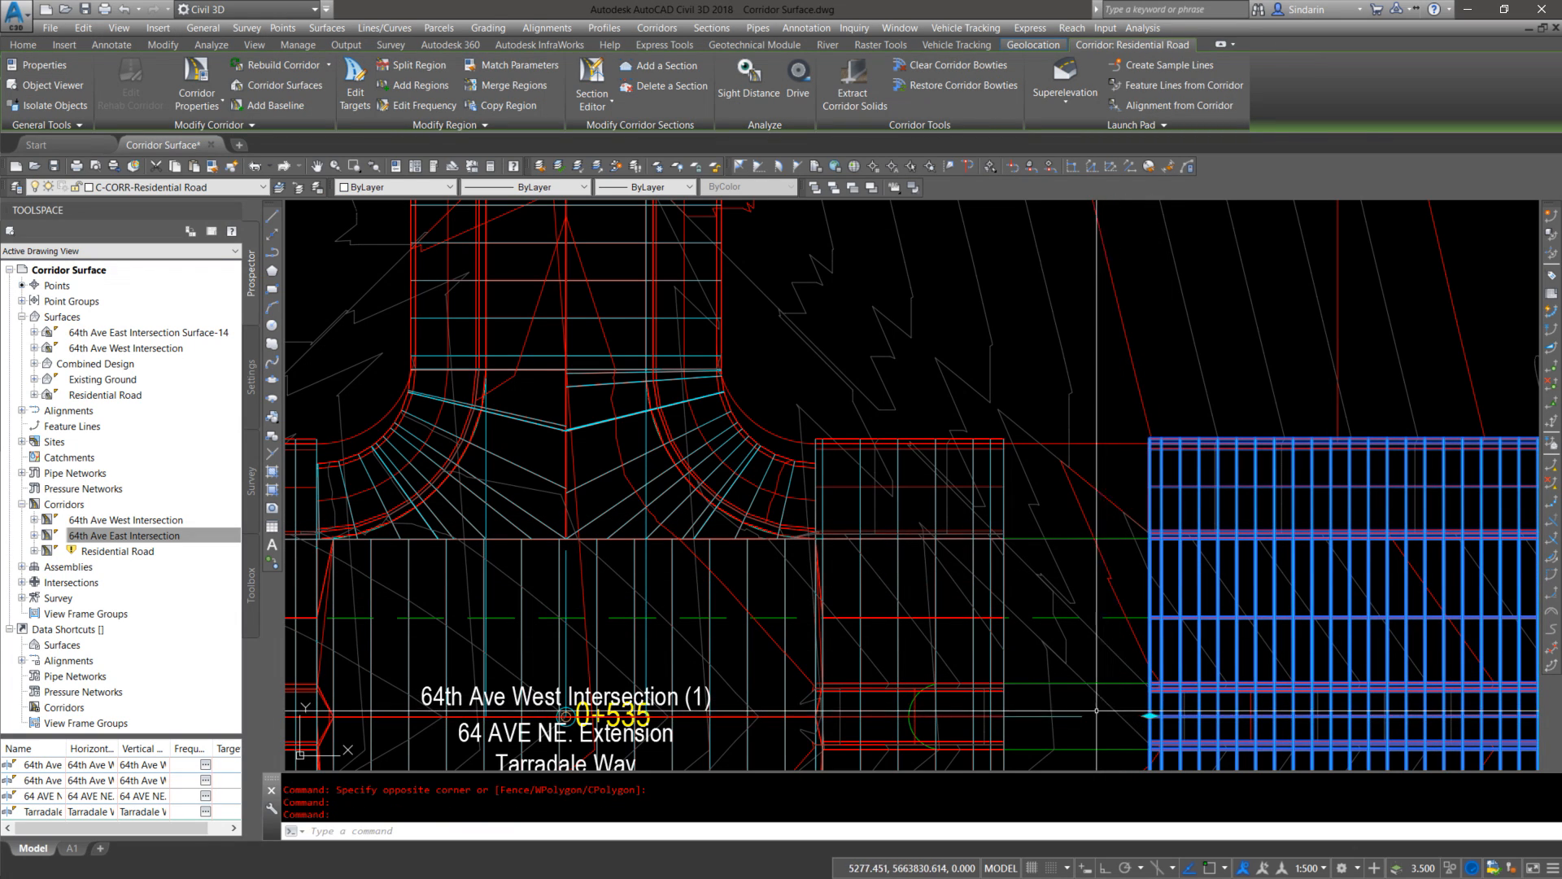
left_click(1148, 716)
left_click(1022, 711)
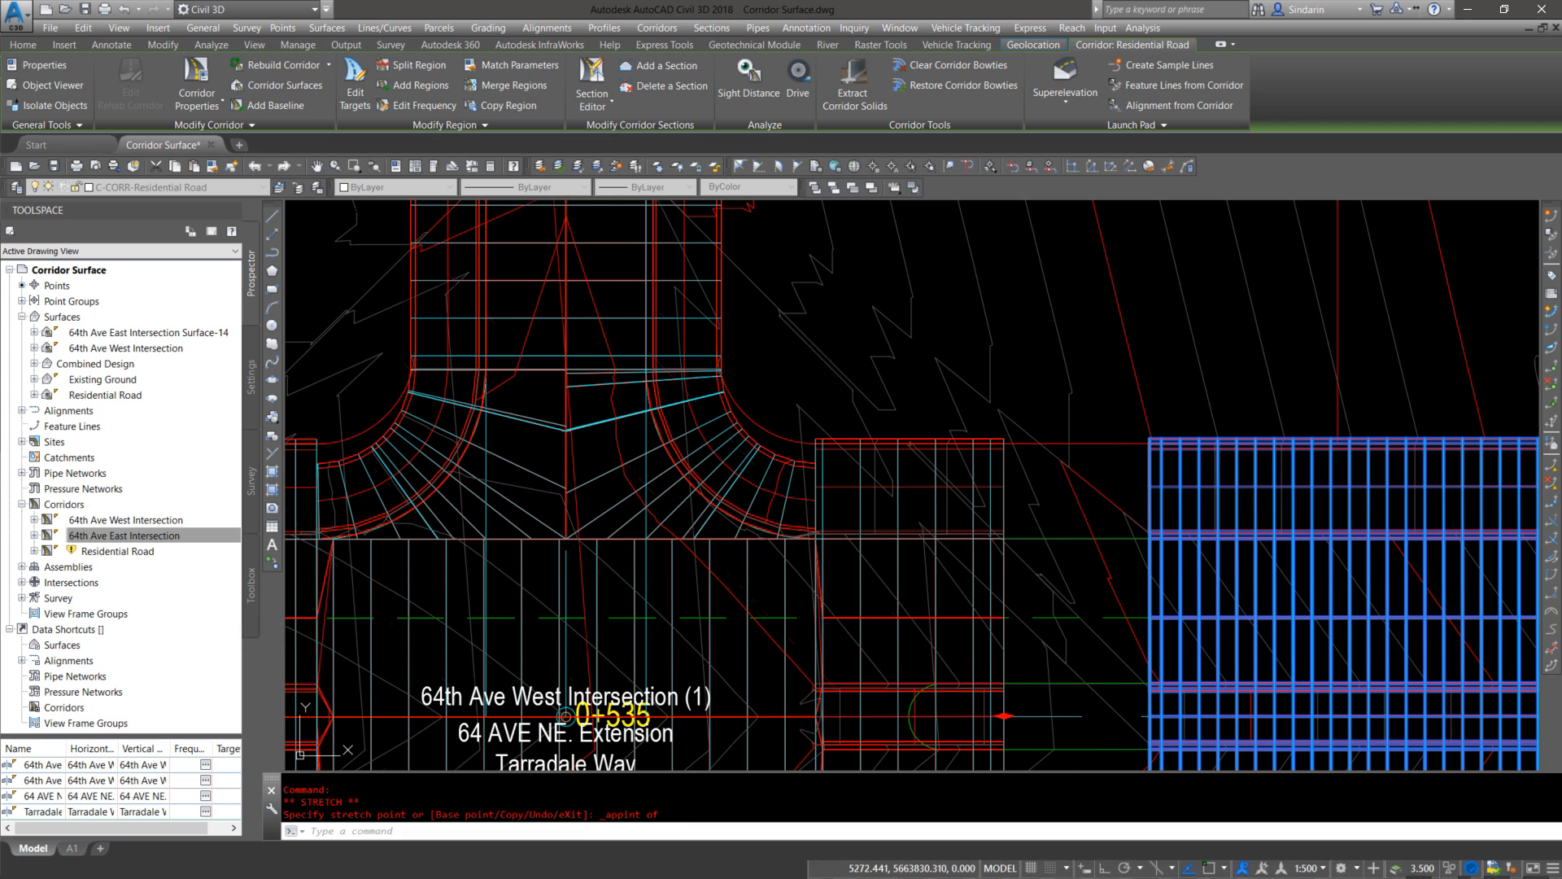
left_click(1005, 716)
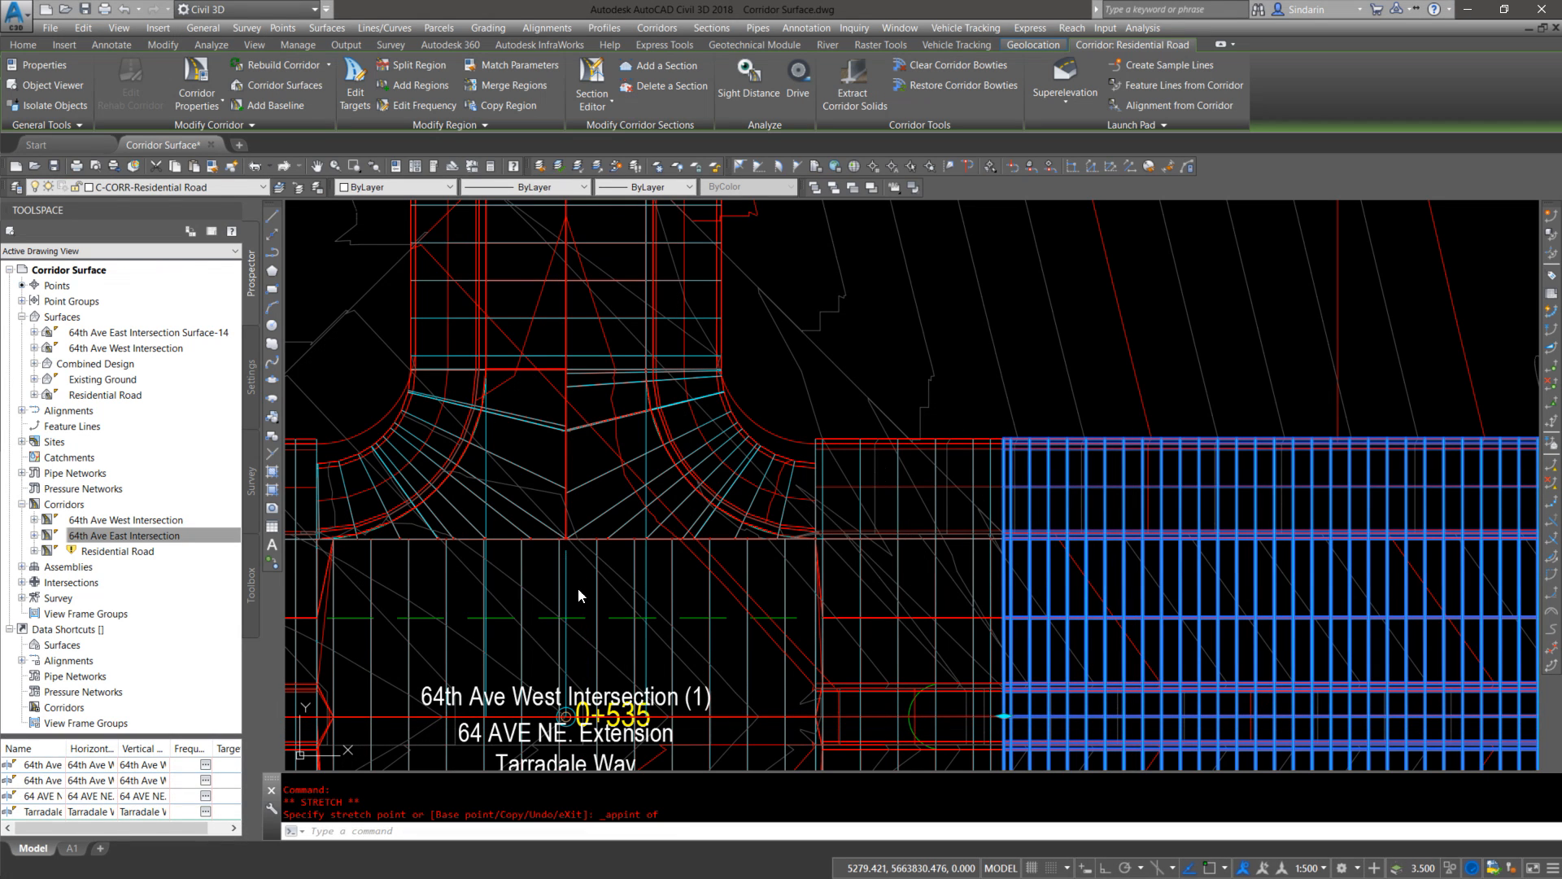
middle_click_drag(455, 592, 1283, 366)
key("Escape")
Step: Stretch the Residential Road corridor's 64 AVE NE. Extension region west of the intersection to the intersection corridor's west edge
left_click(790, 482)
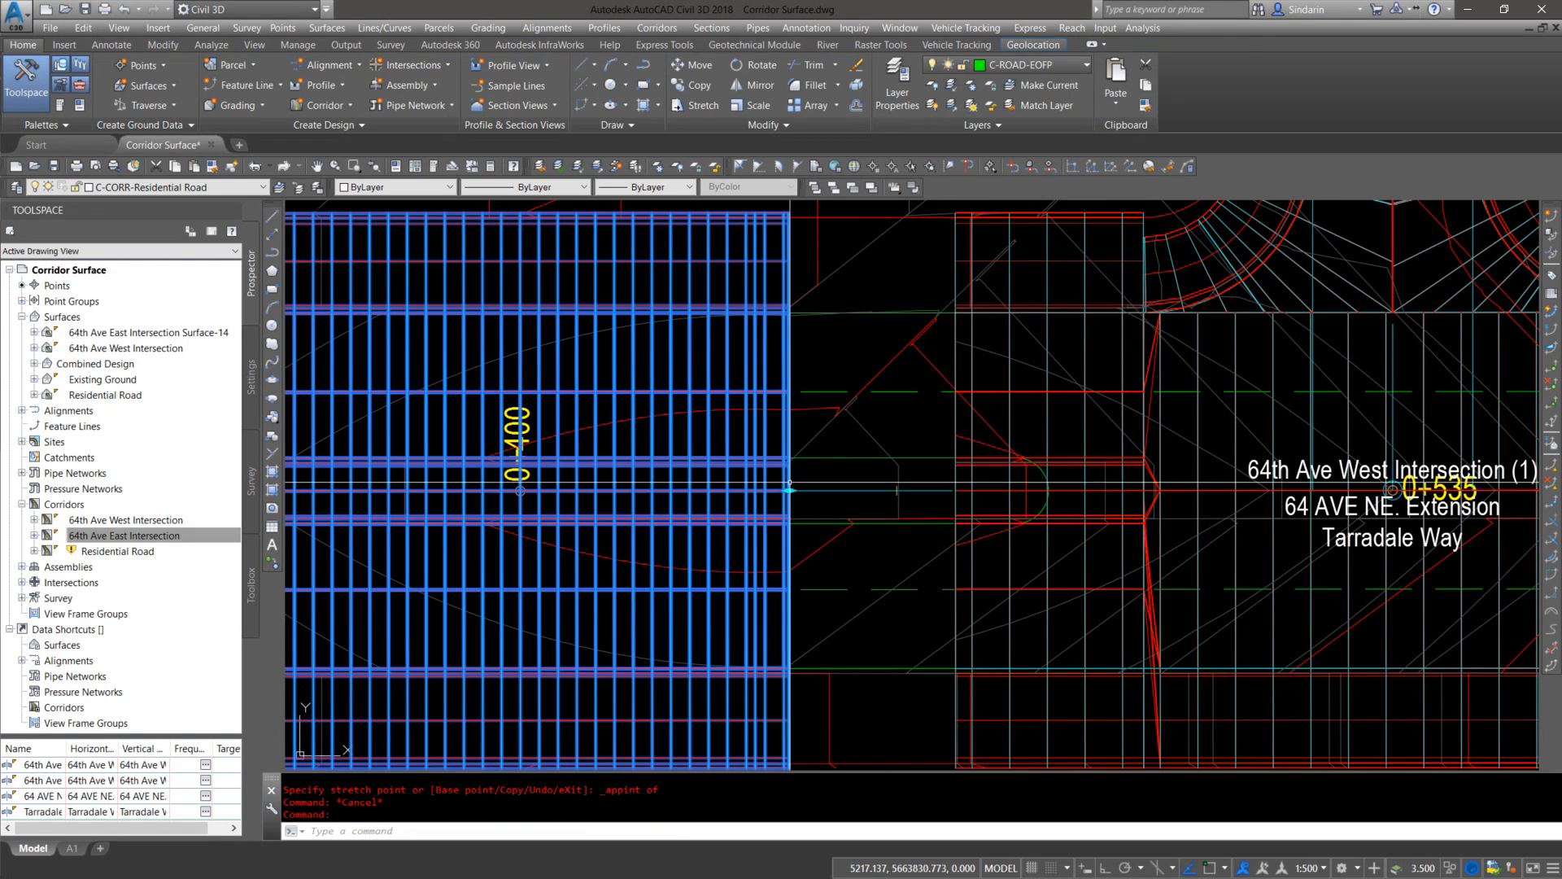
left_click(790, 491)
right_click(903, 505, "shift")
left_click(931, 649)
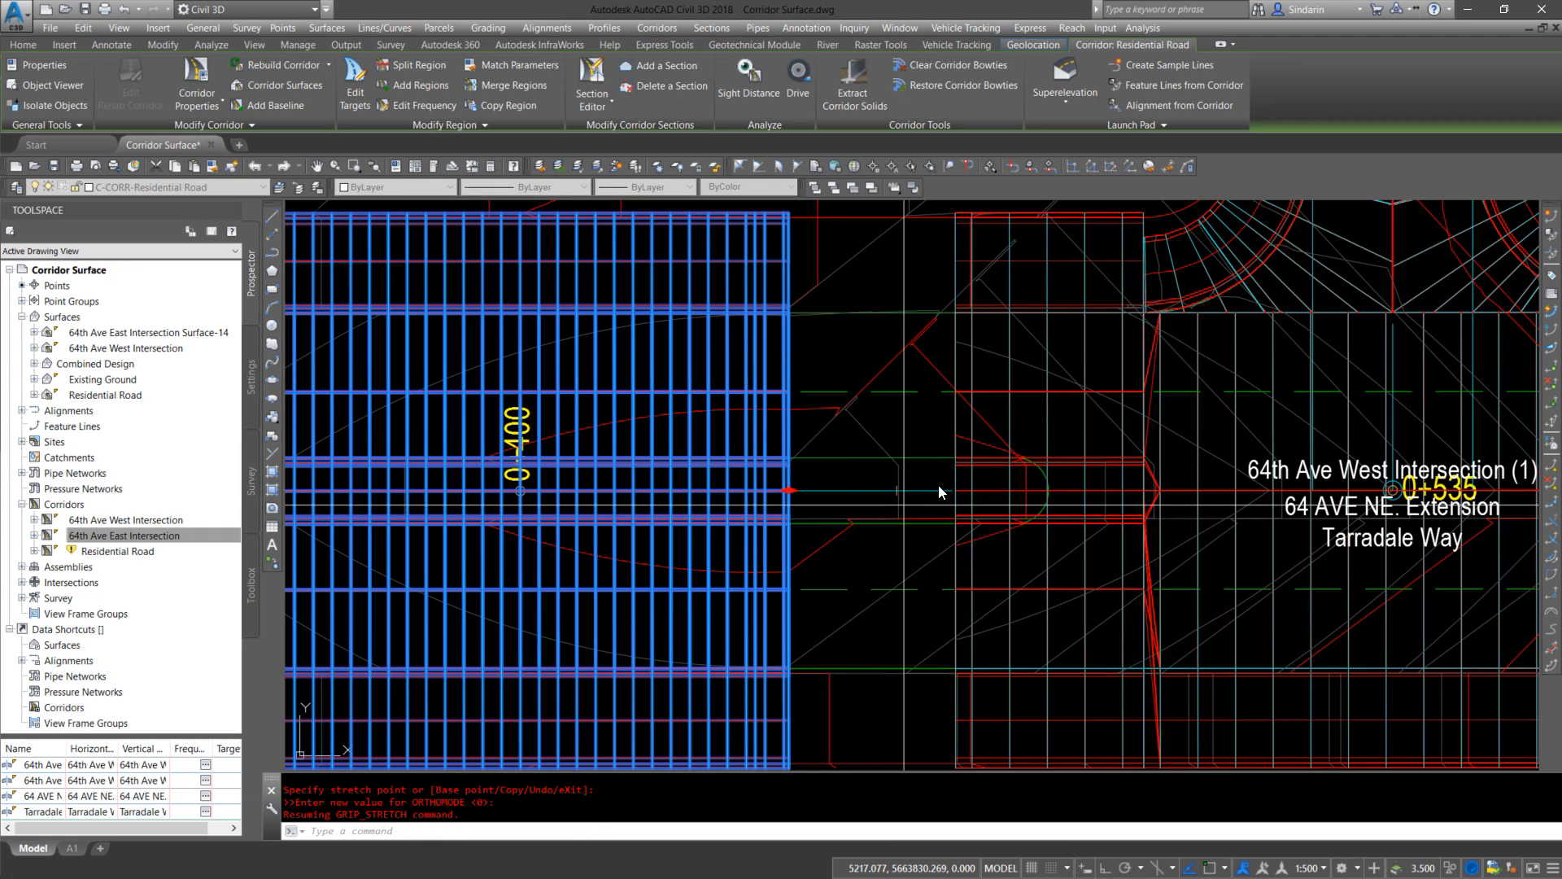
left_click(956, 490)
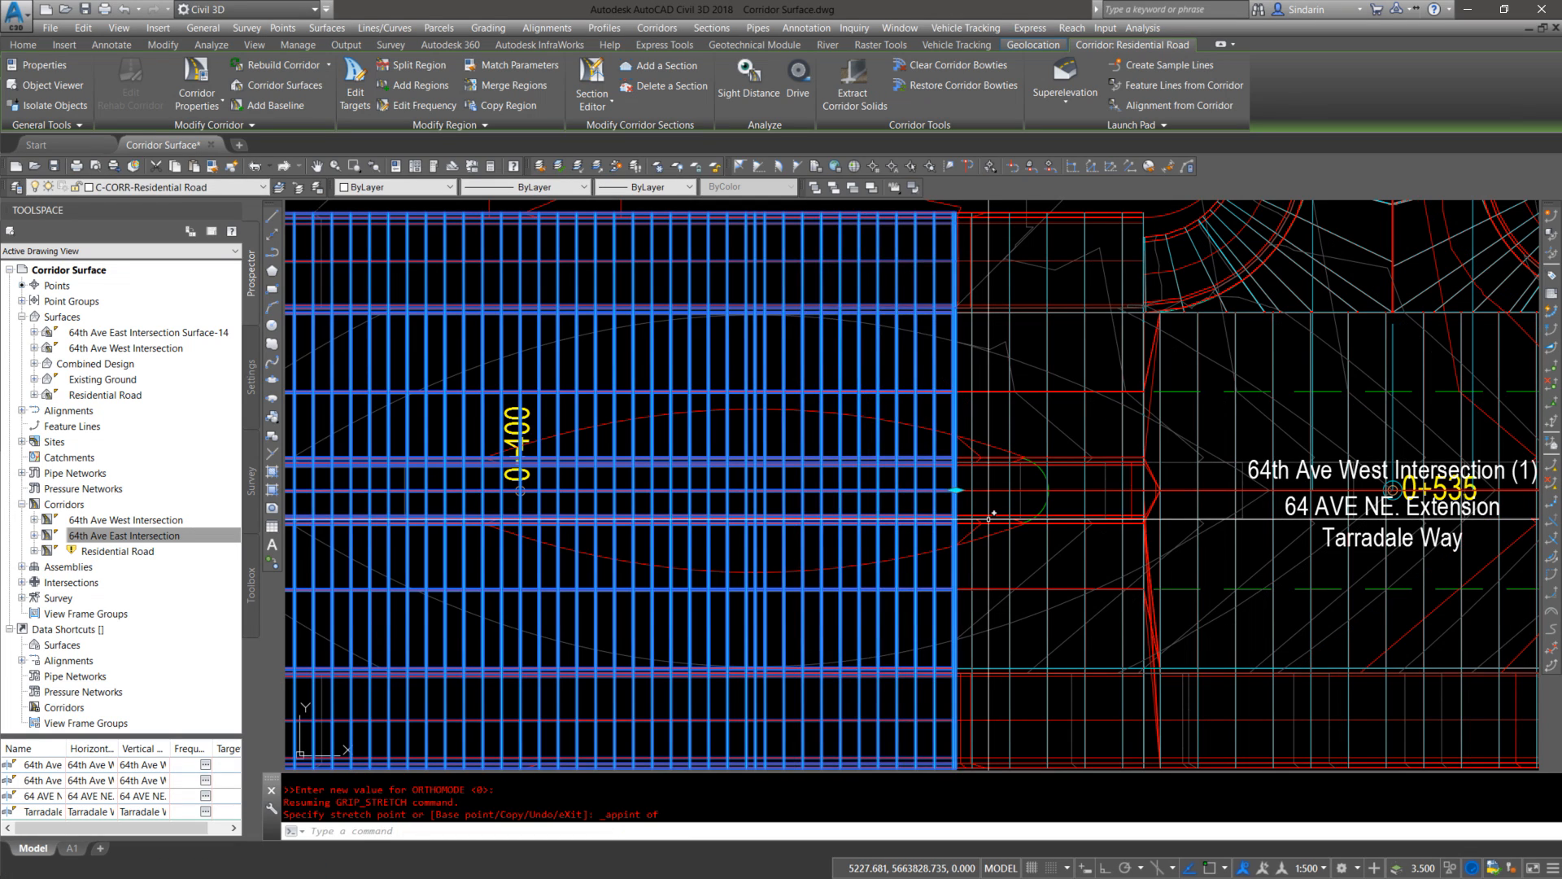
key("Escape")
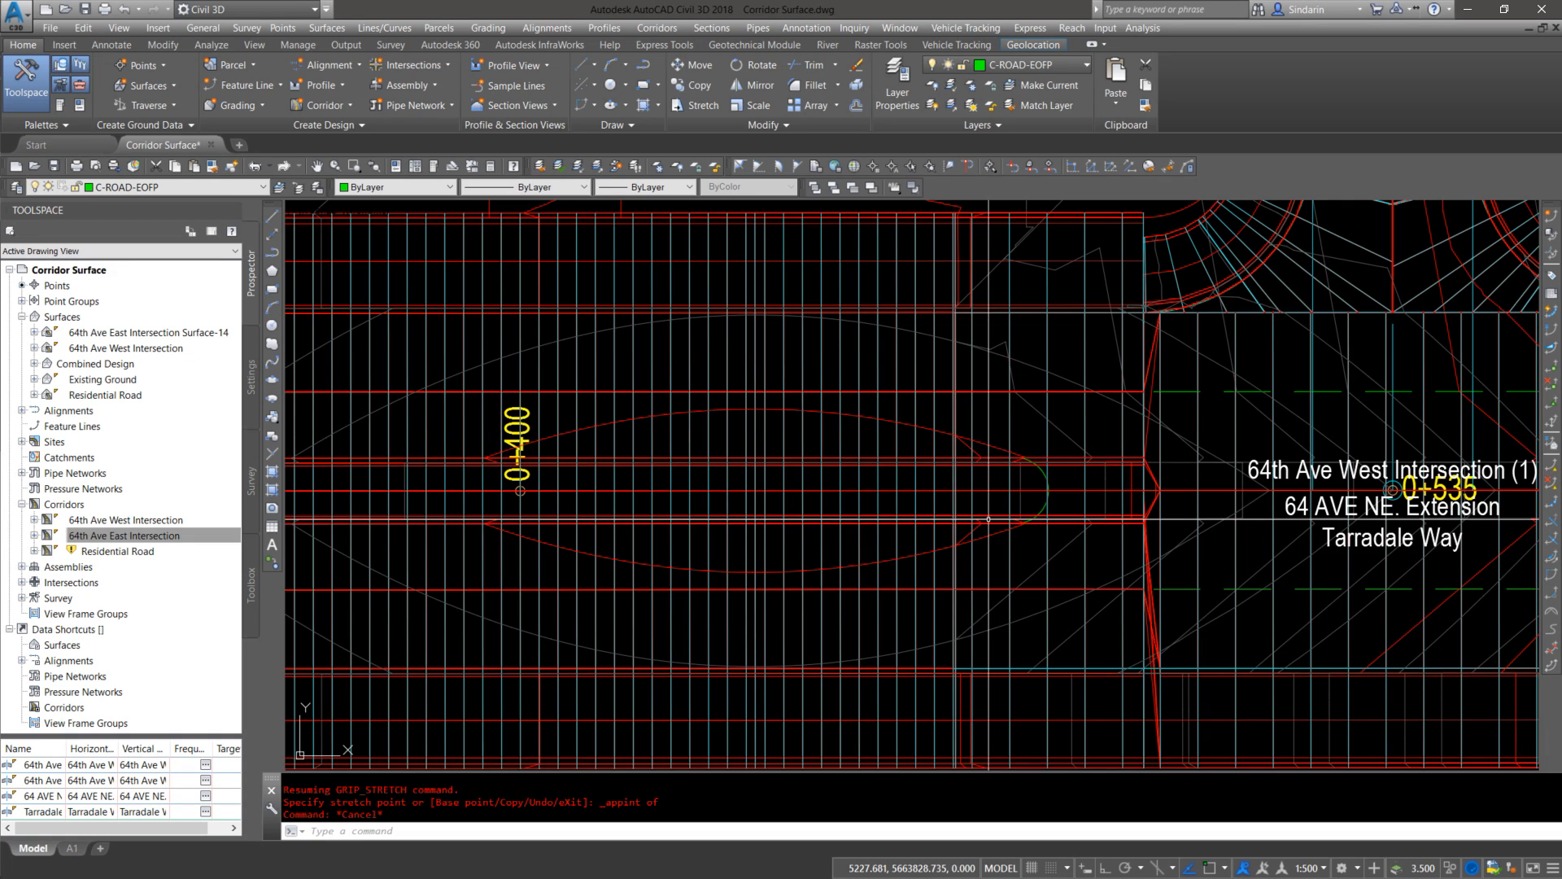
Step: Highlight the Residential Road surface to check its contours across the west join with the intersection
left_click(941, 331)
key("Escape")
left_click(963, 336)
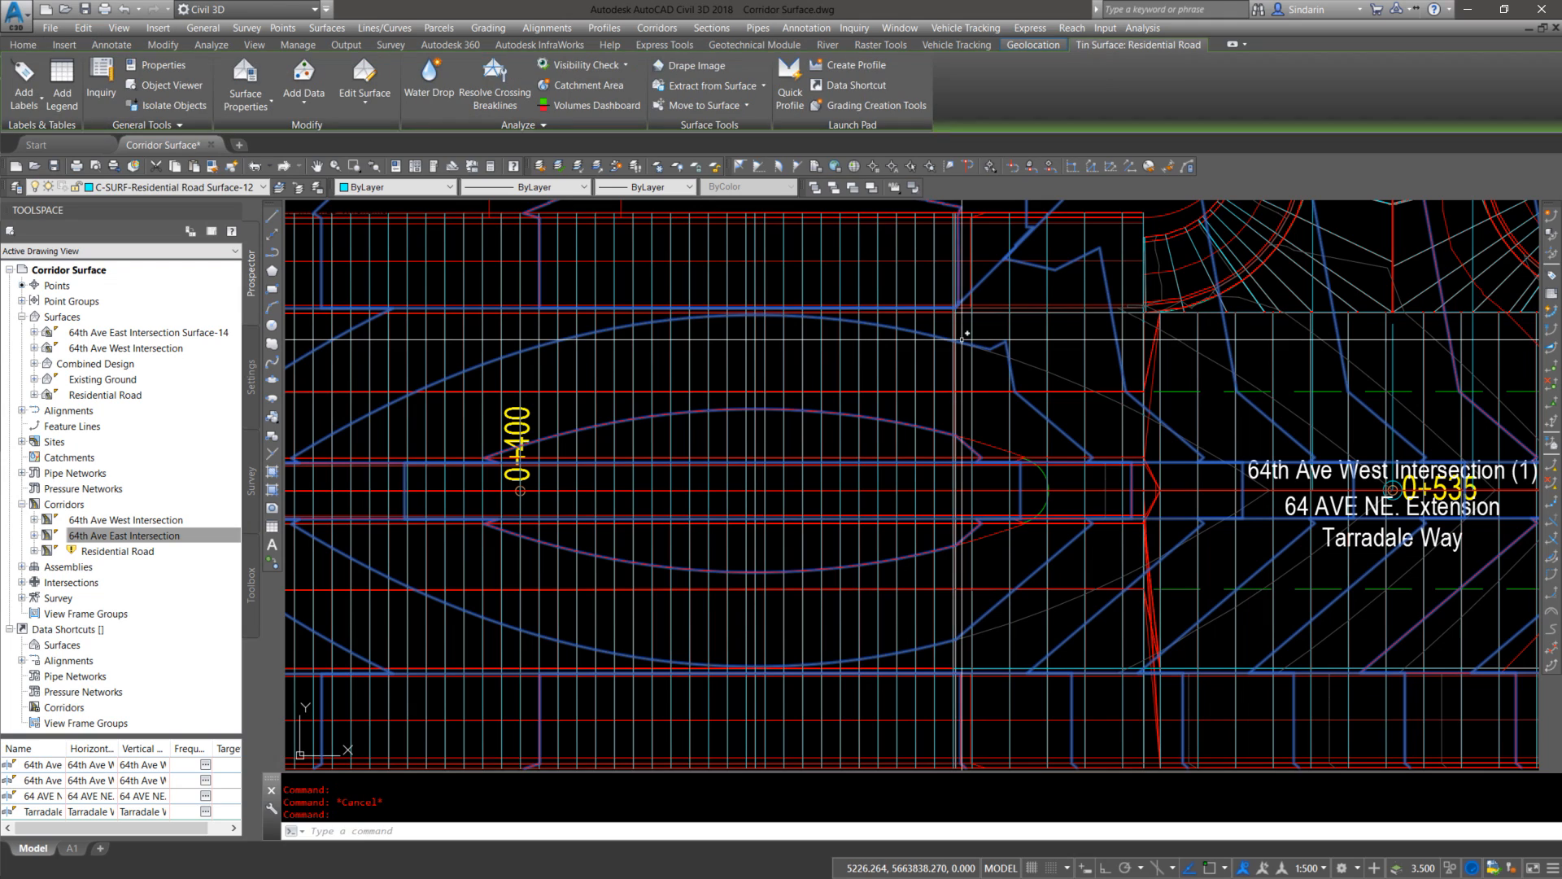
key("Escape")
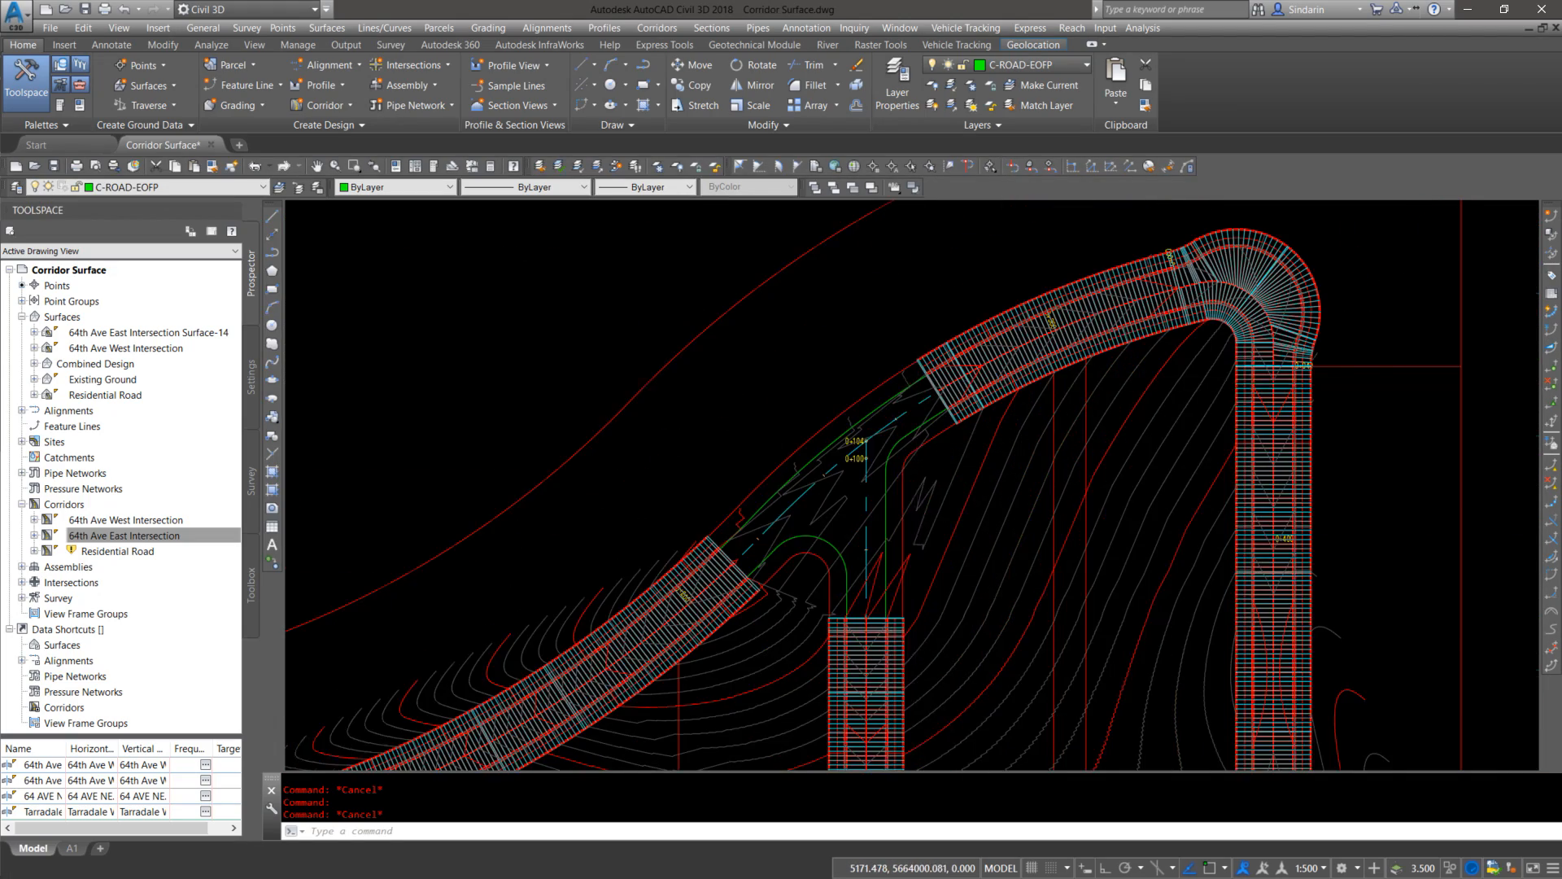
Step: Pull the Residential Road corridor region northeast of the Tarradale Place junction back along Tarradale Way, away from the junction
scroll(913, 382, "up", 2)
middle_click_drag(854, 540, 926, 400)
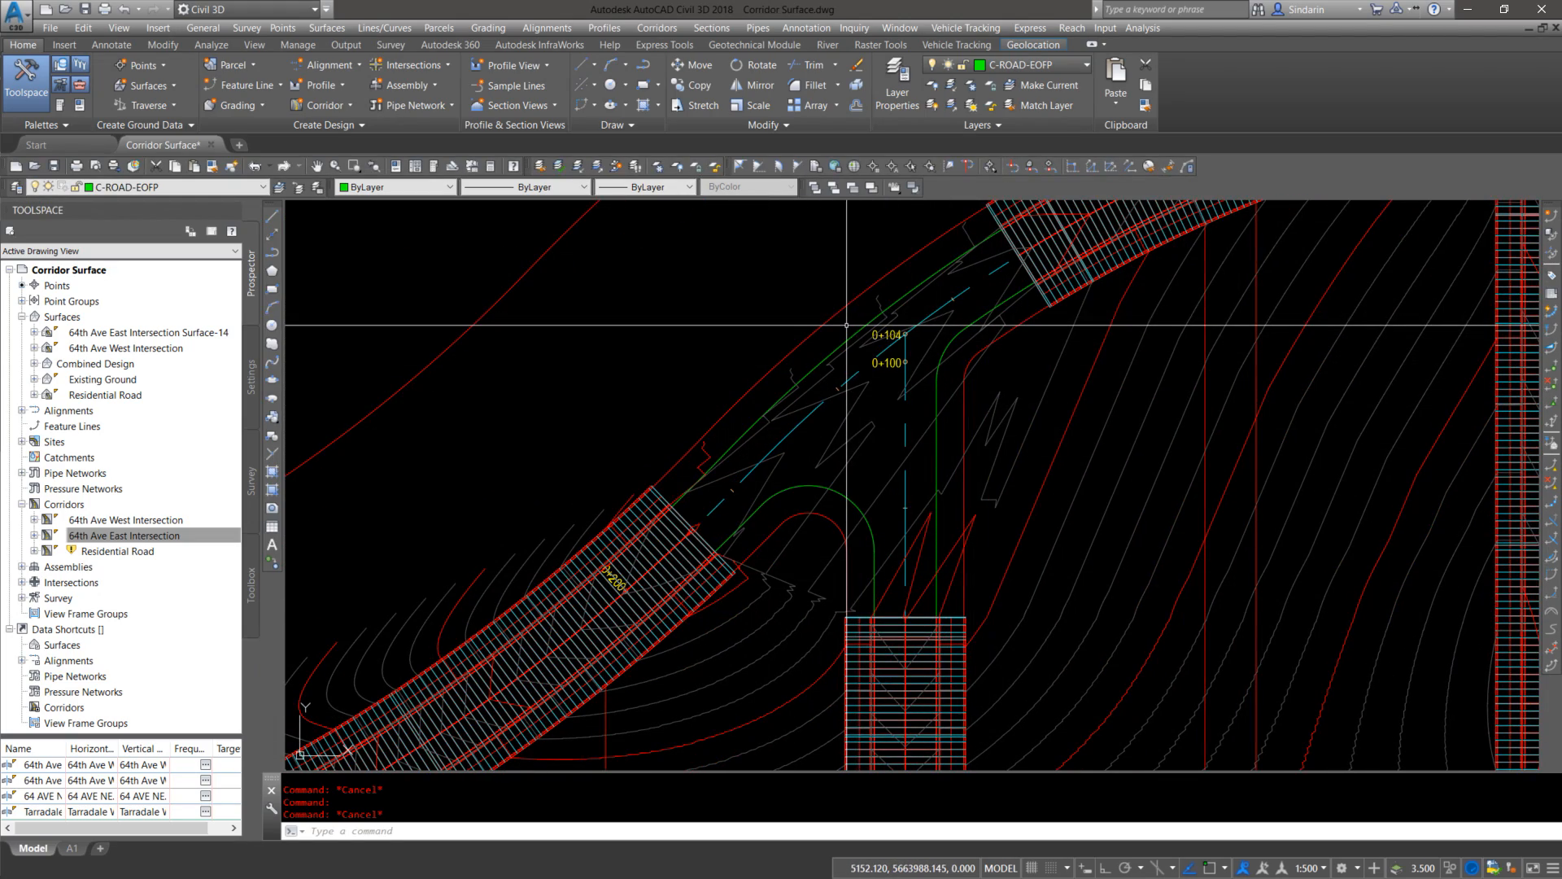
middle_click_drag(1016, 245, 964, 377)
left_click(964, 376)
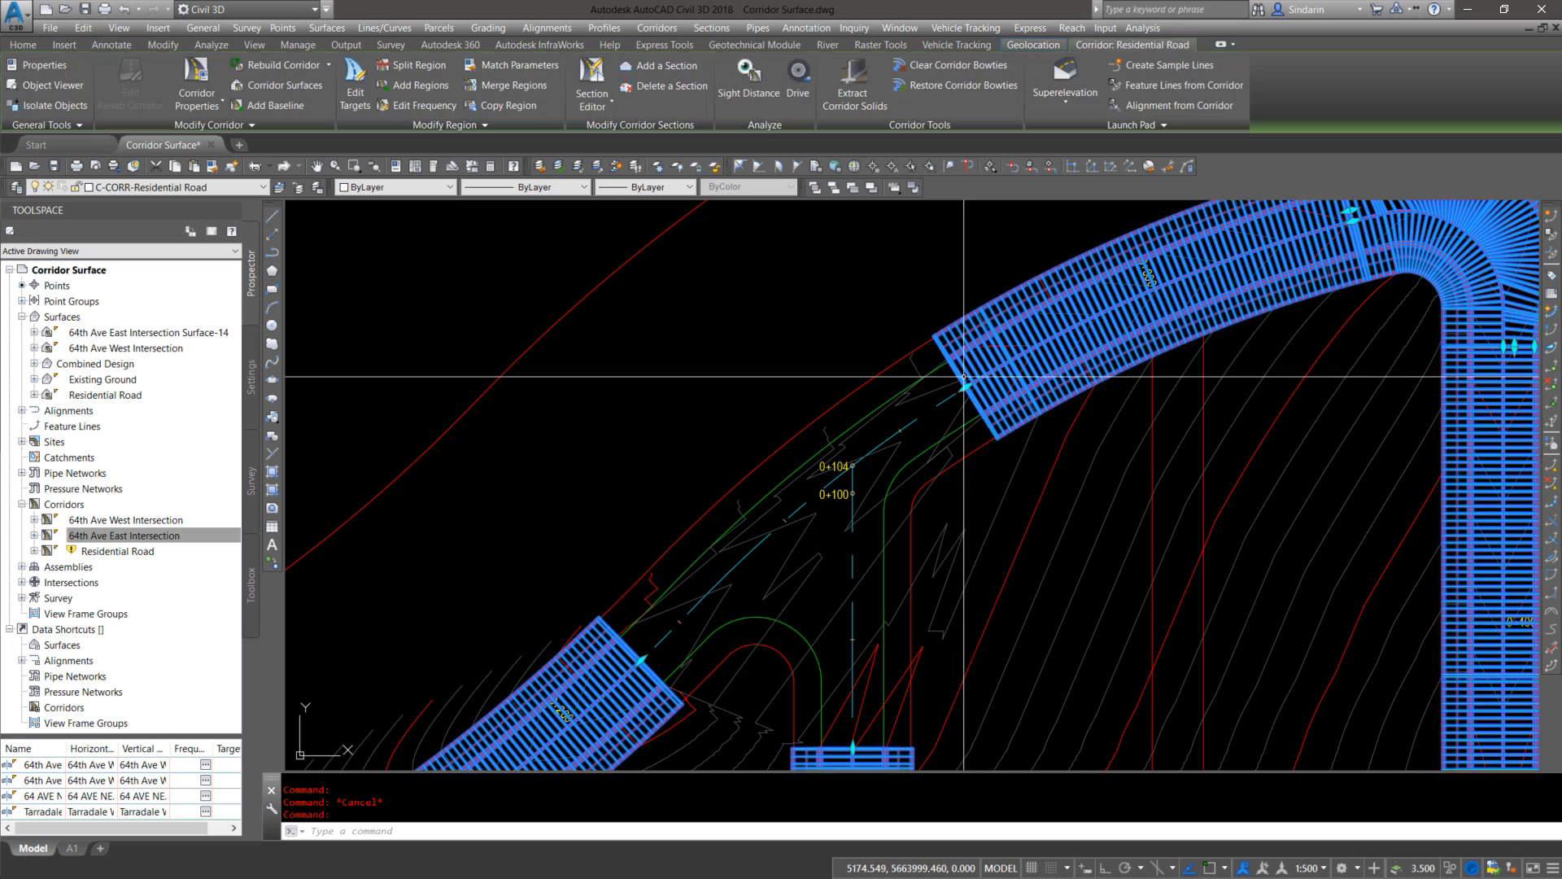
left_click(965, 387)
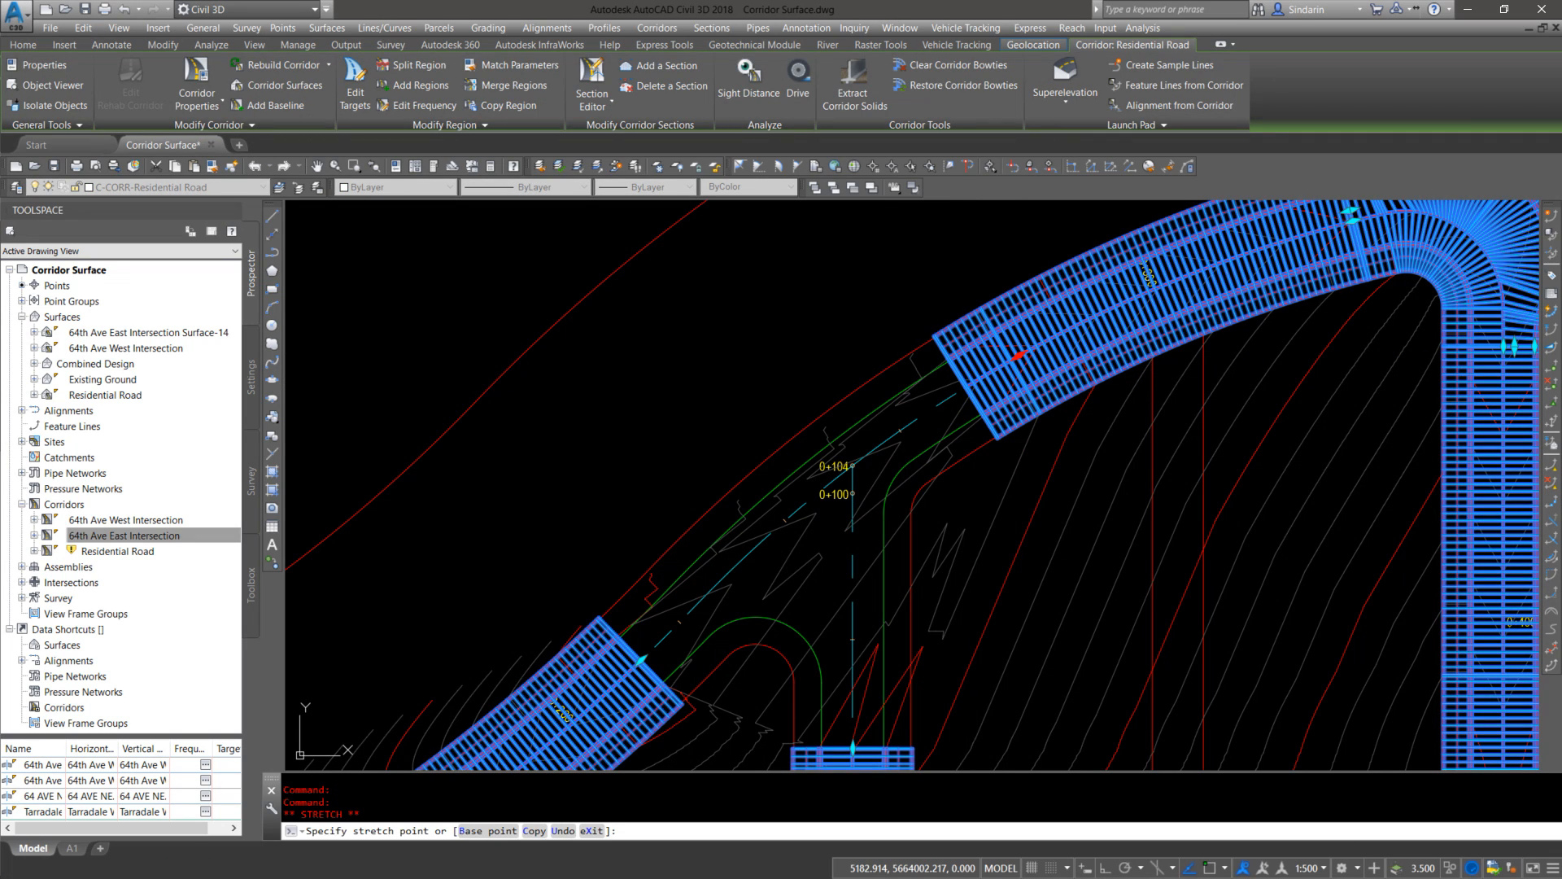
left_click(1018, 356)
middle_click_drag(933, 482, 969, 445)
key("Escape")
Step: Measure the radii of both green curb returns at the Tarradale Way and Tarradale Place junction, without placing dimensions
left_click(111, 45)
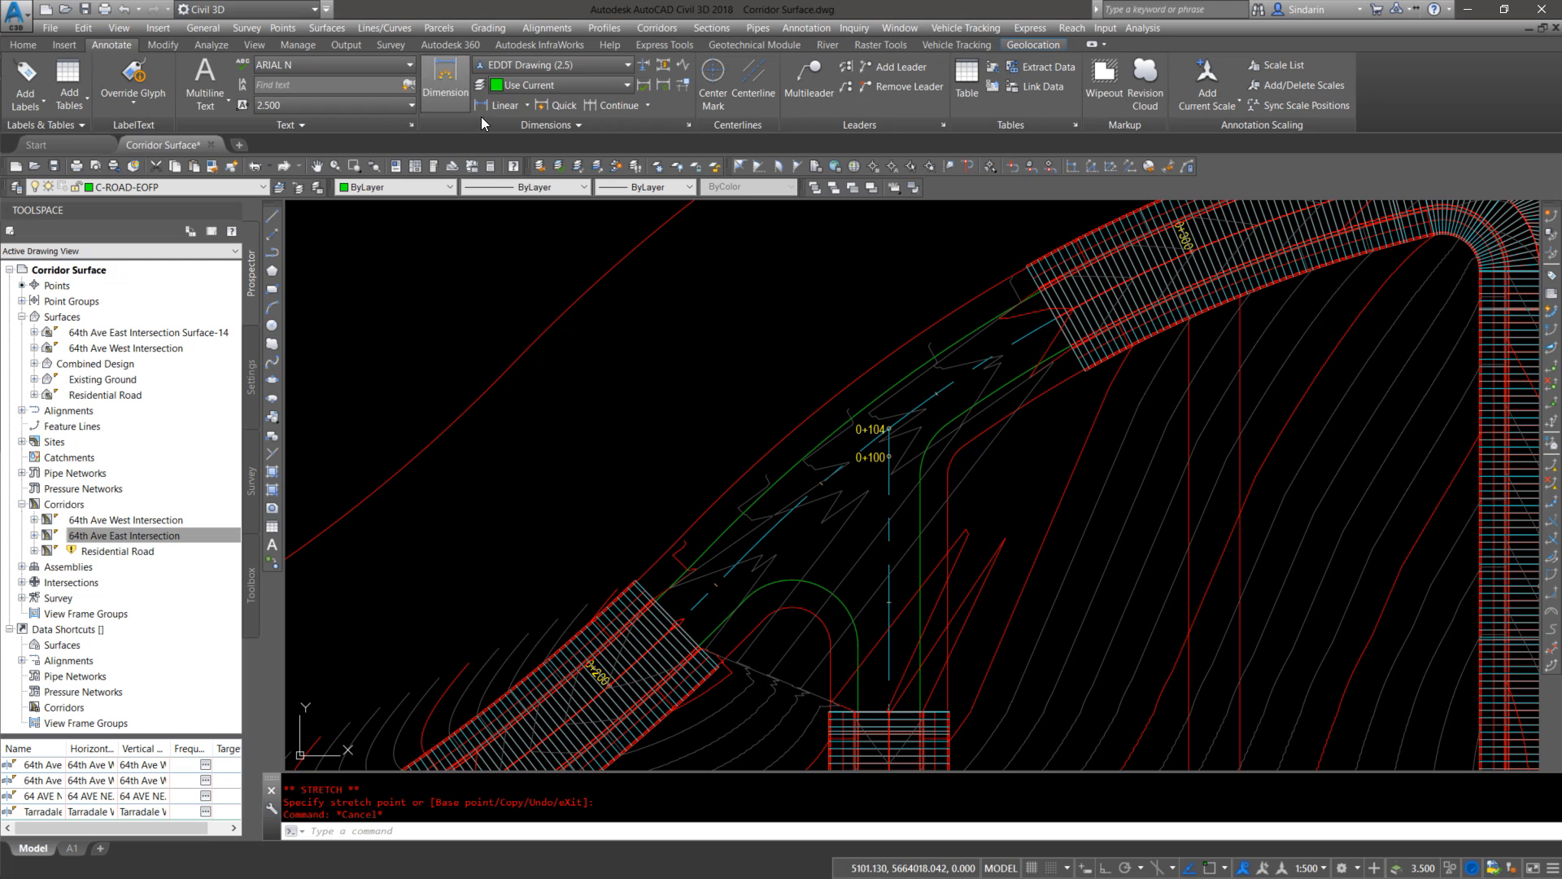
left_click(527, 105)
left_click(518, 265)
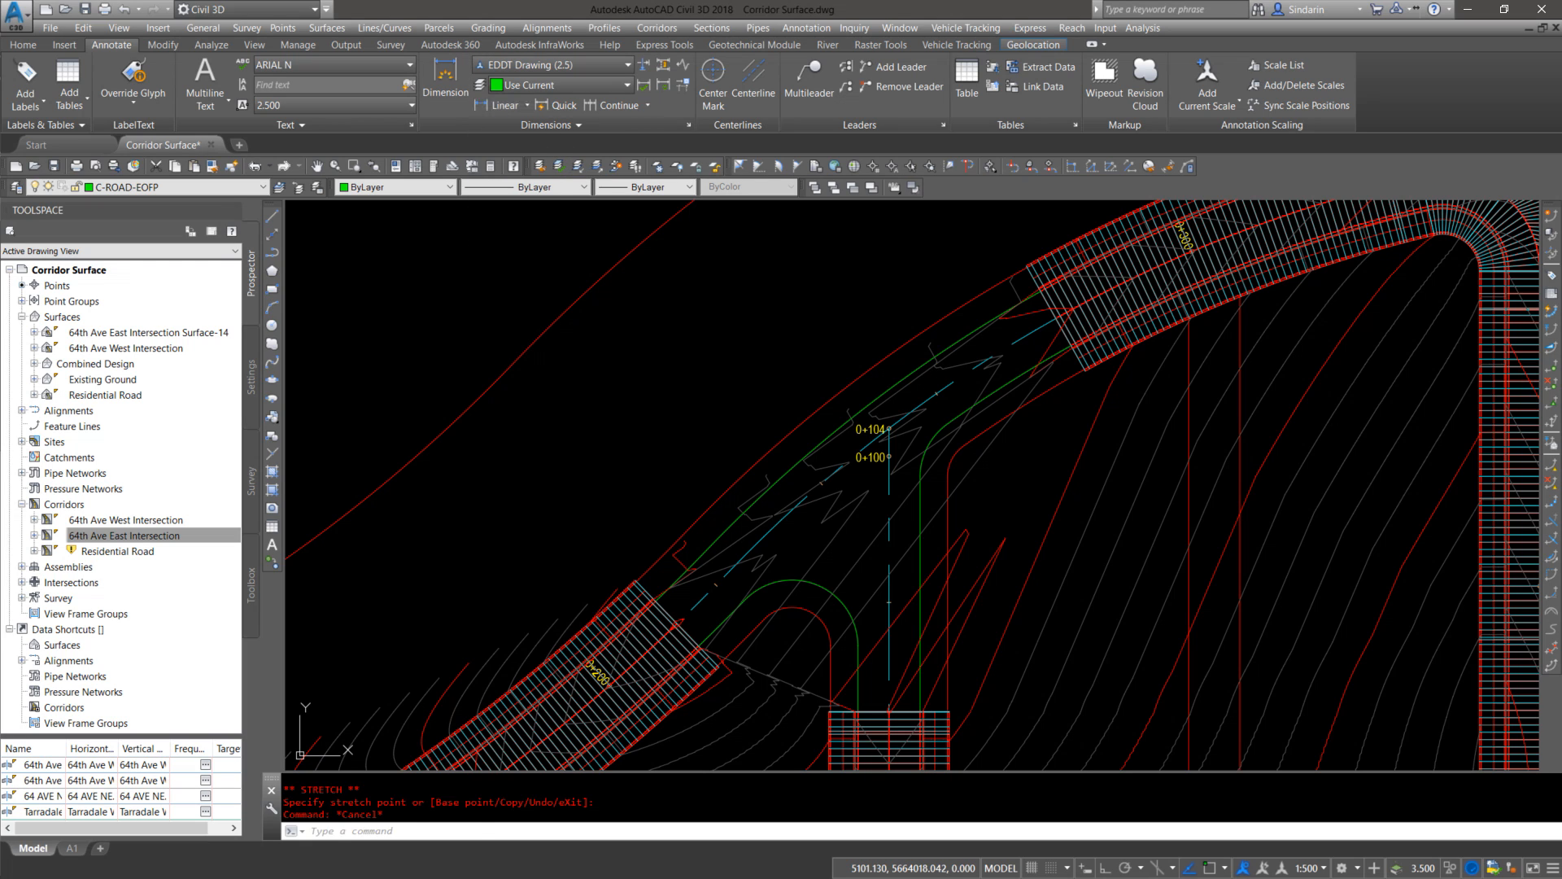
left_click(1027, 422)
scroll(808, 521, "up", 3)
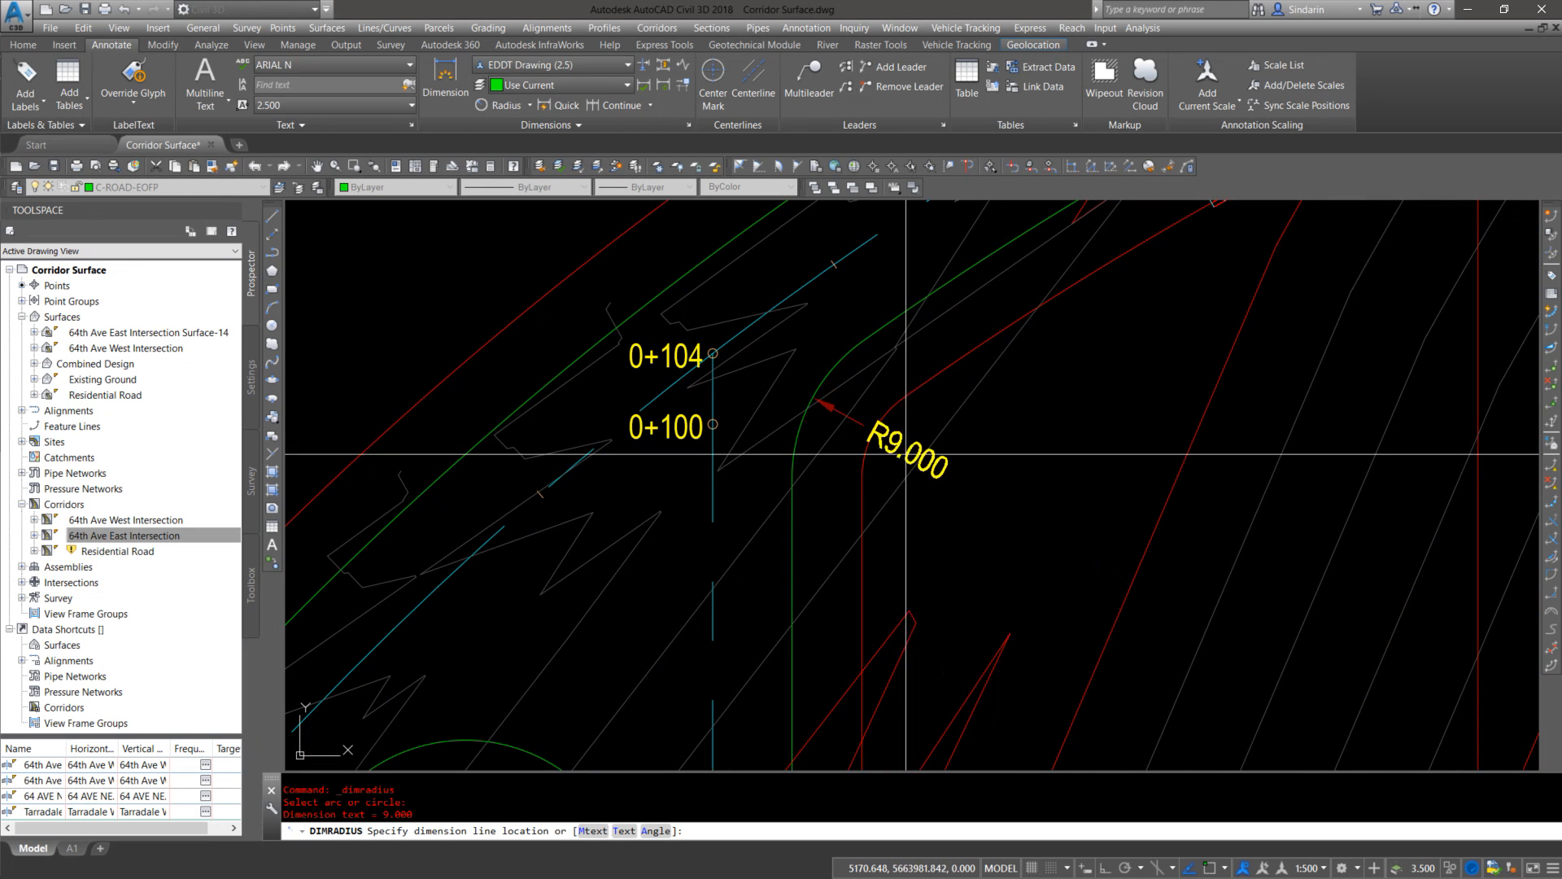
key("Escape")
scroll(807, 521, "up", 4)
key("Return")
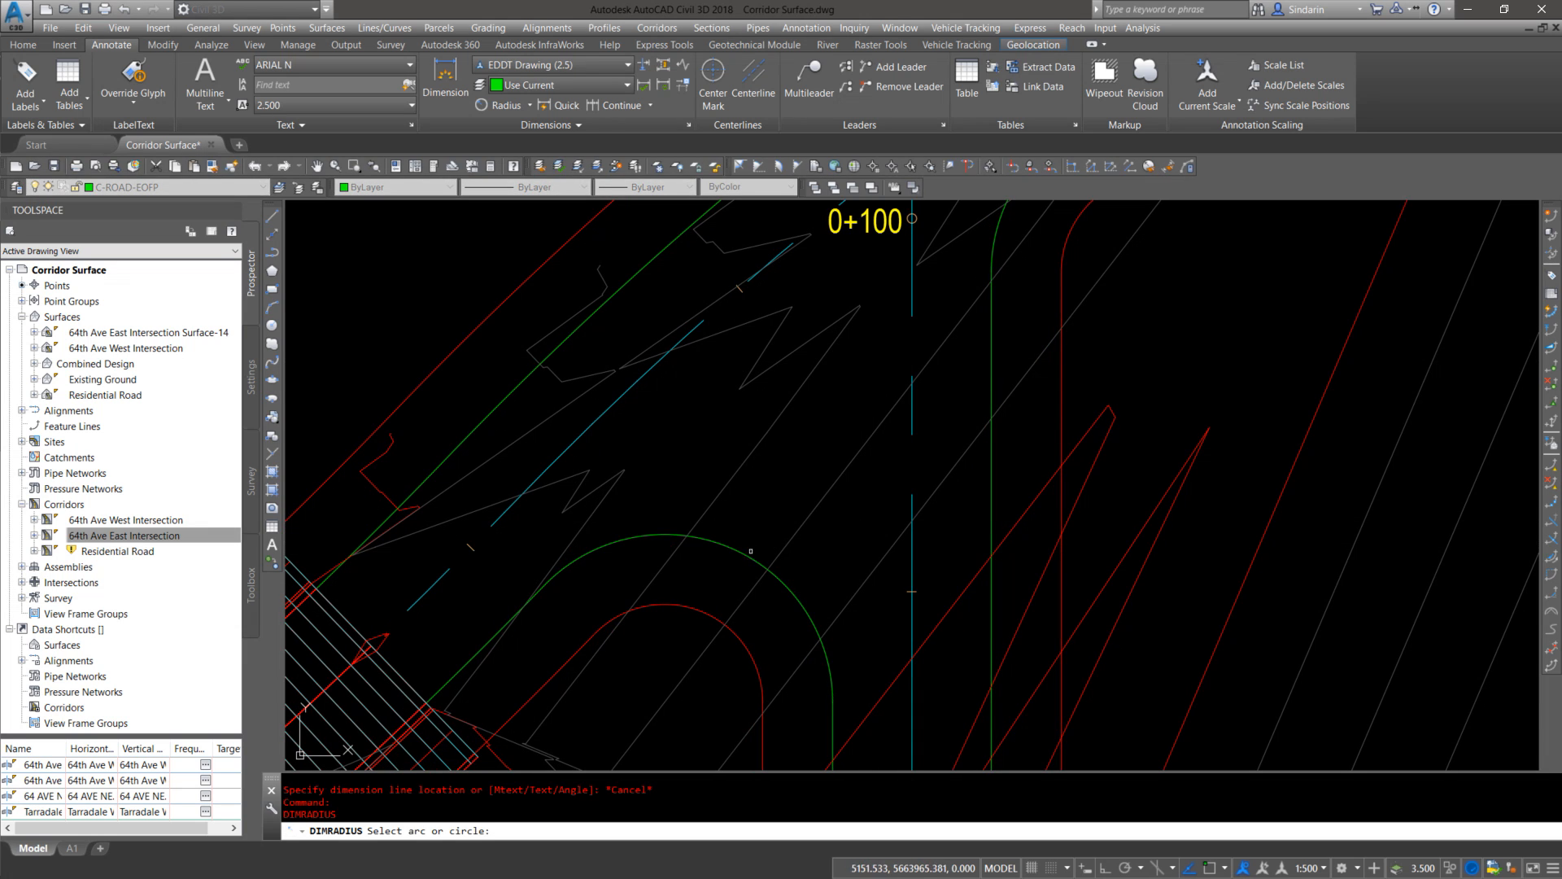
left_click(729, 546)
scroll(724, 579, "down", 4)
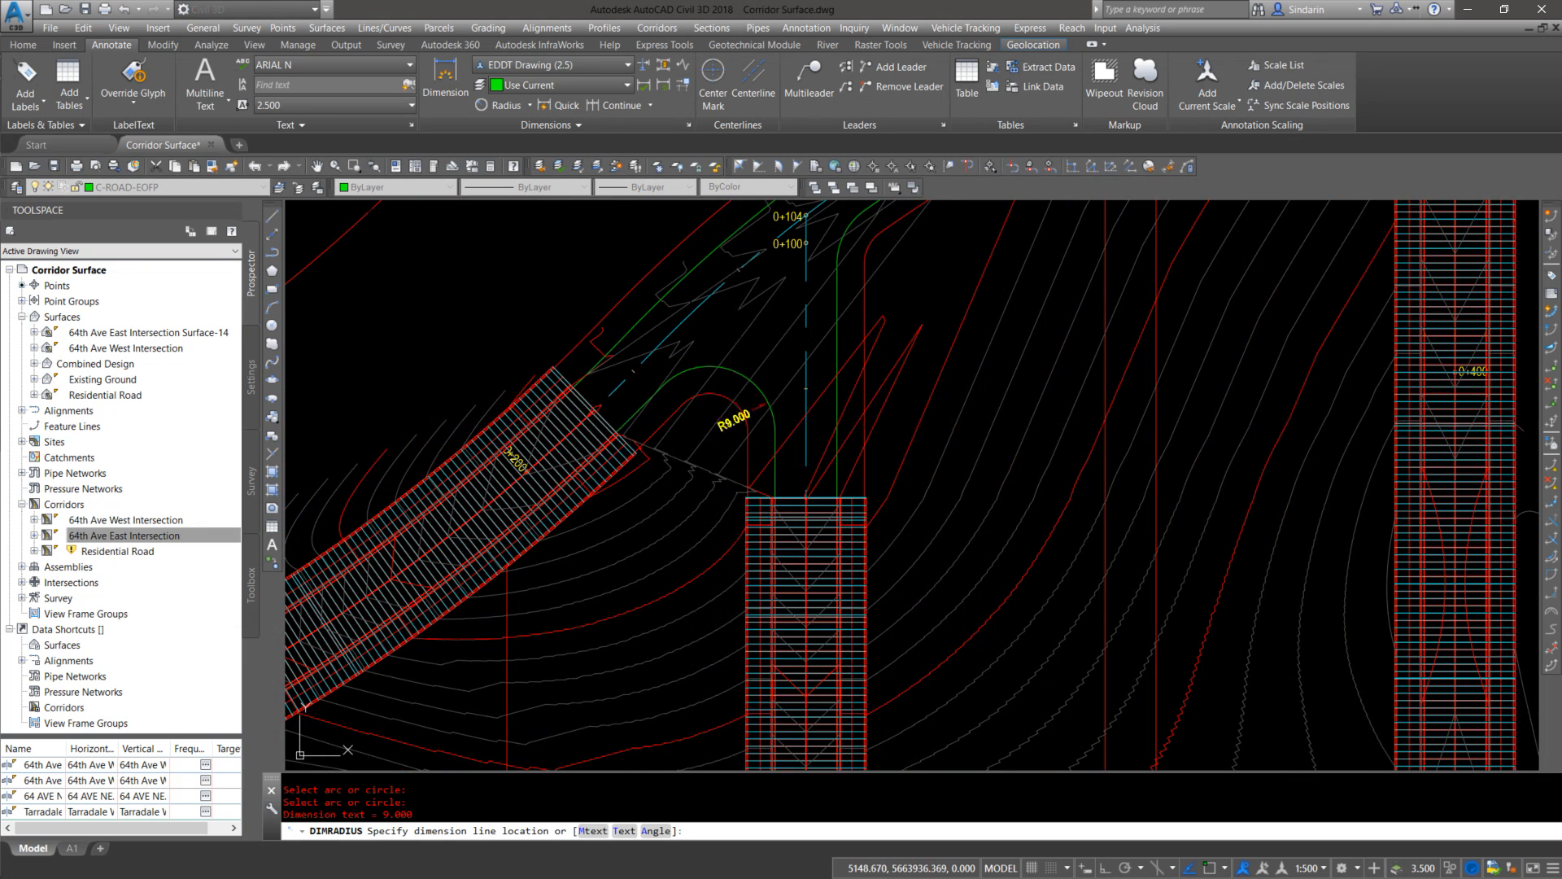
key("Escape")
key("Escape")
scroll(830, 536, "up", 2)
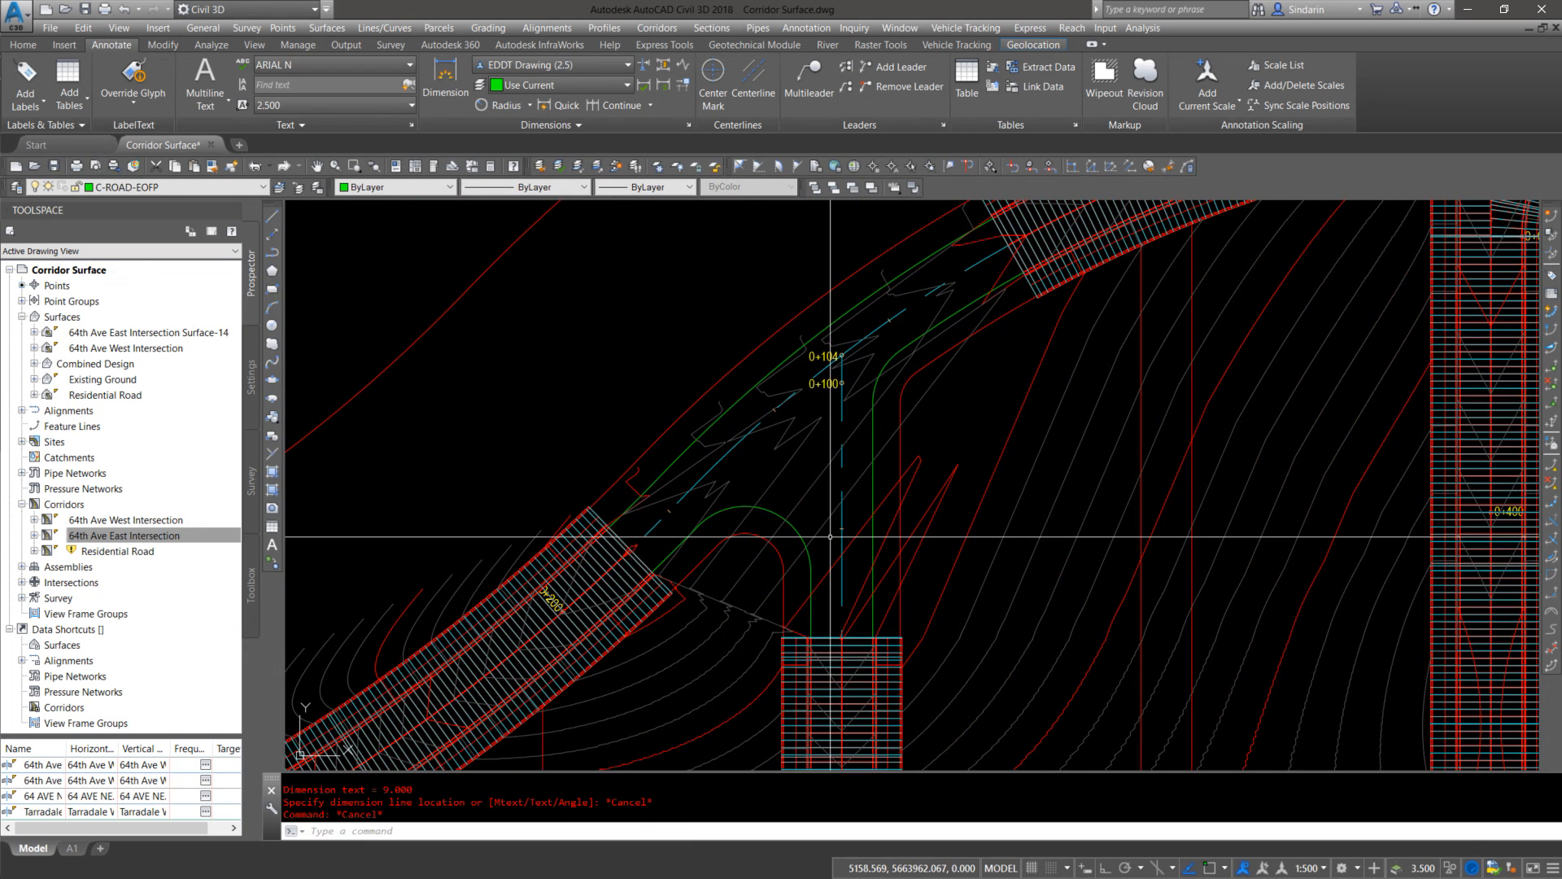
Step: Start an intersection where Tarradale Place meets Tarradale Way, name it Residential Road Intersection, and proceed to its geometry details
mouse_move(830, 536)
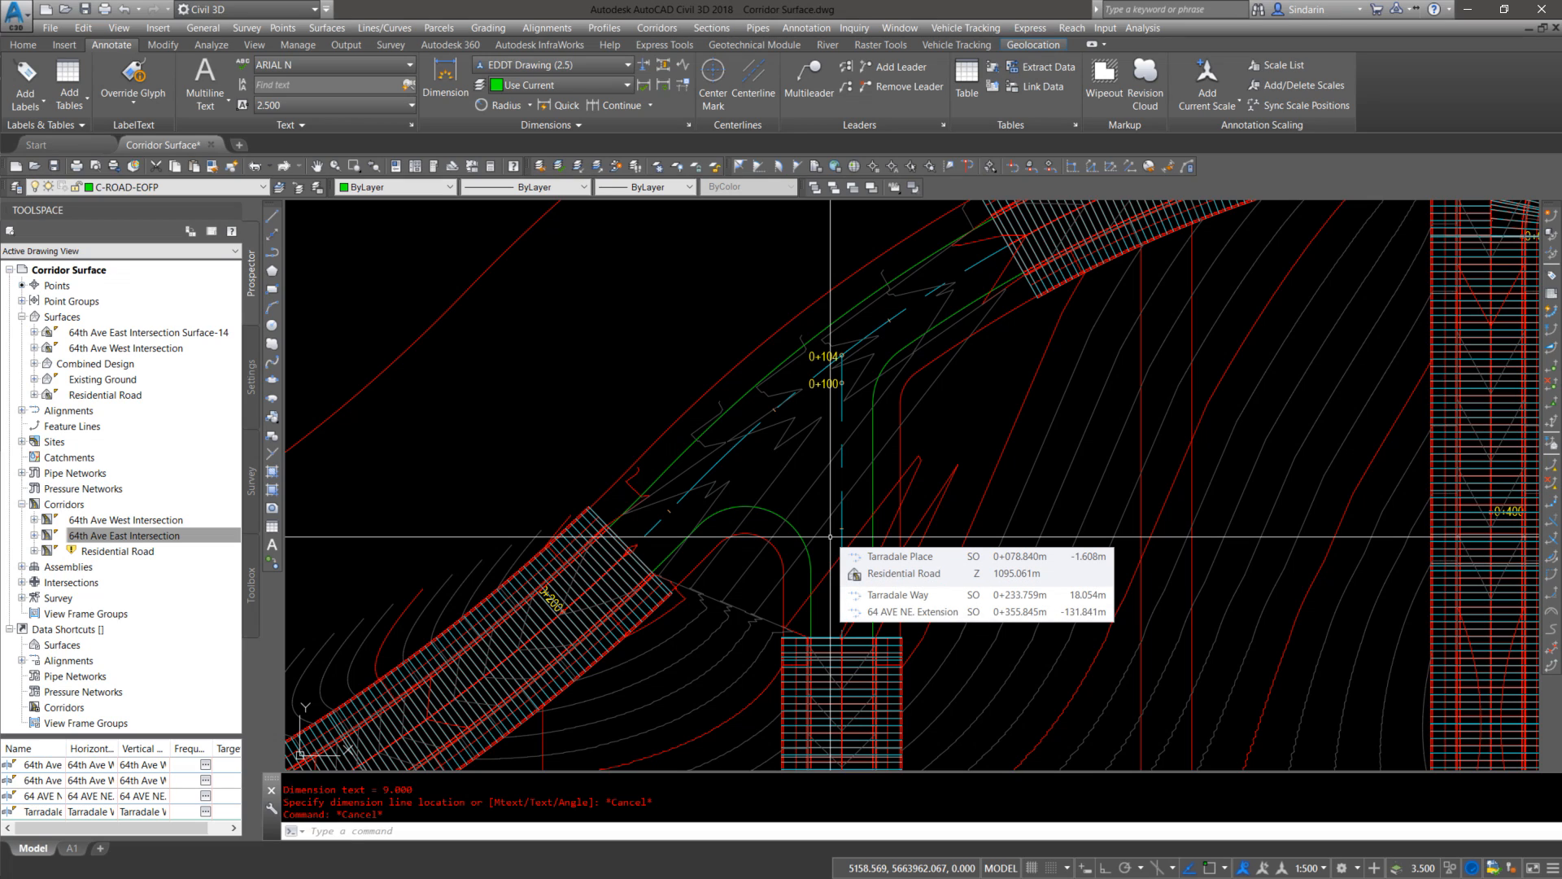
middle_click_drag(891, 367, 771, 376)
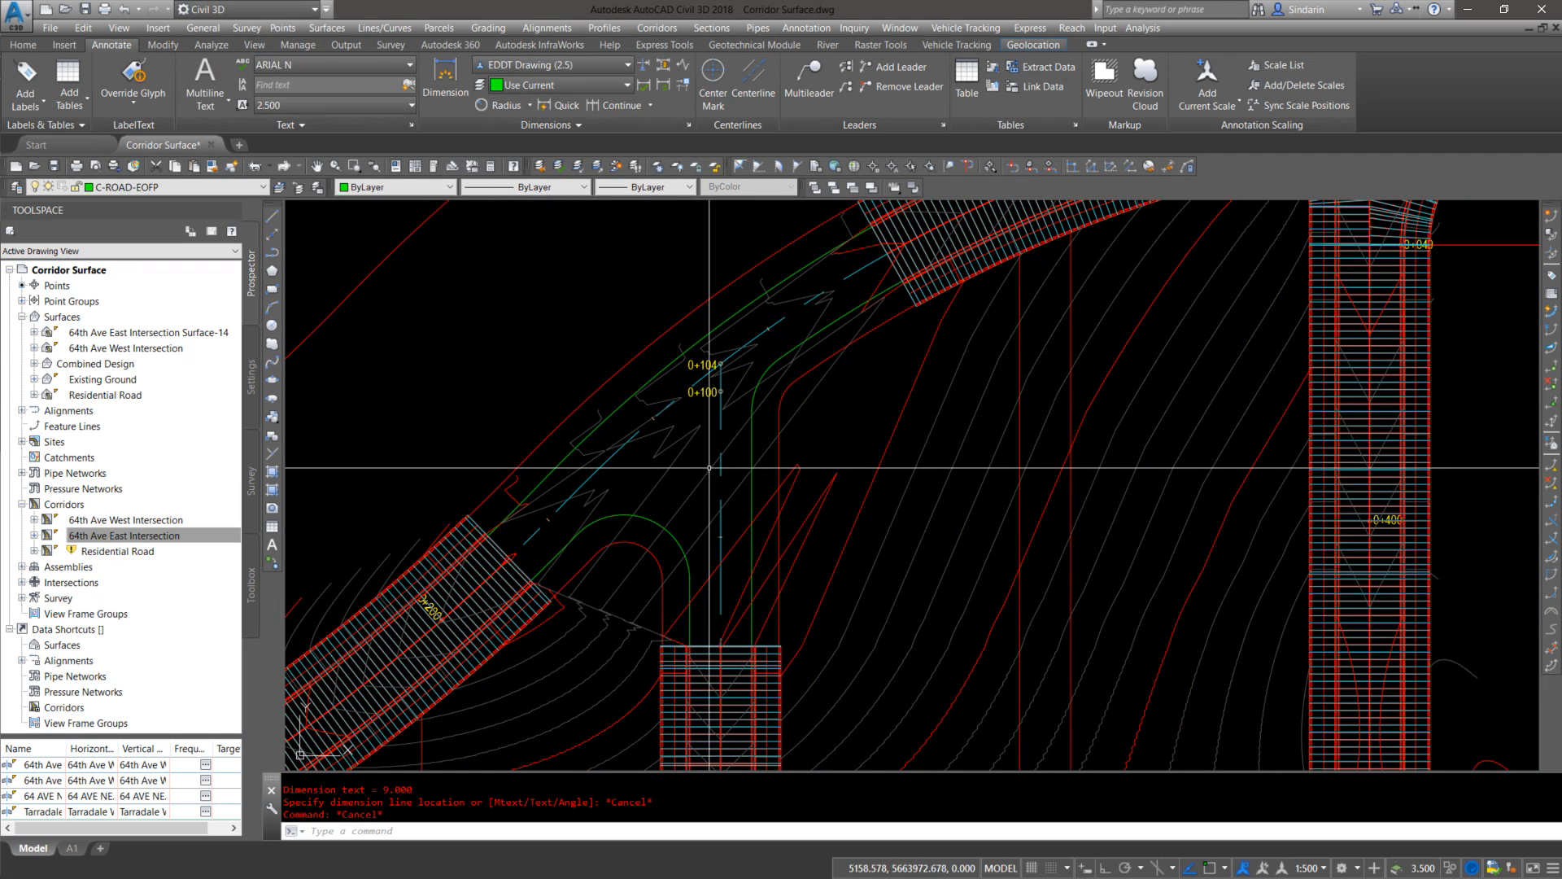
type("ction")
key("Return")
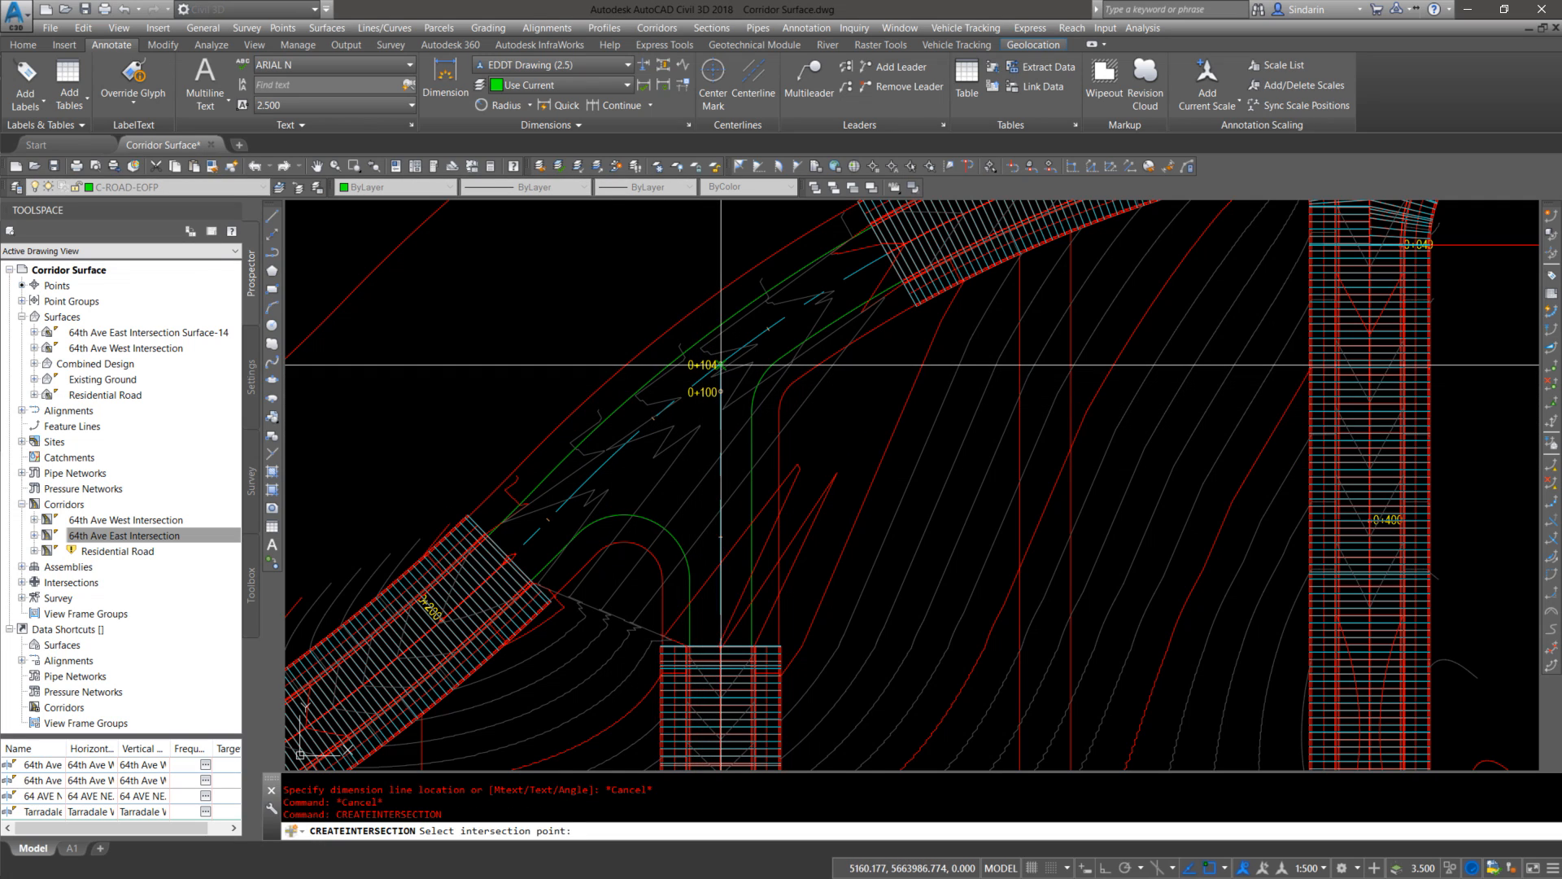
scroll(720, 365, "up", 8)
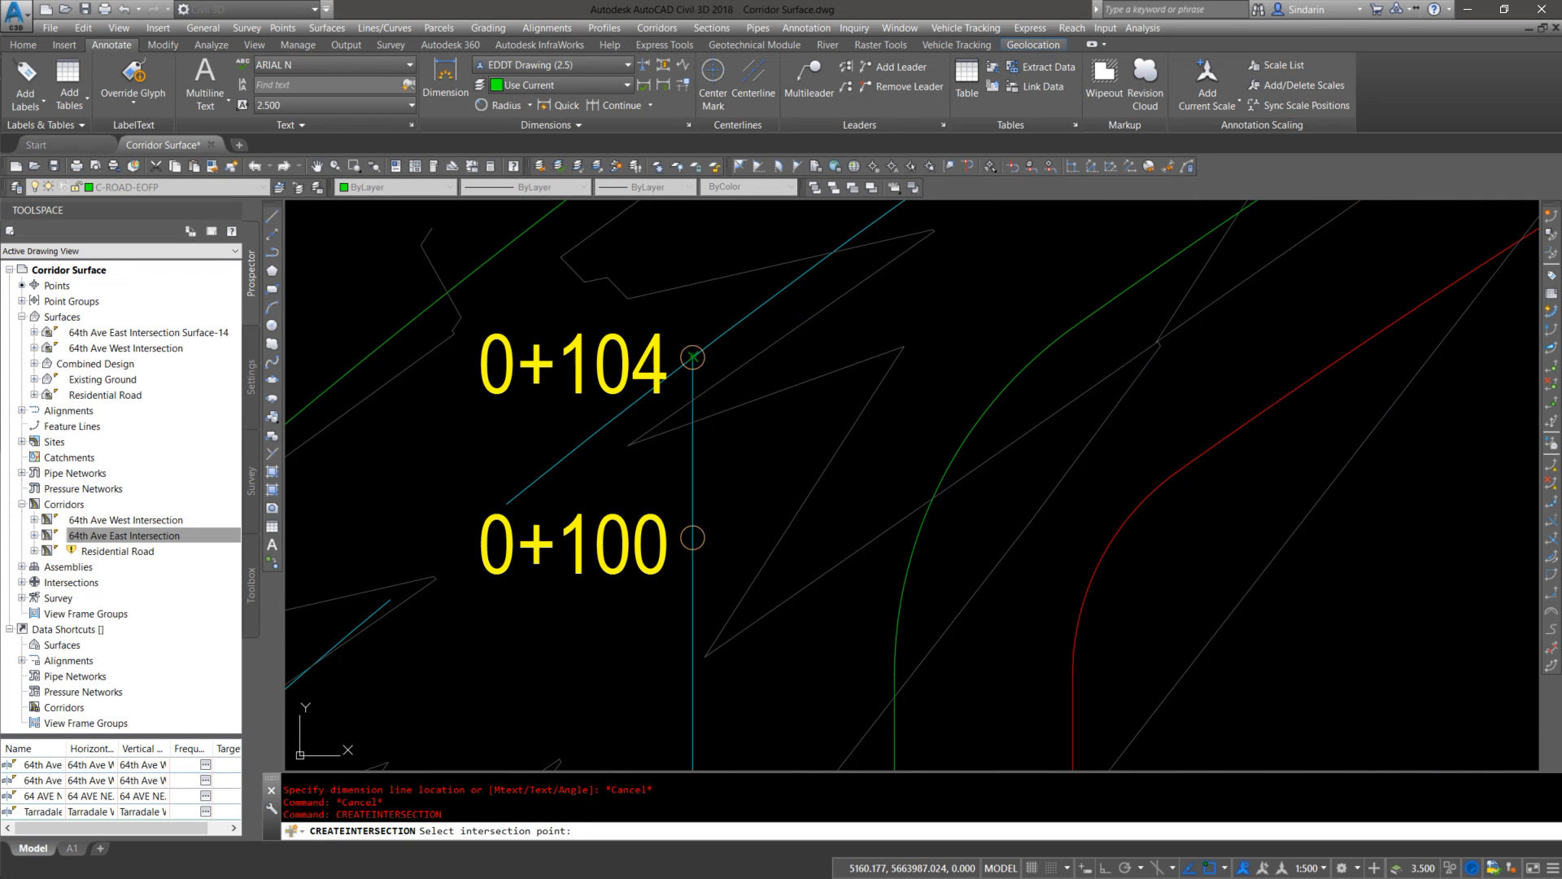
left_click(692, 356)
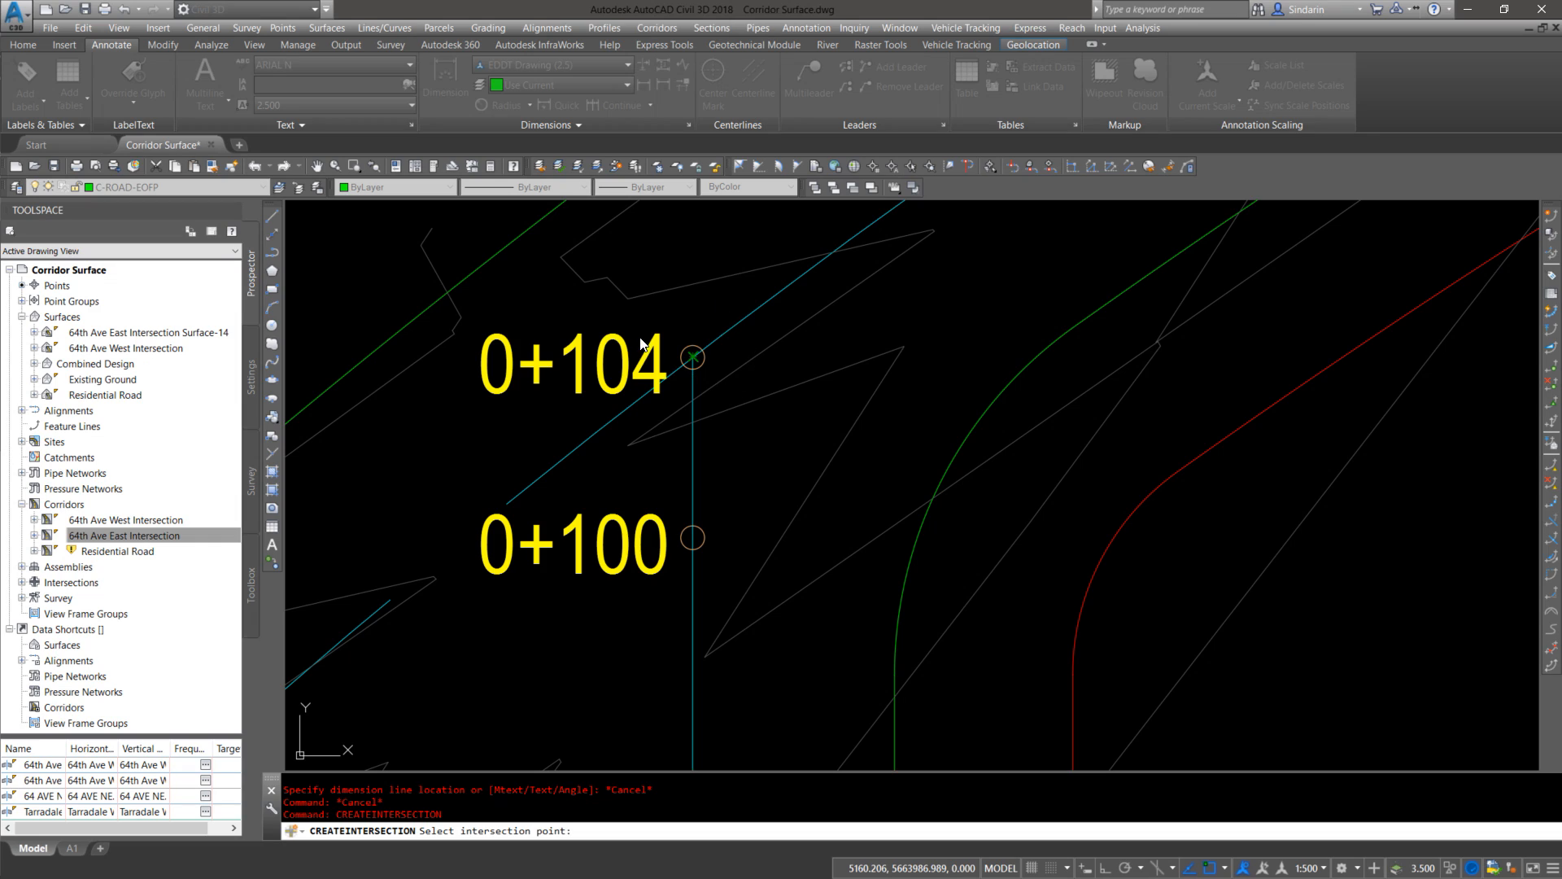
type("Residential Road Intersection")
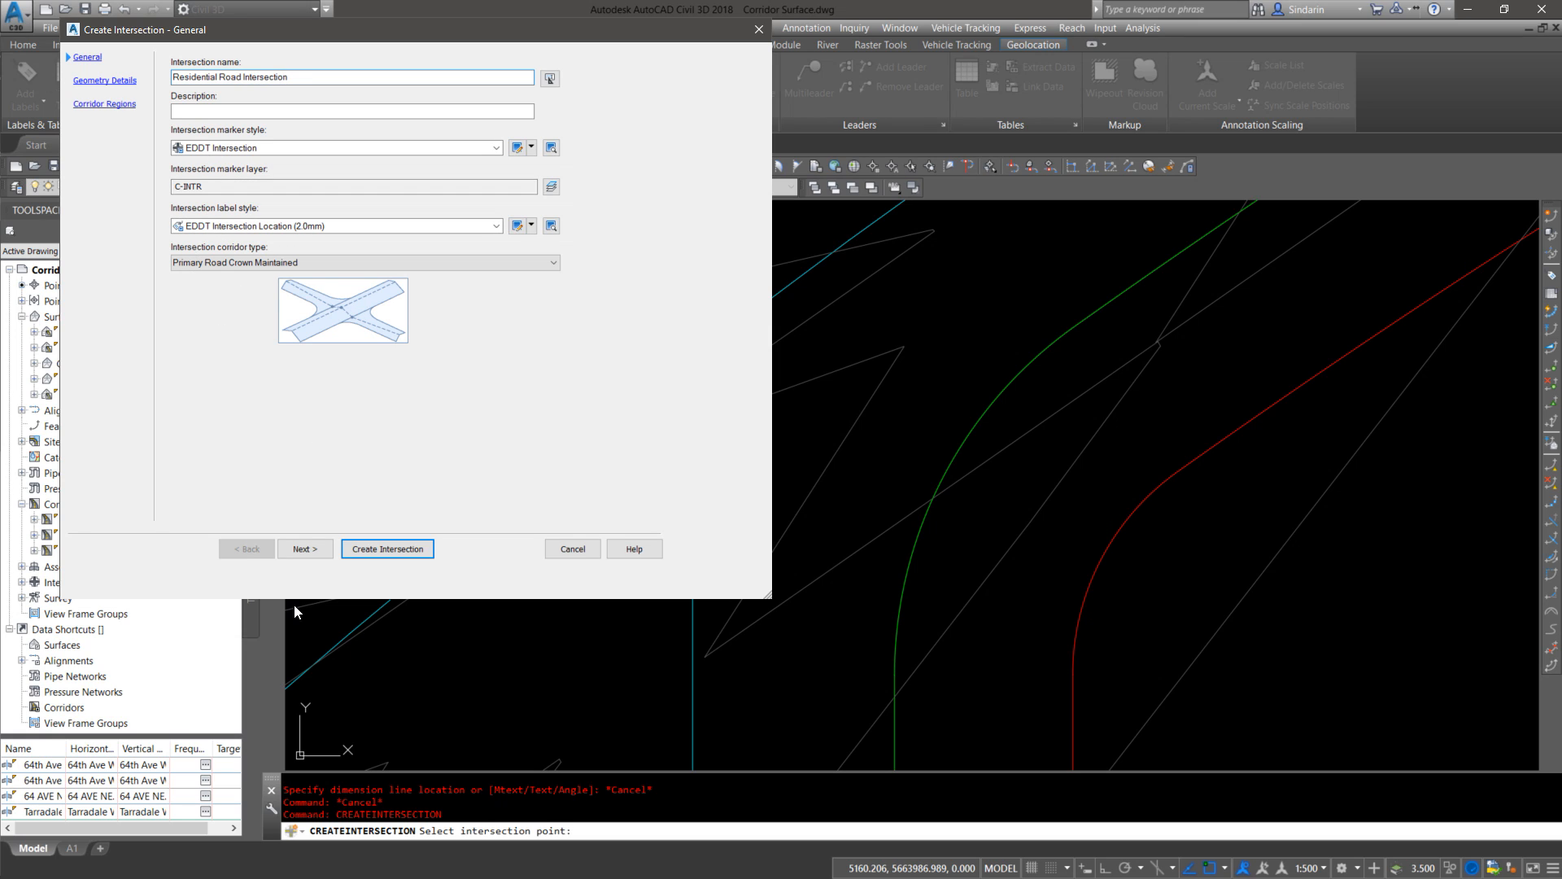
left_click(301, 549)
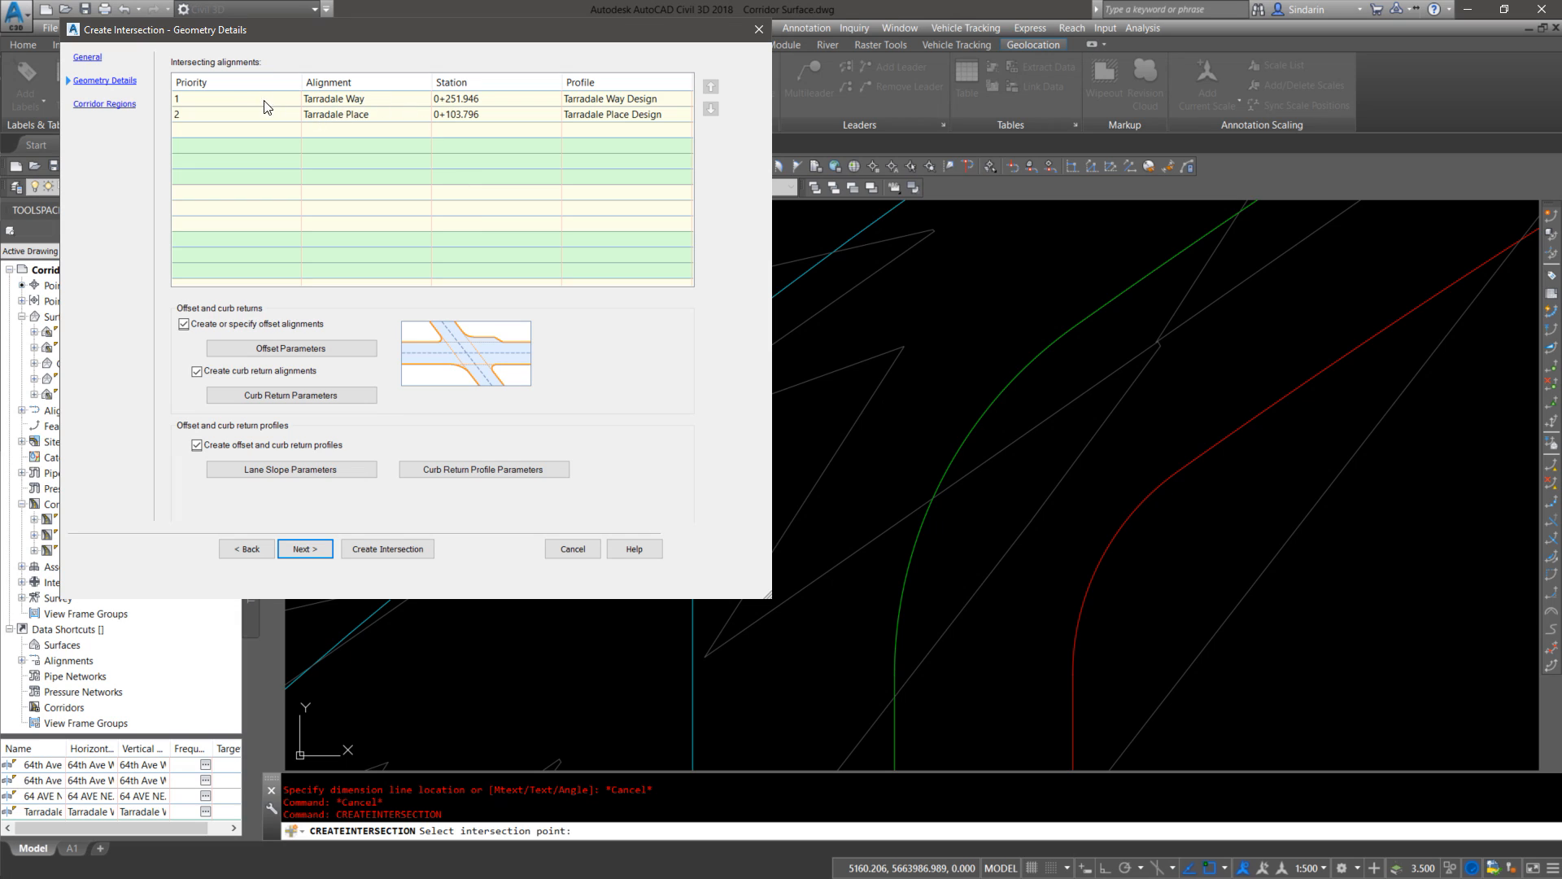
Step: Set the left and right offset values of the primary road, Tarradale Way, to 4.25 m
left_click(371, 345)
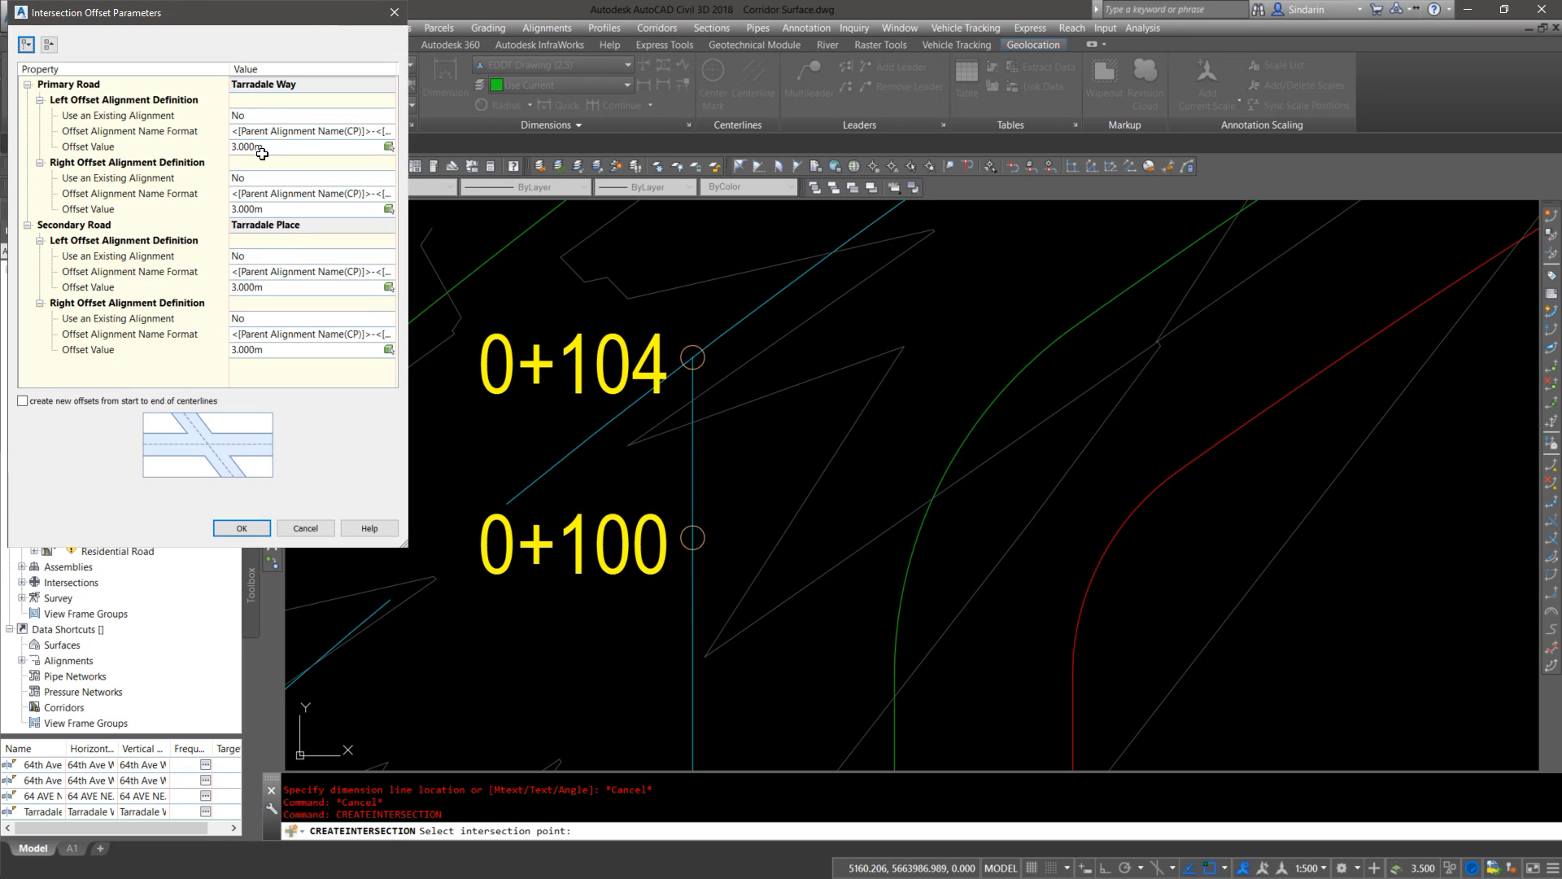
left_click(262, 151)
type("4.25")
left_click(280, 209)
type("4")
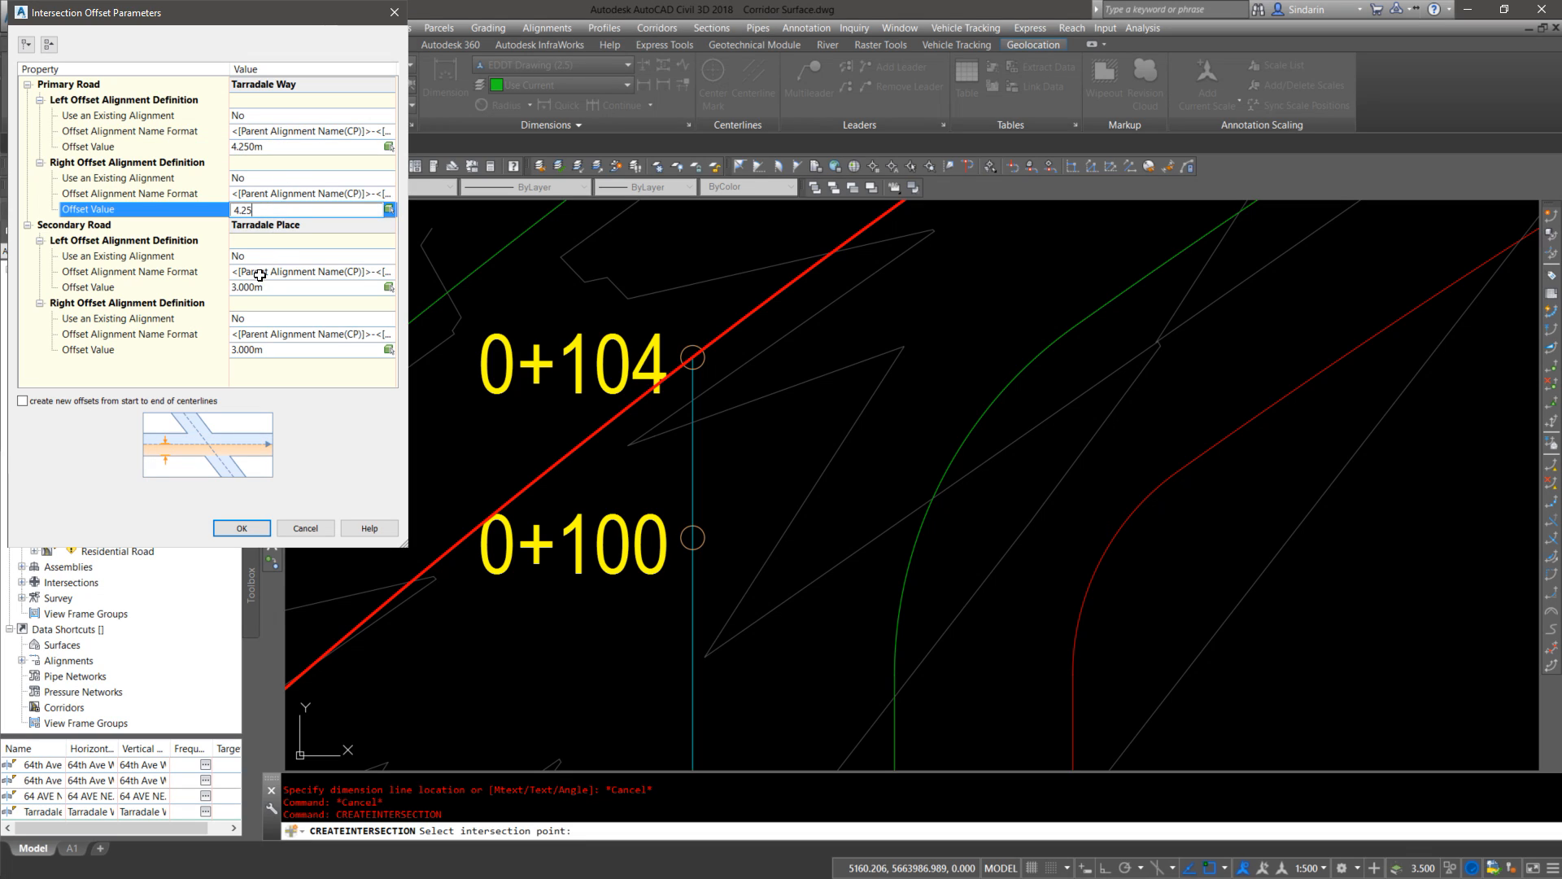
Step: Set the left and right offset values of the secondary road, Tarradale Place, to 4.25 m and accept the offset parameters
left_click(260, 302)
left_click(266, 289)
type("4.25")
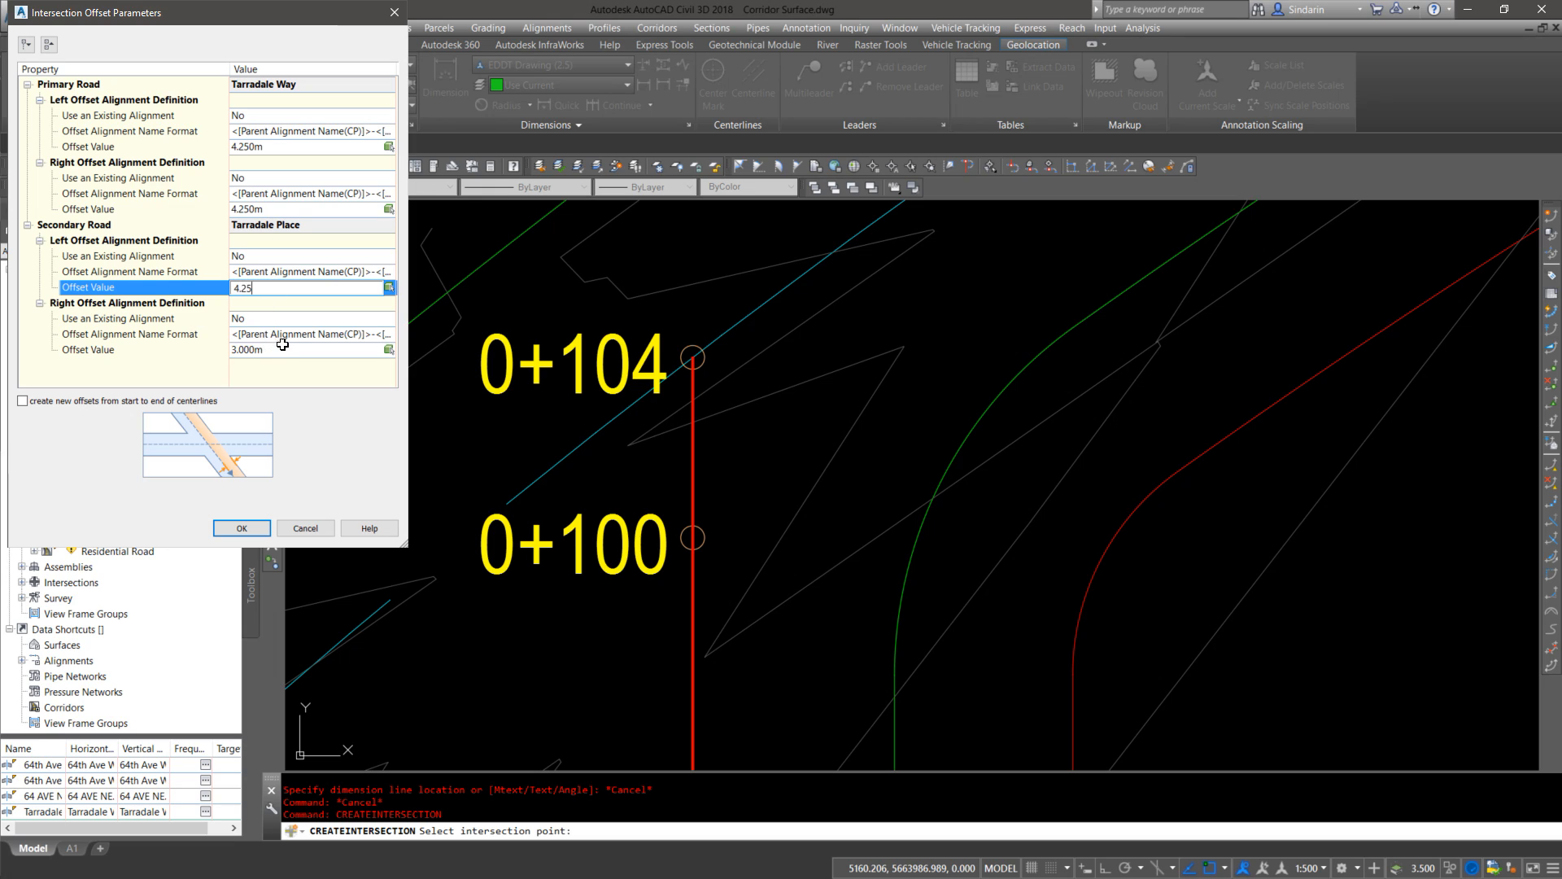
left_click(261, 349)
left_click(243, 529)
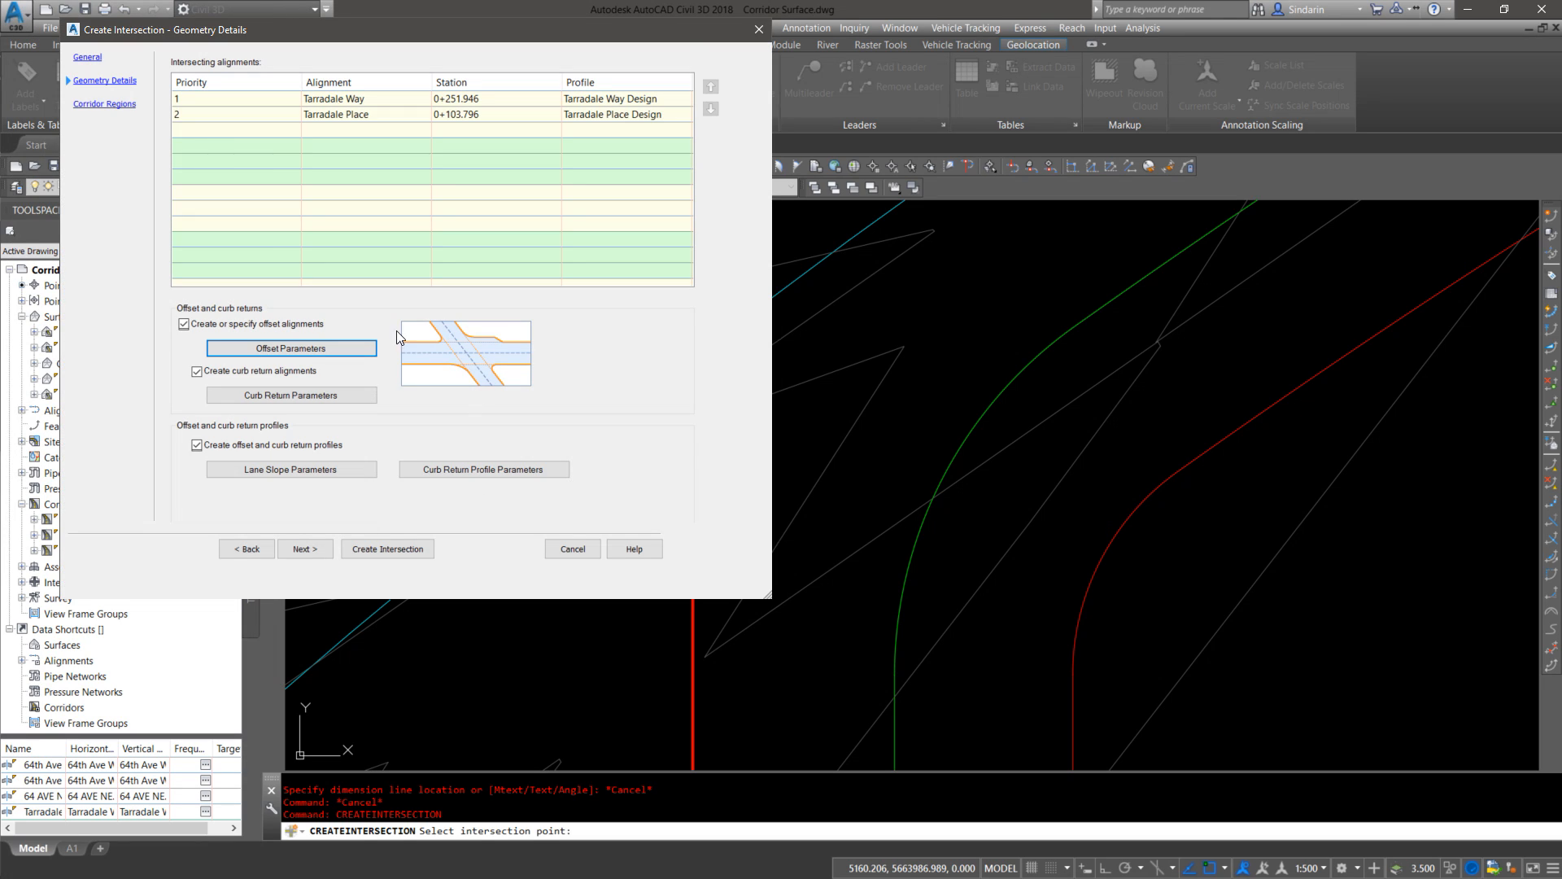
Step: Set the curb return radius to 9 m in both the SE and SW quadrants of the intersection
left_click(311, 392)
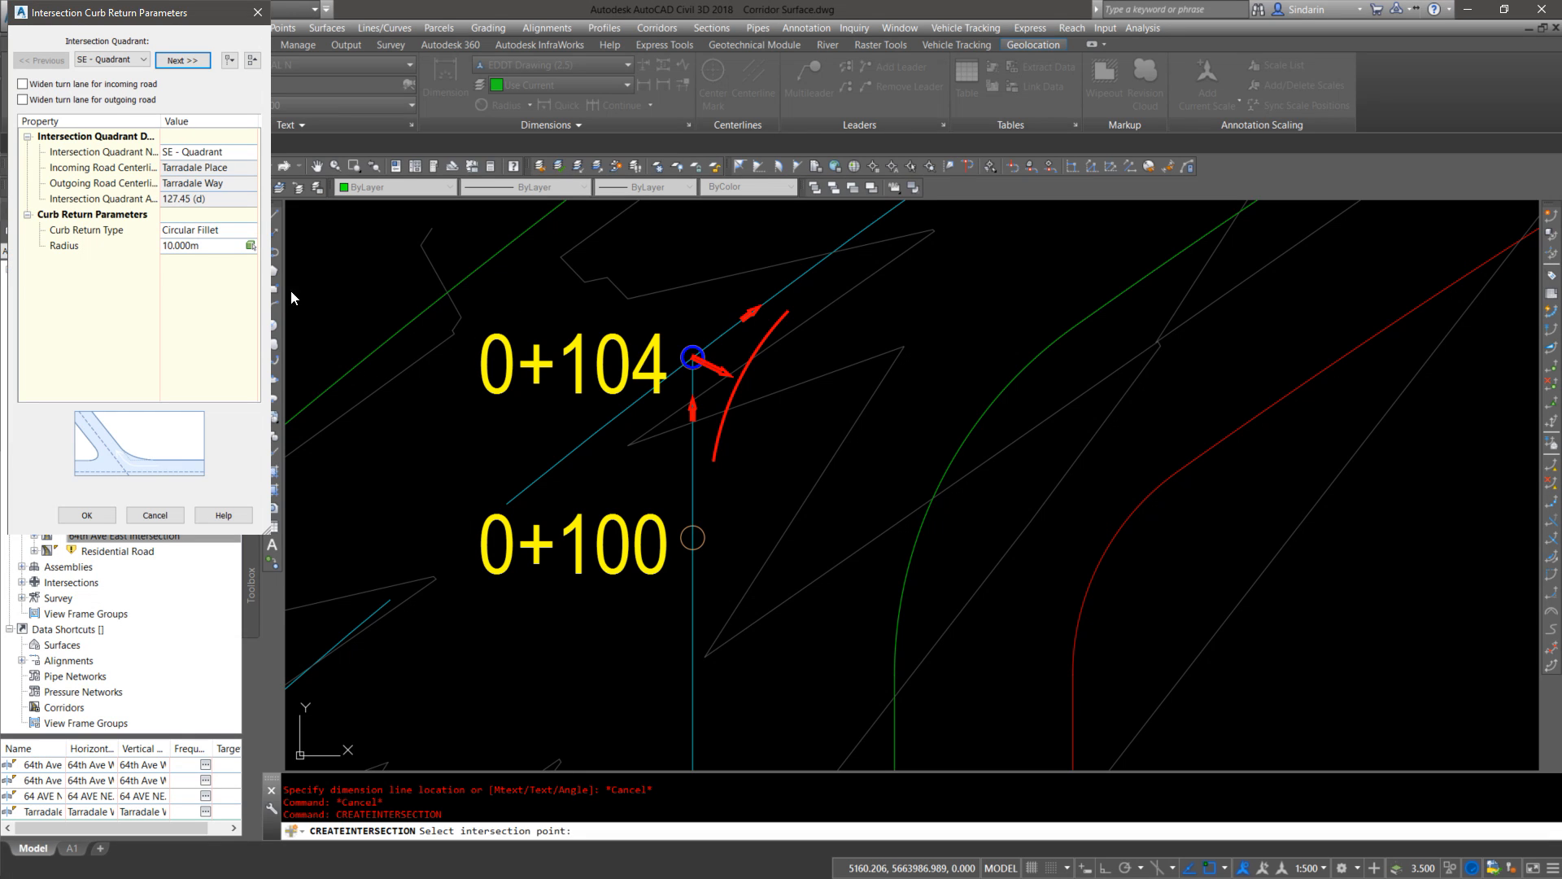
left_click(189, 258)
left_click(191, 248)
type("9")
left_click(188, 60)
left_click(191, 247)
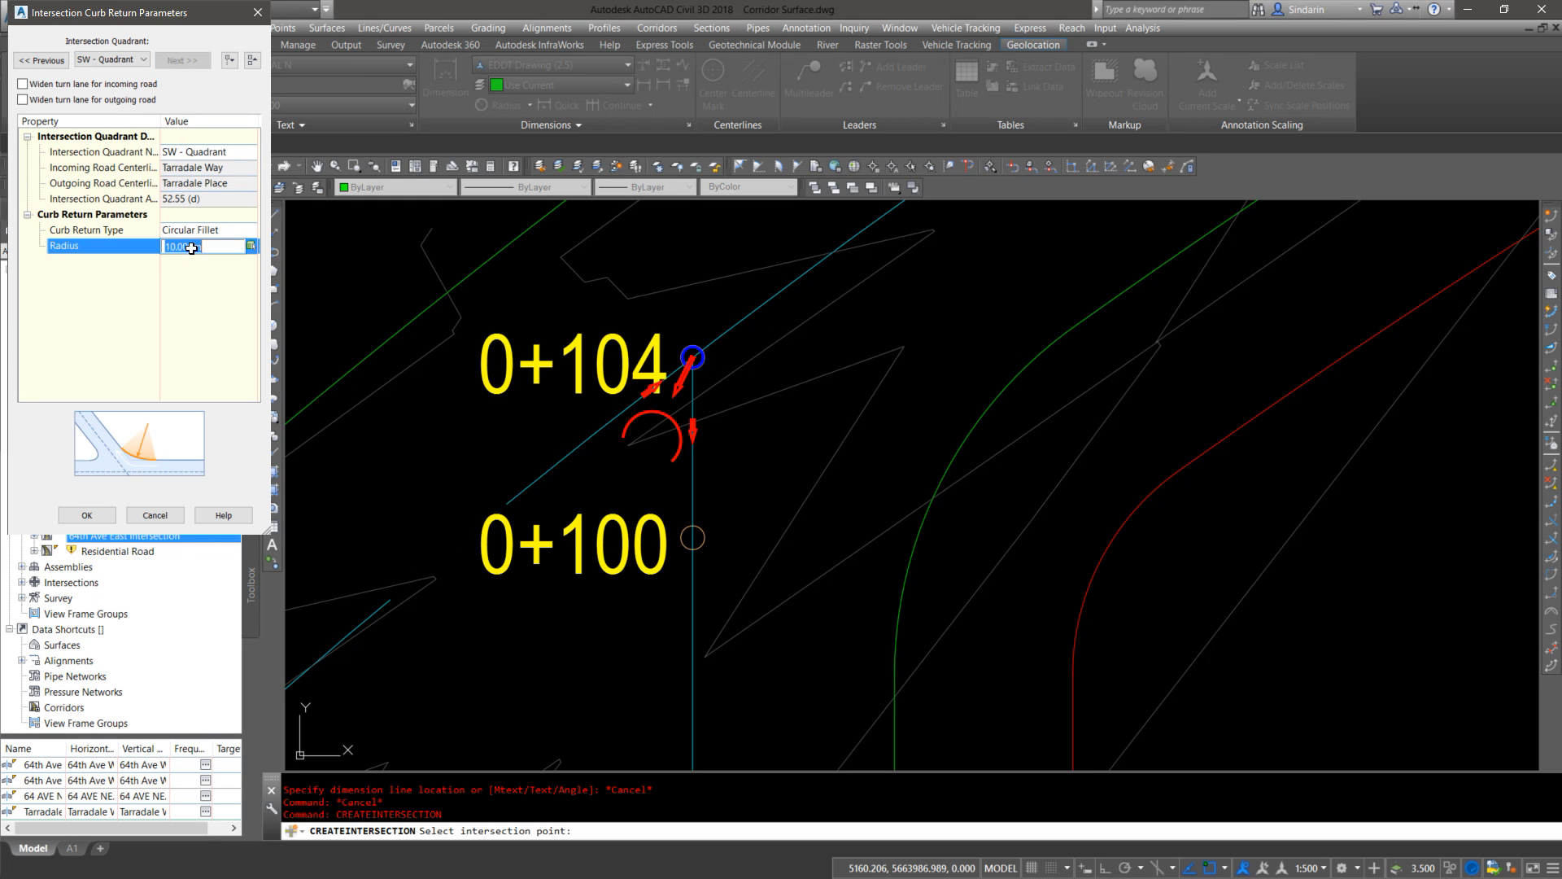
type("9")
key("Return")
left_click(87, 515)
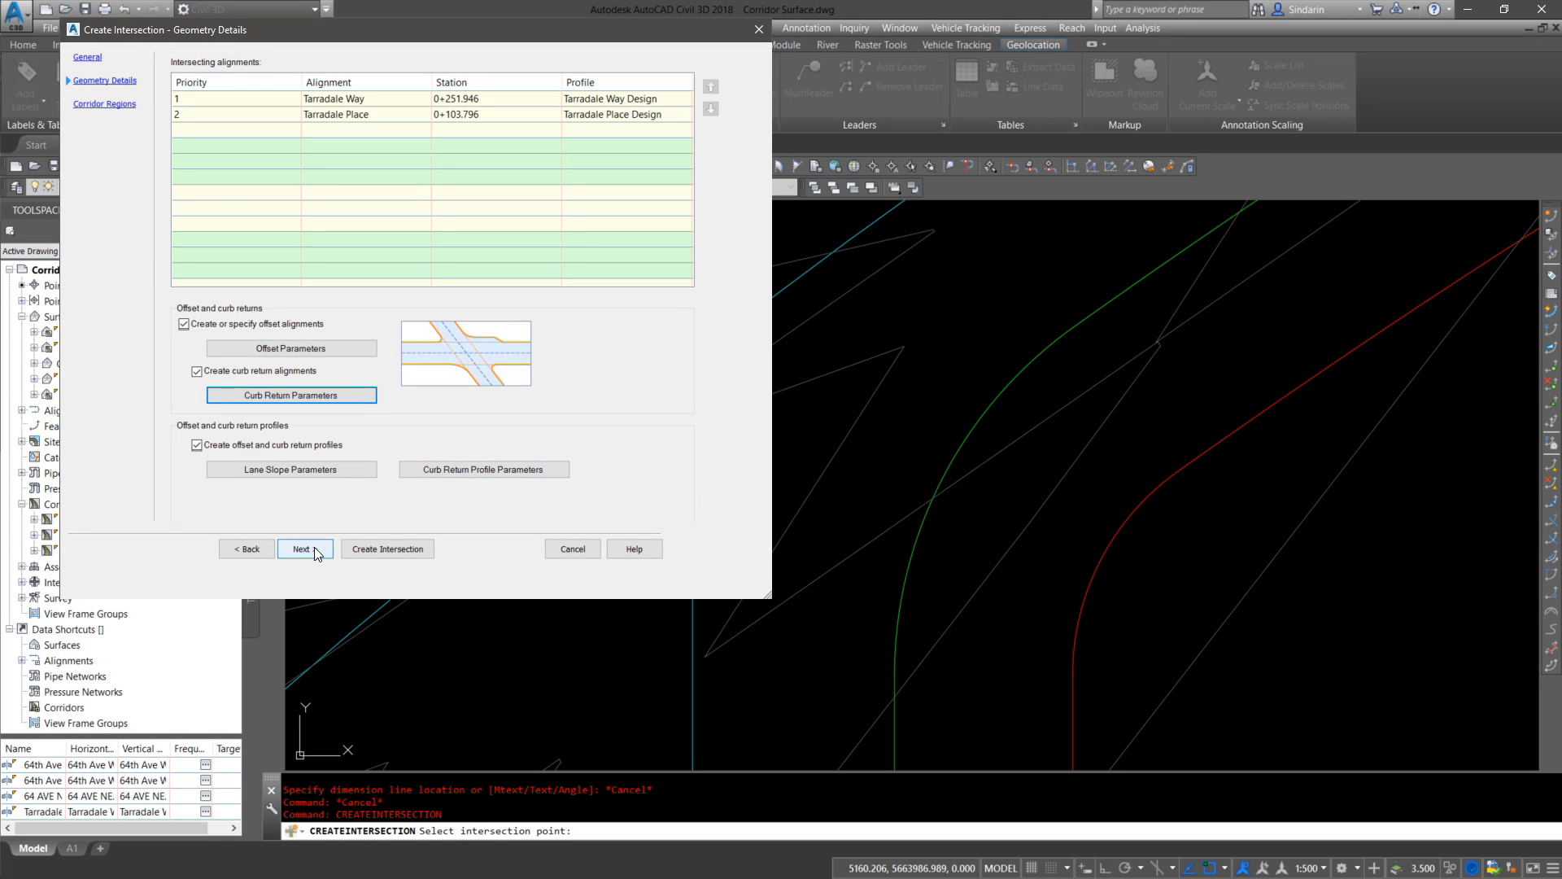
Step: Proceed to the corridor regions and assign the Curb Return Fillets Right assembly to the curb return fillets
left_click(314, 547)
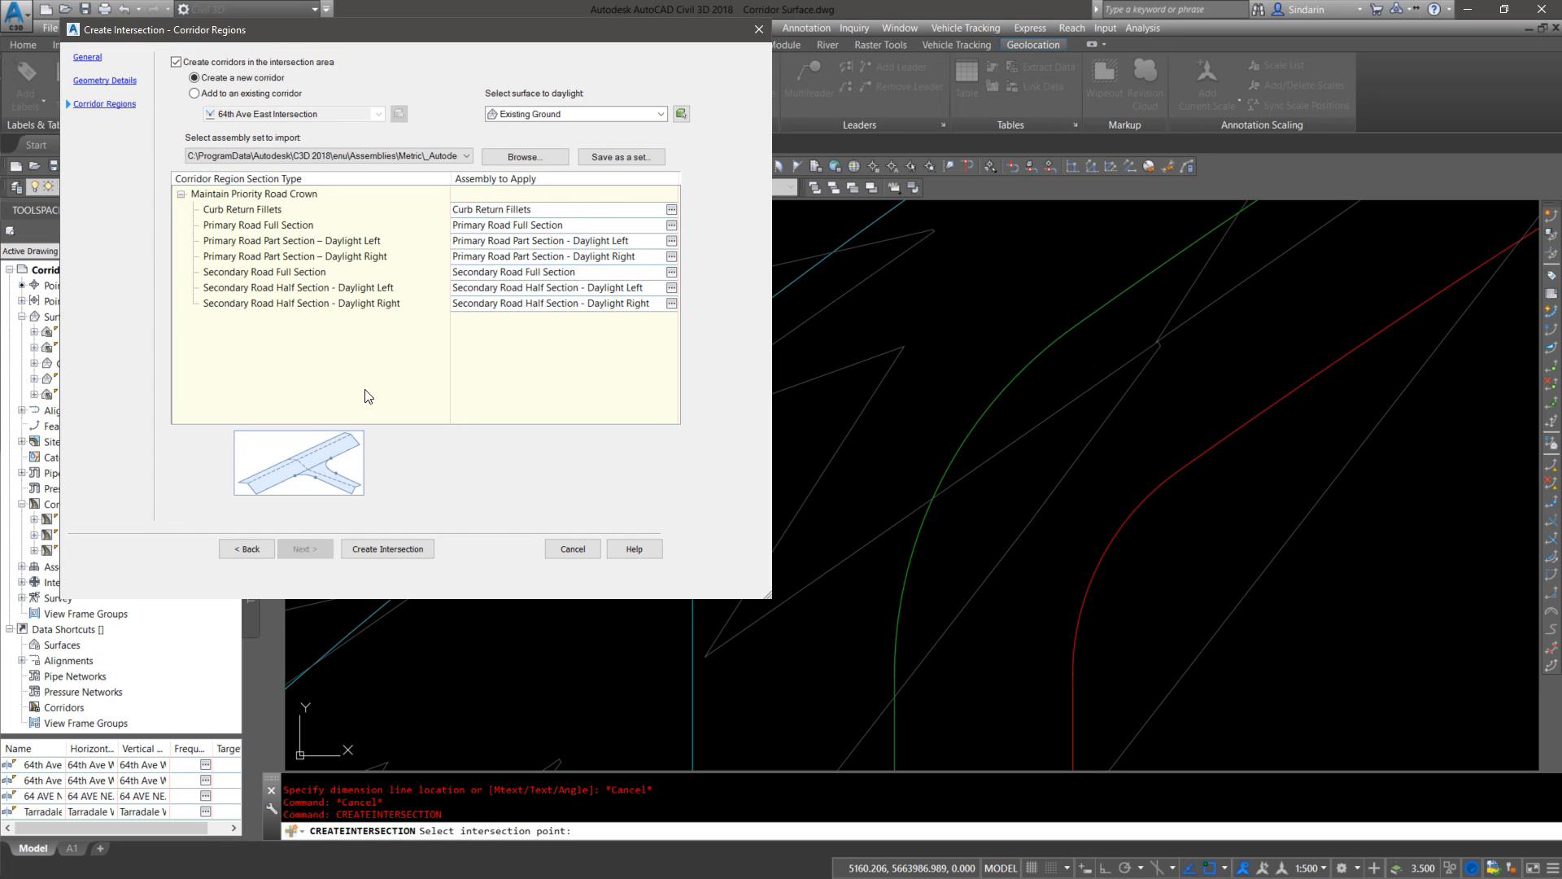
double_click(581, 205)
left_click(597, 452)
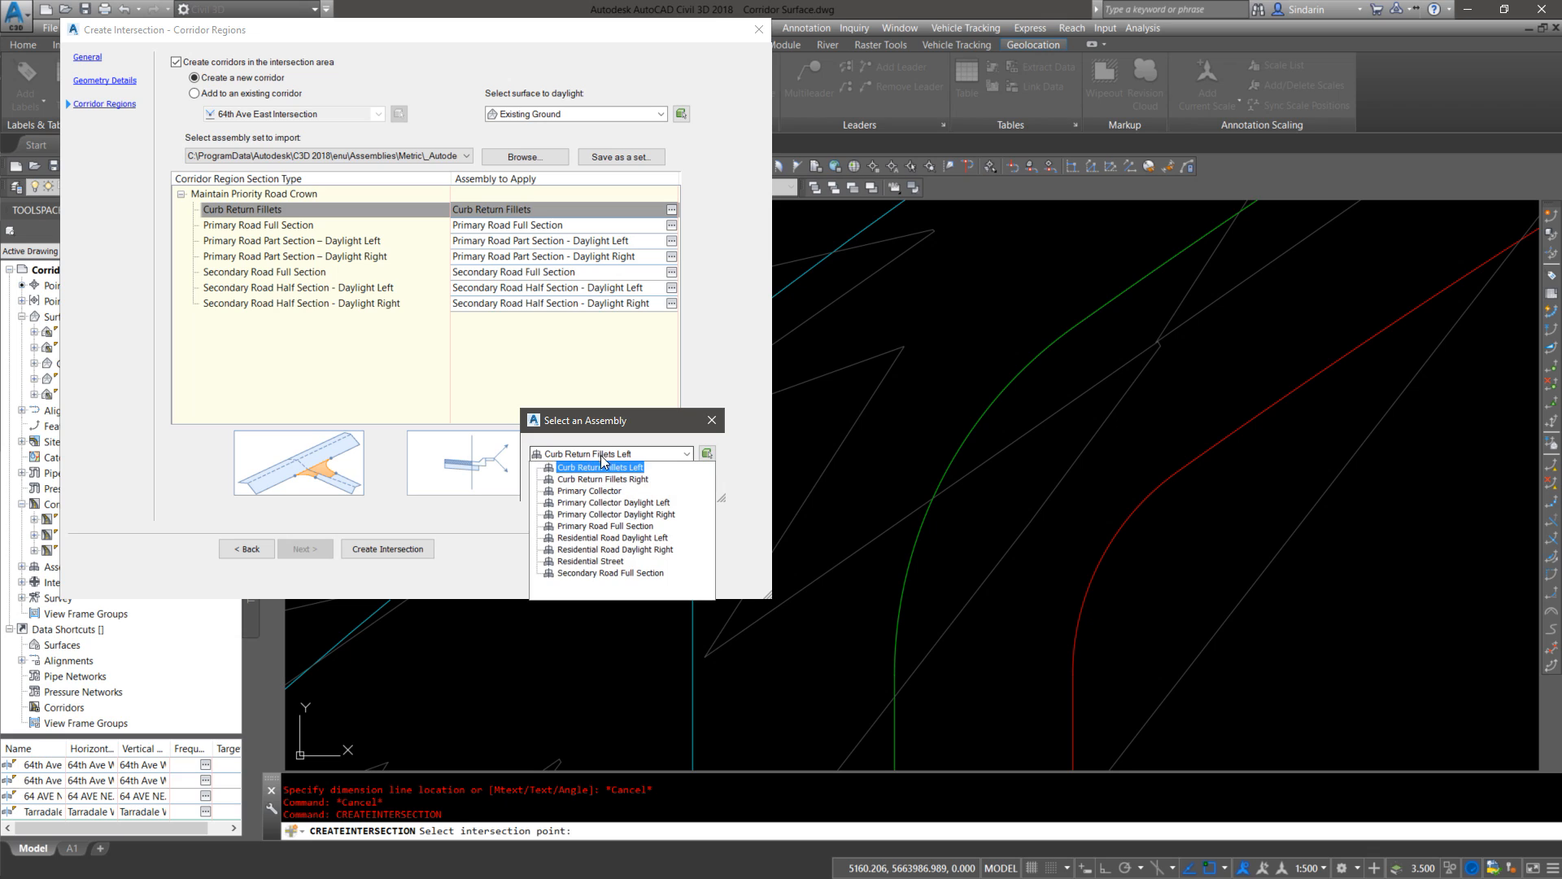
left_click(604, 484)
left_click(562, 485)
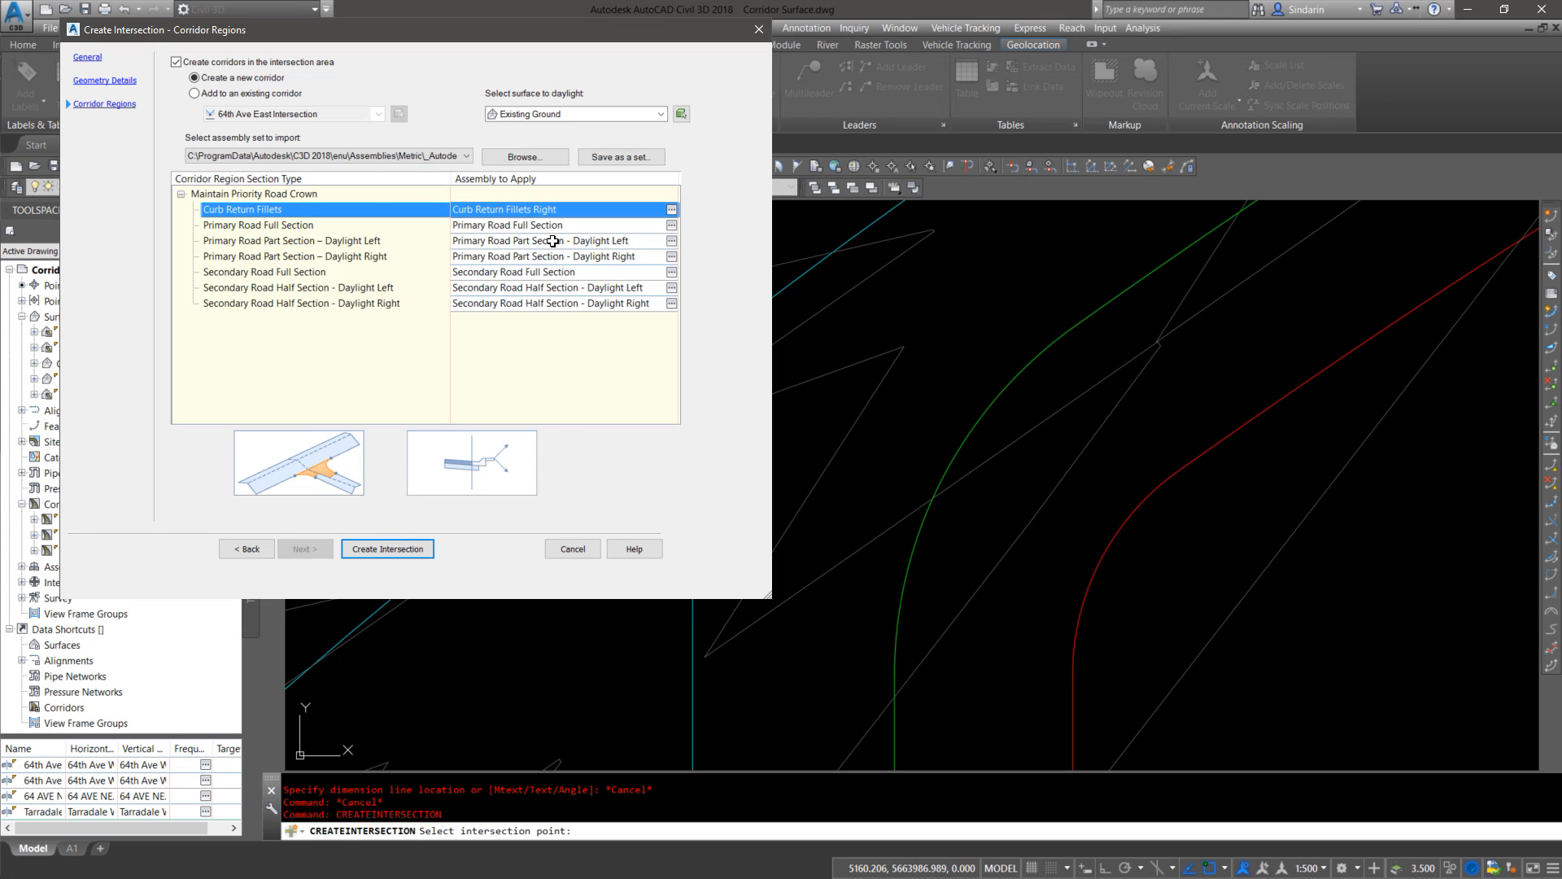
Step: Assign the Residential Street assembly to the Primary Road Full Section
left_click(585, 228)
left_click(672, 226)
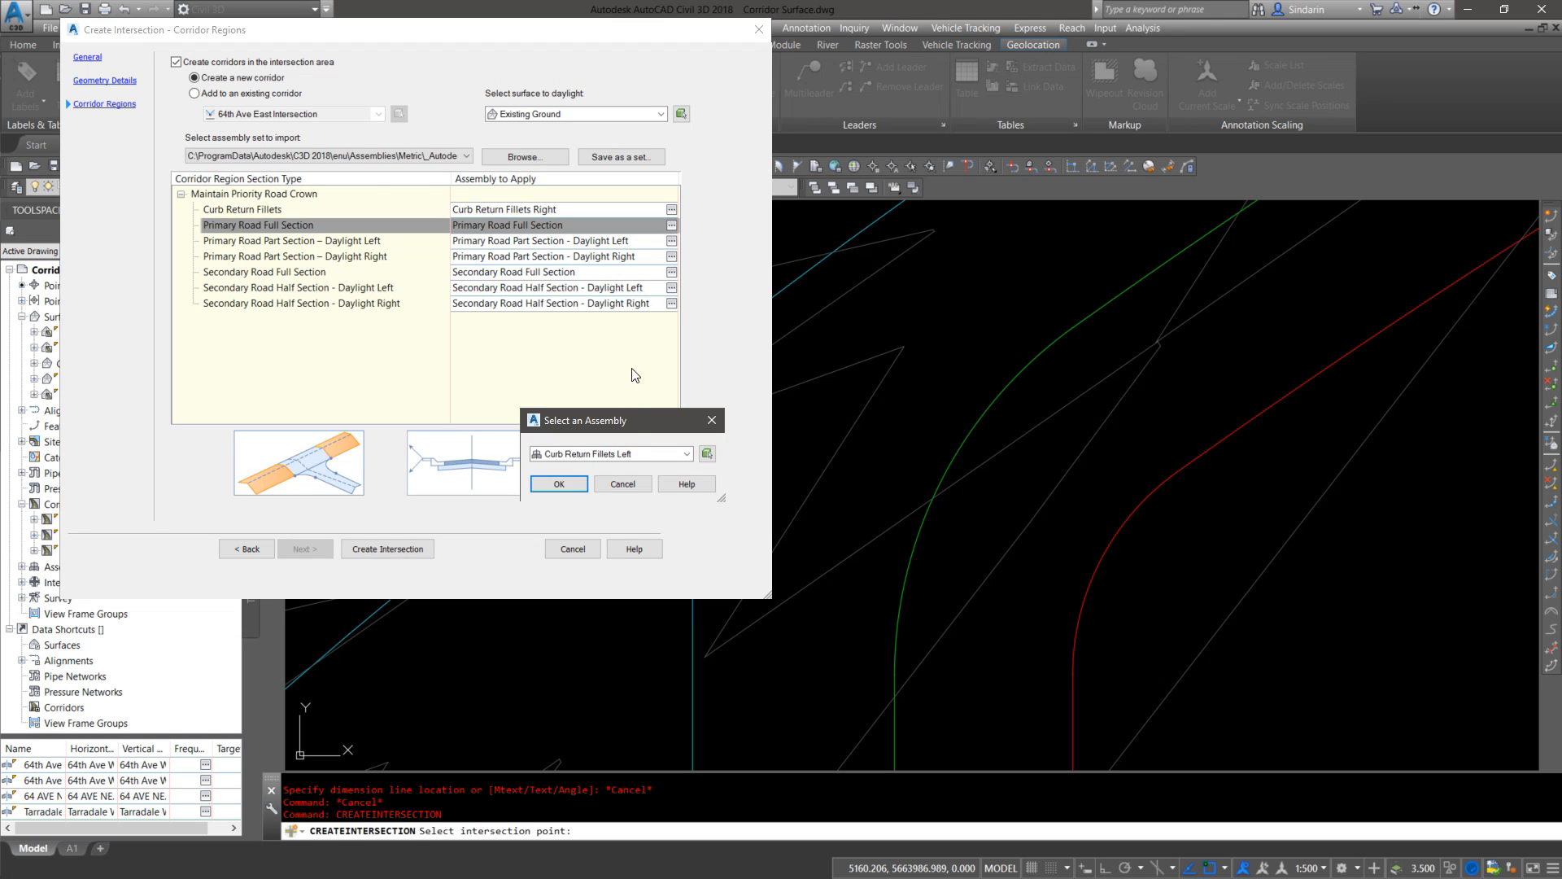
left_click(585, 456)
left_click(578, 559)
left_click(562, 491)
Step: Assign Residential Road Daylight Left and Residential Road Daylight Right to the matching left and right primary road part sections
left_click(542, 241)
left_click(671, 241)
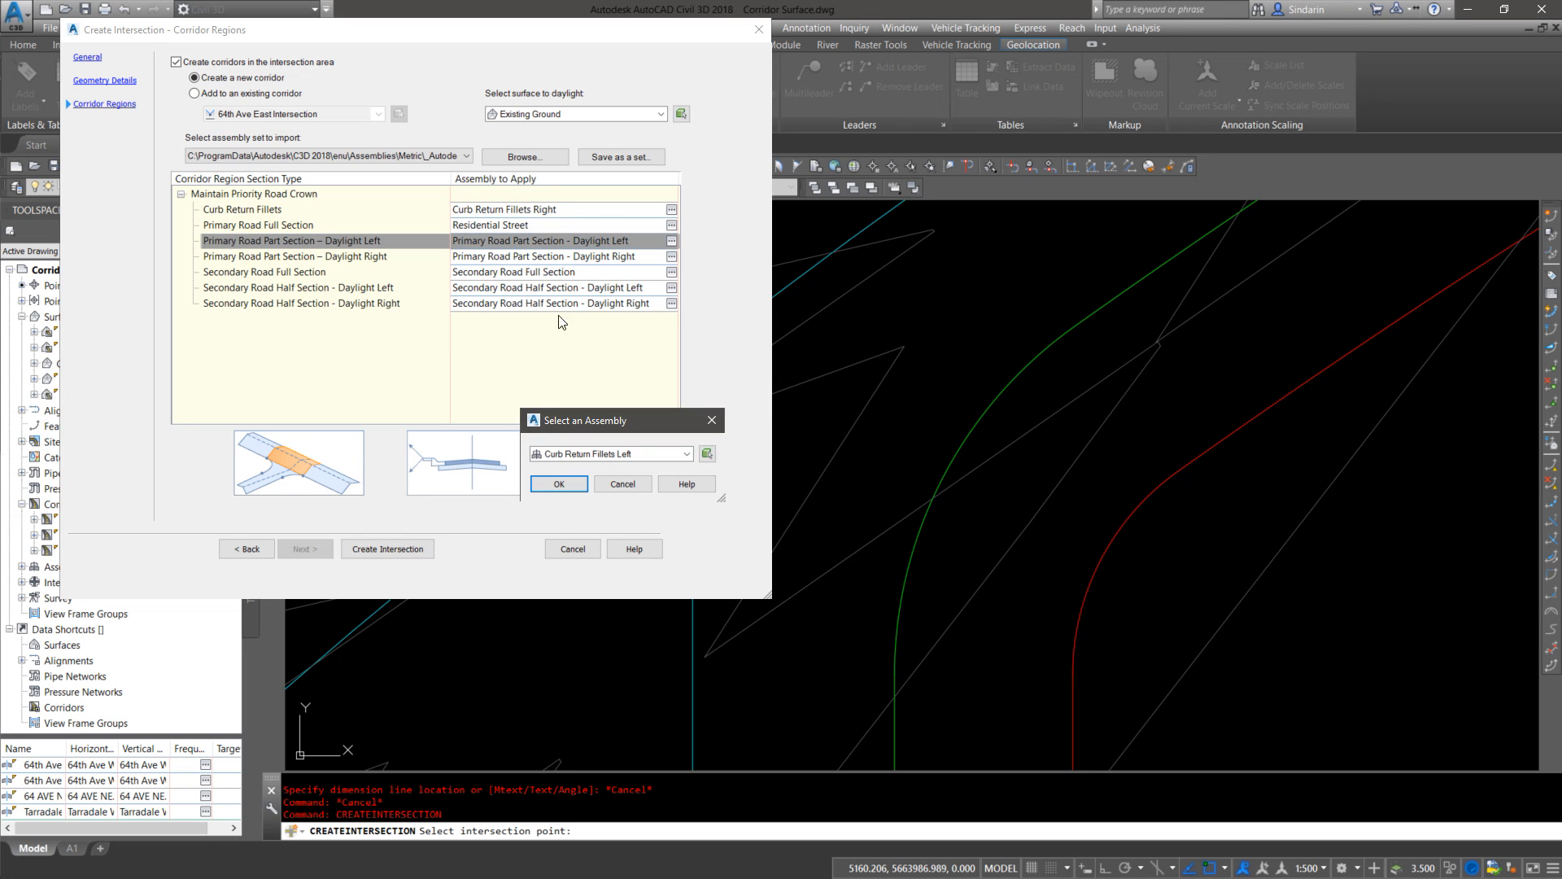
left_click(575, 453)
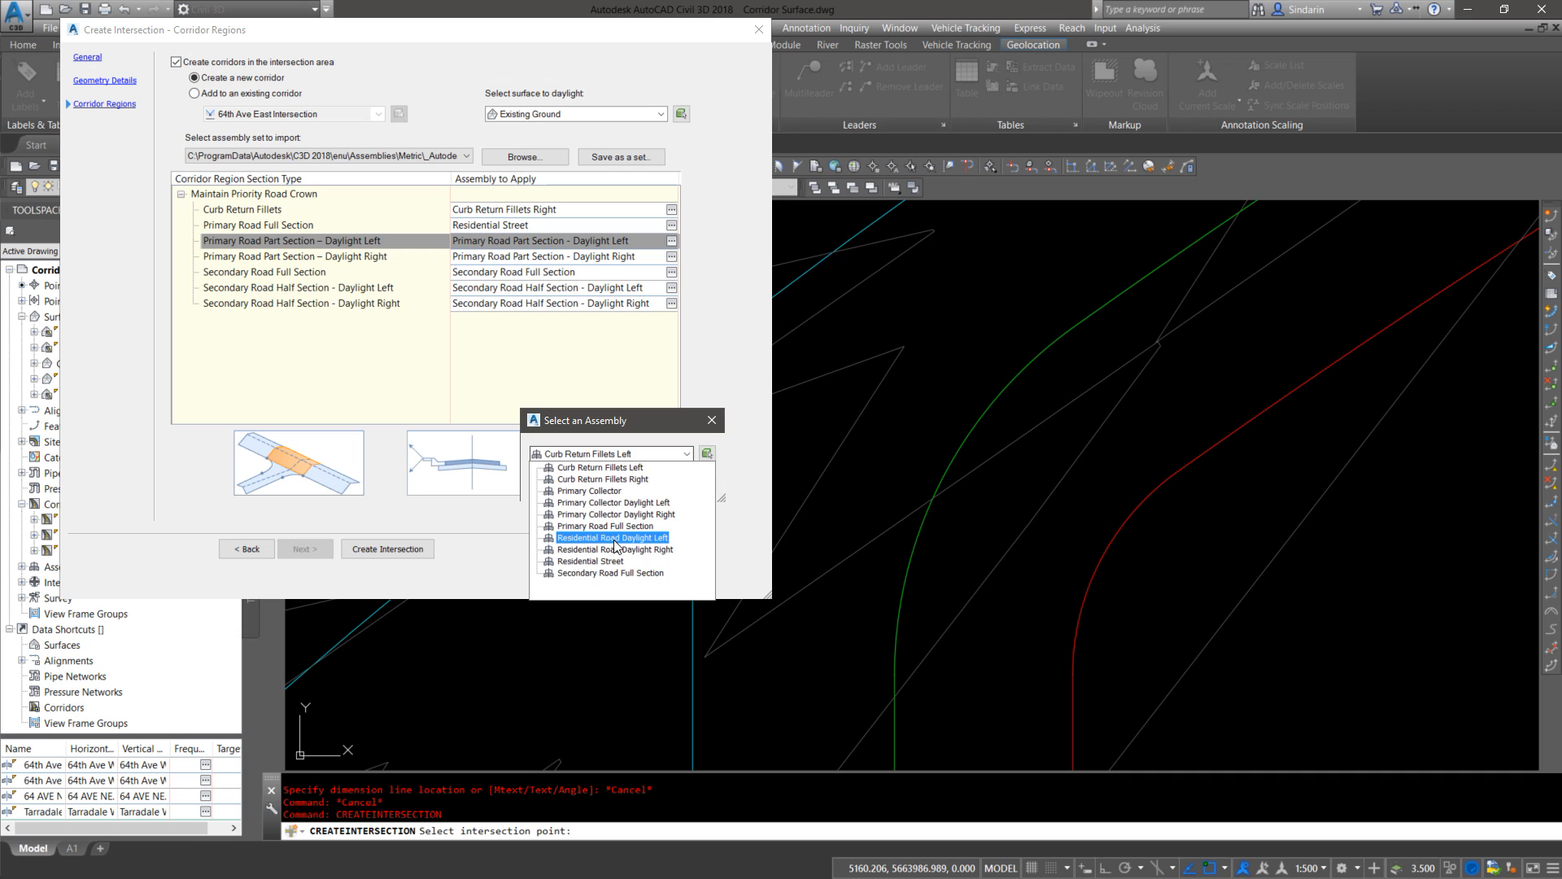
left_click(612, 538)
left_click(558, 484)
left_click(671, 256)
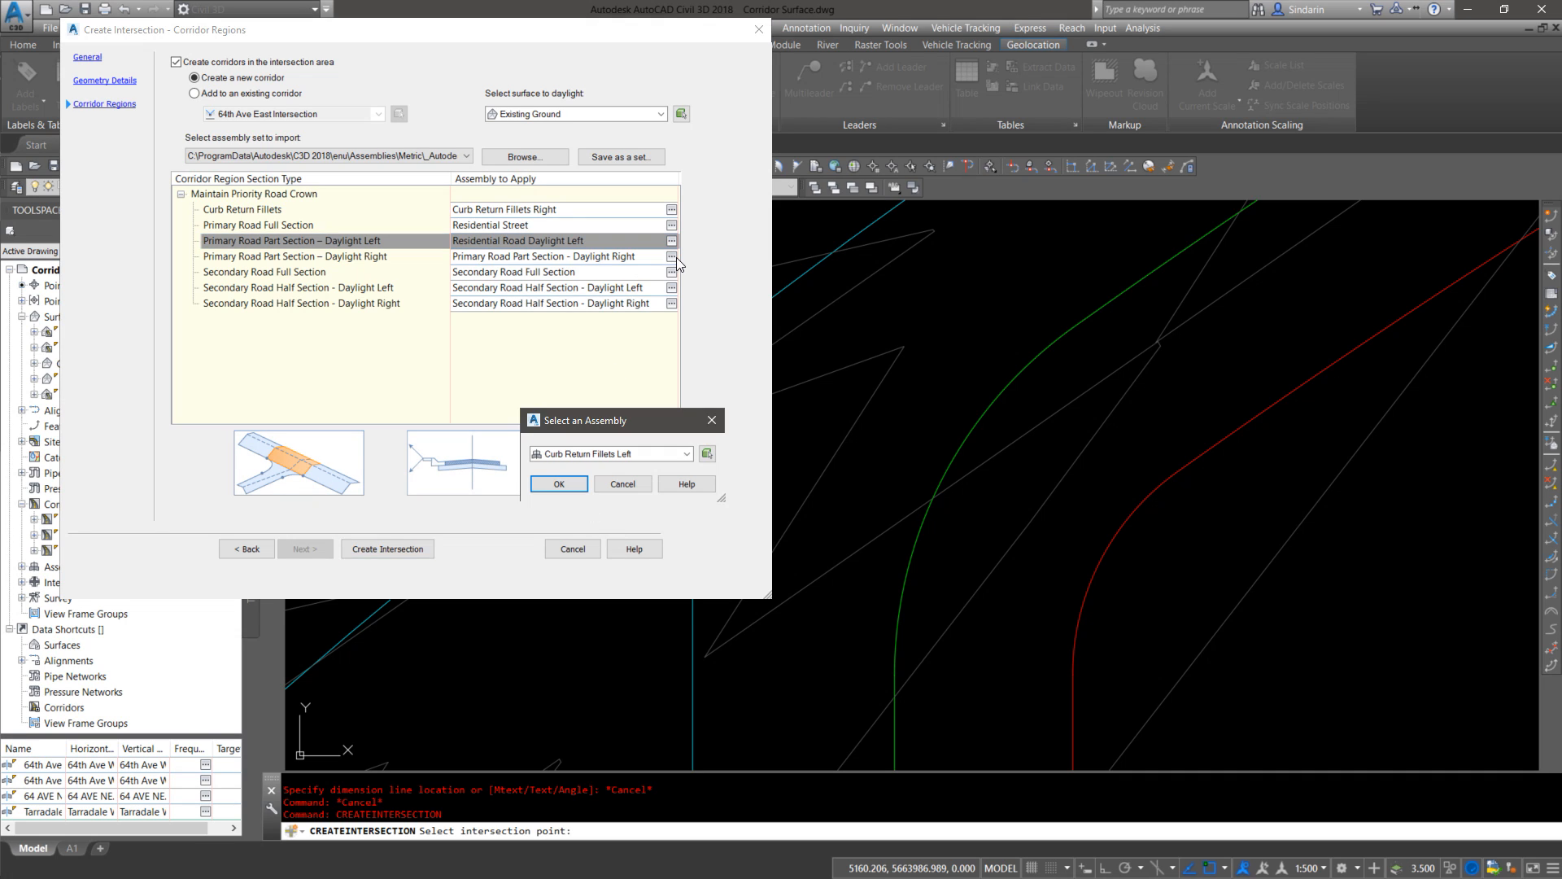
left_click(574, 453)
left_click(602, 539)
left_click(558, 484)
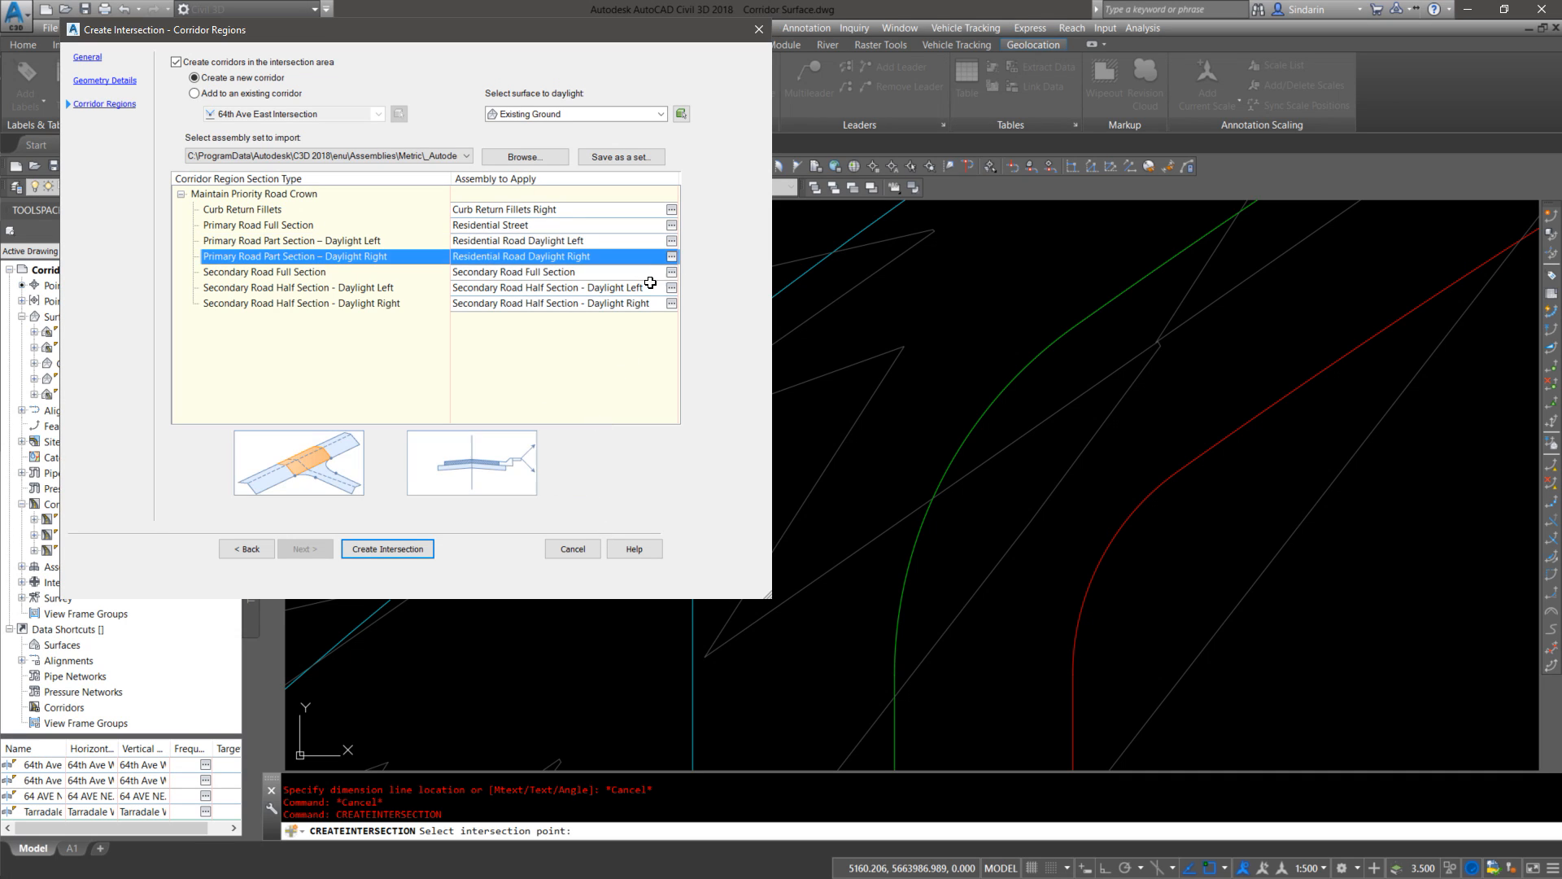
Step: Assign the Residential Street assembly to the Secondary Road Full Section
left_click(672, 272)
left_click(574, 453)
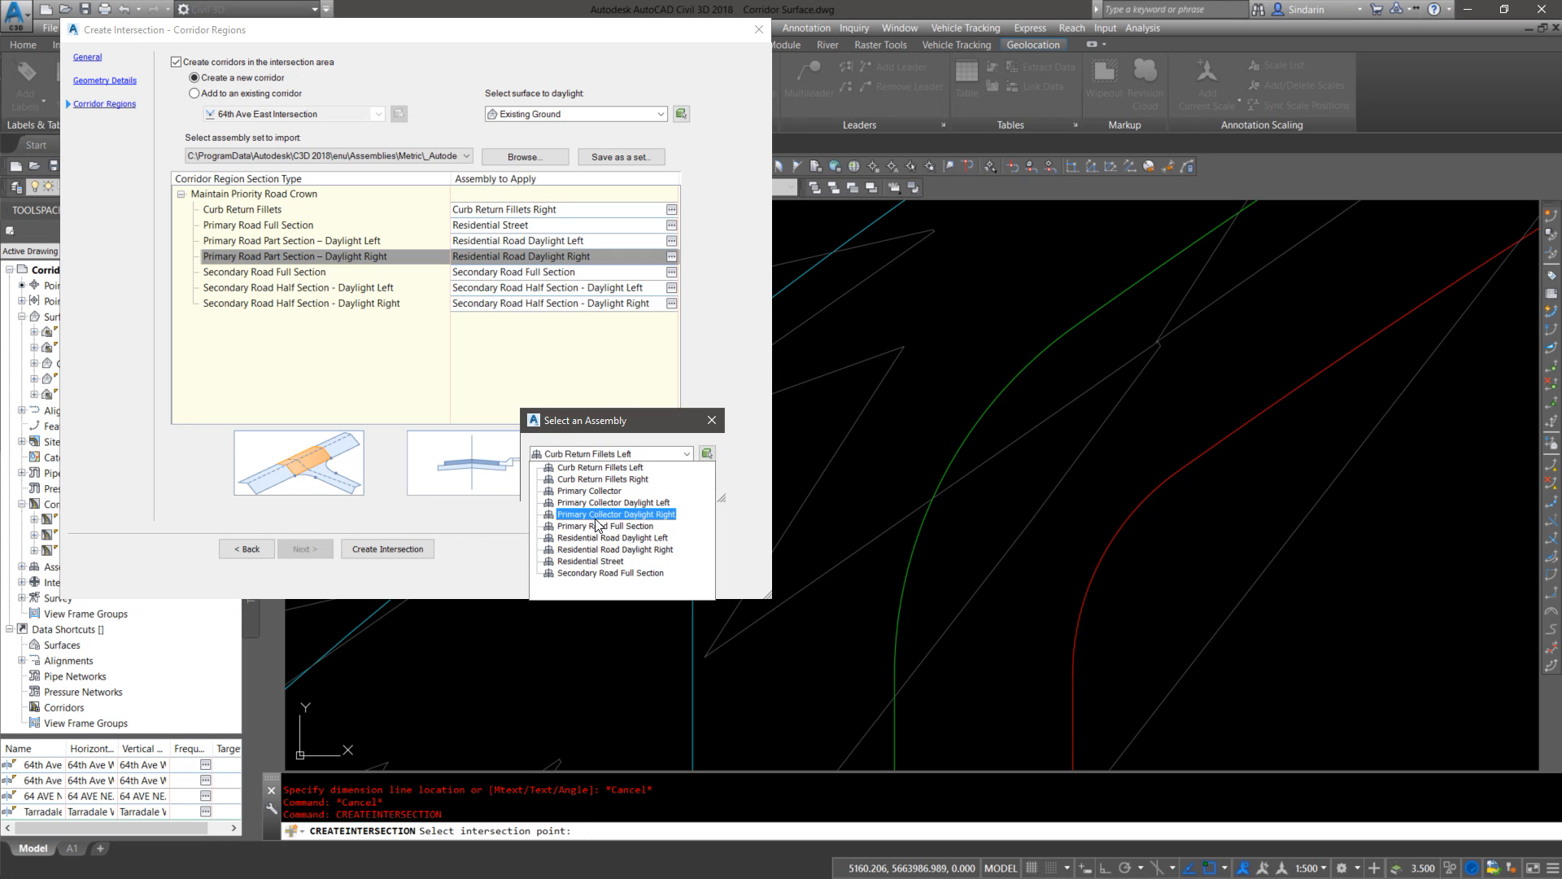
left_click(596, 561)
left_click(573, 473)
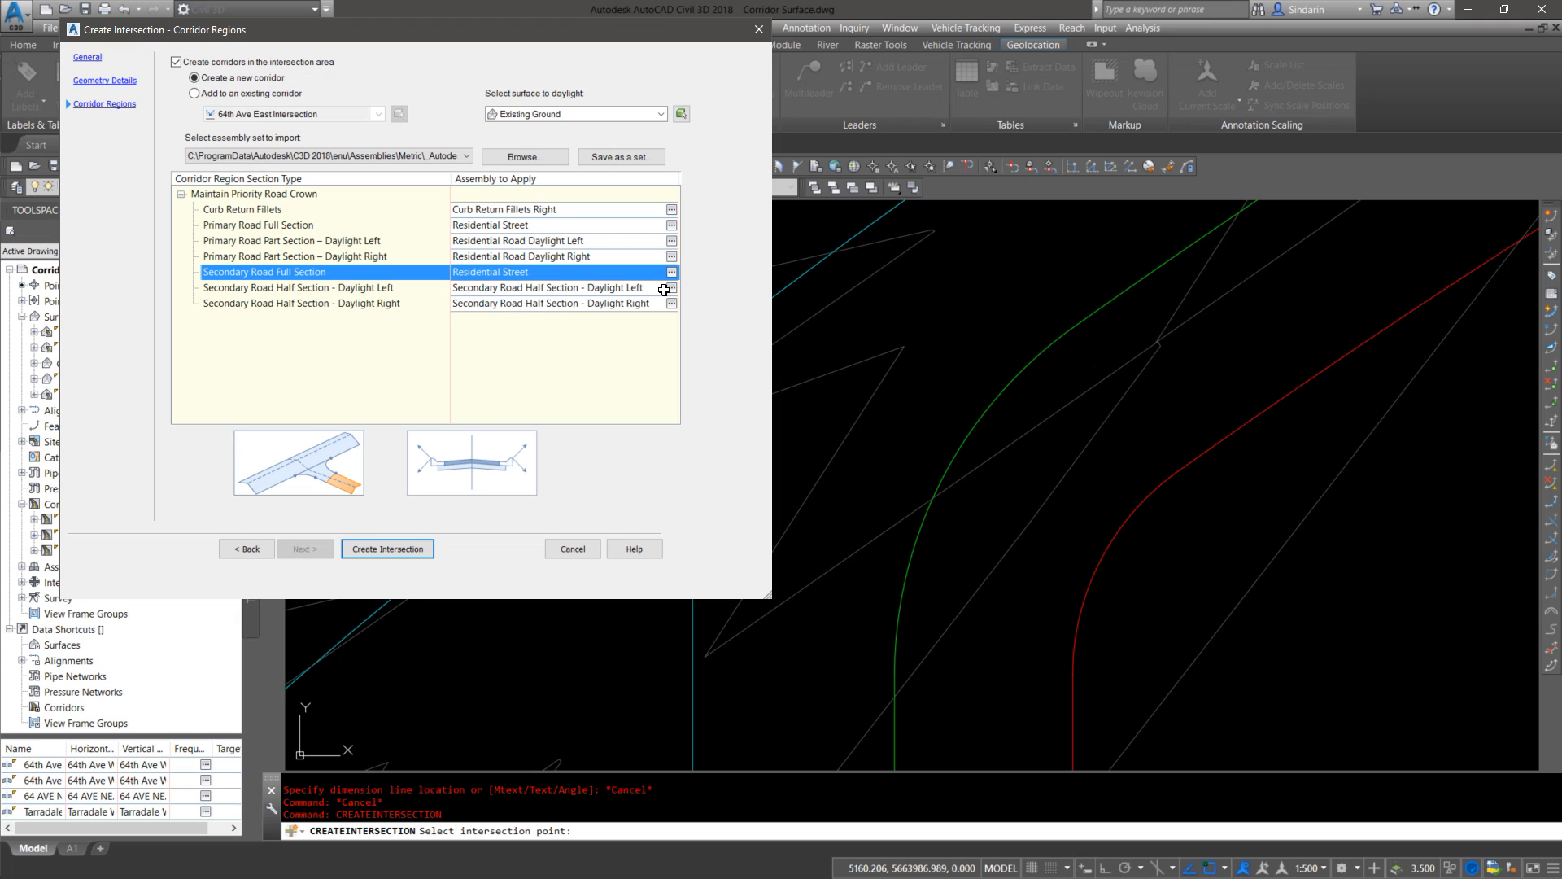
Step: Assign Residential Road Daylight Left and Right to the matching secondary road half sections, and create the intersection
left_click(670, 288)
left_click(576, 453)
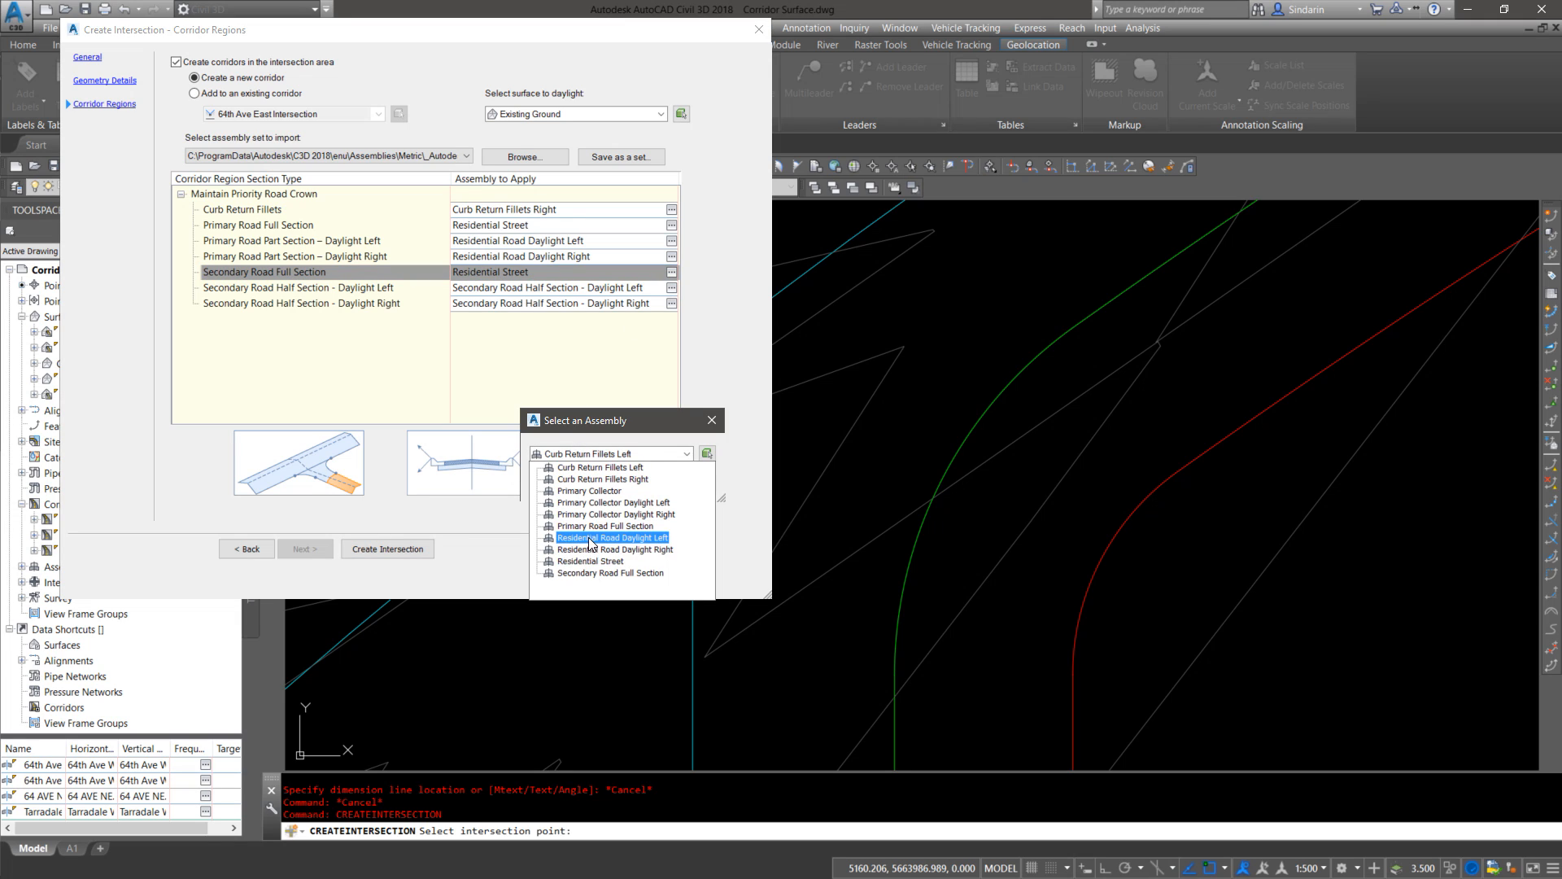
left_click(592, 537)
left_click(559, 484)
left_click(671, 302)
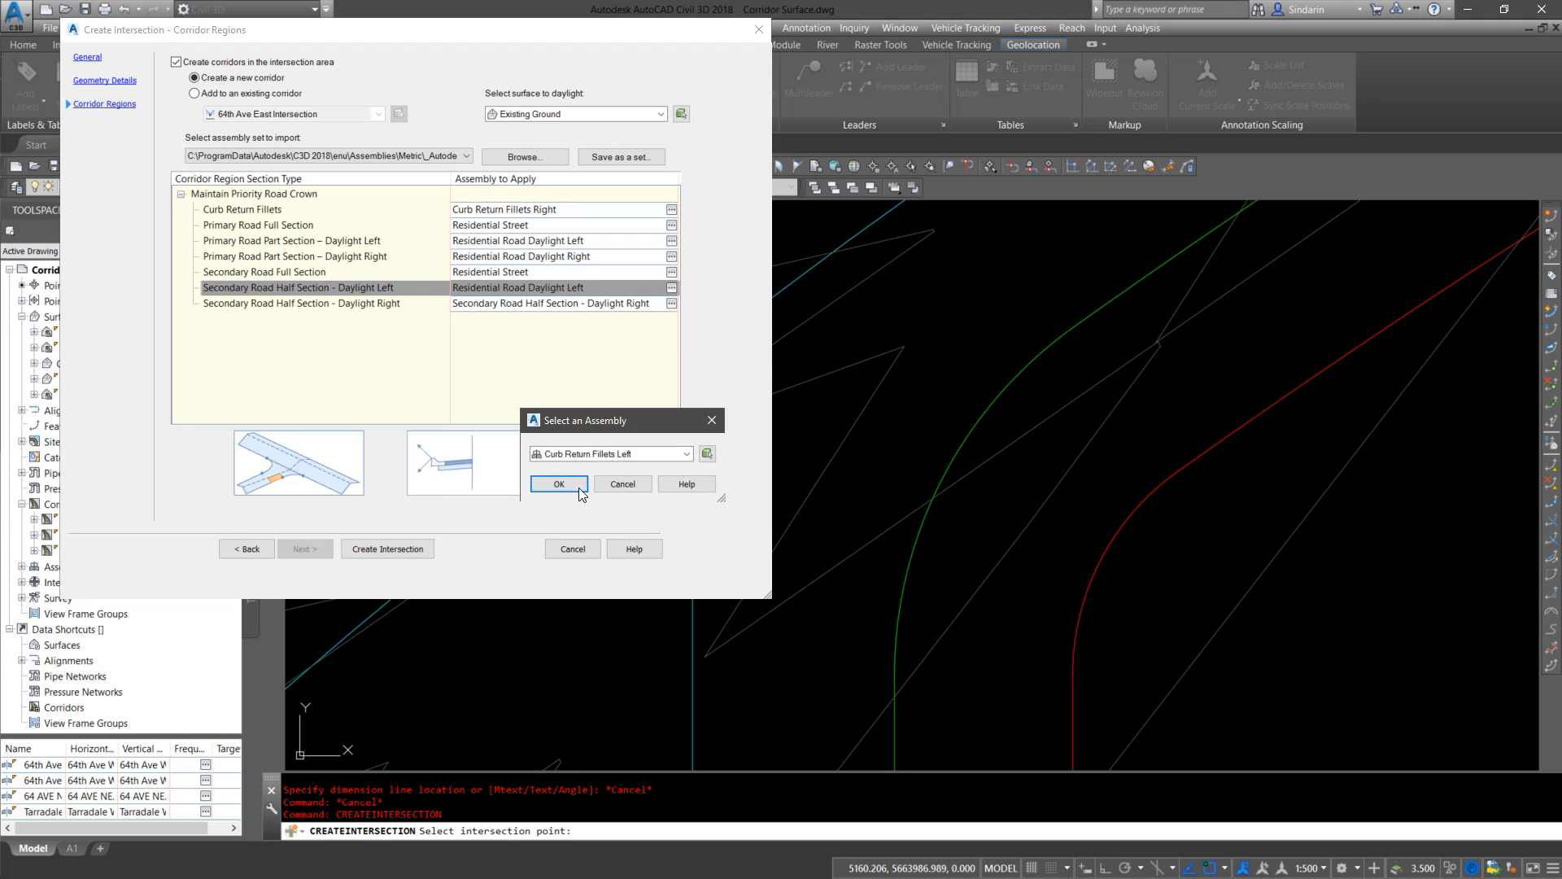
left_click(576, 453)
left_click(579, 550)
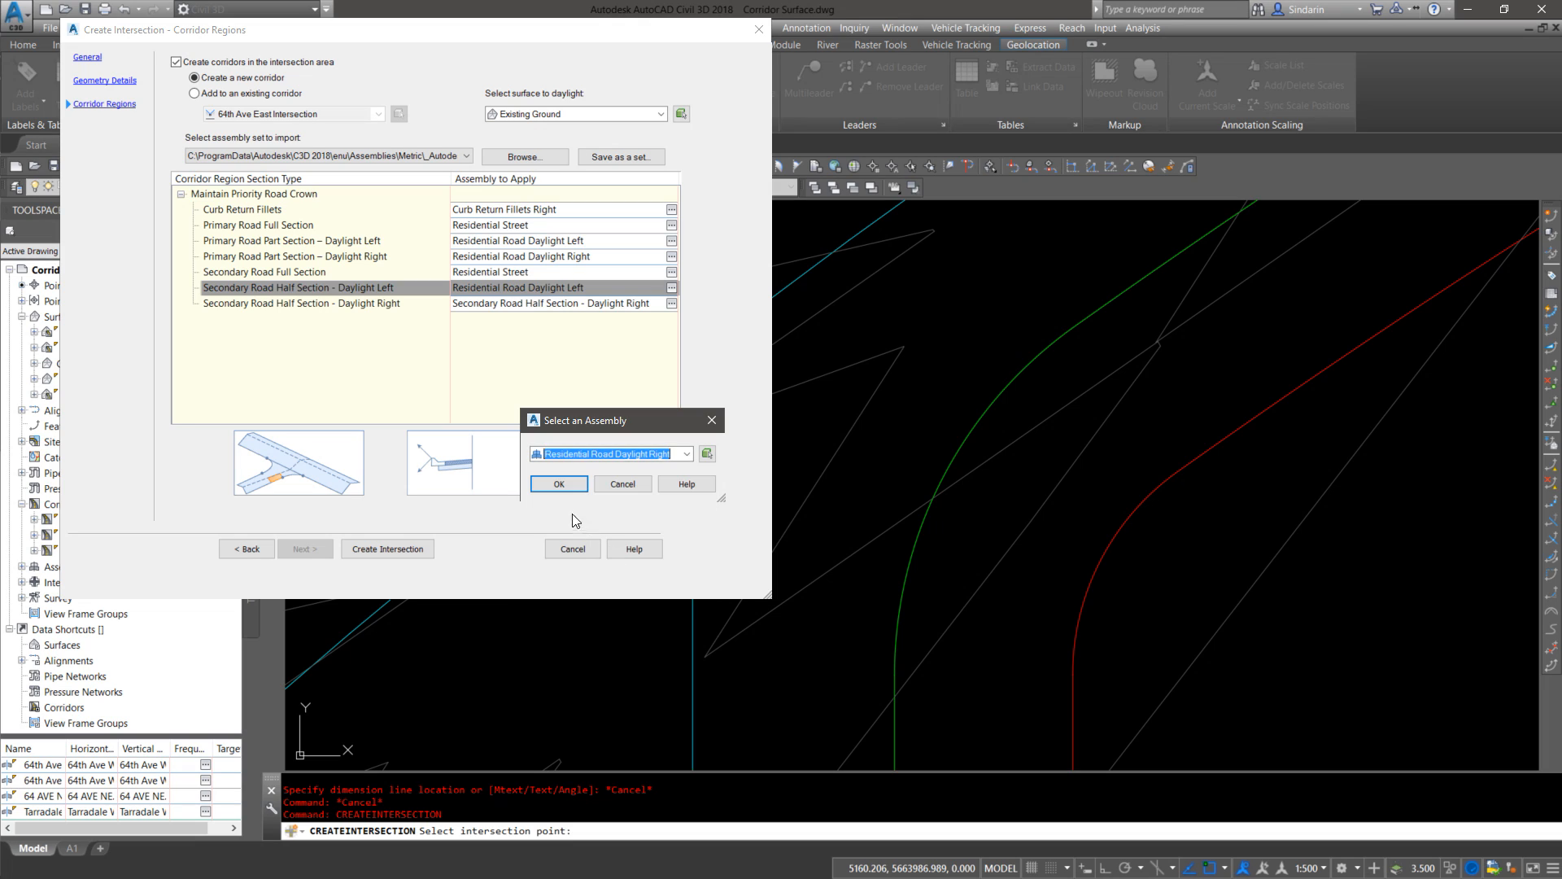
key("Return")
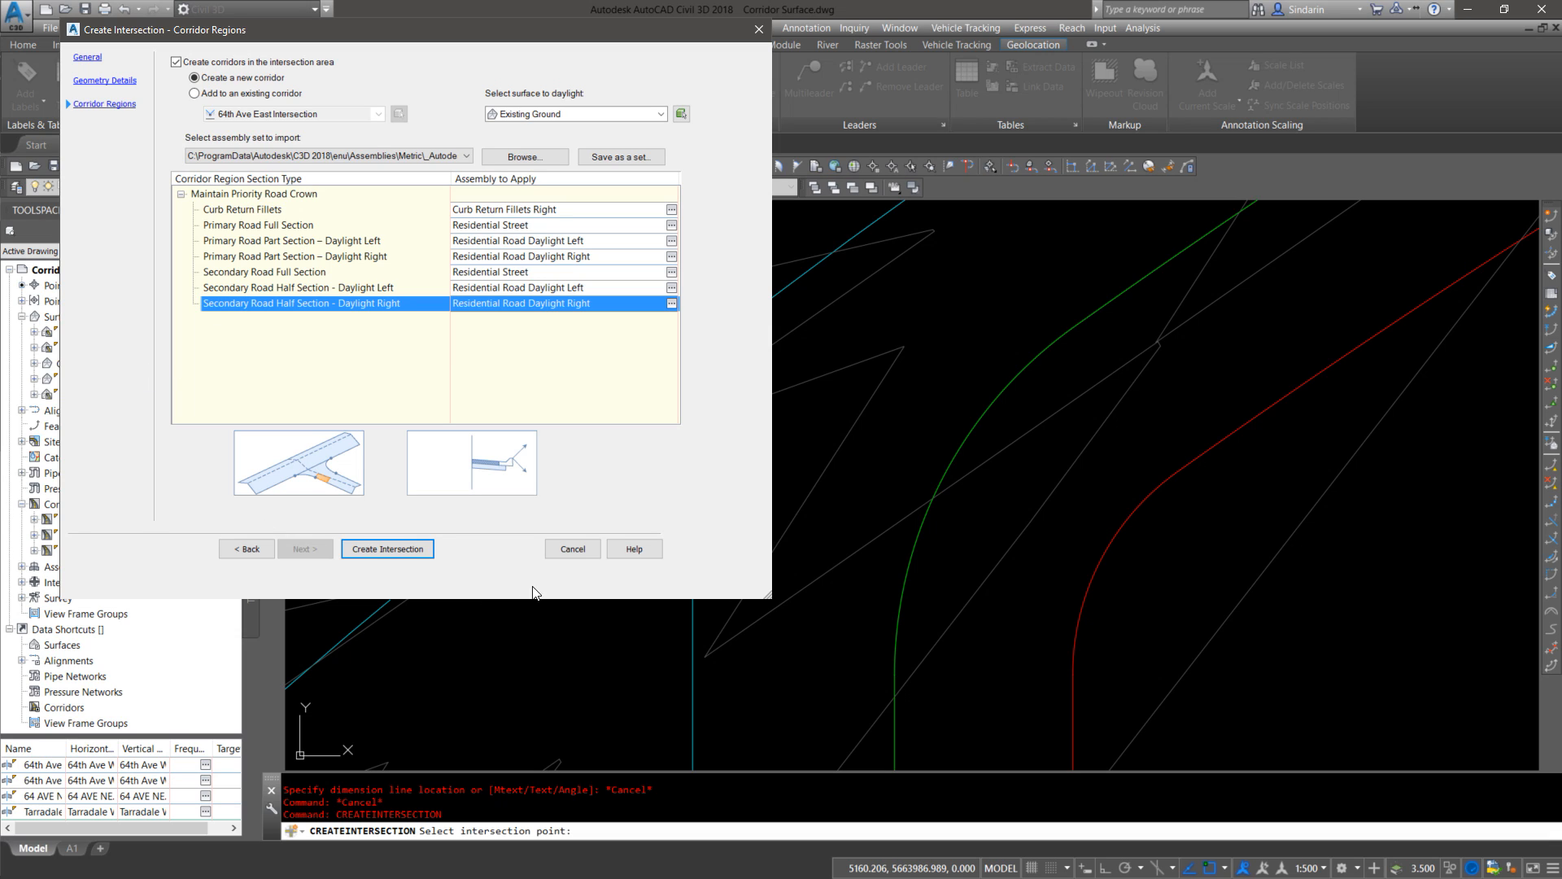
left_click(413, 542)
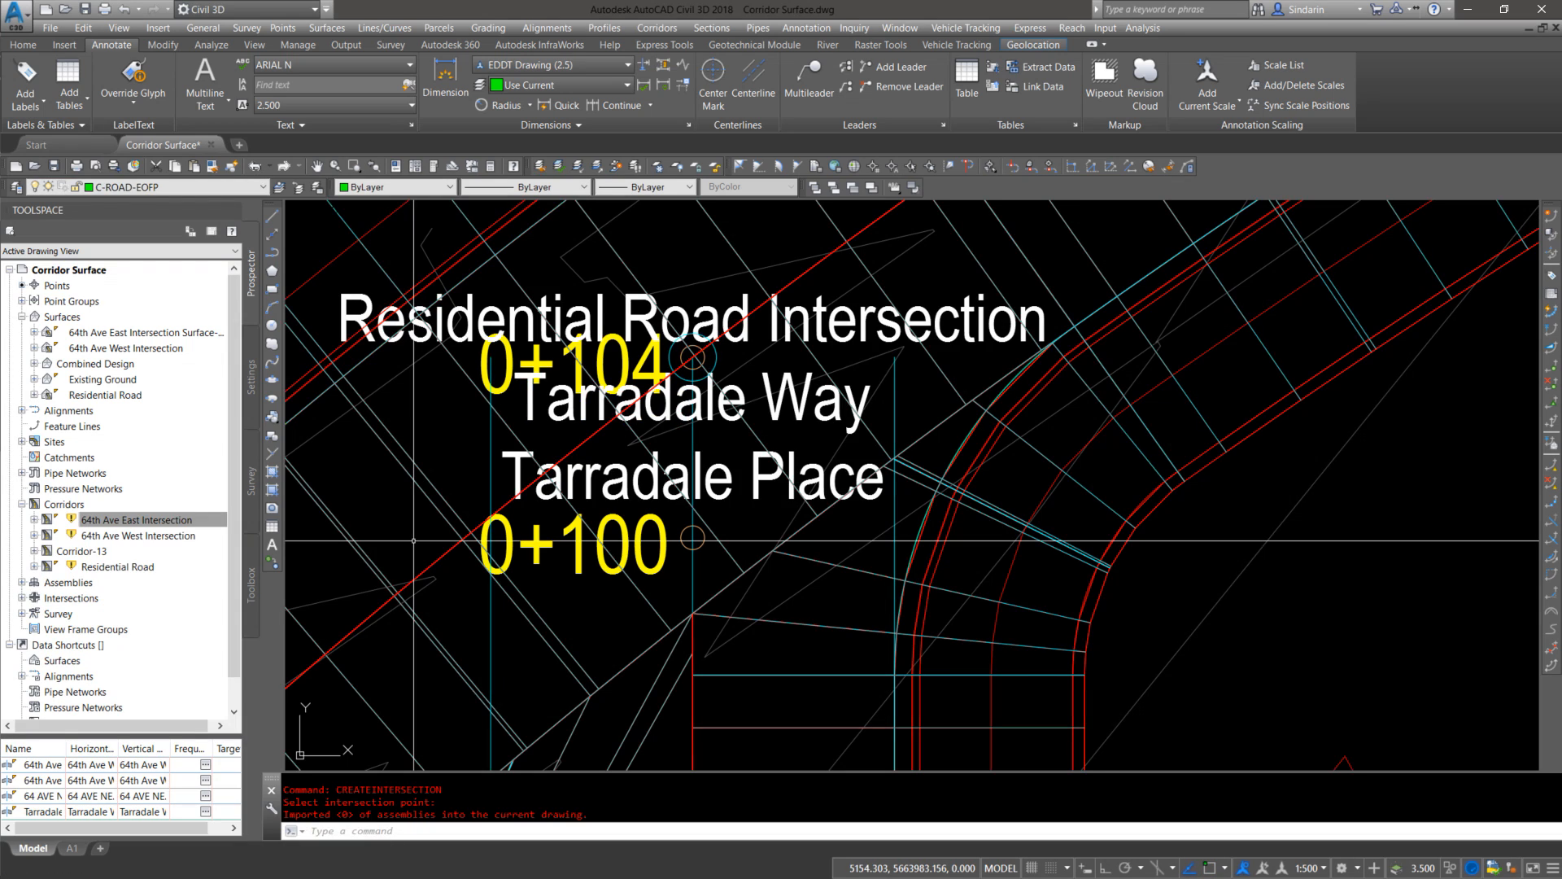
Step: Examine the new intersection corridor and its curb returns where Tarradale Place meets Tarradale Way
scroll(739, 244, "down", 3)
middle_click_drag(760, 462, 821, 466)
key("Escape")
left_click(814, 391)
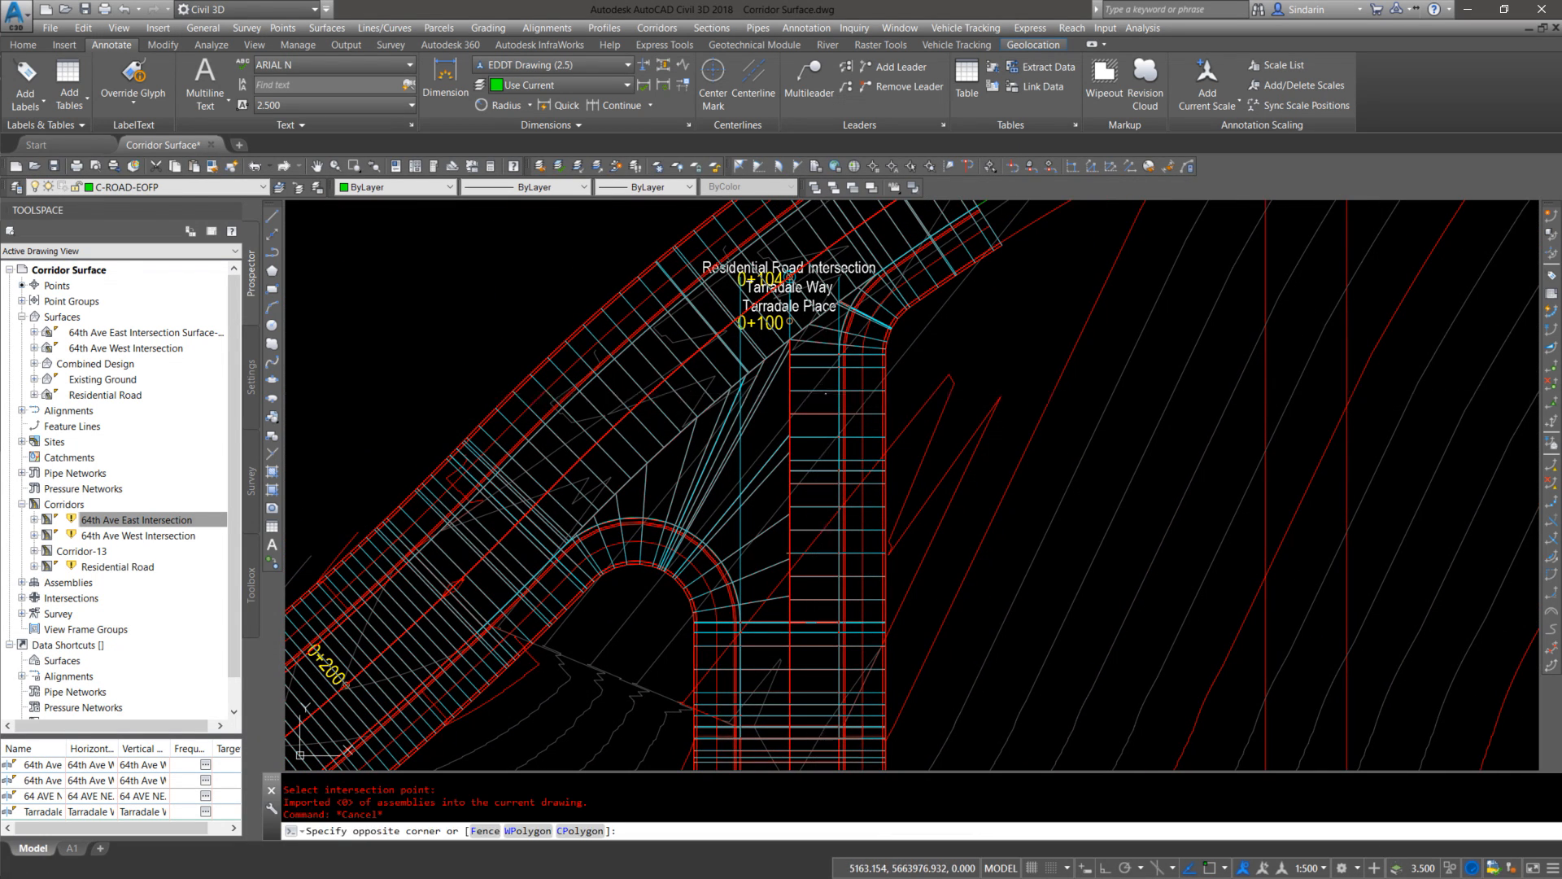
key("Escape")
left_click(828, 391)
middle_click_drag(740, 634, 766, 617)
key("Escape")
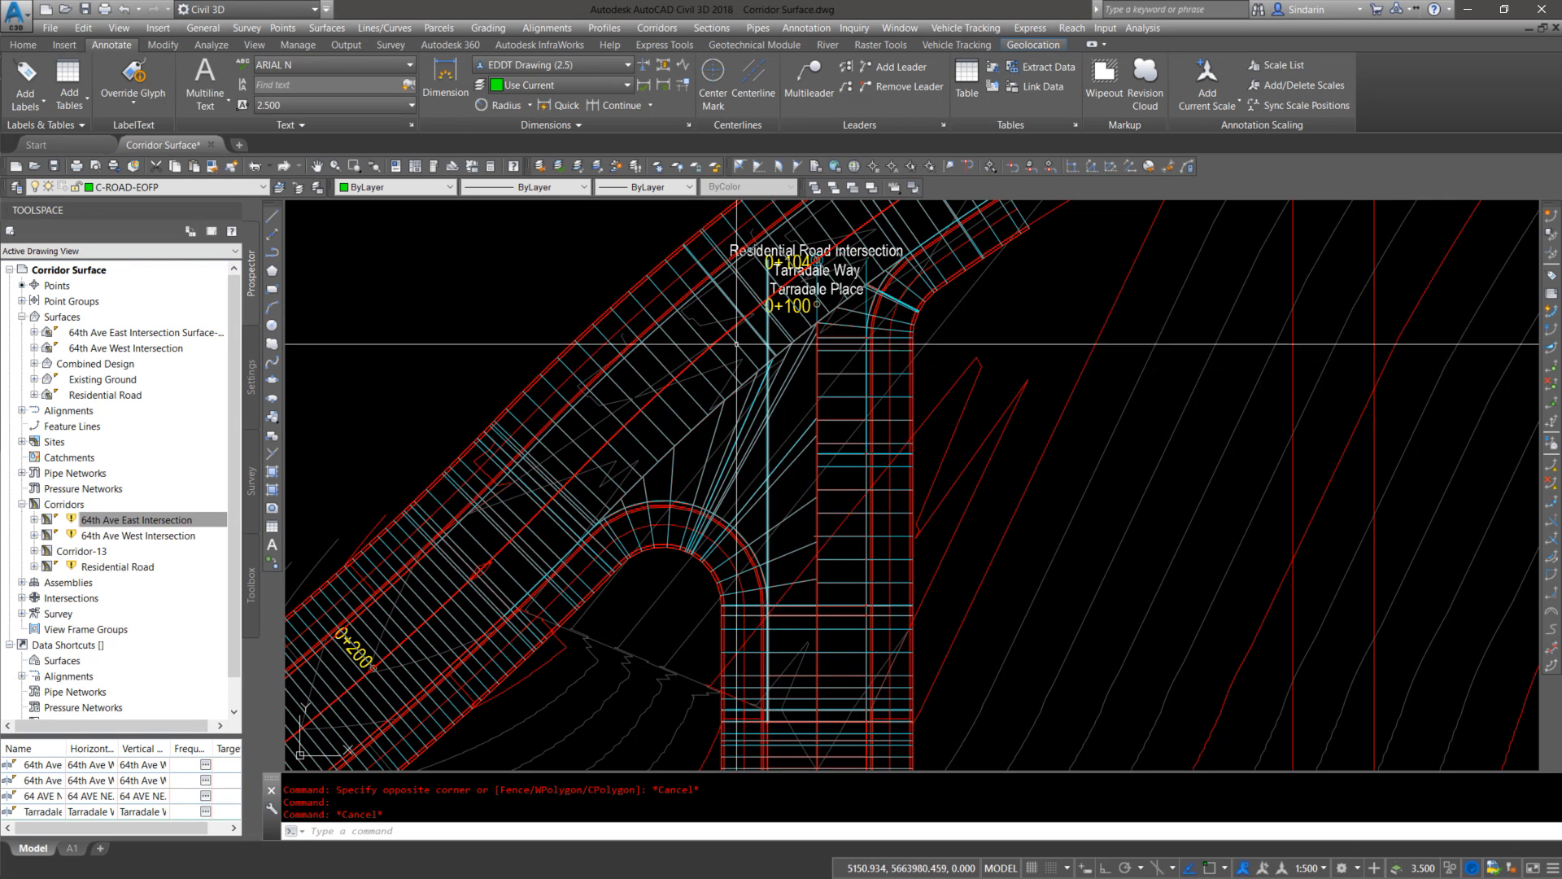
scroll(854, 439, "down", 2)
mouse_move(881, 359)
middle_mouse_down()
mouse_move(675, 590)
mouse_move(945, 424)
middle_mouse_up()
scroll(675, 590, "down", 2)
Step: Pull the Residential Road corridor region south of the junction back along Tarradale Place, clear of the new intersection corridor
left_click(927, 642)
scroll(924, 627, "up", 3)
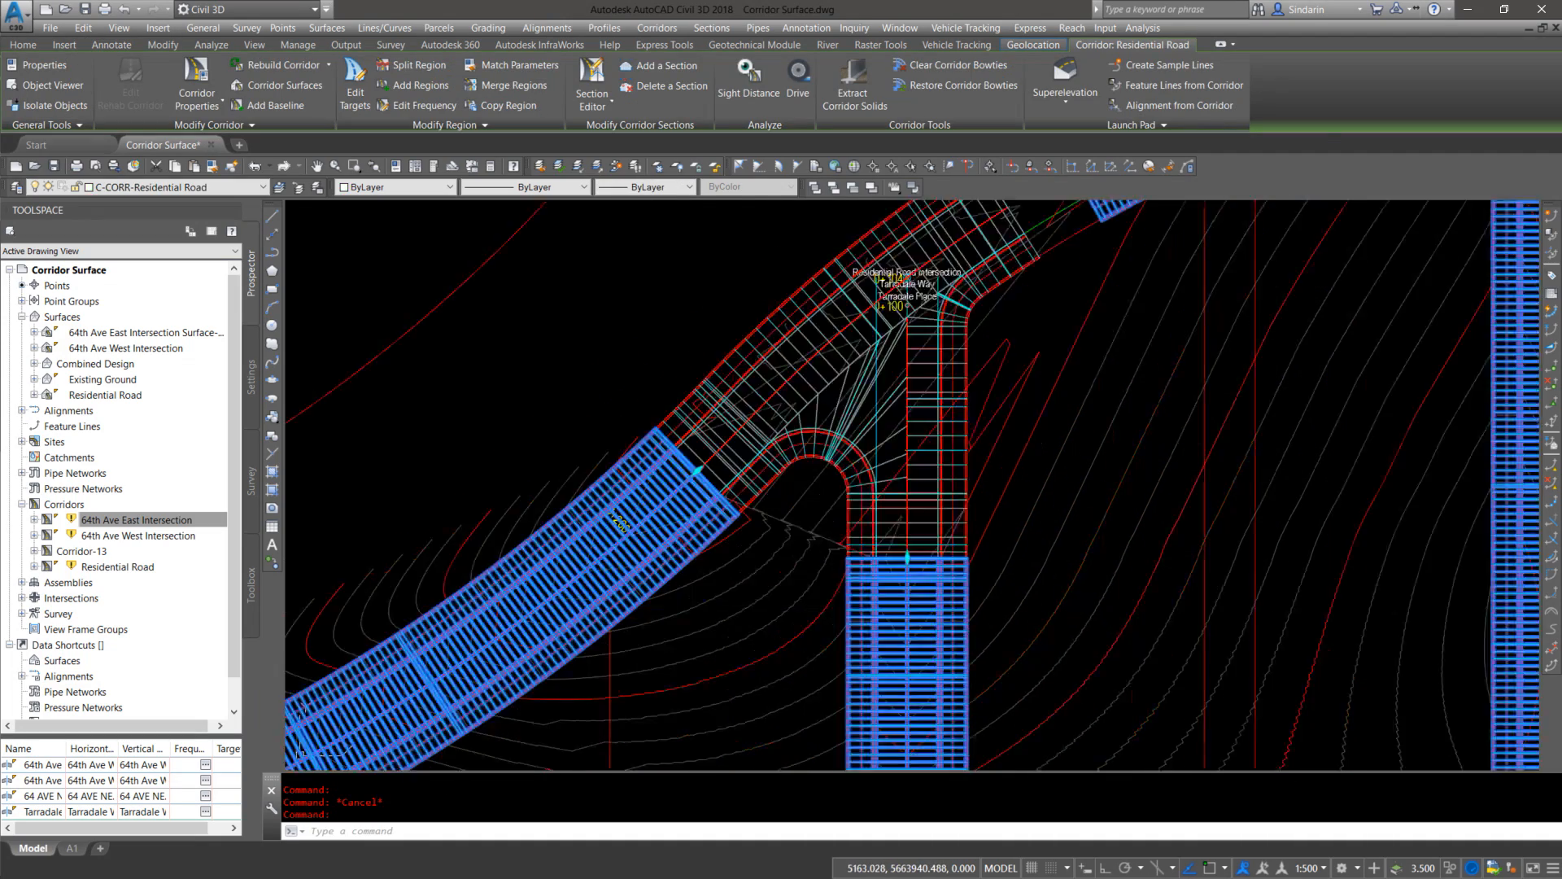
key("Escape")
left_click(910, 467)
scroll(915, 495, "up", 2)
key("Escape")
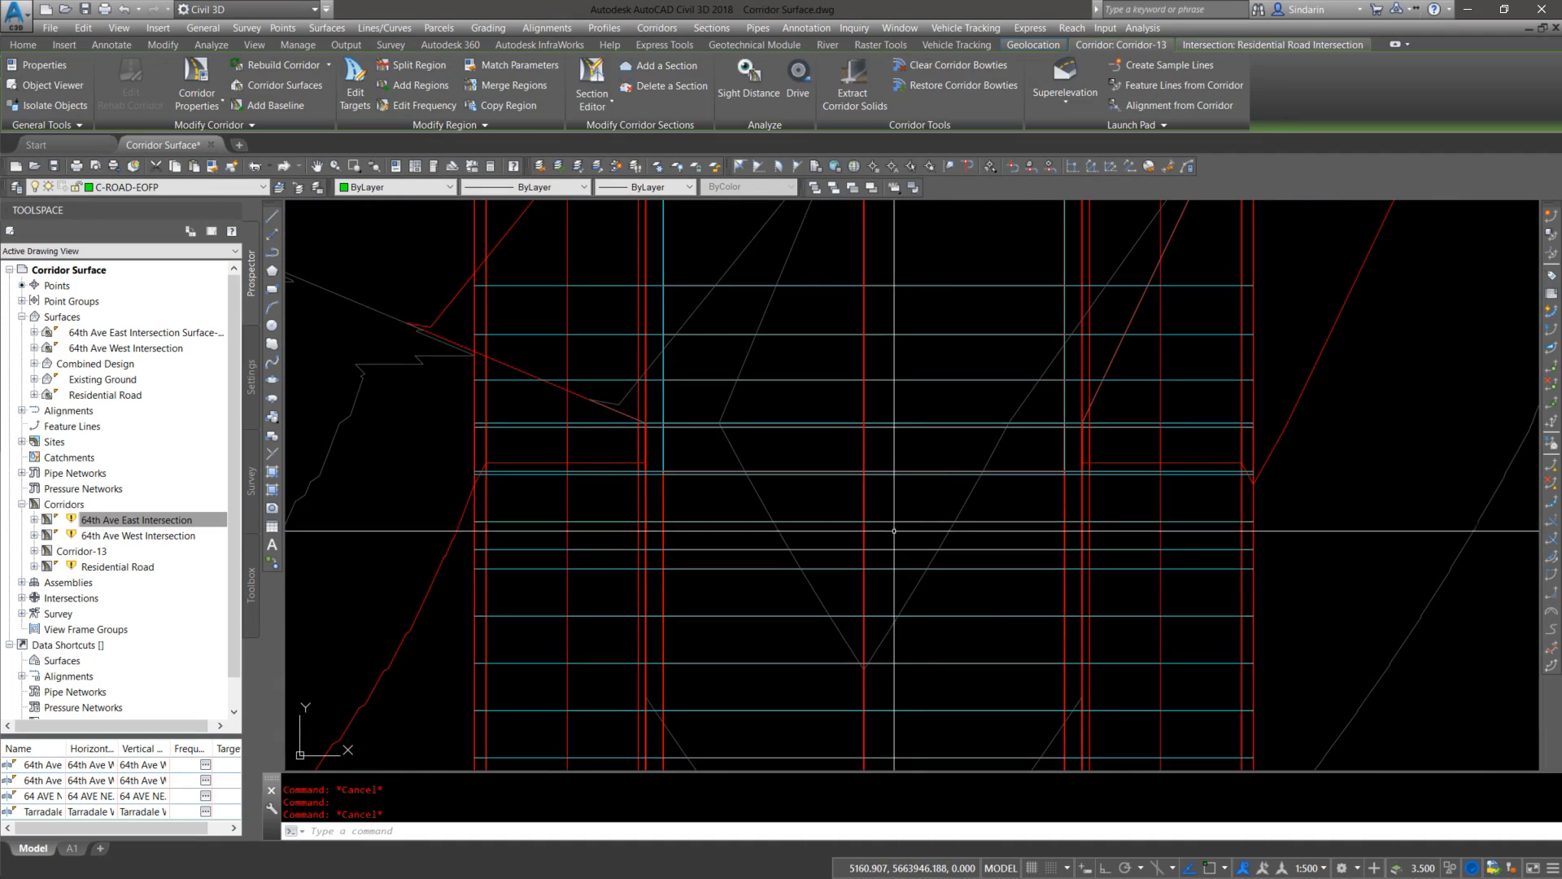
left_click(888, 527)
left_click(883, 513)
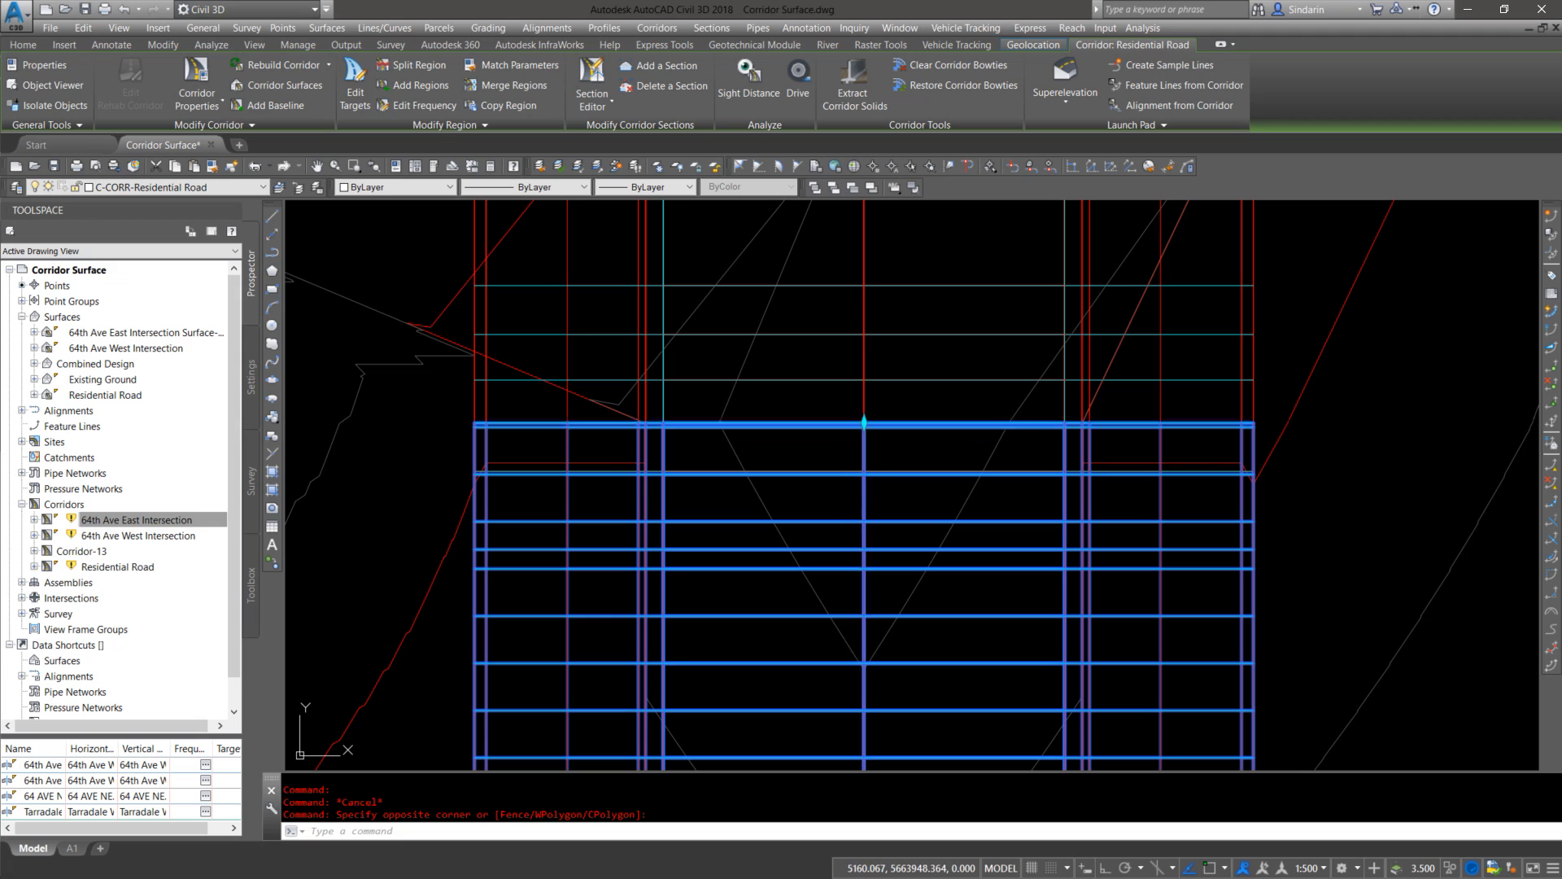
left_click(864, 423)
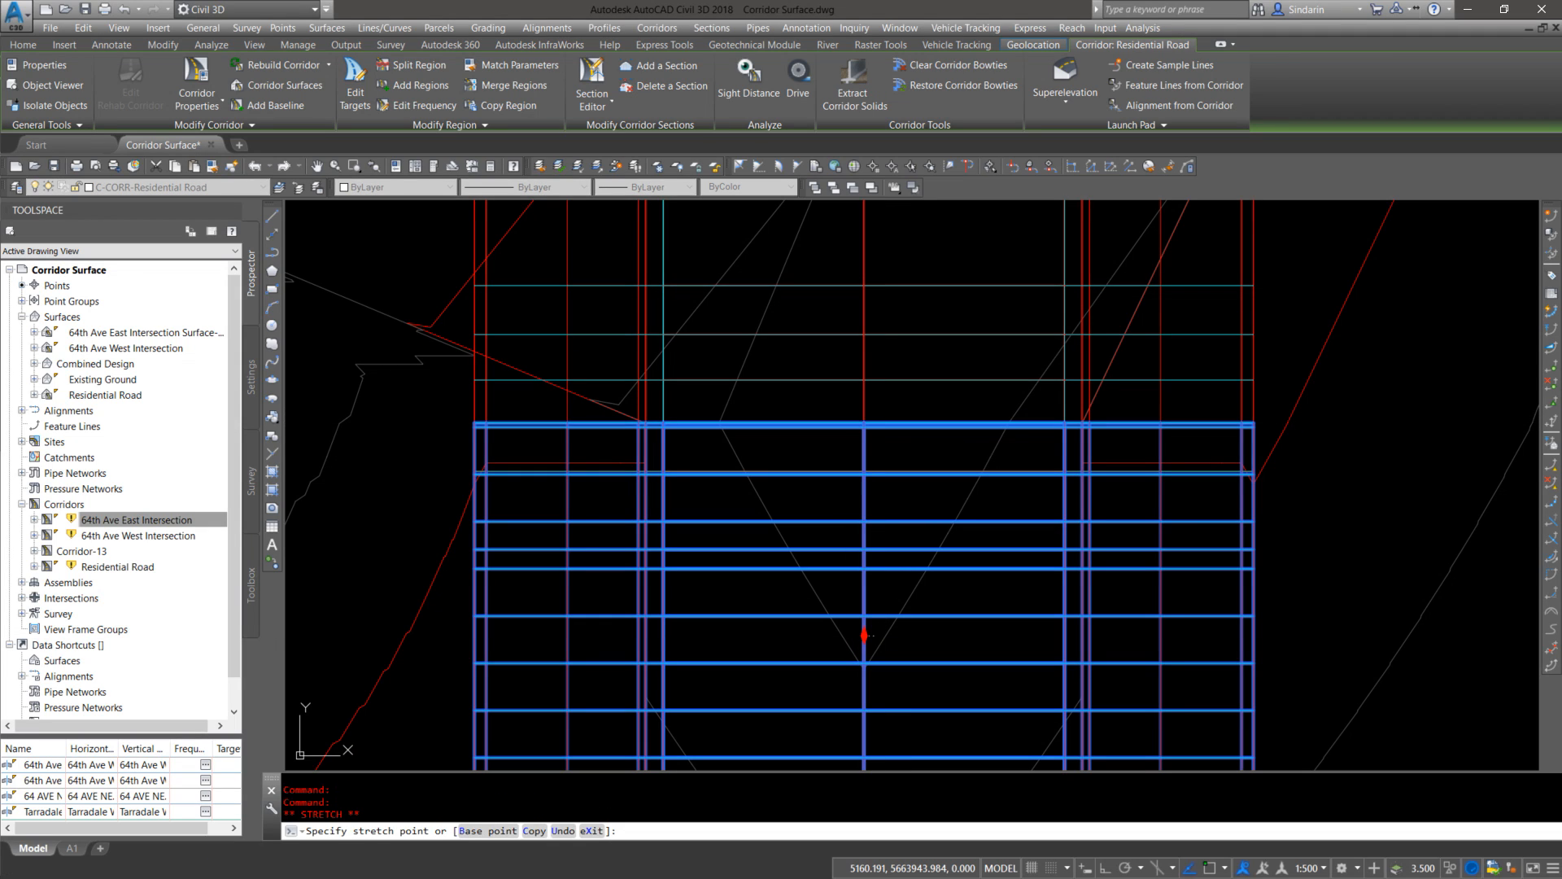
left_click(864, 628)
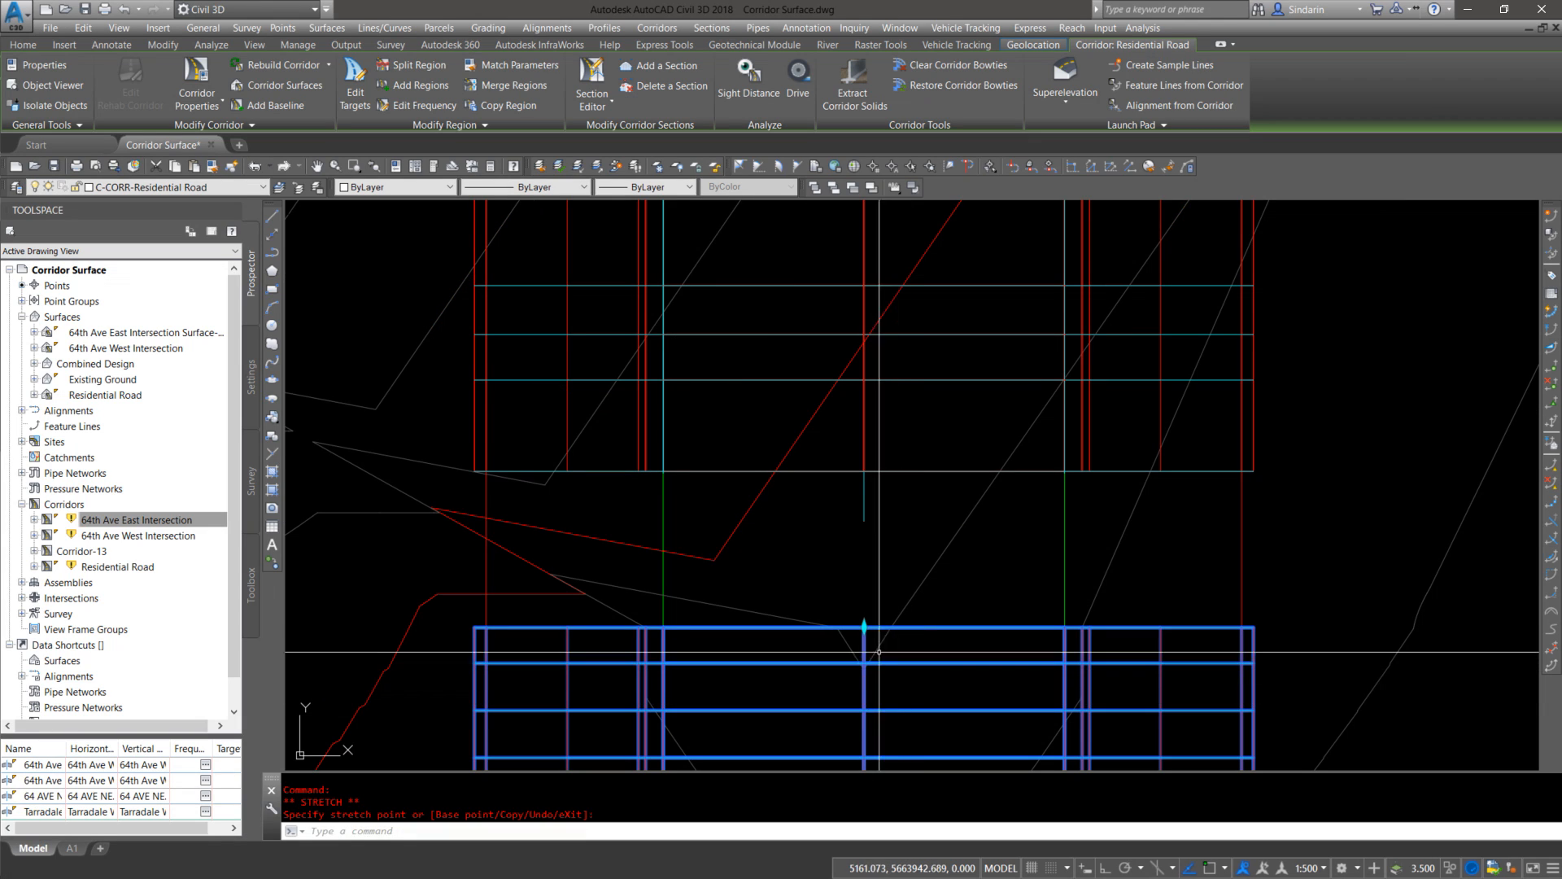
Step: Snap the end of the Residential Road region on Tarradale Place to the south end of the intersection corridor
key("F8")
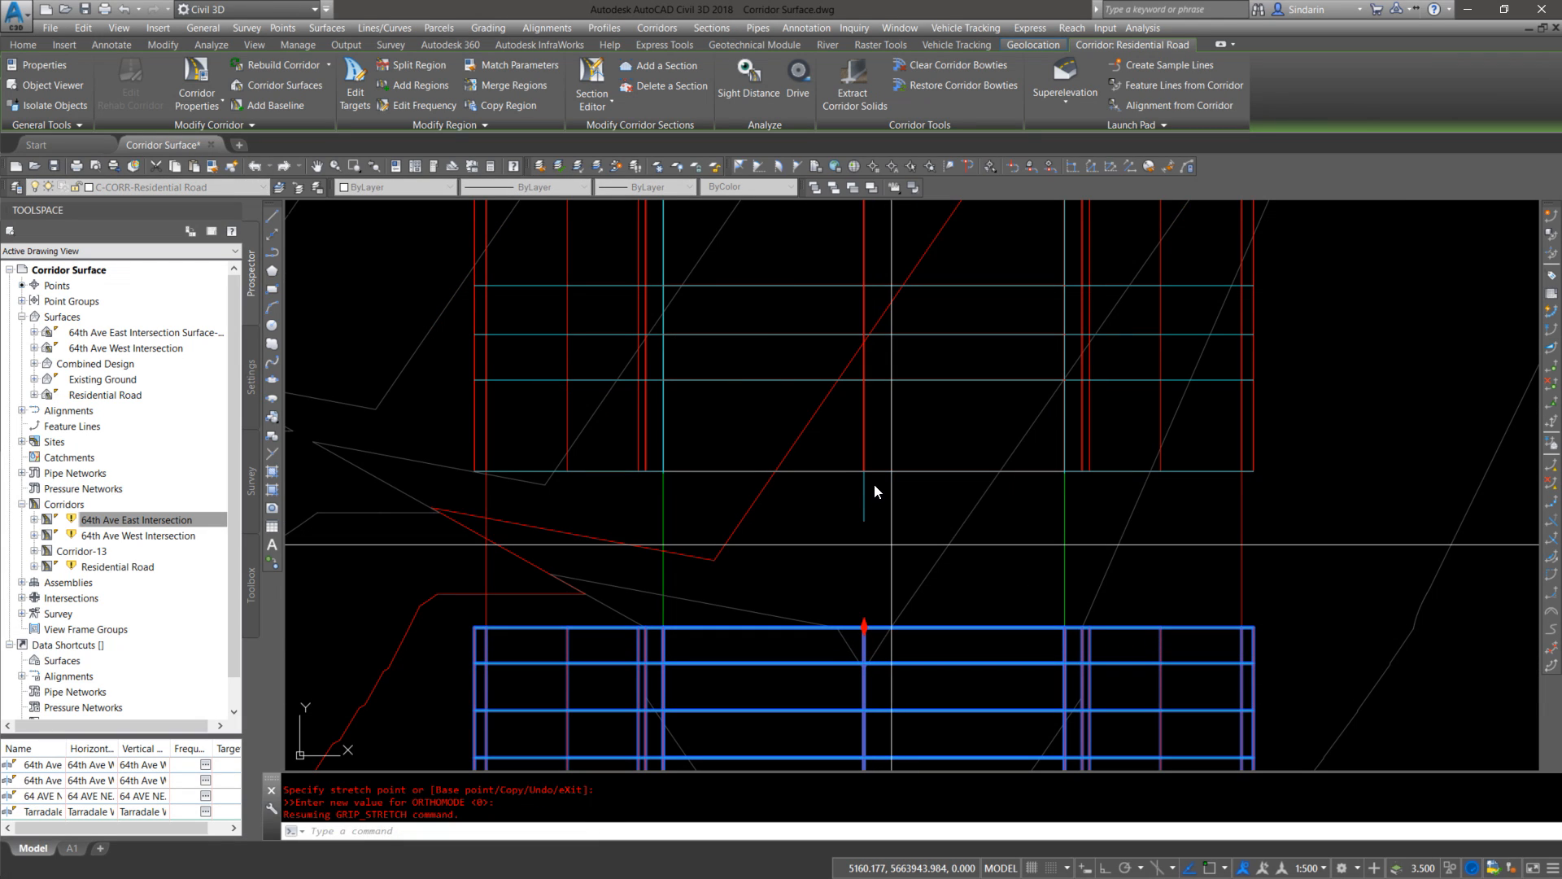
left_click(918, 506)
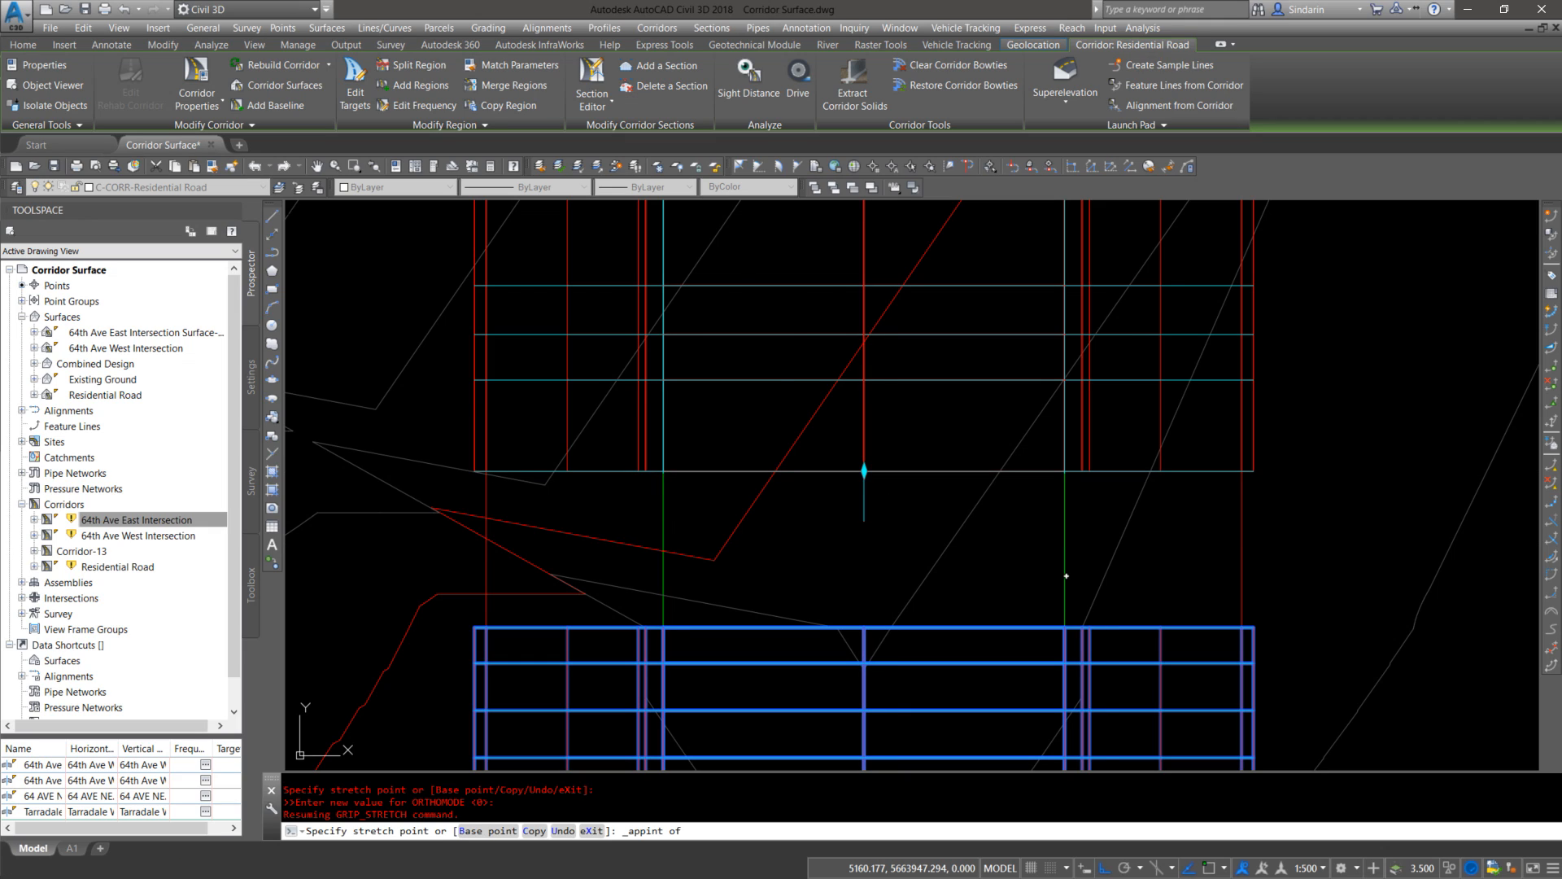
key("Escape")
Step: Pull the Residential Road corridor region southwest of the junction back along Tarradale Way, clear of the intersection corridor
scroll(929, 516, "down", 8)
scroll(723, 423, "up", 4)
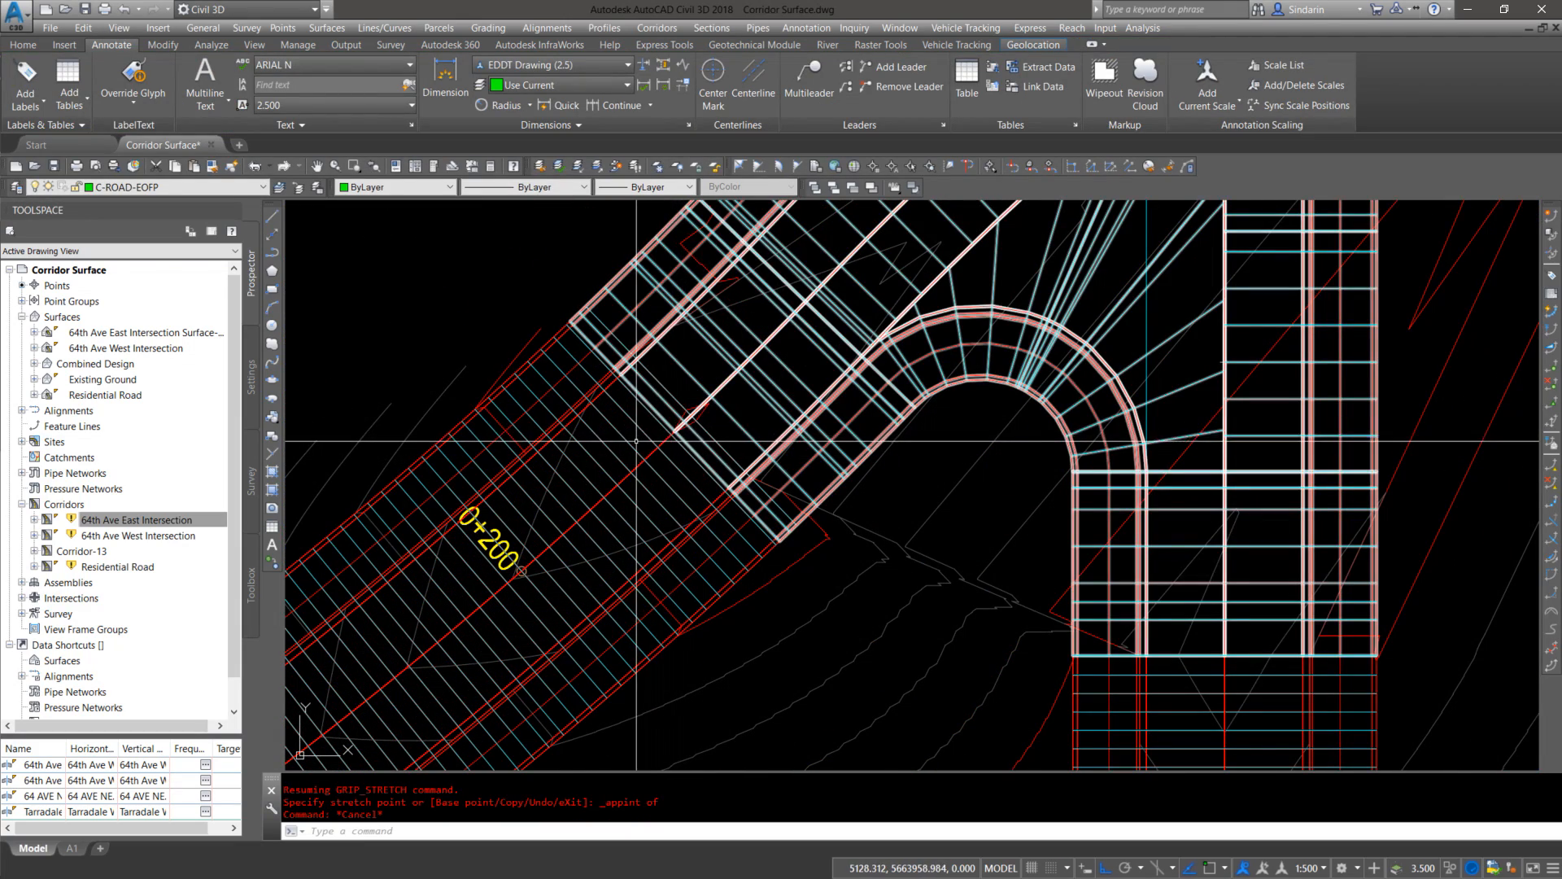
left_click(691, 415)
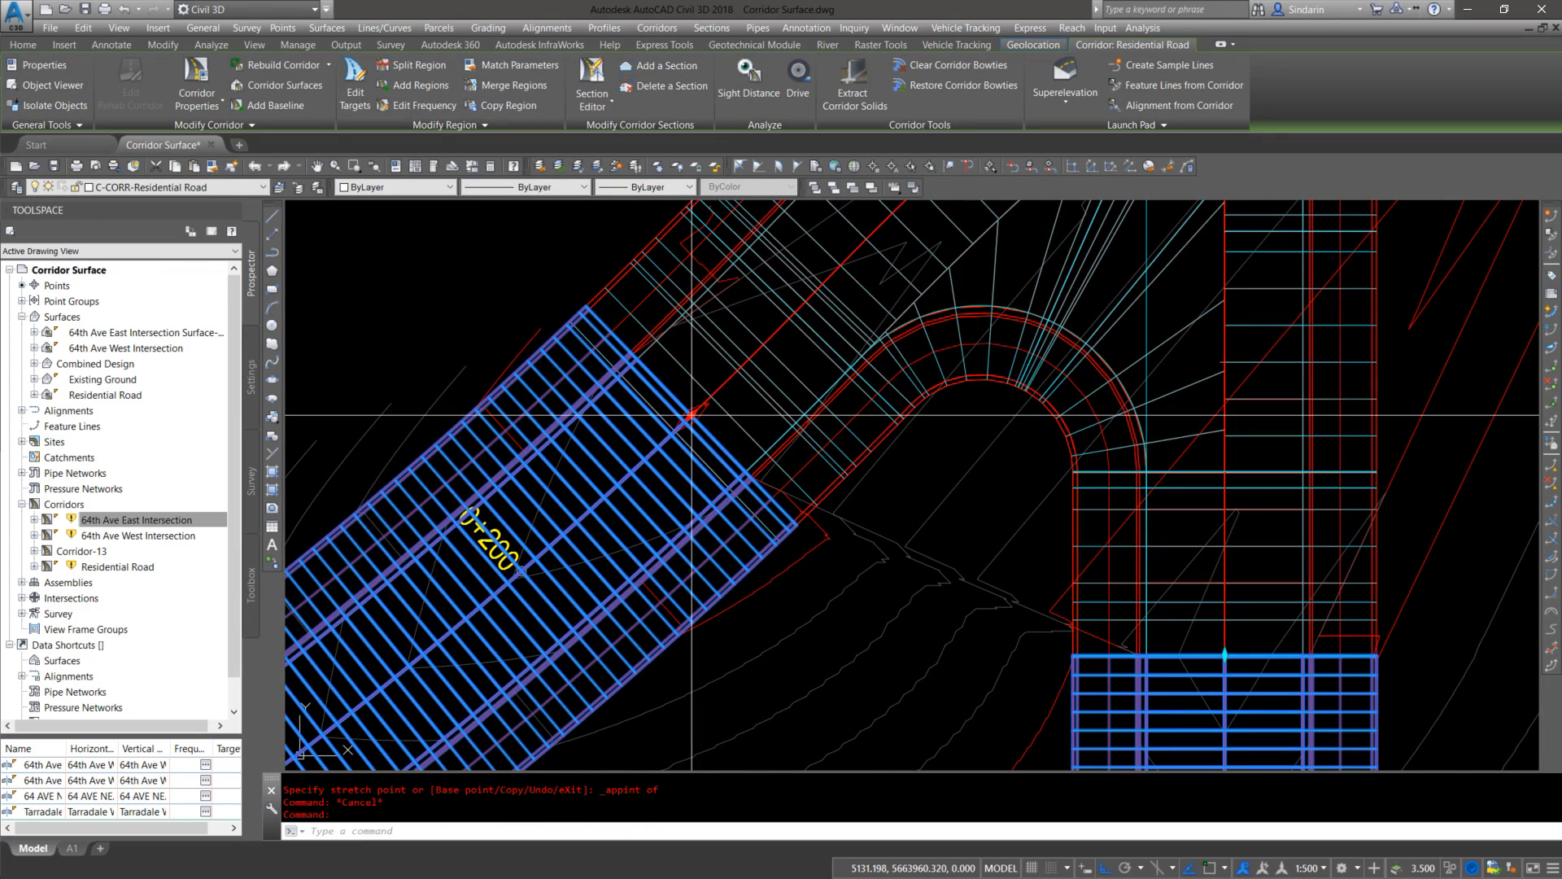
left_click(692, 415)
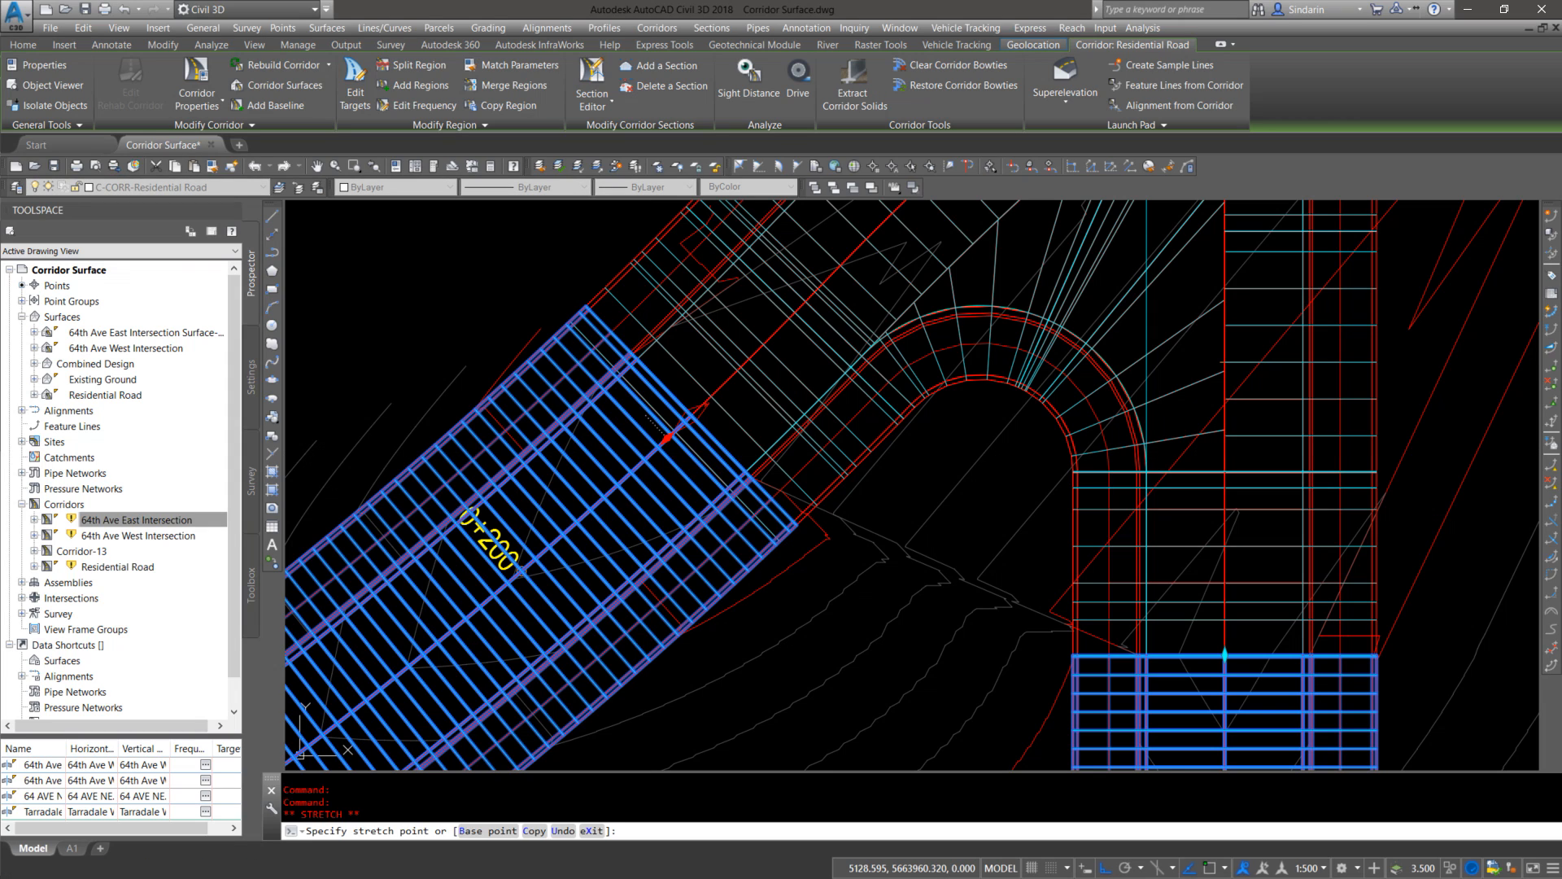
scroll(666, 443, "up", 3)
left_click(669, 439)
Step: Snap the end of the southwest Residential Road region on Tarradale Way to the apparent intersection at the intersection corridor's end
right_click(692, 423, "shift")
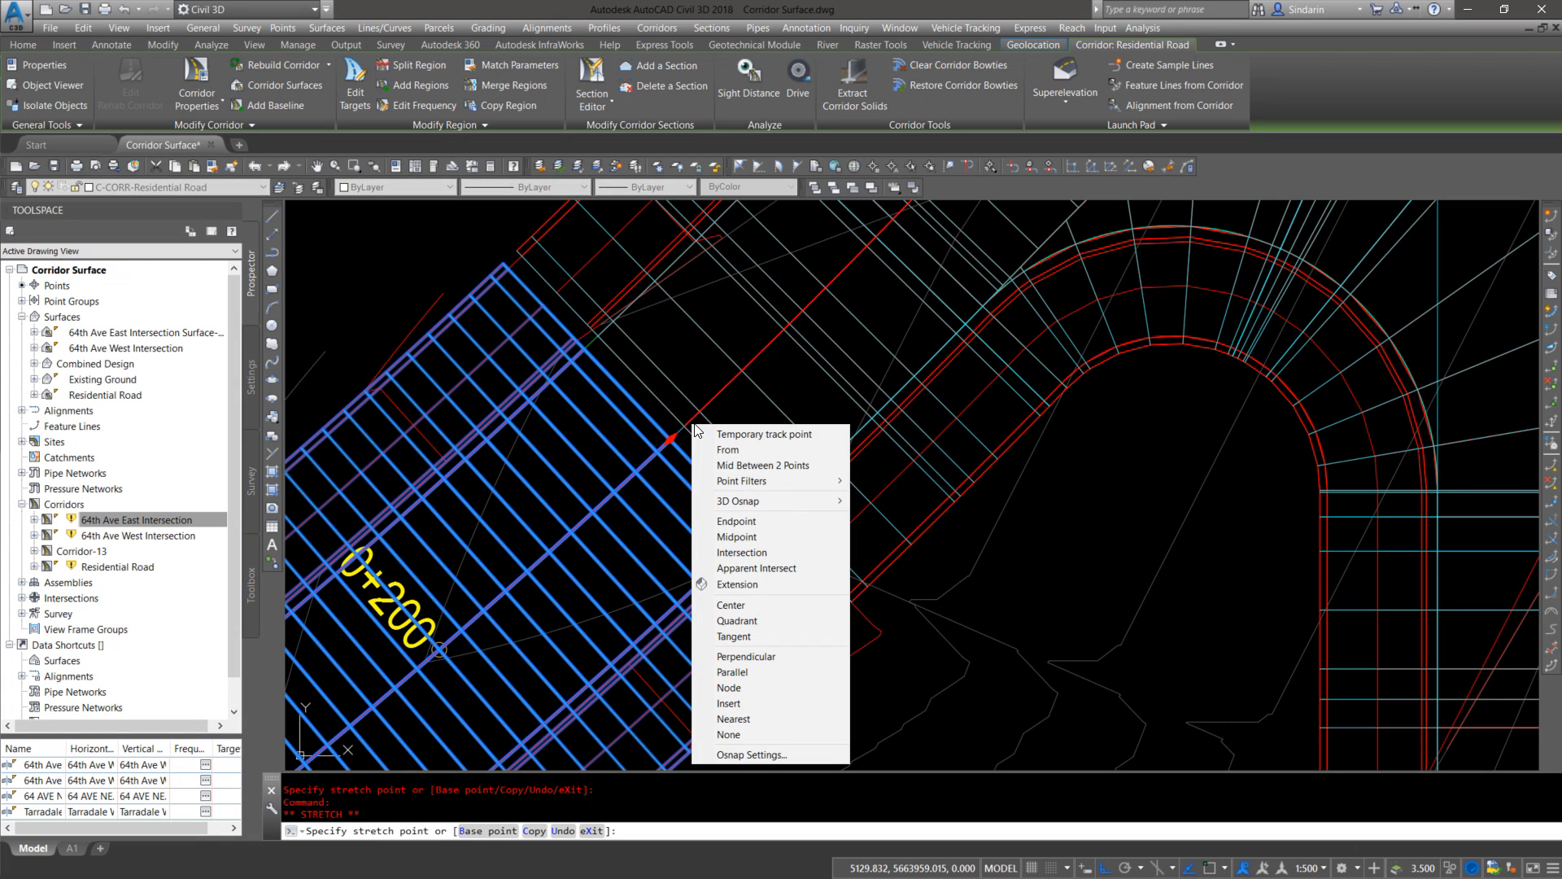
left_click(685, 428)
key("a")
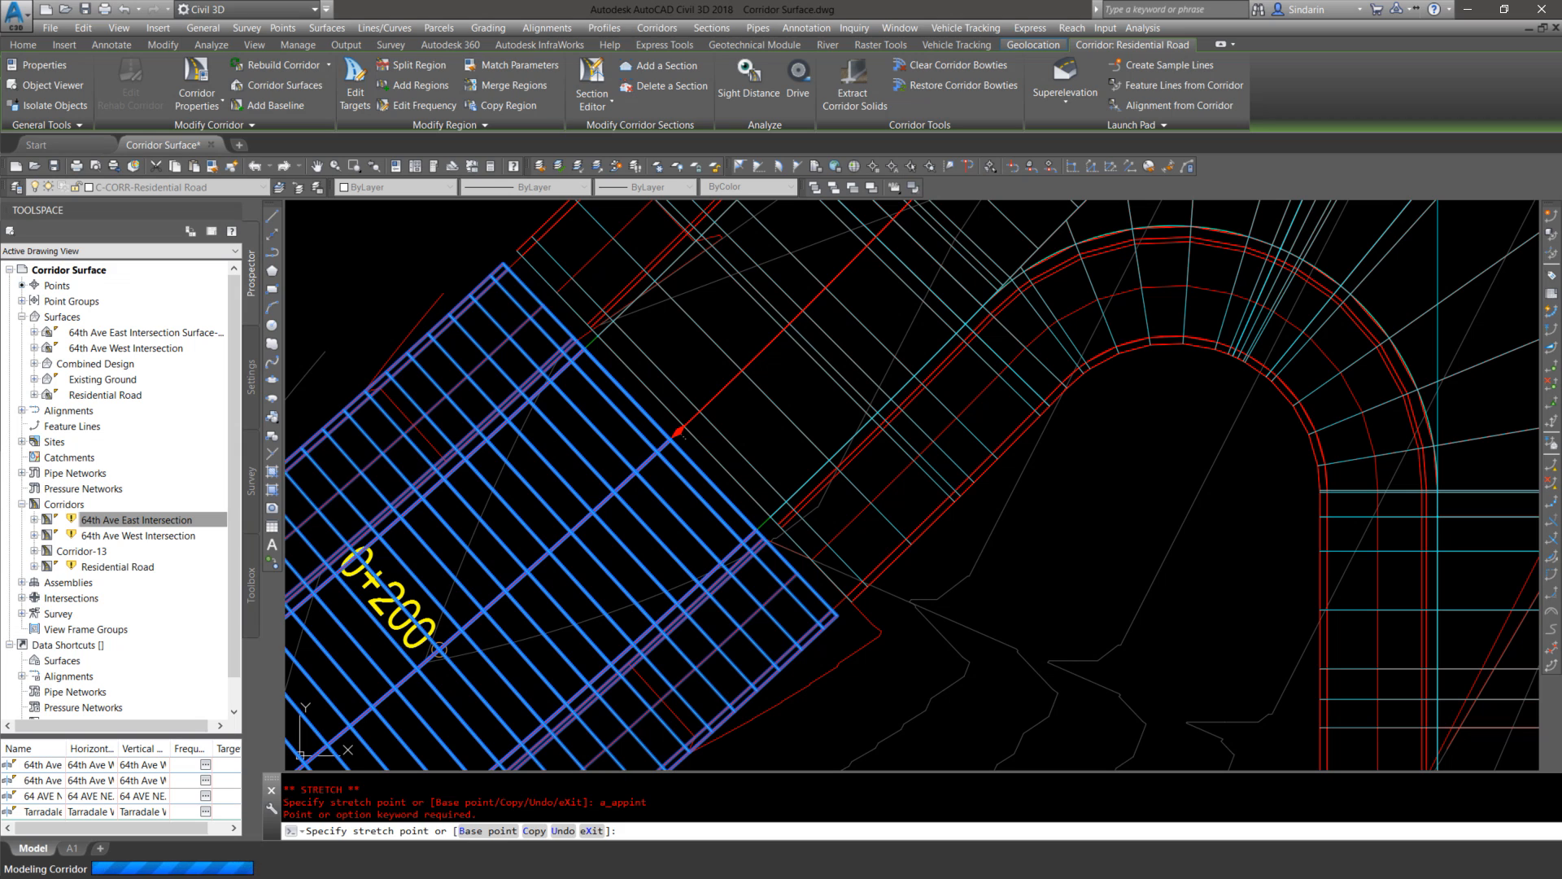
scroll(682, 433, "up", 8)
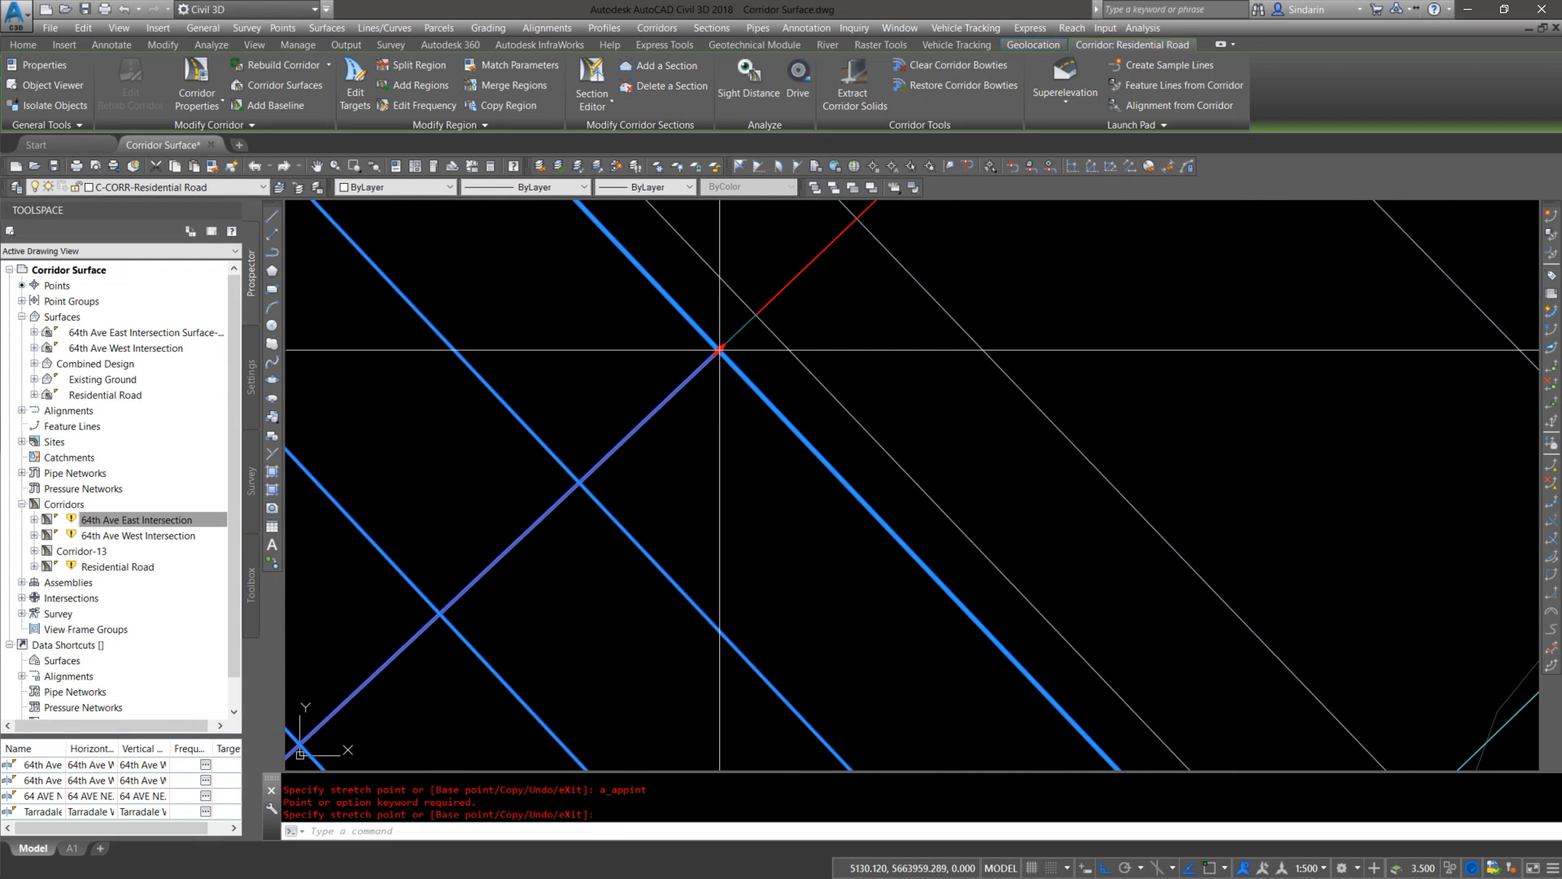
right_click(764, 320, "shift")
left_click(802, 480)
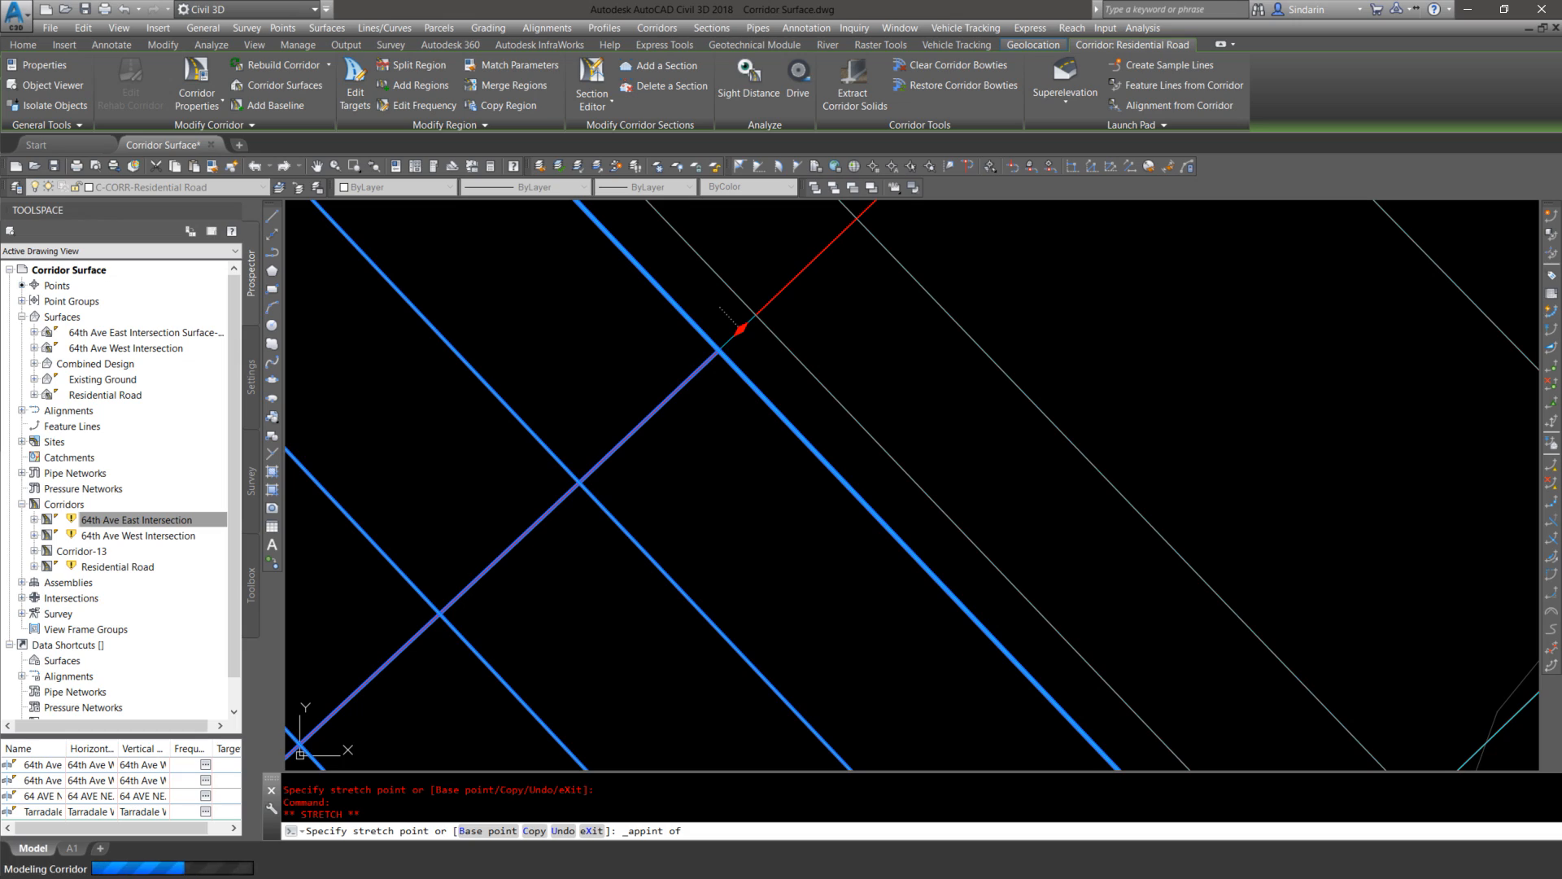
left_click(752, 313)
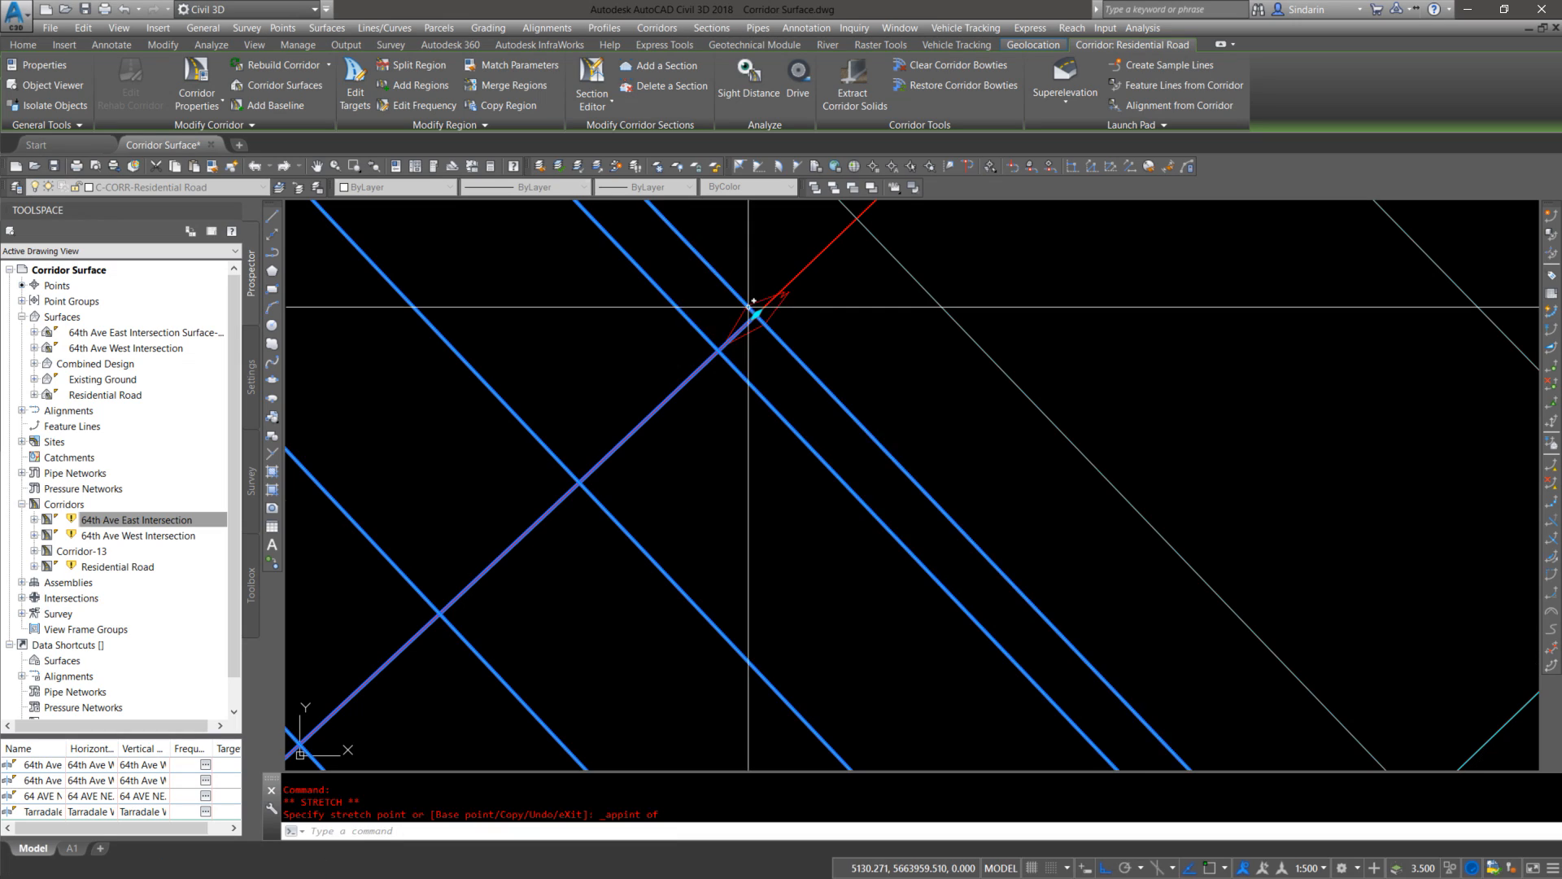
scroll(639, 490, "down", 12)
key("Escape")
scroll(873, 287, "down", 5)
scroll(873, 286, "up", 6)
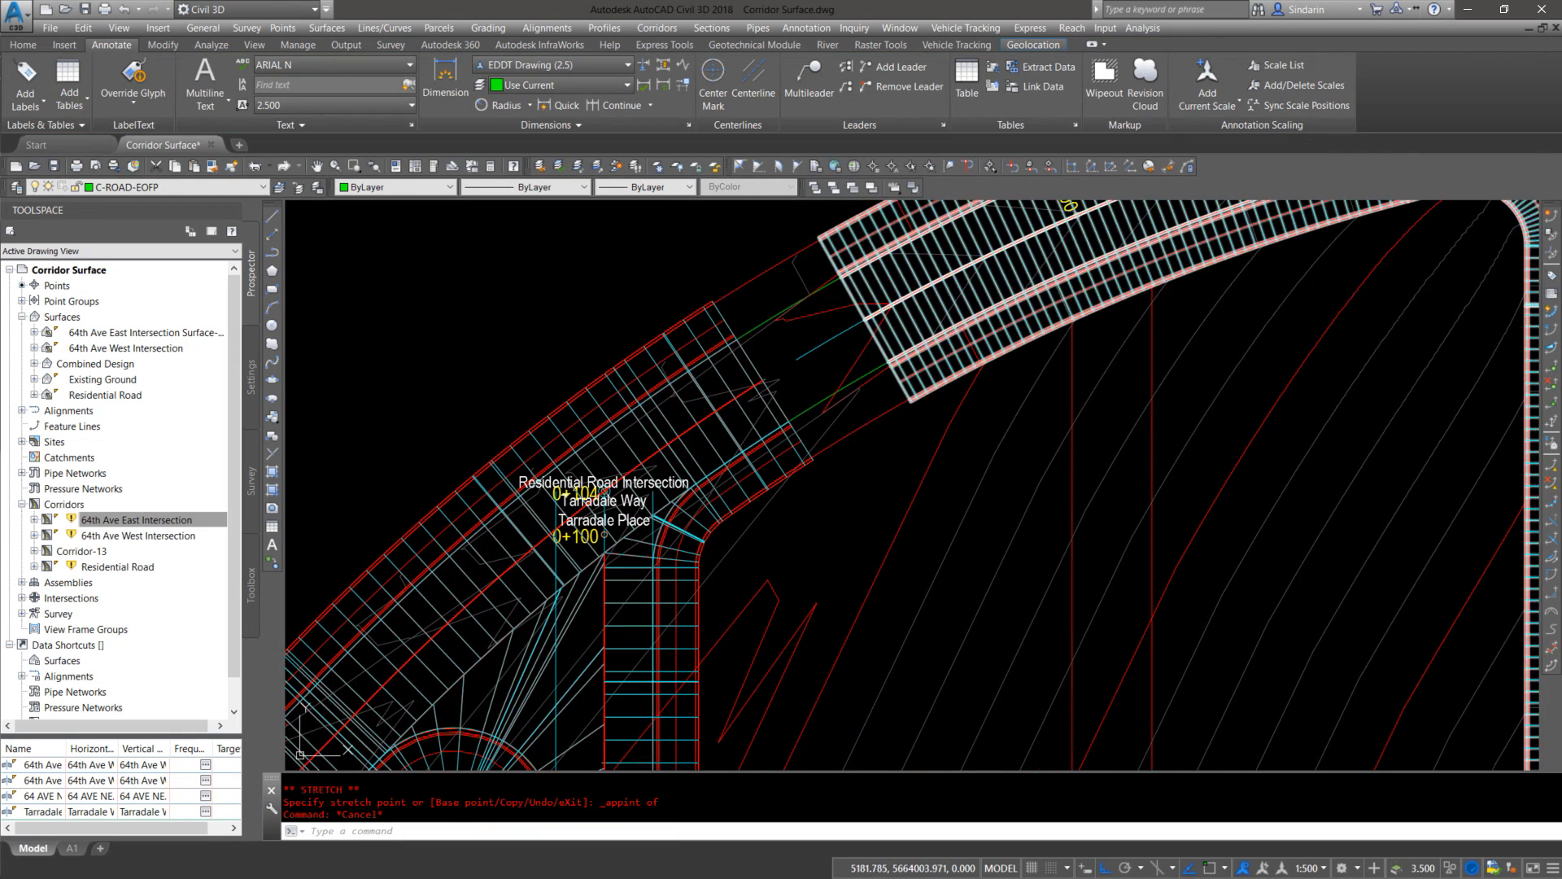
left_click(856, 324)
right_click(861, 307, "shift")
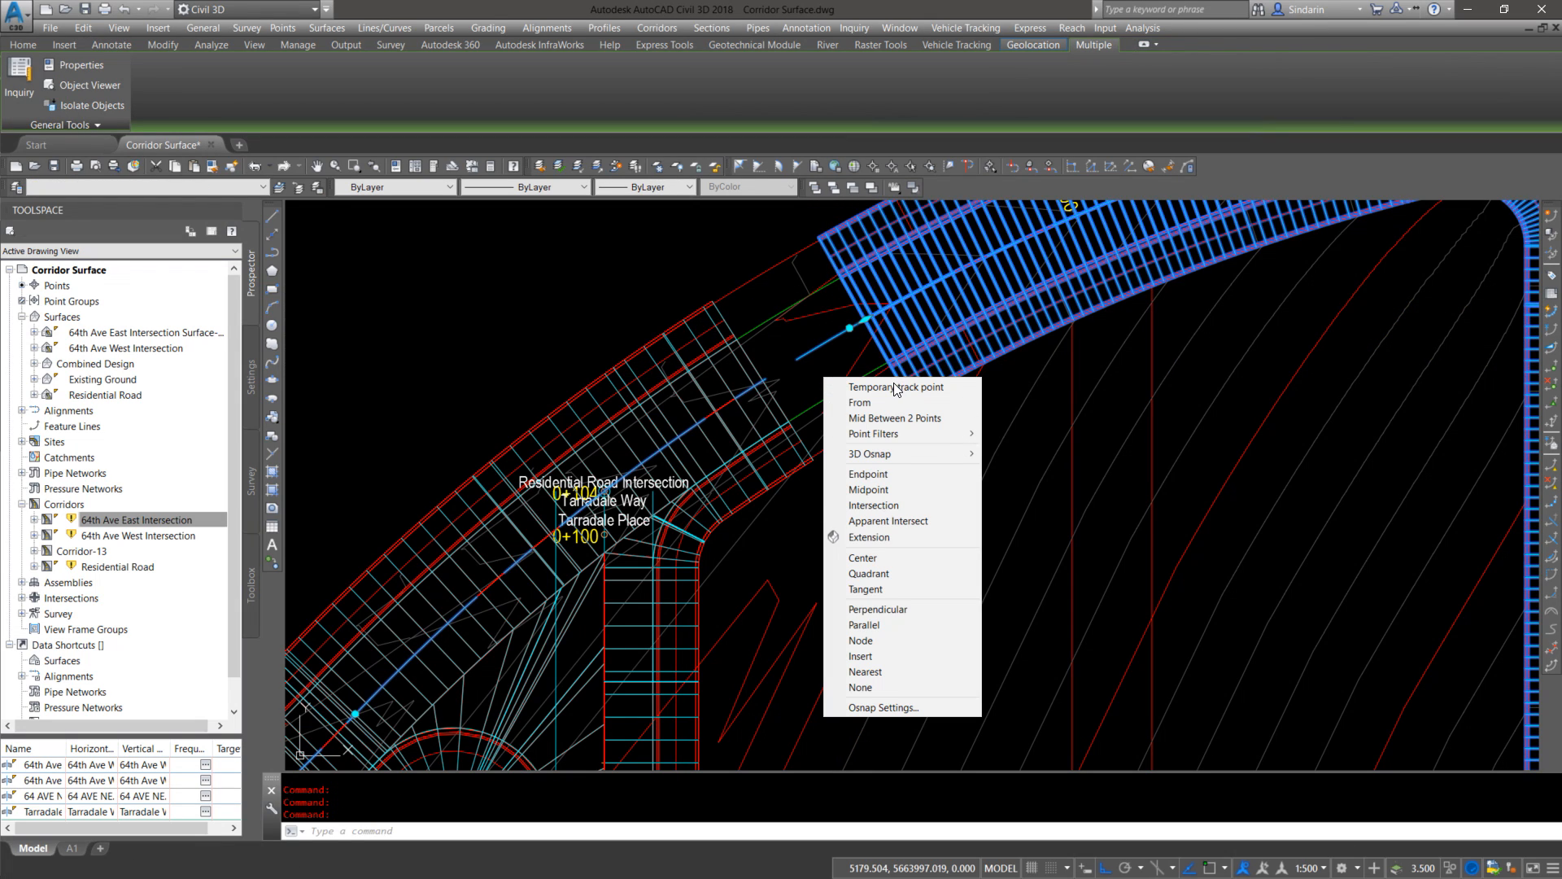
key("Escape")
key("Escape")
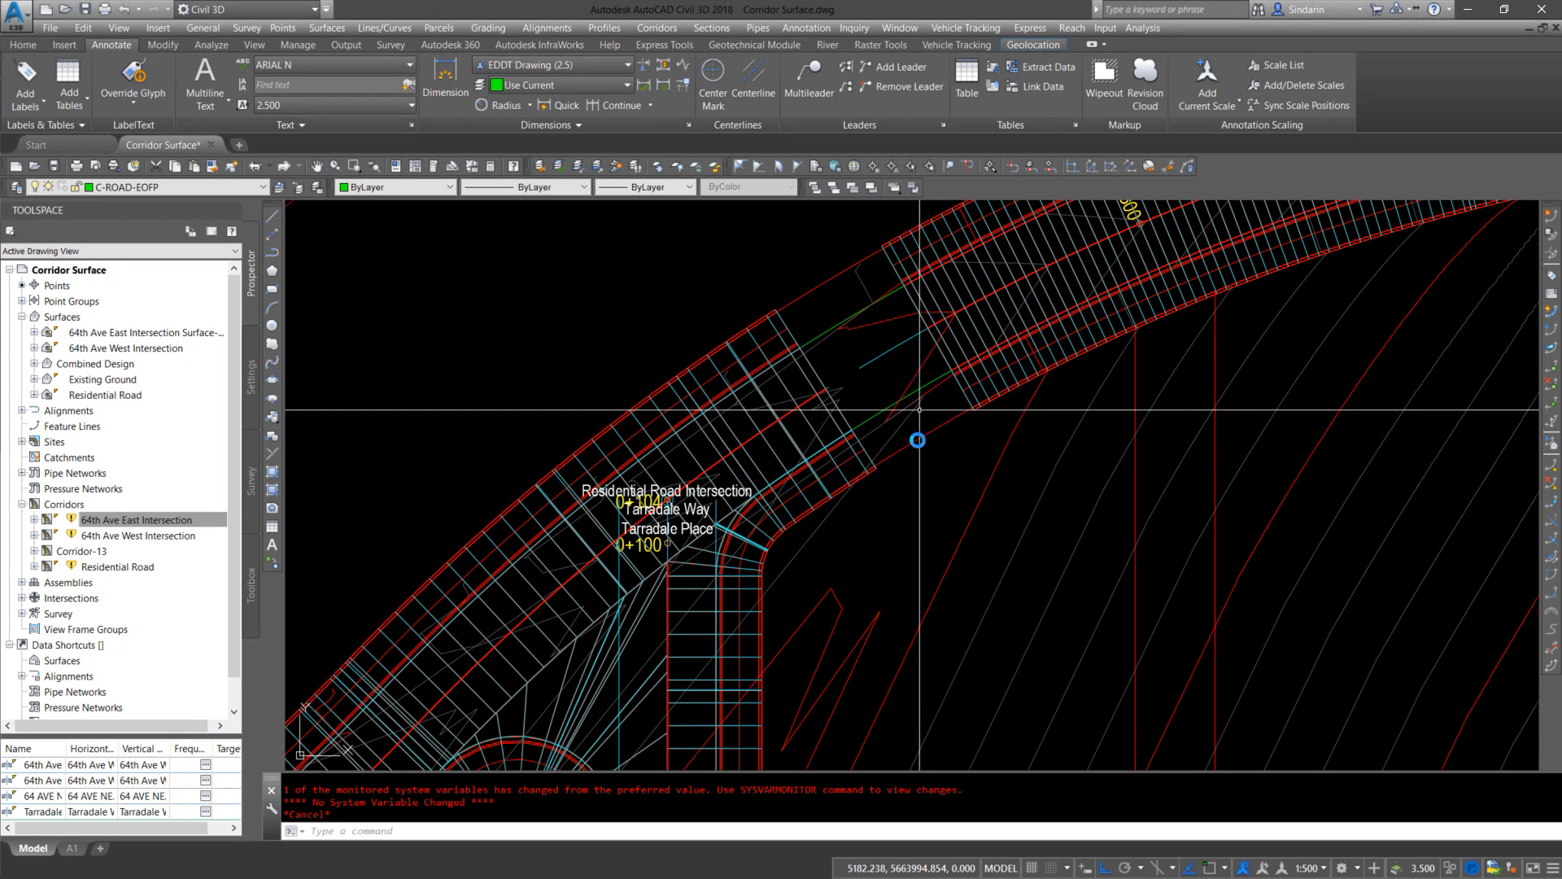
Step: Snap the end of the northeast Residential Road region on Tarradale Way to the intersection corridor's end, and switch off ortho mode
scroll(946, 321, "up", 2)
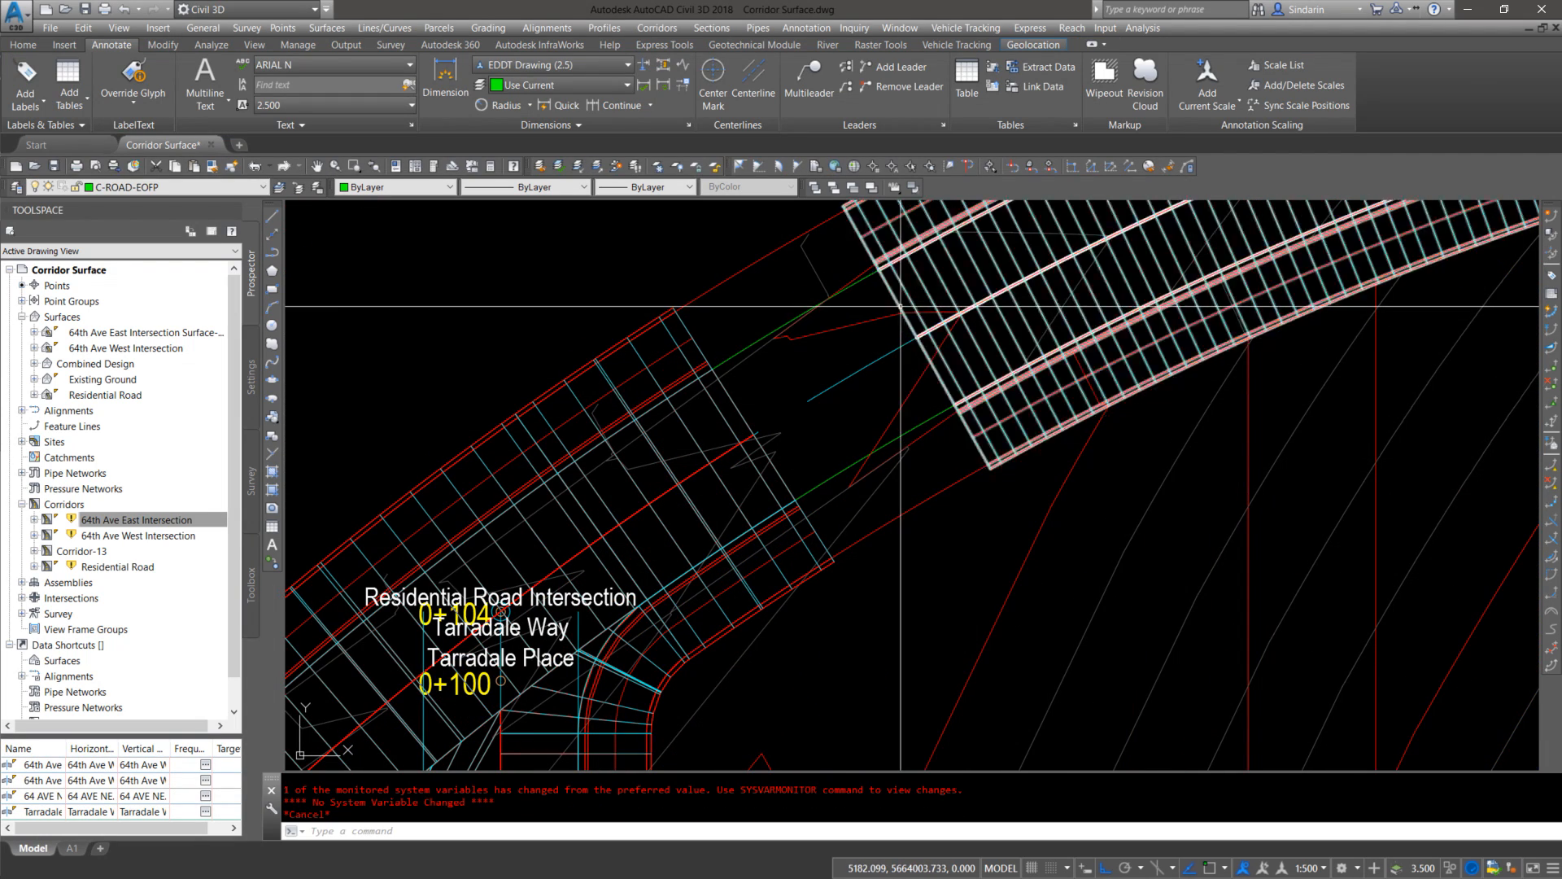
left_click(918, 336)
left_click(916, 336)
right_click(815, 419, "shift")
left_click(755, 435)
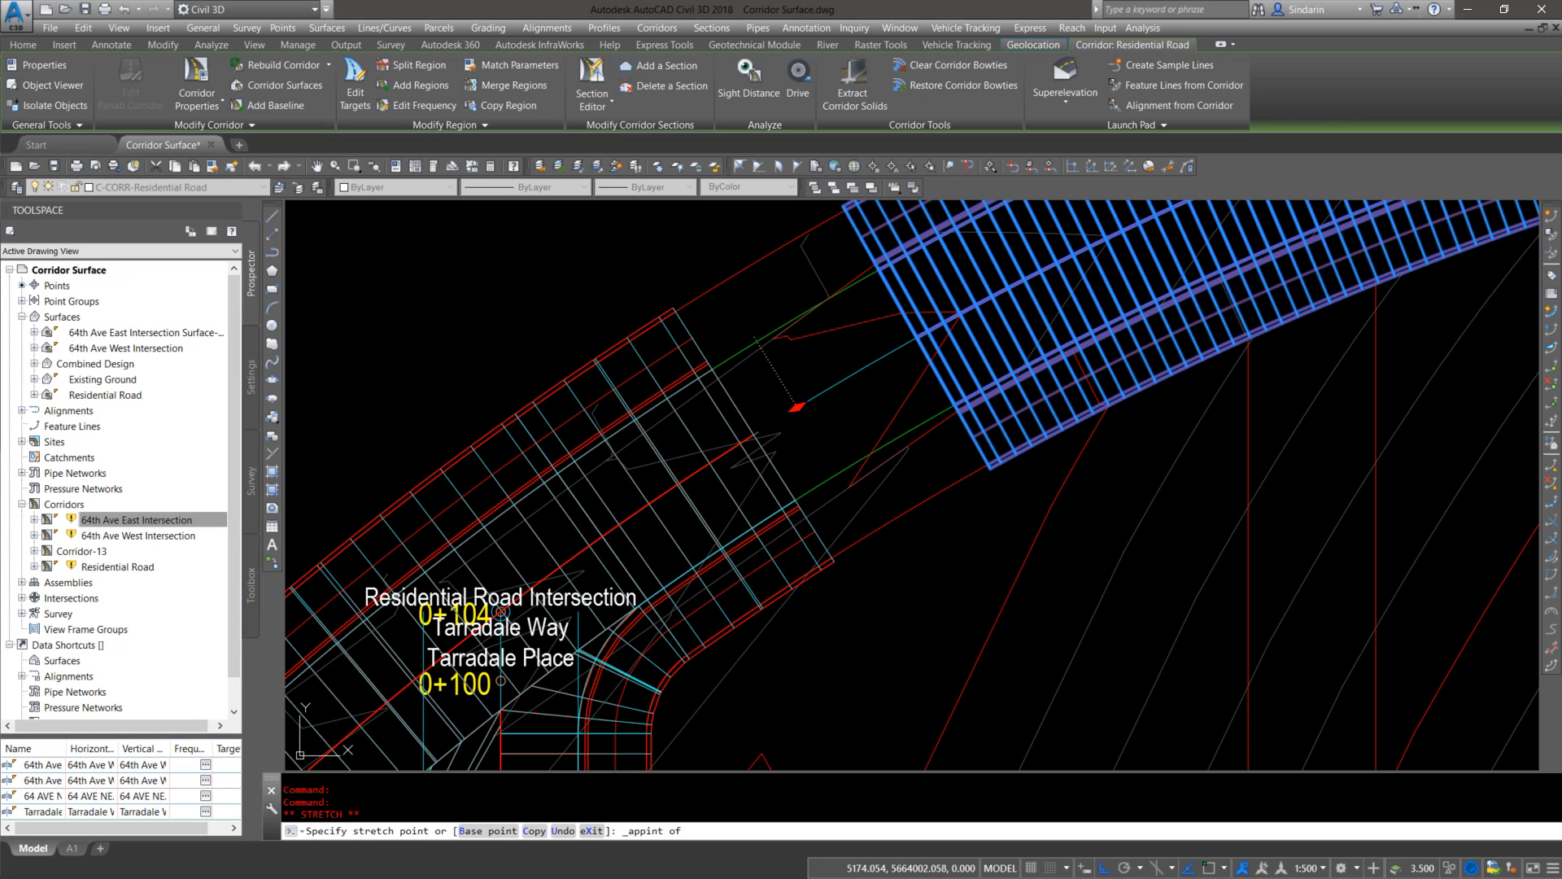
key("Escape")
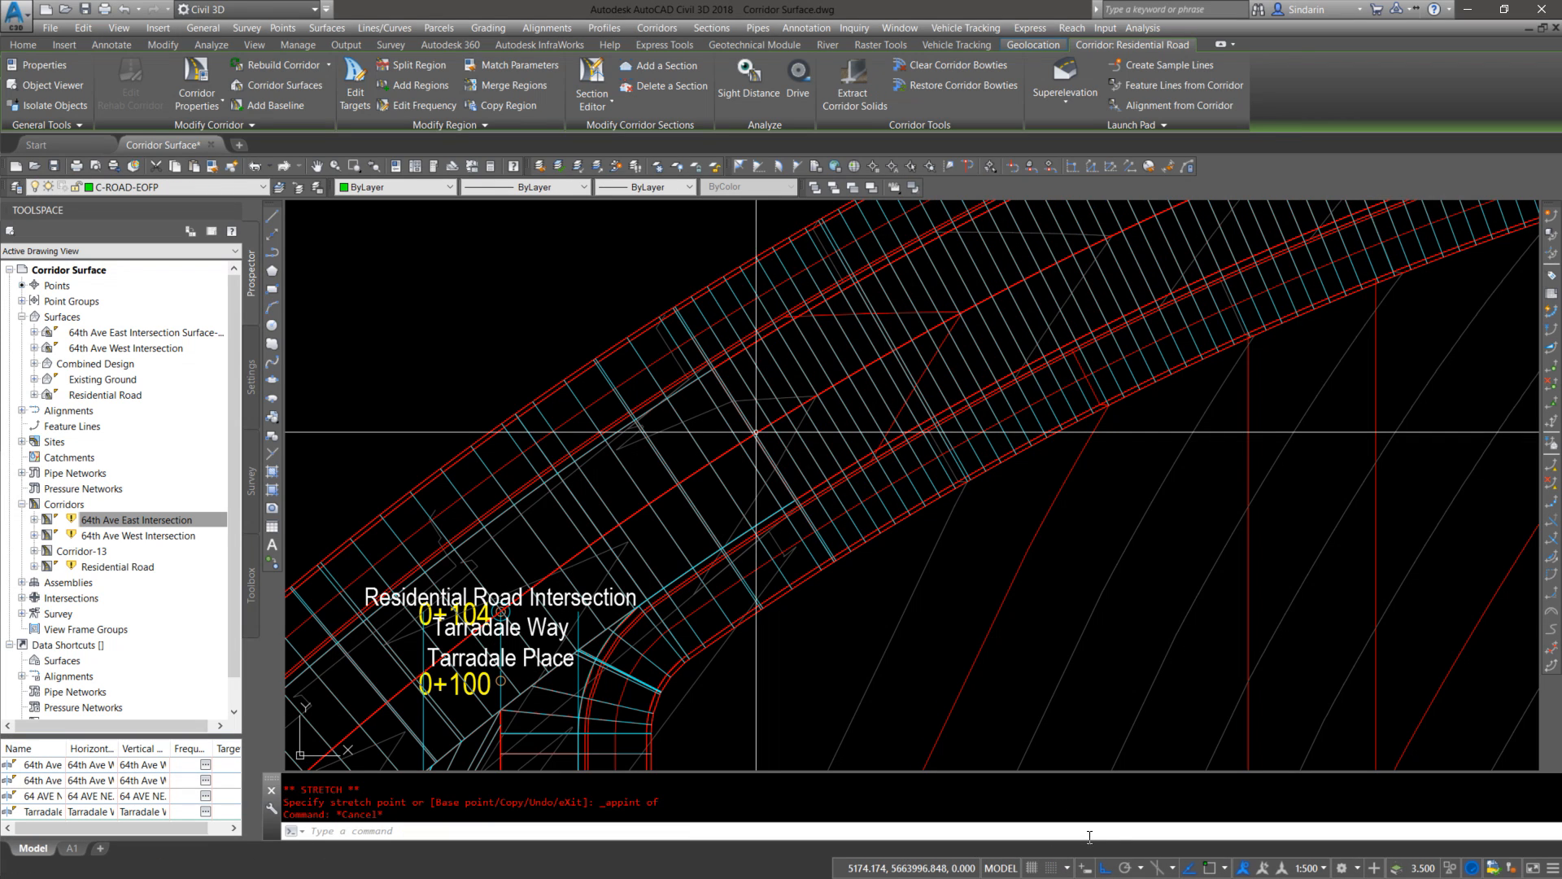
key("F8")
Step: Open the corridor properties of the new intersection corridor at Tarradale Way and Tarradale Place
left_click(972, 710)
left_click(967, 706)
scroll(965, 697, "down", 4)
middle_click_drag(966, 697, 1173, 488)
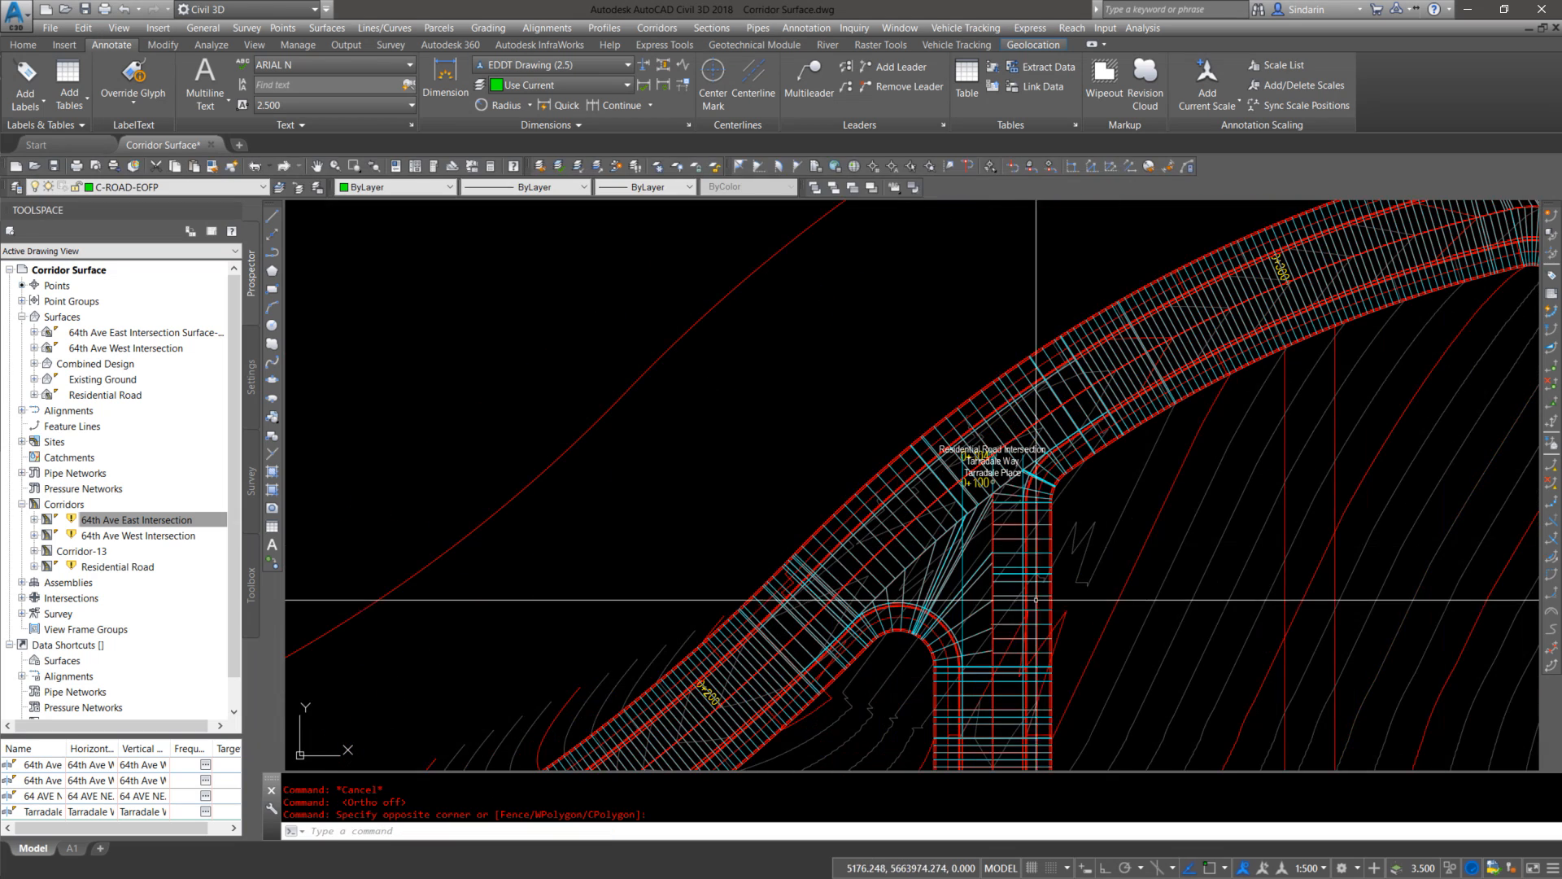
left_click(876, 548)
right_click(879, 534)
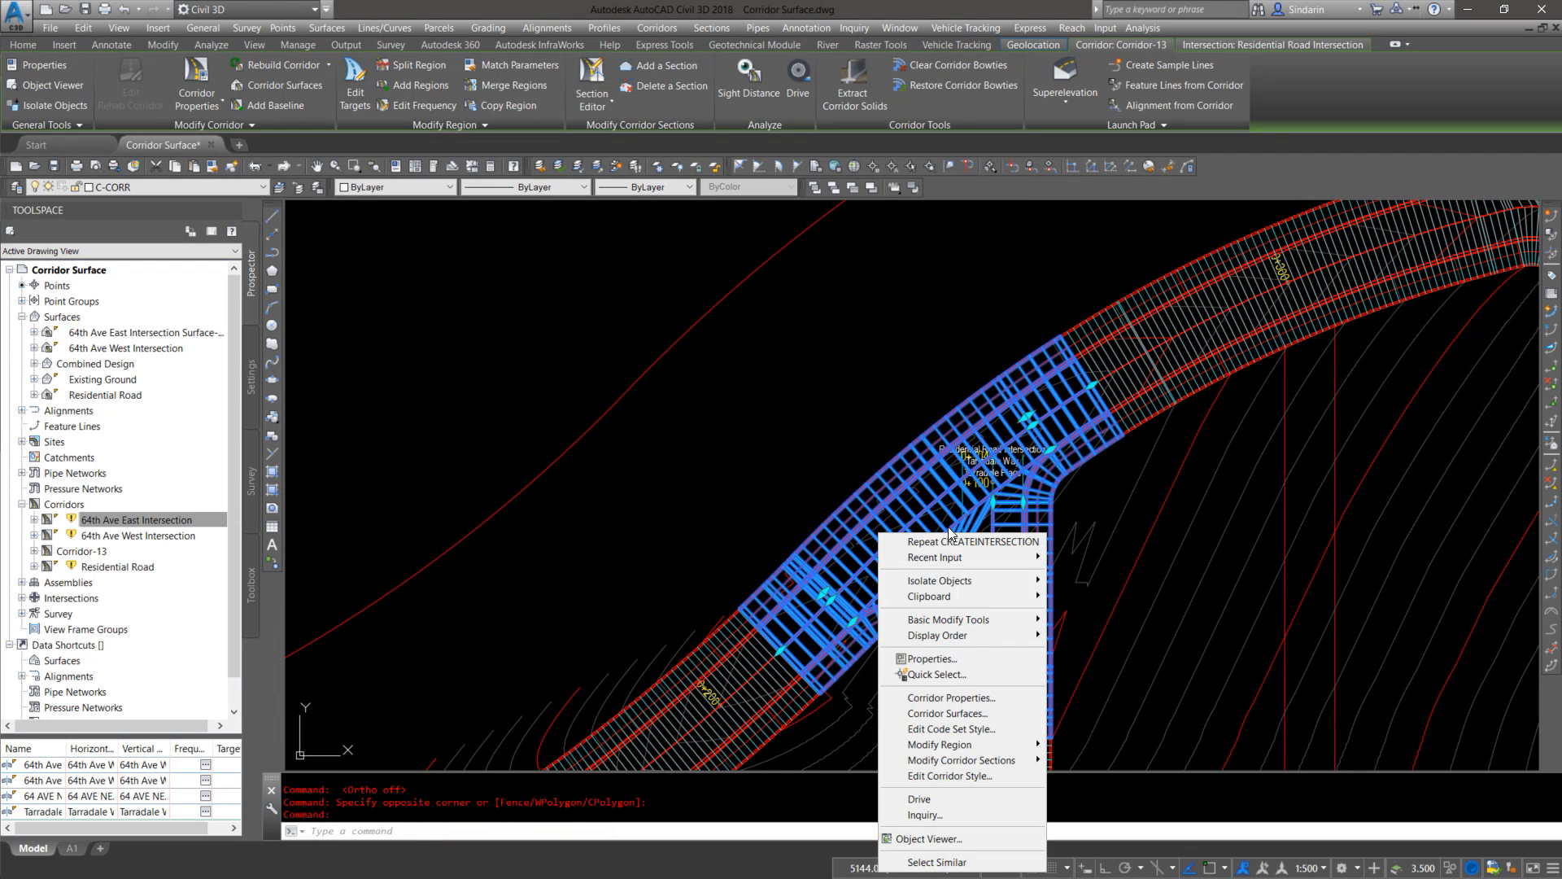
left_click(959, 699)
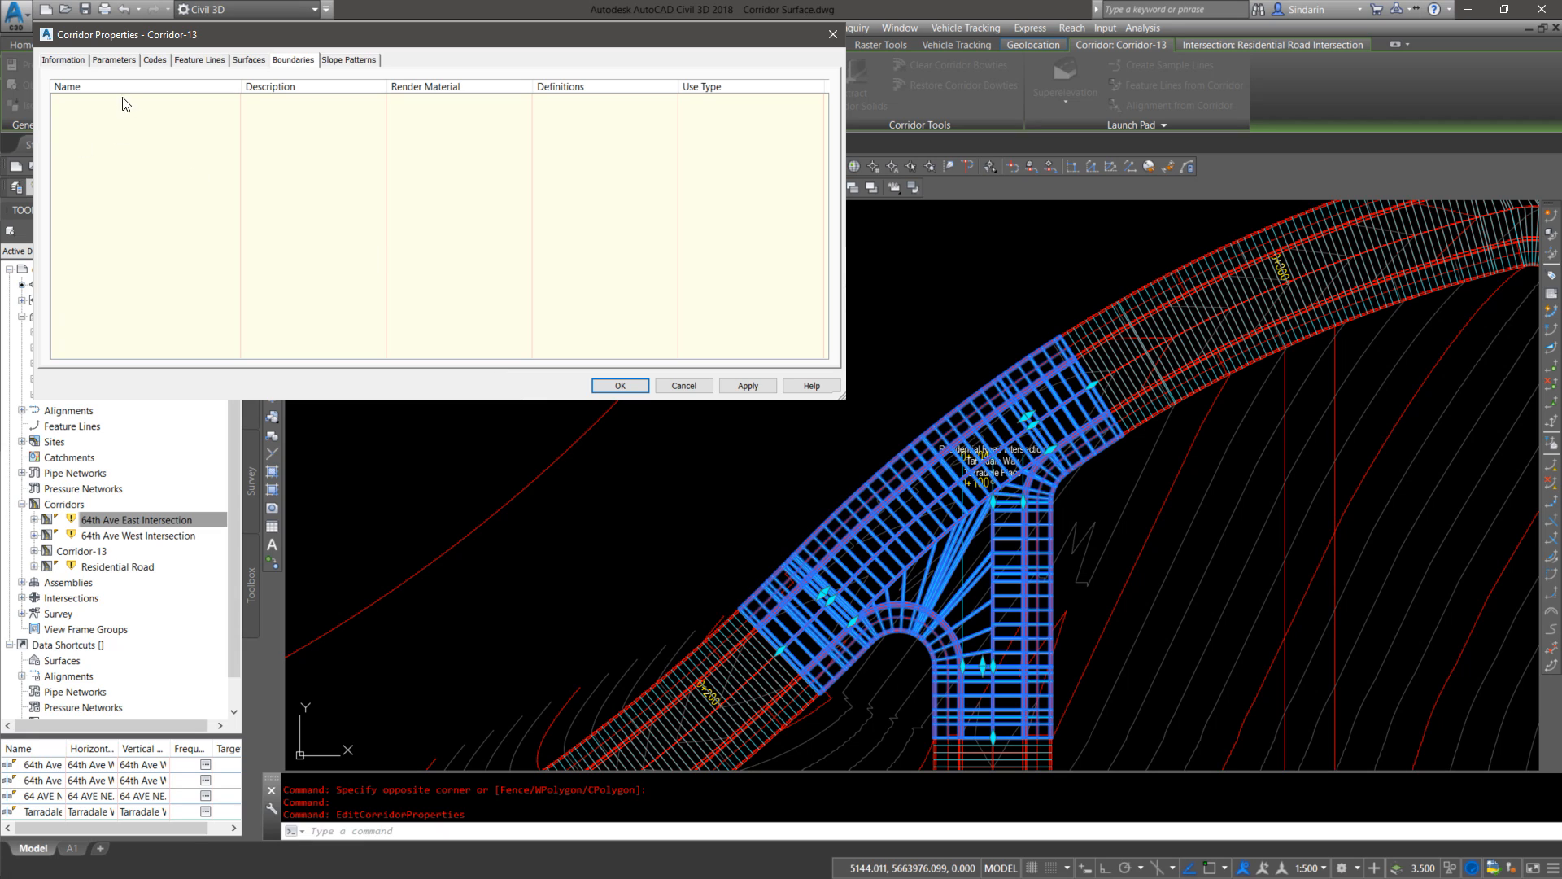
Step: Add a corridor surface to the intersection corridor and name it Residential Road Intersection
left_click(106, 61)
left_click(154, 61)
left_click(197, 61)
left_click(251, 61)
left_click(59, 112)
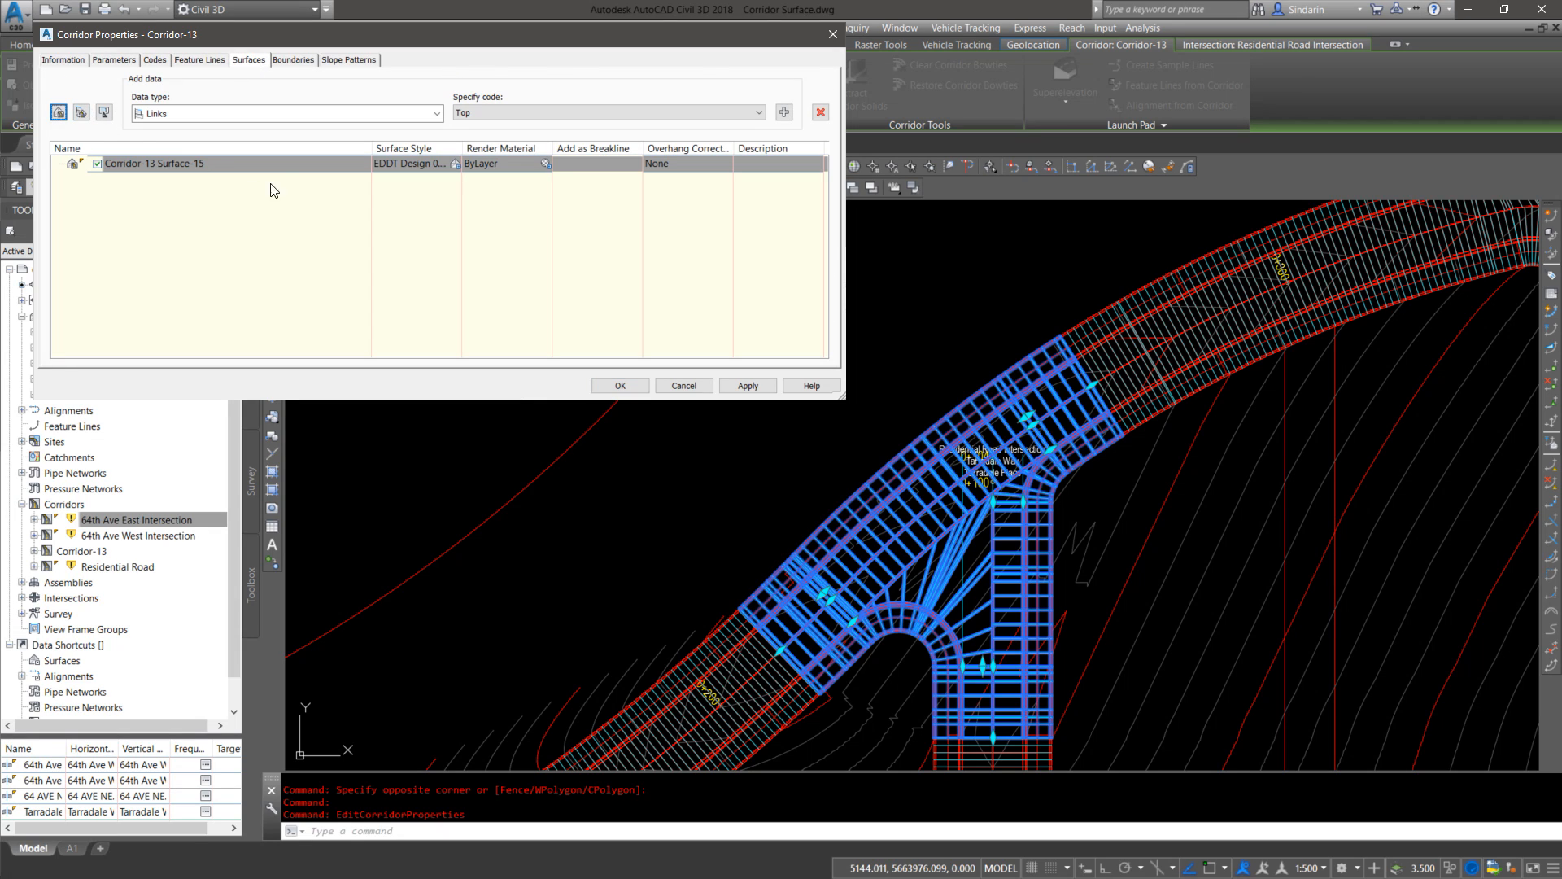
left_click(173, 163)
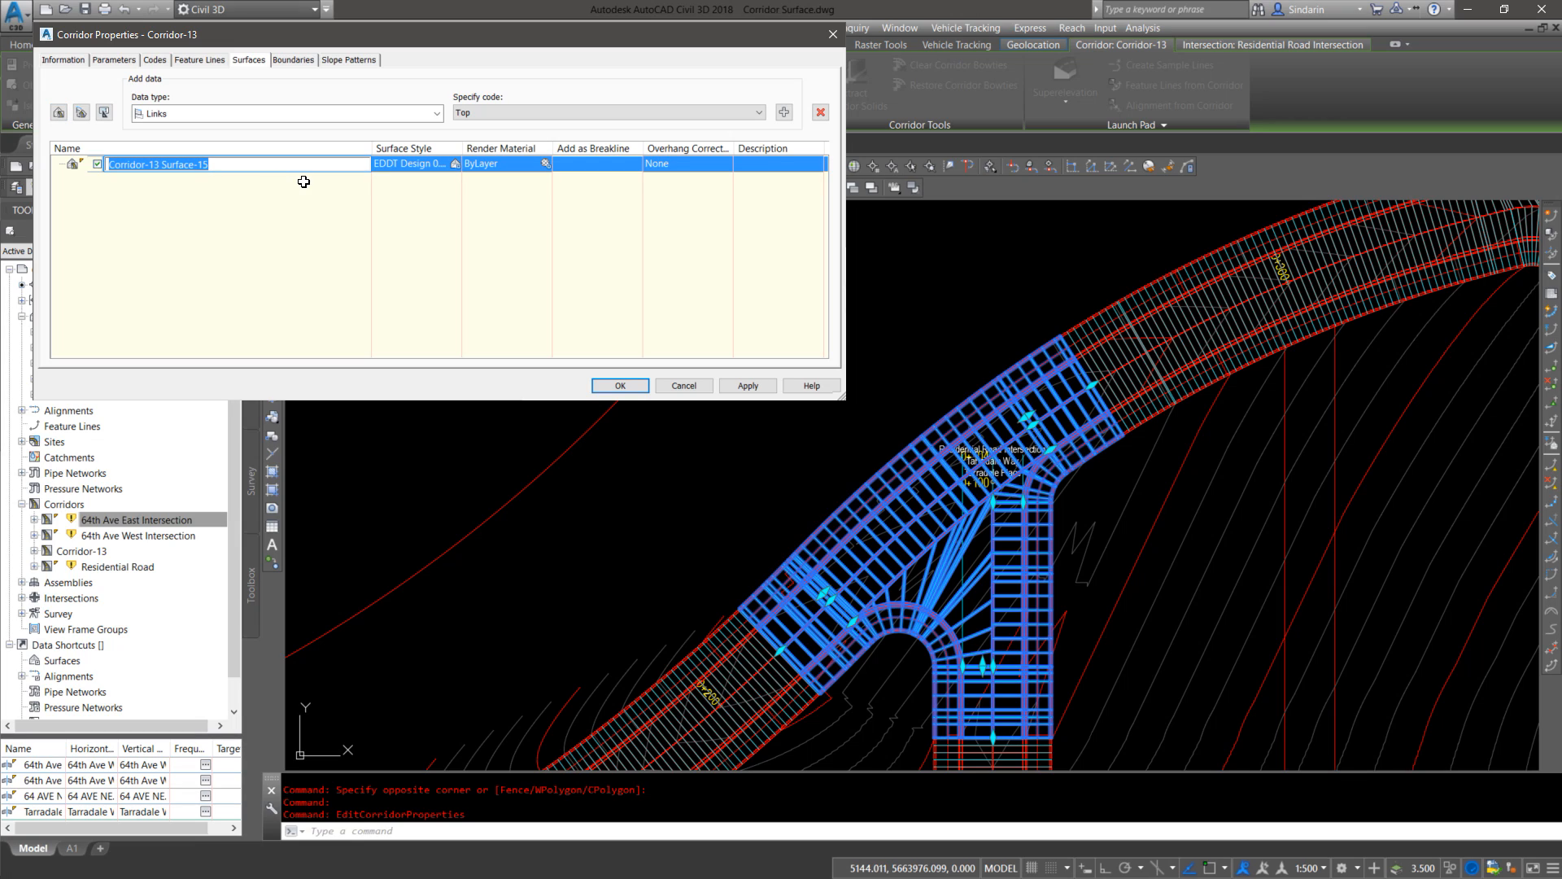
type("Residential Road Inter")
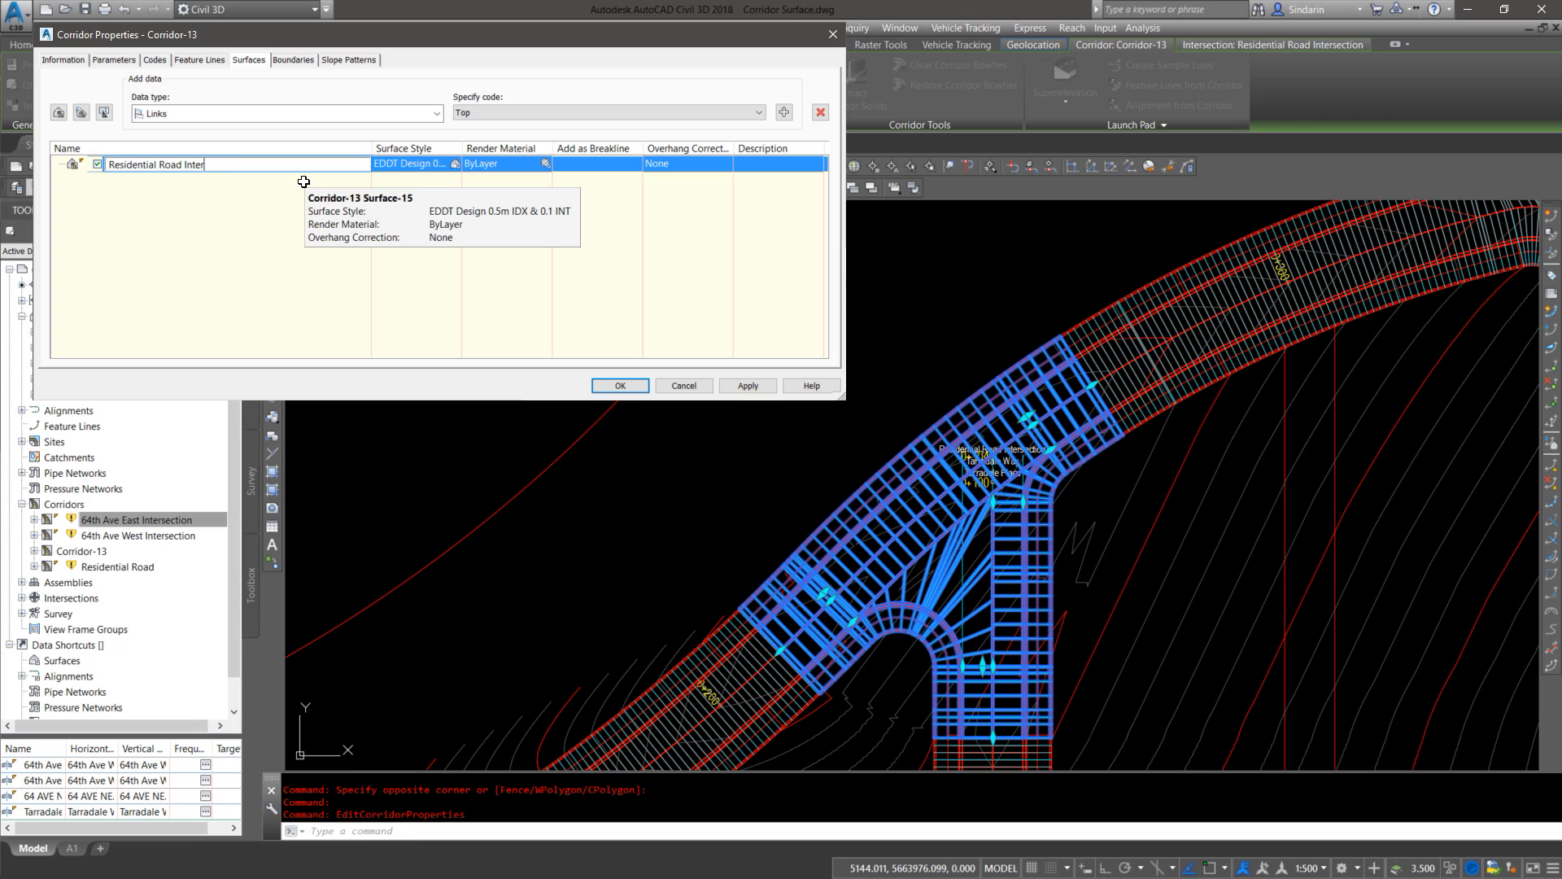
Step: Add the Top links to the Residential Road Intersection surface and use the corridor extents as its outer boundary
left_click(524, 112)
left_click(785, 109)
left_click(785, 112)
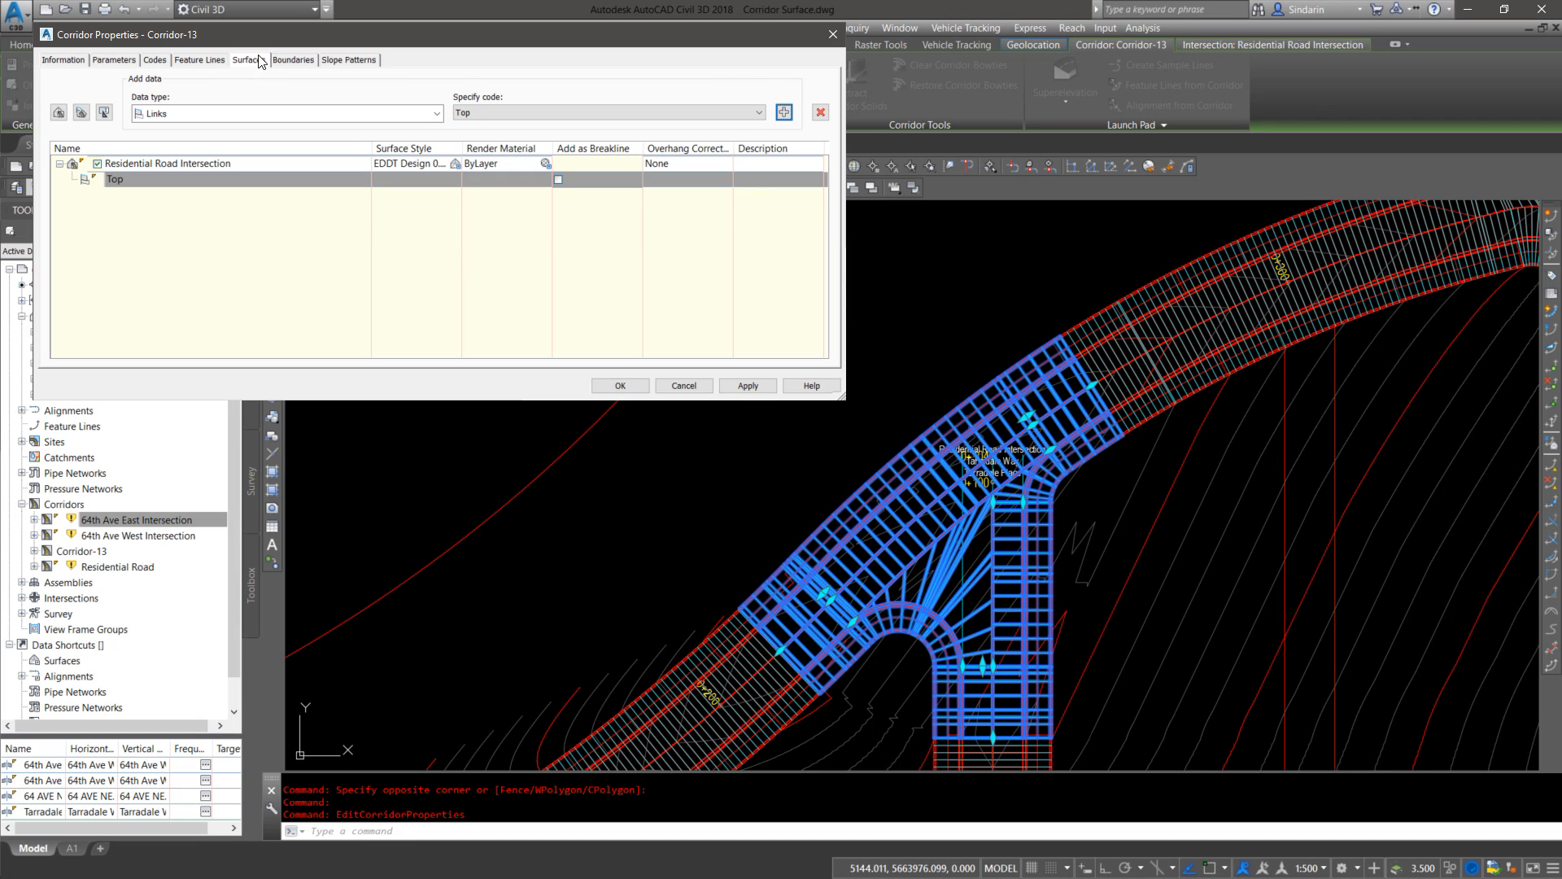
left_click(291, 60)
right_click(184, 102)
mouse_move(249, 117)
left_click(439, 129)
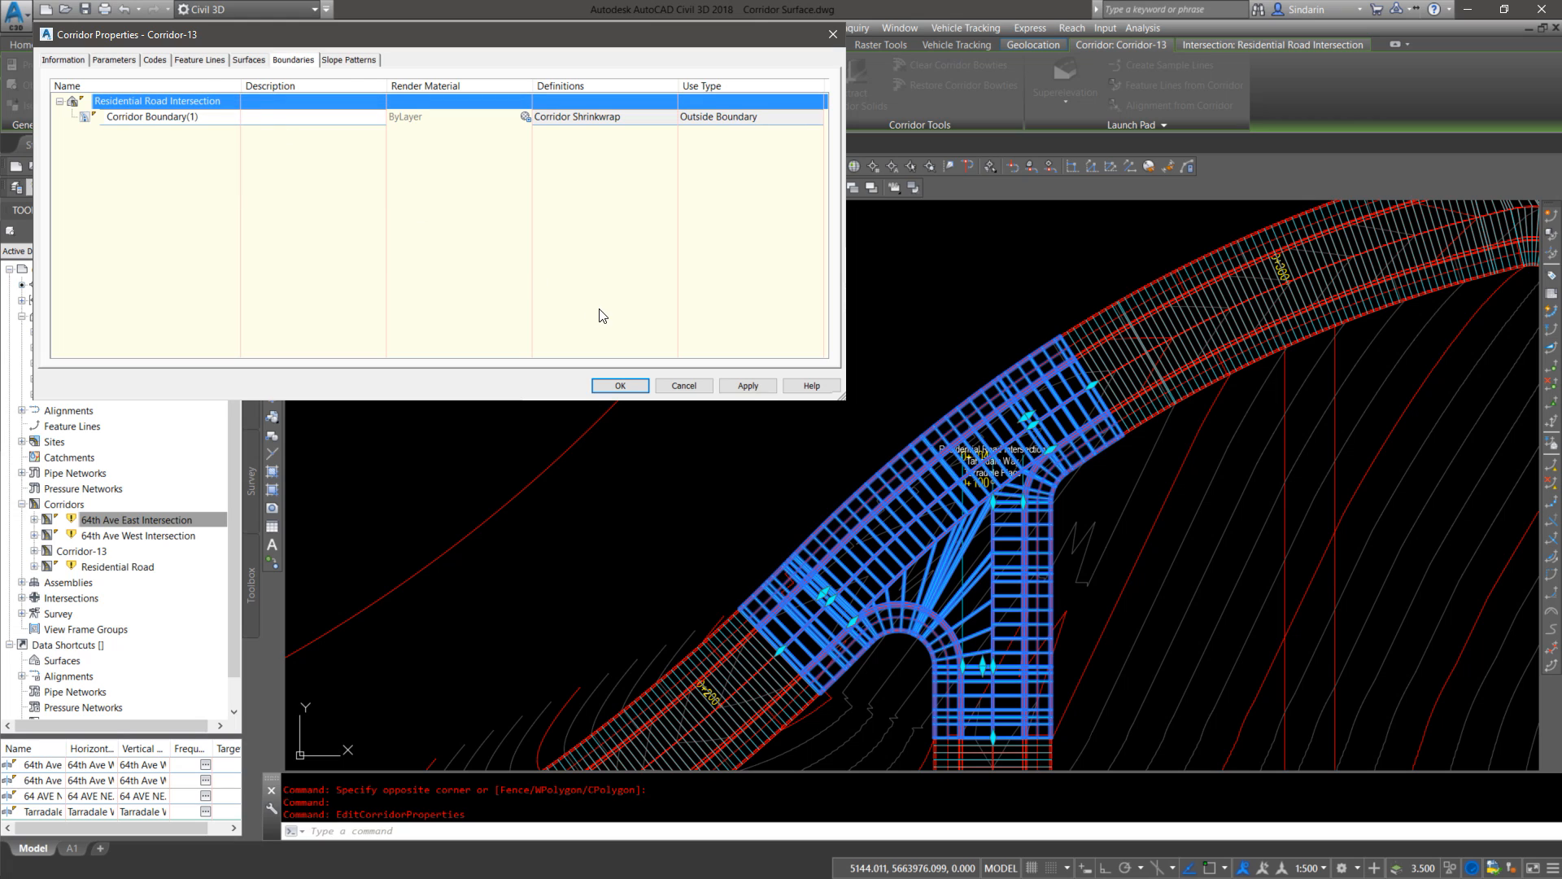
Step: Set all the corridor's assembly frequencies to 1 m along tangents, curves and spirals, and rebuild the corridor
left_click(200, 60)
left_click(155, 60)
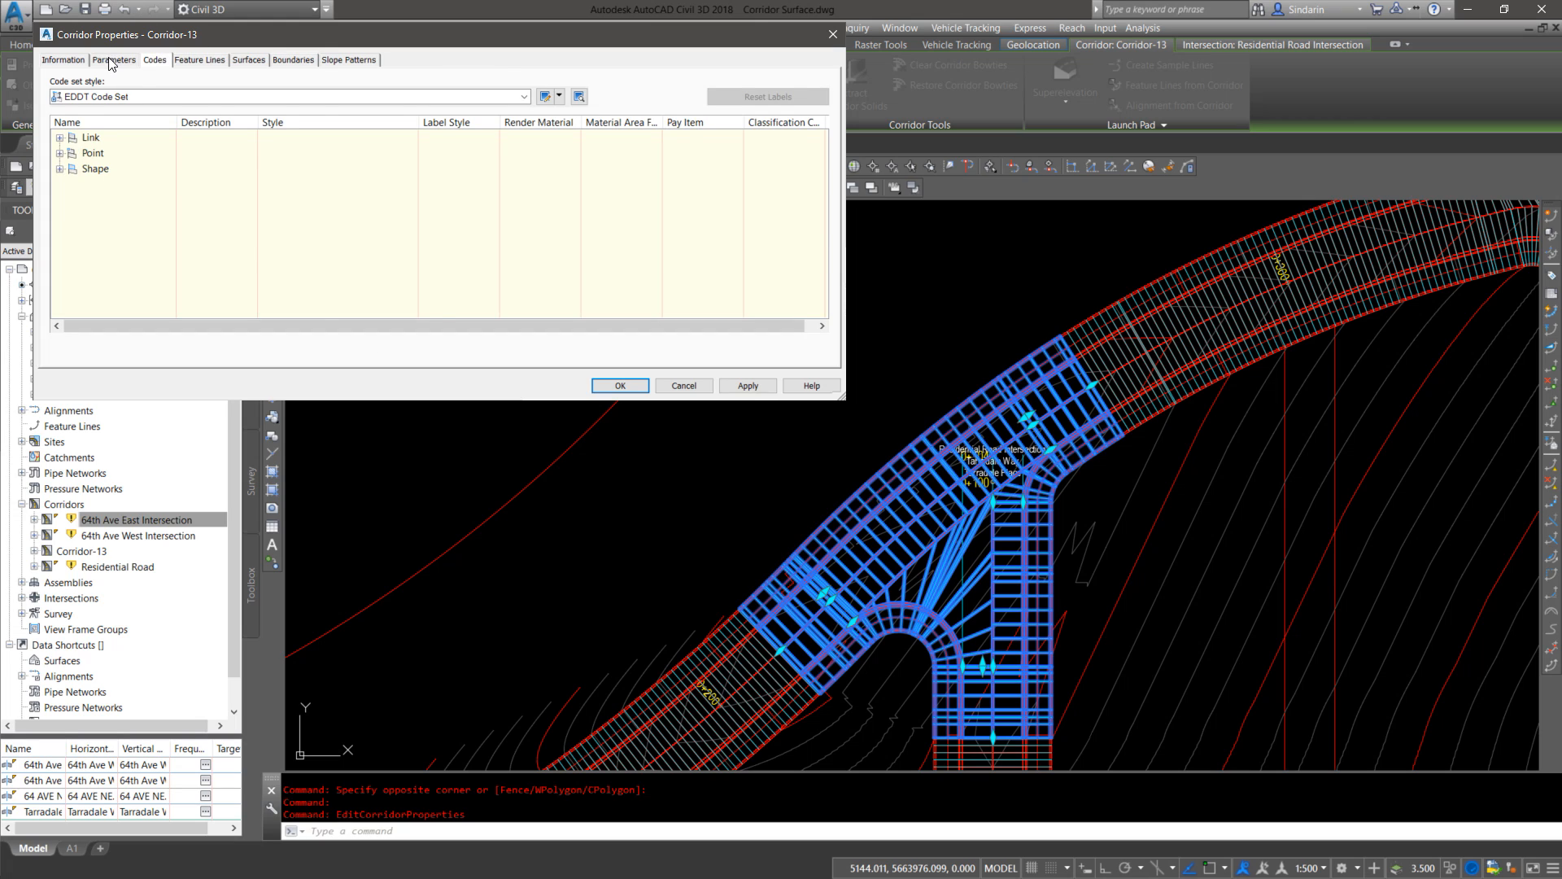
left_click(114, 61)
left_click(654, 88)
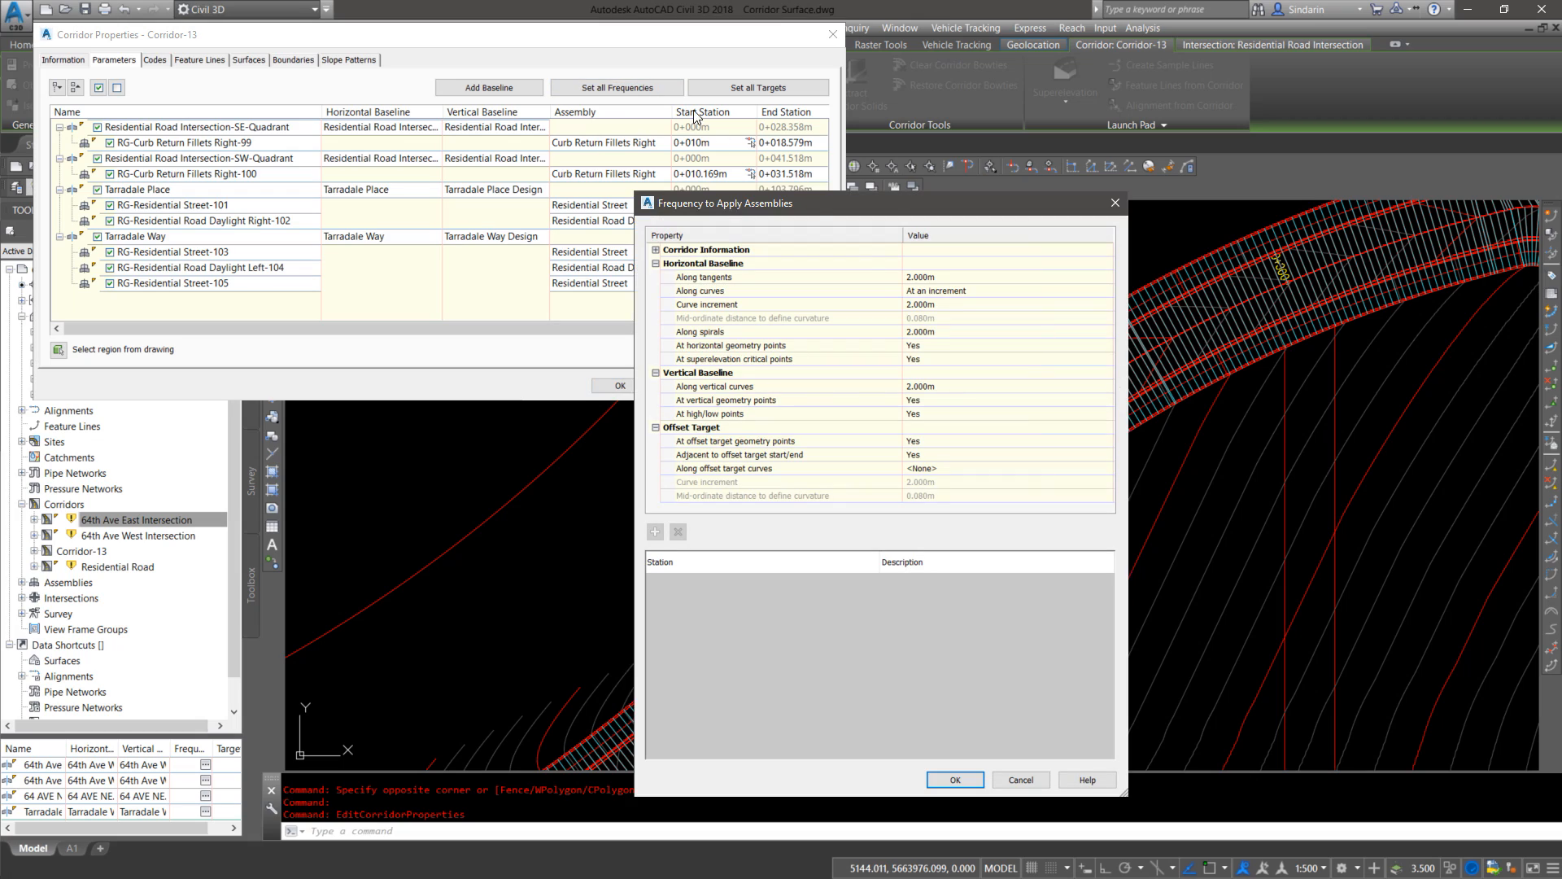
left_click(927, 276)
type("1")
key("Return")
left_click(937, 307)
type("1")
key("Return")
left_click(943, 333)
type("1")
key("Return")
left_click(955, 779)
left_click(622, 397)
left_click(663, 412)
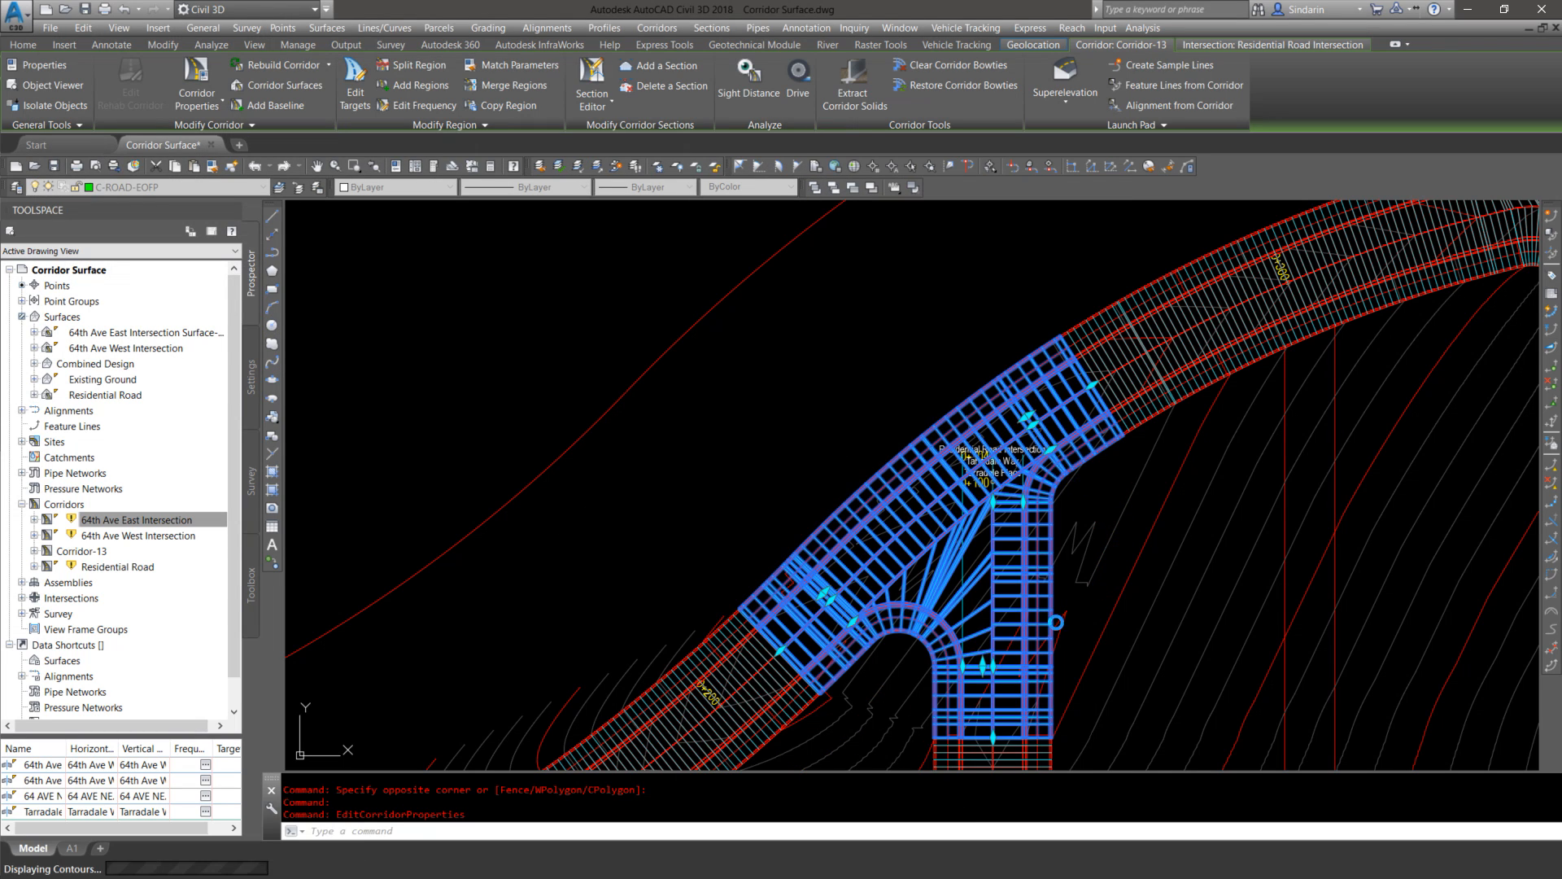
Step: Examine the filled area of the Residential Road Intersection surface around the southwest curb return
key("Escape")
middle_click_drag(939, 612, 906, 521)
scroll(907, 520, "up", 3)
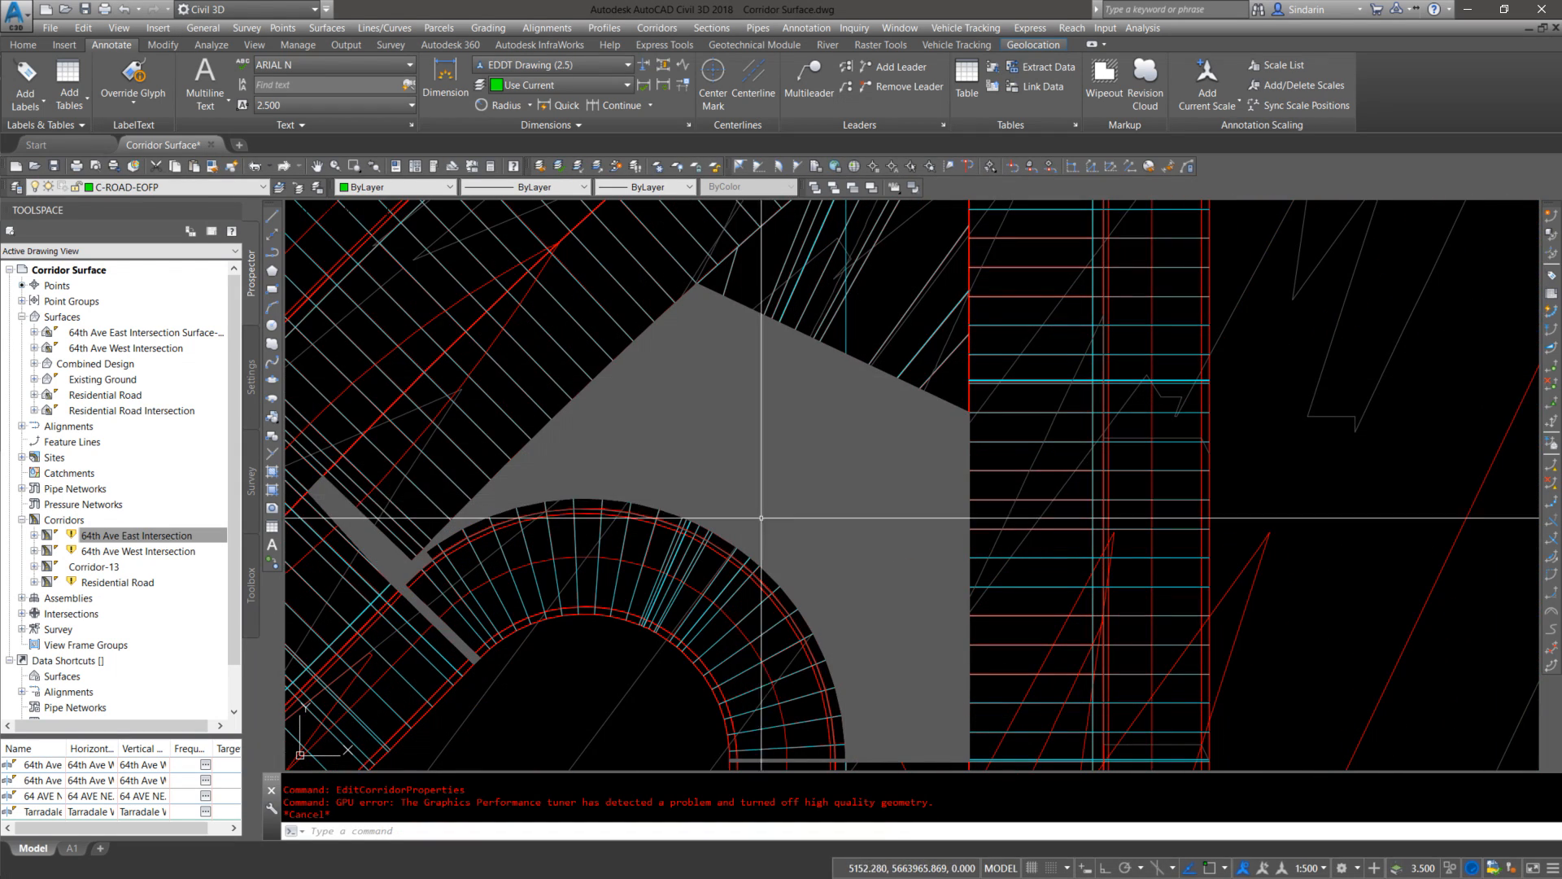
left_click(793, 523)
scroll(892, 476, "down", 2)
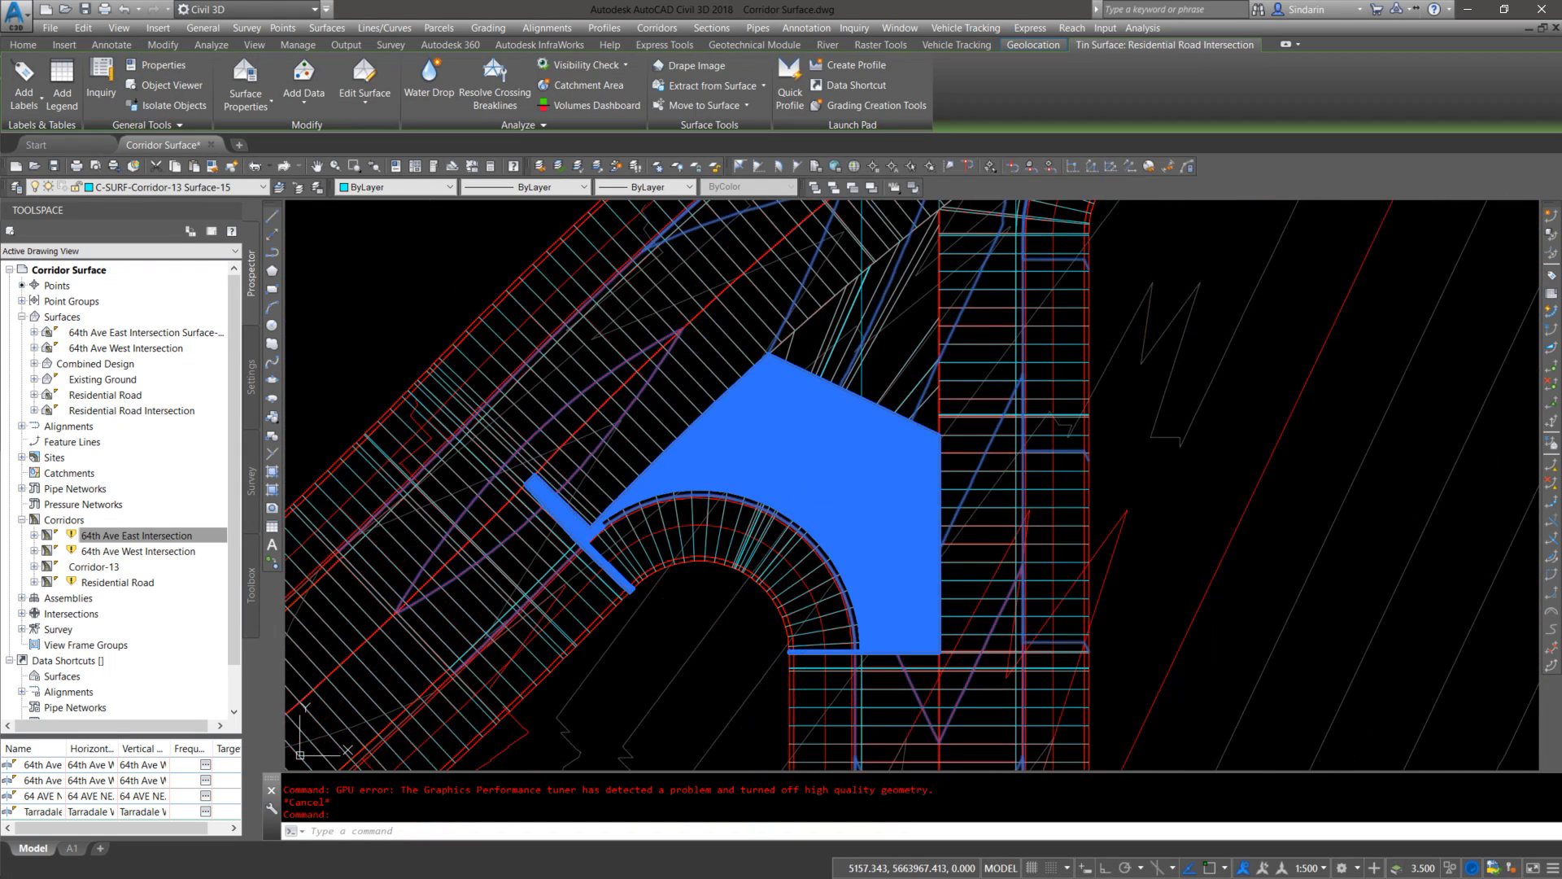
key("Escape")
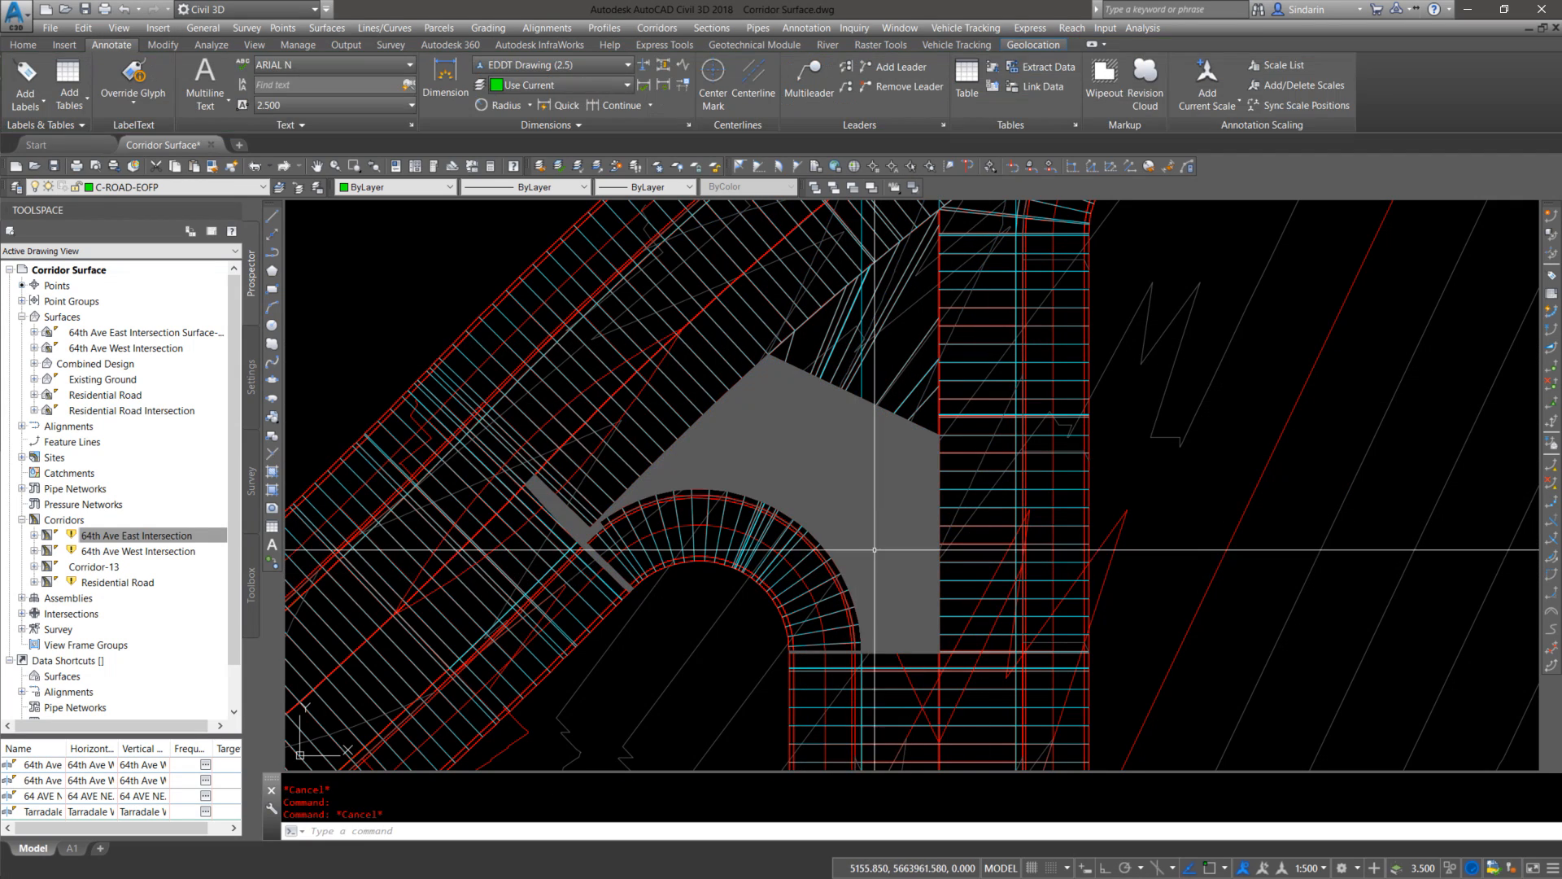
mouse_move(871, 480)
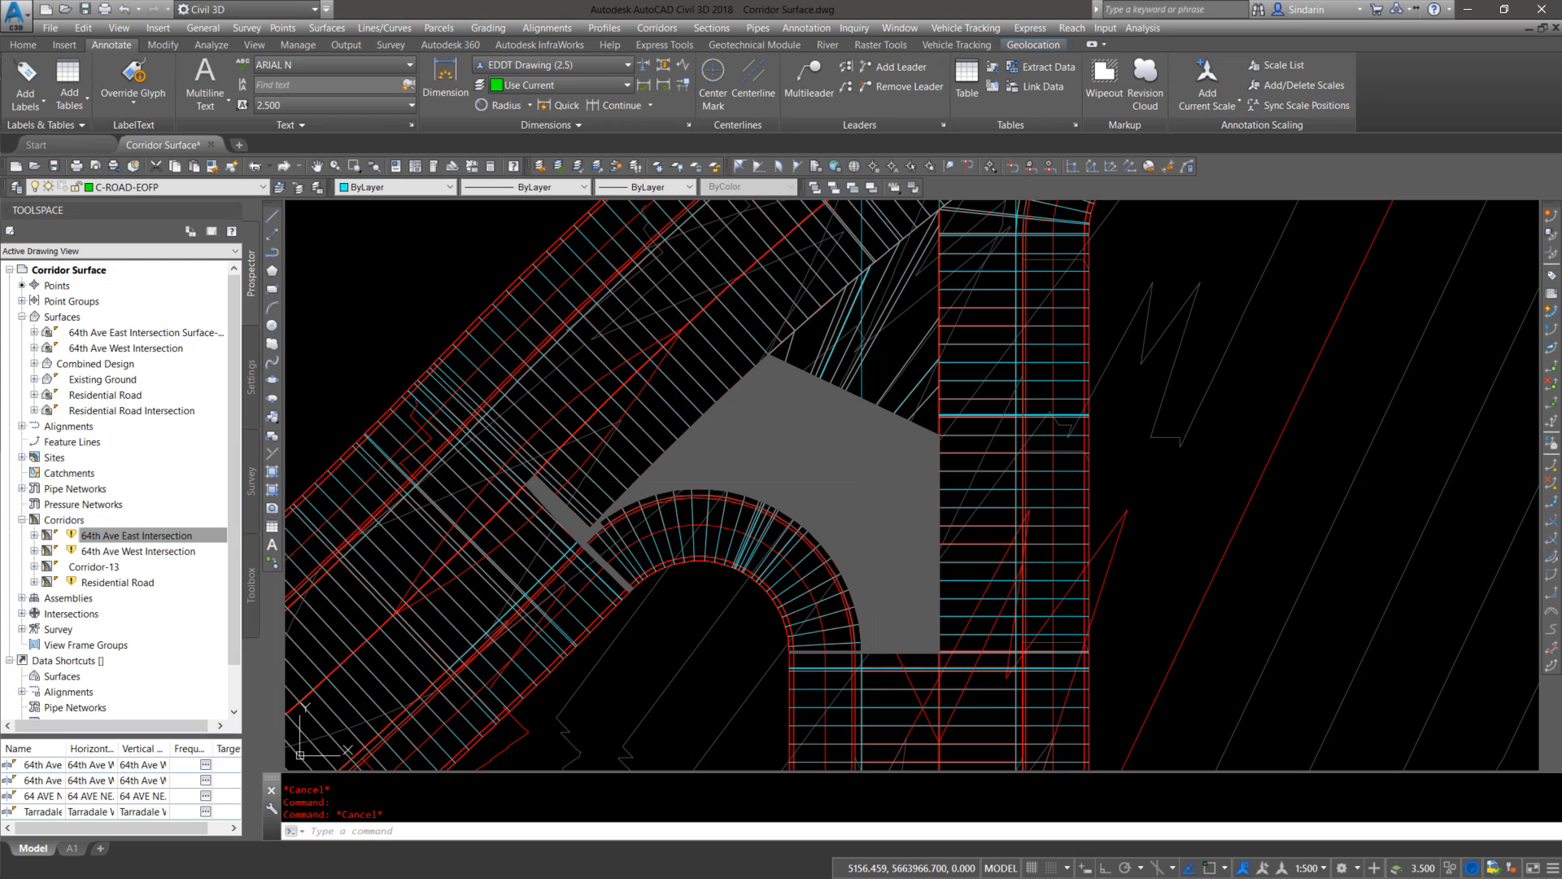
left_click(871, 480)
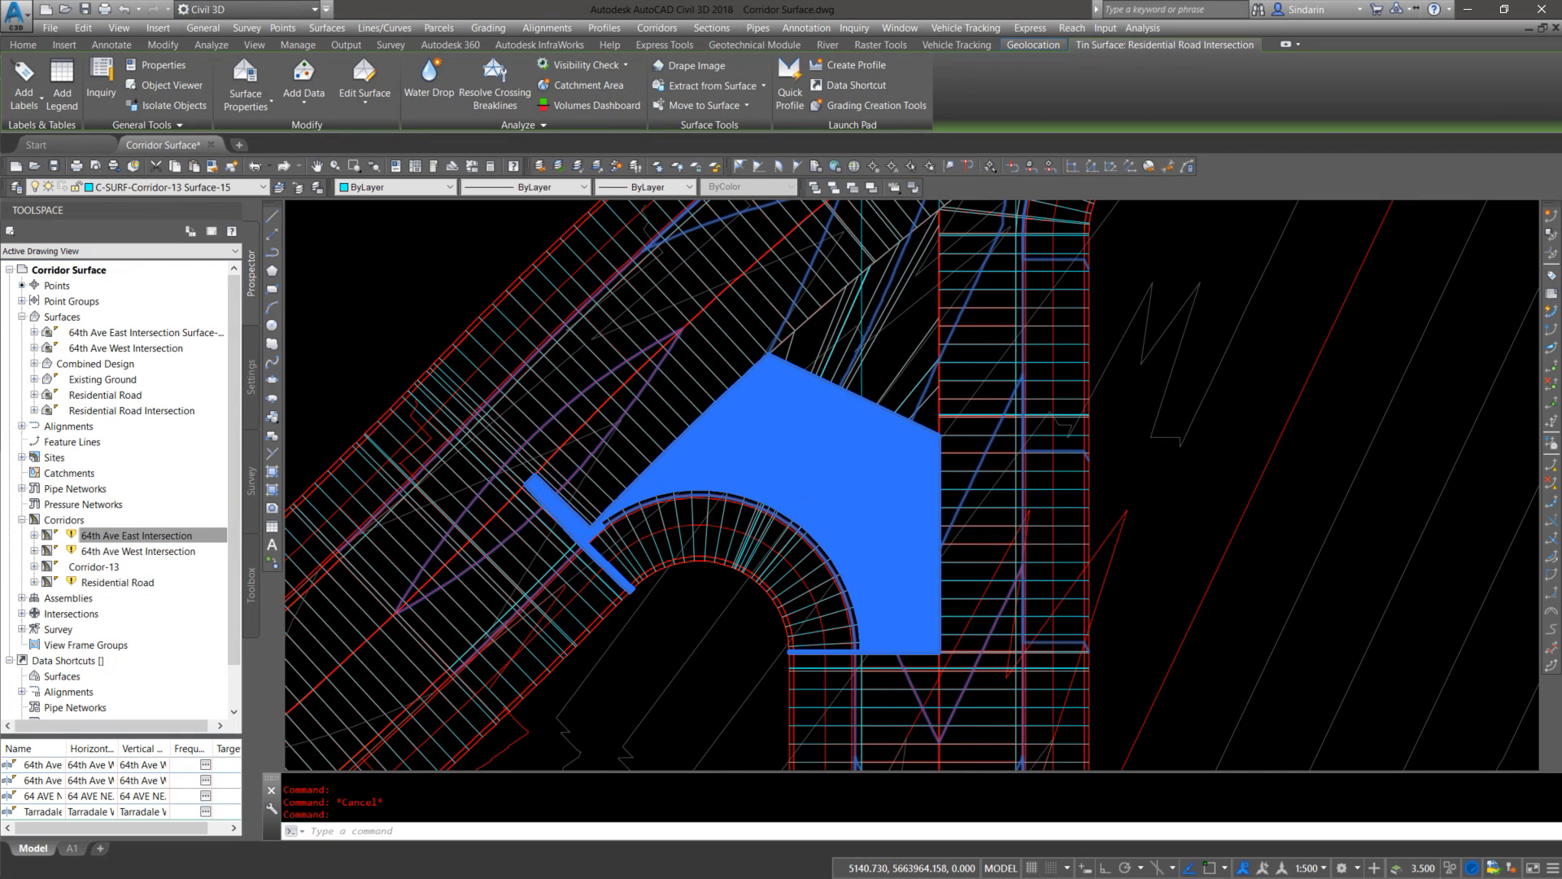
scroll(599, 526, "up", 4)
key("Escape")
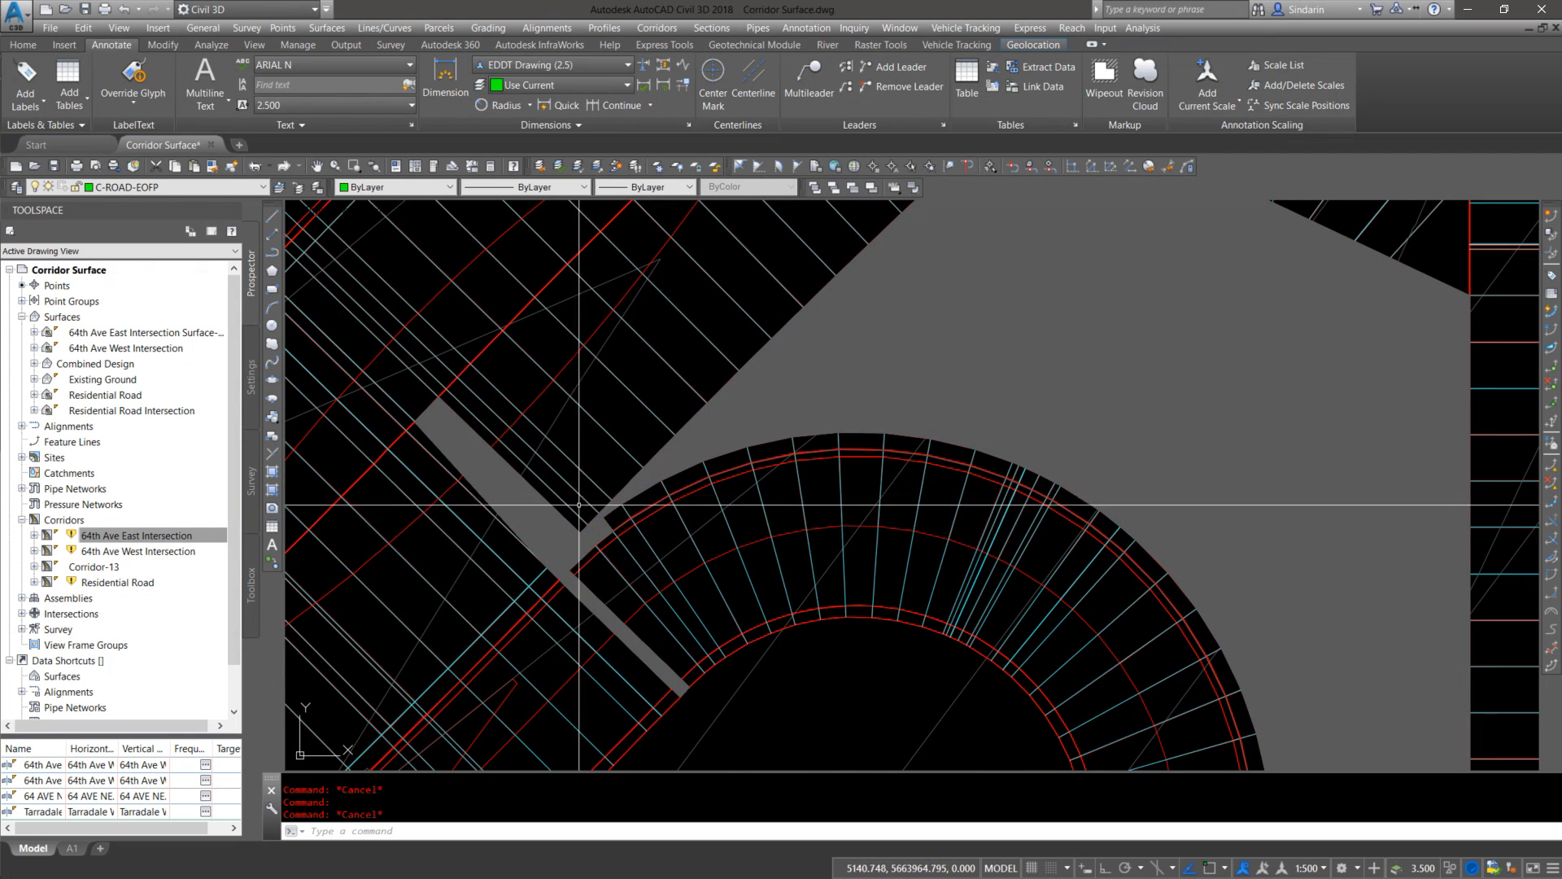
Step: Review the joined corridor regions and the contours around the Tarradale Way and Tarradale Place intersection
scroll(665, 503, "down", 7)
middle_click_drag(806, 556, 697, 583)
scroll(695, 511, "down", 2)
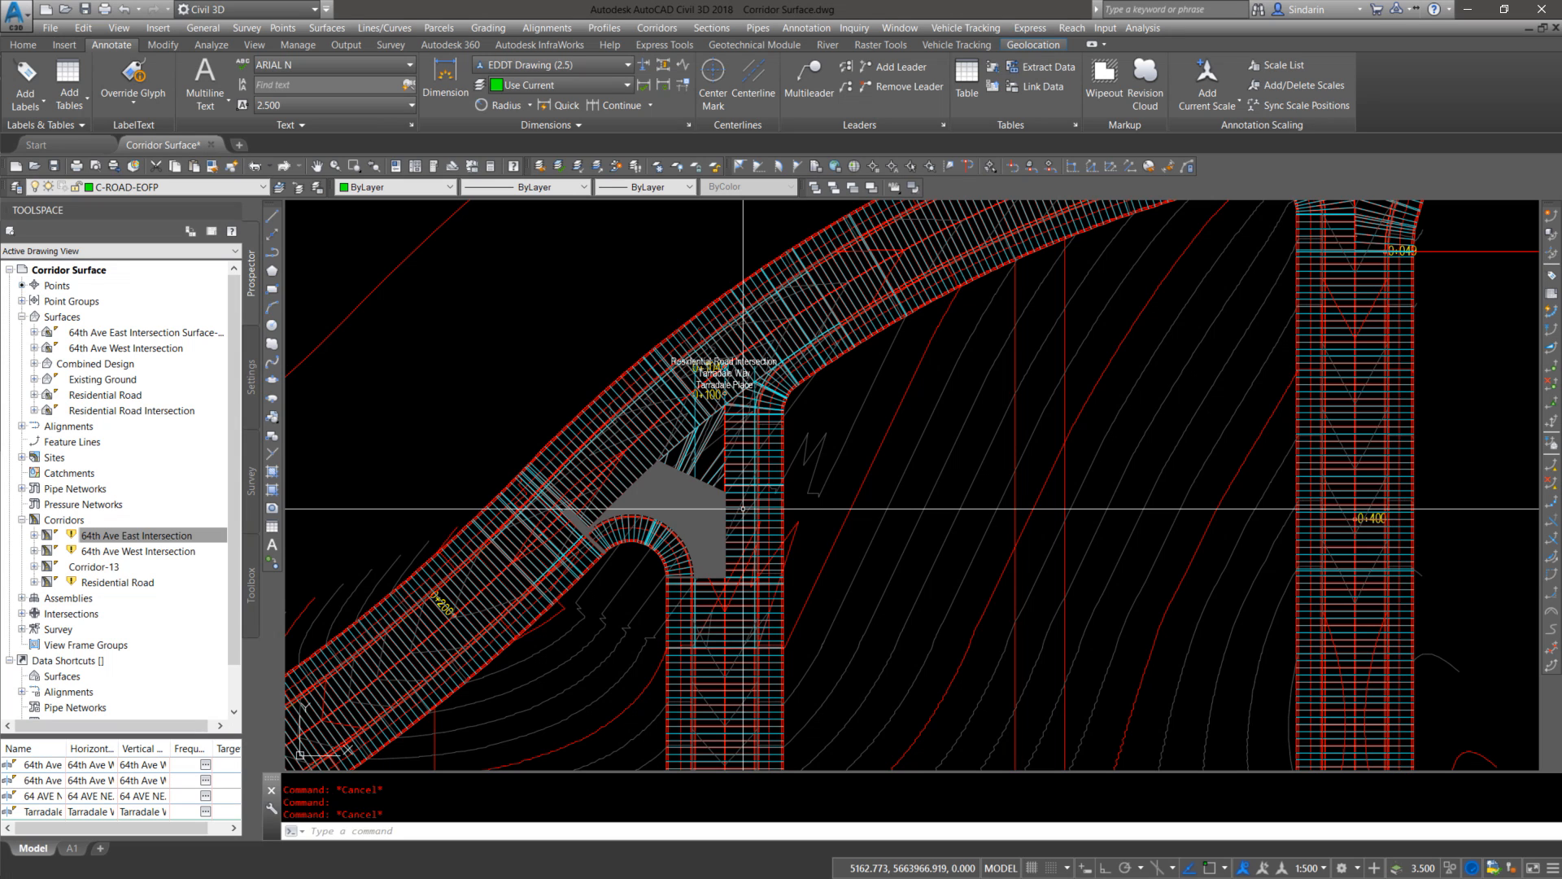
middle_click_drag(820, 437, 899, 407)
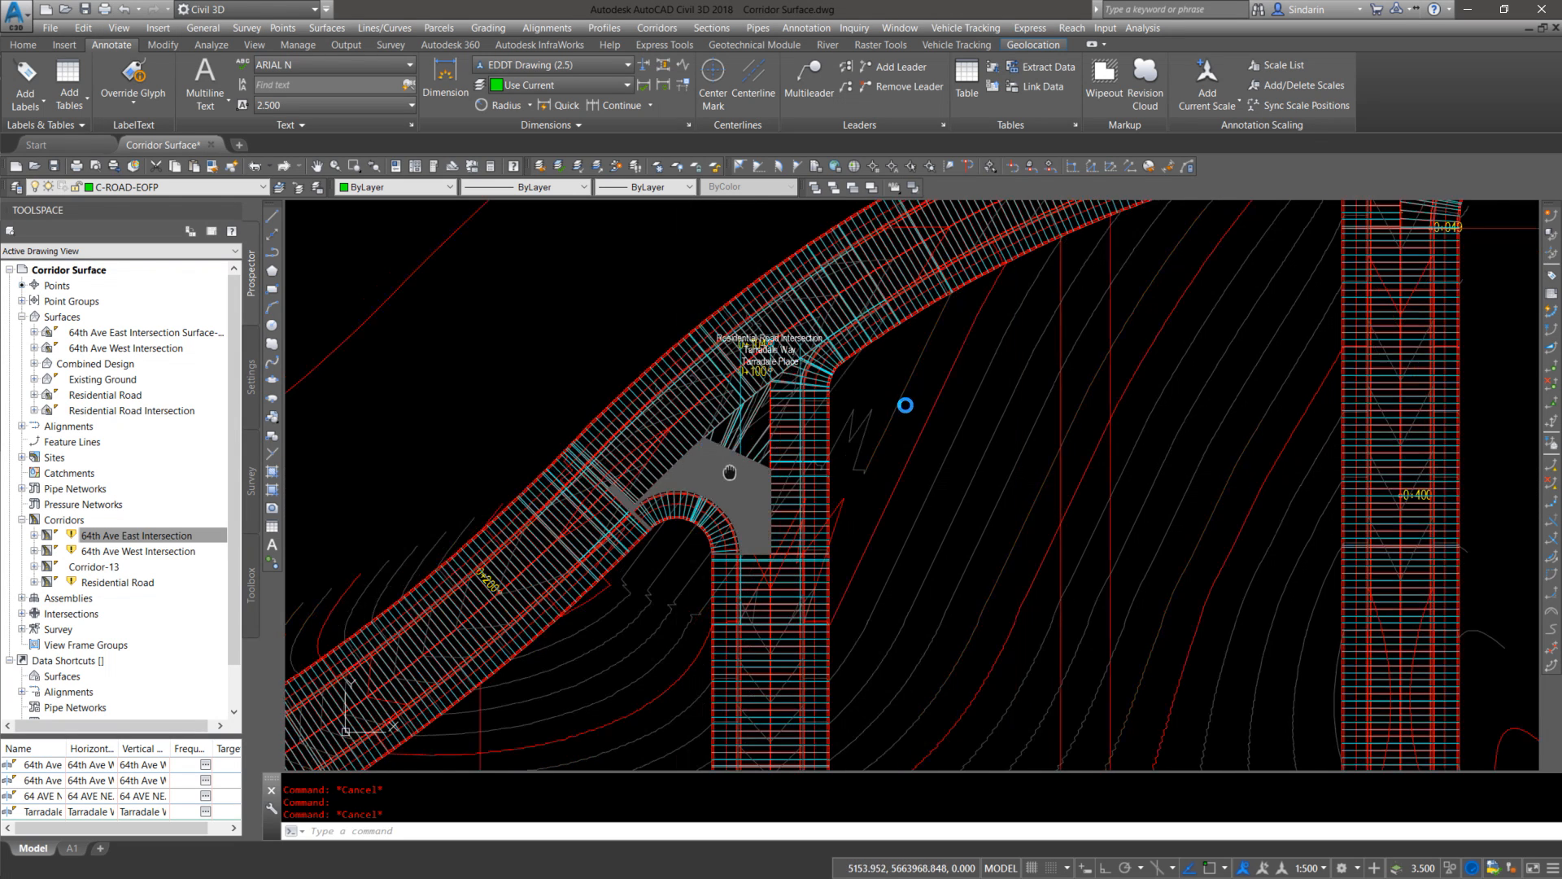
scroll(872, 435, "down", 2)
scroll(924, 439, "up", 2)
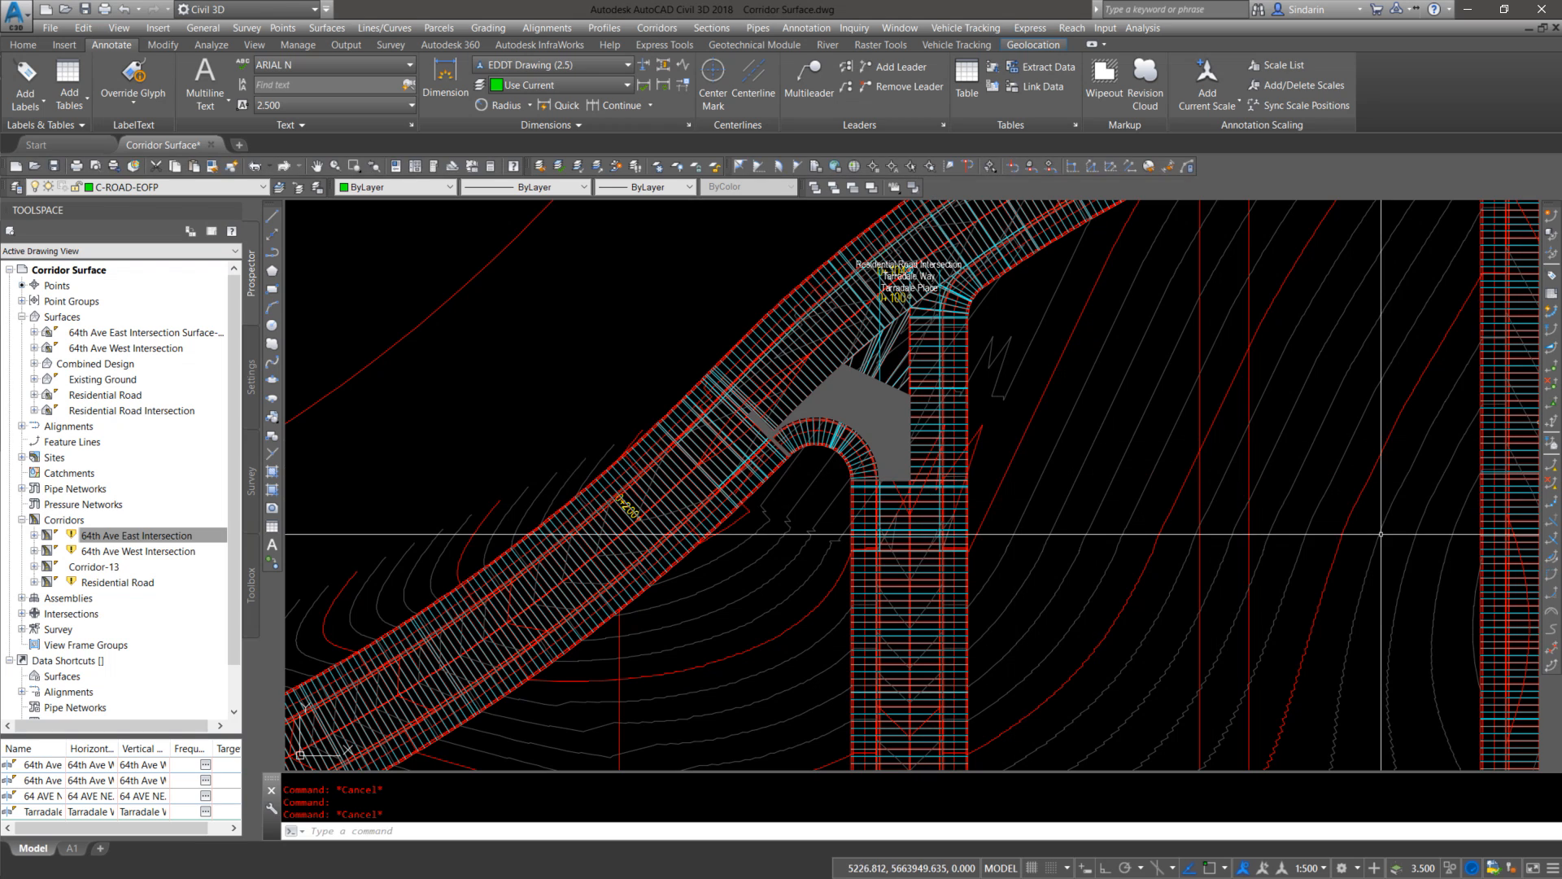
scroll(757, 488, "down", 2)
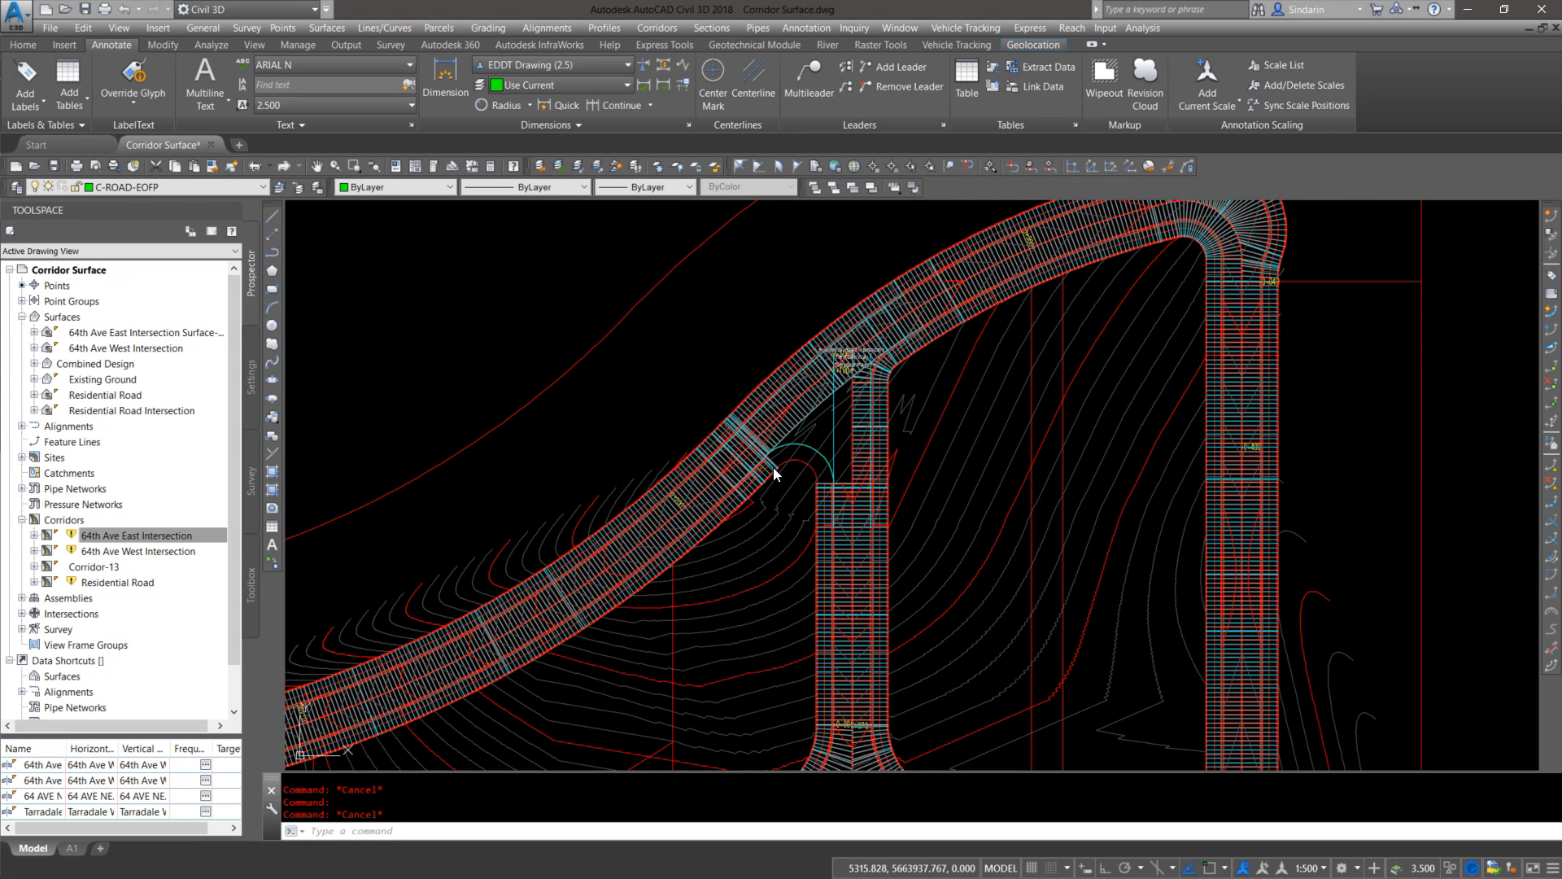
Step: Inspect the width target alignments assigned to the Residential Road Intersection-SW-Quadrant baseline in the Corridor-13 properties
scroll(822, 433, "up", 4)
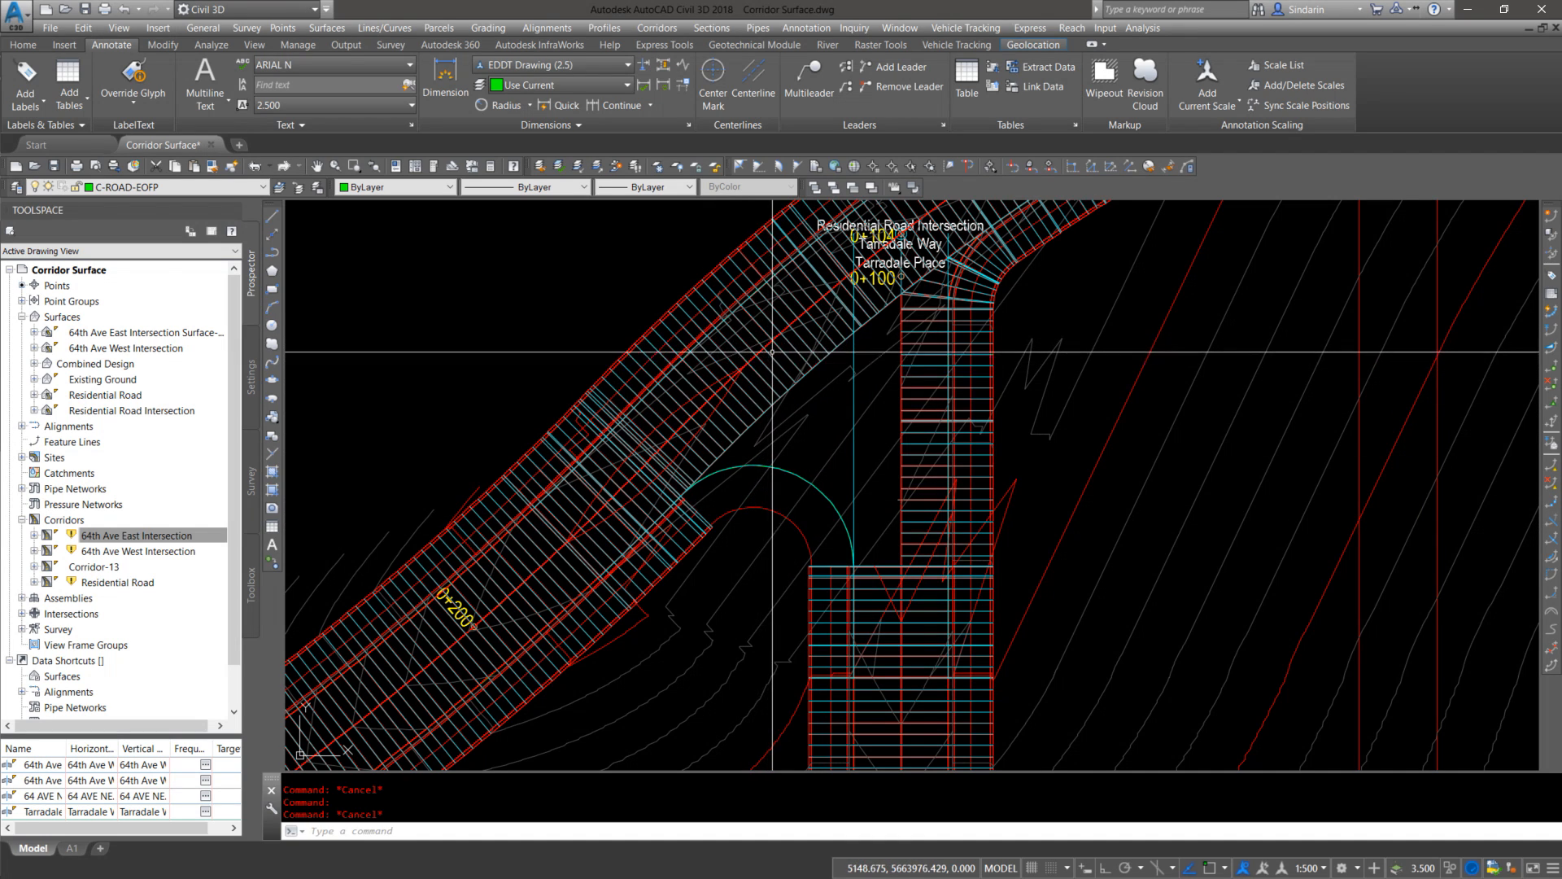
left_click(798, 347)
left_click(791, 348)
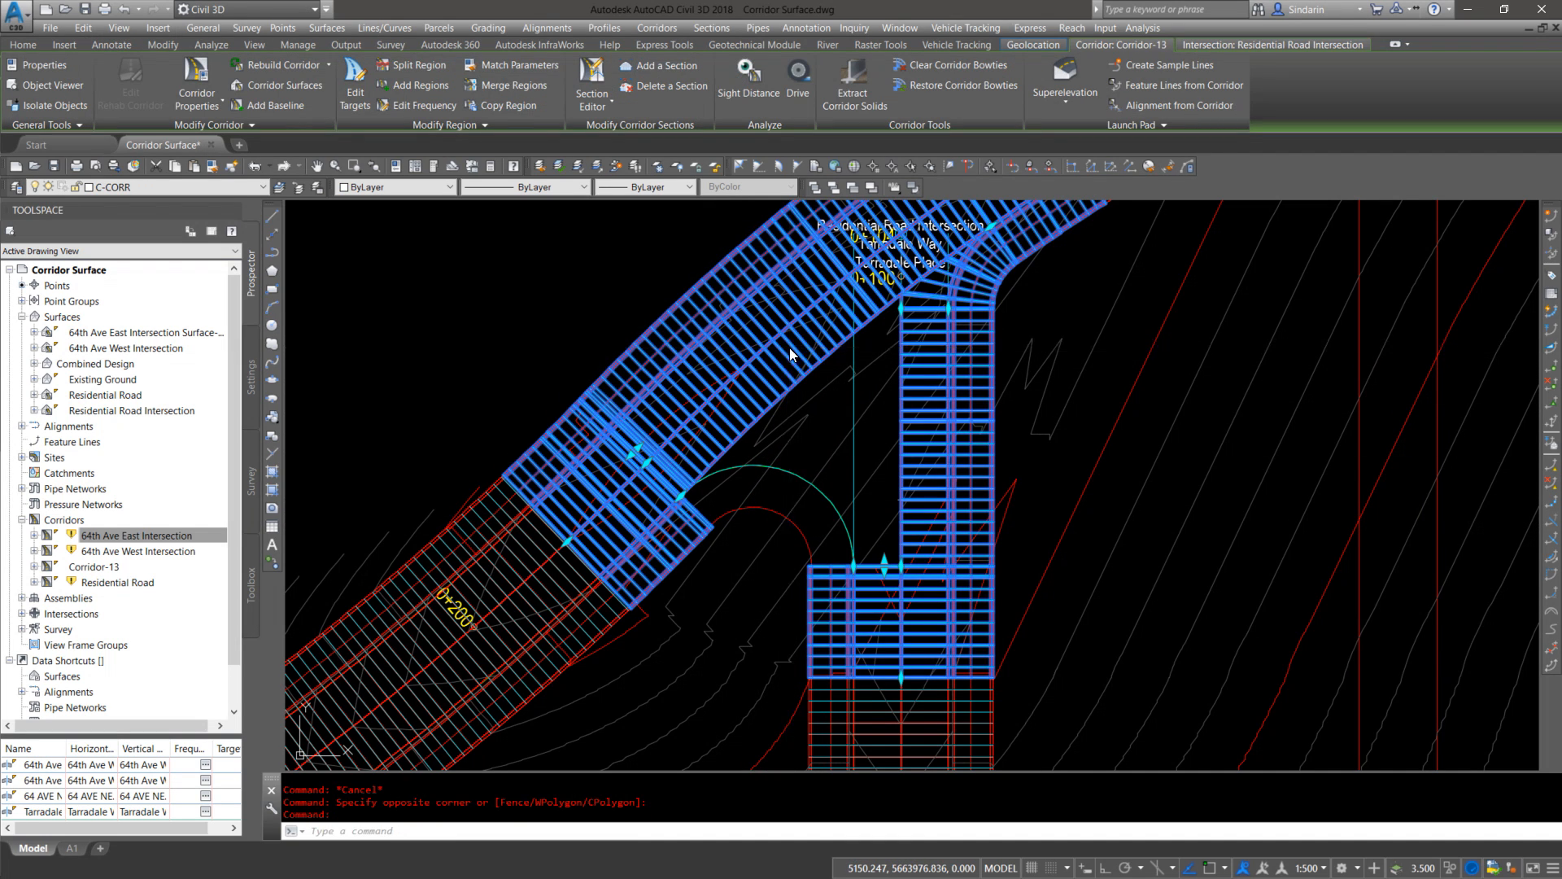
right_click(790, 348)
left_click(871, 516)
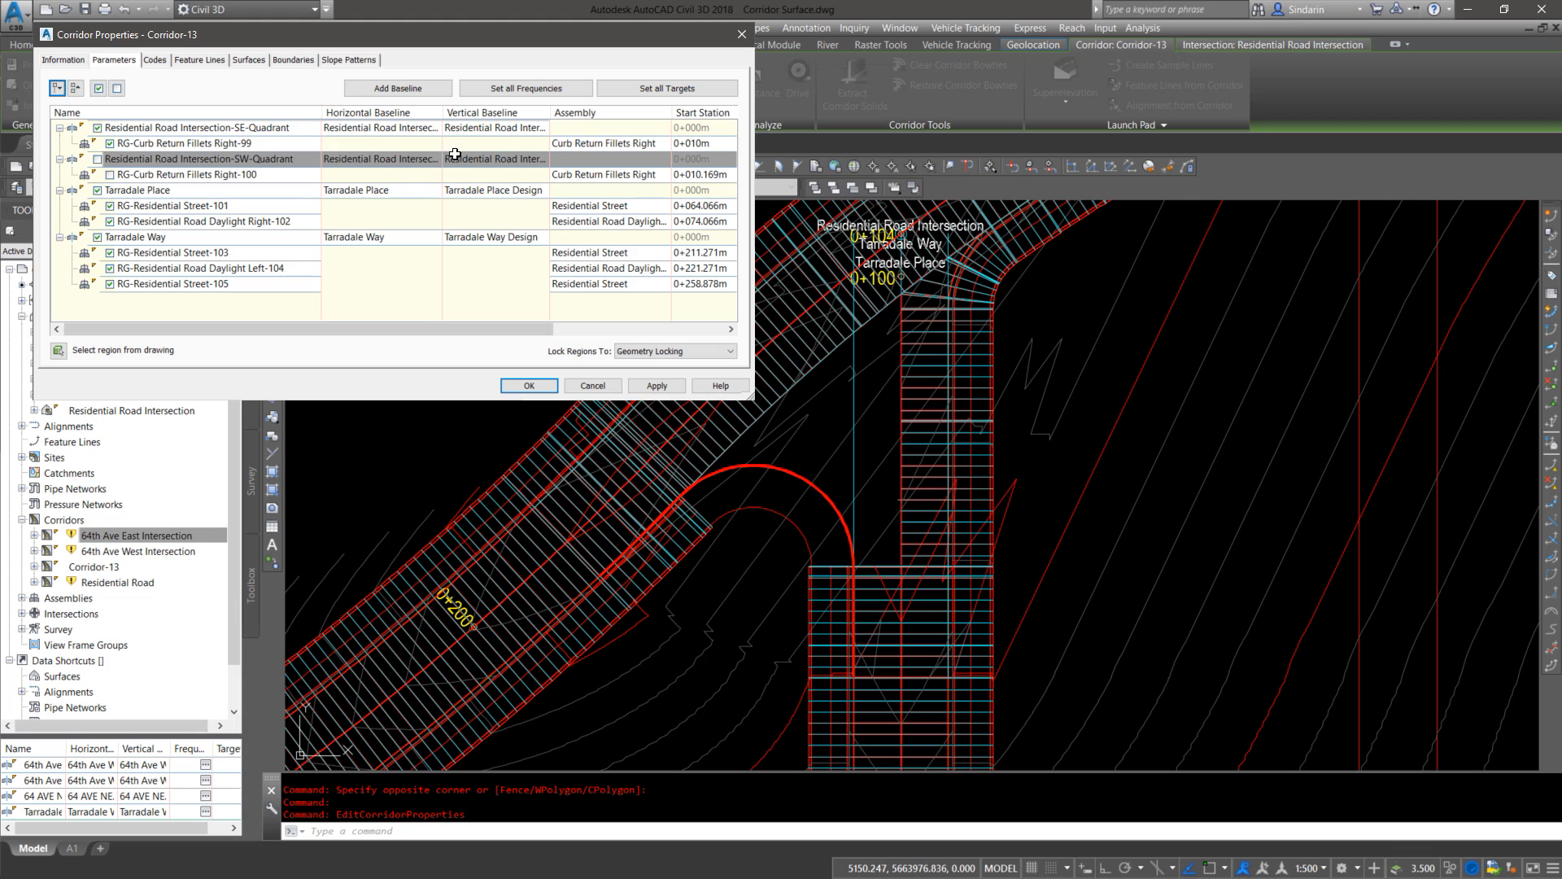
left_click_drag(745, 395, 981, 396)
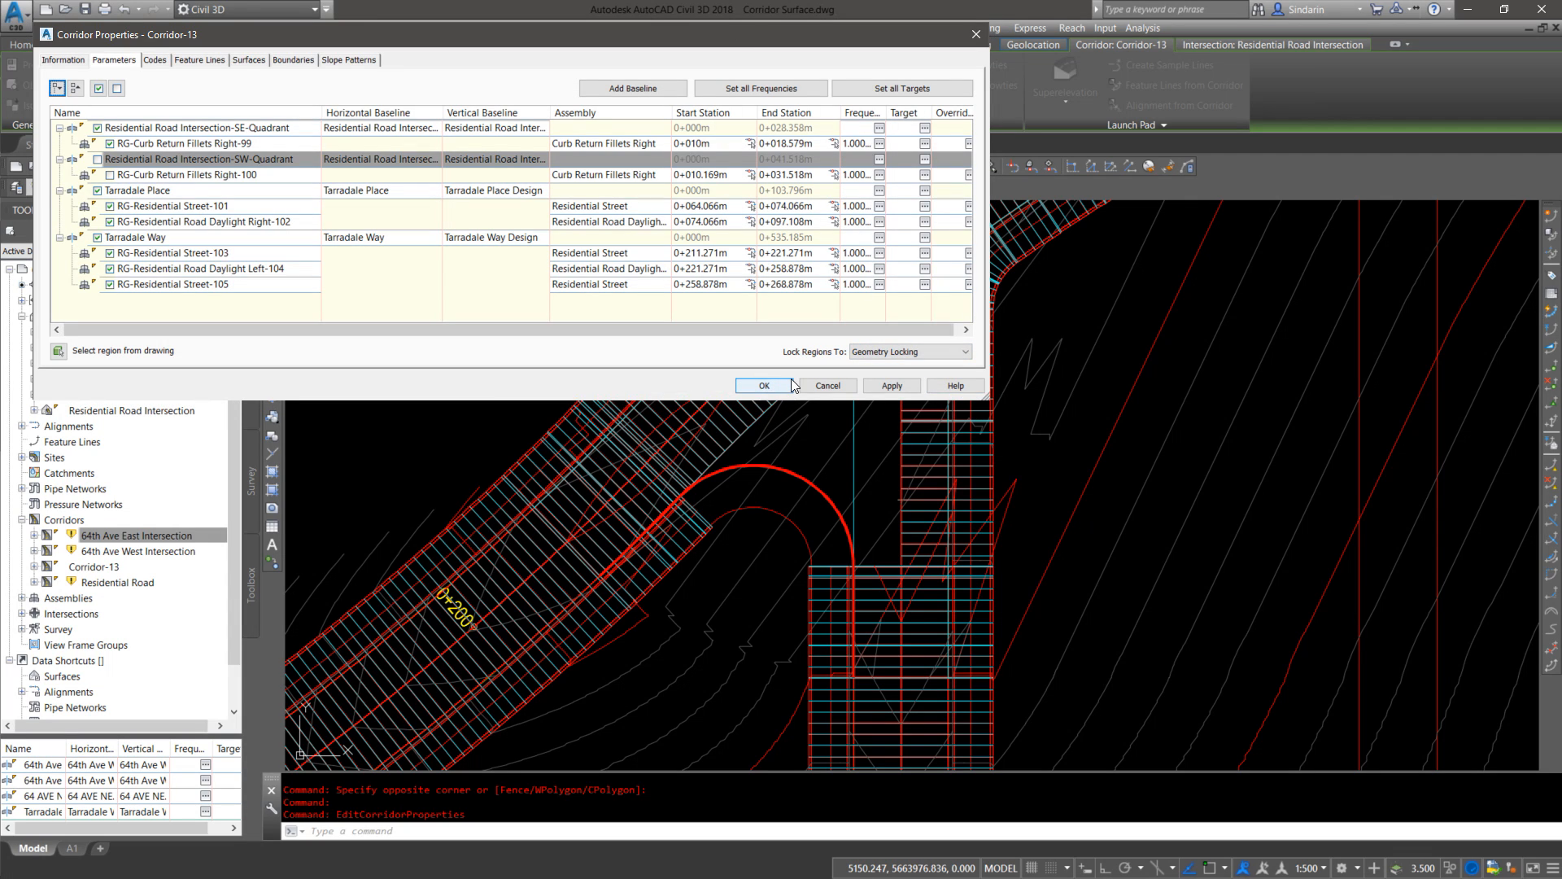
left_click(925, 158)
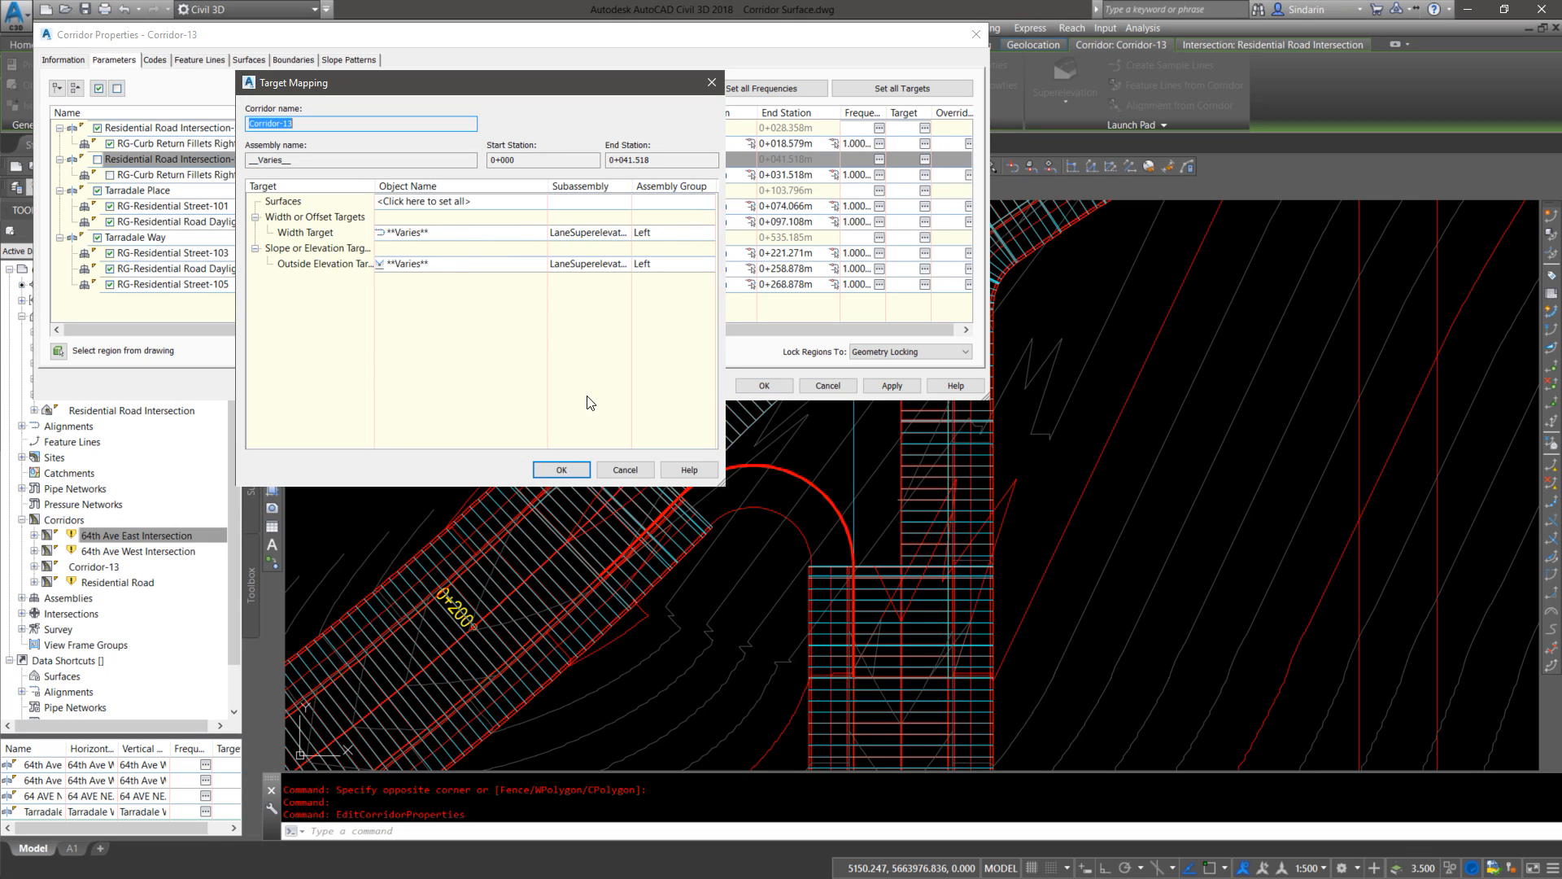
left_click(625, 469)
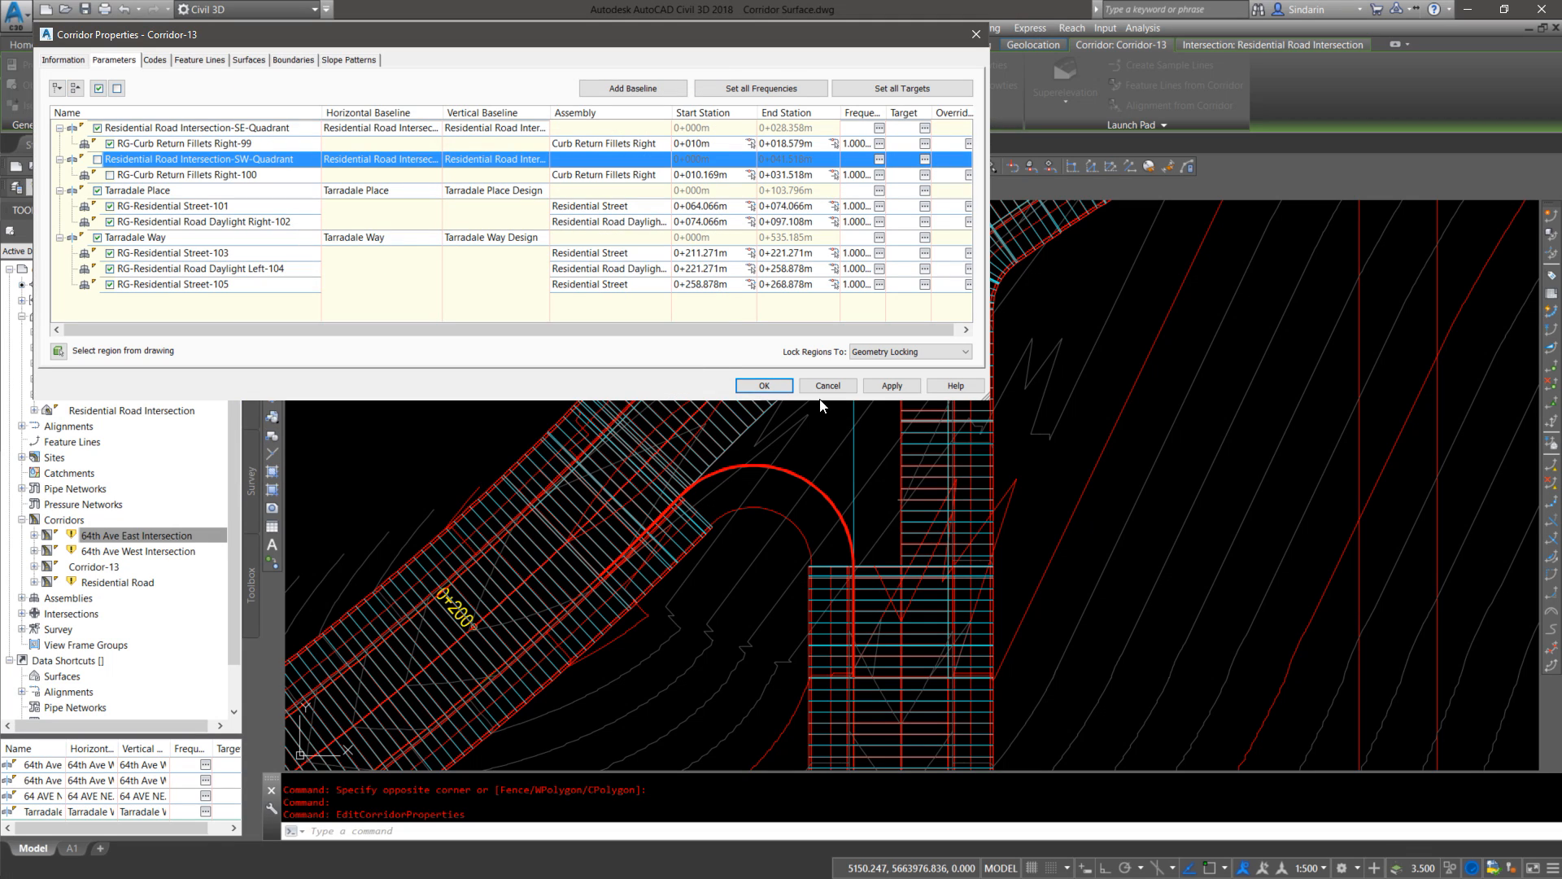
left_click(925, 162)
left_click(454, 231)
left_click(428, 309)
left_click(419, 326)
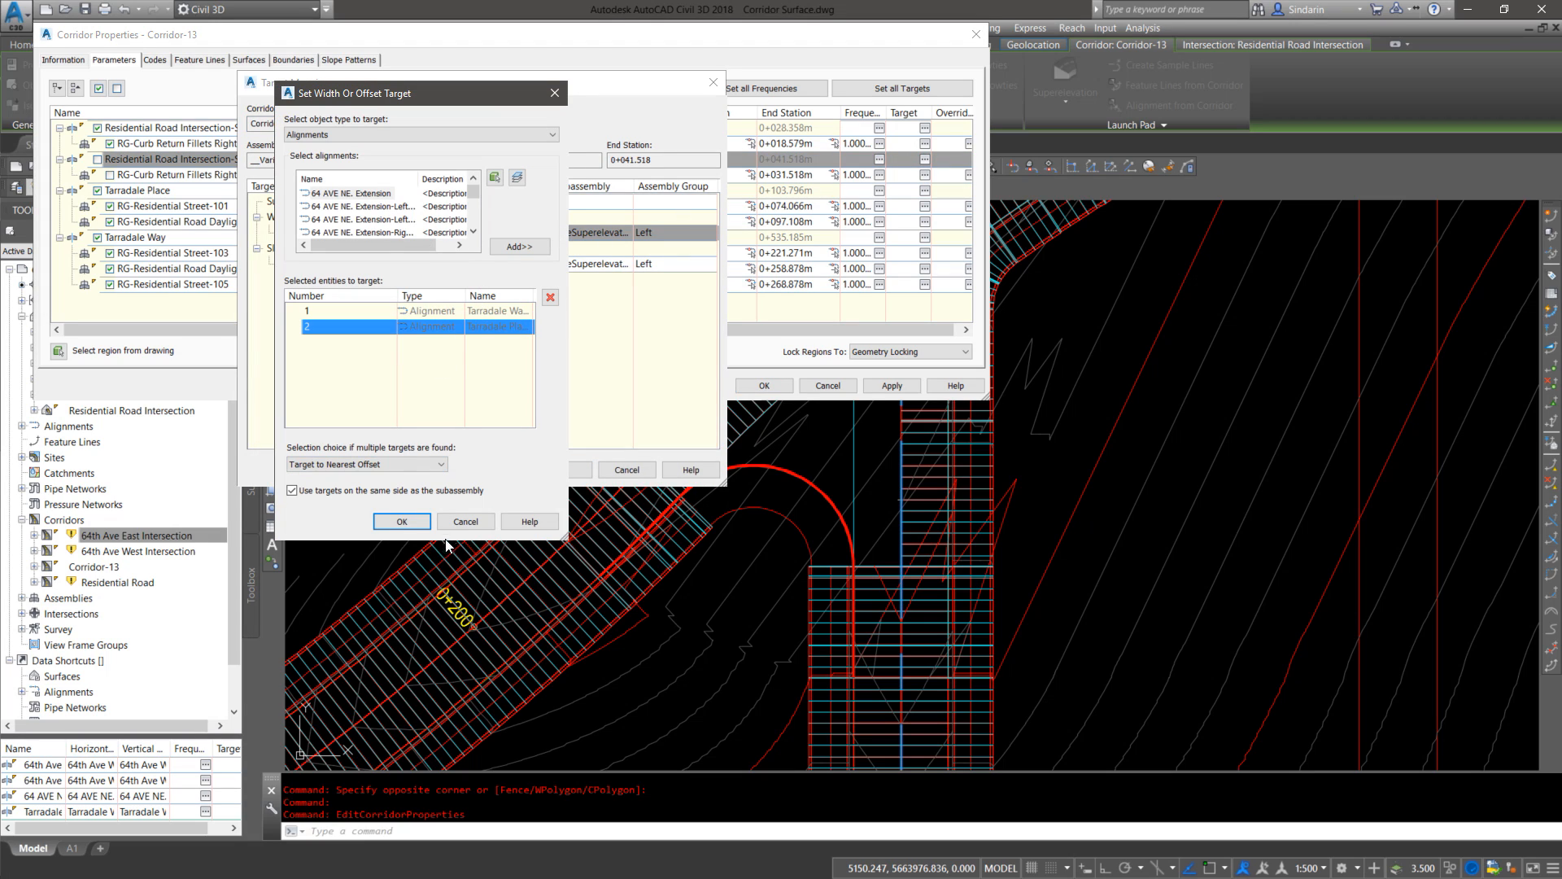
left_click(457, 521)
Step: Inspect the outside elevation target profiles of the SW-Quadrant baseline and close the corridor properties without changes
left_click(450, 262)
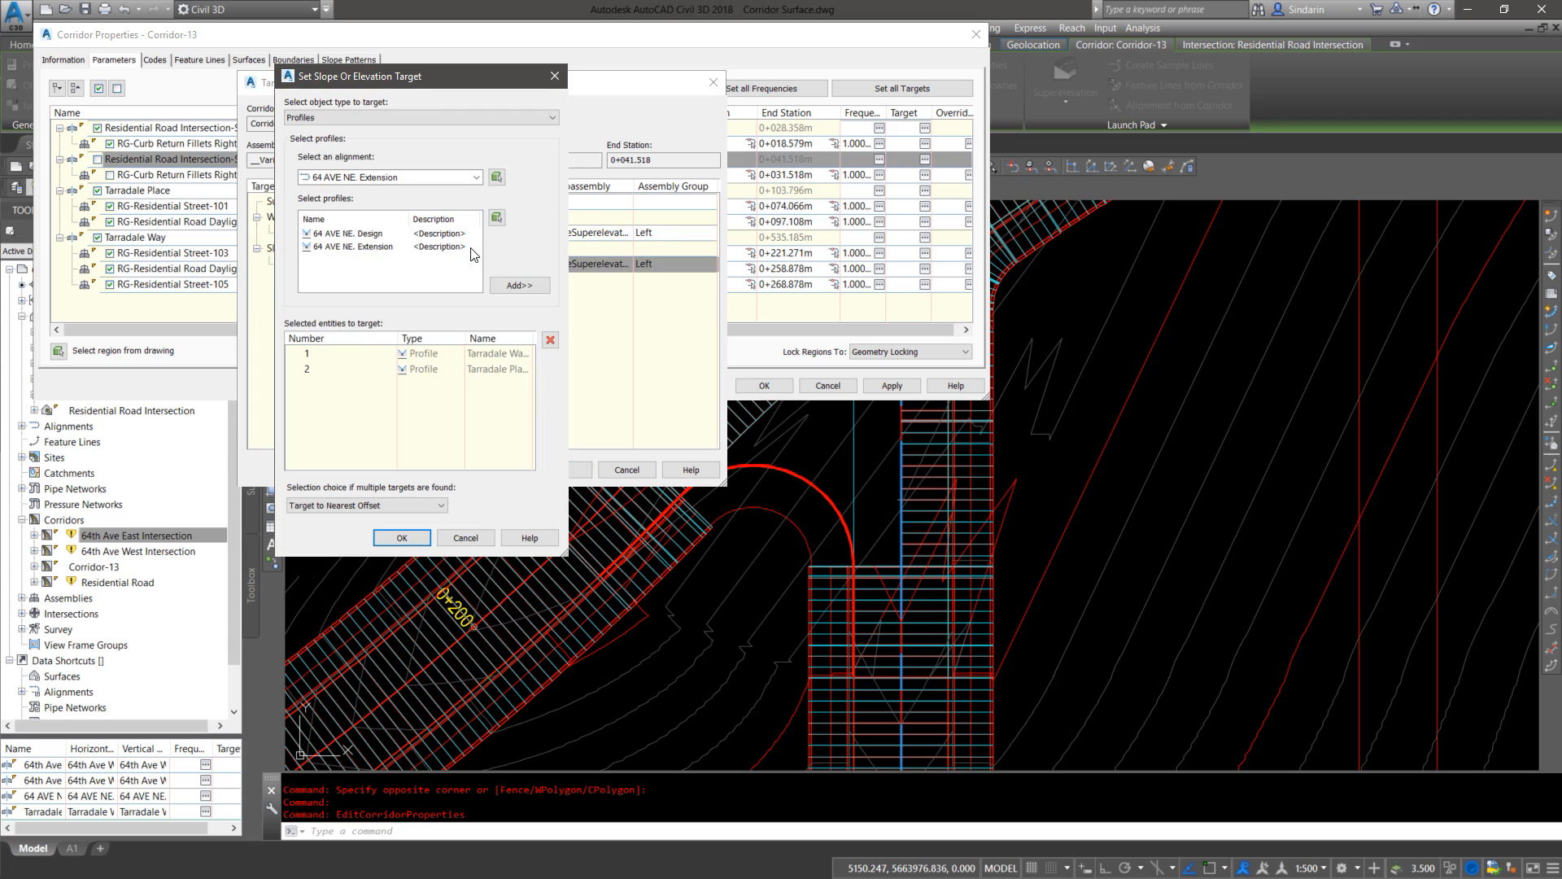
left_click(377, 235)
left_click(379, 246)
left_click(384, 178)
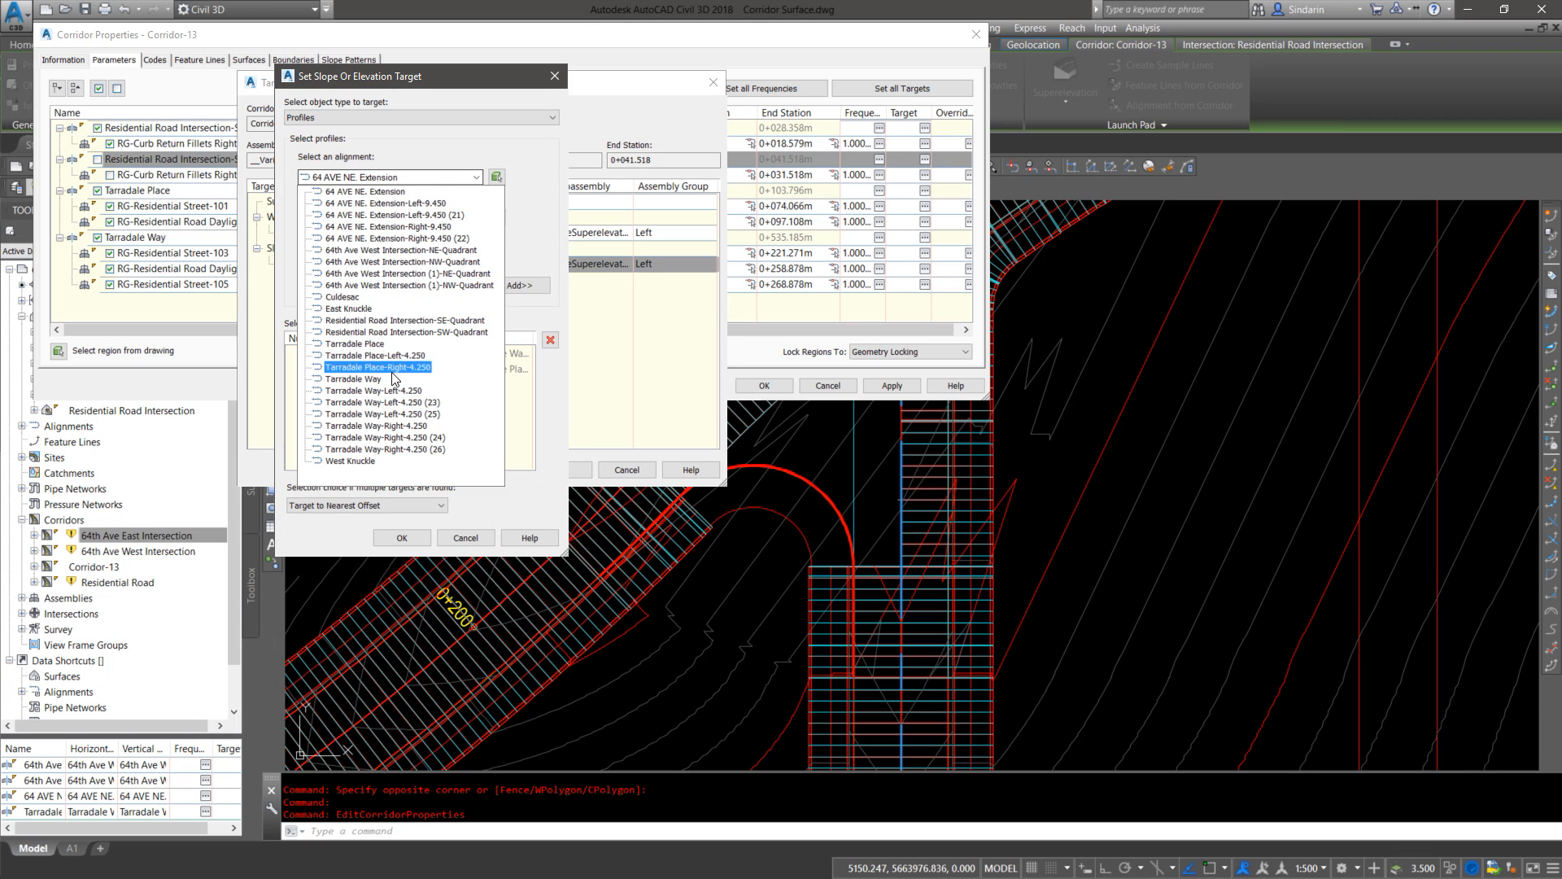
left_click(407, 191)
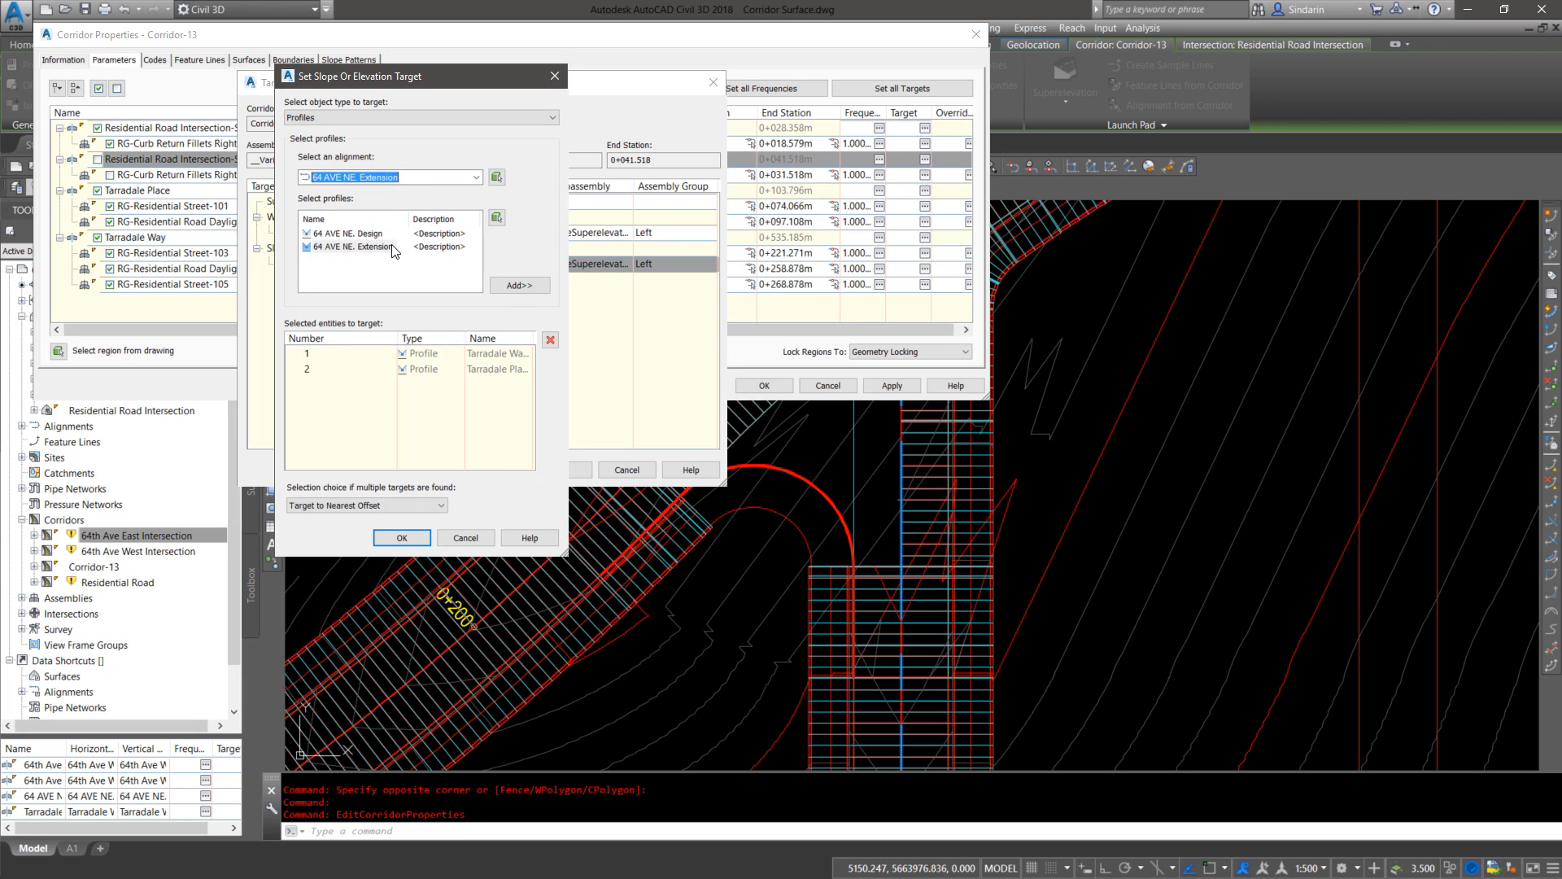
left_click(505, 360)
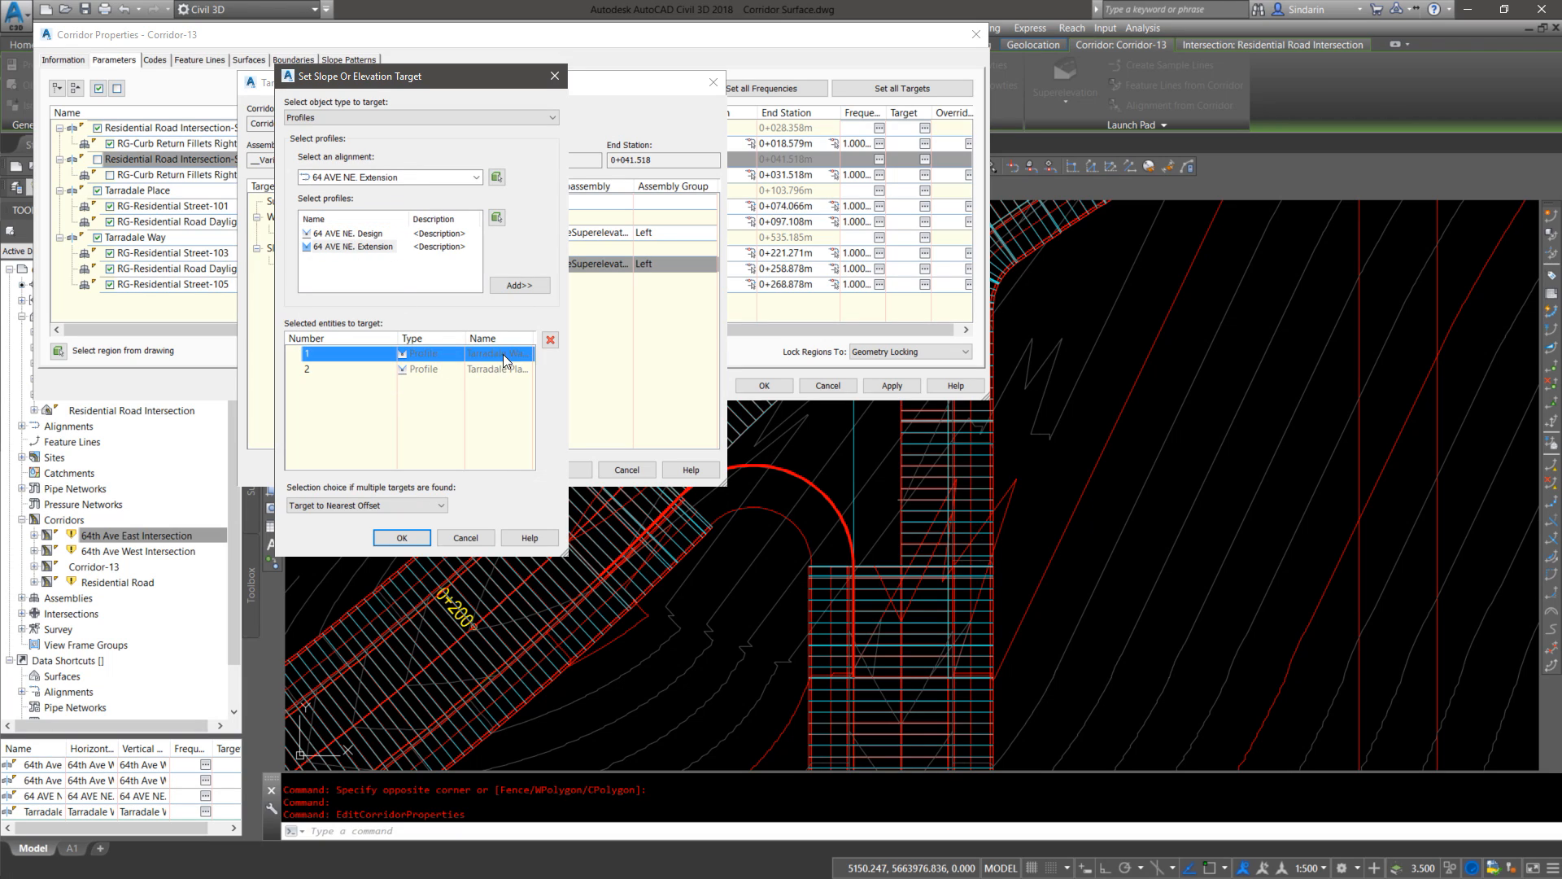
left_click(495, 372)
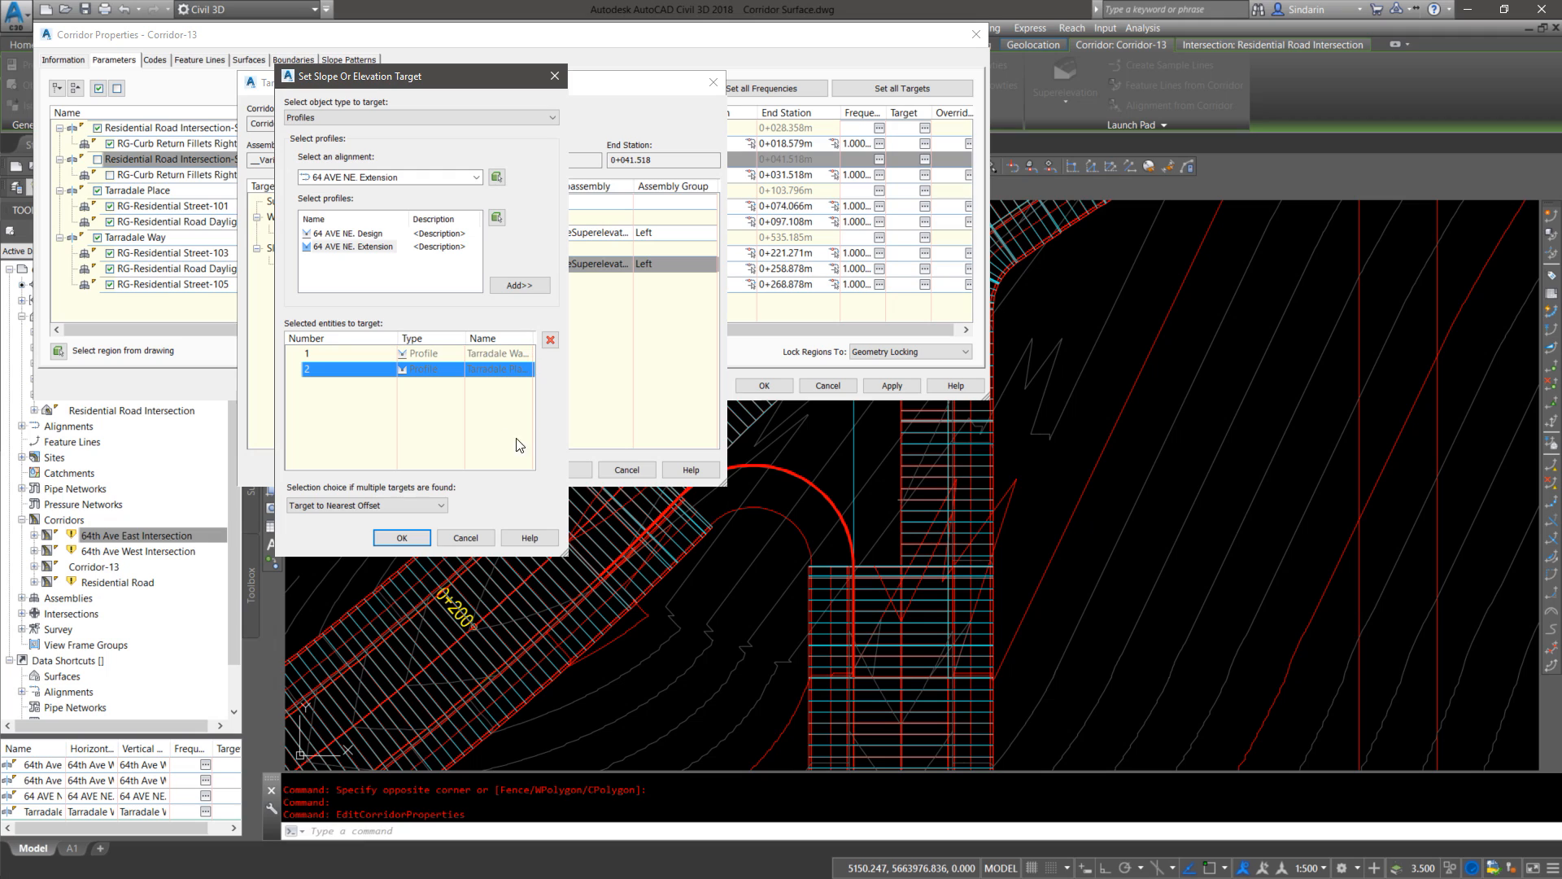
left_click(480, 536)
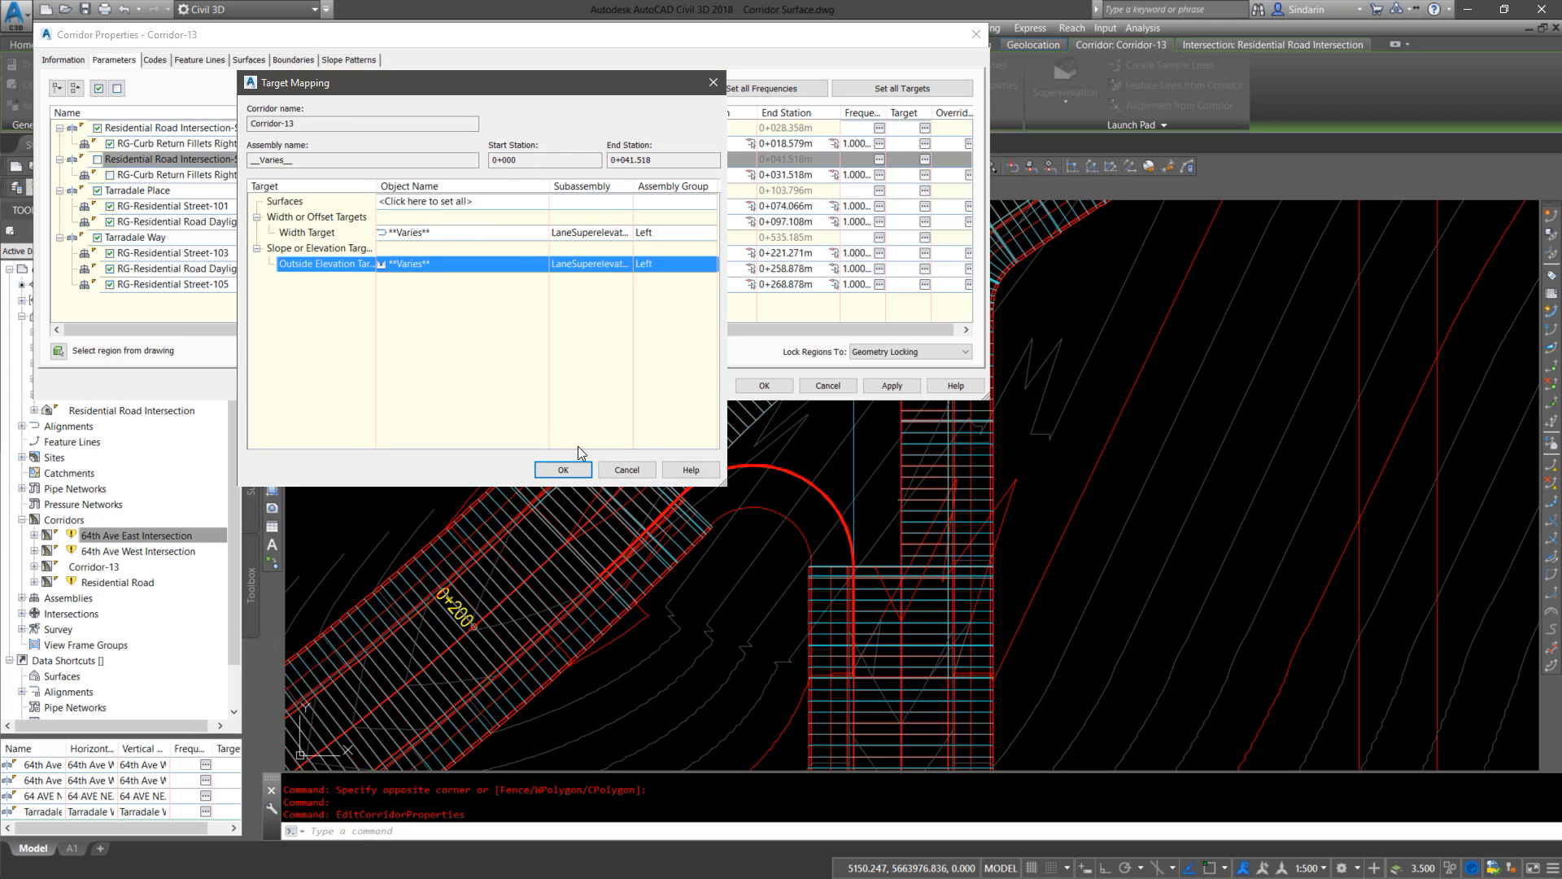
left_click(608, 470)
left_click(837, 392)
Step: Set the 64th Ave East Intersection corridor's assembly frequencies to 1 m along tangents and for the curve increment
scroll(777, 303, "down", 4)
scroll(954, 554, "up", 6)
left_click(954, 571)
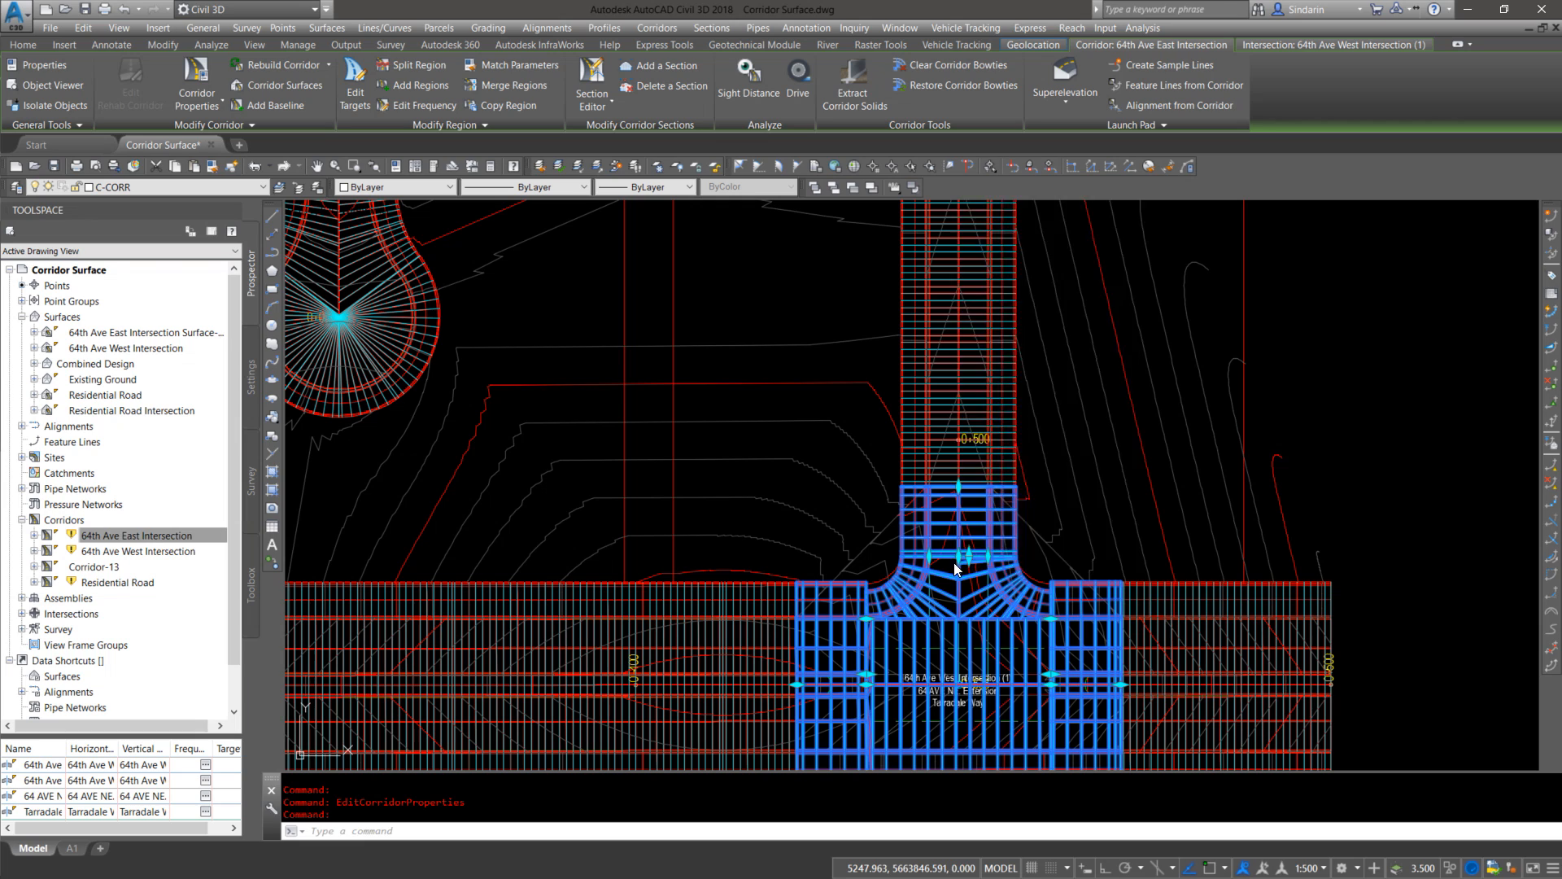
right_click(954, 563)
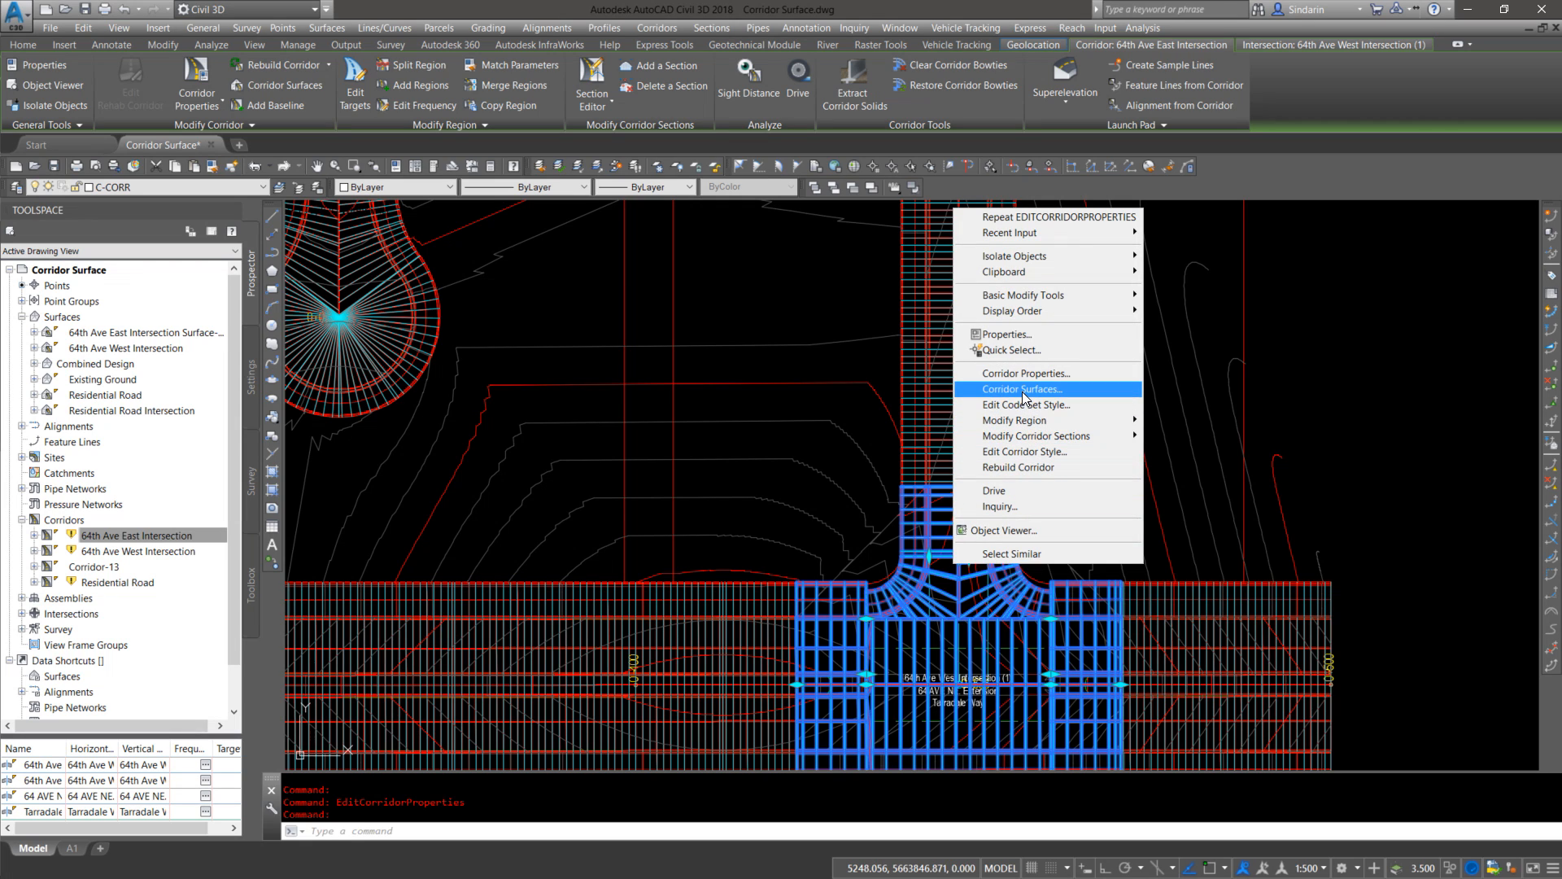
left_click(1000, 373)
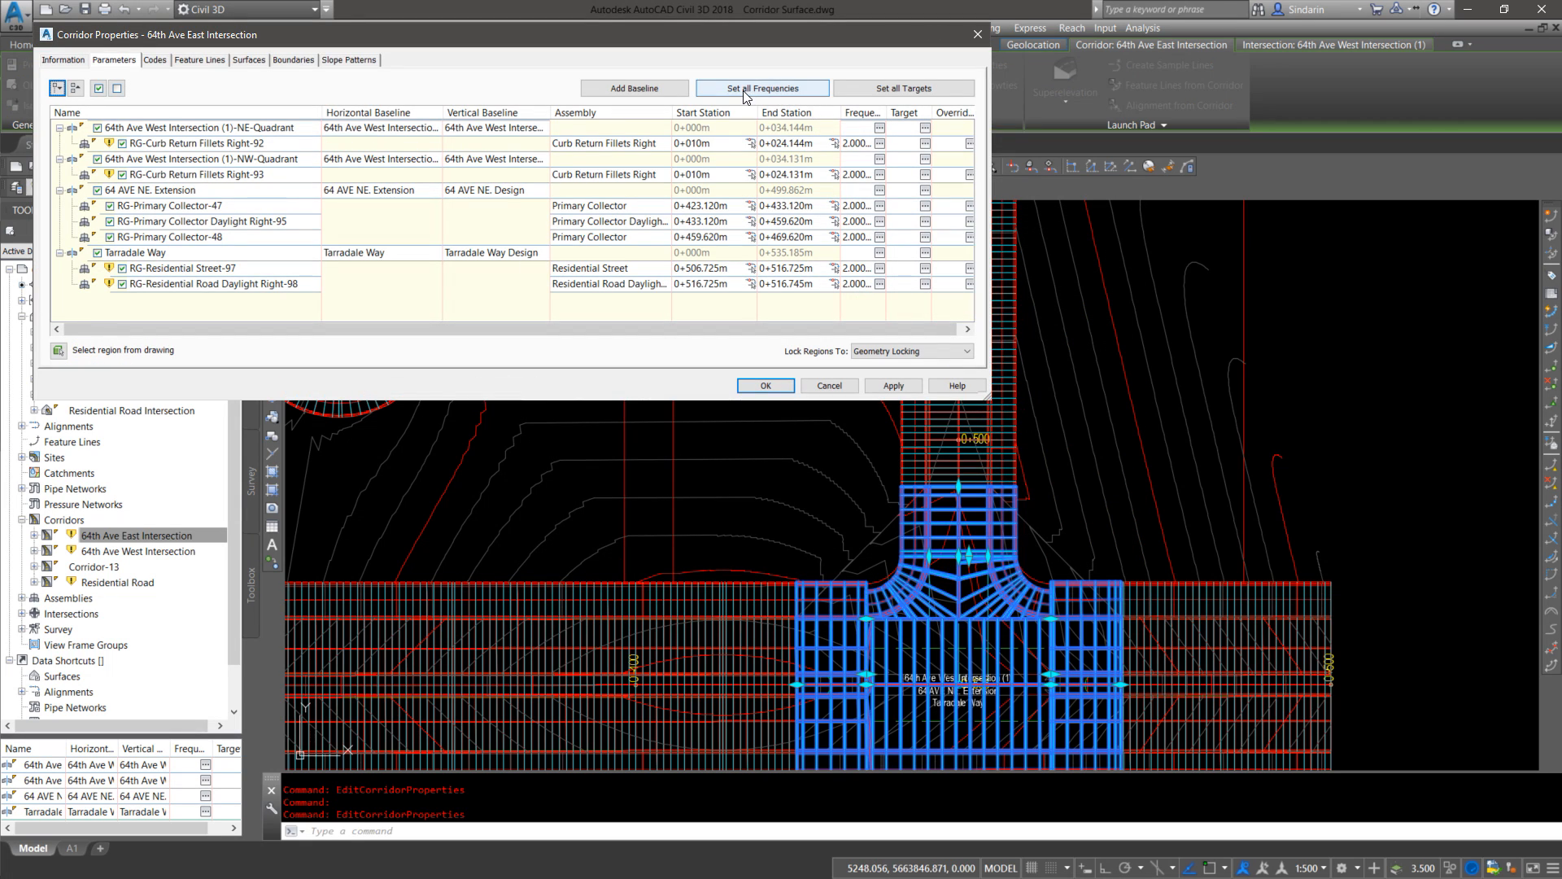
left_click(753, 88)
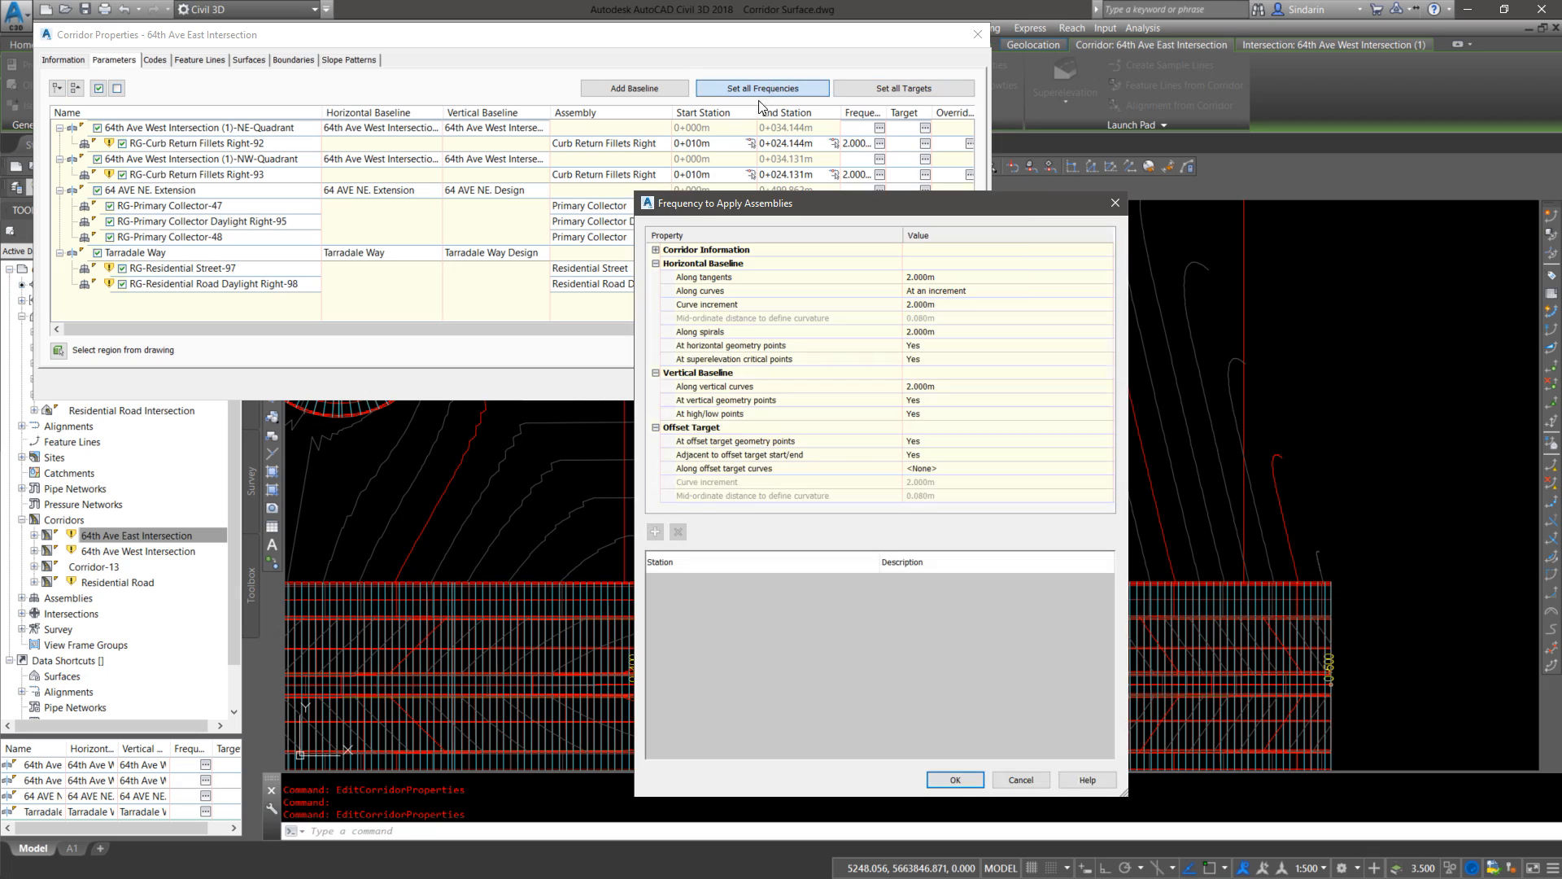
left_click(928, 275)
type("1")
key("Return")
left_click(925, 308)
type("1")
key("Return")
Step: Set the frequencies along spirals and vertical curves to 1 m and rebuild the 64th Ave East Intersection corridor
left_click(933, 334)
type("1")
key("Return")
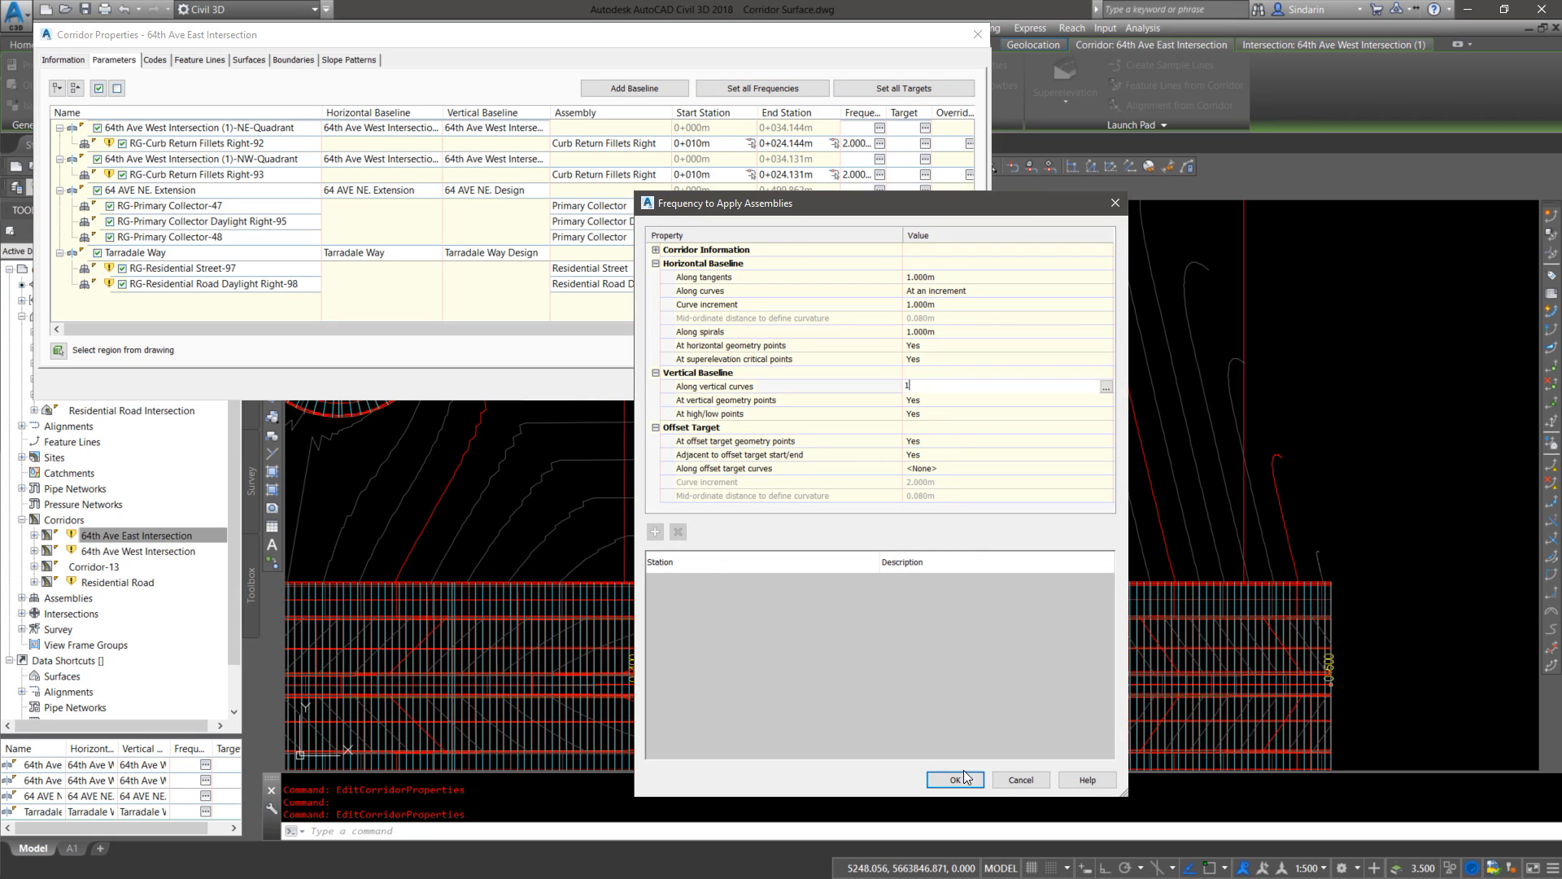
left_click(955, 780)
left_click(765, 386)
left_click(700, 411)
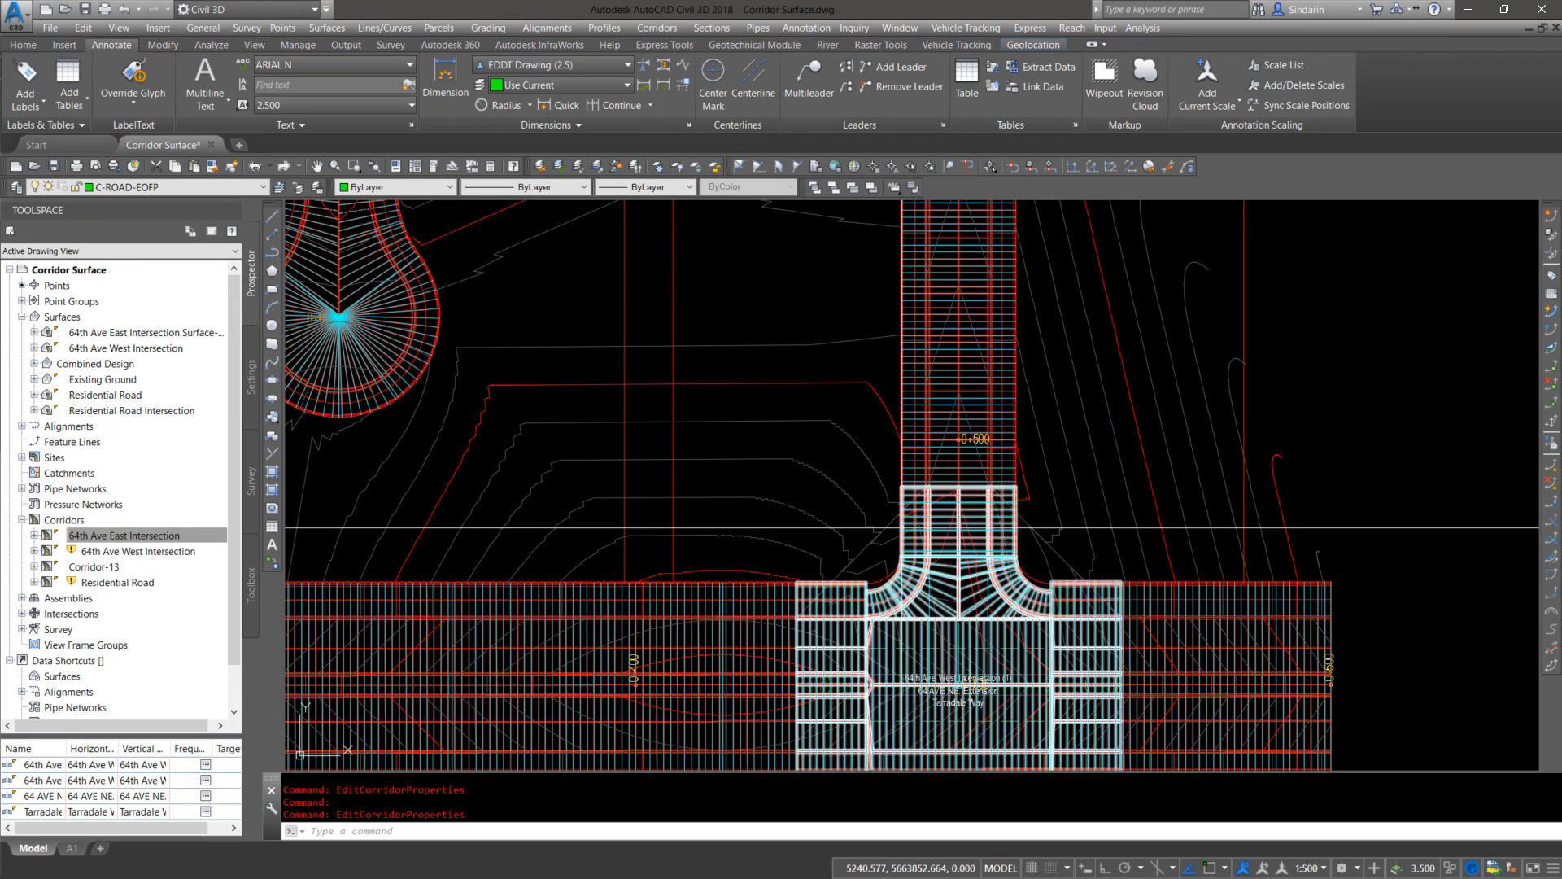
Step: Set the 64th Ave West Intersection corridor's assembly frequencies to 1 m along tangents and for the curve increment
scroll(992, 517, "down", 6)
scroll(491, 554, "up", 4)
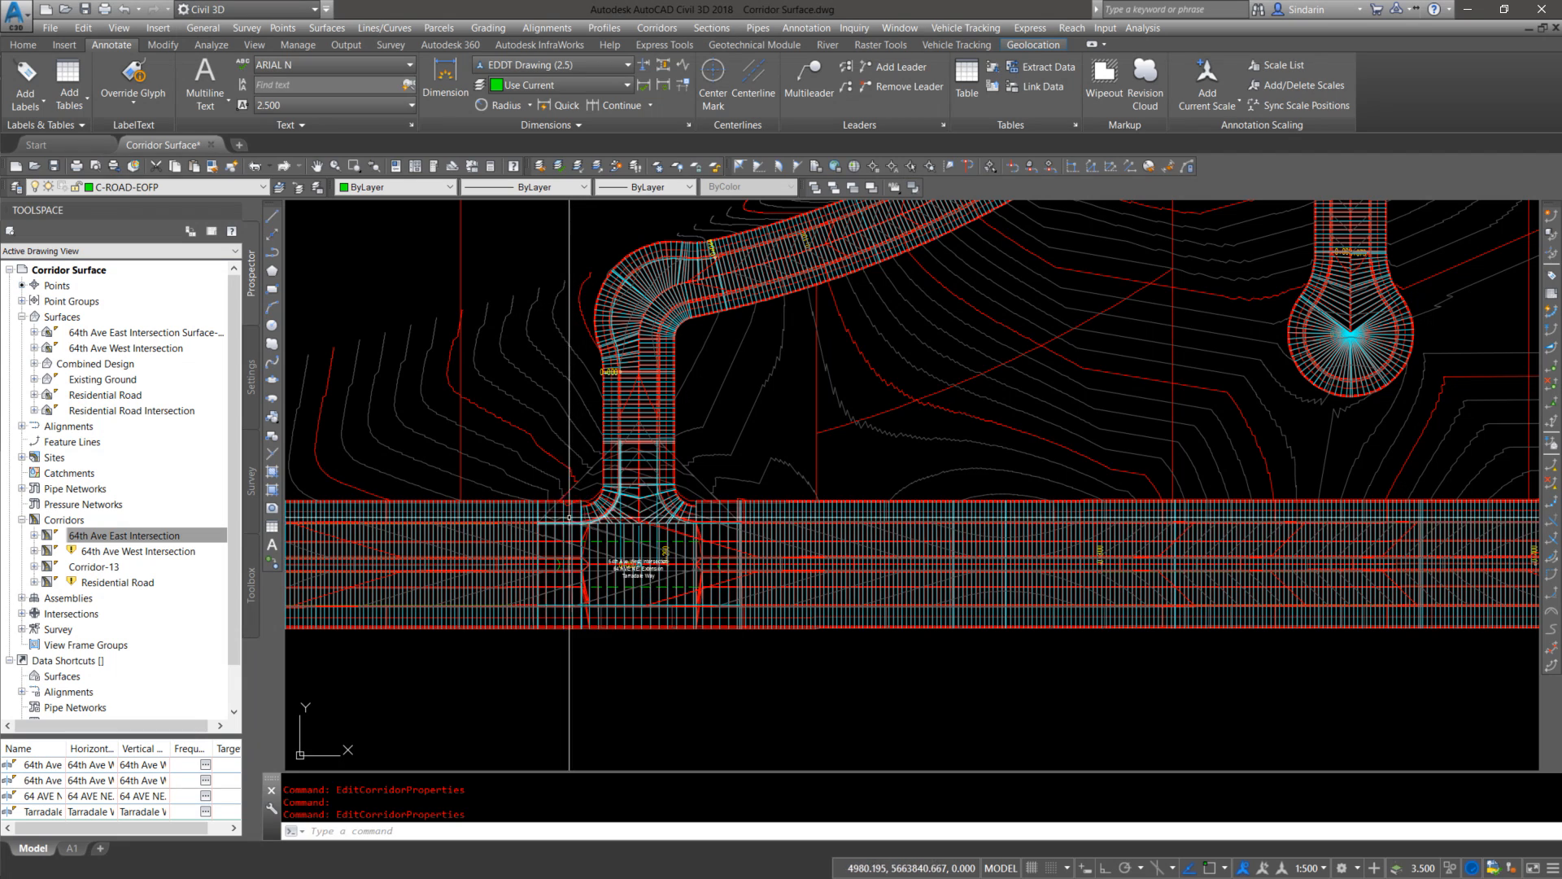
left_click(573, 521)
right_click(574, 516)
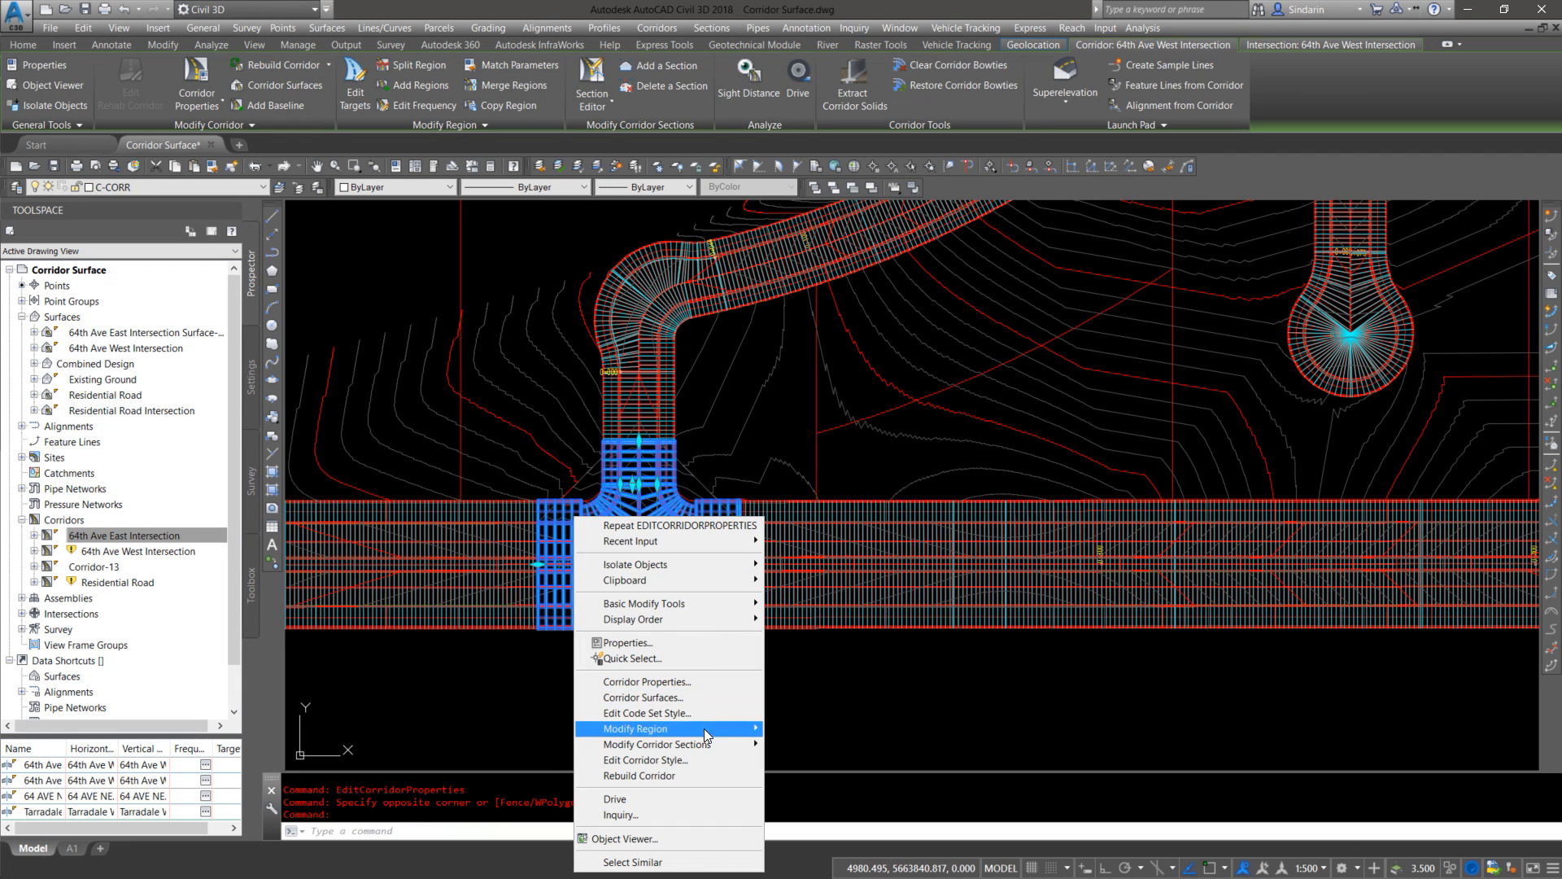
left_click(647, 682)
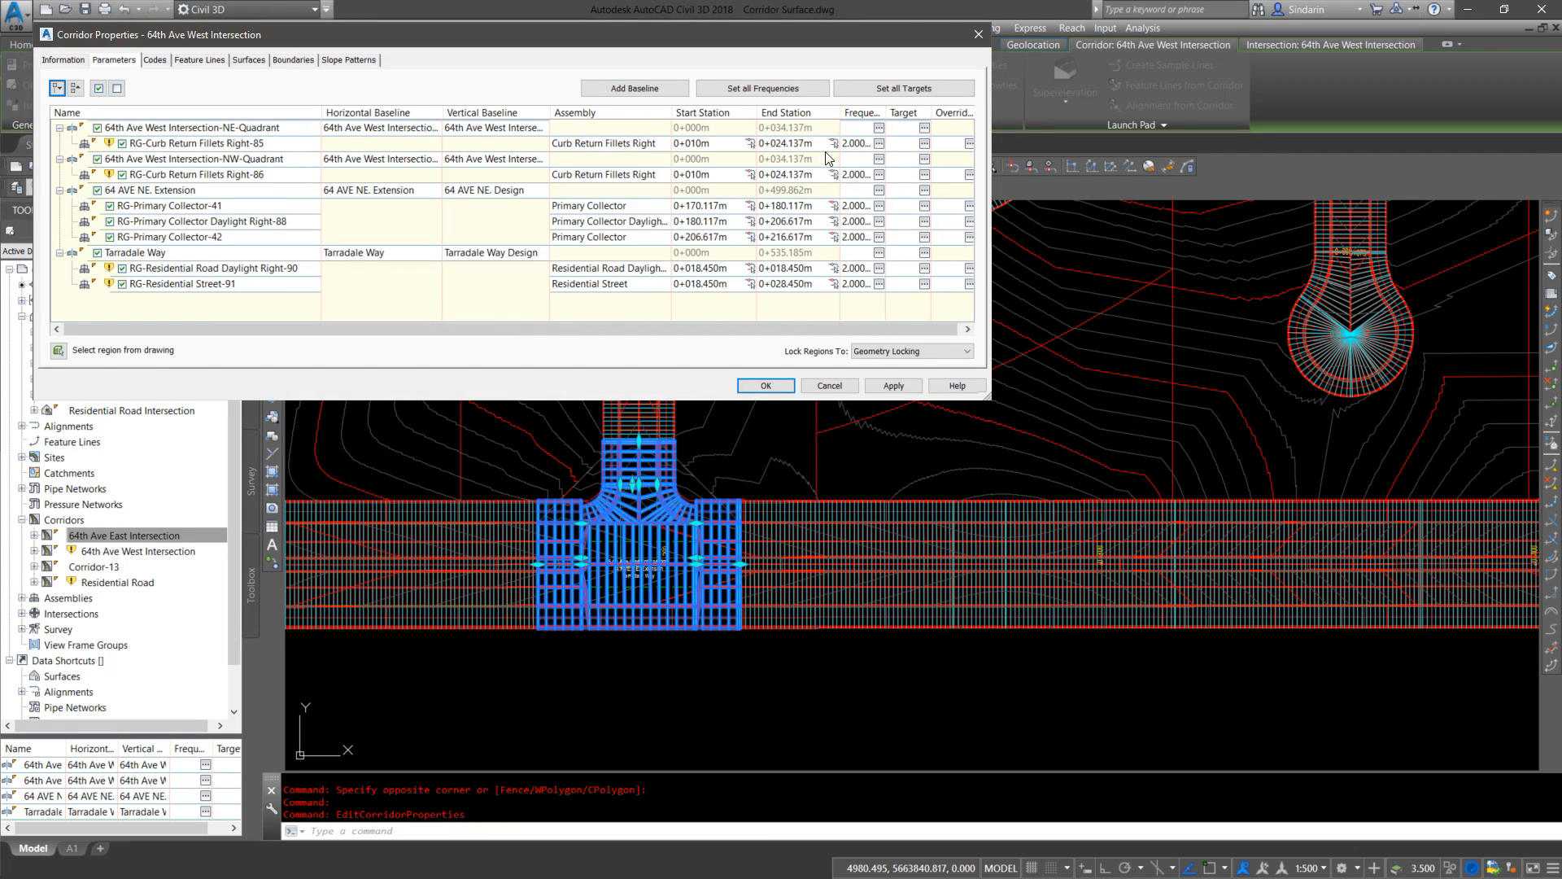
left_click(838, 144)
left_click(764, 90)
left_click(938, 278)
type("1")
key("Return")
left_click(938, 305)
type("1")
key("Return")
Step: Set the frequencies along spirals and vertical curves to 1 m and rebuild the 64th Ave West Intersection corridor
left_click(938, 345)
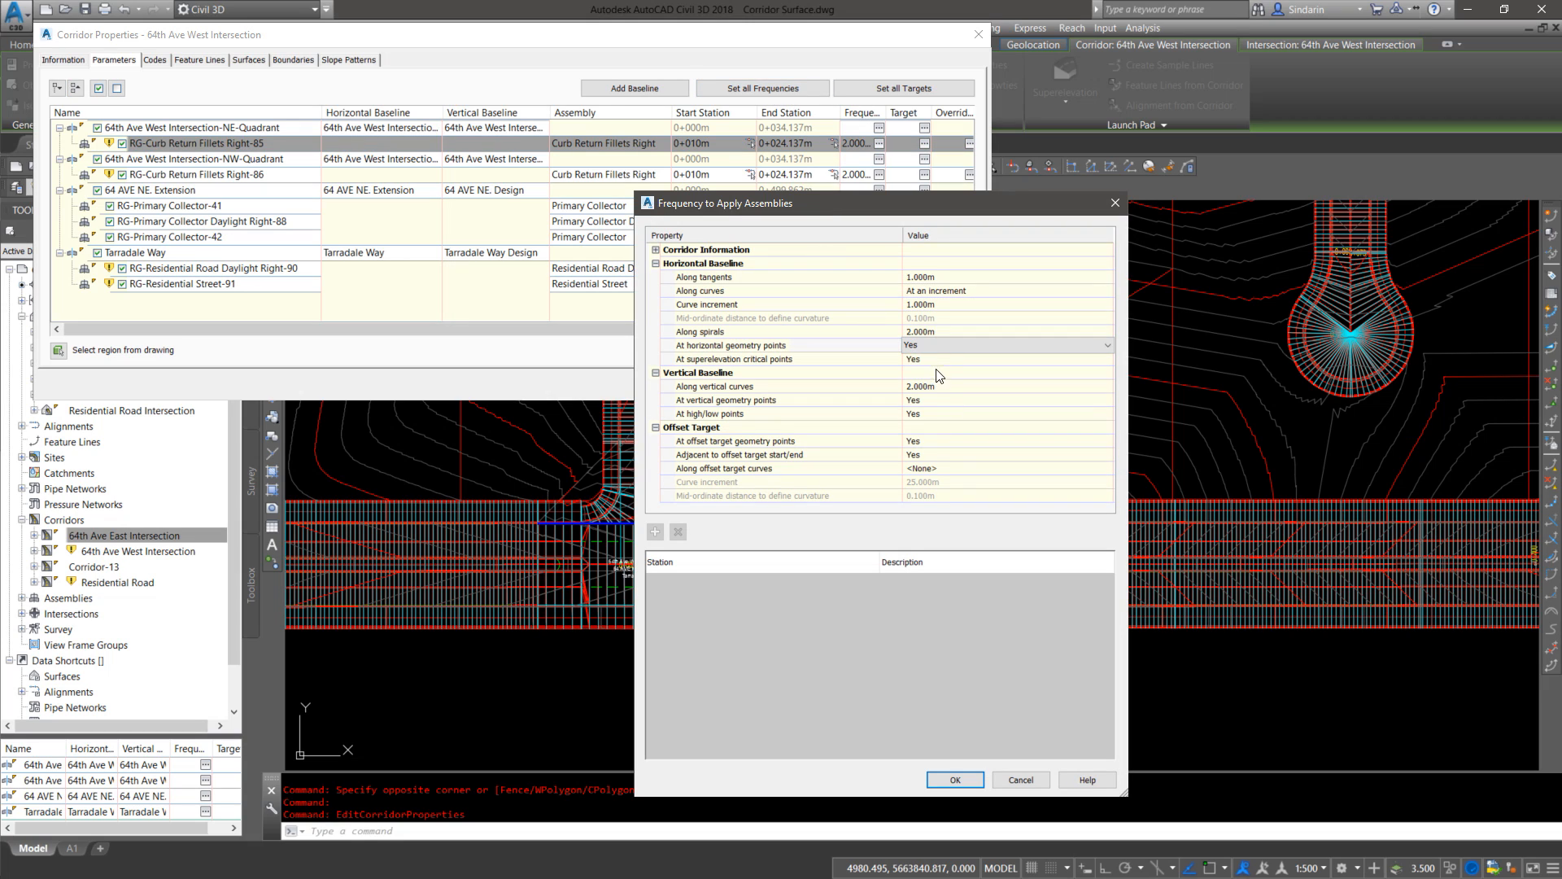
left_click(938, 331)
type("1")
key("Return")
left_click(938, 387)
type("1")
key("Return")
key("Return")
left_click(765, 385)
left_click(689, 410)
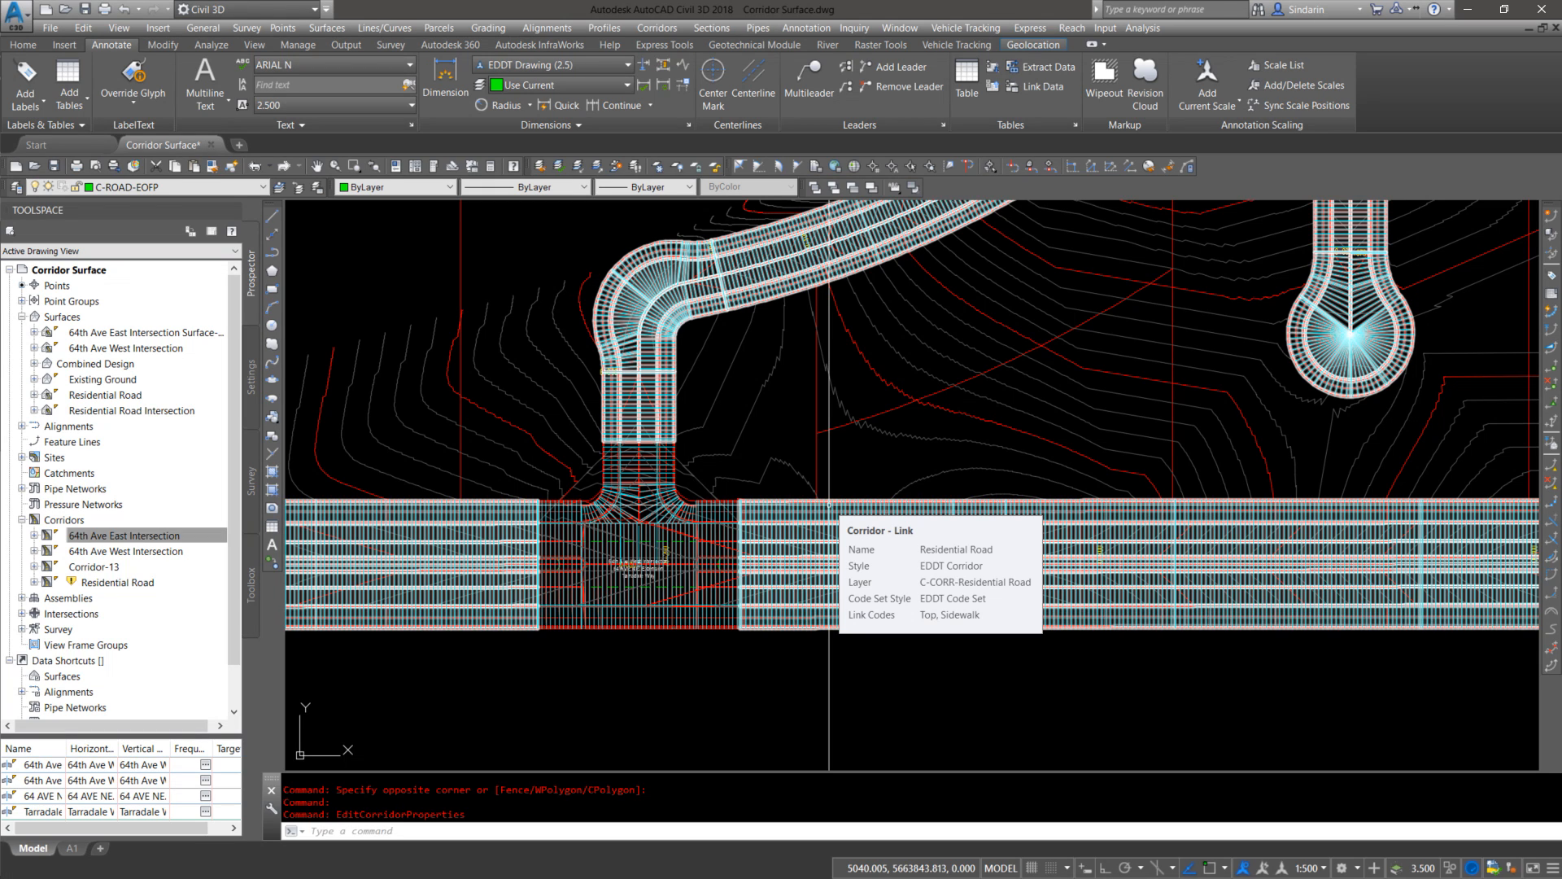
Step: Switch on automatic rebuild for the Residential Road corridor to bring it up to date, and switch automatic rebuild off again
right_click(117, 582)
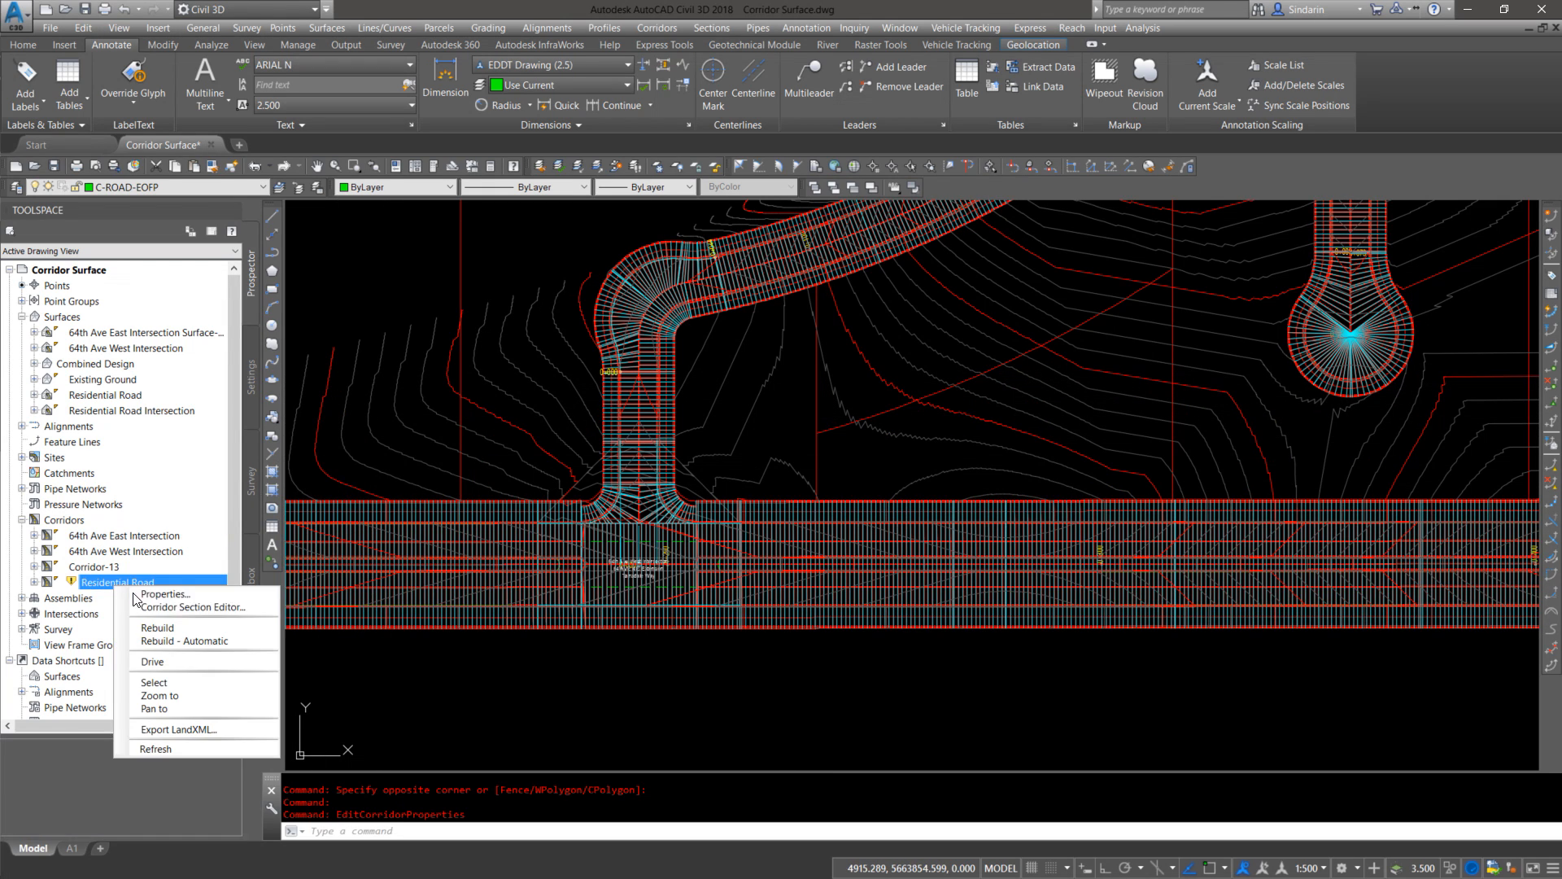
left_click(169, 641)
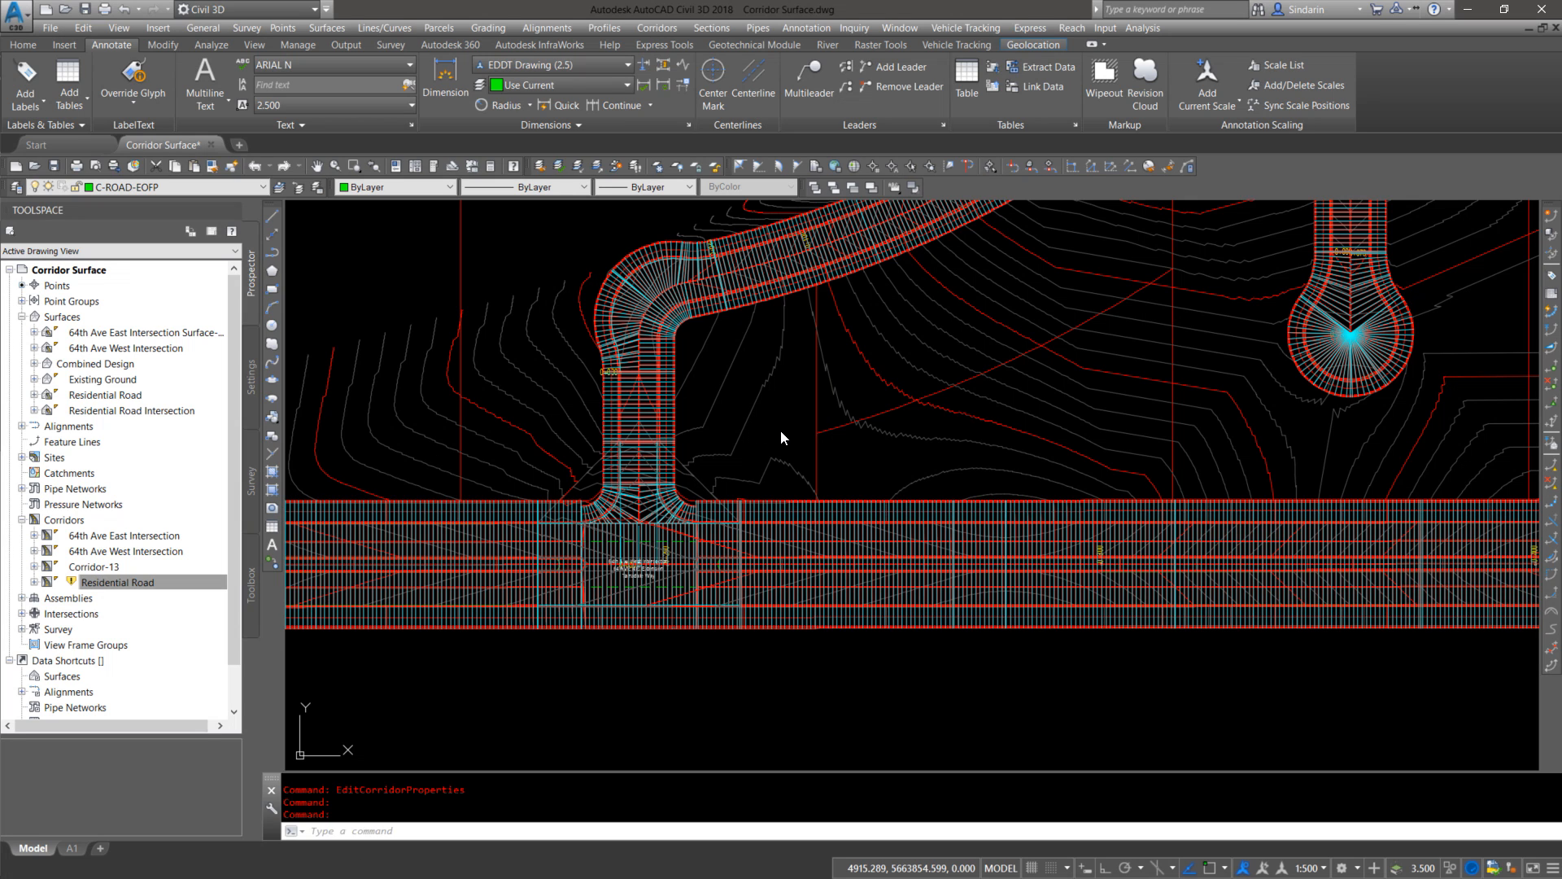
scroll(639, 361, "up", 8)
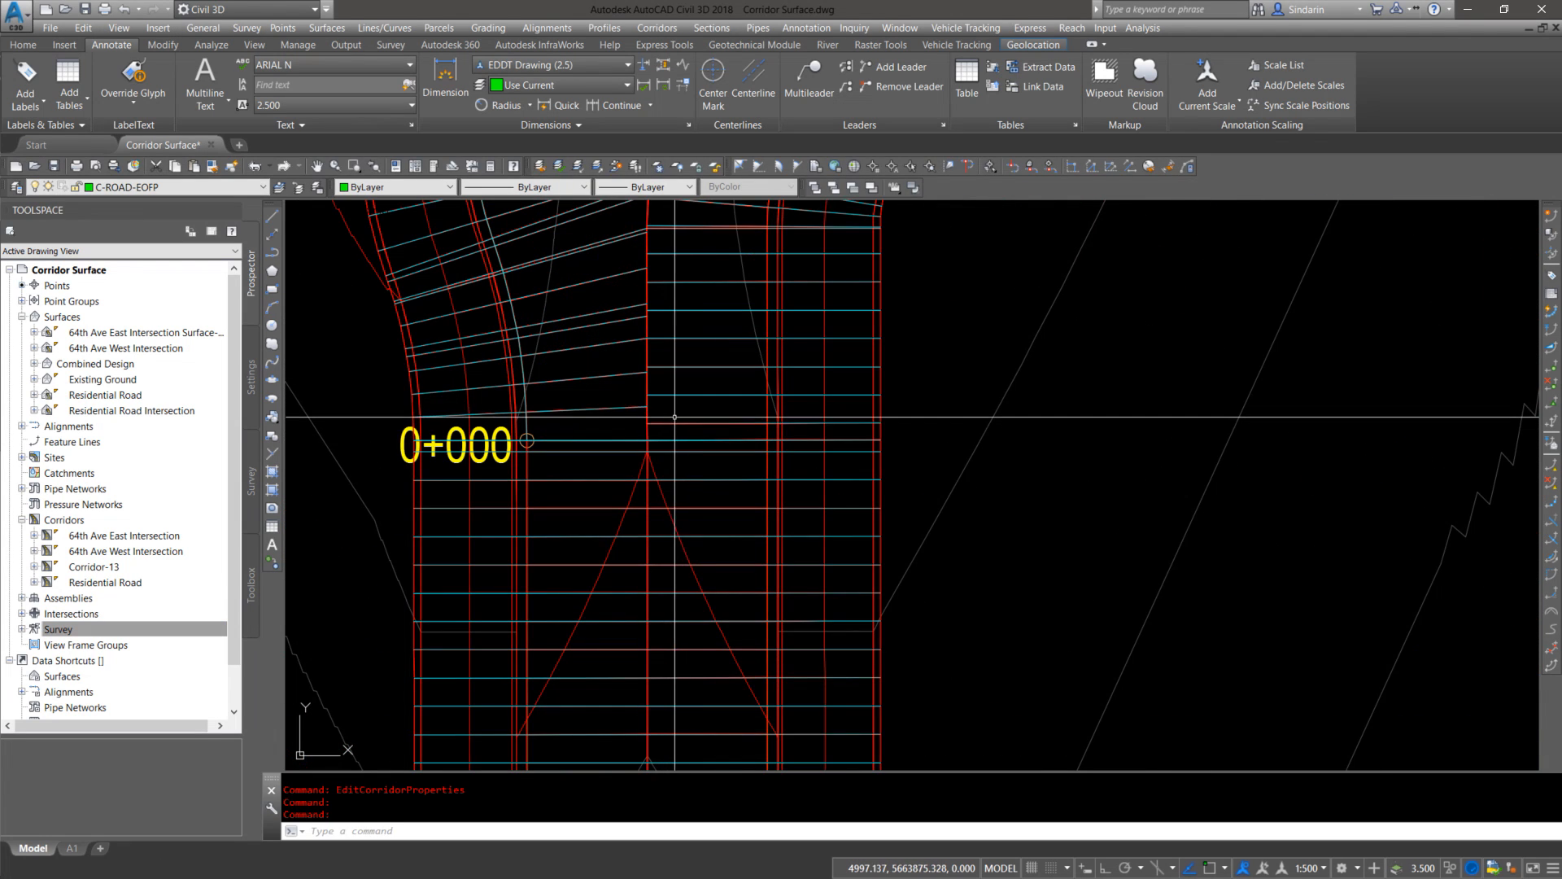
scroll(688, 419, "down", 6)
right_click(108, 586)
left_click(150, 643)
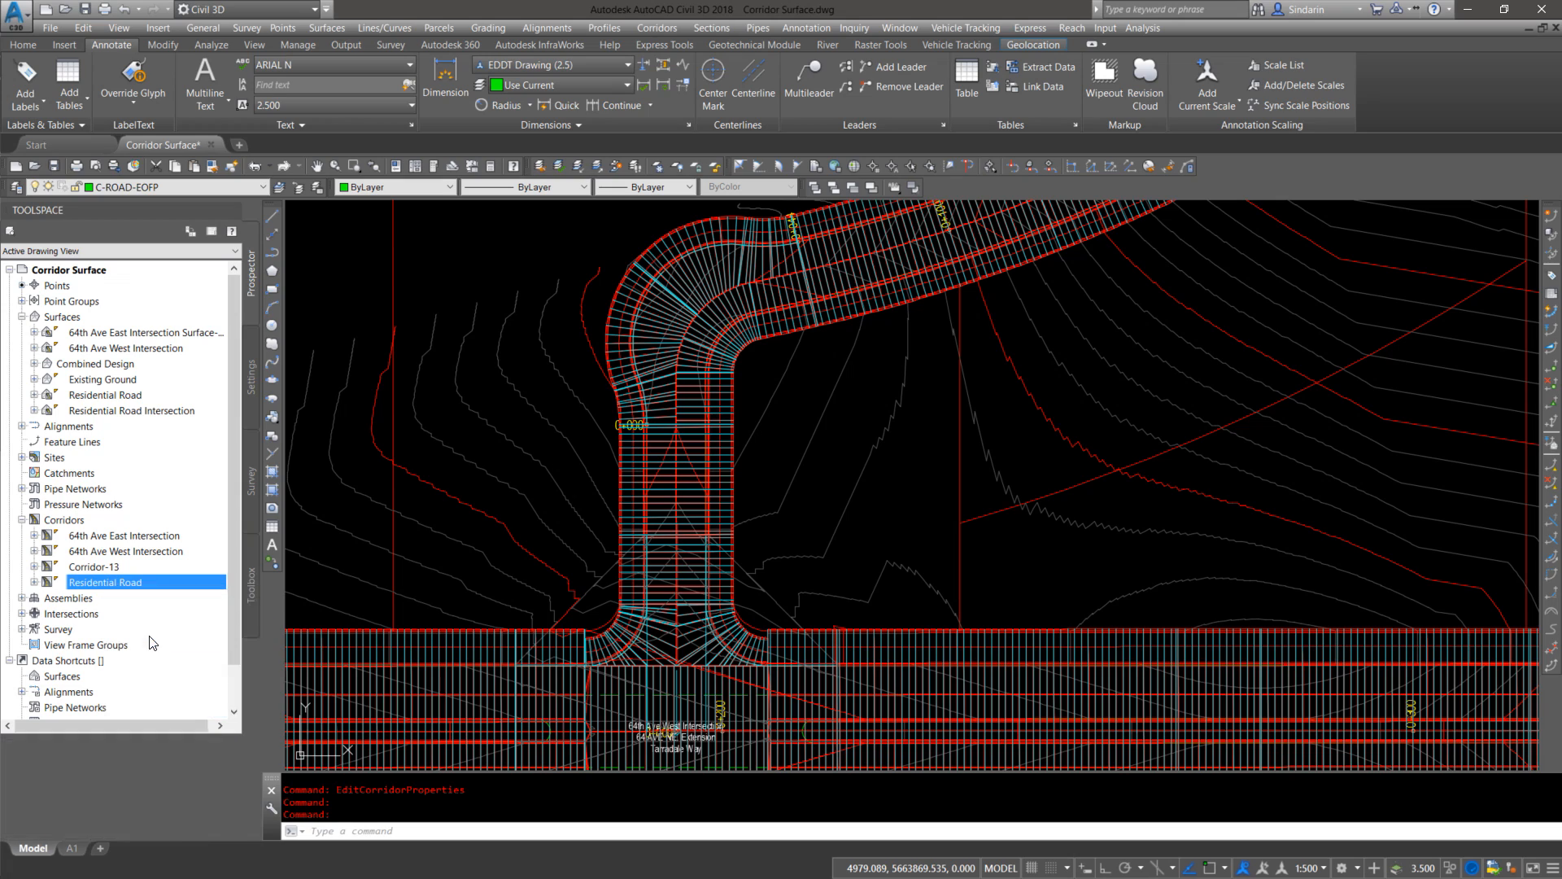
Step: Create a TIN surface named Finalized Road Top with the EDDT Design 0.5m IDX & 0.1 INT style
right_click(78, 317)
left_click(132, 324)
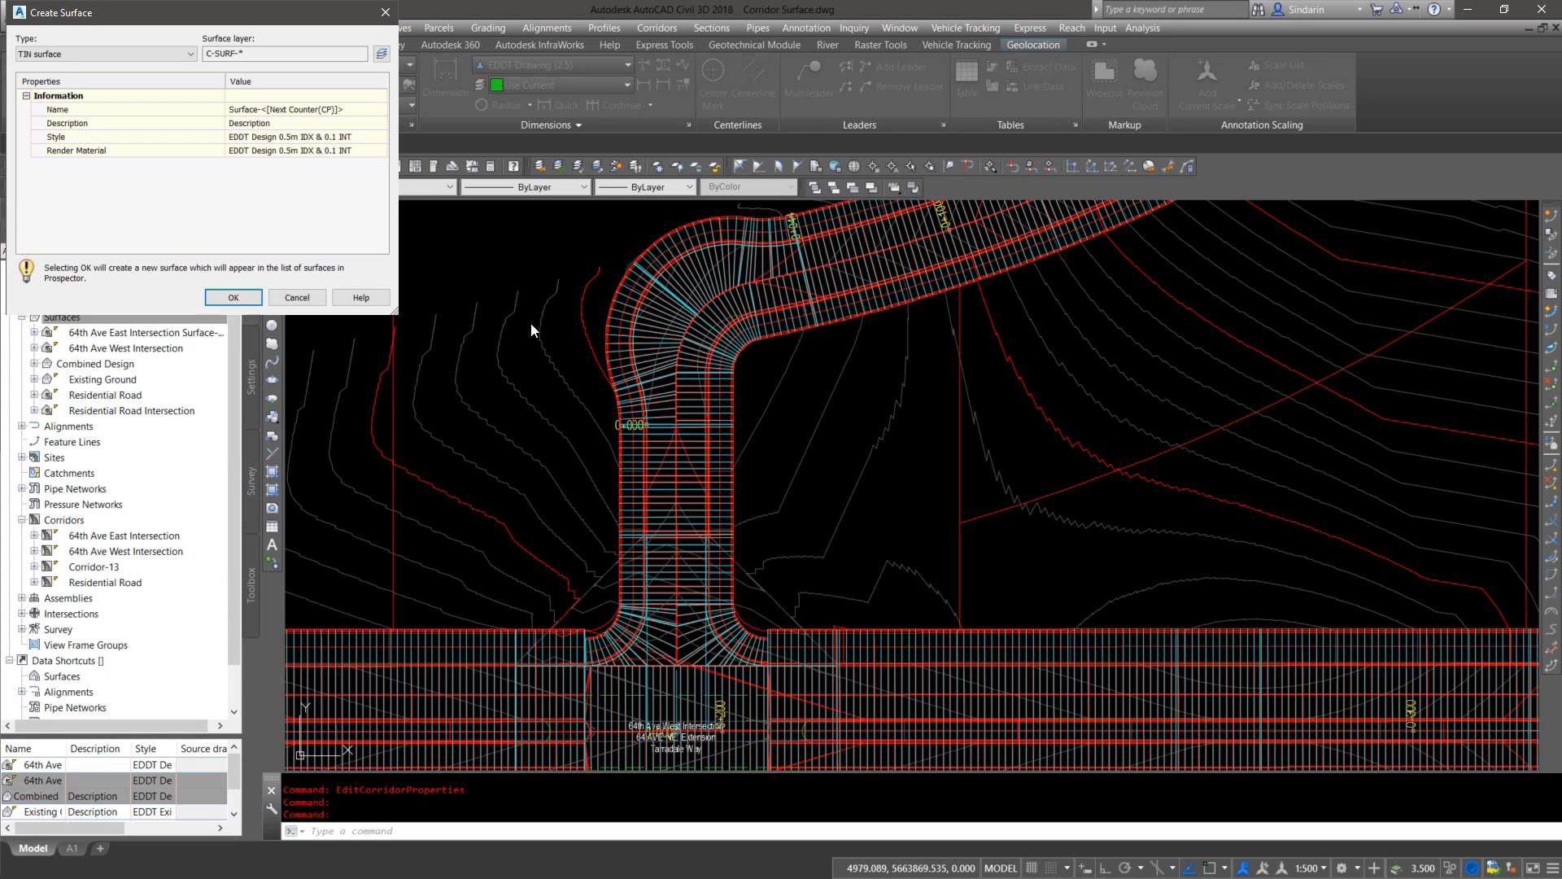
left_click(289, 112)
type("Finalized Road Top")
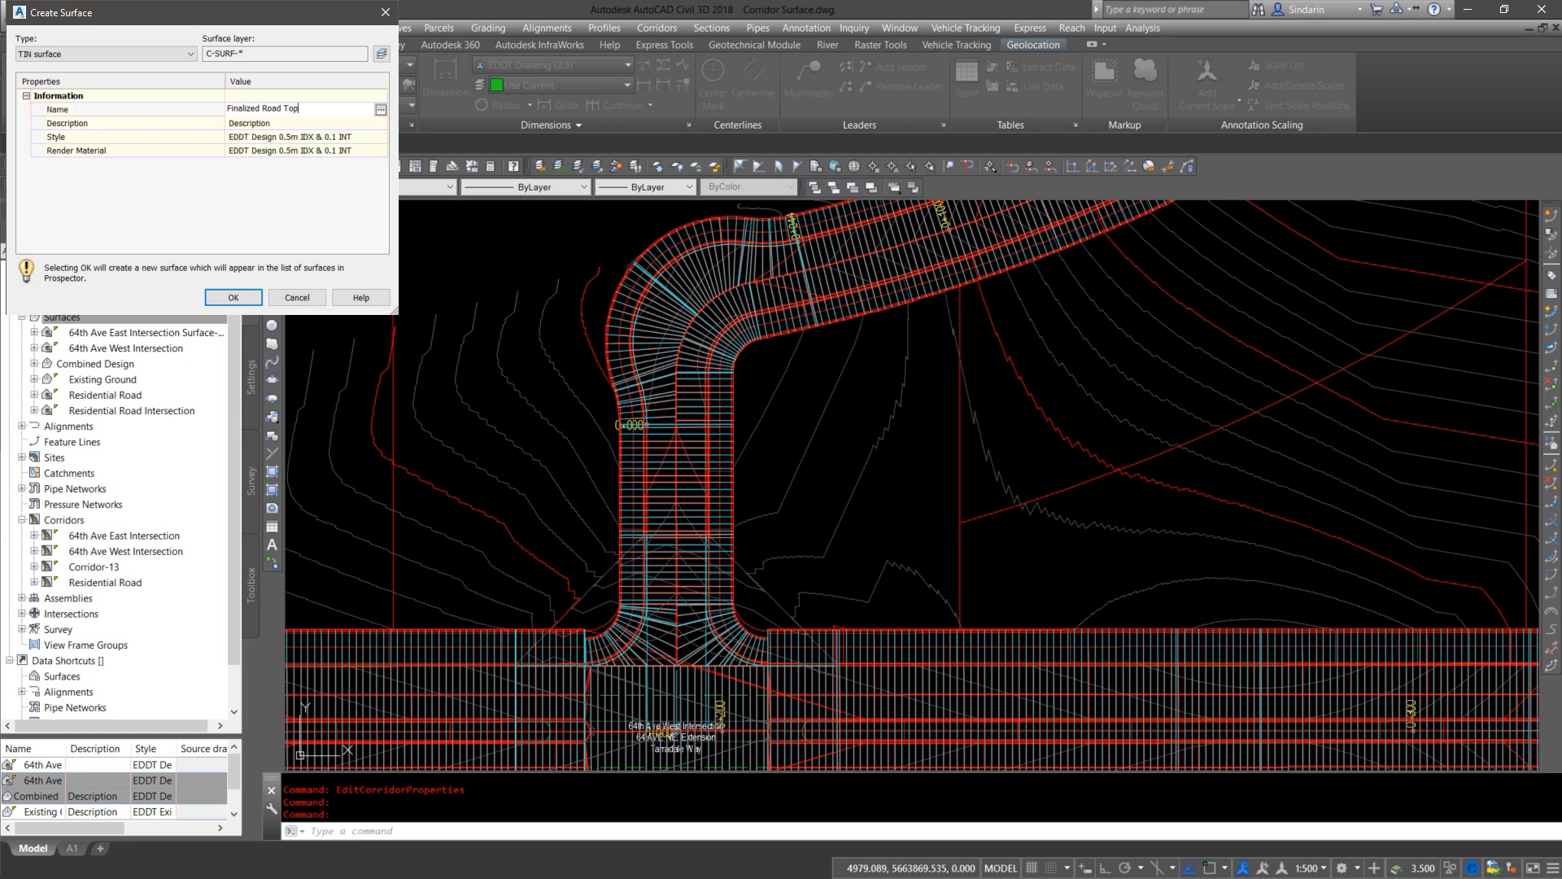
left_click(233, 297)
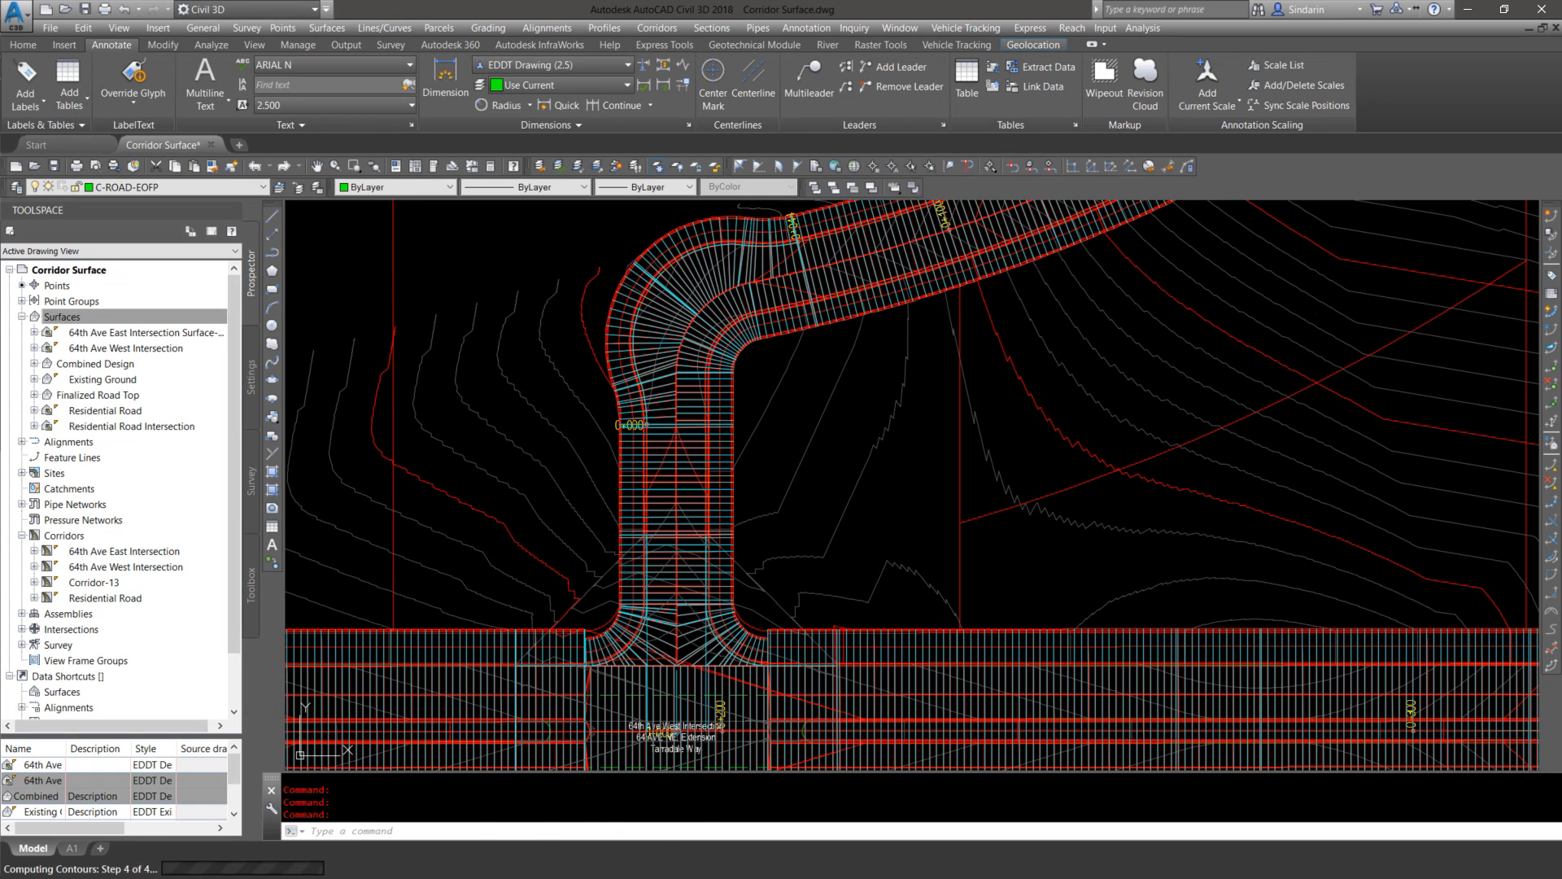
Step: Freeze the layers of the Residential Road, 64th Ave West Intersection and 64th Ave East Intersection surfaces
left_click(658, 166)
left_click(579, 319)
left_click(582, 320)
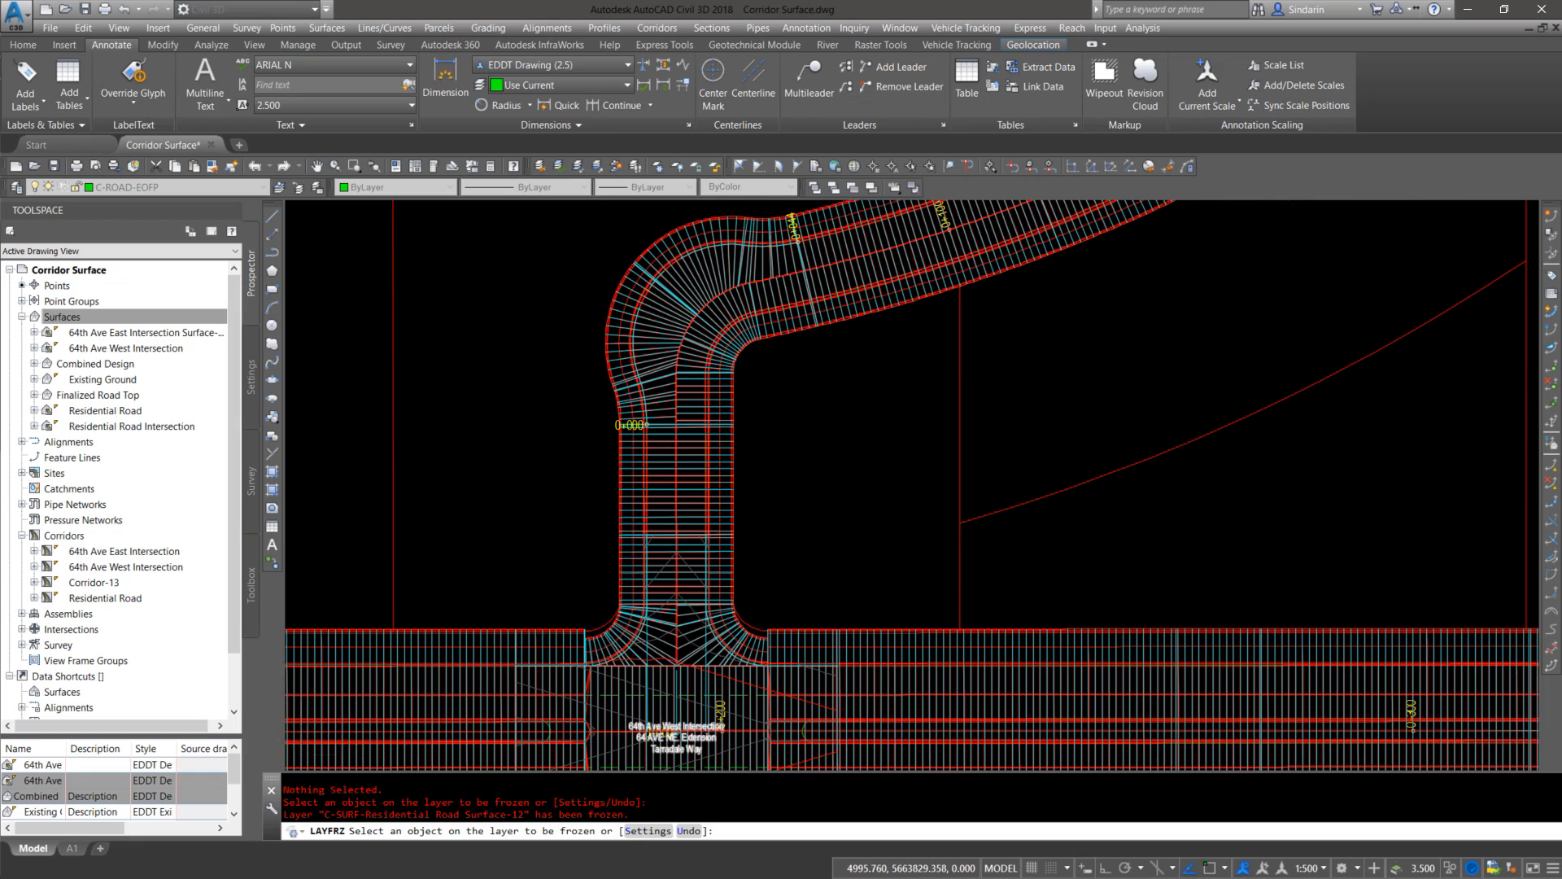
scroll(671, 733, "up", 4)
left_click(646, 627)
scroll(484, 541, "down", 5)
scroll(919, 548, "up", 4)
scroll(918, 542, "up", 3)
left_click(913, 530)
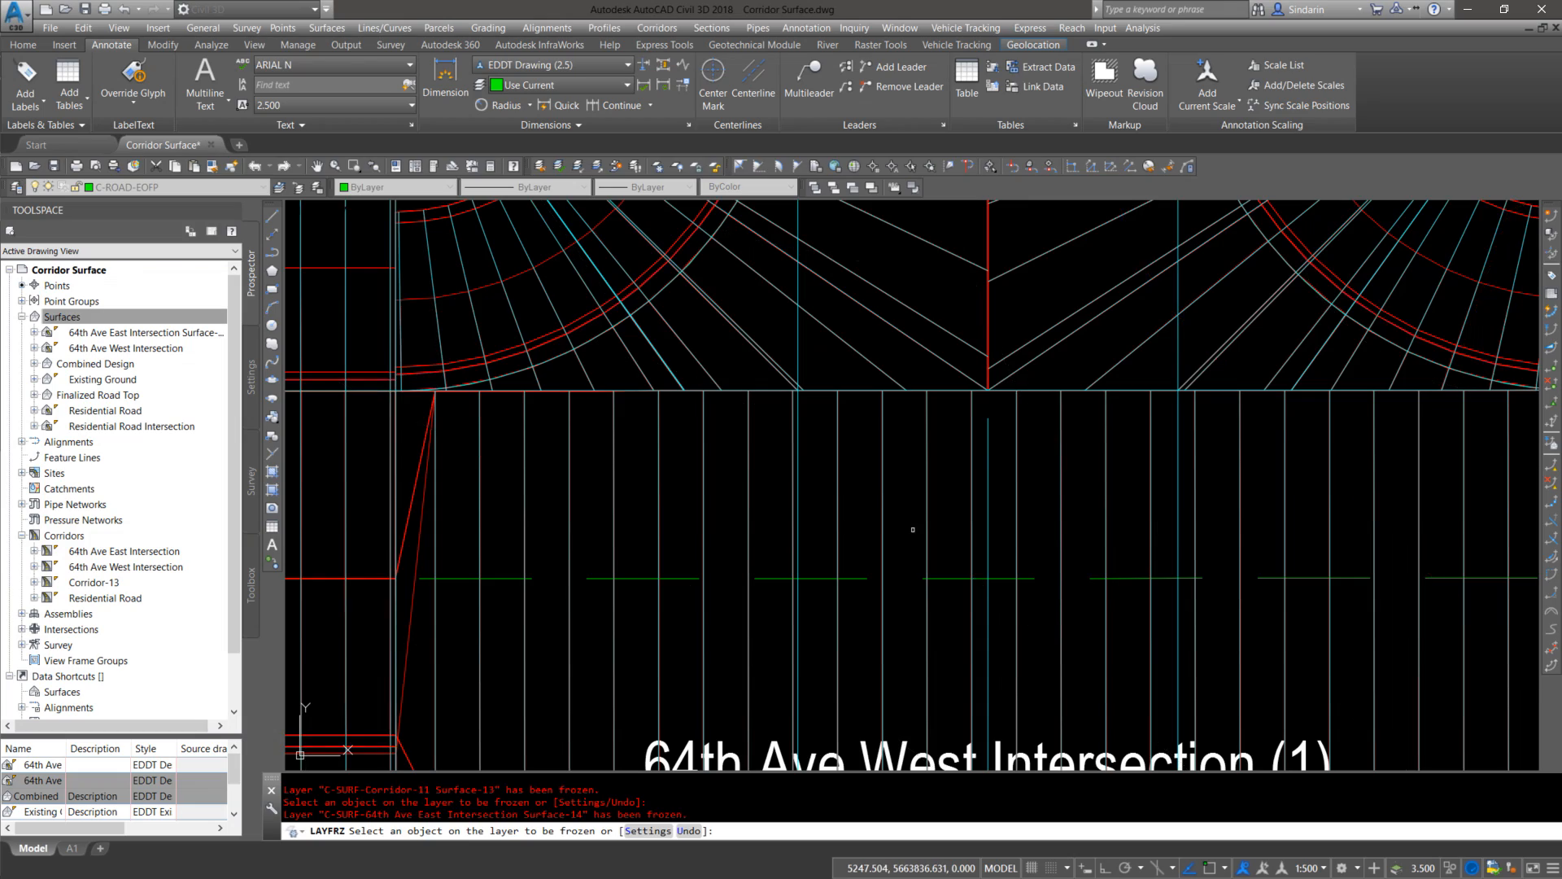
Step: Freeze the layer of the Corridor-13 surface at the Tarradale Way and Tarradale Place intersection
scroll(914, 530, "down", 6)
middle_click_drag(567, 317, 627, 634)
scroll(602, 226, "up", 5)
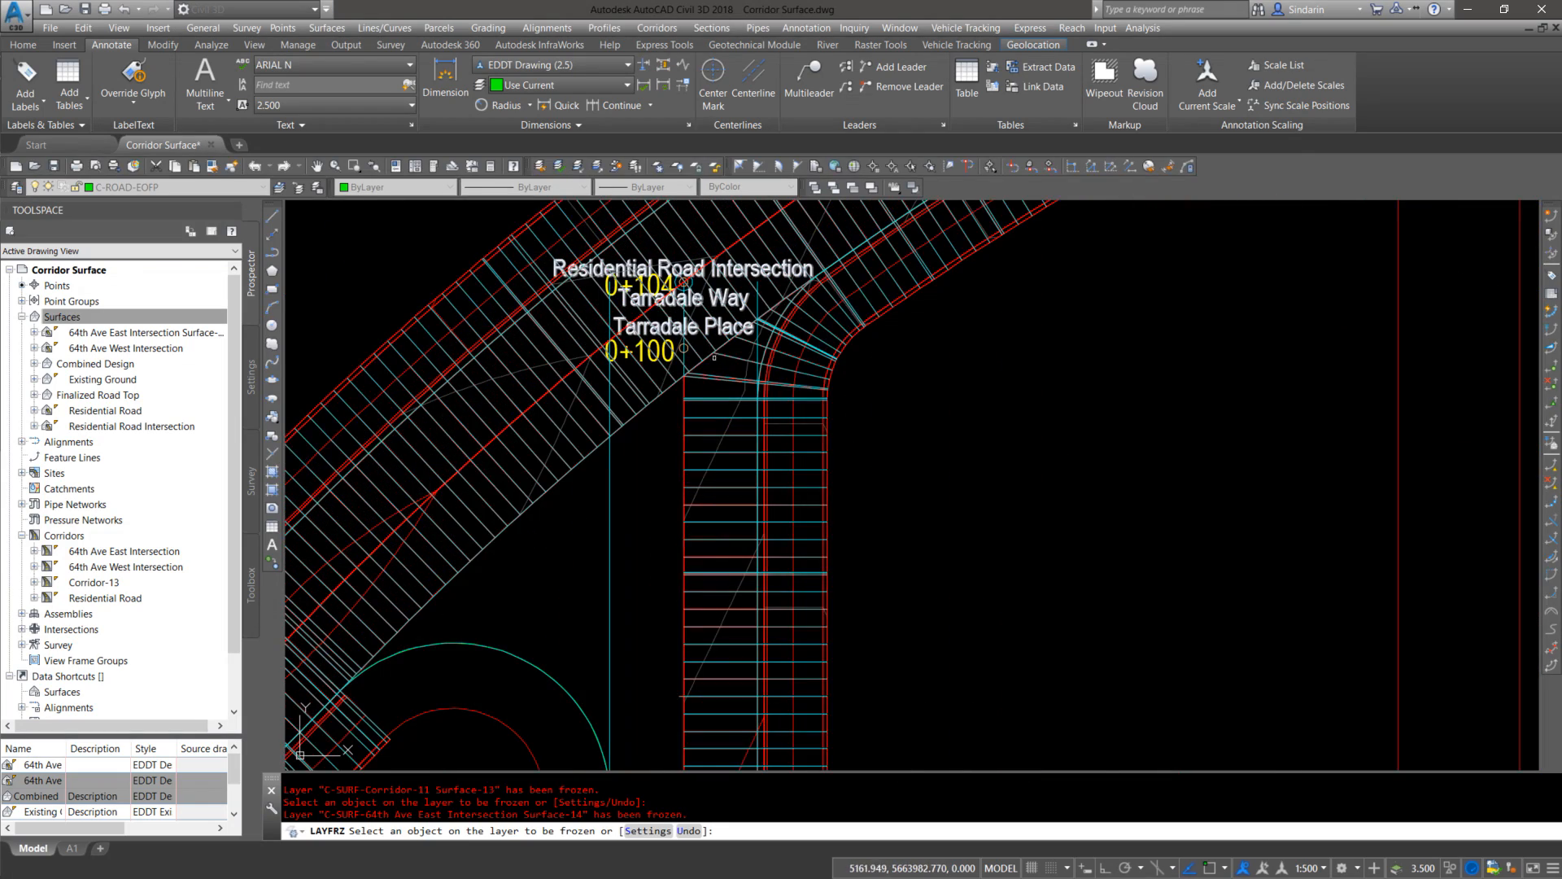
left_click(726, 420)
left_click(726, 420)
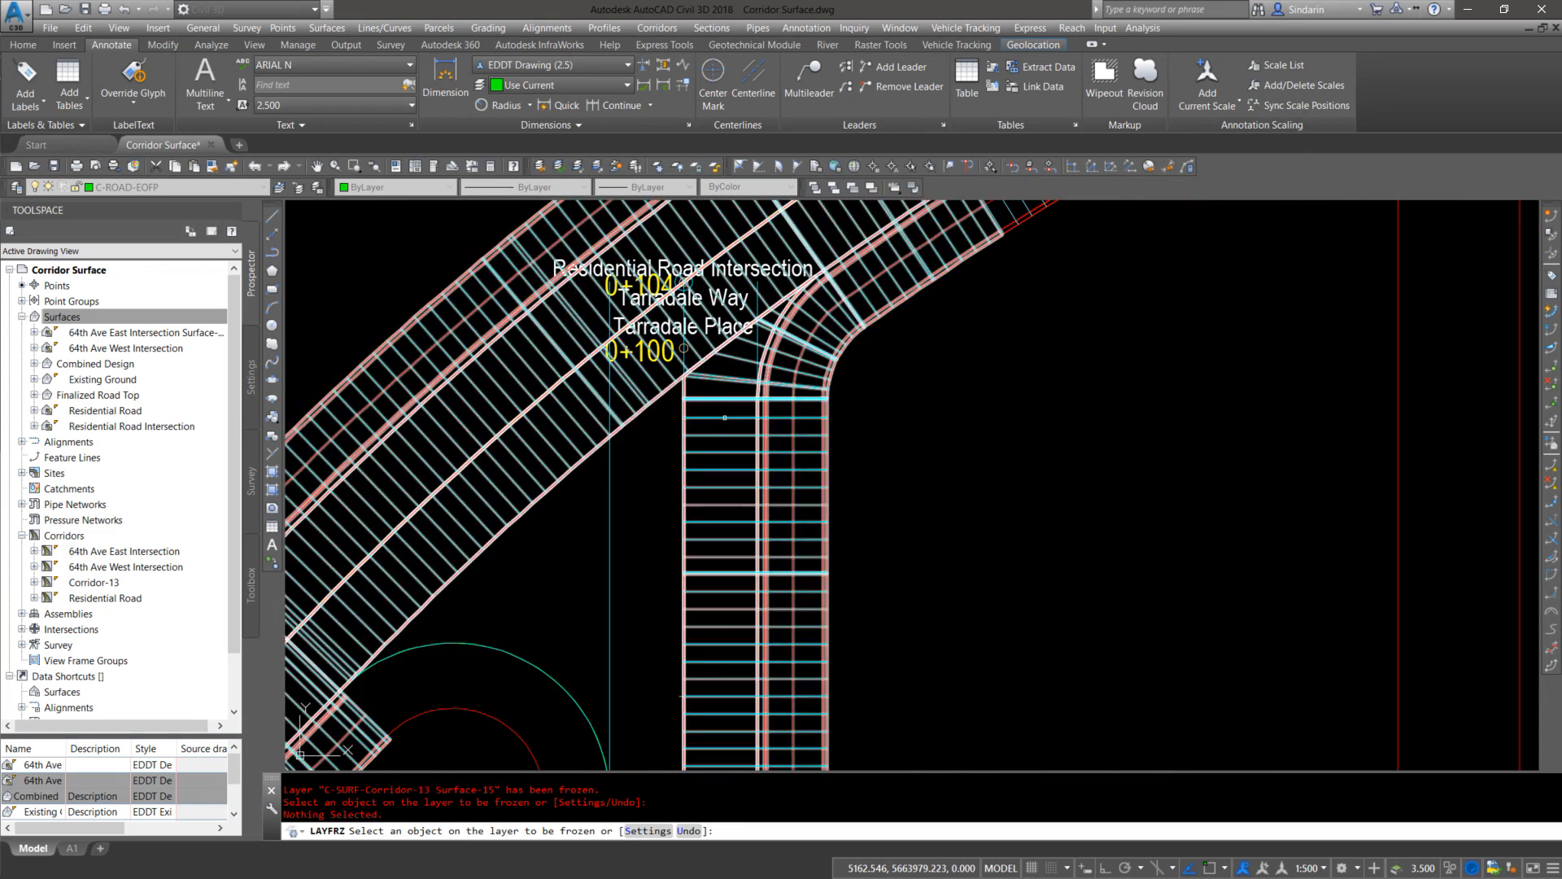
Step: Freeze the layers of the intersection corridor and the Residential Road corridor at the Tarradale Way and Tarradale Place intersection
left_click(755, 372)
scroll(755, 372, "down", 5)
scroll(786, 333, "up", 5)
left_click(805, 293)
scroll(823, 238, "down", 5)
scroll(927, 533, "up", 2)
middle_click_drag(703, 511, 865, 500)
scroll(865, 501, "down", 4)
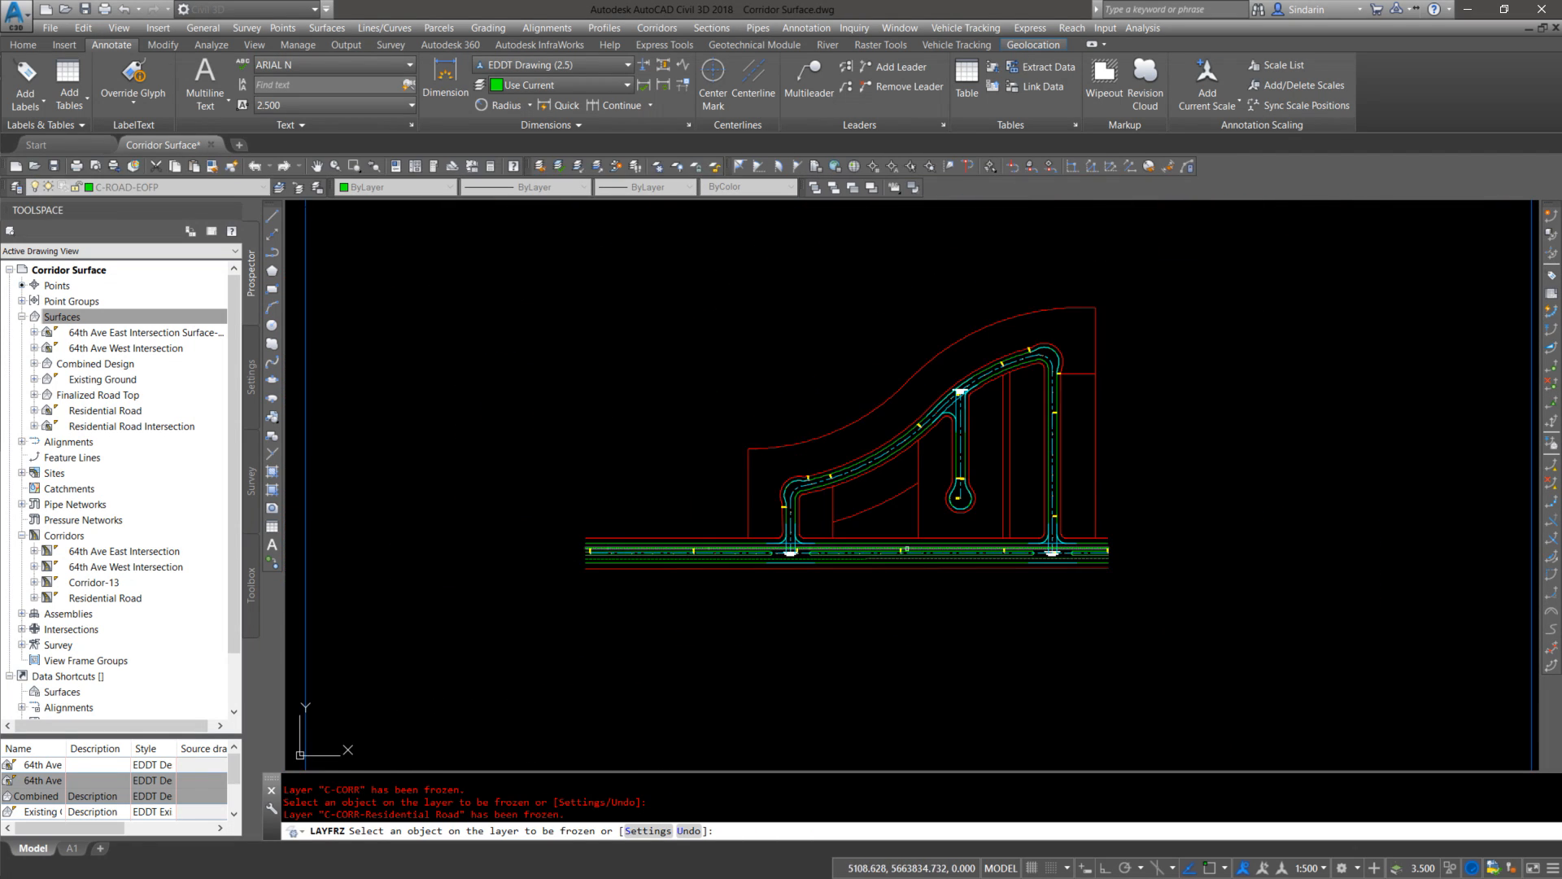
key("Escape")
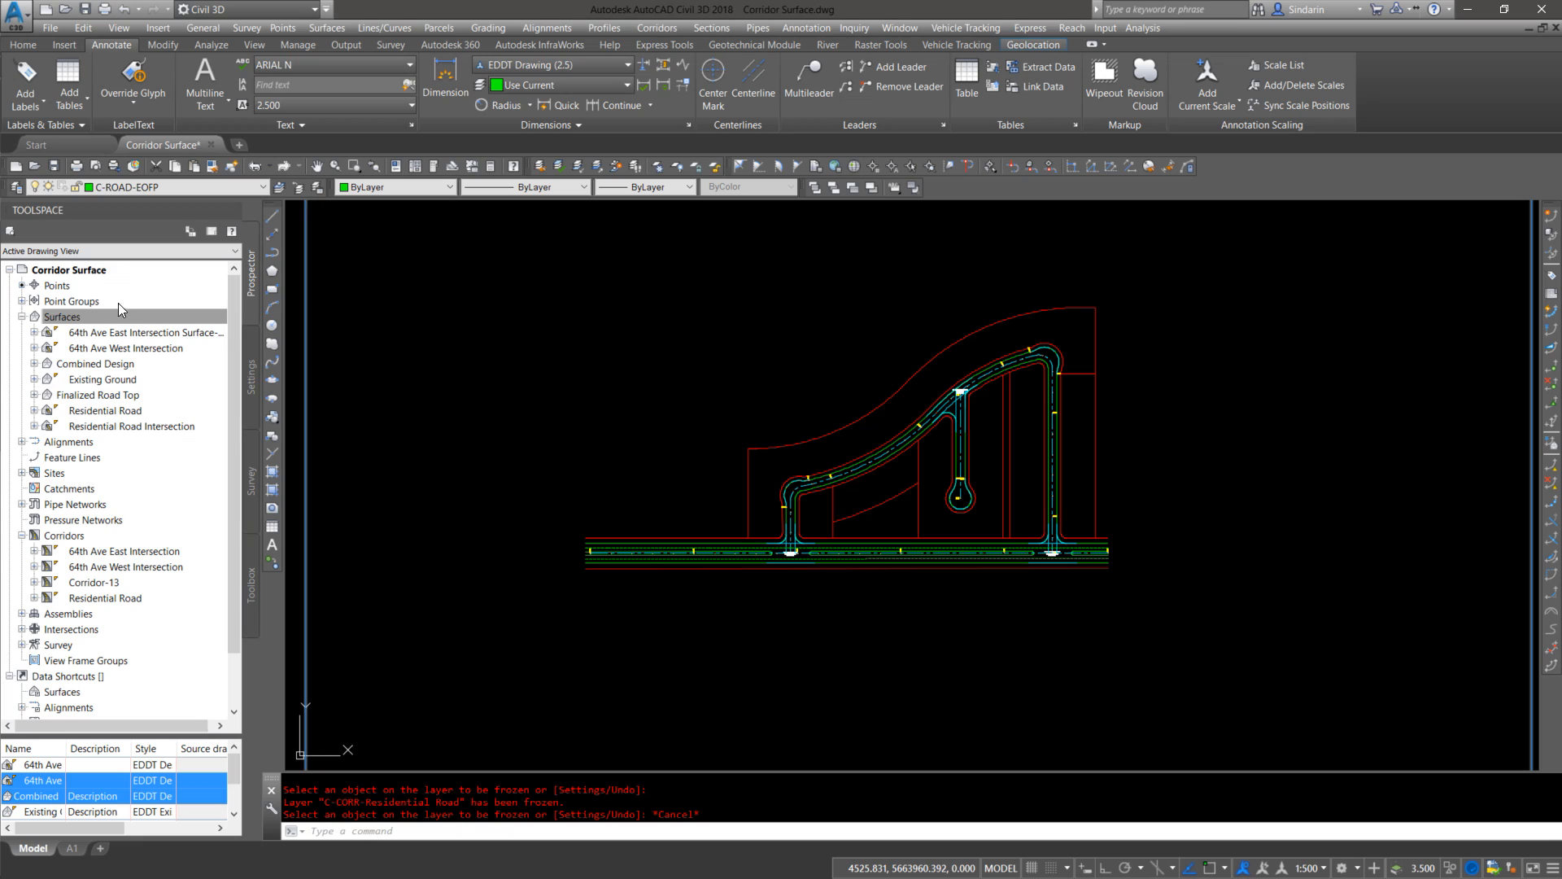
Step: Paste the Residential Road surface into the Finalized Road Top surface as an edit in its definition
left_click(91, 397)
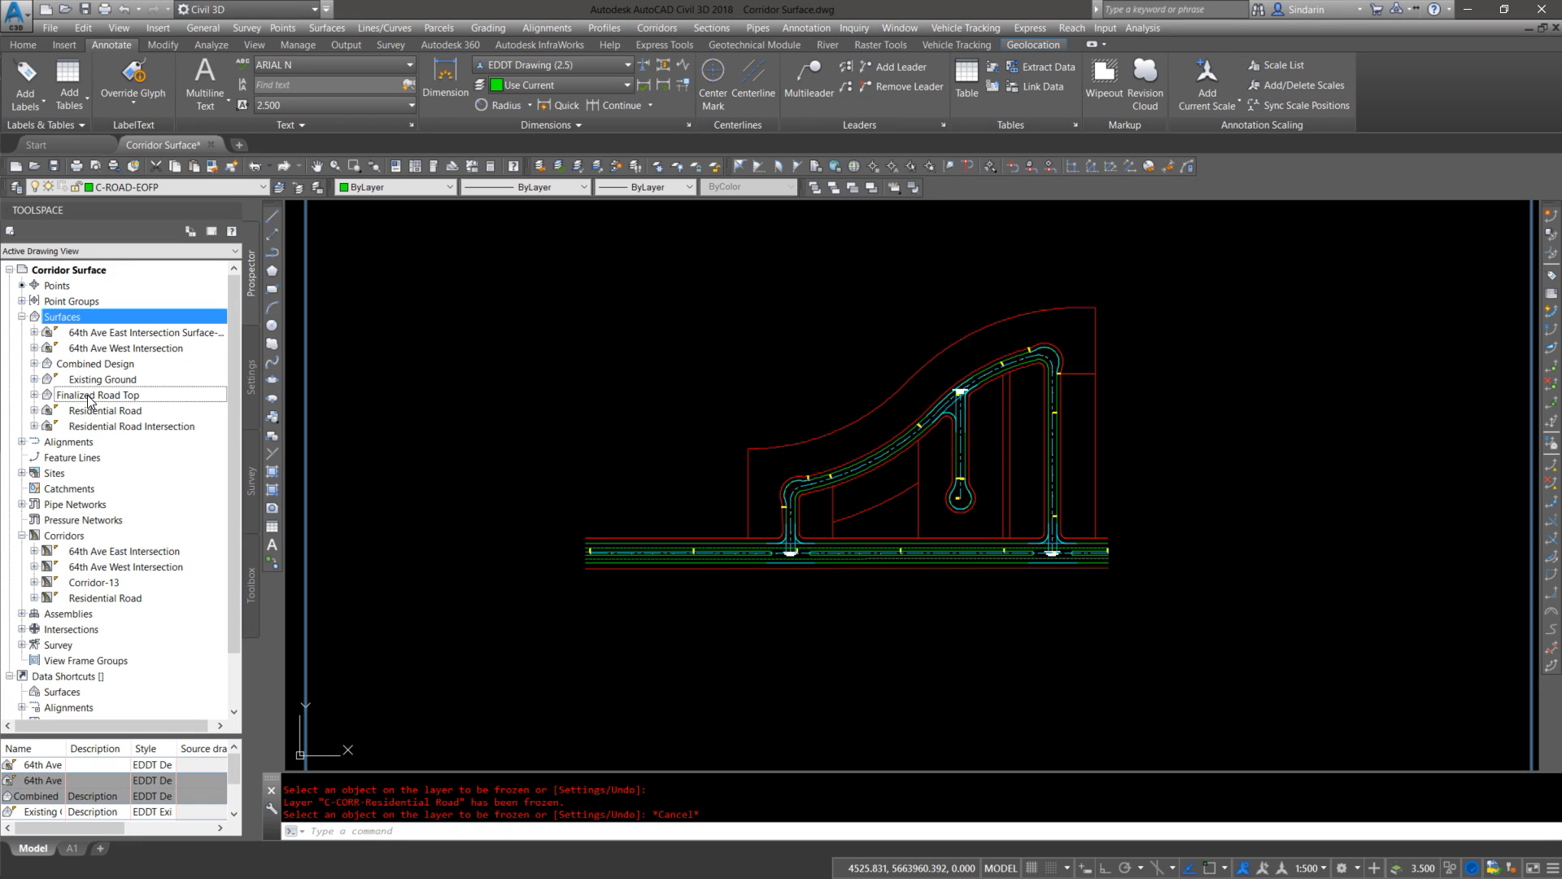
double_click(90, 396)
double_click(86, 439)
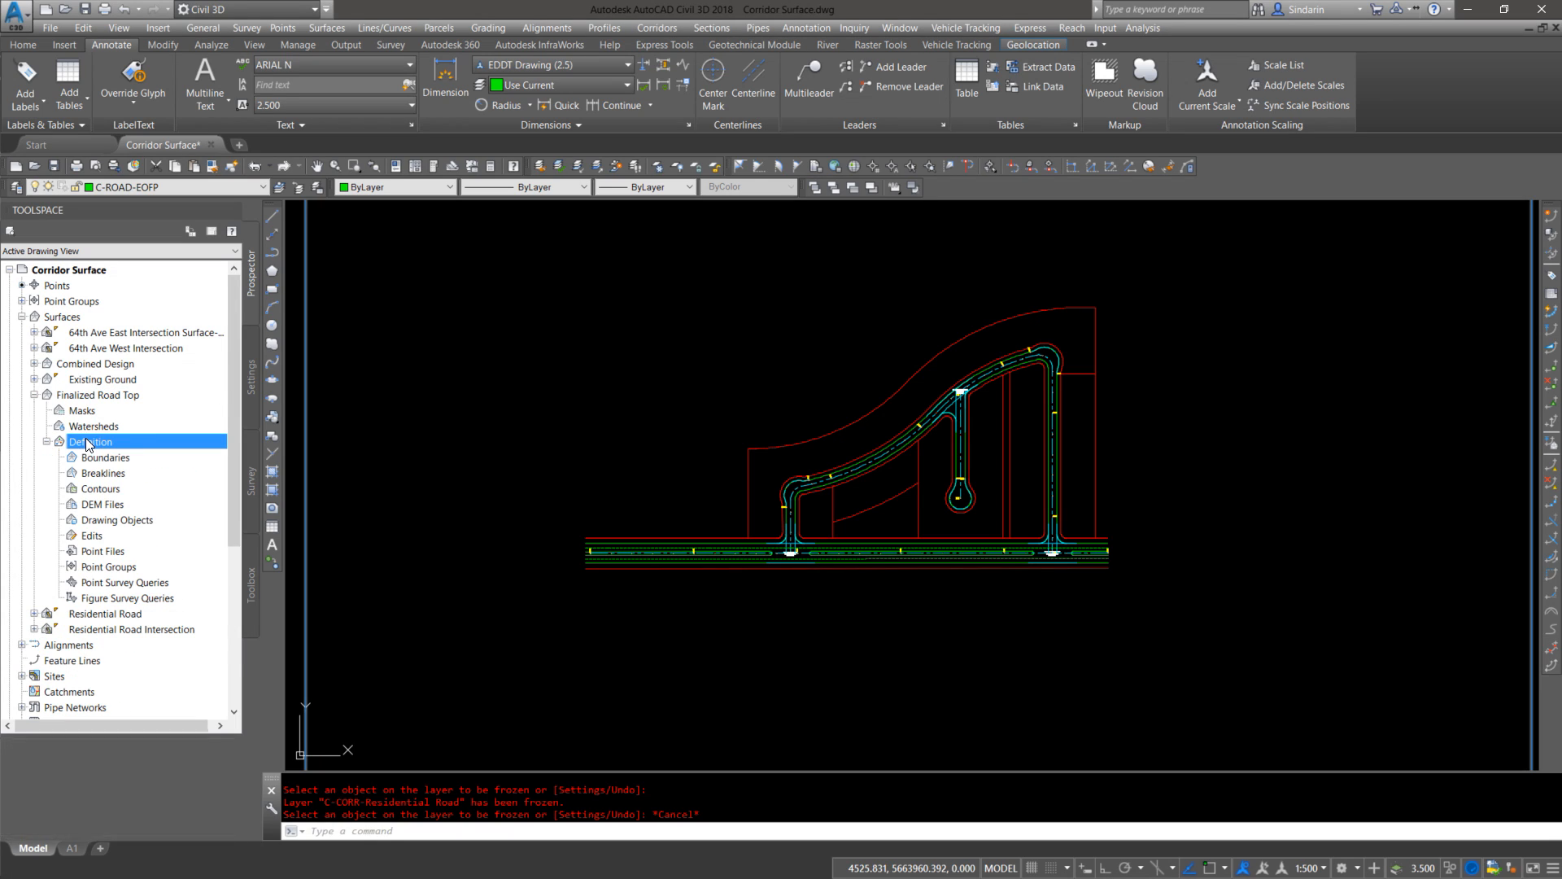
right_click(94, 537)
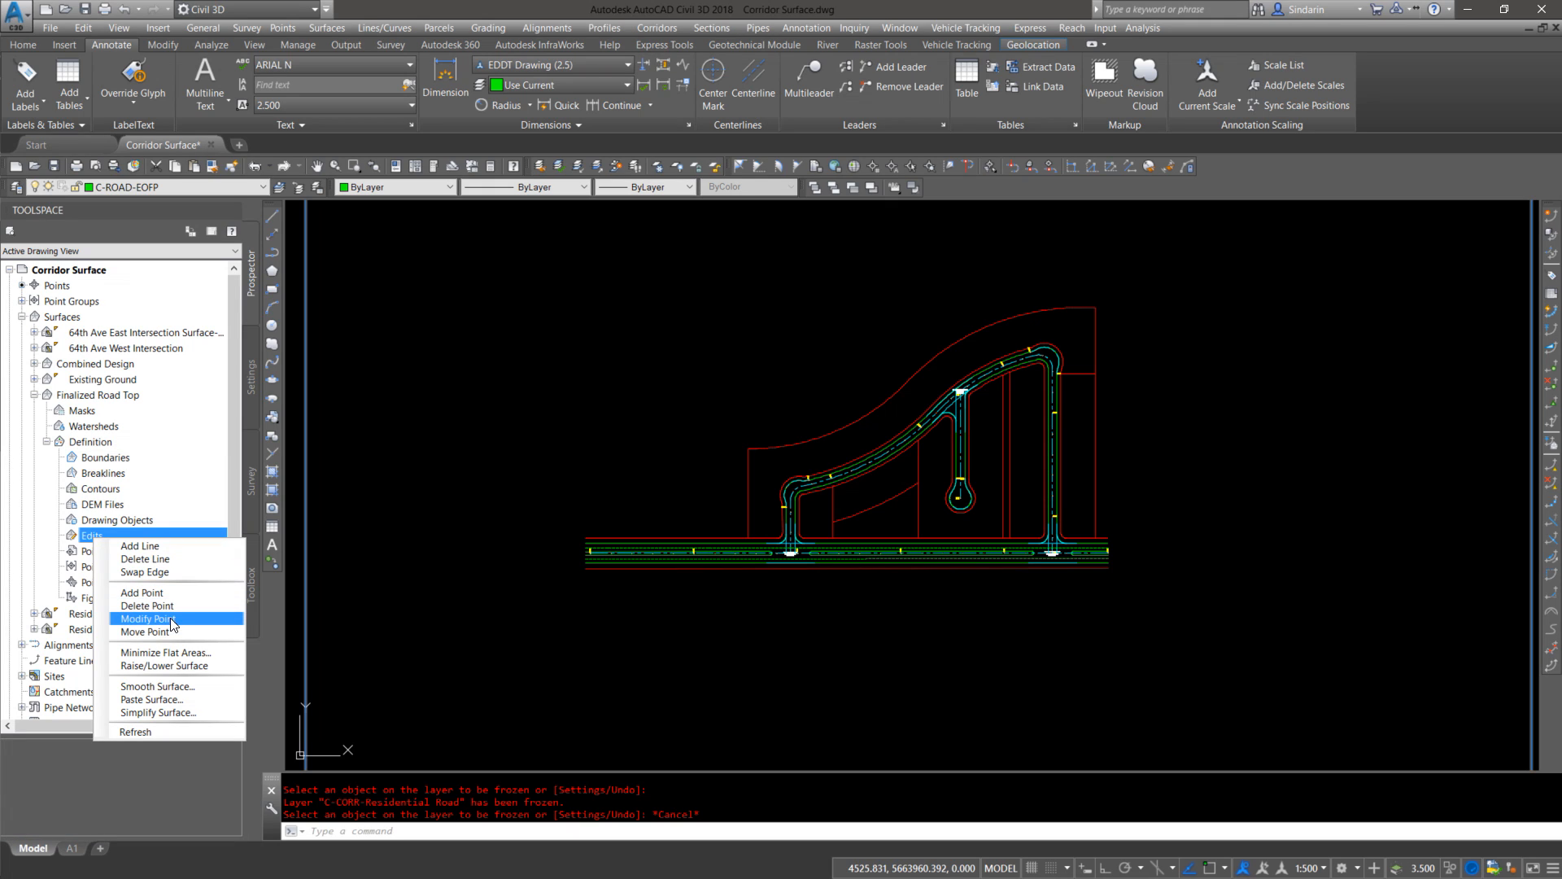
left_click(155, 701)
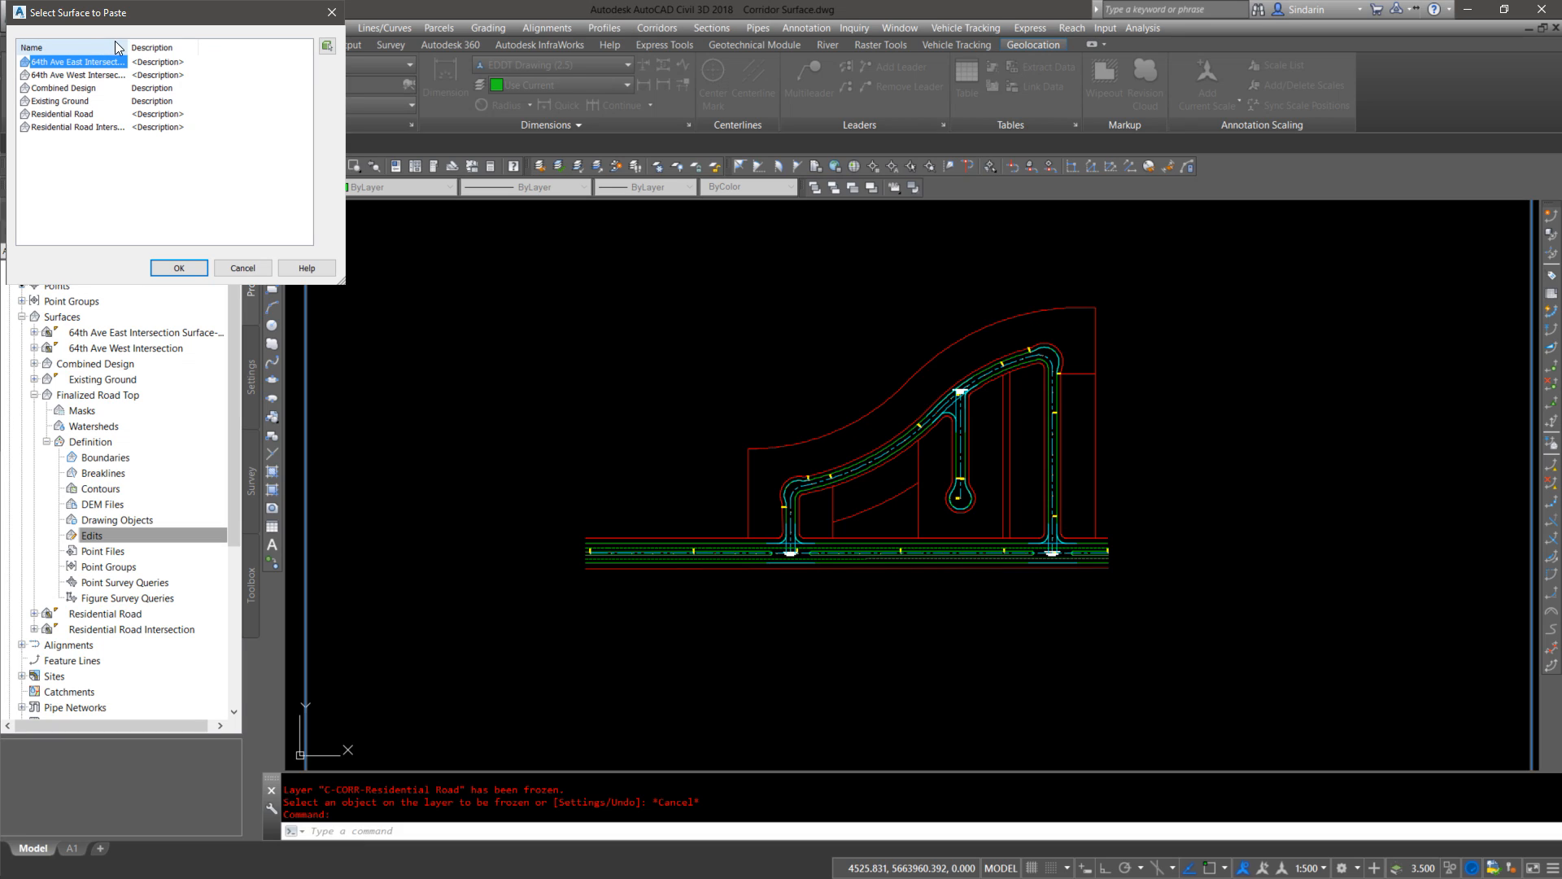
left_click_drag(126, 46, 188, 46)
left_click(114, 126)
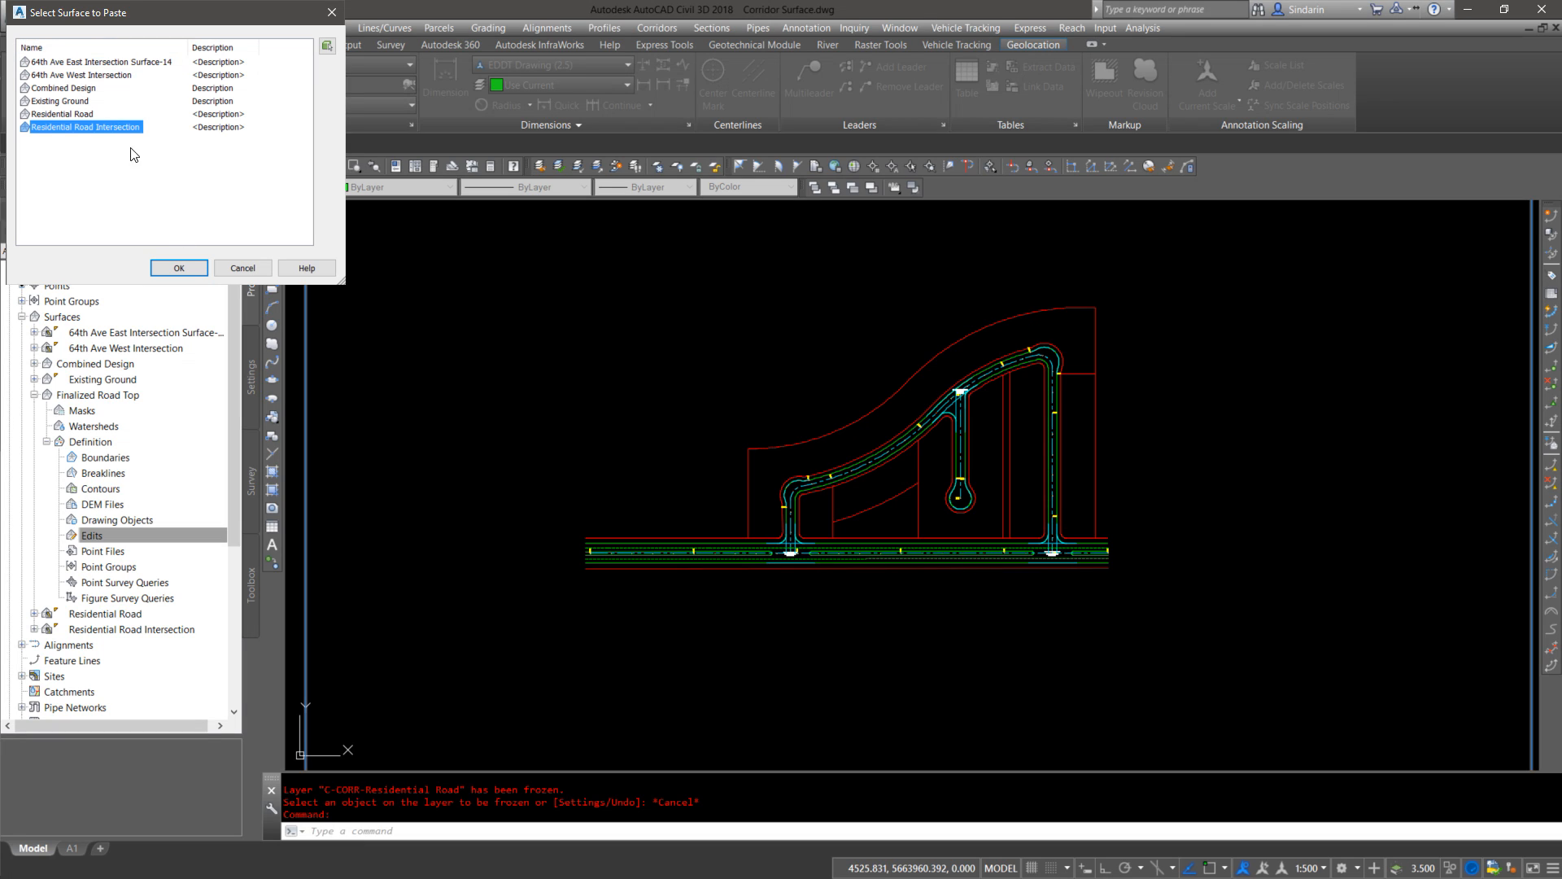
left_click(180, 268)
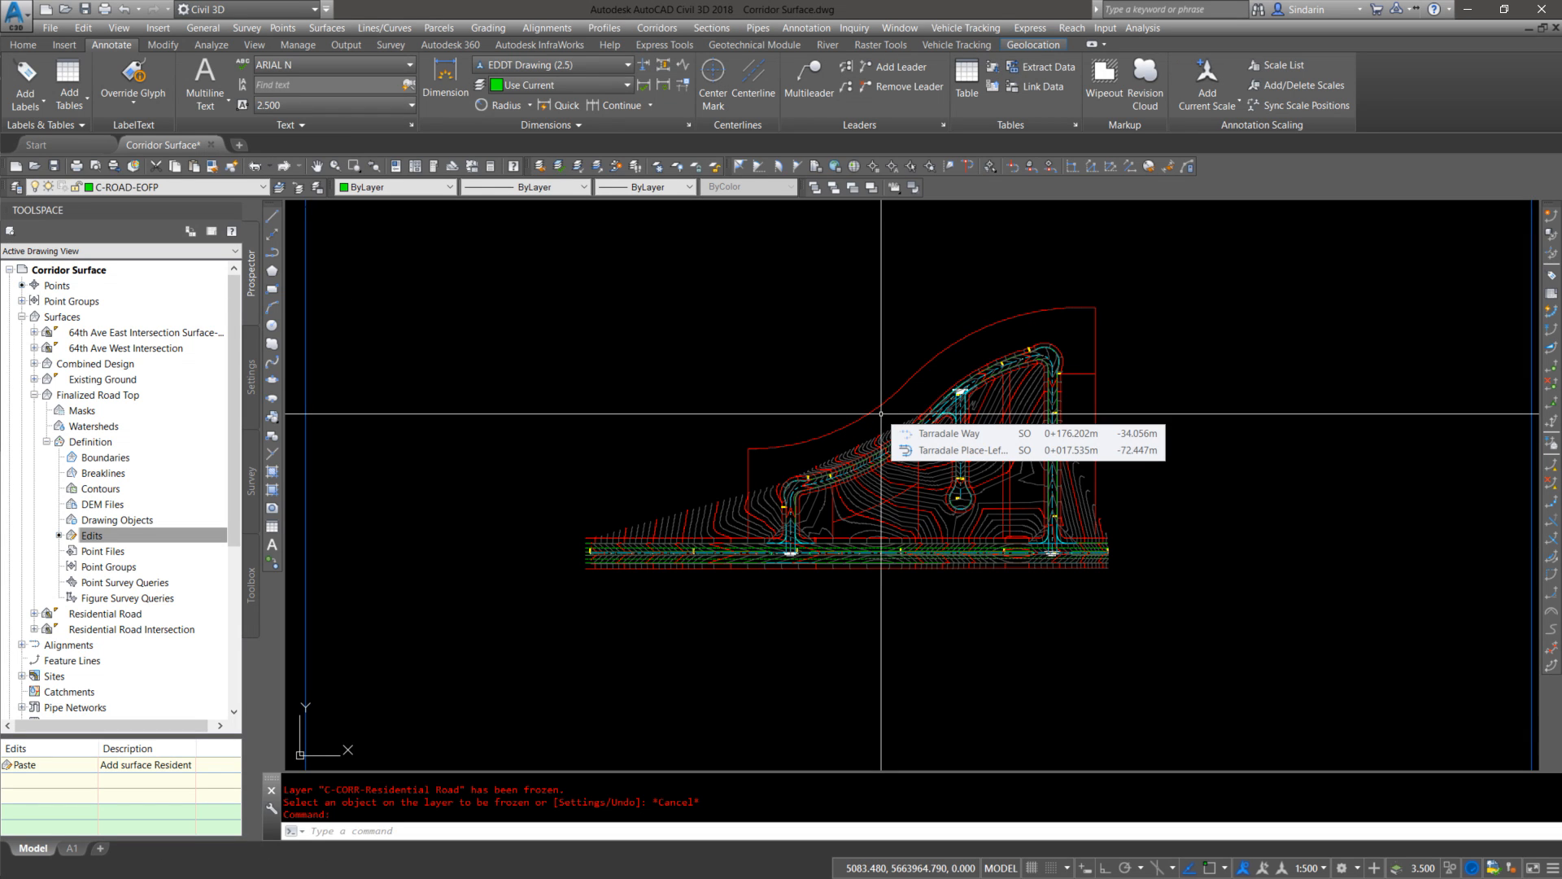
Step: Paste the 64th Ave East Intersection, 64th Ave West Intersection and Residential Road Intersection surfaces together into Finalized Road Top
scroll(1028, 575, "up", 2)
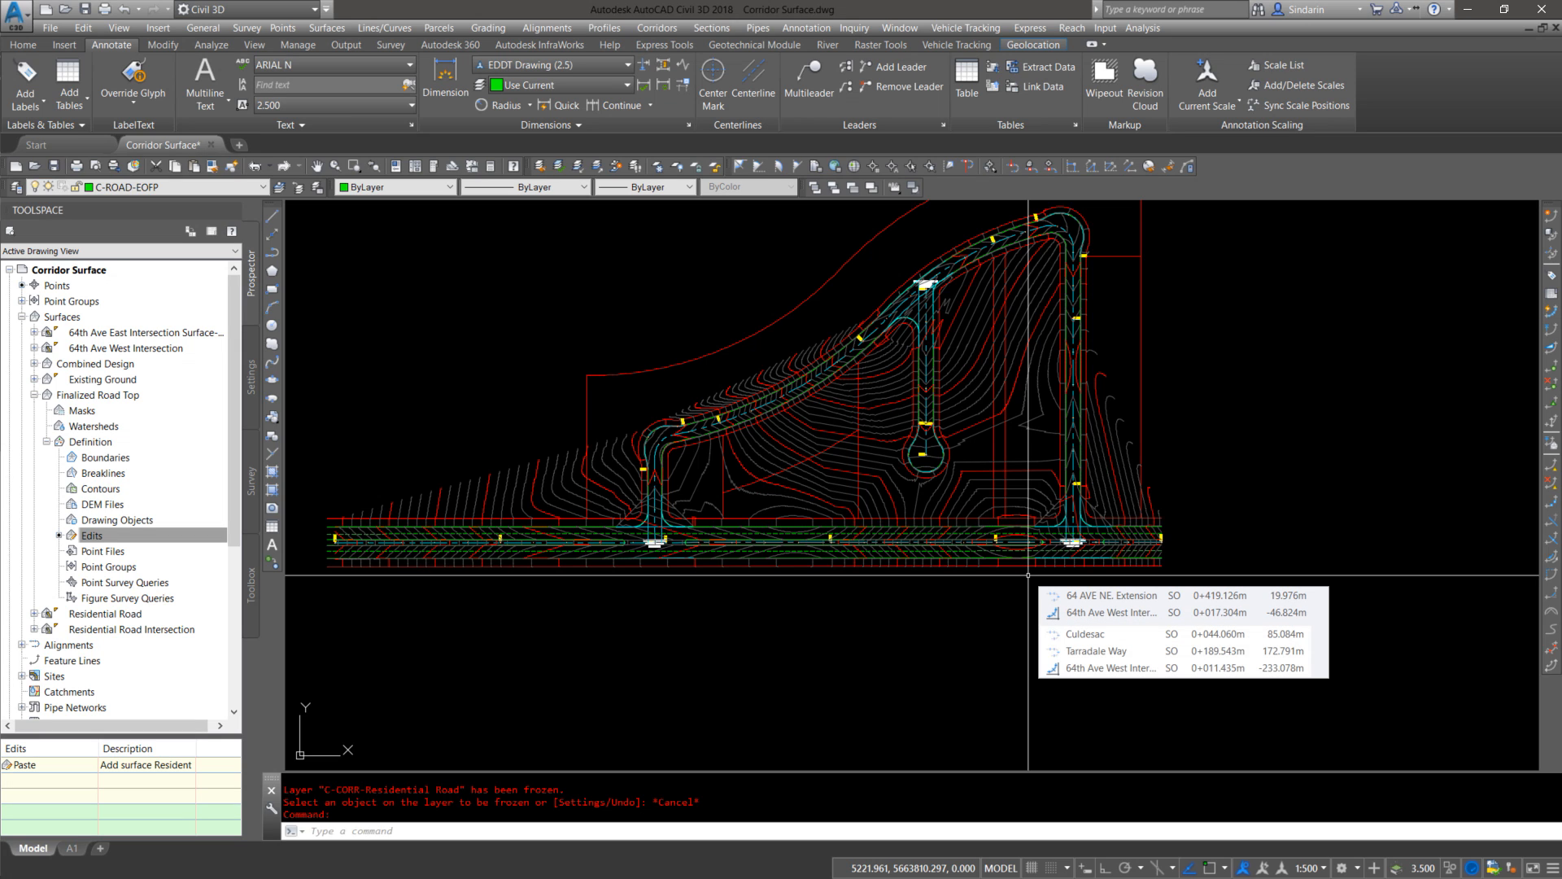
scroll(594, 529, "up", 5)
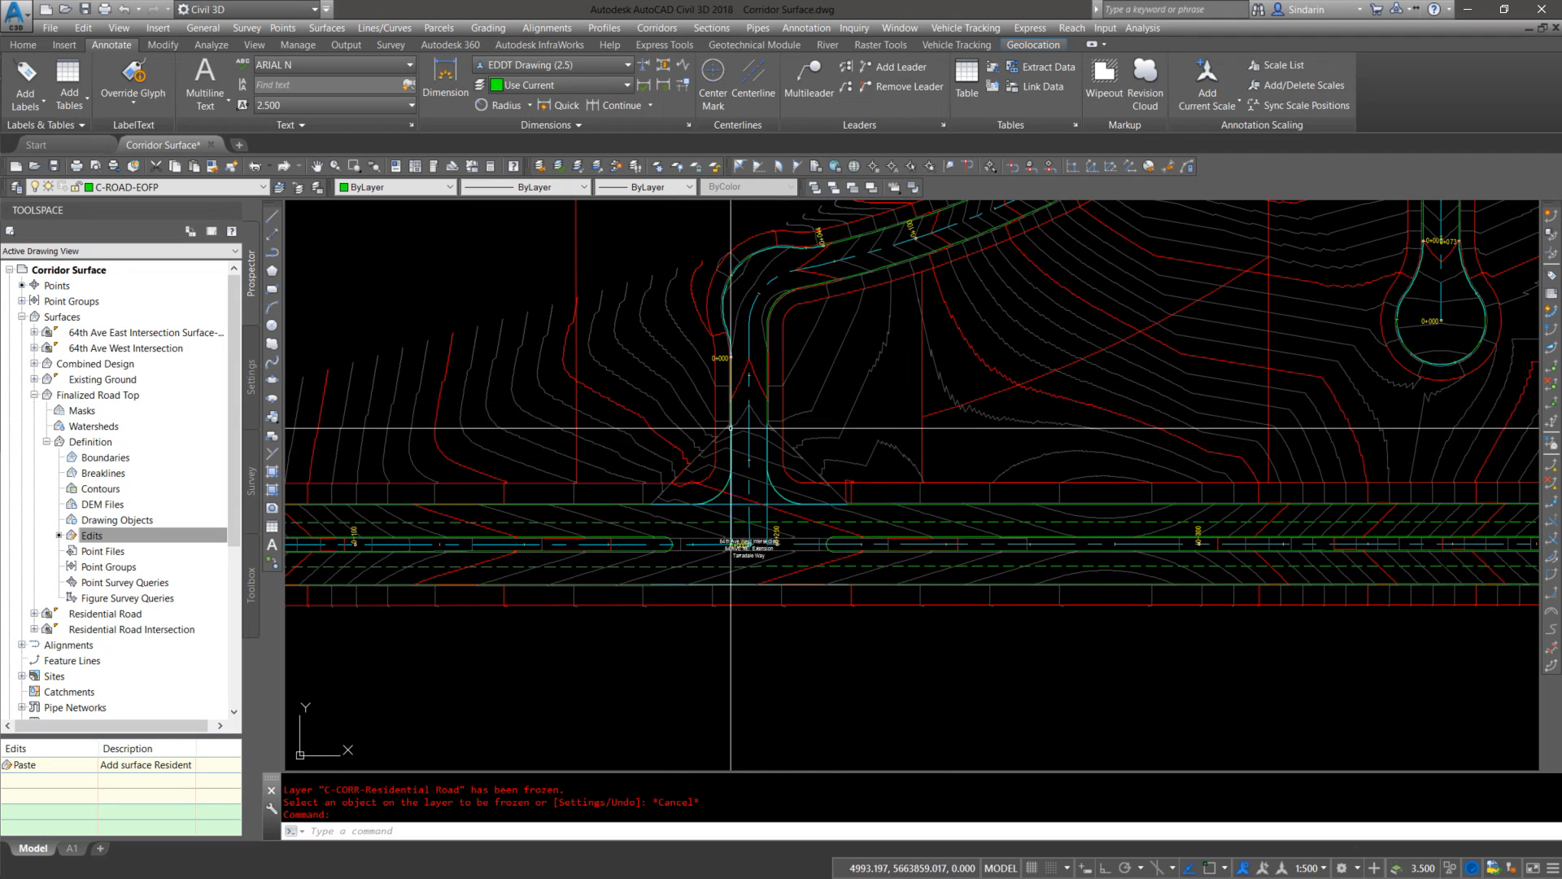
right_click(103, 535)
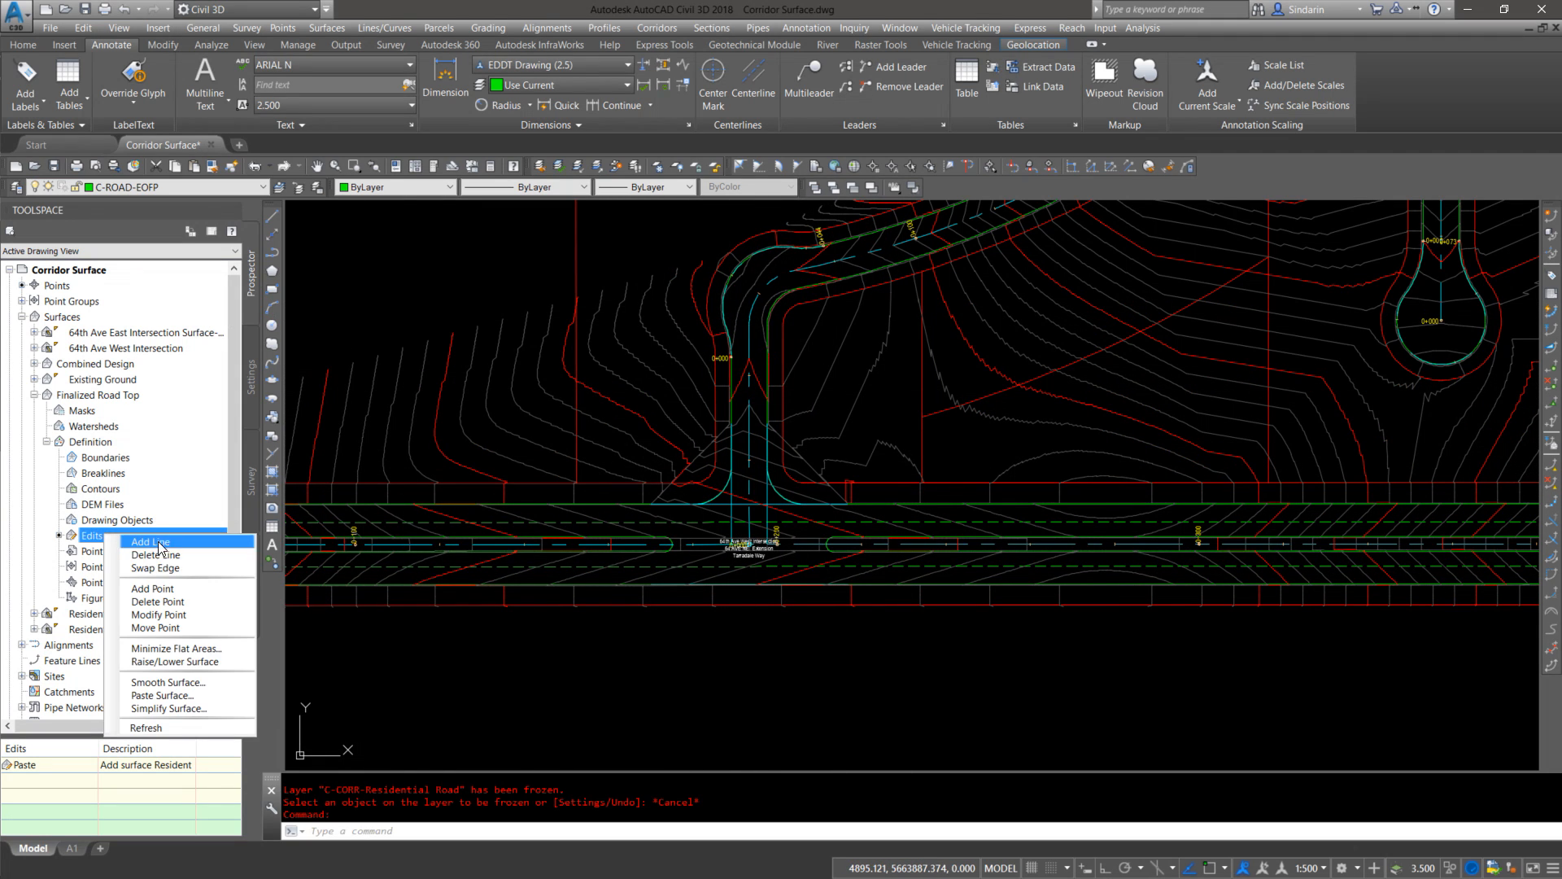
left_click(163, 695)
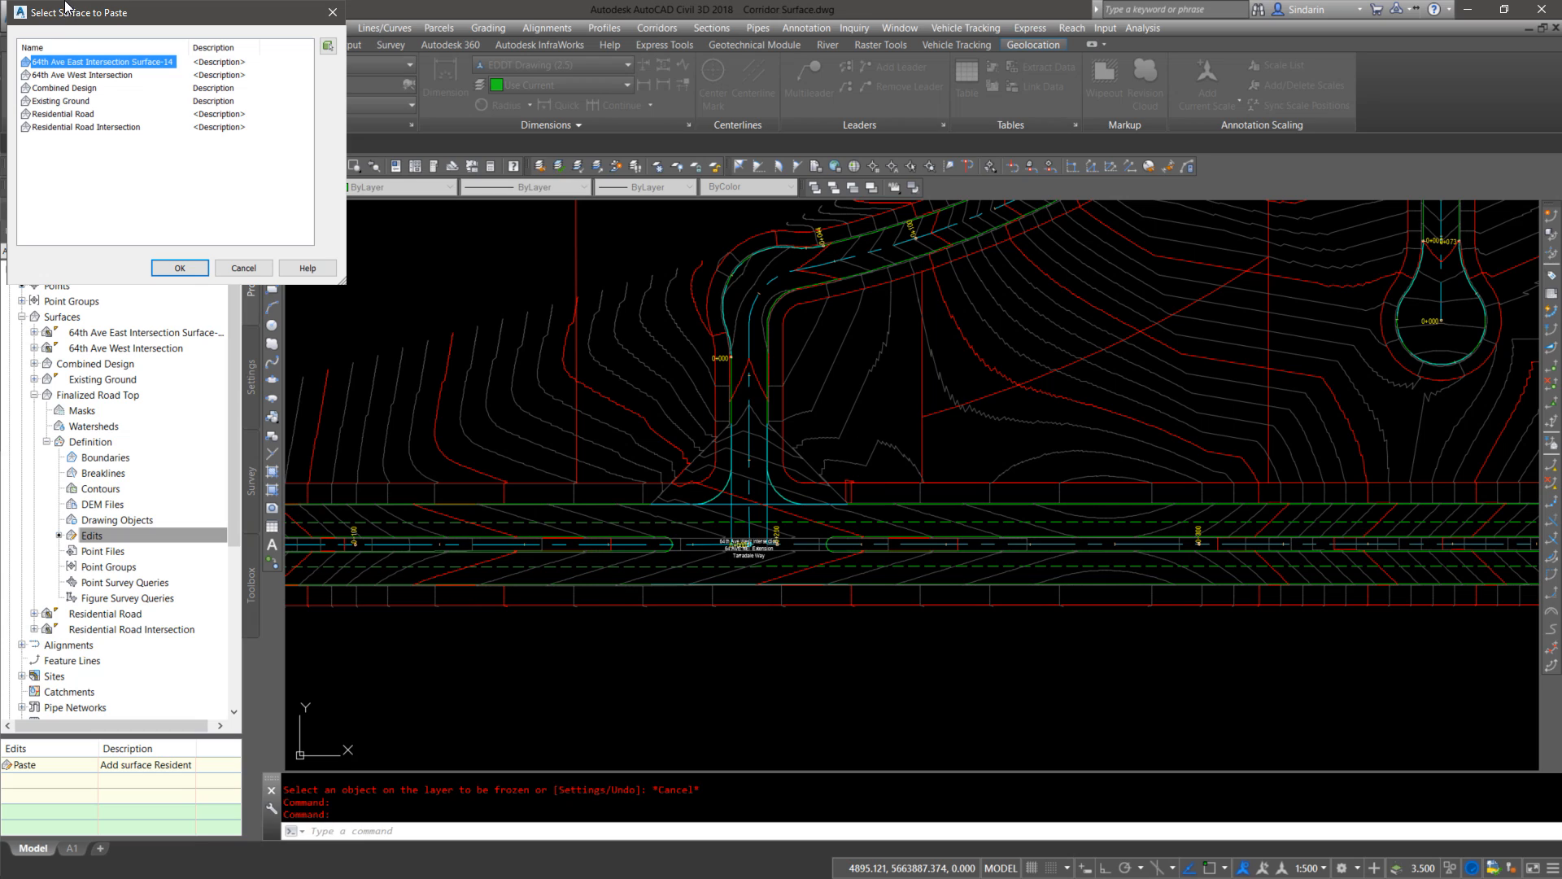
left_click(81, 74)
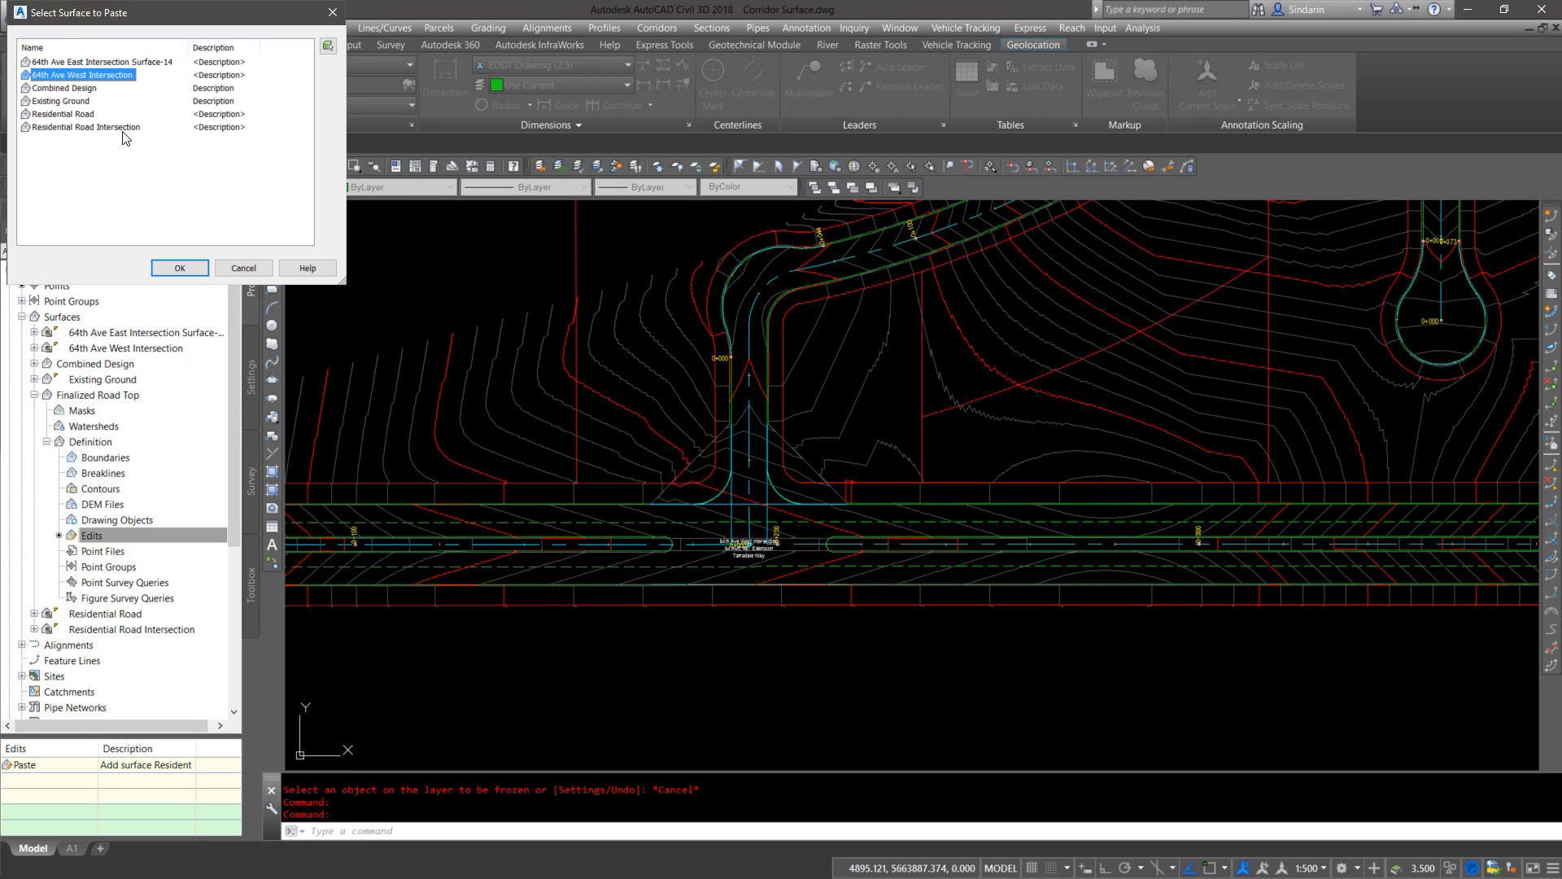
left_click(100, 63, "shift")
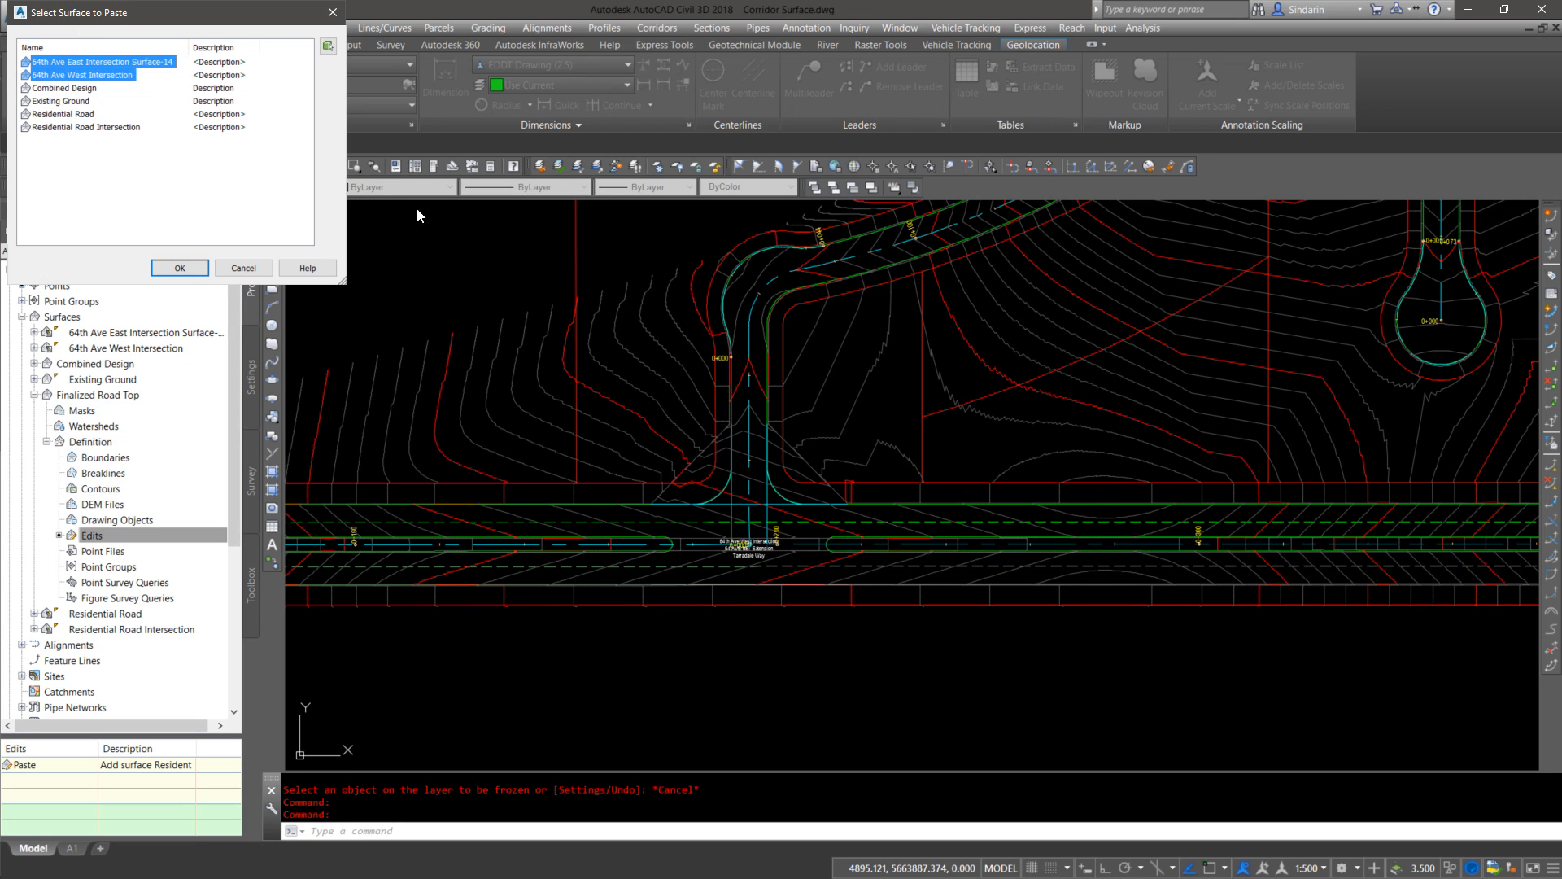
left_click(106, 127, "ctrl")
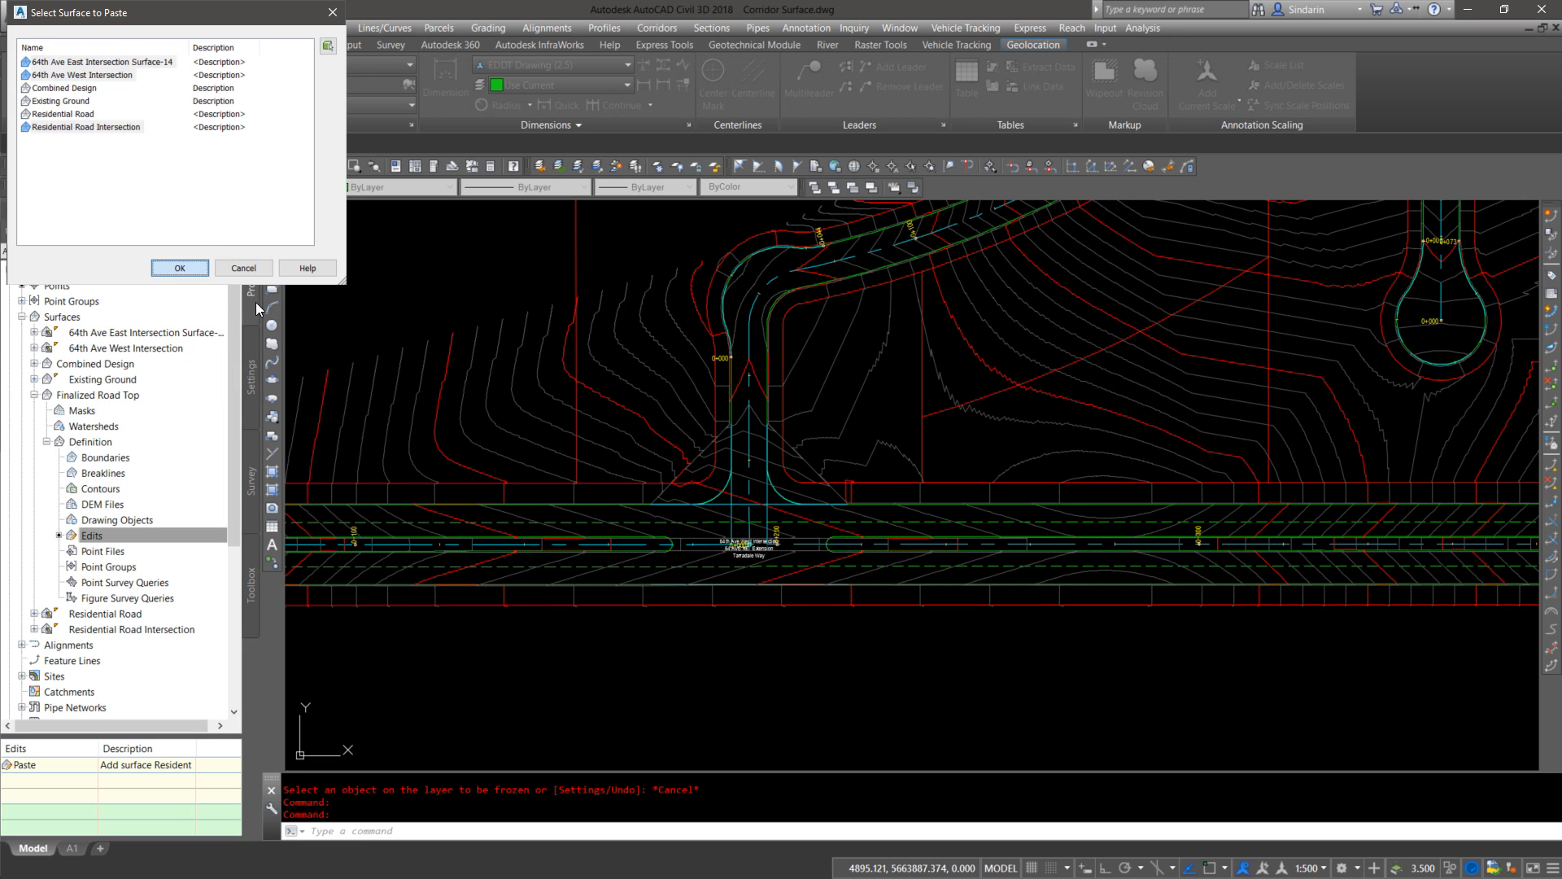
left_click(179, 268)
Step: Examine the Finalized Road Top contours at the three intersections and along the roads between them
scroll(859, 550, "up", 2)
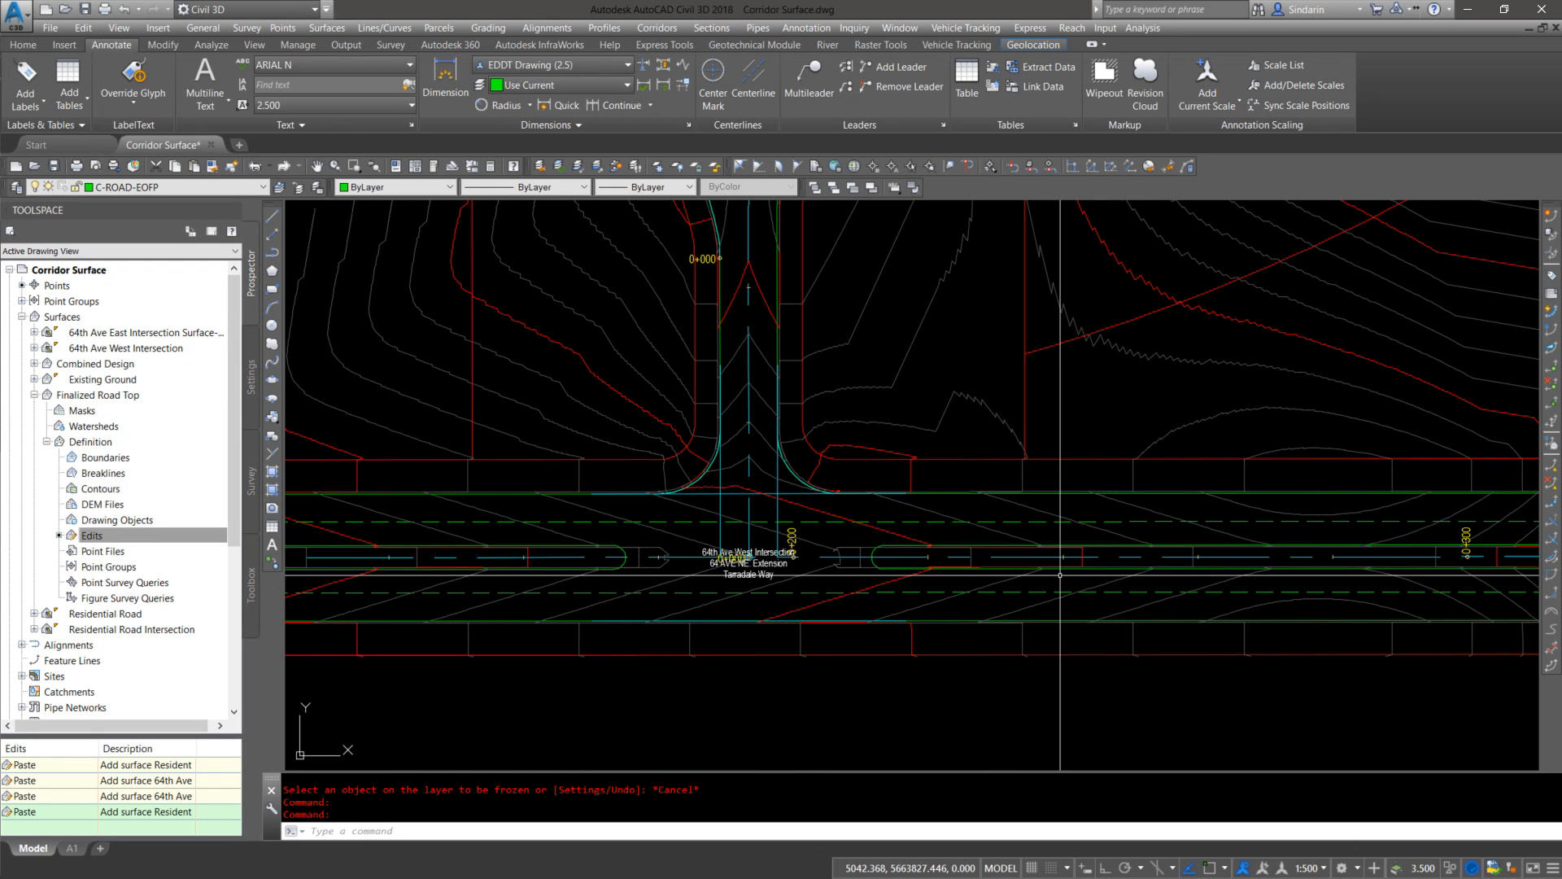
middle_click_drag(878, 428, 852, 571)
middle_click_drag(818, 366, 455, 635)
middle_click_drag(992, 428, 434, 698)
middle_click_drag(781, 340, 643, 512)
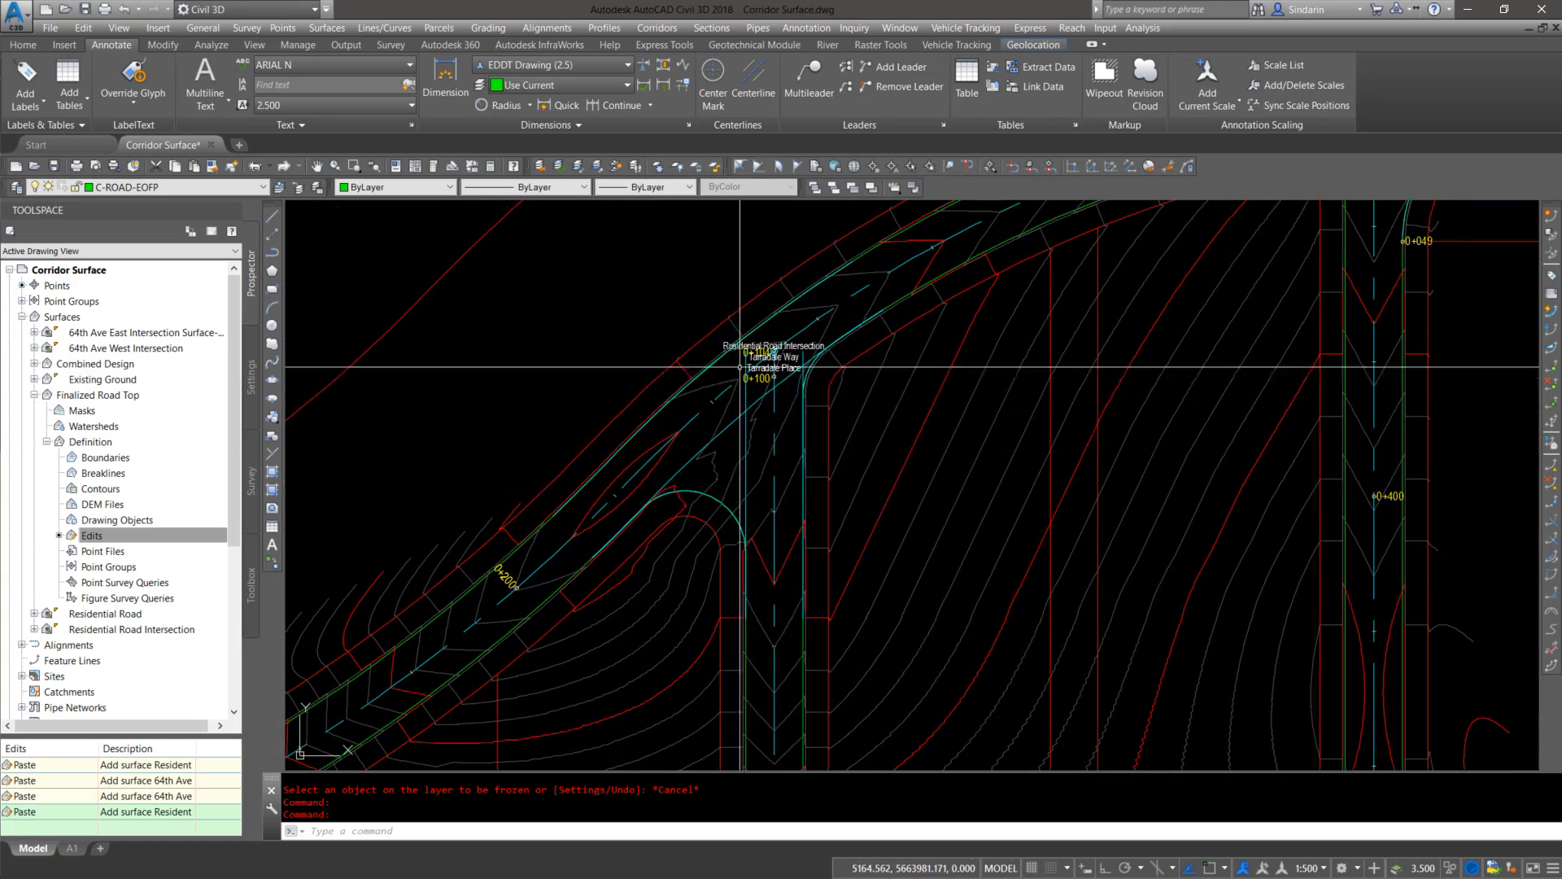
scroll(711, 553, "down", 3)
middle_click_drag(655, 472, 575, 354)
middle_click_drag(781, 634, 793, 444)
scroll(934, 568, "up", 3)
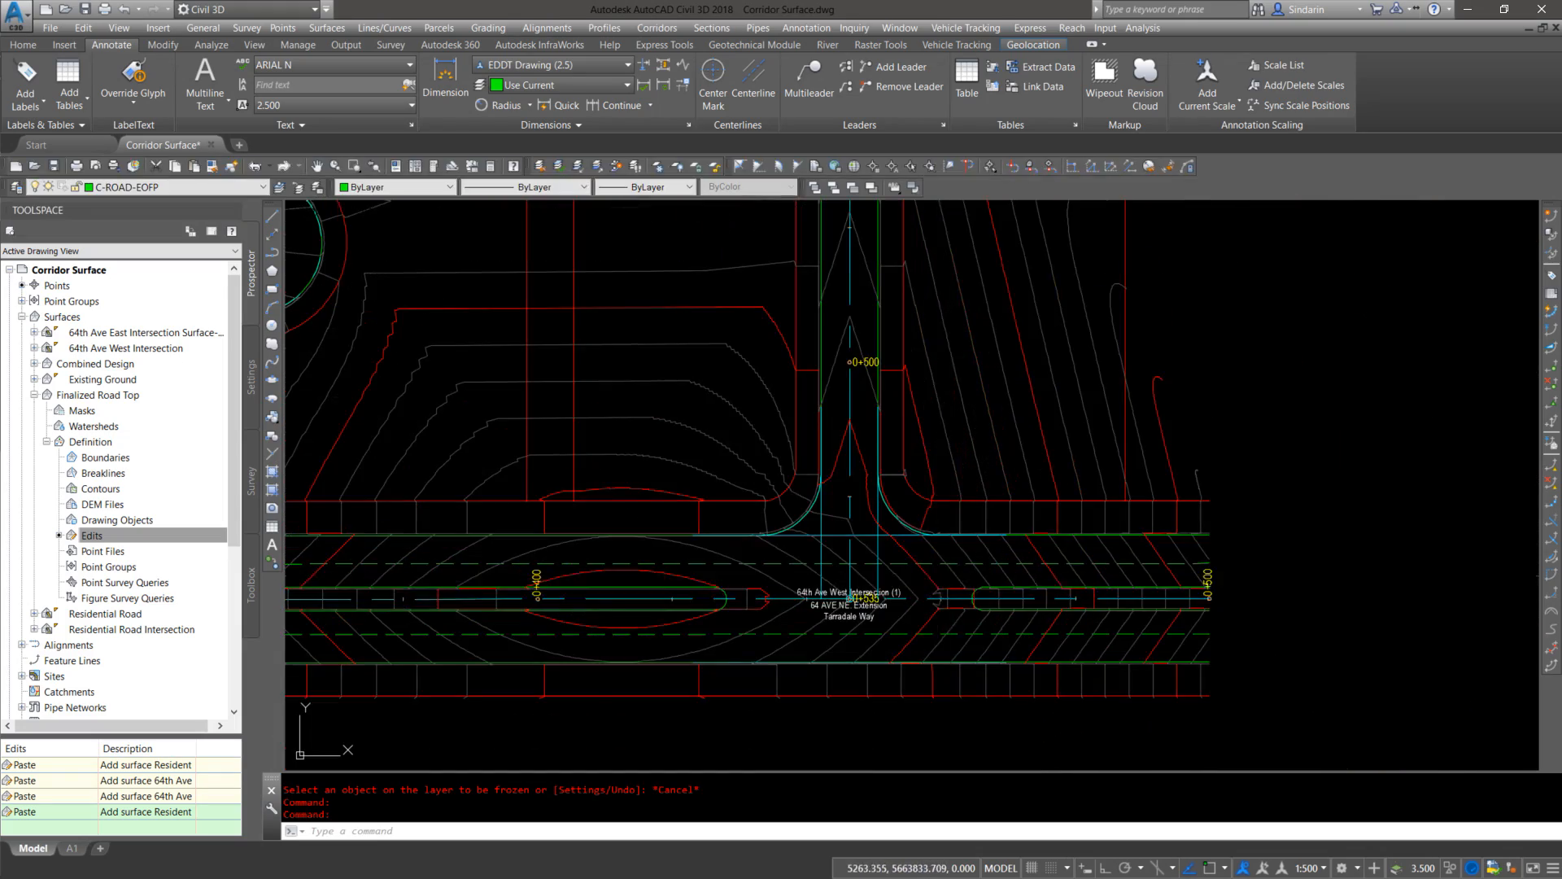
middle_click_drag(485, 584, 1157, 578)
middle_click_drag(523, 447, 1327, 533)
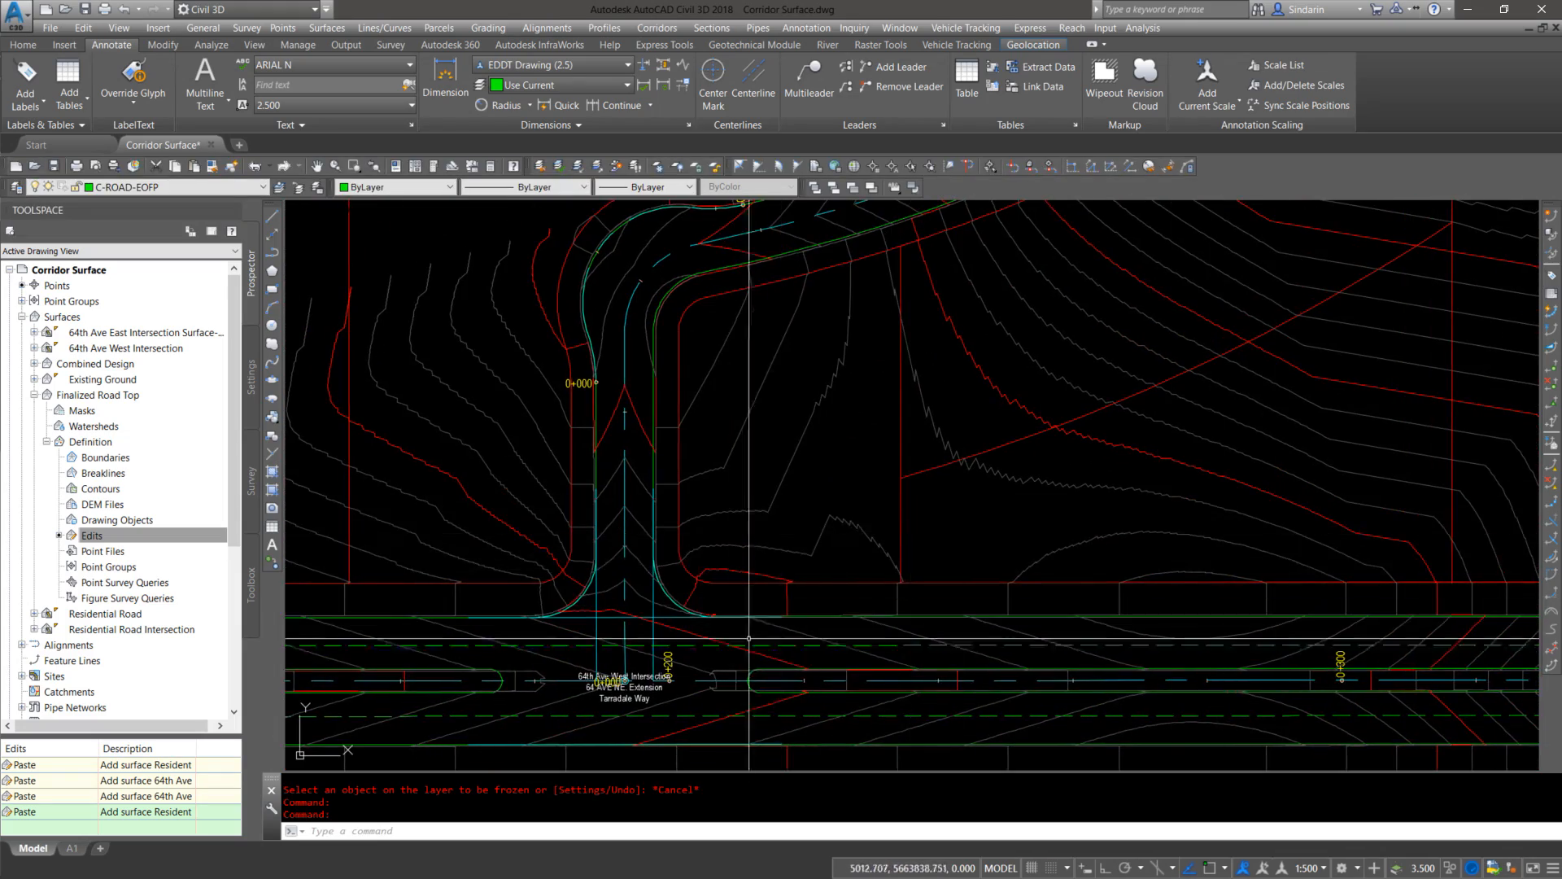
middle_click_drag(656, 612, 727, 513)
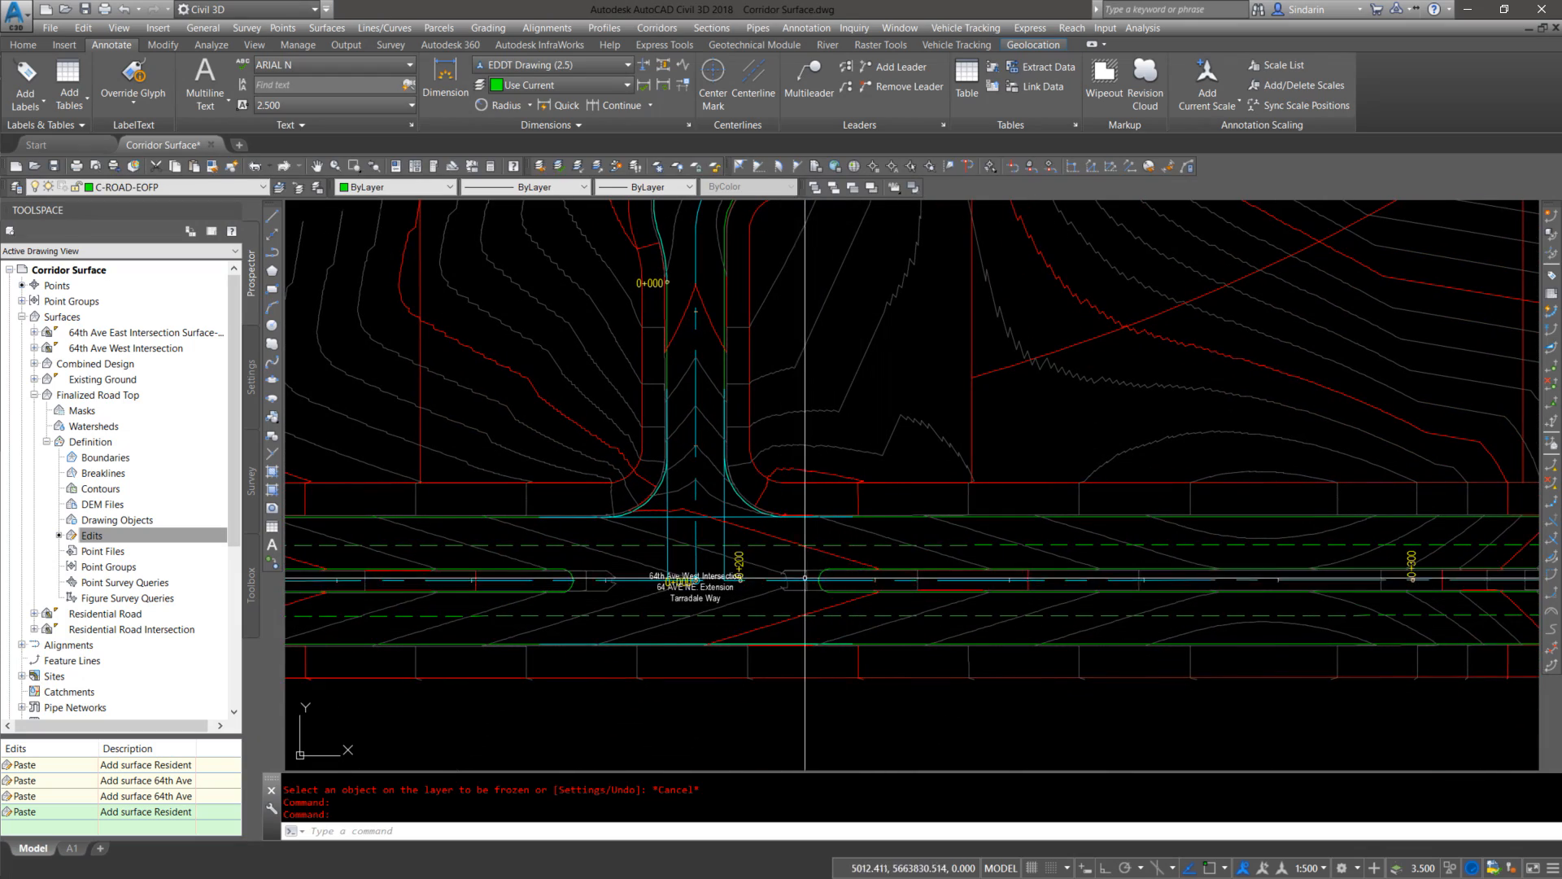
scroll(743, 600, "down", 3)
mouse_move(1090, 472)
middle_mouse_down()
mouse_move(942, 641)
mouse_move(944, 665)
middle_mouse_up()
scroll(1095, 430, "up", 3)
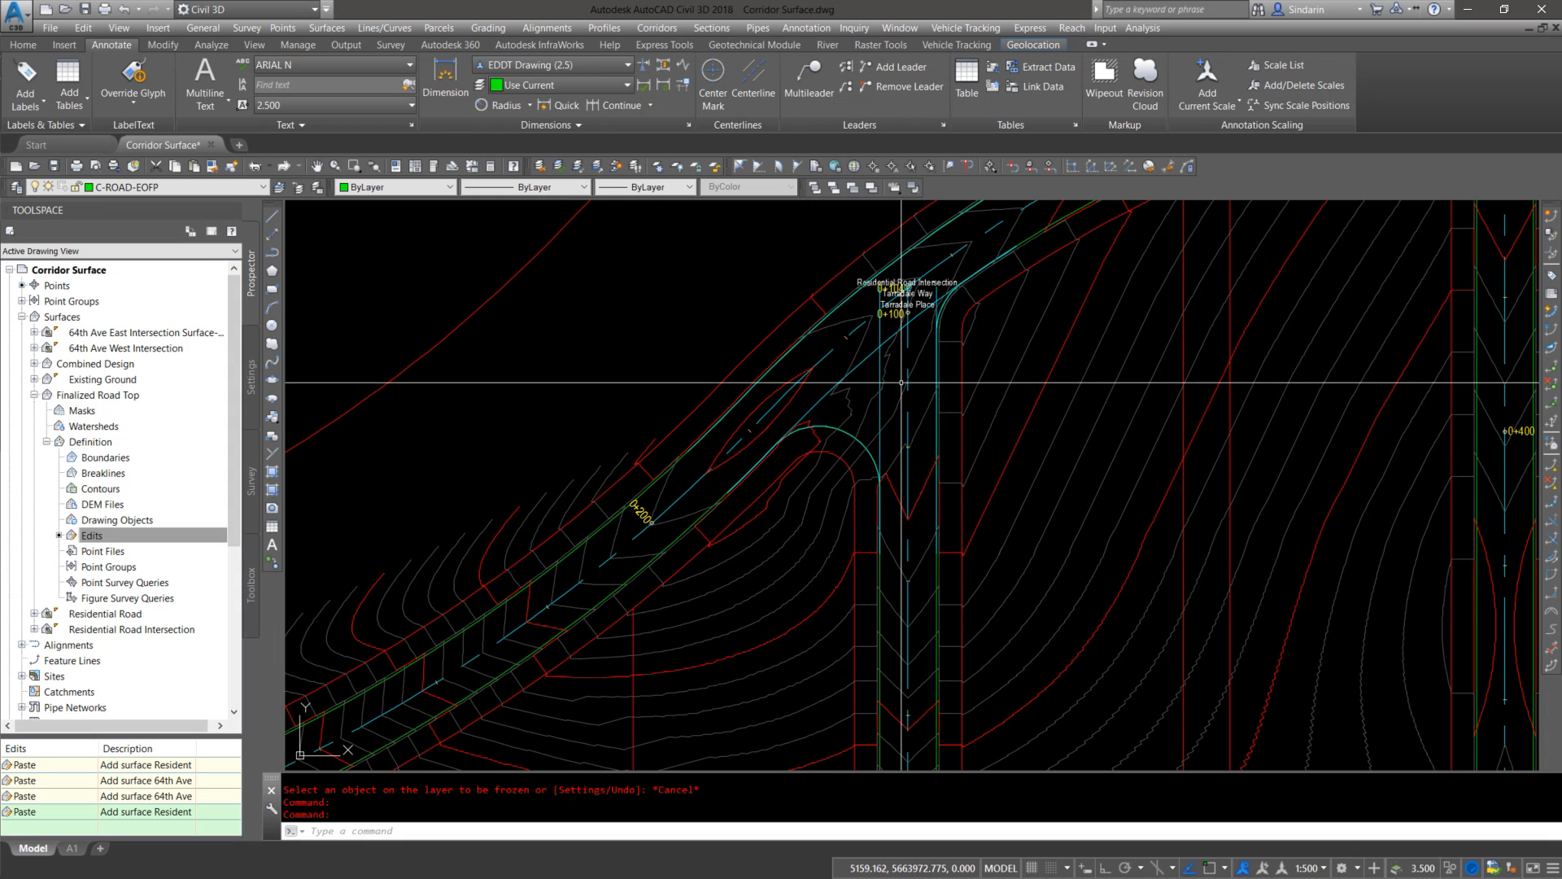
mouse_move(901, 381)
scroll(849, 631, "down", 6)
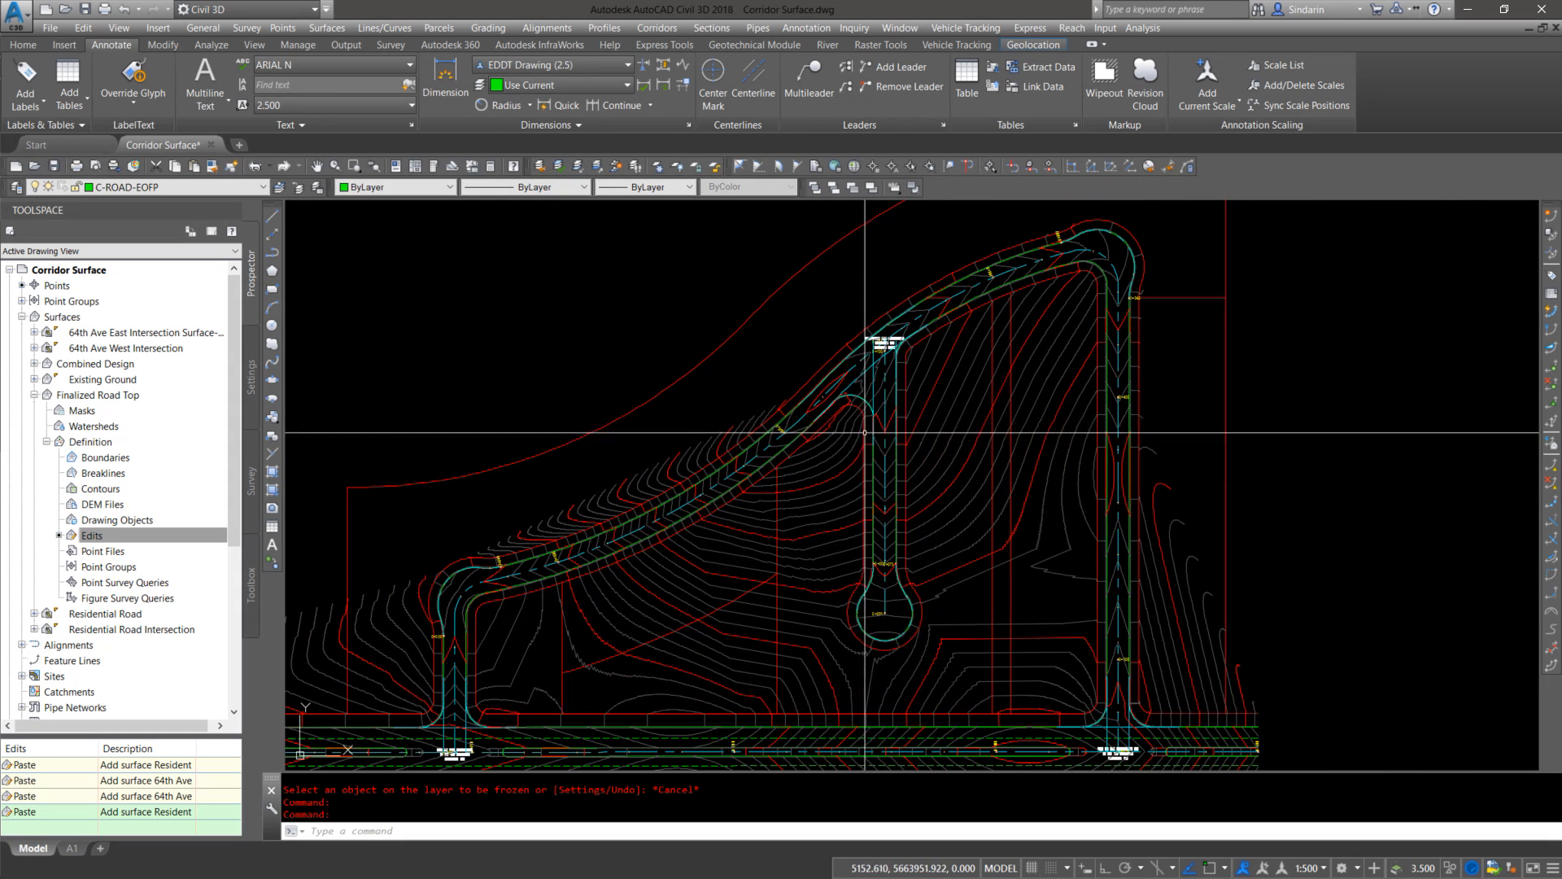
middle_click_drag(849, 632, 905, 561)
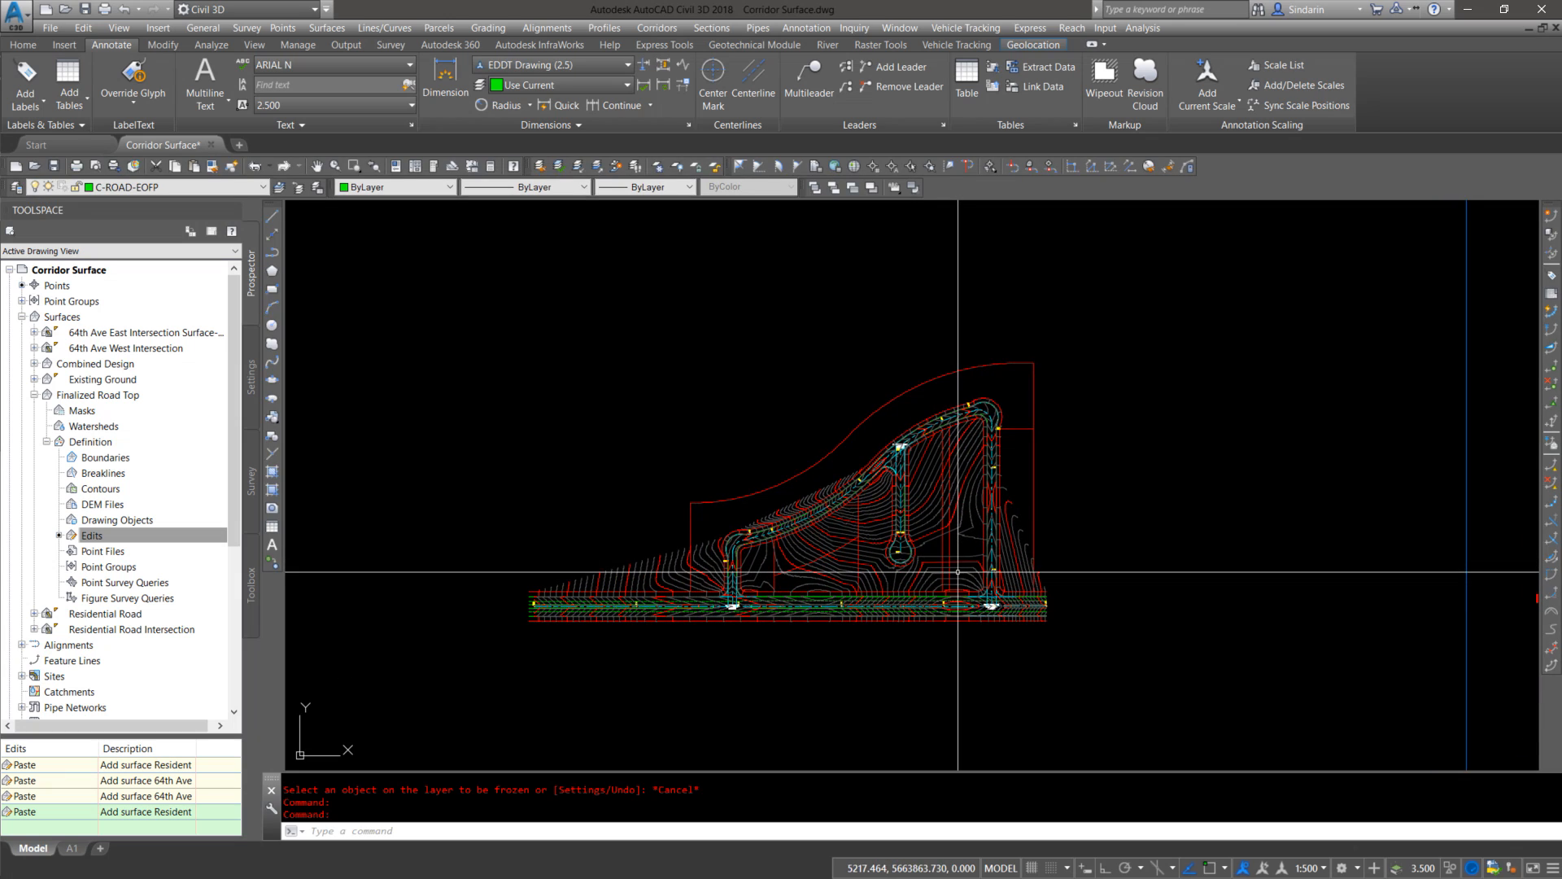
mouse_move(957, 572)
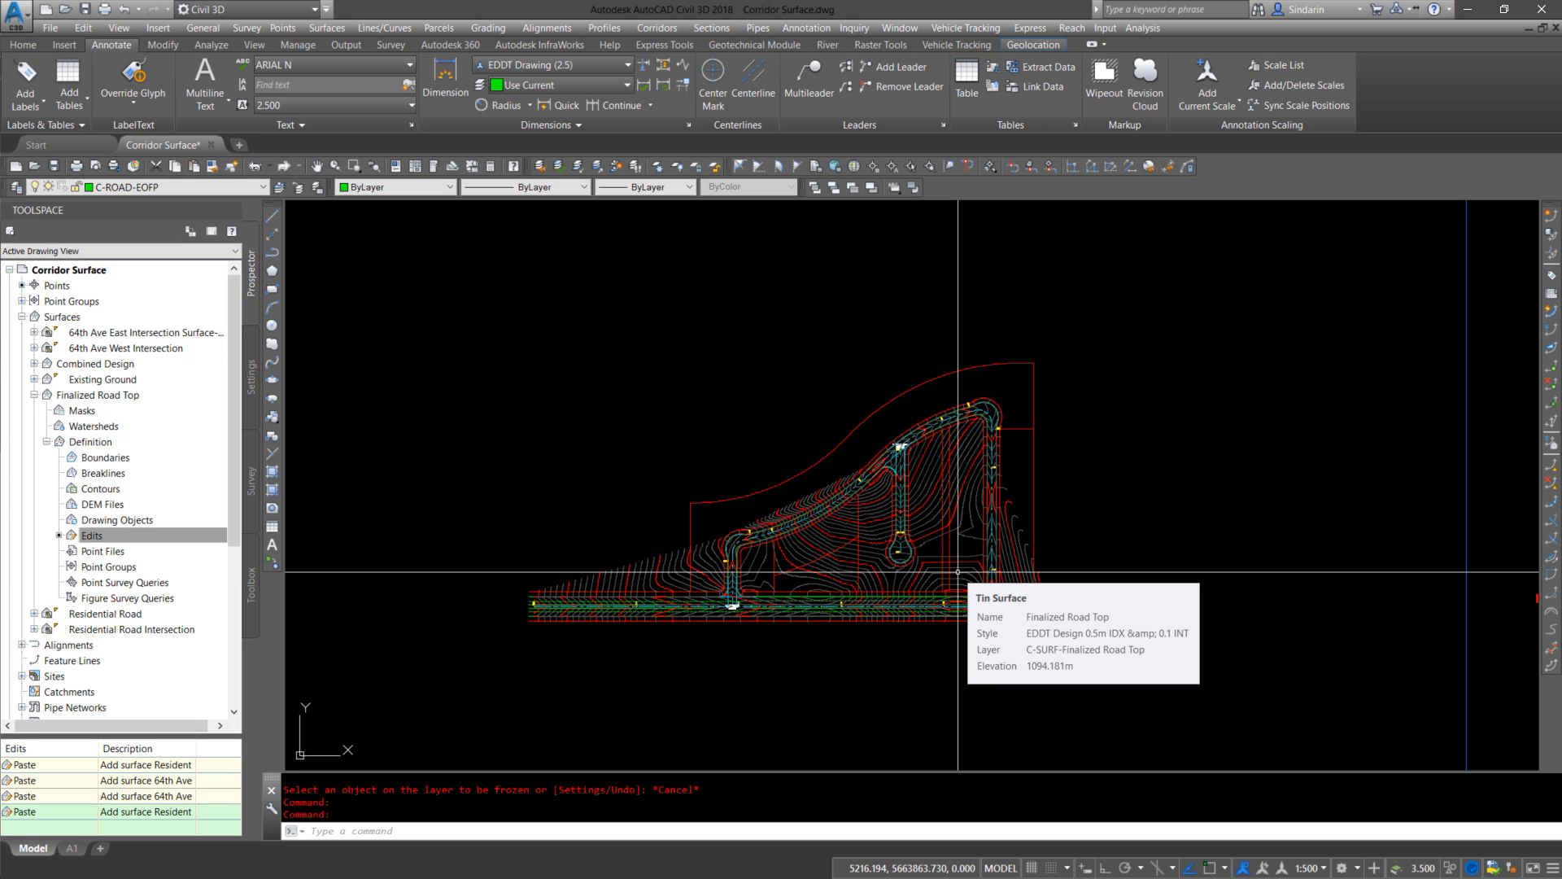
Step: Open the Finalized Road Top surface in the Object Viewer and orbit it to a tilted 3D view
scroll(912, 456, "up", 2)
scroll(920, 395, "up", 2)
left_click(958, 388)
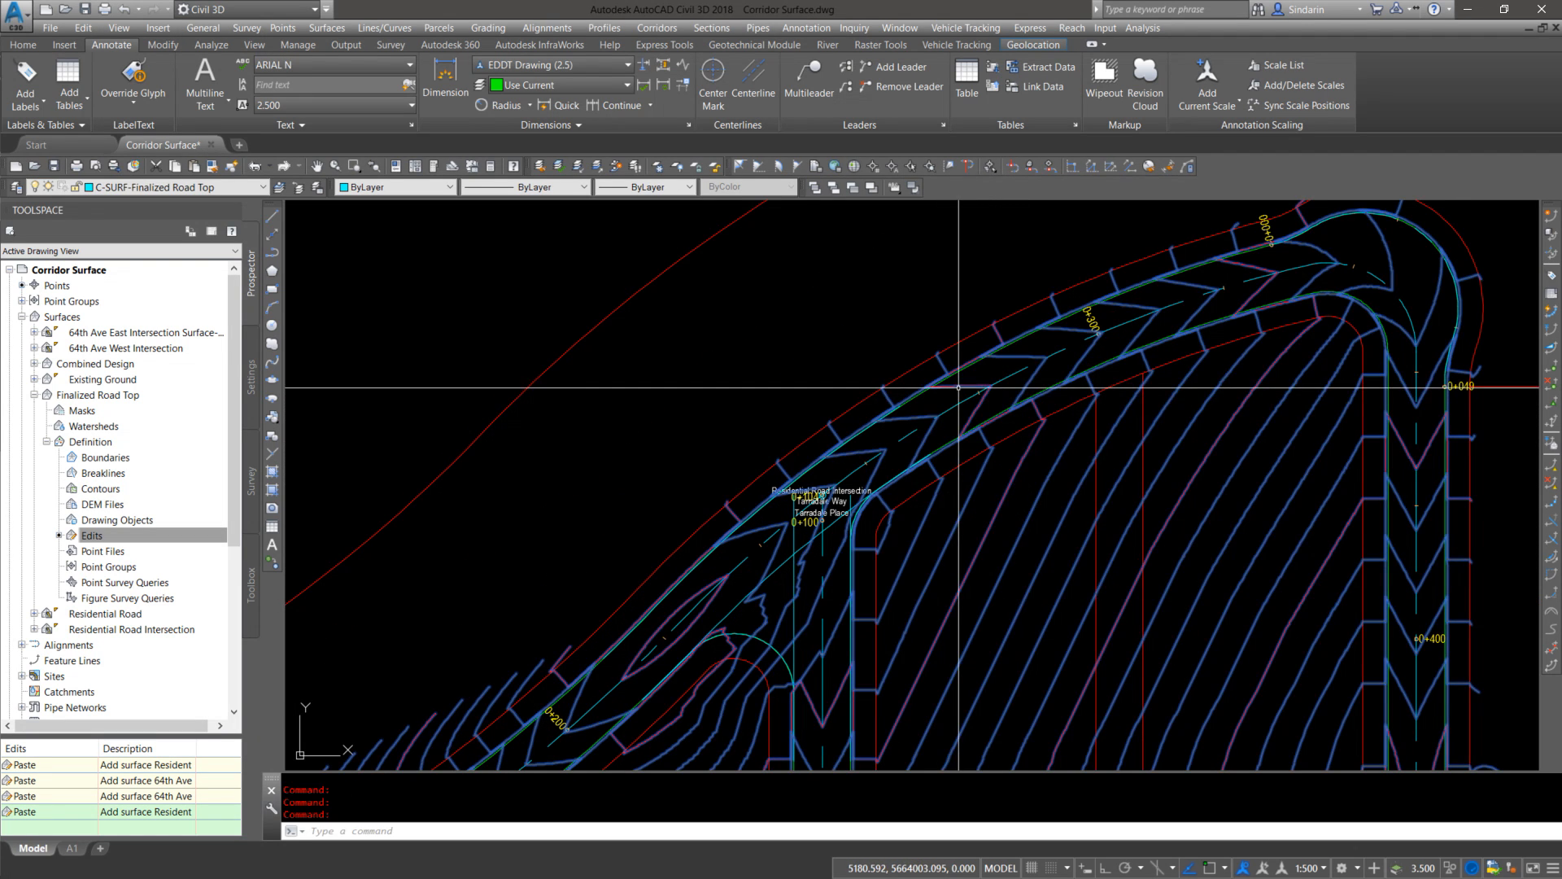
right_click(958, 387)
left_click(1029, 624)
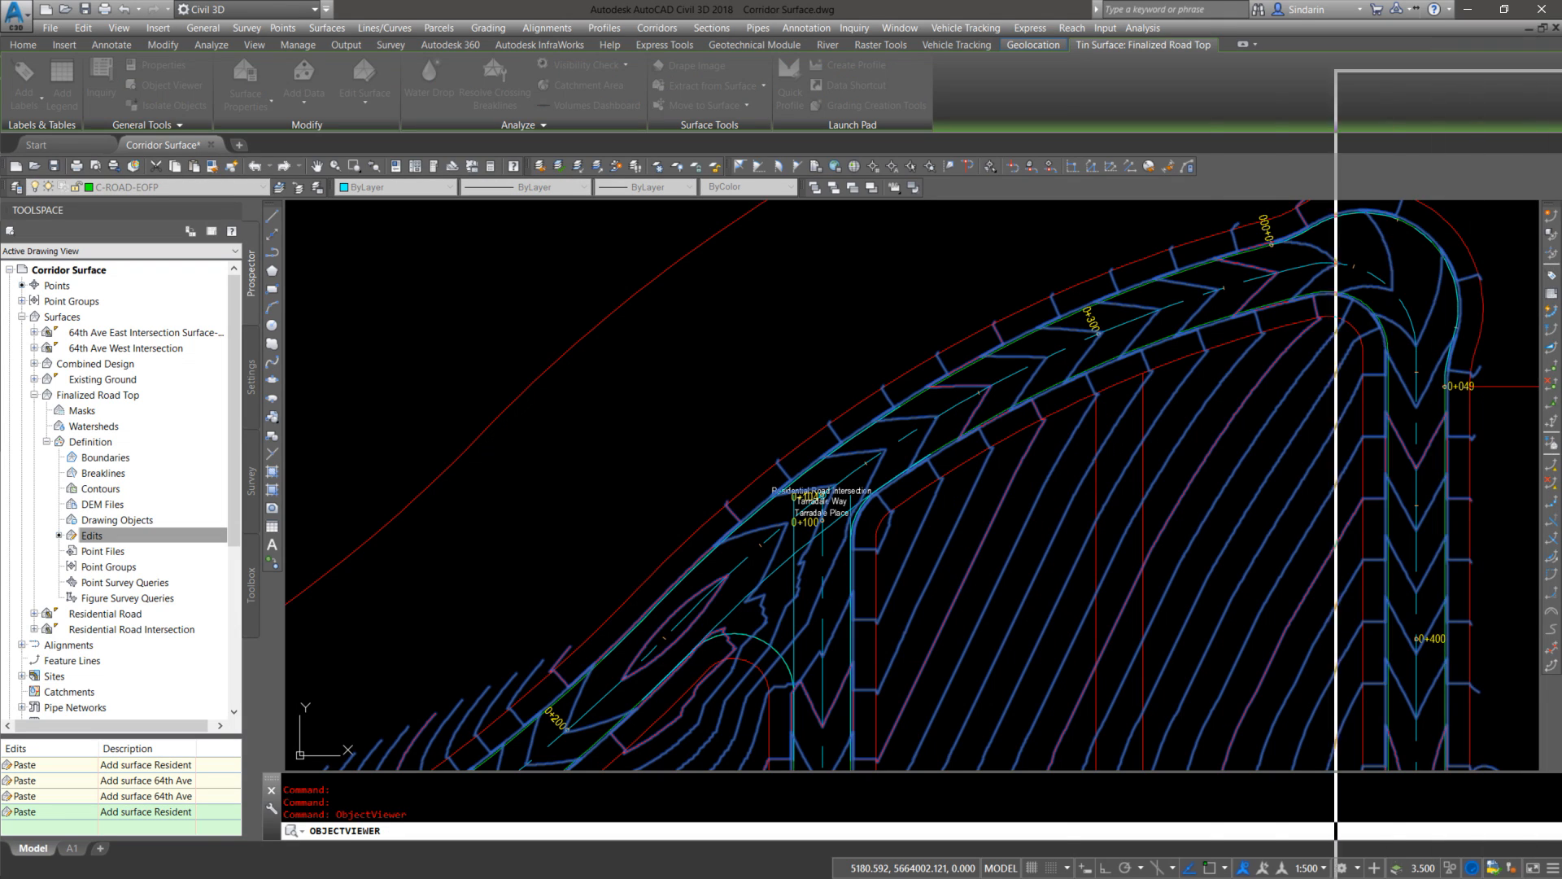
left_click_drag(1232, 160, 705, 54)
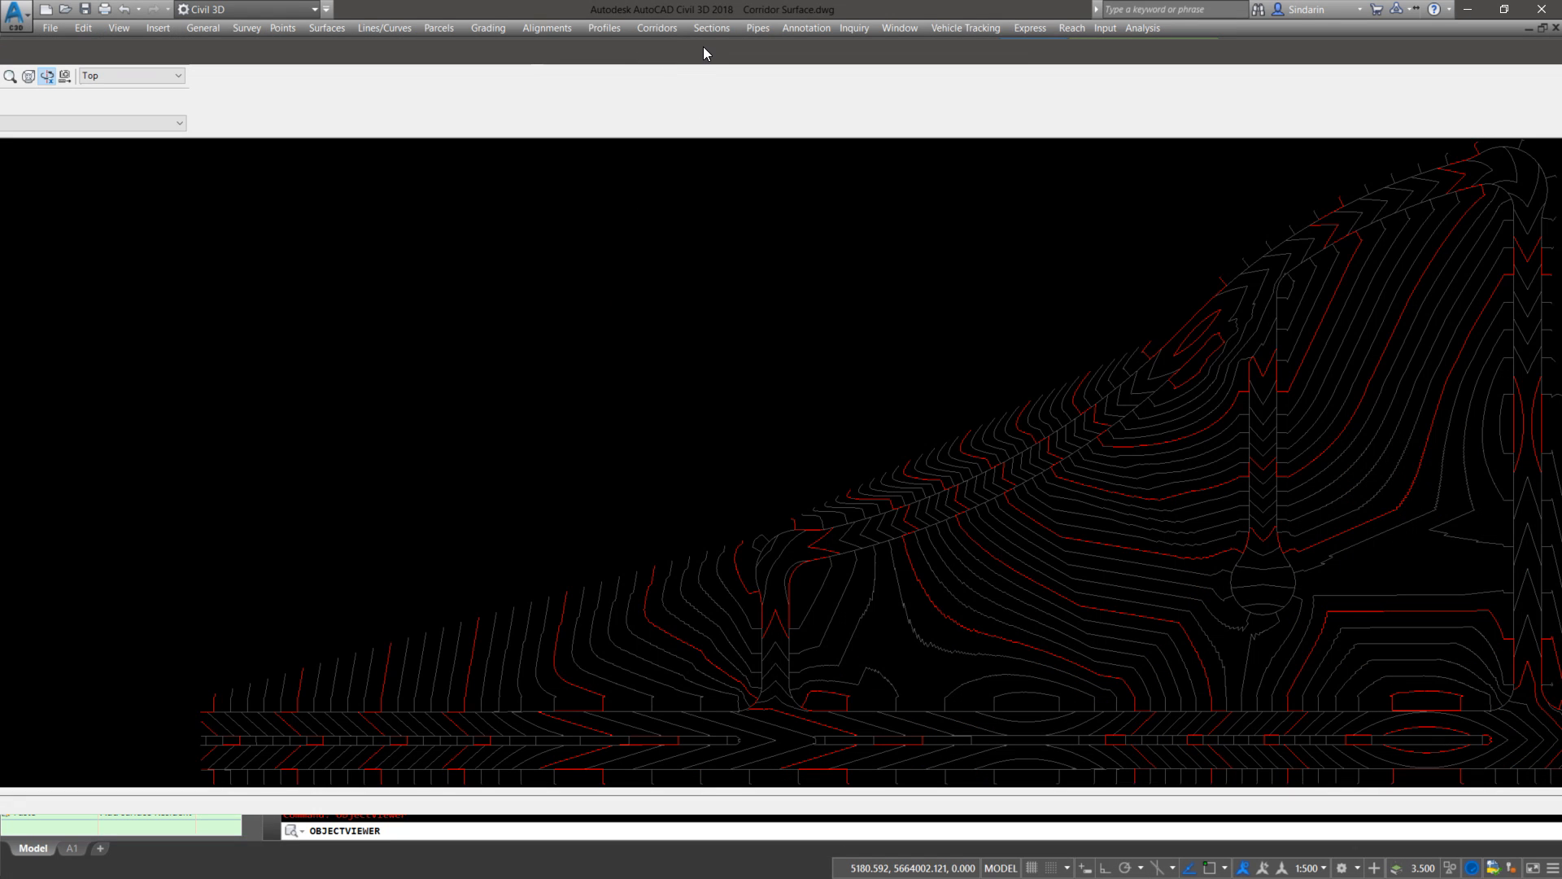
double_click(780, 57)
mouse_move(910, 223)
left_mouse_down()
mouse_move(959, 390)
mouse_move(987, 293)
mouse_move(933, 391)
mouse_move(1082, 299)
left_mouse_up()
scroll(793, 610, "up", 10)
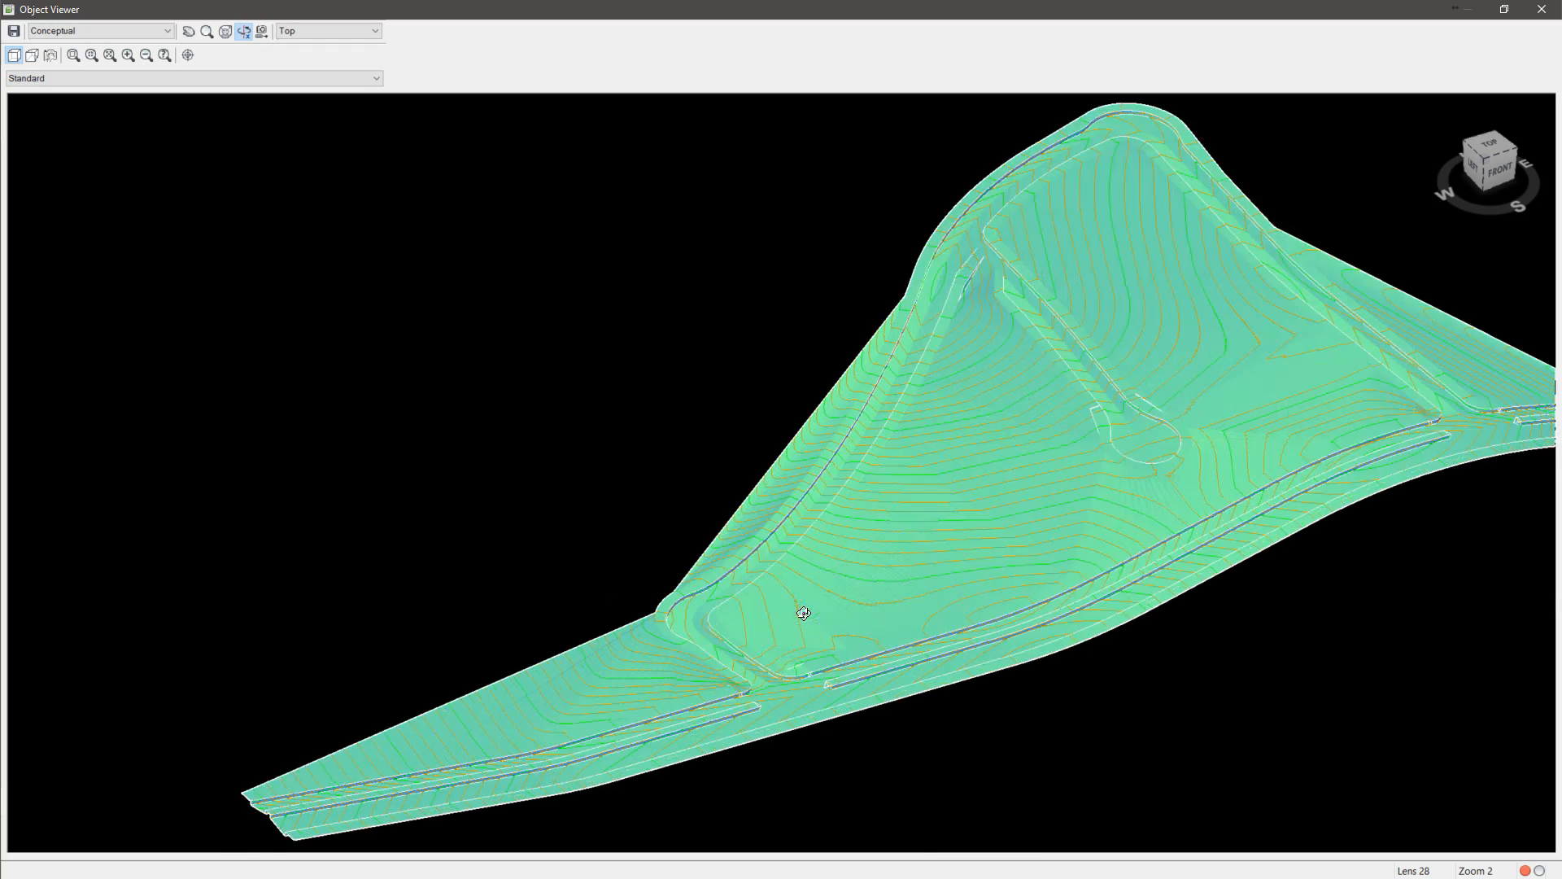
Step: Inspect the 3D surface at the 64th Ave intersections, the upper road bend and the Tarradale Place intersection, and close the viewer
middle_click_drag(1002, 469, 828, 498)
middle_click_drag(876, 371, 918, 486)
middle_click_drag(1300, 464, 706, 553)
middle_click_drag(1304, 262, 930, 383)
middle_click_drag(1376, 210, 1043, 378)
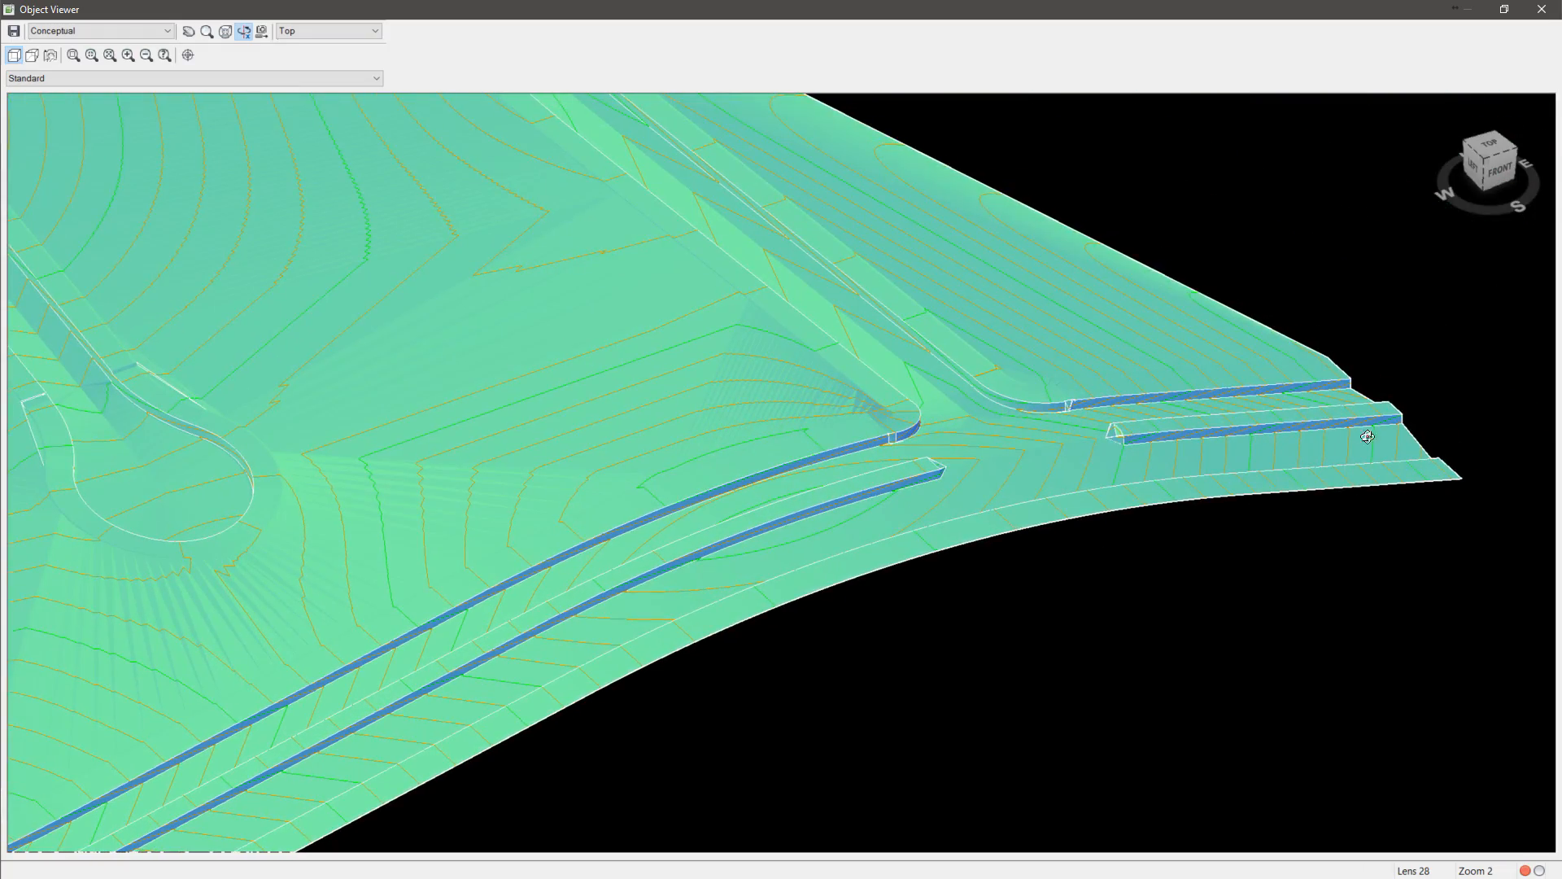
middle_click_drag(800, 205, 1150, 572)
middle_click_drag(752, 245, 1031, 475)
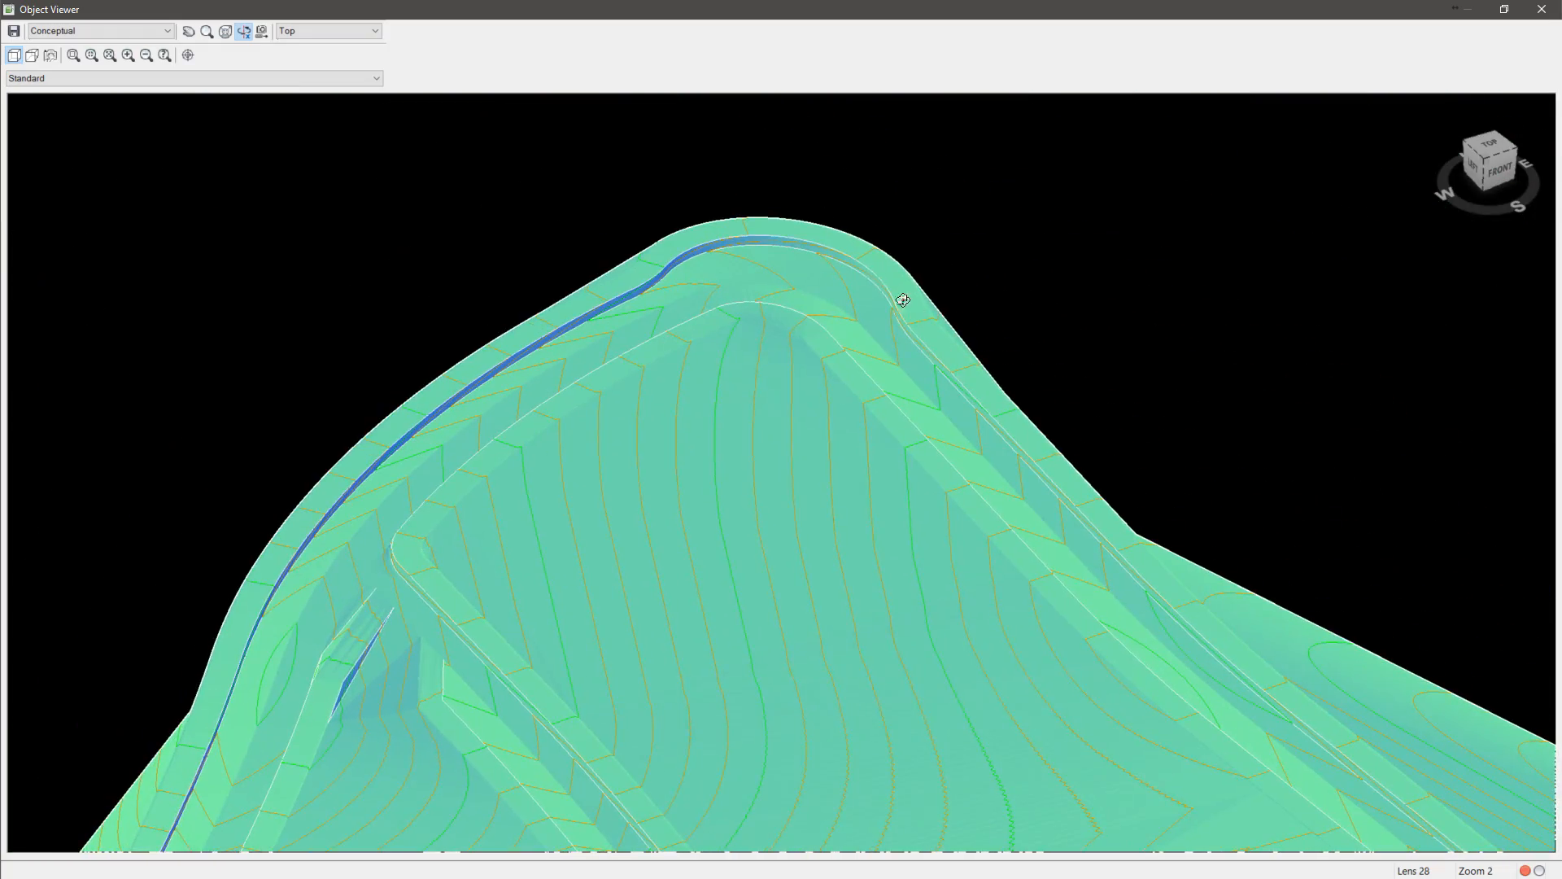
middle_click_drag(389, 558, 536, 459)
middle_click_drag(401, 420, 574, 317)
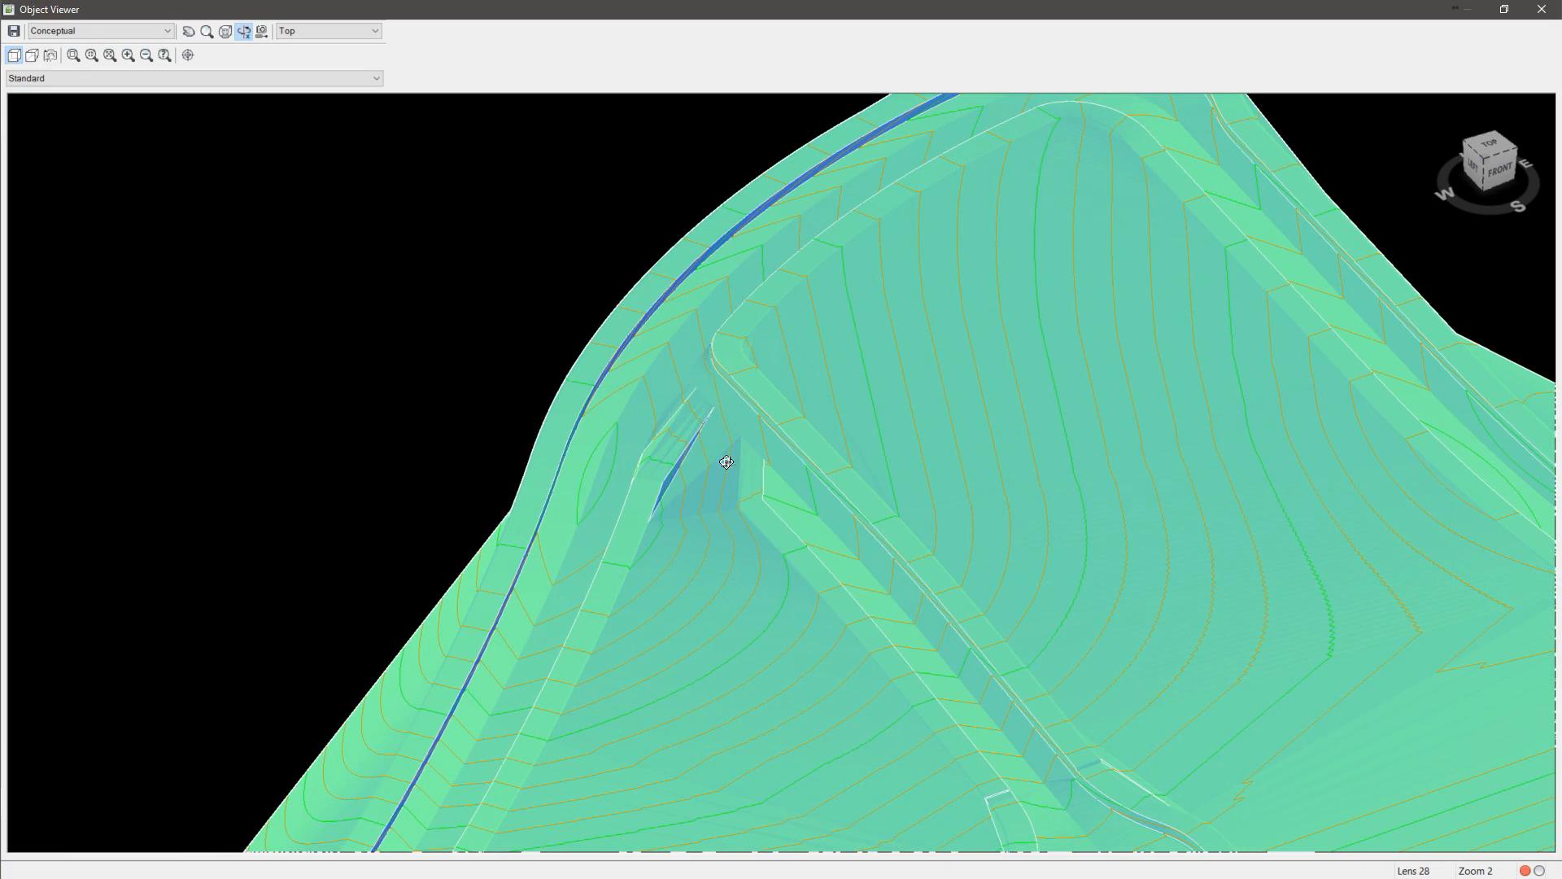
middle_click_drag(670, 506, 844, 316)
middle_click_drag(561, 720, 985, 309)
middle_click_drag(670, 676, 816, 372)
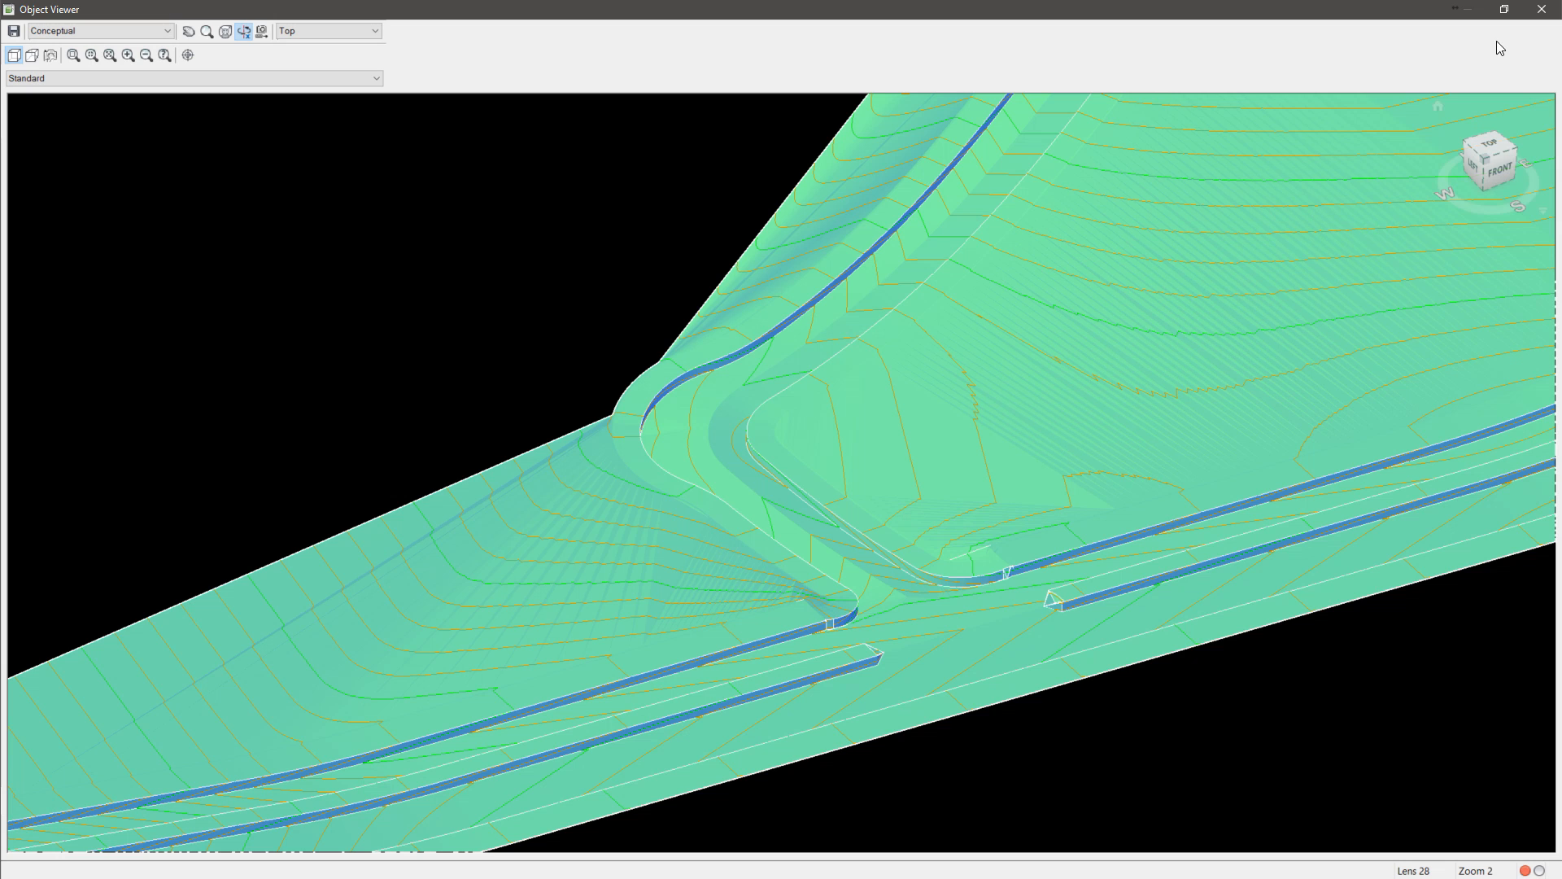
left_click(1542, 9)
scroll(765, 592, "down", 10)
key("Escape")
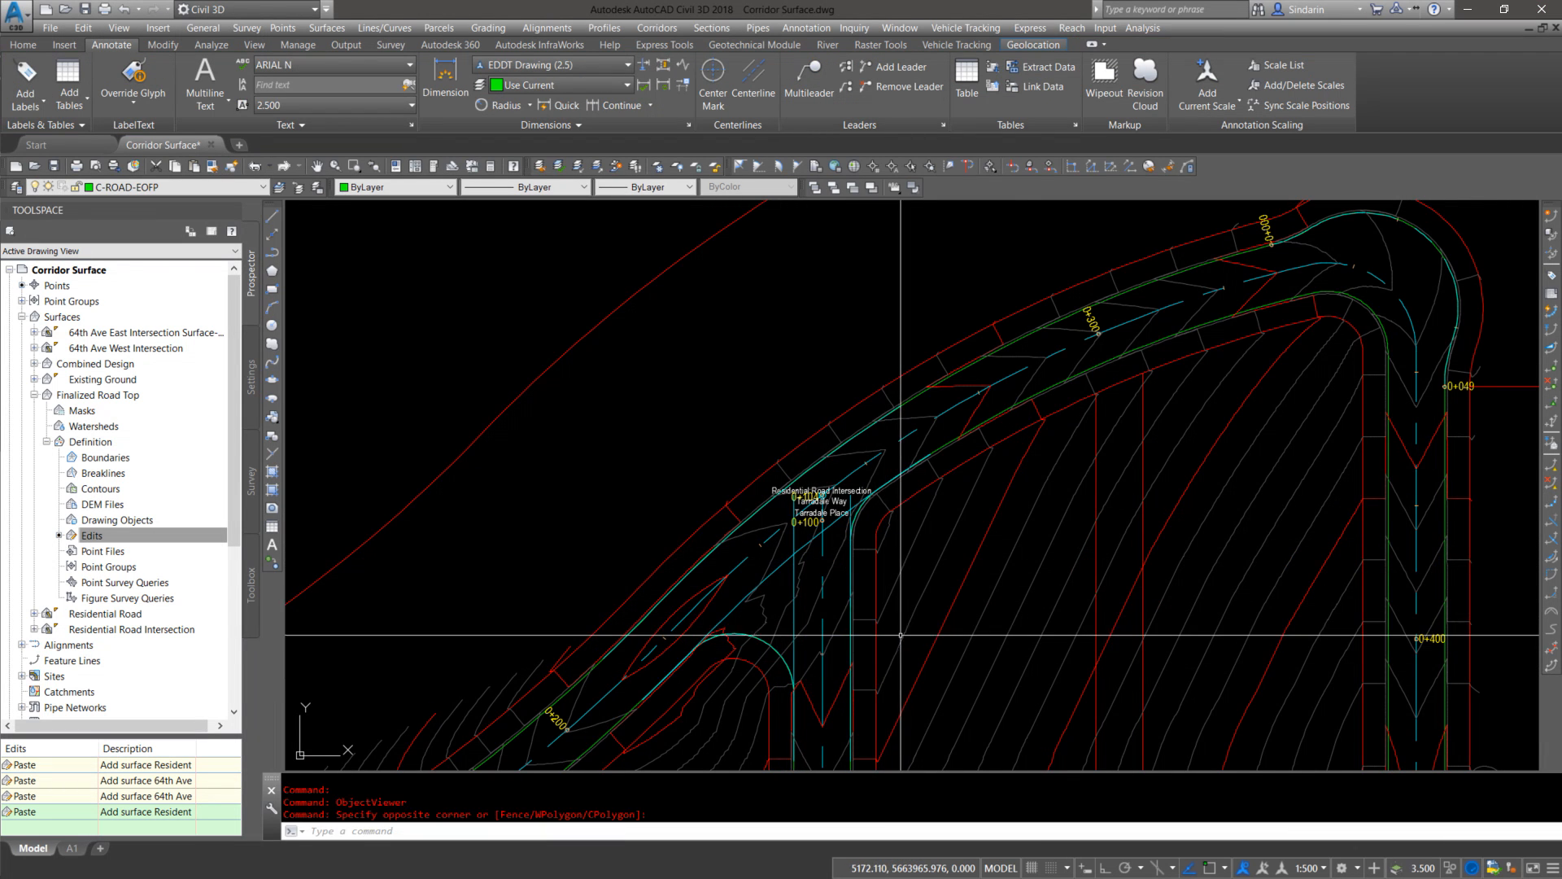
Step: Select the Tarradale Way design profile in its profile view to show its grips over the full length
scroll(875, 627, "up", 4)
middle_click_drag(1134, 642, 833, 579)
mouse_move(707, 642)
middle_mouse_down()
mouse_move(861, 293)
mouse_move(859, 316)
middle_mouse_up()
middle_click_drag(865, 686, 899, 443)
scroll(965, 492, "up", 4)
left_click(965, 497)
scroll(965, 492, "down", 4)
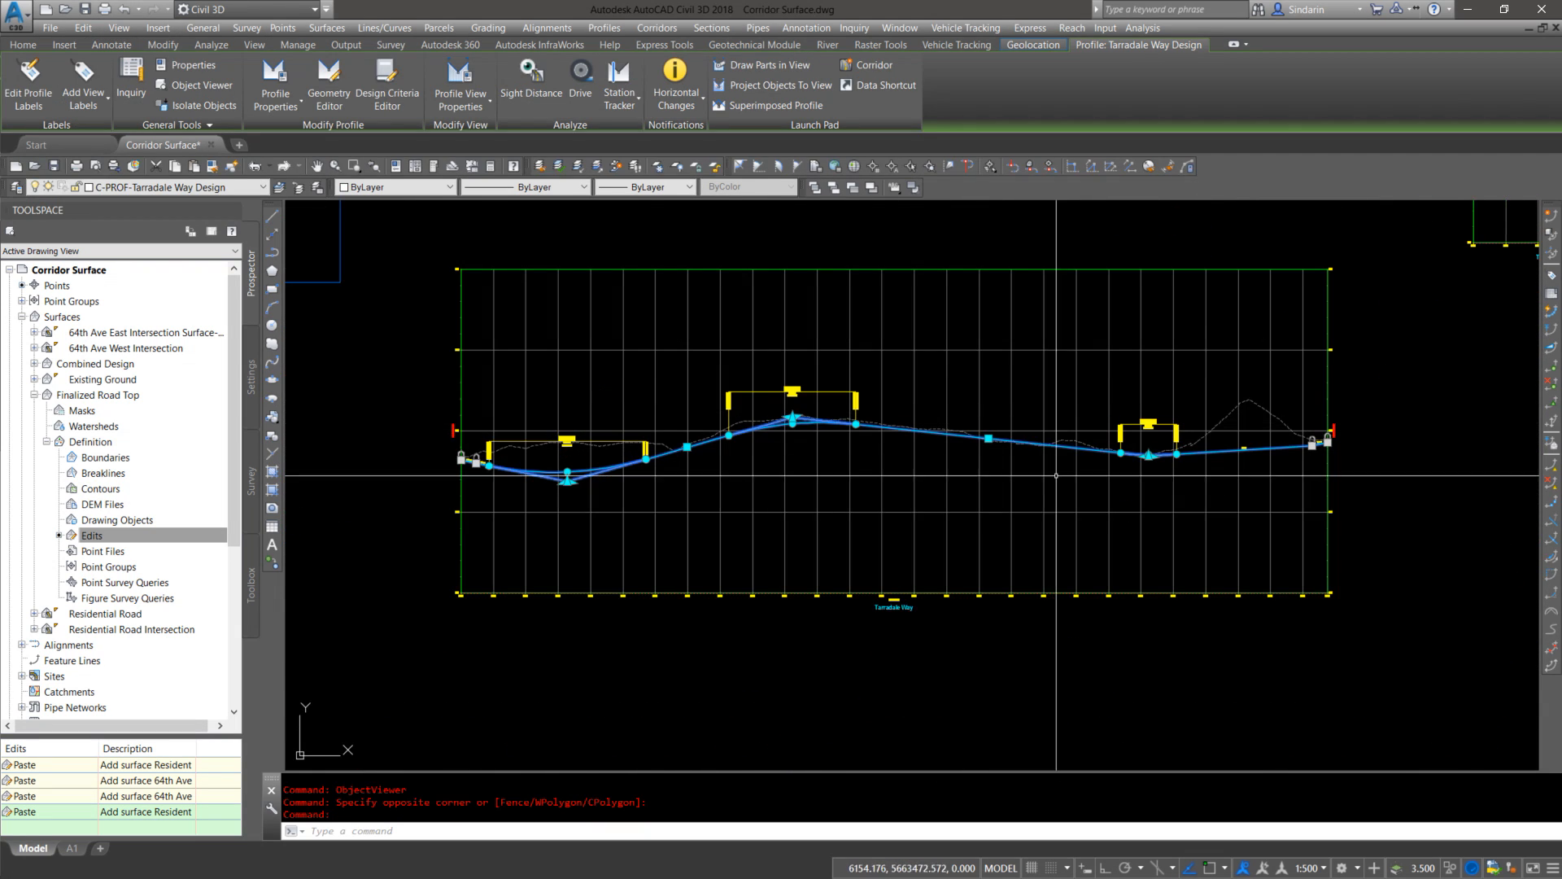
Step: Examine the locked points and grade labels at the start of the Tarradale Way design profile, and clear the selection
scroll(562, 424, "up", 2)
middle_click_drag(562, 424, 1045, 620)
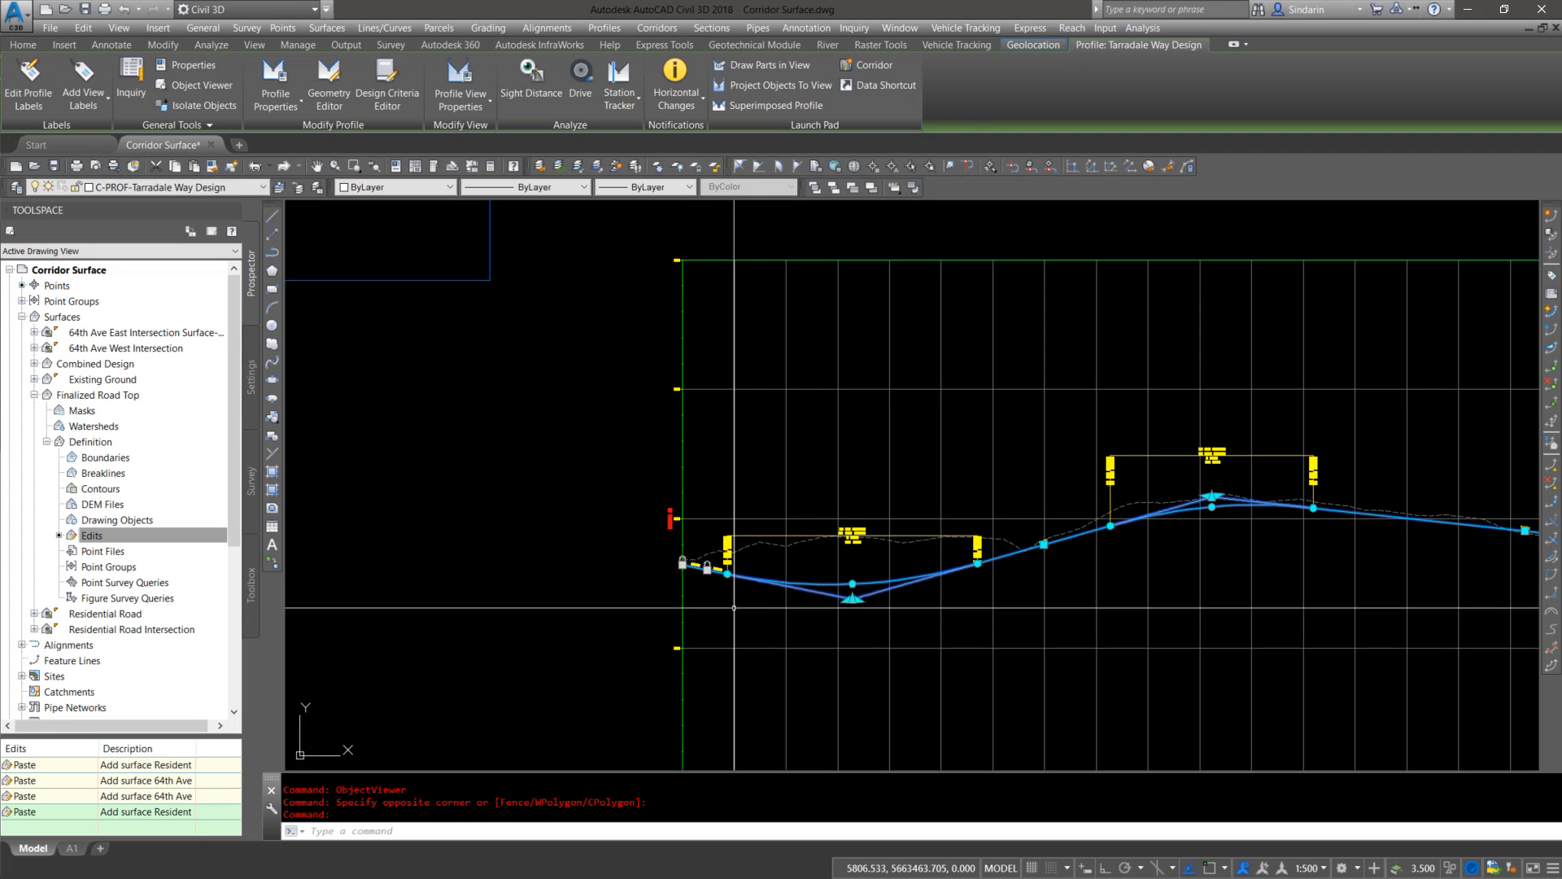
scroll(691, 587, "up", 2)
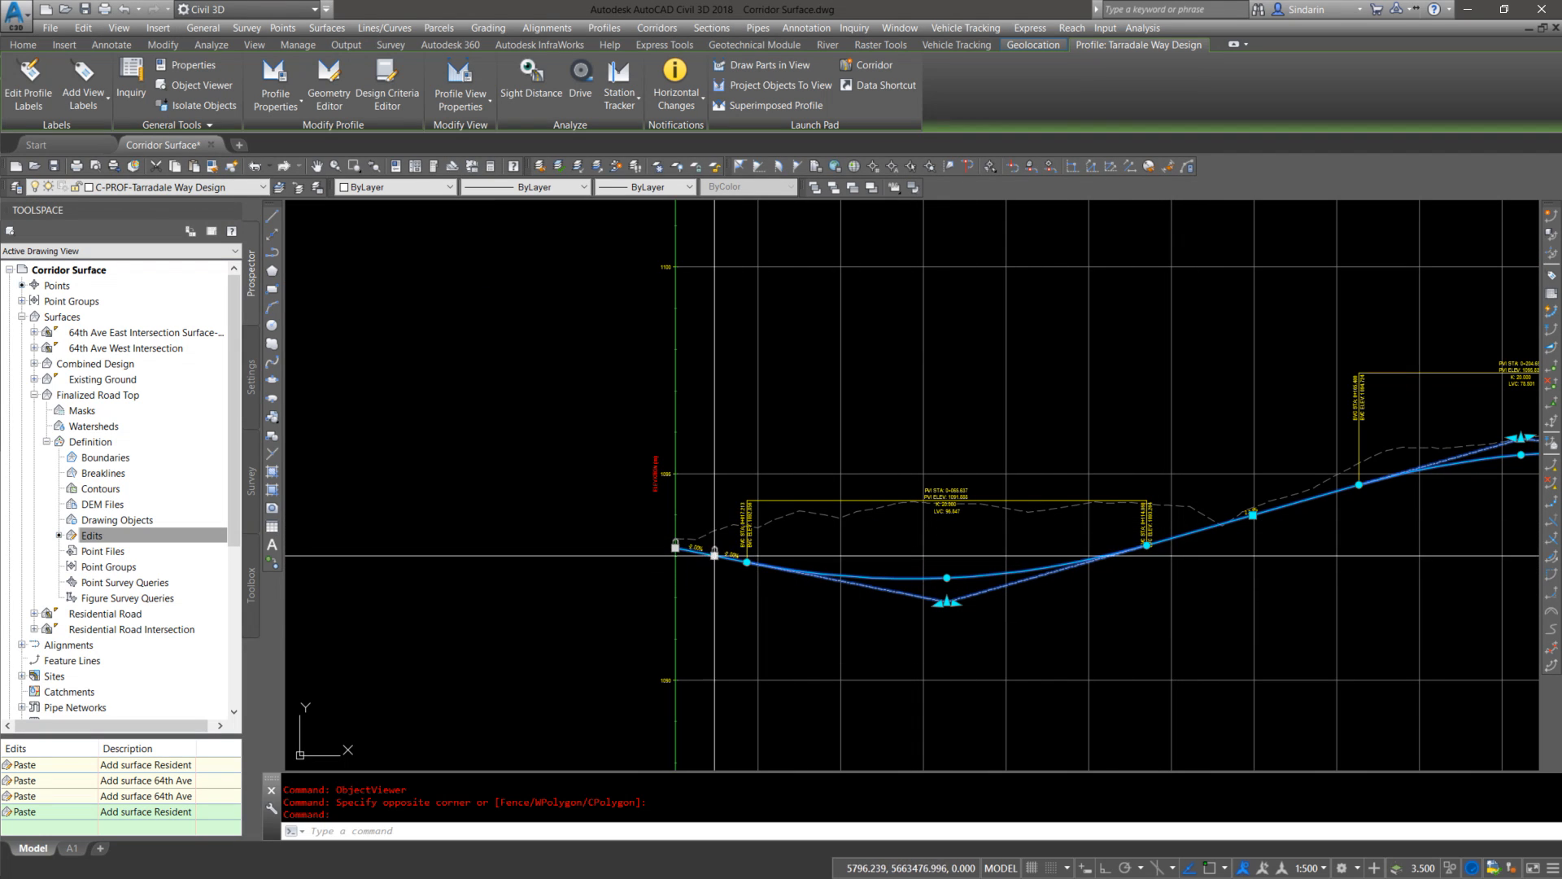
scroll(700, 541, "down", 5)
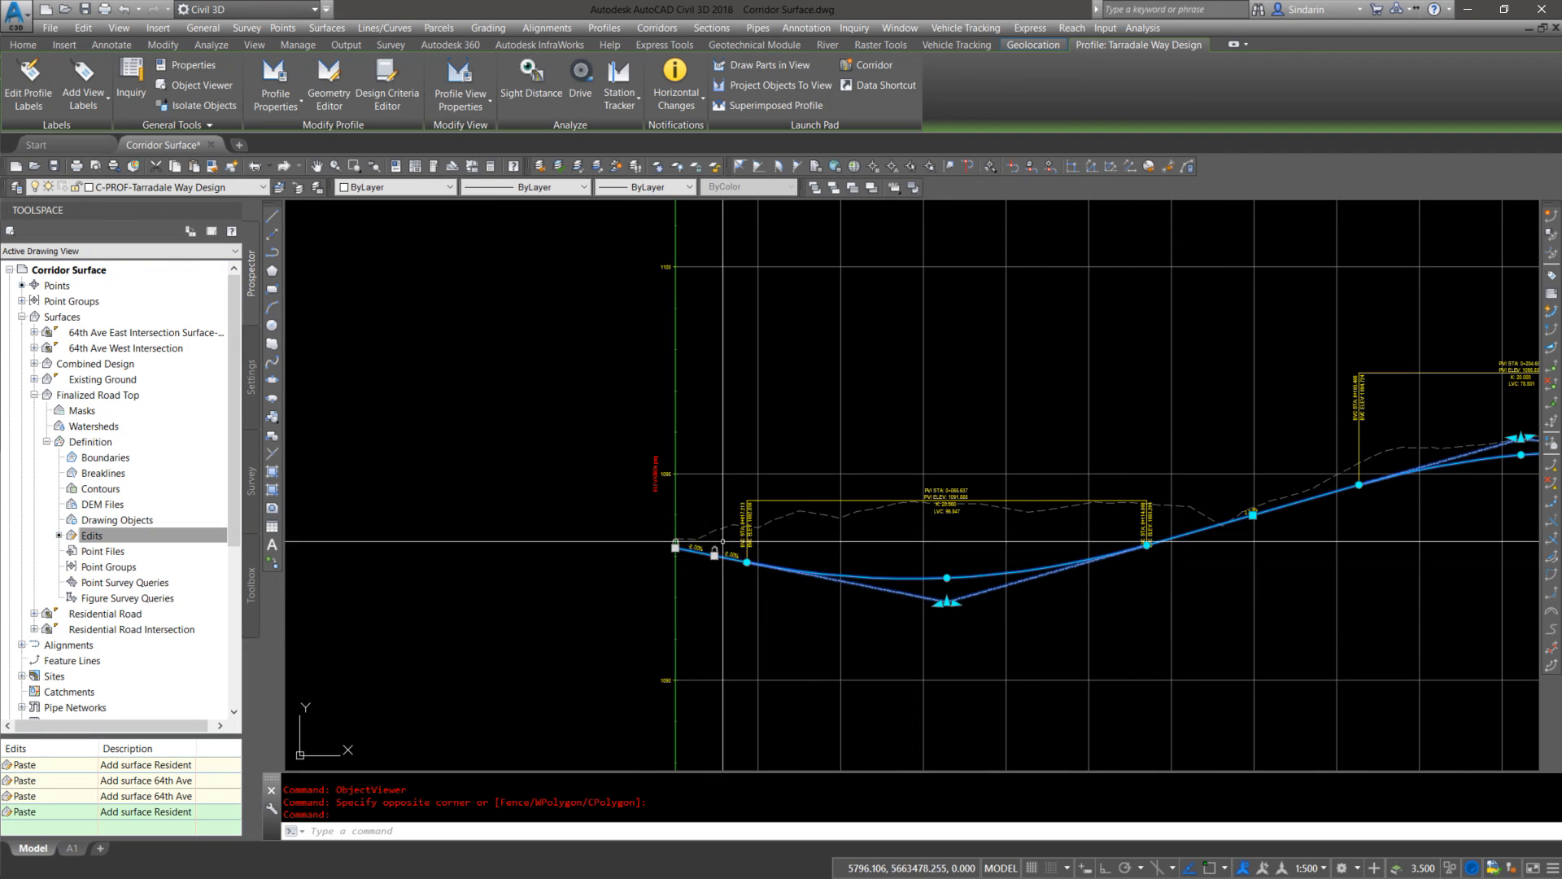
scroll(1187, 574, "up", 3)
scroll(1188, 574, "down", 5)
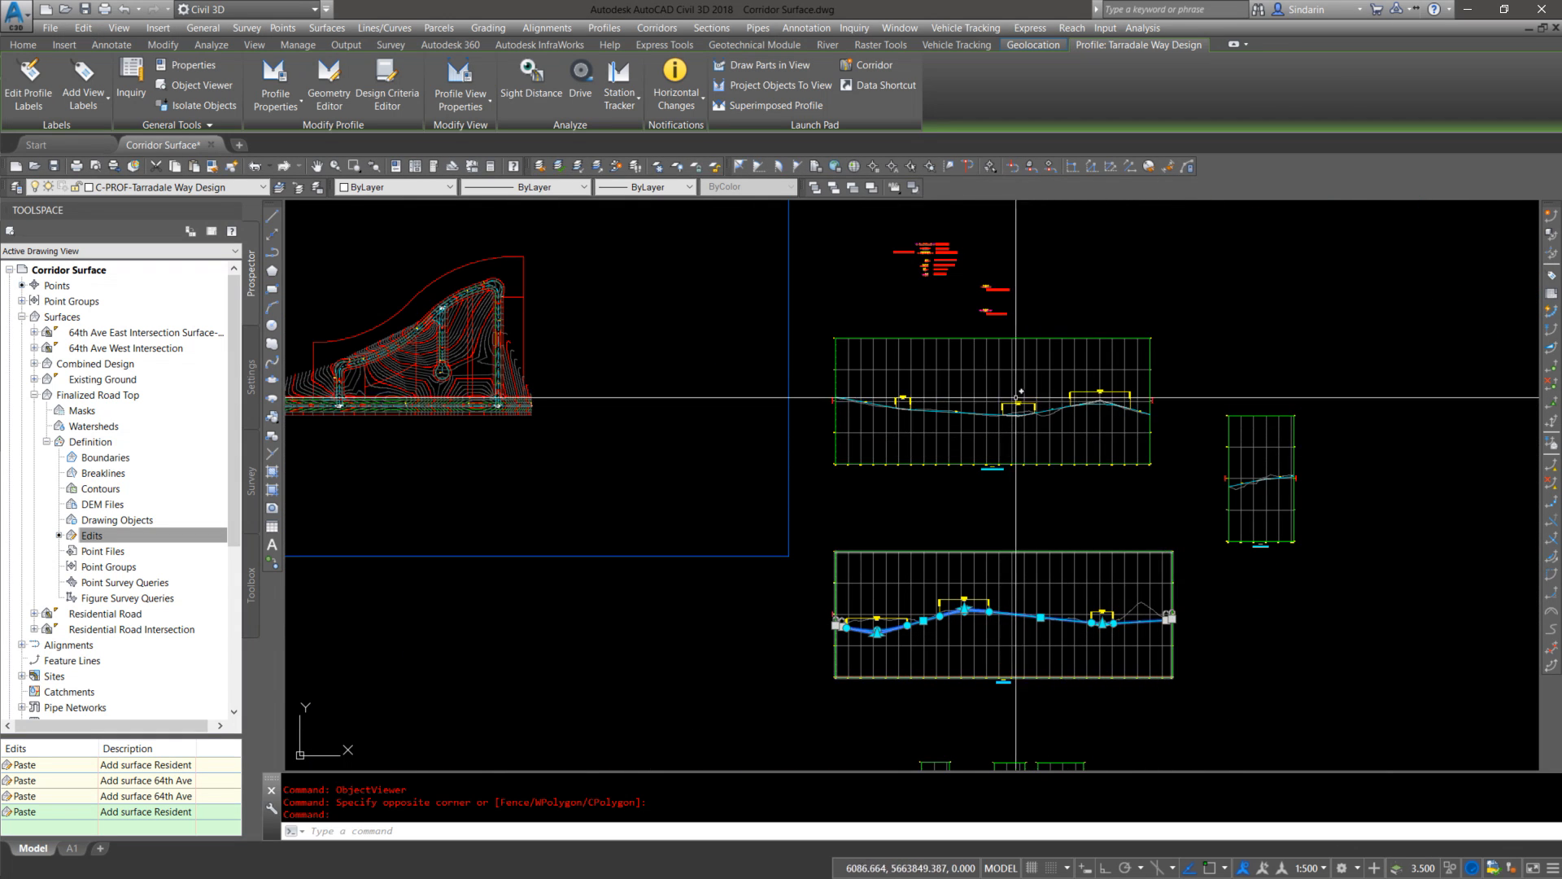
key("Escape")
Step: Select the Tarradale Place design profile, inspect the locked points at its end, and clear the selection
scroll(1274, 488, "up", 4)
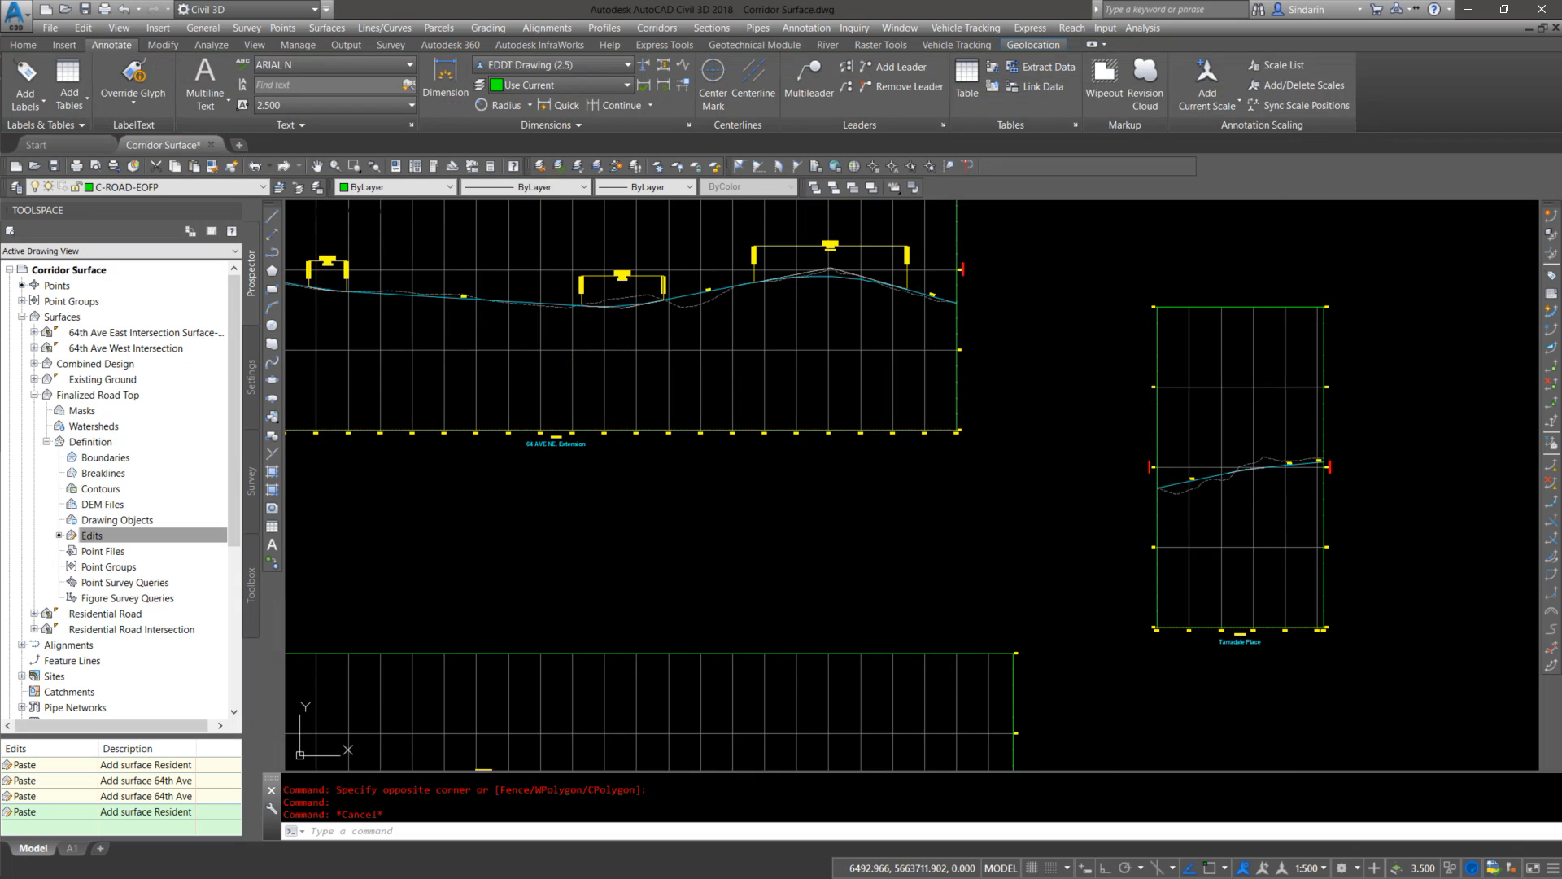
left_click(1281, 466)
scroll(1323, 465, "up", 4)
scroll(1302, 435, "down", 5)
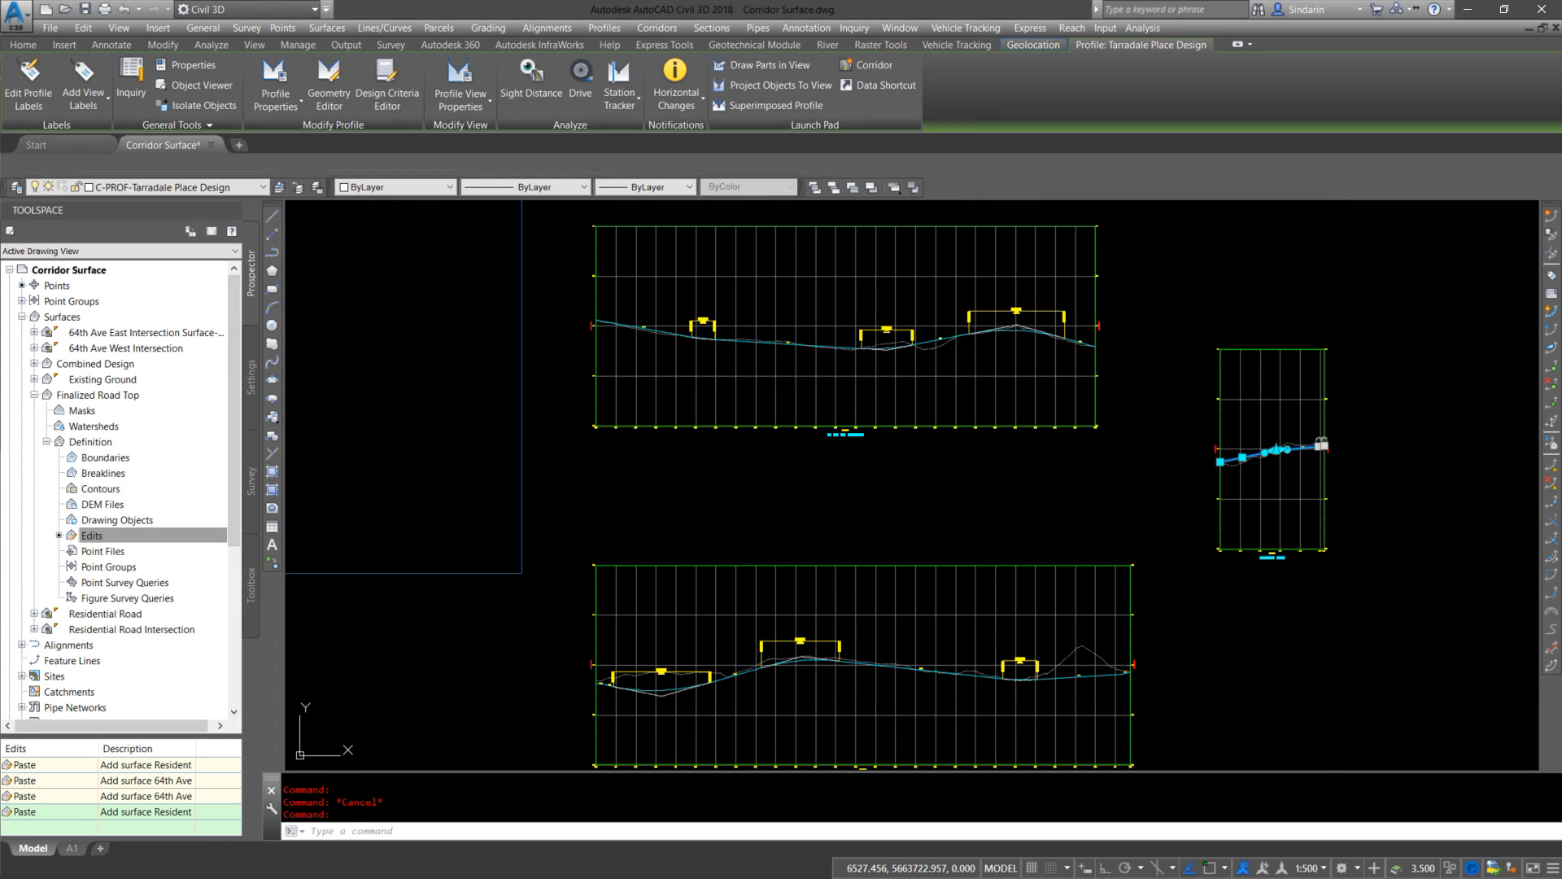
key("Escape")
scroll(901, 669, "up", 6)
scroll(901, 669, "down", 5)
key("Escape")
scroll(967, 577, "down", 1)
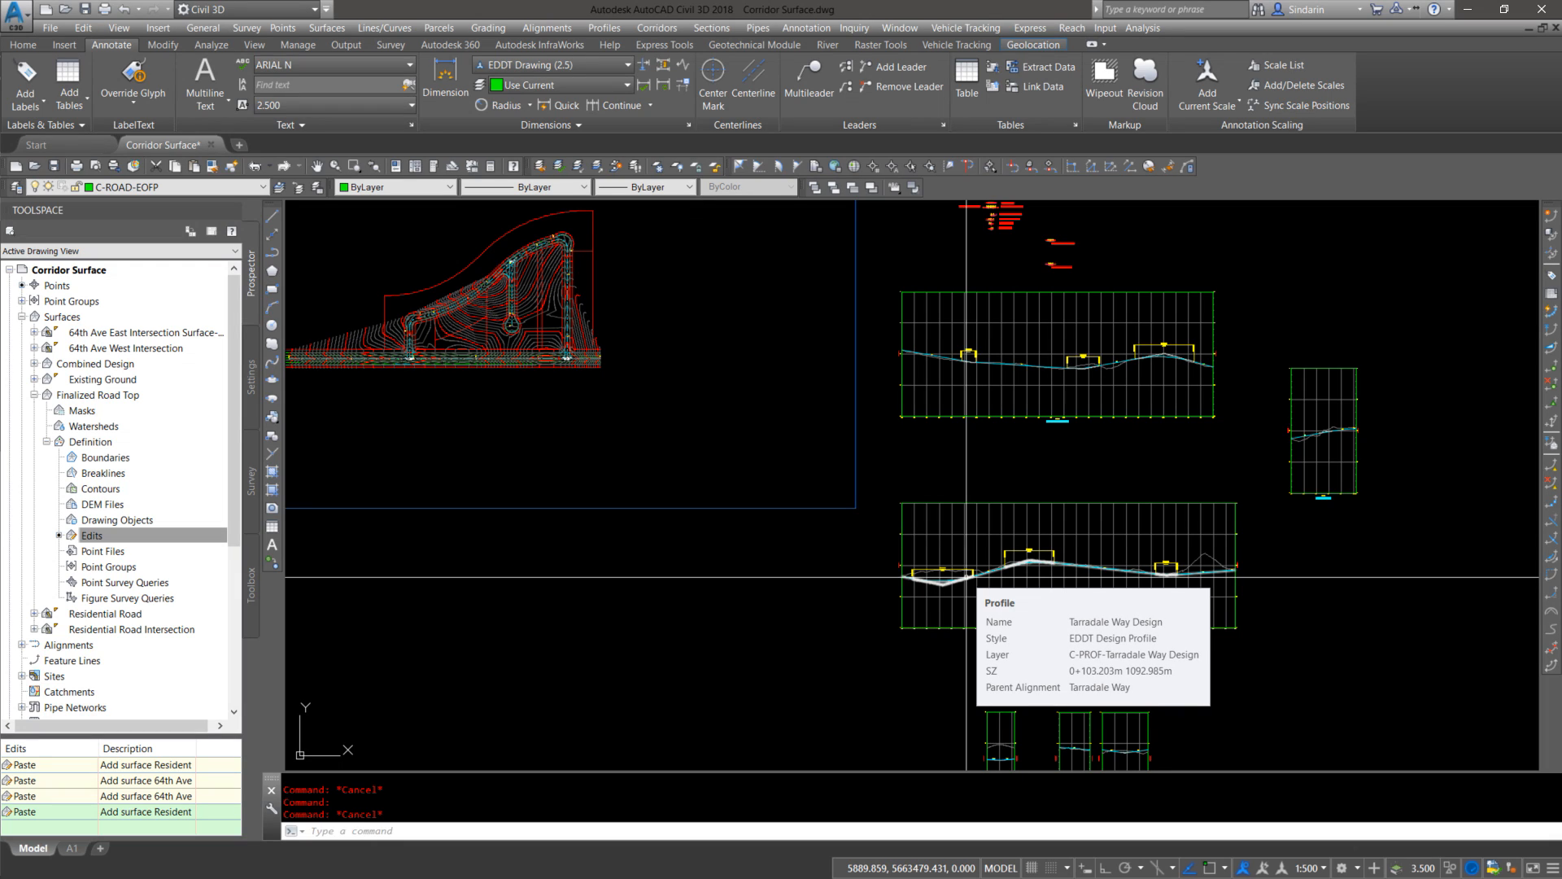